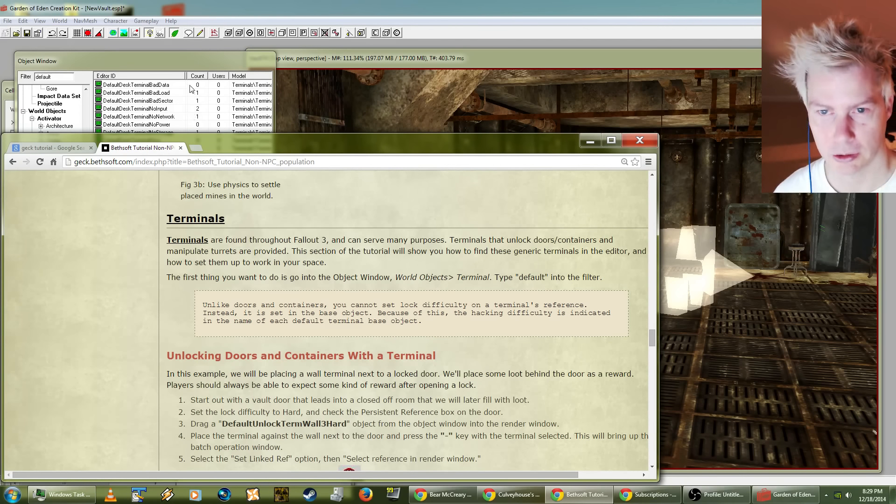
Step: Read the tutorial's instructions for unlocking doors with a terminal and survey Vault74 from above for a suitable spot
{"action": "scroll", "coordinate": [321, 402], "scroll_direction": "down", "scroll_amount": 2}
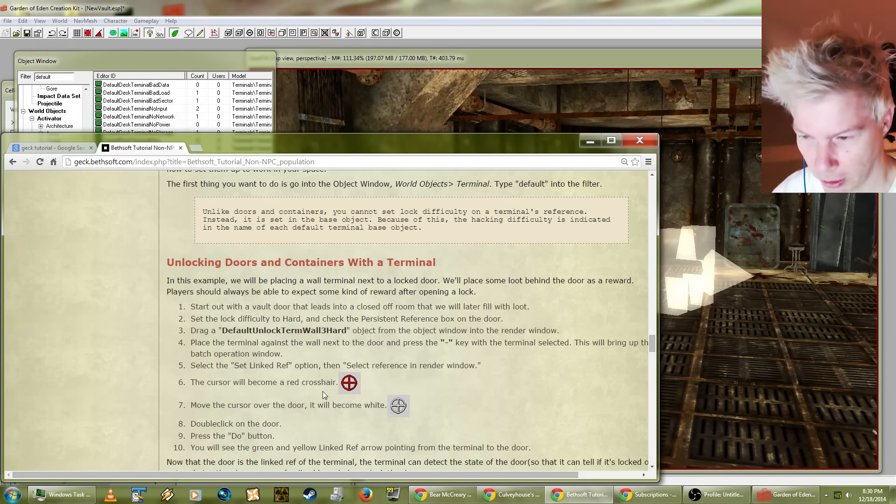
{"action": "left_click", "coordinate": [704, 181]}
{"action": "middle_click_drag", "start_coordinate": [704, 182], "coordinate": [628, 221], "text": "shift"}
{"action": "scroll", "coordinate": [721, 204], "scroll_direction": "down", "scroll_amount": 4}
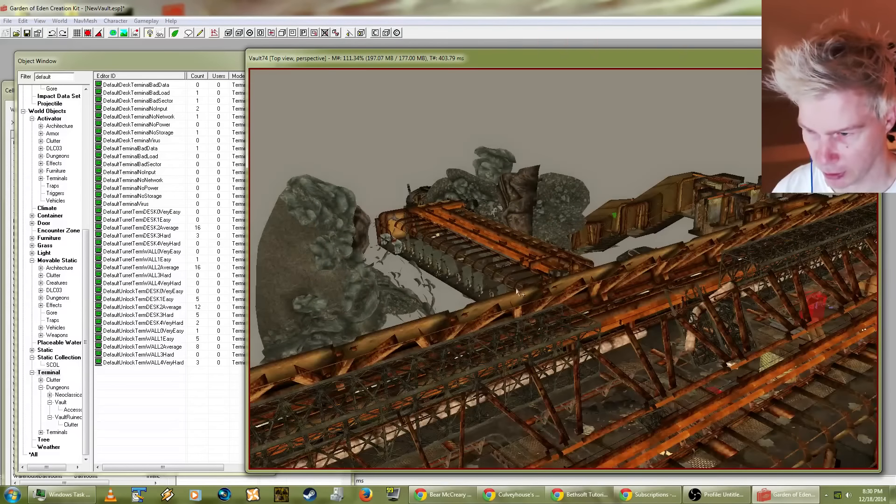
{"action": "middle_click_drag", "start_coordinate": [517, 287], "coordinate": [422, 239], "text": "shift"}
{"action": "scroll", "coordinate": [421, 239], "scroll_direction": "up", "scroll_amount": 5}
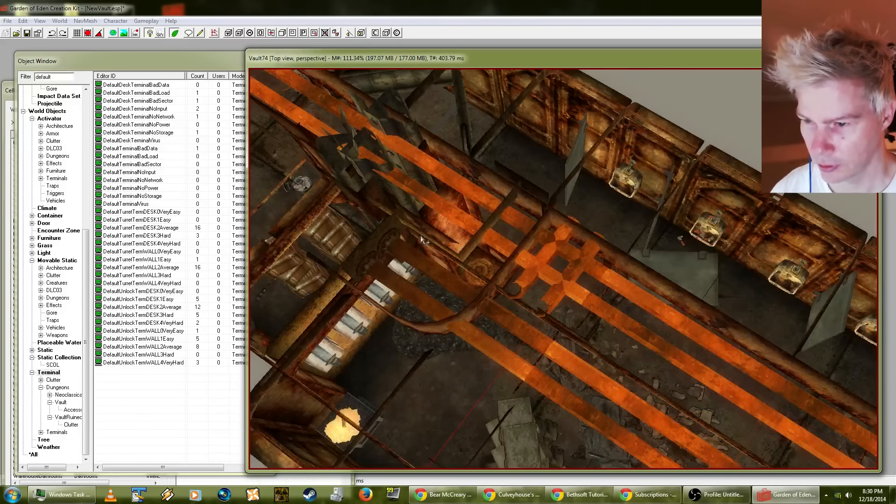
{"action": "middle_click_drag", "start_coordinate": [462, 142], "coordinate": [544, 271], "text": "shift"}
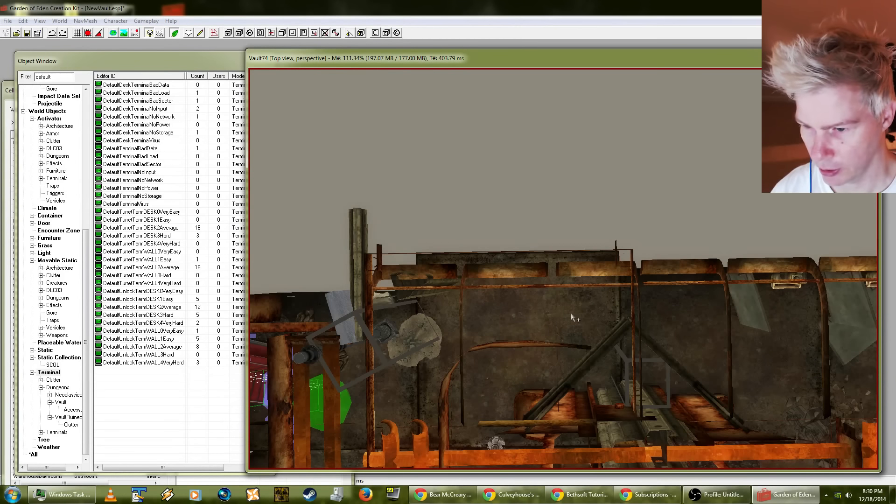
{"action": "middle_click_drag", "start_coordinate": [525, 314], "coordinate": [560, 284], "text": "shift"}
Step: Inspect the reference details of the corner wall piece beside the corridor and view its surroundings without editing it
{"action": "left_click", "coordinate": [527, 234]}
{"action": "middle_click_drag", "start_coordinate": [528, 233], "coordinate": [514, 250], "text": "shift"}
{"action": "double_click", "coordinate": [513, 250]}
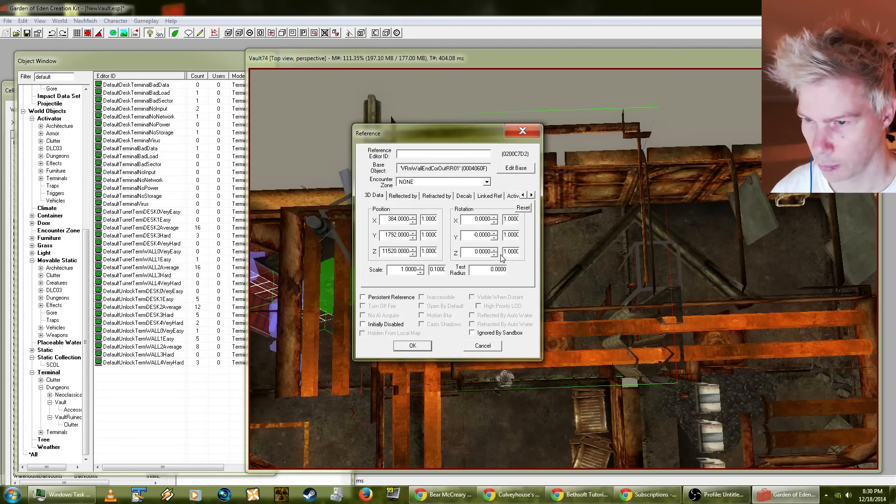
{"action": "left_click", "coordinate": [479, 347]}
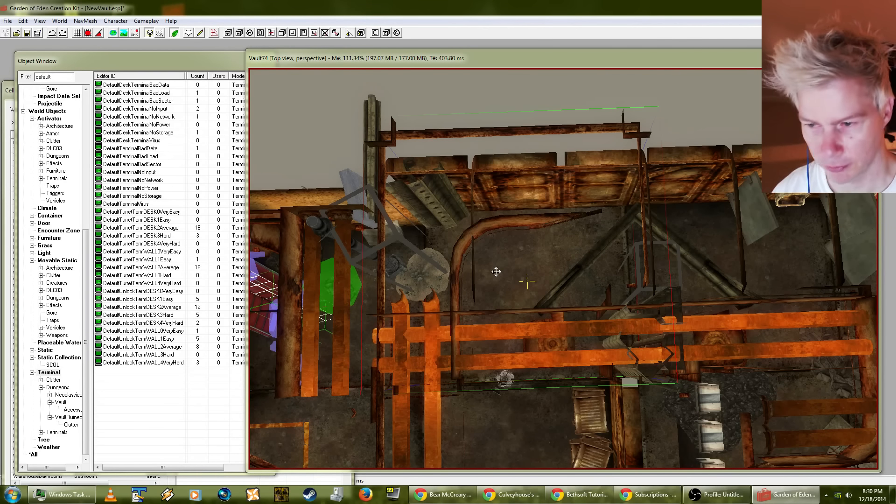
{"action": "middle_click_drag", "start_coordinate": [497, 269], "coordinate": [578, 187], "text": "shift"}
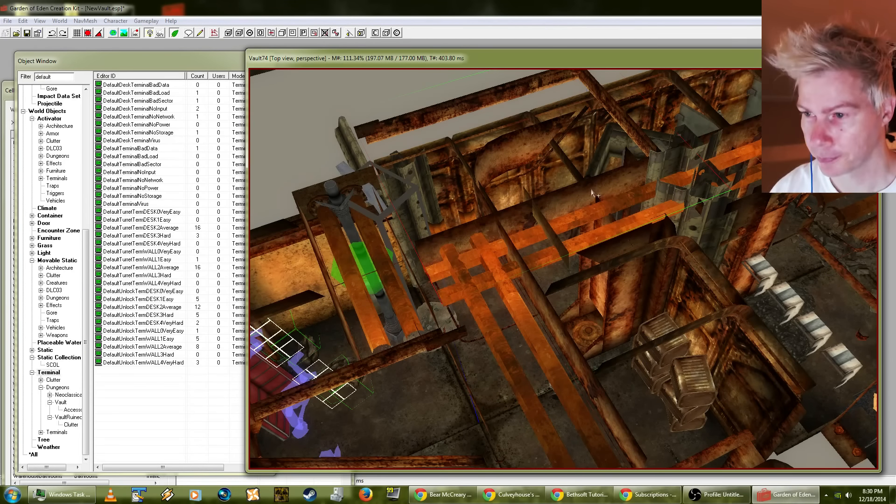
{"action": "middle_click_drag", "start_coordinate": [593, 194], "coordinate": [496, 303], "text": "shift"}
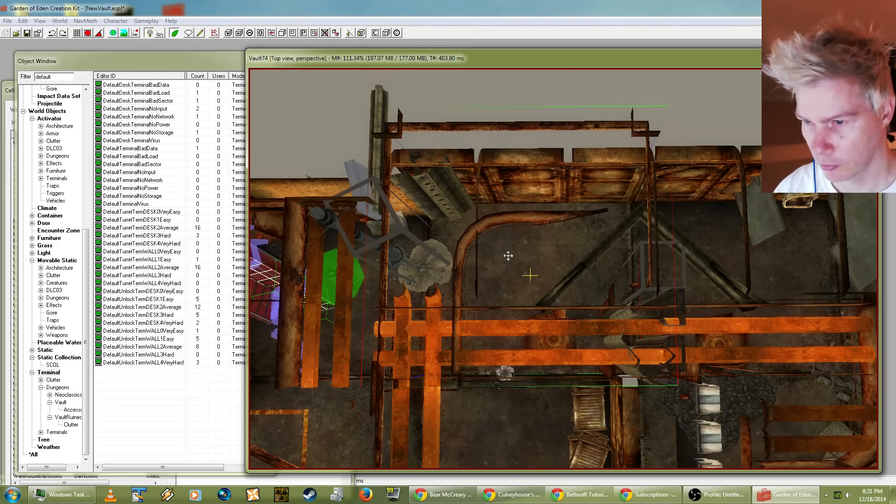
Step: Replace the selected VRmWallEndCorOutRR01 piece with VRmWallEndCorInExSmRR02 using Search & Replace limited to the selection
{"action": "key", "text": "ctrl+f"}
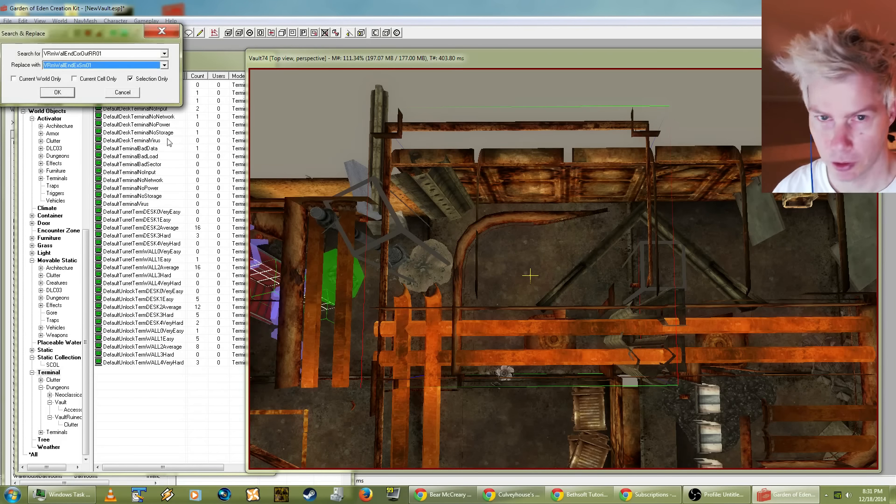
{"action": "left_click", "coordinate": [81, 66]}
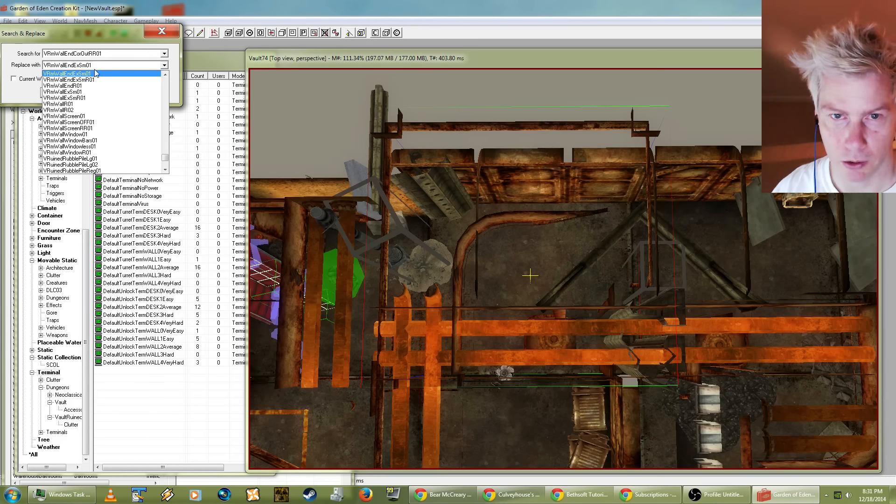
{"action": "scroll", "coordinate": [95, 74], "scroll_direction": "up", "scroll_amount": 2}
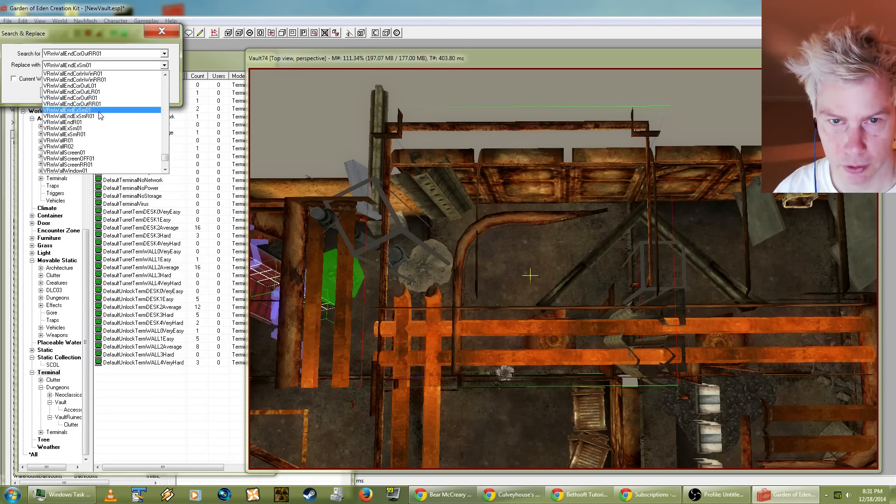
{"action": "scroll", "coordinate": [99, 116], "scroll_direction": "up", "scroll_amount": 2}
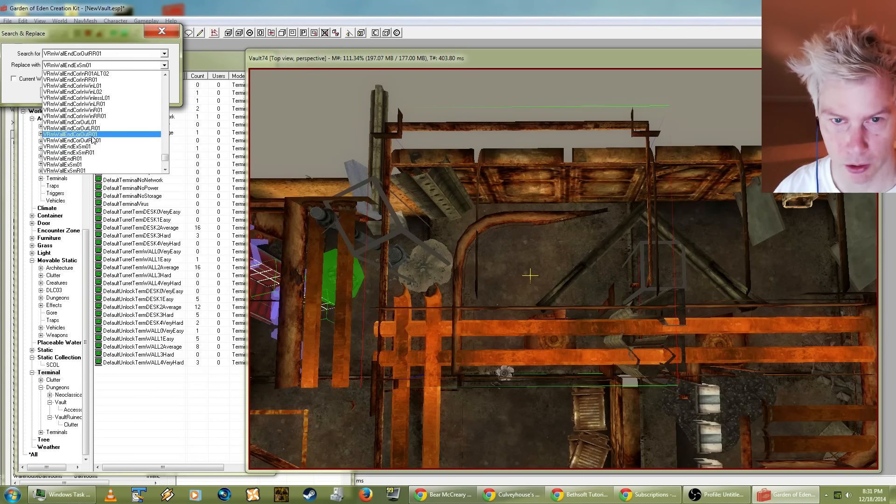
{"action": "scroll", "coordinate": [93, 139], "scroll_direction": "up", "scroll_amount": 3}
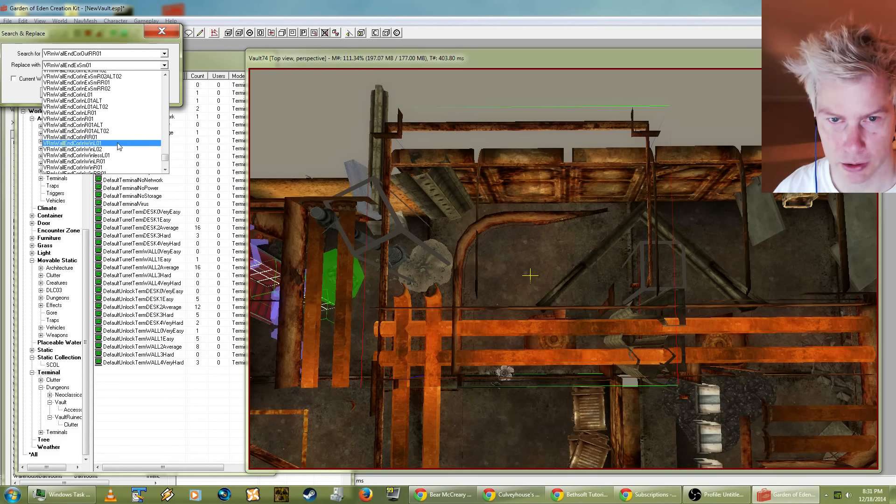
{"action": "scroll", "coordinate": [117, 143], "scroll_direction": "up", "scroll_amount": 1}
{"action": "scroll", "coordinate": [117, 144], "scroll_direction": "up", "scroll_amount": 1}
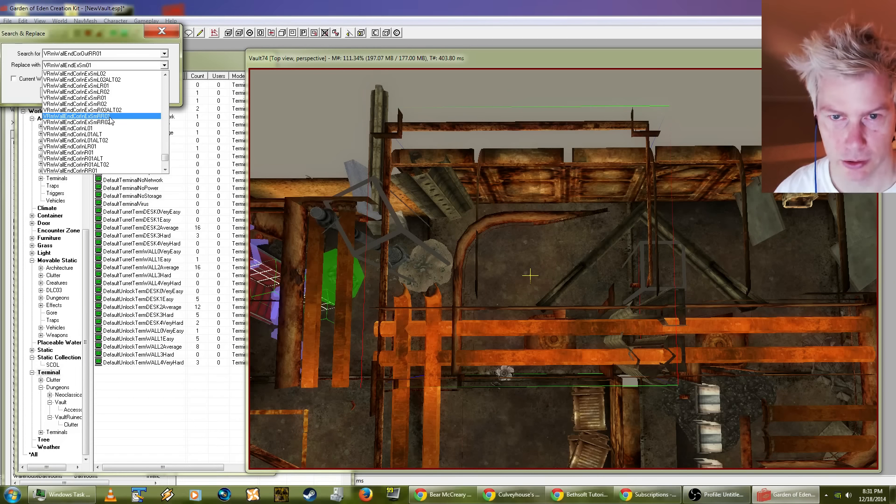
{"action": "left_click", "coordinate": [105, 123]}
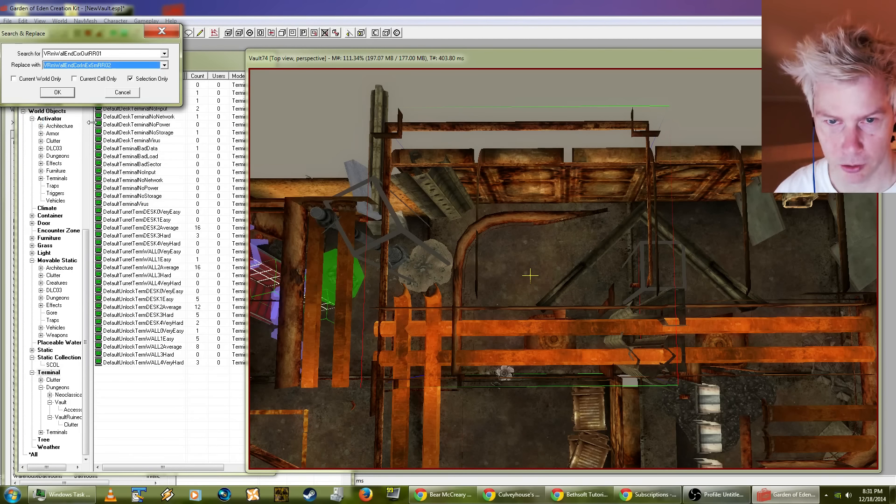
{"action": "left_click", "coordinate": [58, 92]}
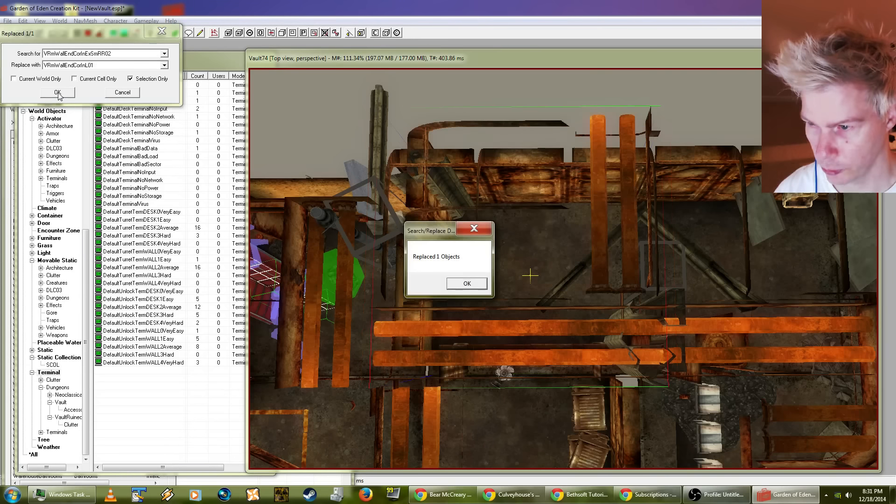
{"action": "left_click", "coordinate": [464, 287]}
Step: Rotate the replacement corner wall piece to about -180 degrees around Z, undoing the first skewed rotation
{"action": "middle_click_drag", "start_coordinate": [502, 265], "coordinate": [513, 299]}
{"action": "scroll", "coordinate": [509, 254], "scroll_direction": "up", "scroll_amount": 1}
{"action": "scroll", "coordinate": [510, 259], "scroll_direction": "down", "scroll_amount": 1}
{"action": "right_click_drag", "start_coordinate": [495, 243], "coordinate": [524, 236]}
{"action": "left_click", "coordinate": [22, 21]}
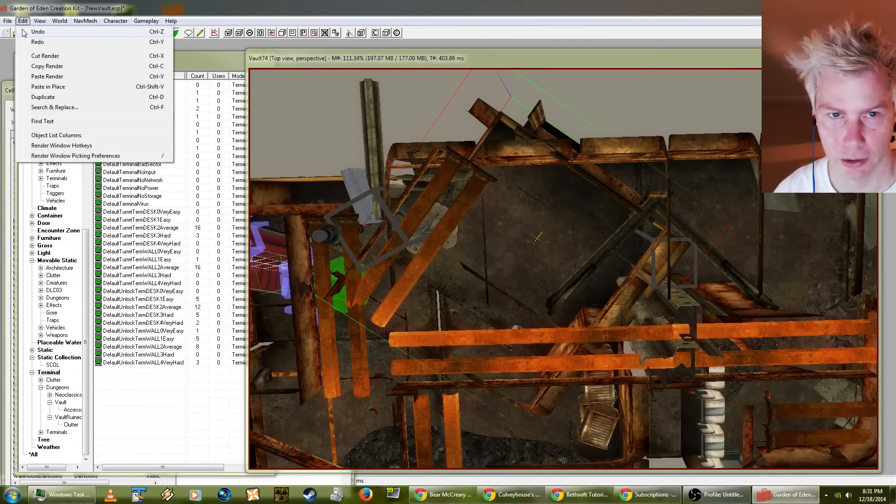
{"action": "left_click", "coordinate": [35, 28]}
{"action": "right_click_drag", "start_coordinate": [491, 228], "coordinate": [578, 219]}
{"action": "middle_click_drag", "start_coordinate": [578, 219], "coordinate": [557, 215], "text": "shift"}
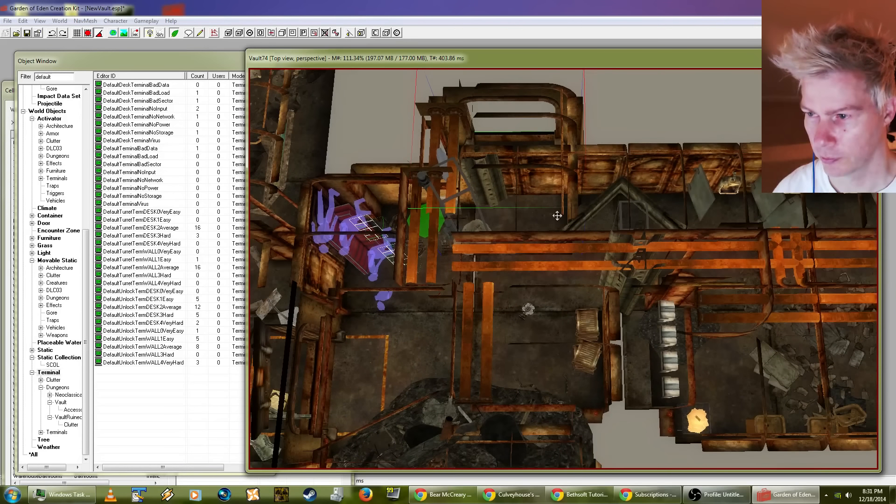
Step: Toggle snapping and move the corridor piece beside the corner room up and to the right, clearing its original spot
{"action": "left_click", "coordinate": [574, 276]}
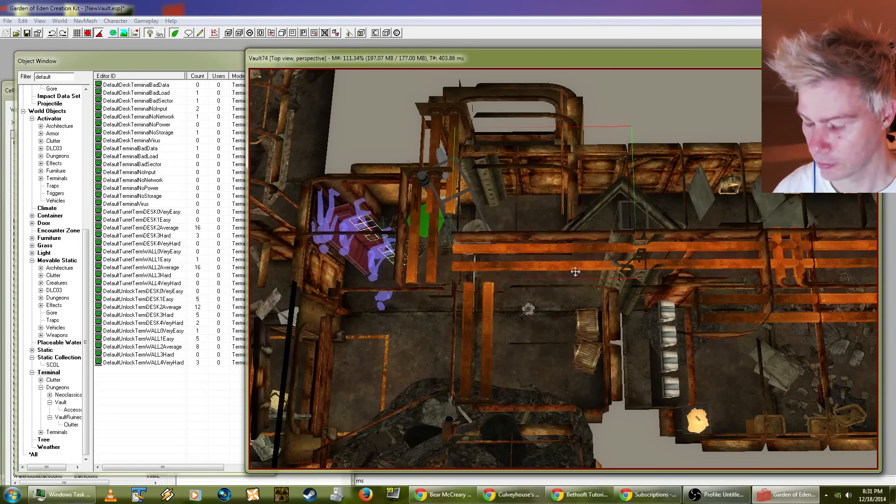
{"action": "left_click", "coordinate": [87, 33]}
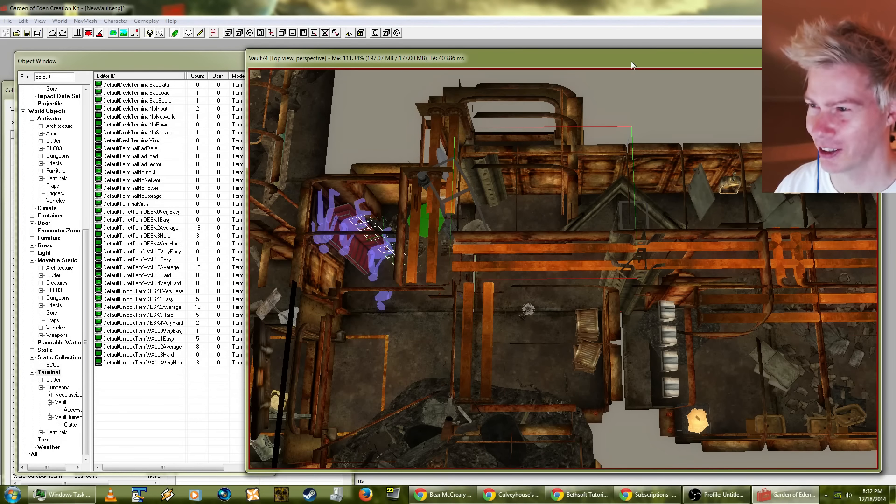
{"action": "left_click", "coordinate": [537, 213]}
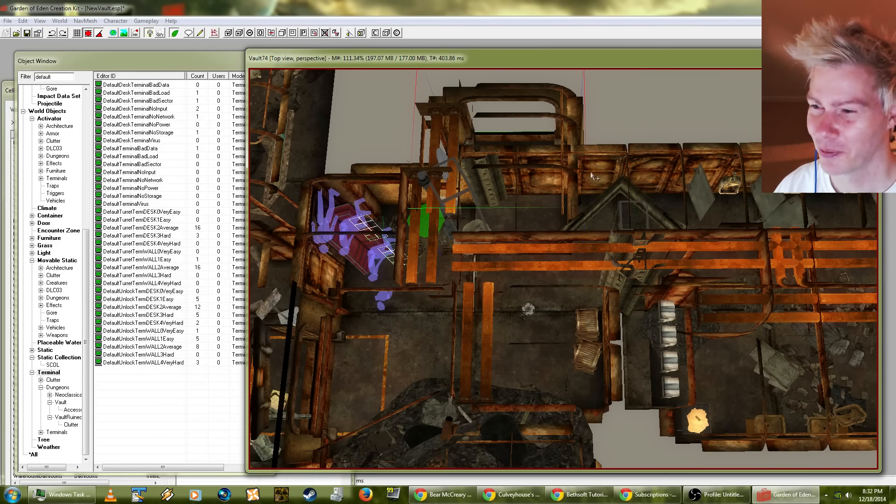
{"action": "left_click", "coordinate": [595, 176]}
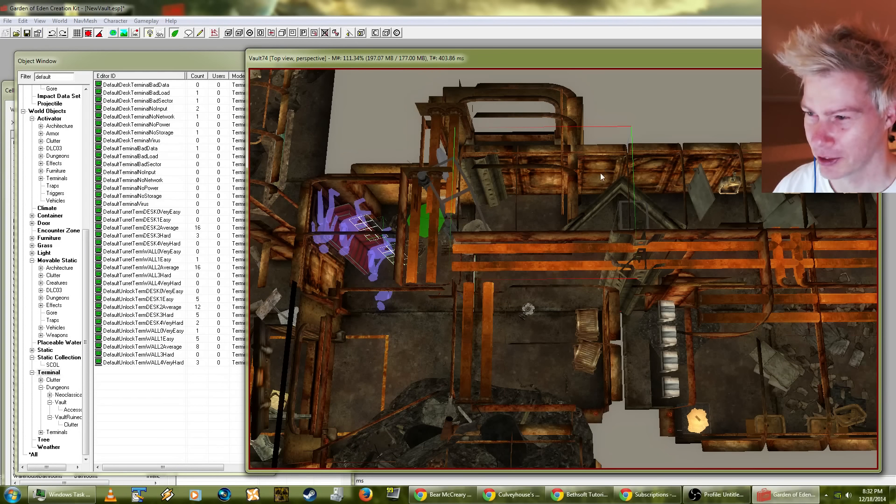
{"action": "left_click_drag", "start_coordinate": [600, 172], "coordinate": [702, 107]}
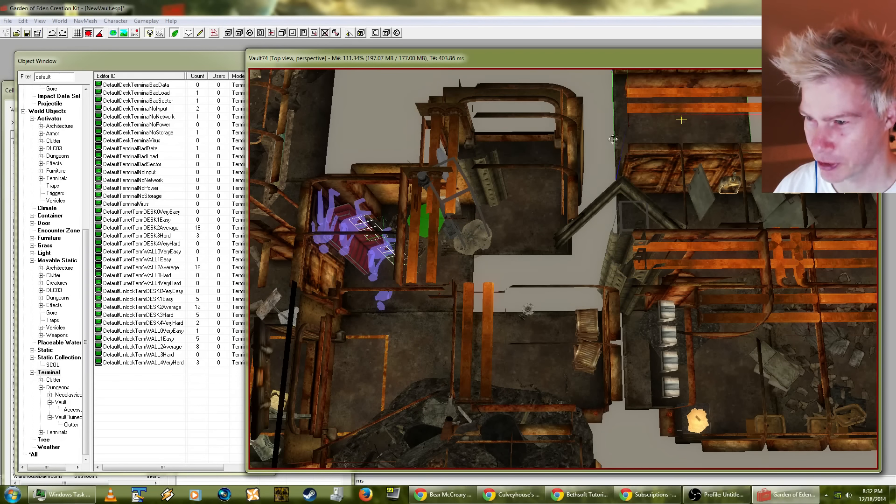
{"action": "key", "text": "ctrl+z"}
Step: Move the replacement corner wall piece into the gap so it lines up with the room below
{"action": "left_click_drag", "start_coordinate": [549, 204], "coordinate": [544, 252]}
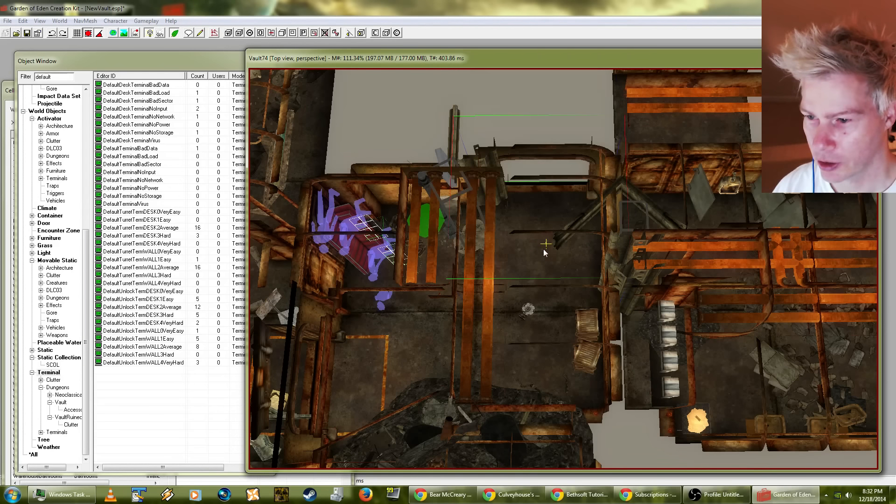
{"action": "middle_click_drag", "start_coordinate": [545, 245], "coordinate": [563, 187], "text": "shift"}
{"action": "middle_click_drag", "start_coordinate": [523, 230], "coordinate": [504, 334], "text": "shift"}
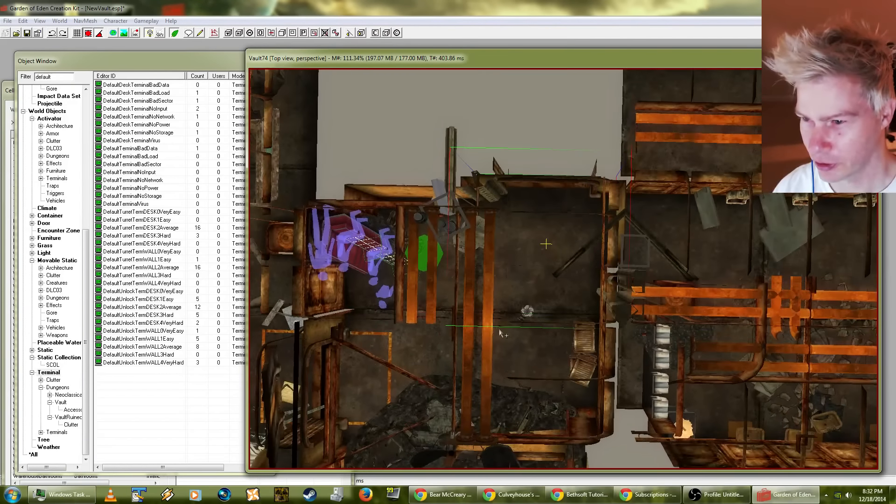
{"action": "middle_click_drag", "start_coordinate": [515, 267], "coordinate": [514, 226], "text": "shift"}
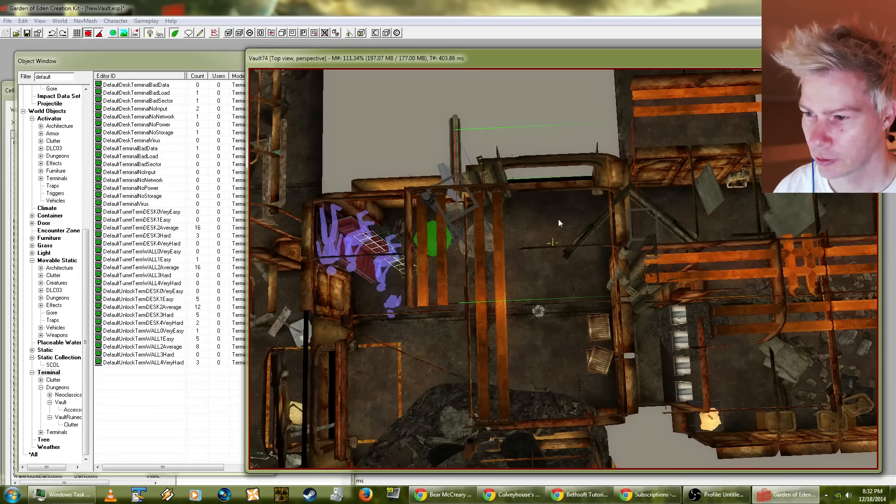
Step: Check the corner wall piece's base object, position and rotation in its reference data, leaving everything as it is
{"action": "double_click", "coordinate": [630, 228]}
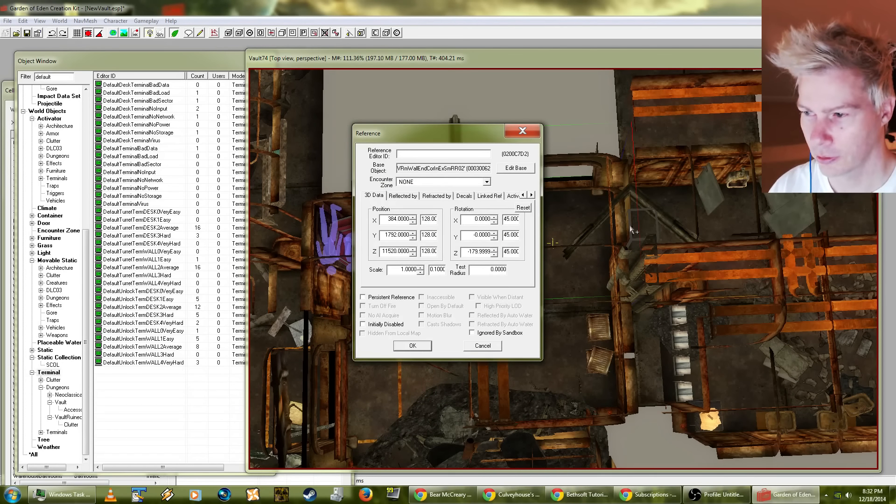
{"action": "left_click", "coordinate": [482, 347]}
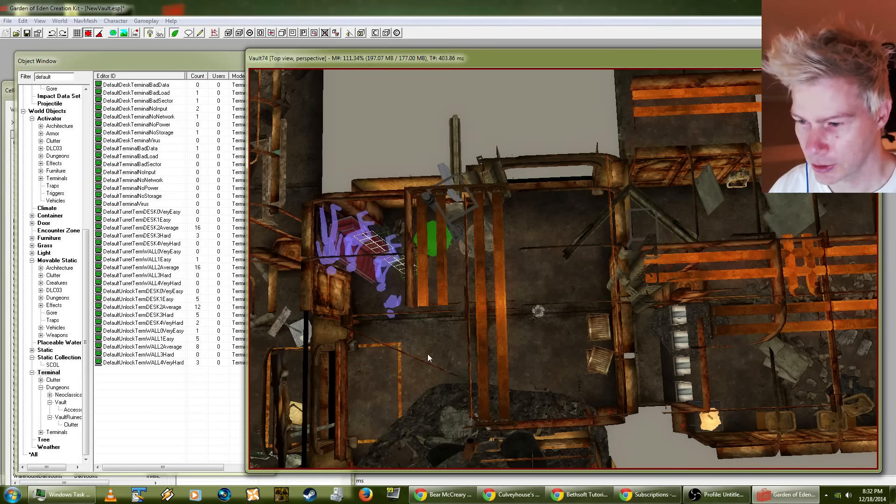
{"action": "middle_click_drag", "start_coordinate": [428, 353], "coordinate": [505, 332], "text": "shift"}
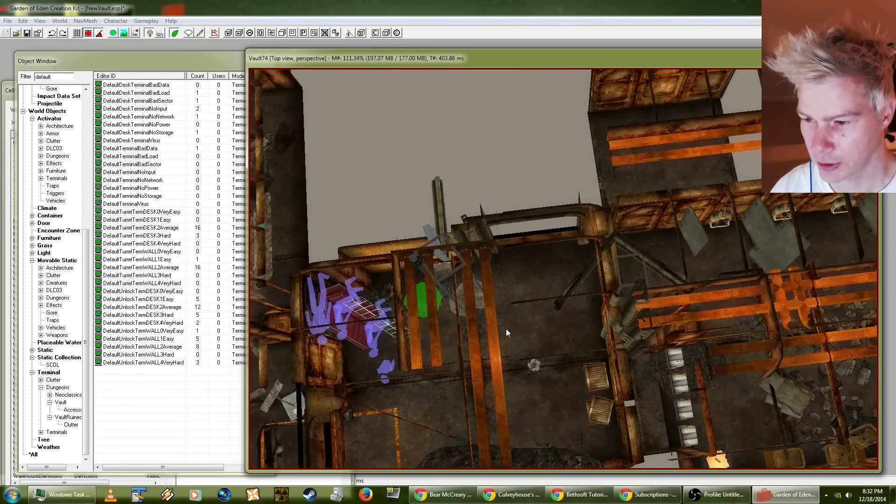
{"action": "middle_click_drag", "start_coordinate": [540, 304], "coordinate": [542, 276], "text": "shift"}
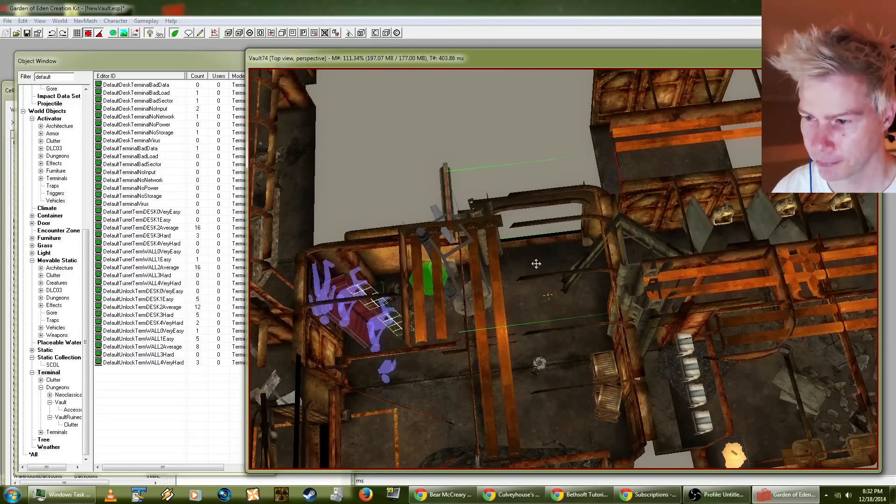
{"action": "double_click", "coordinate": [536, 264]}
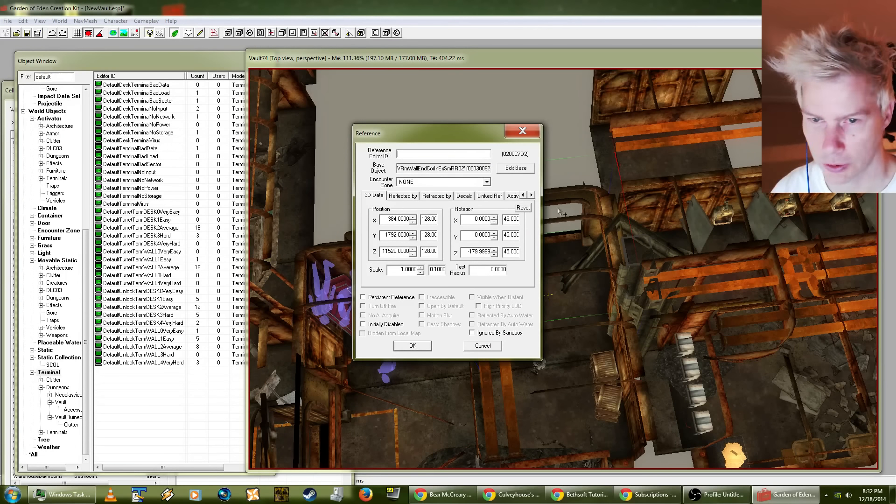
{"action": "left_click", "coordinate": [482, 346]}
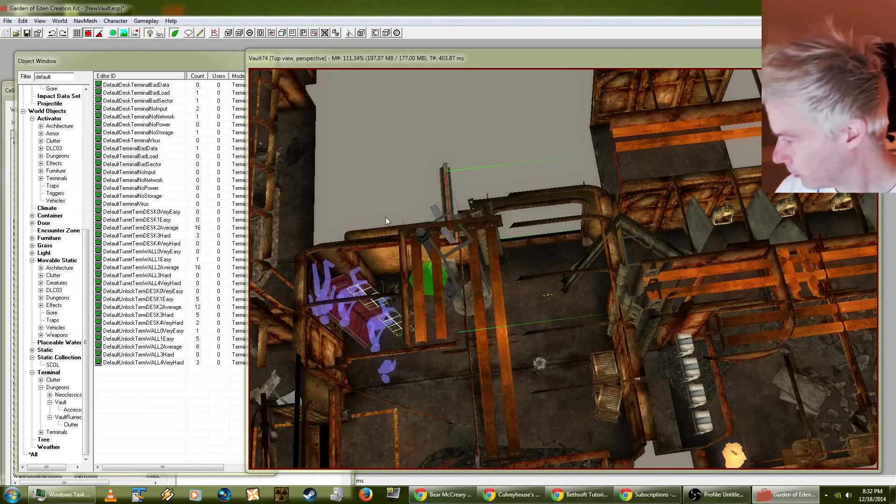
Step: Consult the terminal tutorial page again and bring the Object Window with the default terminals back to the front
{"action": "left_click", "coordinate": [579, 494]}
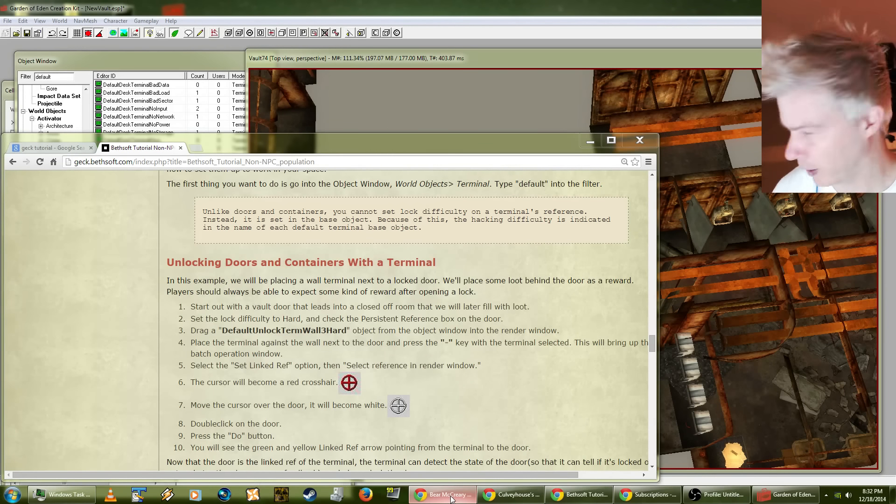
{"action": "left_click", "coordinate": [144, 60]}
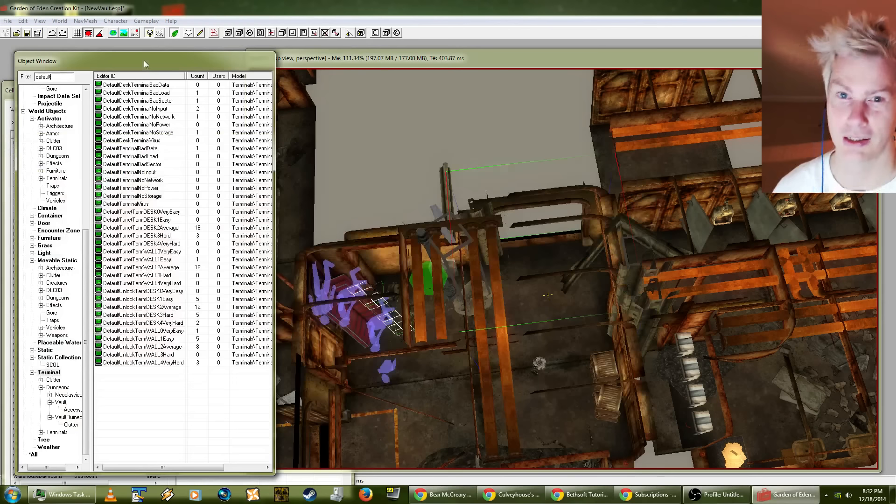
{"action": "mouse_move", "coordinate": [119, 67]}
{"action": "left_mouse_down"}
{"action": "mouse_move", "coordinate": [119, 58]}
{"action": "mouse_move", "coordinate": [114, 67]}
{"action": "left_mouse_up"}
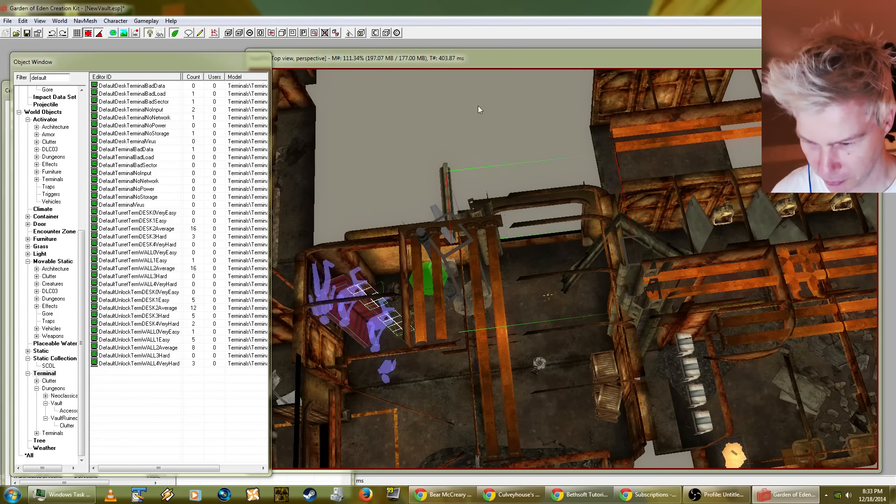
Step: Bring the Vault74 render window in front of the Object Window and adjust its placement slightly
{"action": "mouse_move", "coordinate": [490, 57]}
{"action": "left_mouse_down"}
{"action": "mouse_move", "coordinate": [462, 240]}
{"action": "mouse_move", "coordinate": [491, 57]}
{"action": "mouse_move", "coordinate": [500, 68]}
{"action": "left_mouse_up"}
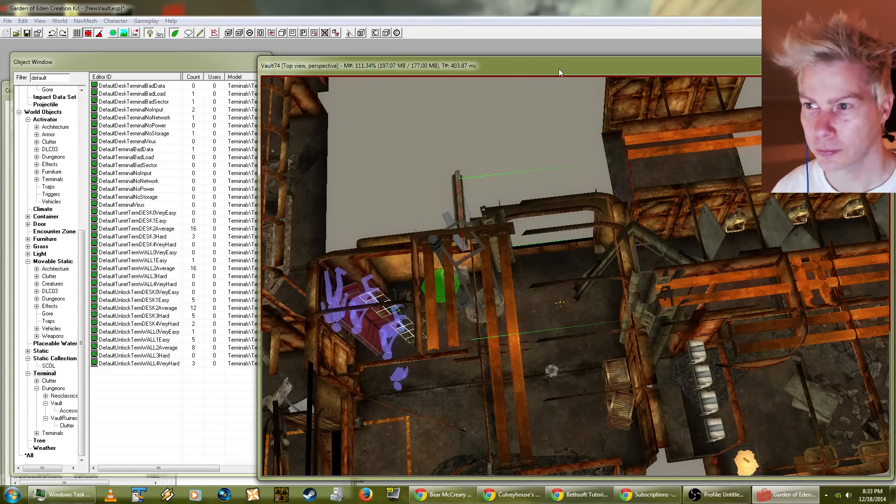
{"action": "mouse_move", "coordinate": [559, 68]}
{"action": "left_mouse_down"}
{"action": "mouse_move", "coordinate": [540, 63]}
{"action": "mouse_move", "coordinate": [560, 70]}
{"action": "left_mouse_up"}
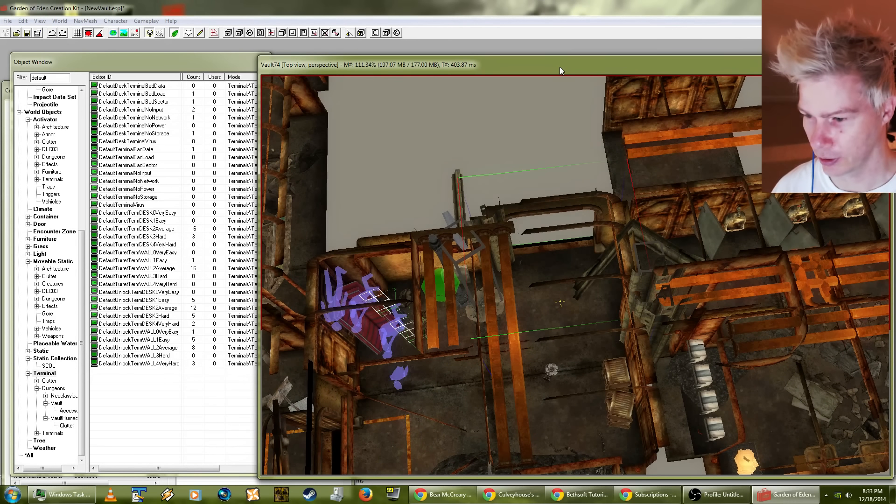
{"action": "left_click_drag", "start_coordinate": [334, 64], "coordinate": [331, 60]}
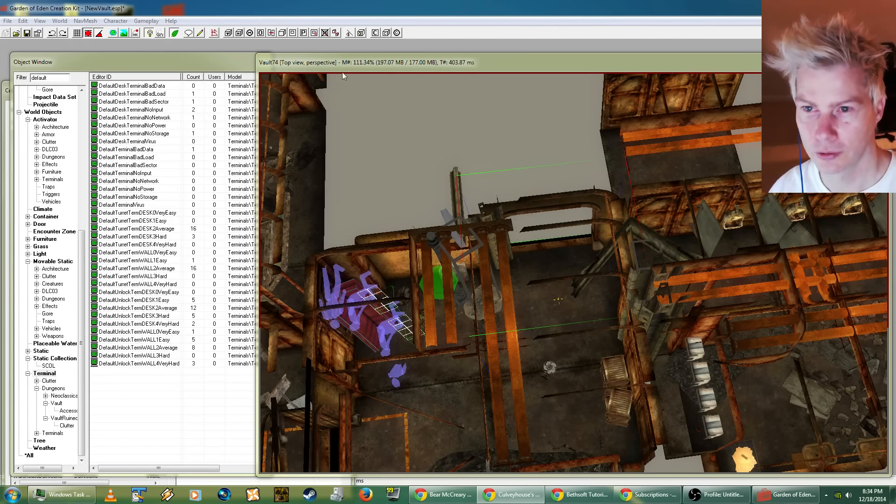
{"action": "left_click_drag", "start_coordinate": [342, 62], "coordinate": [345, 61]}
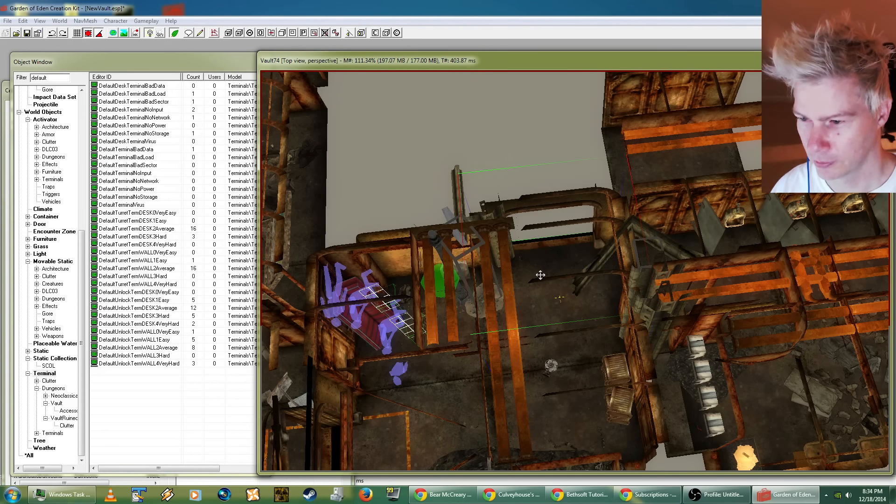
Step: Look up the base object of the room's corner wall piece in its reference data and close it
{"action": "middle_click_drag", "start_coordinate": [541, 275], "coordinate": [434, 366], "text": "shift"}
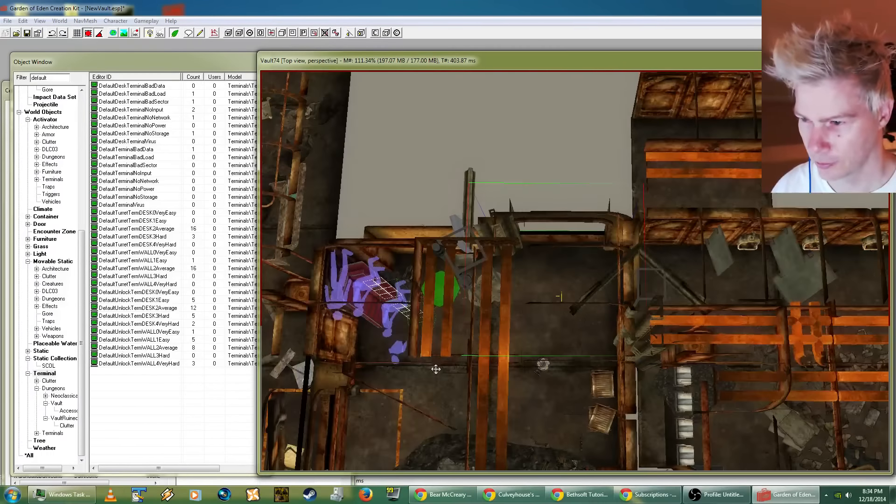
{"action": "double_click", "coordinate": [550, 281]}
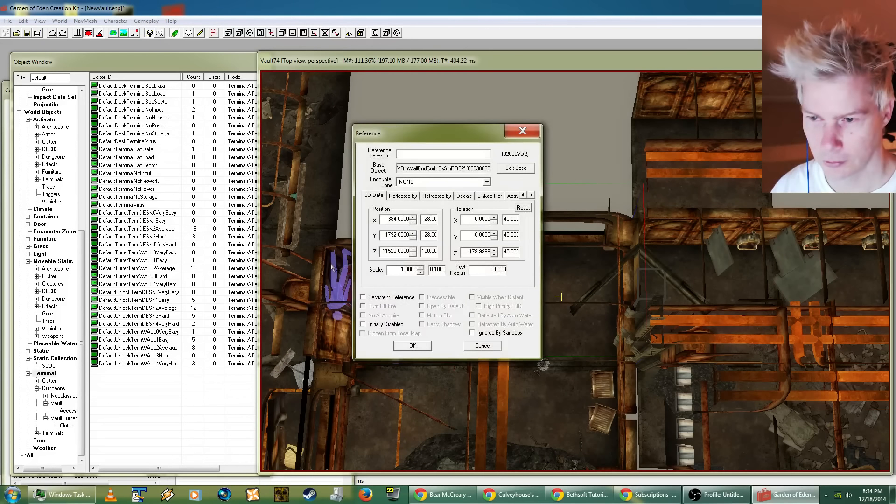
{"action": "left_click", "coordinate": [483, 345]}
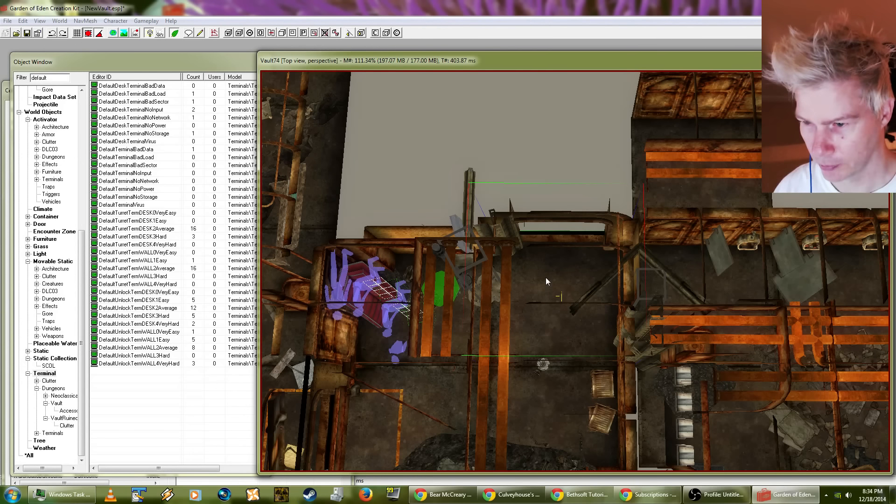
Step: Review the selection-only search and replace from VRmWallEndCorInExSmRR02 to VRmWallEndCorInL01, and close it without replacing anything
{"action": "key", "text": "ctrl+f"}
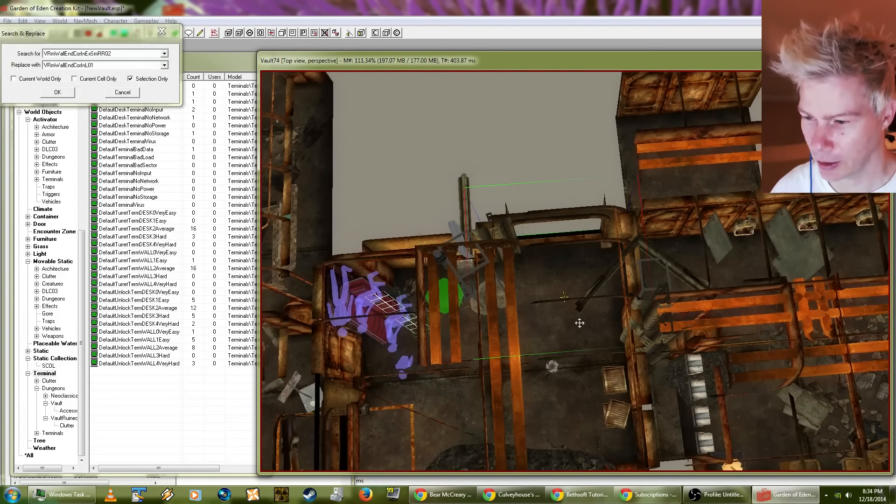
{"action": "middle_click_drag", "start_coordinate": [579, 323], "coordinate": [578, 296]}
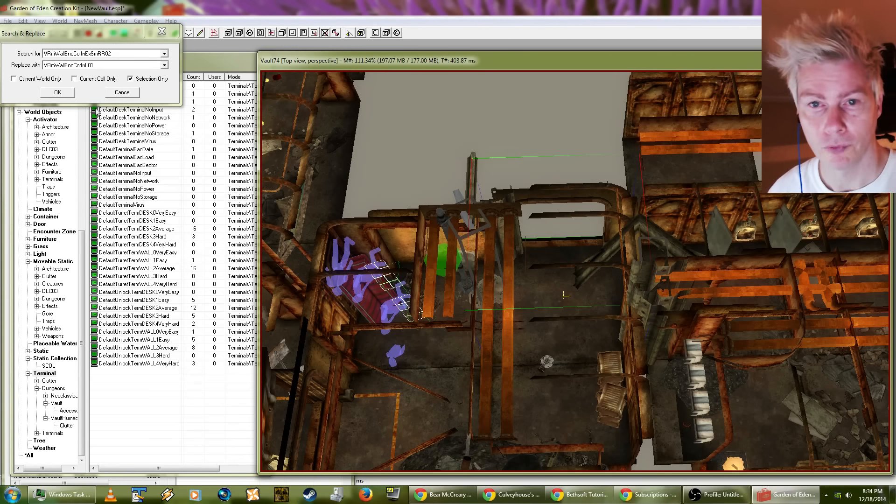
{"action": "left_click", "coordinate": [122, 92]}
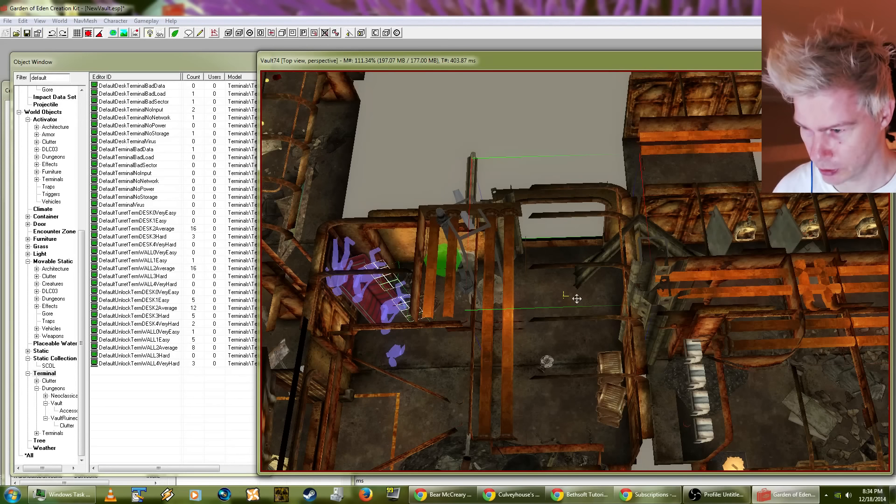
Step: Undo the latest move of the corner wall piece, putting it back above the gap beside the corner room
{"action": "left_click", "coordinate": [23, 21]}
{"action": "left_click", "coordinate": [28, 30]}
{"action": "left_click", "coordinate": [22, 21]}
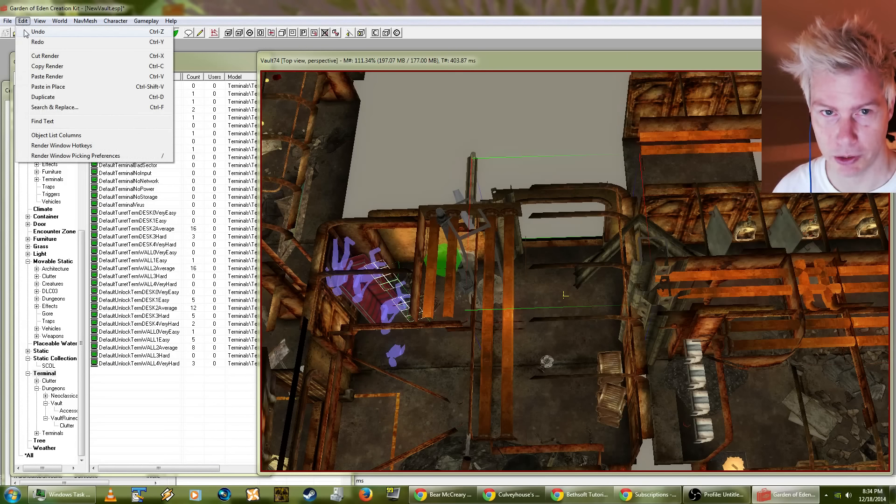
{"action": "left_click", "coordinate": [23, 21]}
{"action": "left_click", "coordinate": [23, 21]}
{"action": "left_click", "coordinate": [22, 21]}
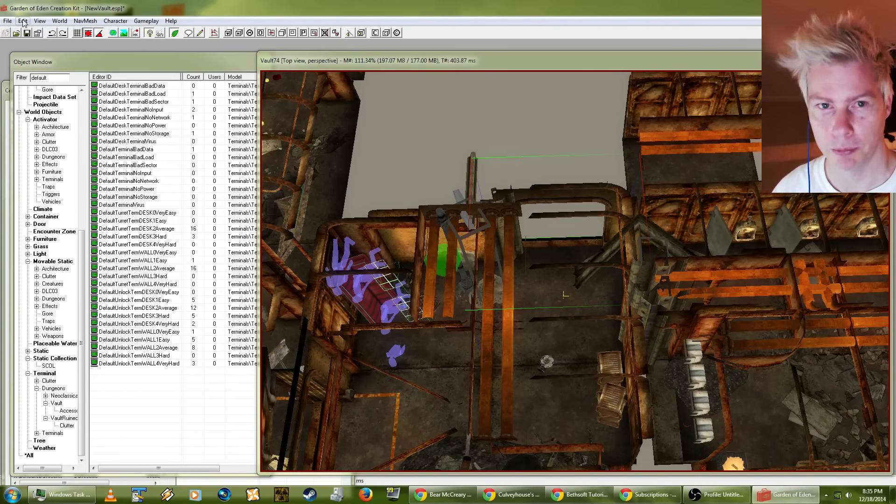
{"action": "left_click", "coordinate": [22, 21]}
{"action": "left_click", "coordinate": [32, 31]}
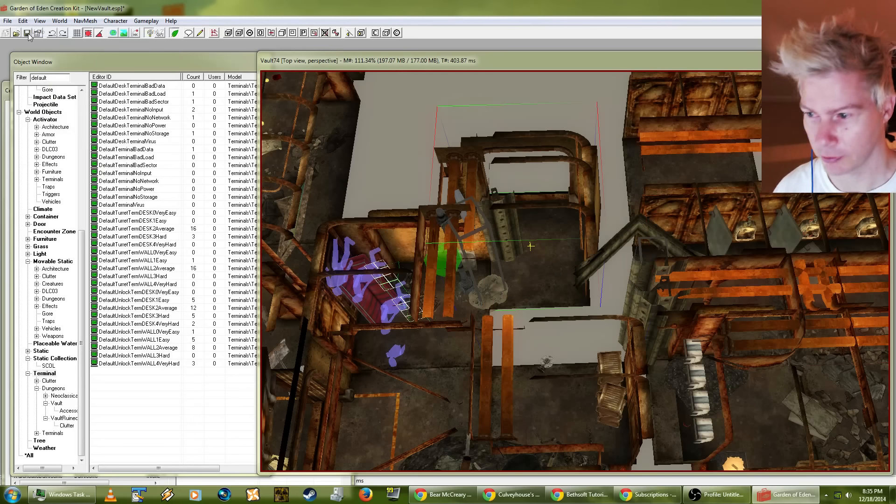
Step: Undo the earlier moves of the corridor piece and the corner wall piece, restoring both to their original spots
{"action": "left_click", "coordinate": [23, 21]}
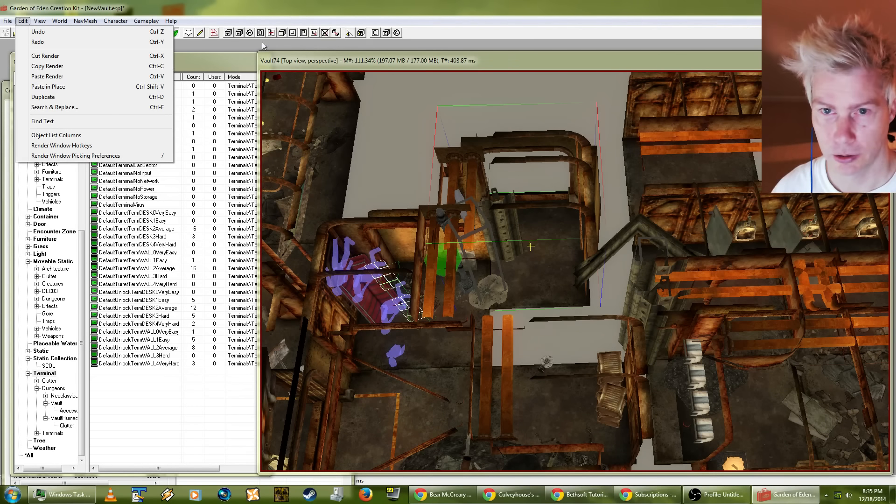
{"action": "left_click", "coordinate": [300, 52]}
{"action": "key", "text": "ctrl+z"}
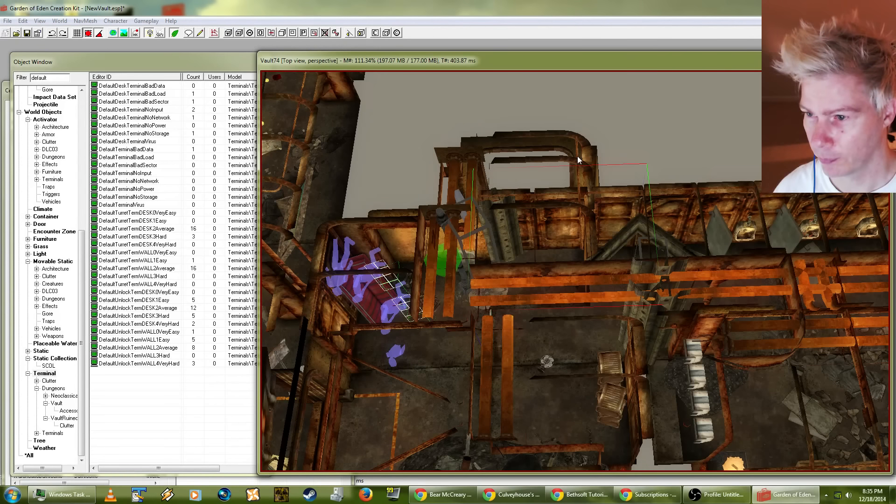
{"action": "key", "text": "ctrl+z"}
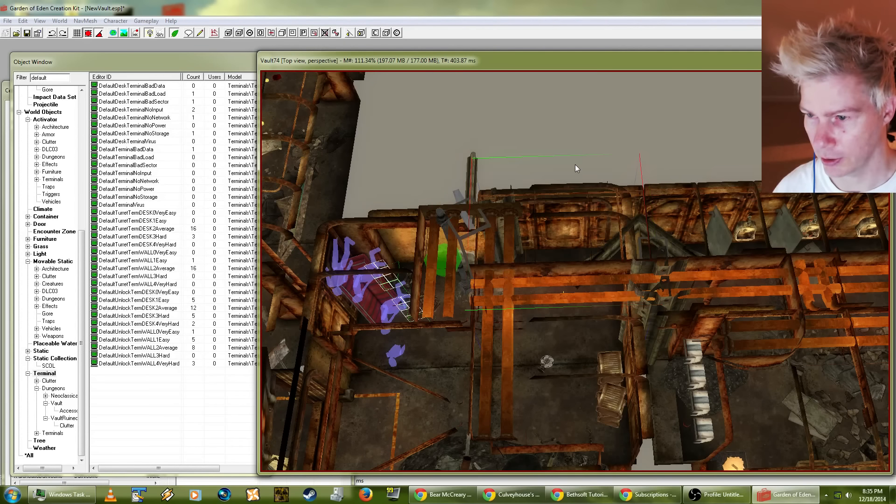
Step: Examine the restored corridor and wall pieces from several angles, selecting individual pieces to see where each one sits
{"action": "middle_click_drag", "start_coordinate": [573, 167], "coordinate": [536, 182], "text": "shift"}
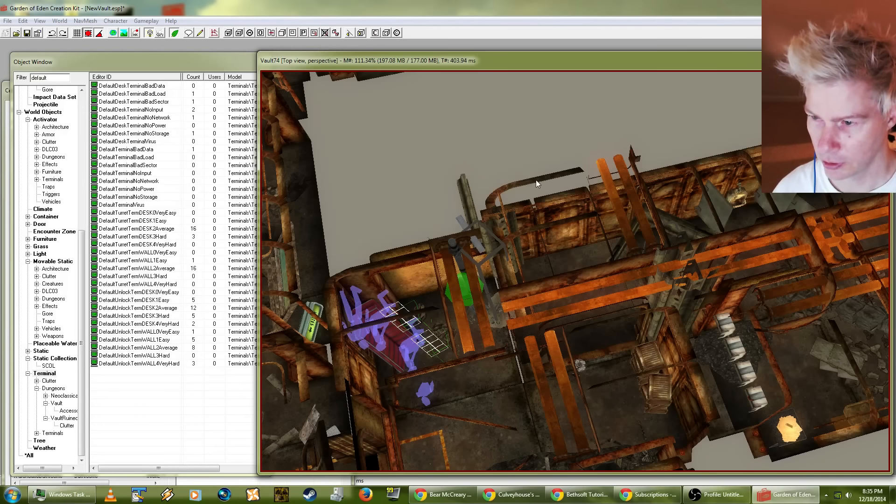
{"action": "left_click", "coordinate": [544, 227]}
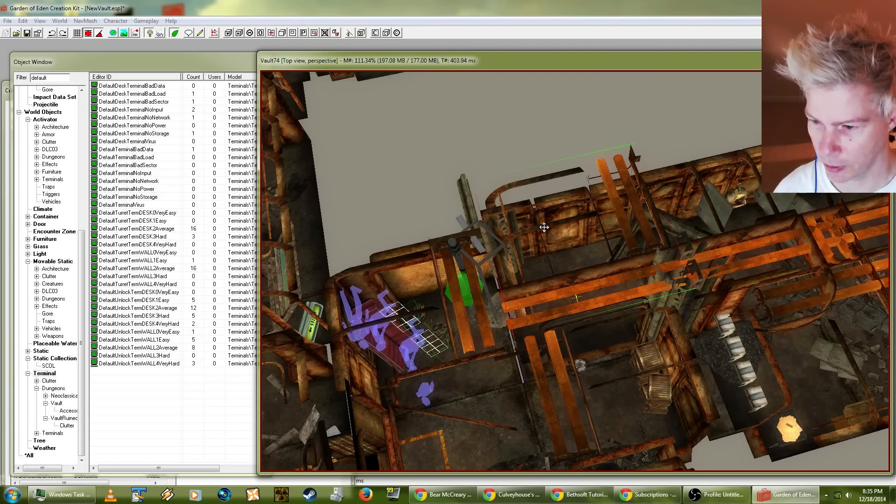
{"action": "middle_click_drag", "start_coordinate": [544, 227], "coordinate": [582, 147], "text": "shift"}
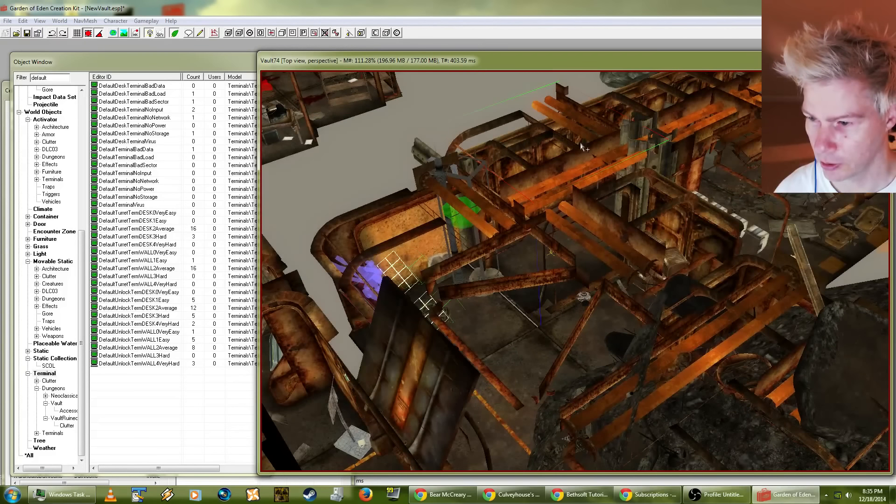
{"action": "key", "text": "d"}
{"action": "left_click", "coordinate": [546, 177]}
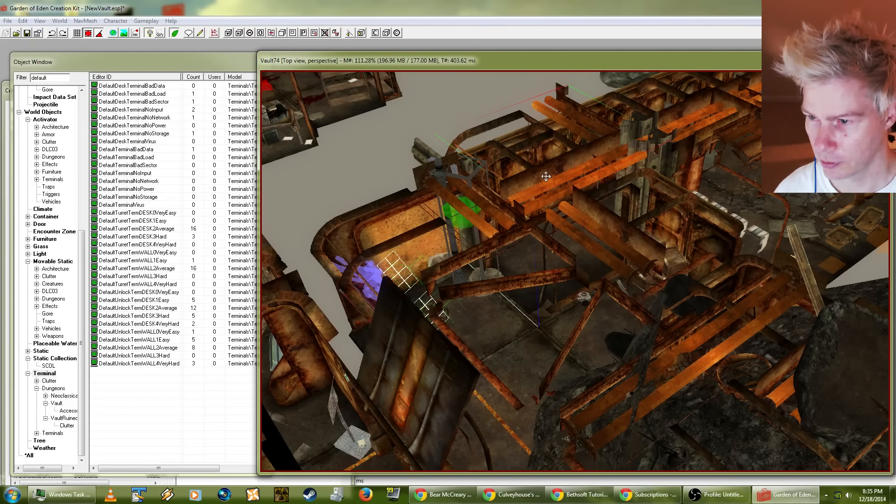
{"action": "key", "text": "d"}
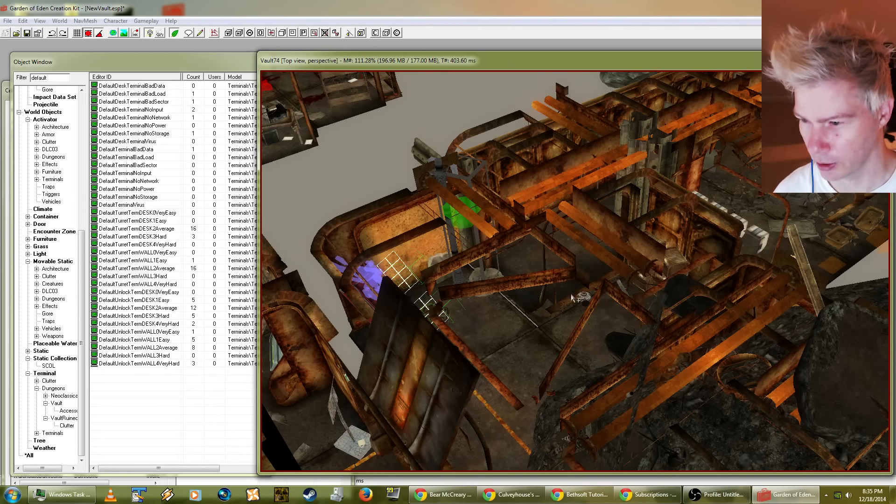
{"action": "middle_click_drag", "start_coordinate": [485, 272], "coordinate": [553, 258]}
{"action": "left_click", "coordinate": [543, 313]}
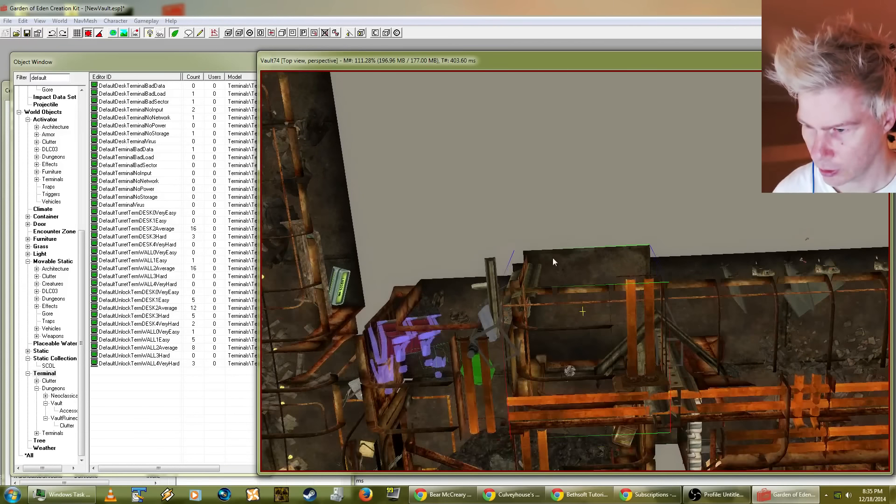
Step: Step through the edit history with repeated redos, reapplying the removal of the green object in the adjoining hallway
{"action": "left_click", "coordinate": [19, 22]}
{"action": "left_click", "coordinate": [31, 44]}
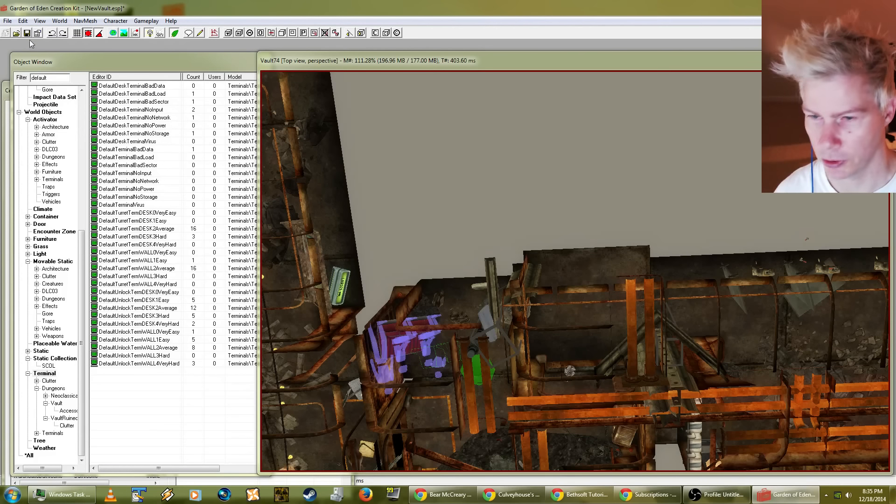
{"action": "left_click", "coordinate": [22, 21]}
{"action": "left_click", "coordinate": [31, 43]}
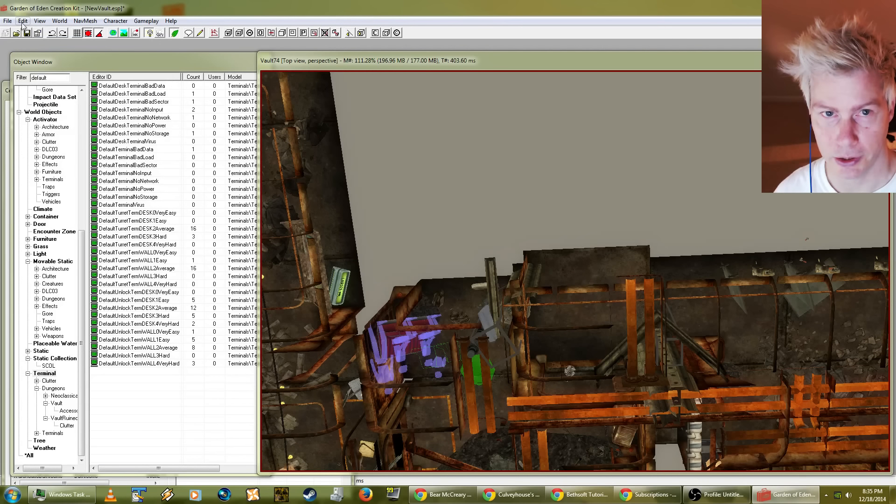
{"action": "left_click", "coordinate": [22, 21]}
{"action": "left_click", "coordinate": [31, 42]}
{"action": "left_click", "coordinate": [22, 21]}
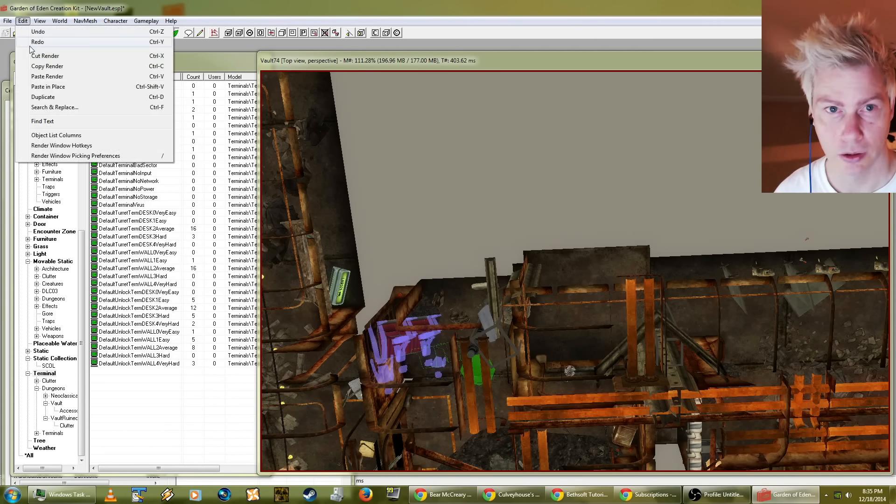
{"action": "left_click", "coordinate": [31, 42]}
{"action": "left_click", "coordinate": [22, 21]}
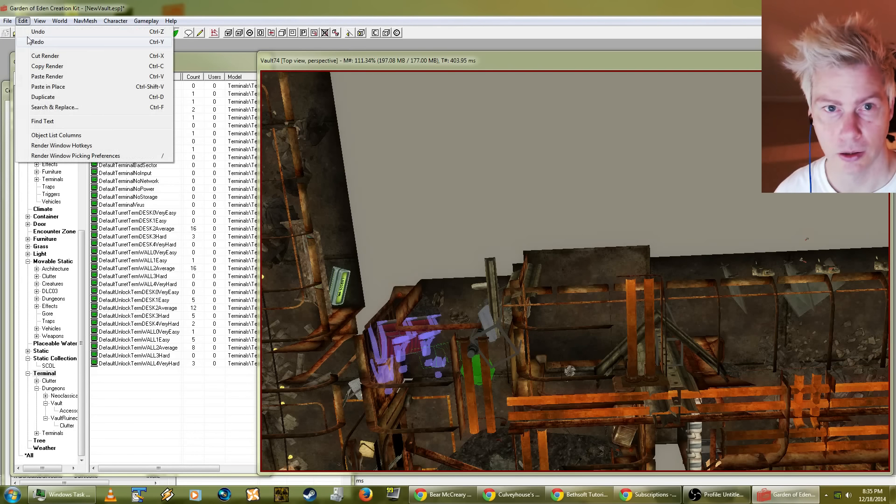
{"action": "left_click", "coordinate": [31, 42]}
{"action": "left_click", "coordinate": [22, 21]}
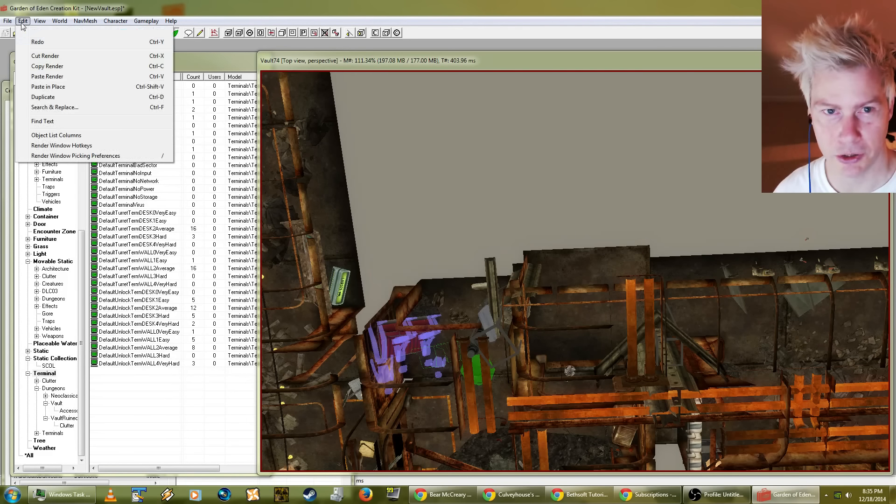
{"action": "left_click", "coordinate": [30, 42]}
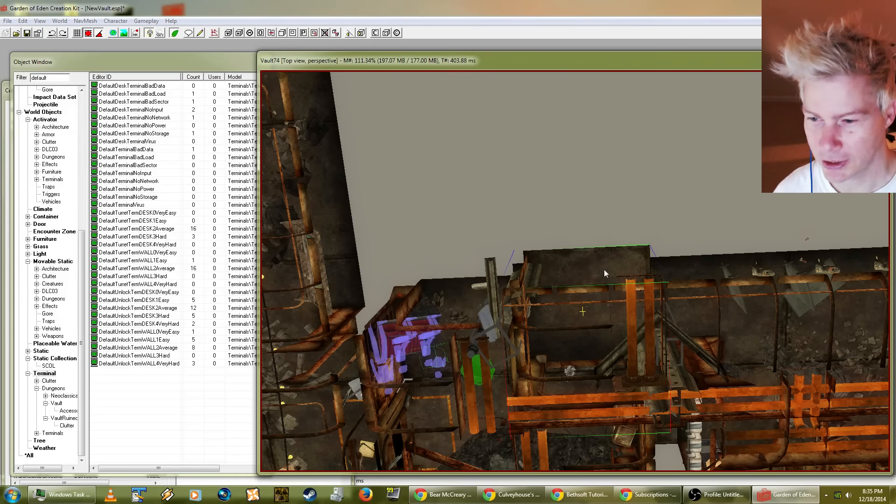
Step: Survey the rest of the Vault74 layout, from the open corridor side out to the round vault door and its entrance cave
{"action": "middle_click_drag", "start_coordinate": [604, 273], "coordinate": [513, 298], "text": "shift"}
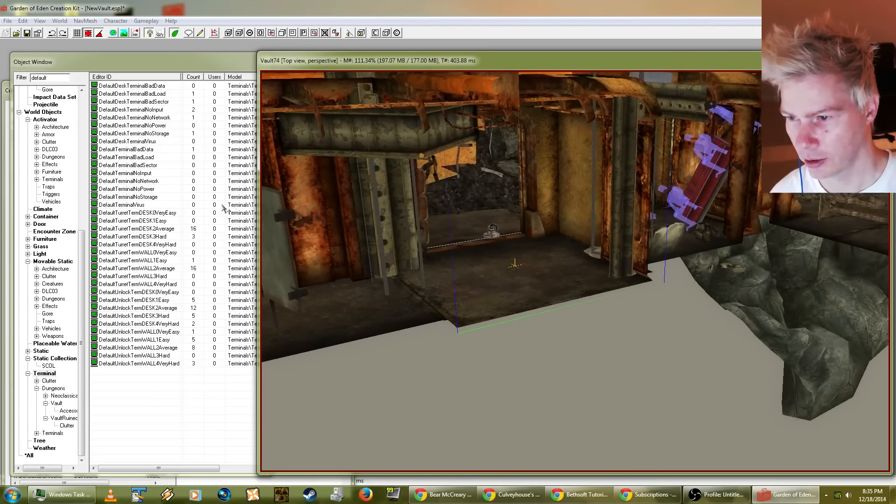
{"action": "middle_click_drag", "start_coordinate": [222, 204], "coordinate": [616, 270], "text": "shift"}
{"action": "scroll", "coordinate": [594, 279], "scroll_direction": "down", "scroll_amount": 5}
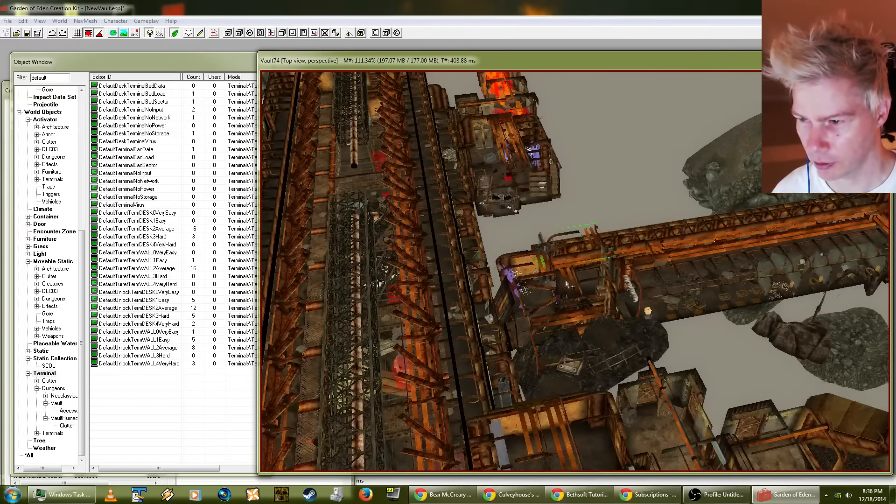
{"action": "scroll", "coordinate": [566, 283], "scroll_direction": "down", "scroll_amount": 5}
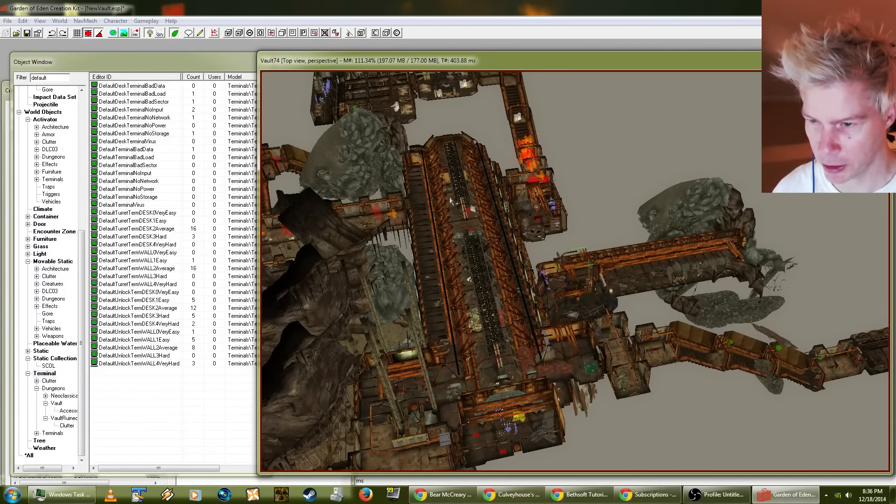
{"action": "middle_click_drag", "start_coordinate": [392, 186], "coordinate": [512, 336]}
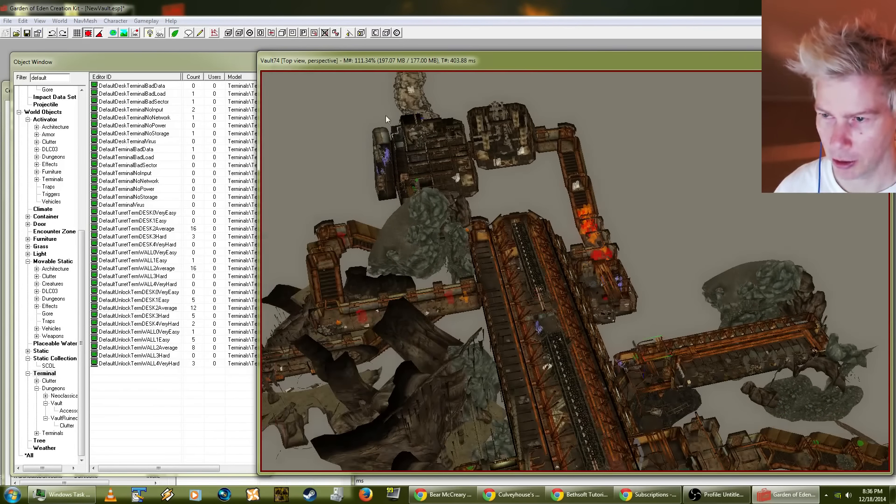
{"action": "left_click", "coordinate": [409, 120]}
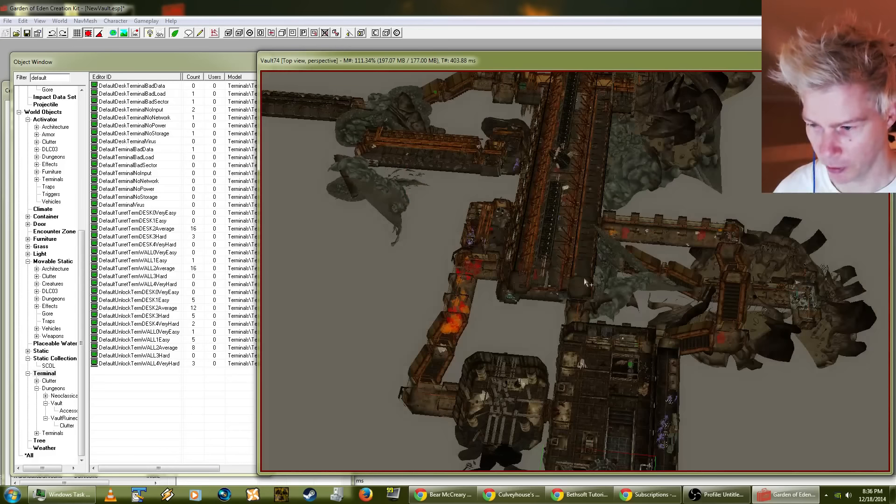
{"action": "middle_click_drag", "start_coordinate": [585, 282], "coordinate": [511, 143]}
{"action": "middle_click_drag", "start_coordinate": [536, 318], "coordinate": [515, 199]}
{"action": "scroll", "coordinate": [522, 309], "scroll_direction": "up", "scroll_amount": 5}
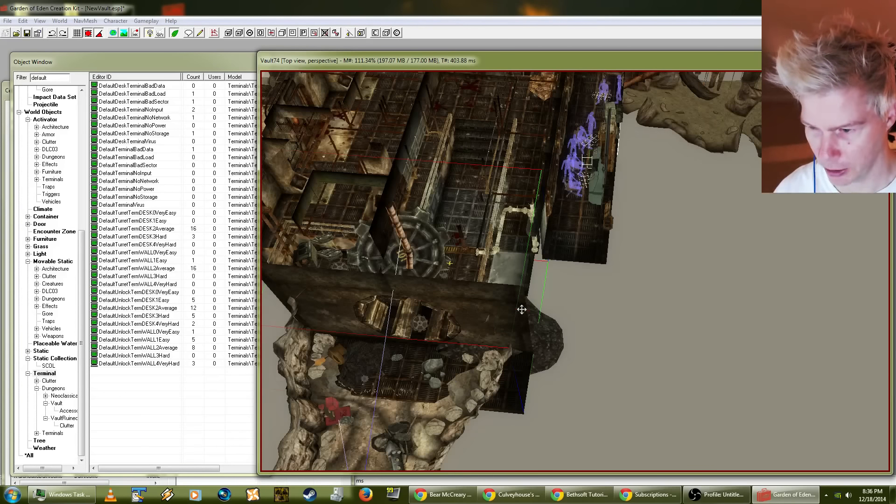
{"action": "middle_click_drag", "start_coordinate": [522, 309], "coordinate": [559, 185]}
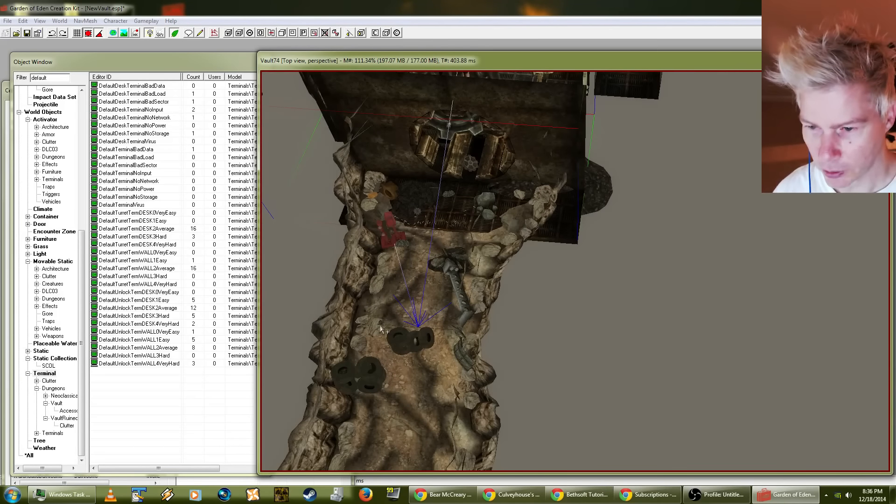
Step: Survey the vault from the entrance cave past the round door and through the grated entrance hall to the far rooms
{"action": "mouse_move", "coordinate": [480, 267]}
{"action": "middle_mouse_down", "text": "shift"}
{"action": "mouse_move", "coordinate": [555, 128]}
{"action": "mouse_move", "coordinate": [560, 180]}
{"action": "mouse_move", "coordinate": [524, 156]}
{"action": "mouse_move", "coordinate": [609, 101]}
{"action": "middle_mouse_up", "text": "shift"}
{"action": "scroll", "coordinate": [550, 132], "scroll_direction": "down", "scroll_amount": 5}
{"action": "scroll", "coordinate": [564, 158], "scroll_direction": "up", "scroll_amount": 3}
{"action": "scroll", "coordinate": [565, 167], "scroll_direction": "up", "scroll_amount": 4}
{"action": "middle_click_drag", "start_coordinate": [565, 167], "coordinate": [566, 243]}
{"action": "middle_click_drag", "start_coordinate": [599, 149], "coordinate": [570, 260]}
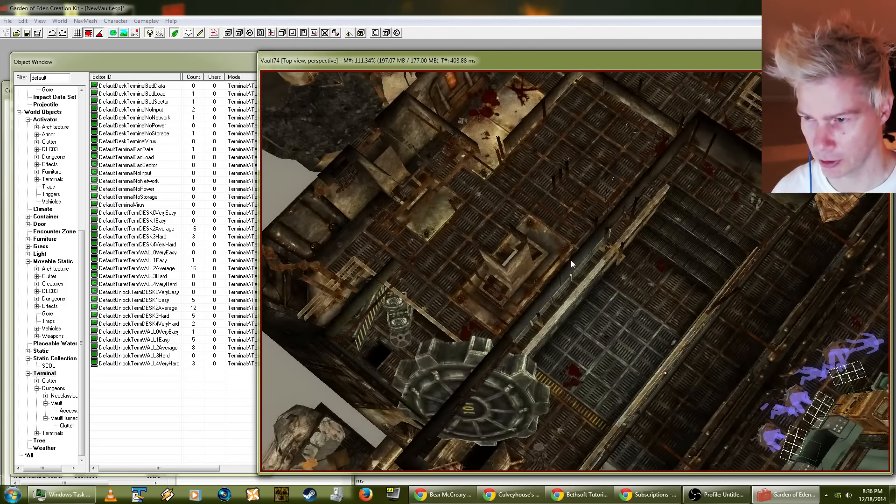
{"action": "middle_click_drag", "start_coordinate": [601, 170], "coordinate": [568, 263]}
{"action": "middle_click_drag", "start_coordinate": [599, 189], "coordinate": [560, 254]}
{"action": "middle_click_drag", "start_coordinate": [602, 168], "coordinate": [561, 225]}
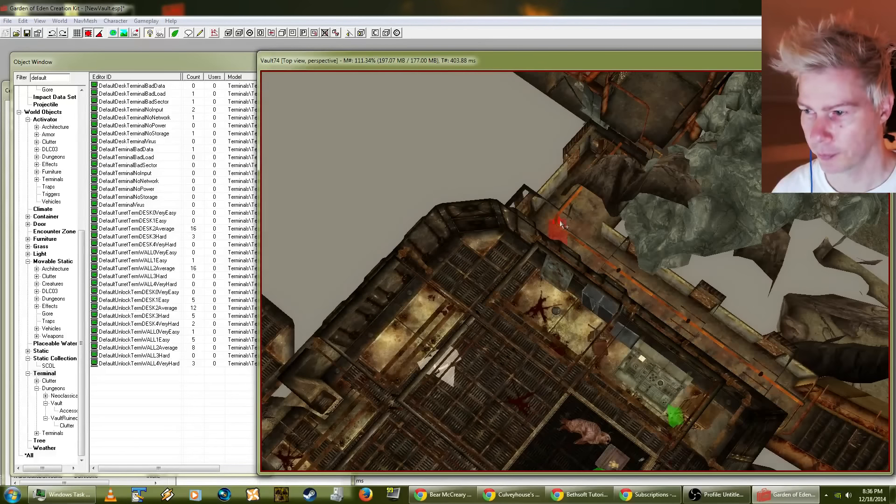
Step: Survey the corridors beyond the grated rooms, following them to the junction of rusty stairways near the collapsed cave section
{"action": "middle_click_drag", "start_coordinate": [581, 170], "coordinate": [519, 242]}
{"action": "middle_click_drag", "start_coordinate": [537, 126], "coordinate": [685, 243]}
{"action": "mouse_move", "coordinate": [502, 172]}
{"action": "middle_mouse_down"}
{"action": "mouse_move", "coordinate": [513, 186]}
{"action": "mouse_move", "coordinate": [514, 237]}
{"action": "middle_mouse_up"}
{"action": "middle_click_drag", "start_coordinate": [558, 111], "coordinate": [517, 243]}
{"action": "mouse_move", "coordinate": [586, 195]}
{"action": "middle_mouse_down"}
{"action": "mouse_move", "coordinate": [503, 222]}
{"action": "mouse_move", "coordinate": [435, 190]}
{"action": "middle_mouse_up"}
{"action": "mouse_move", "coordinate": [470, 283]}
{"action": "middle_mouse_down"}
{"action": "mouse_move", "coordinate": [469, 148]}
{"action": "mouse_move", "coordinate": [455, 93]}
{"action": "middle_mouse_up"}
{"action": "middle_click_drag", "start_coordinate": [490, 286], "coordinate": [503, 187]}
{"action": "middle_click_drag", "start_coordinate": [513, 302], "coordinate": [449, 194]}
{"action": "mouse_move", "coordinate": [511, 379]}
{"action": "middle_mouse_down"}
{"action": "mouse_move", "coordinate": [458, 239]}
{"action": "mouse_move", "coordinate": [418, 205]}
{"action": "middle_mouse_up"}
{"action": "mouse_move", "coordinate": [561, 296]}
{"action": "middle_mouse_down"}
{"action": "mouse_move", "coordinate": [564, 287]}
{"action": "mouse_move", "coordinate": [562, 295]}
{"action": "middle_mouse_up"}
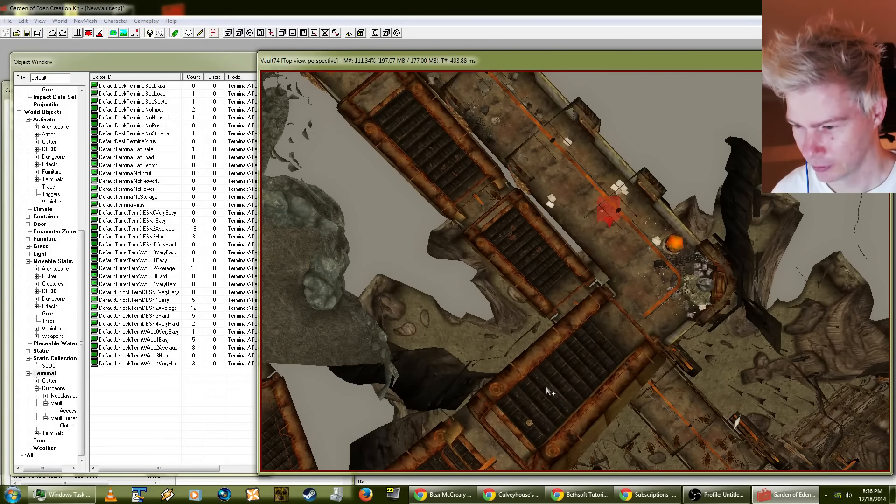
{"action": "middle_click_drag", "start_coordinate": [546, 386], "coordinate": [539, 280]}
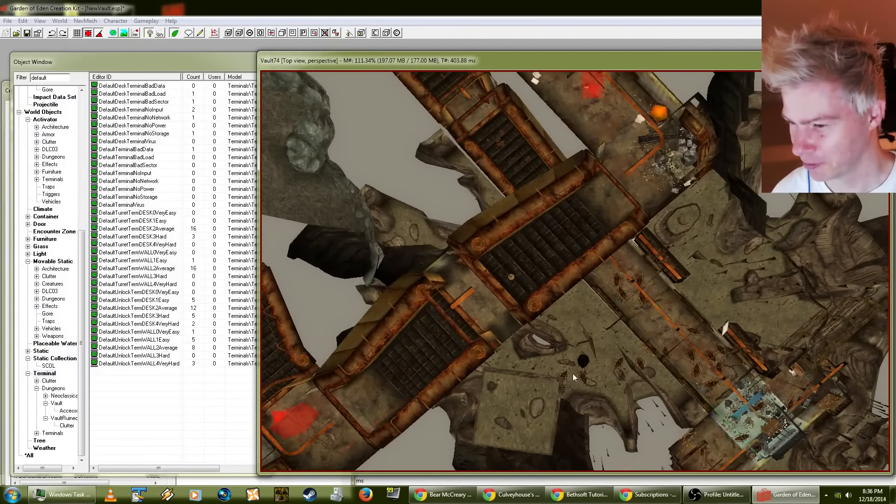
Step: Open the VHallSmStairsR01 stair piece's reference data, accept the dialog, and undo the resulting change to the piece
{"action": "double_click", "coordinate": [512, 277]}
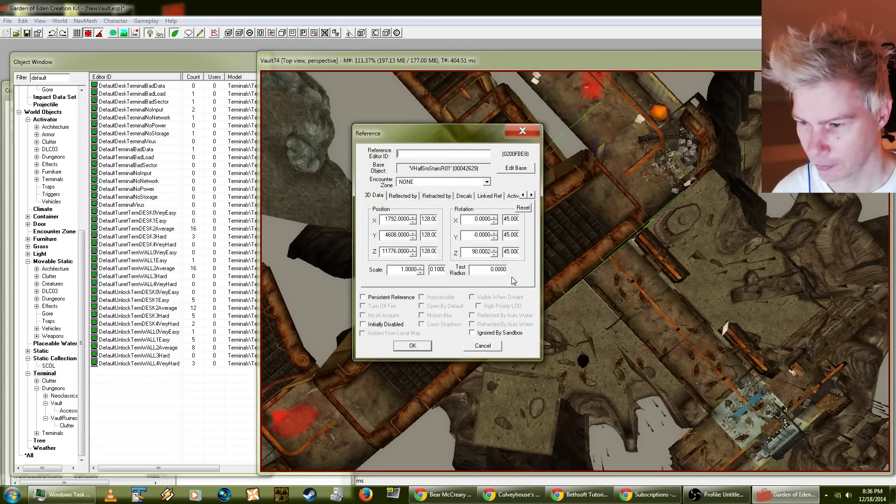
{"action": "left_click", "coordinate": [413, 346]}
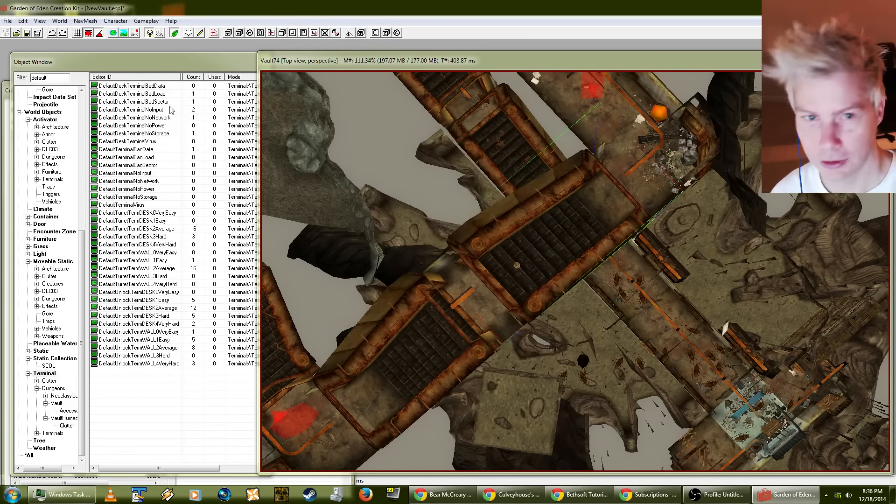
{"action": "left_click", "coordinate": [21, 21]}
{"action": "left_click", "coordinate": [23, 32]}
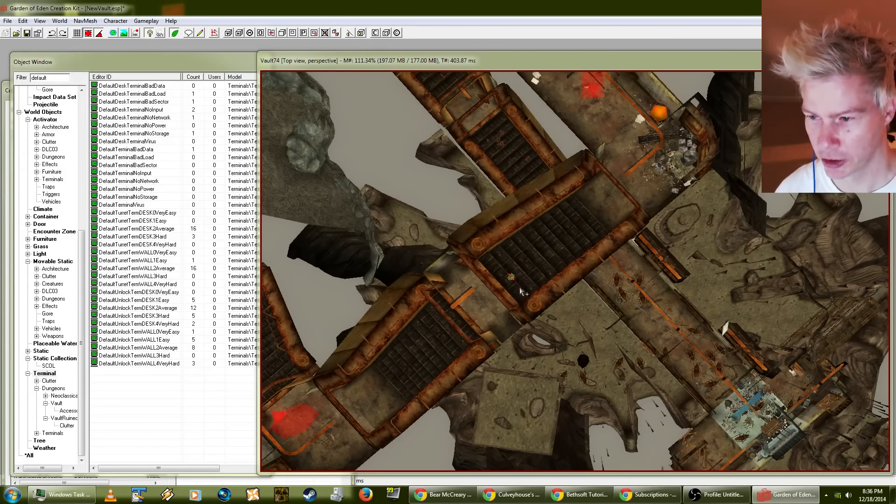
Step: Turn off position and angle snapping while working around the mine on the stairway
{"action": "scroll", "coordinate": [513, 261], "scroll_direction": "up", "scroll_amount": 5}
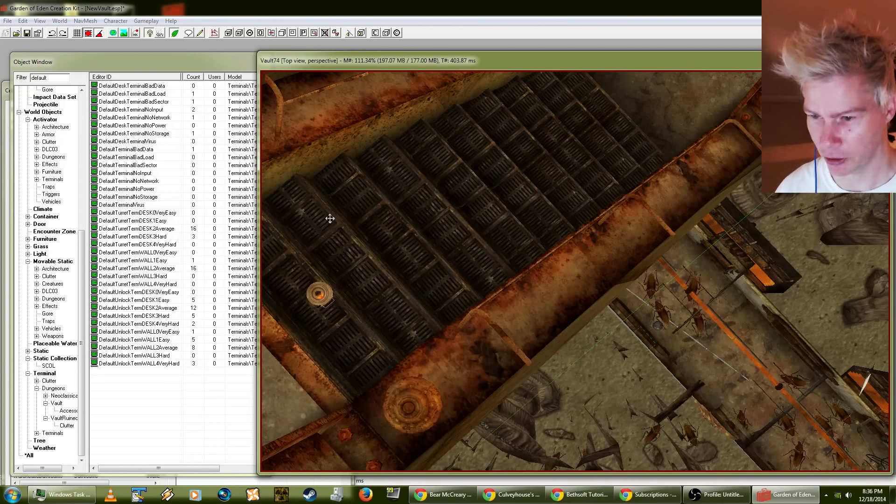
{"action": "left_click", "coordinate": [86, 36]}
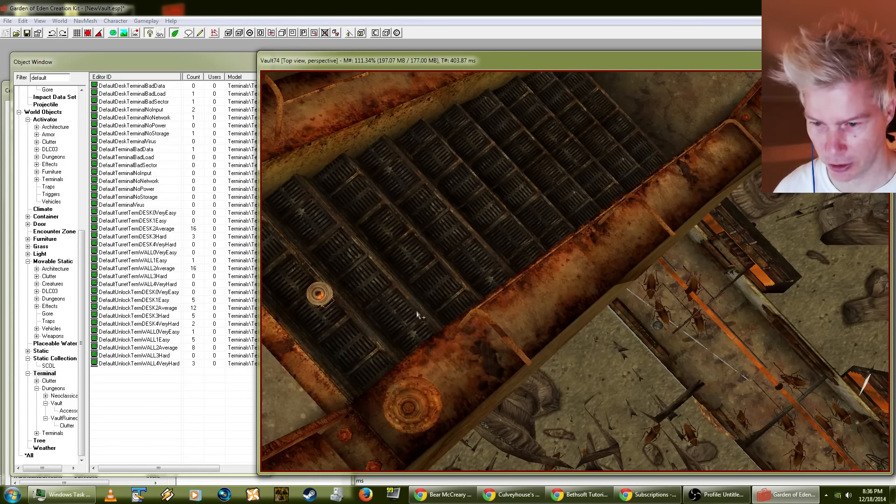
{"action": "middle_click_drag", "start_coordinate": [639, 279], "coordinate": [677, 240]}
{"action": "middle_click_drag", "start_coordinate": [698, 300], "coordinate": [493, 300], "text": "shift"}
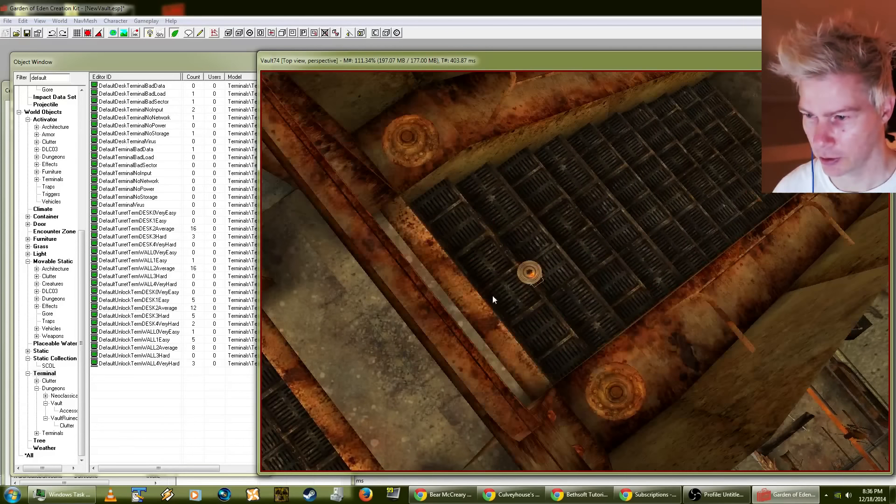
Step: Review the stairway mine's reference settings, including its decals, extra data and ownership, and close them without changes
{"action": "double_click", "coordinate": [530, 270]}
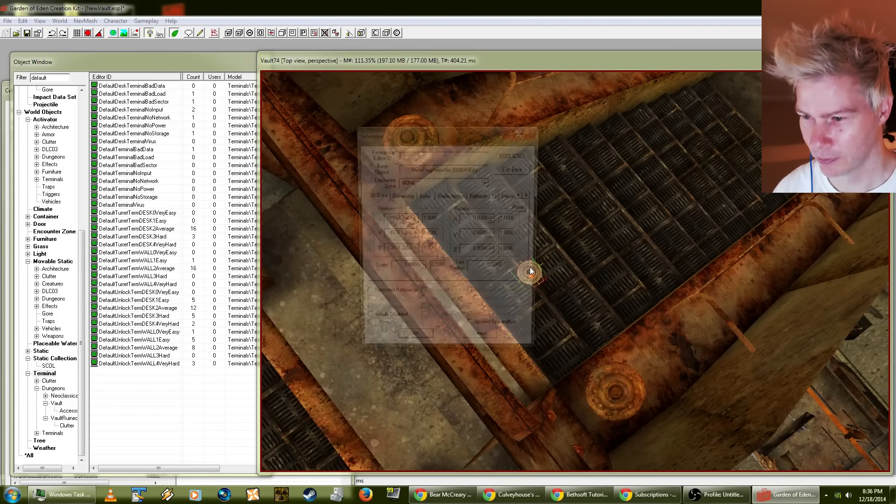
{"action": "left_click", "coordinate": [486, 196]}
{"action": "left_click", "coordinate": [516, 195]}
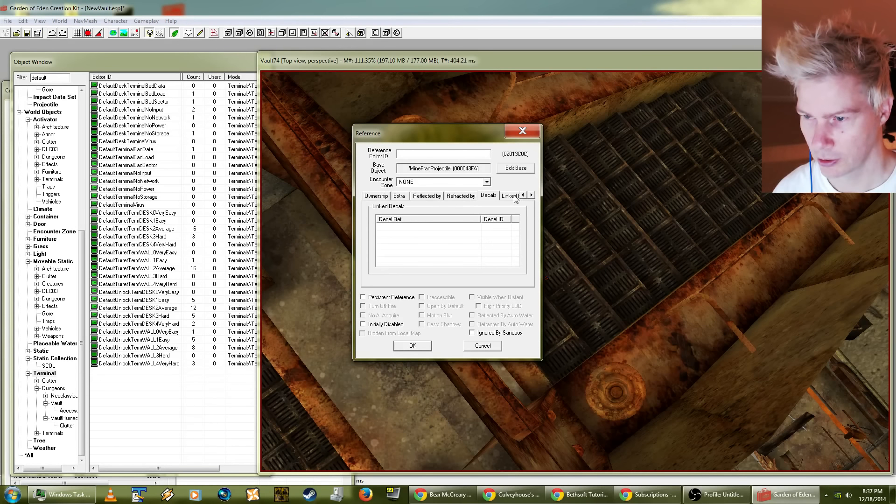
{"action": "left_click", "coordinate": [515, 195]}
{"action": "left_click", "coordinate": [370, 198]}
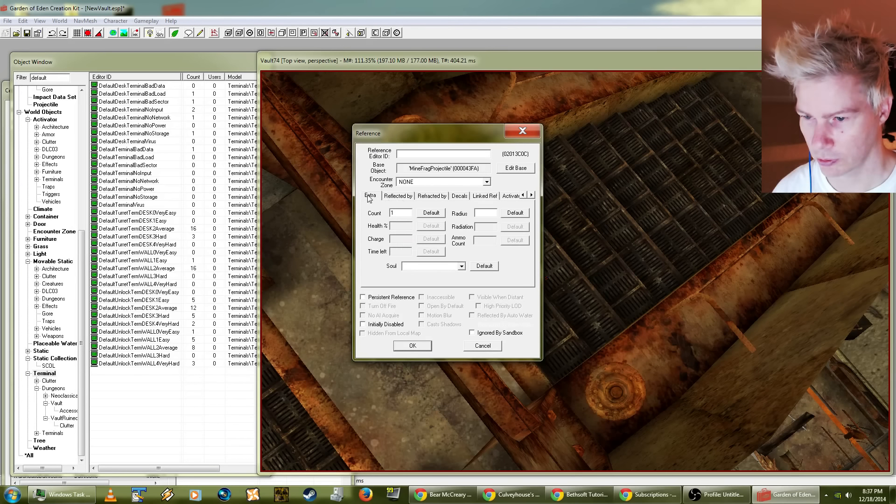
{"action": "left_click", "coordinate": [523, 195]}
{"action": "left_click", "coordinate": [524, 195]}
{"action": "left_click", "coordinate": [400, 197]}
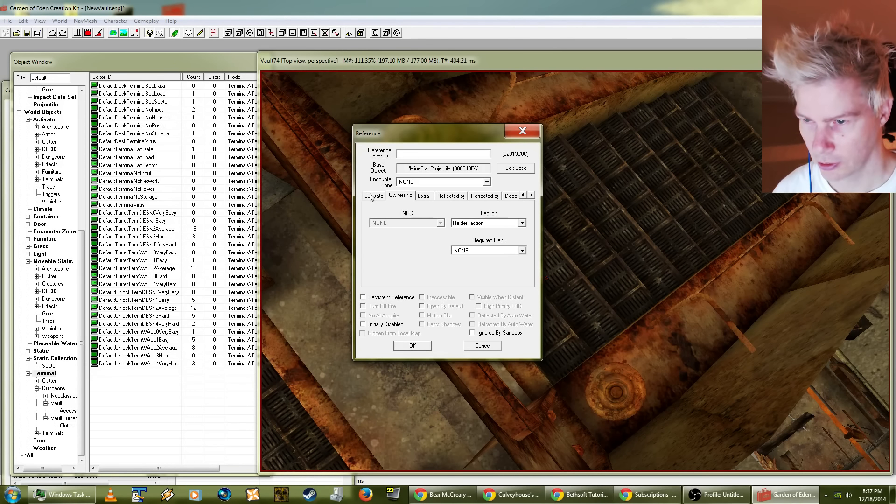
{"action": "left_click", "coordinate": [491, 345]}
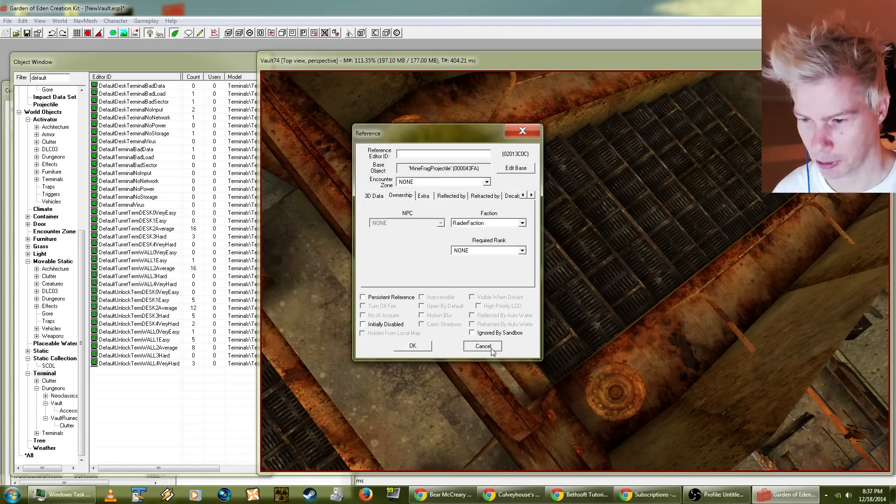
Step: Save the plugin NewVault.esp
{"action": "left_click", "coordinate": [7, 21]}
{"action": "left_click", "coordinate": [21, 42]}
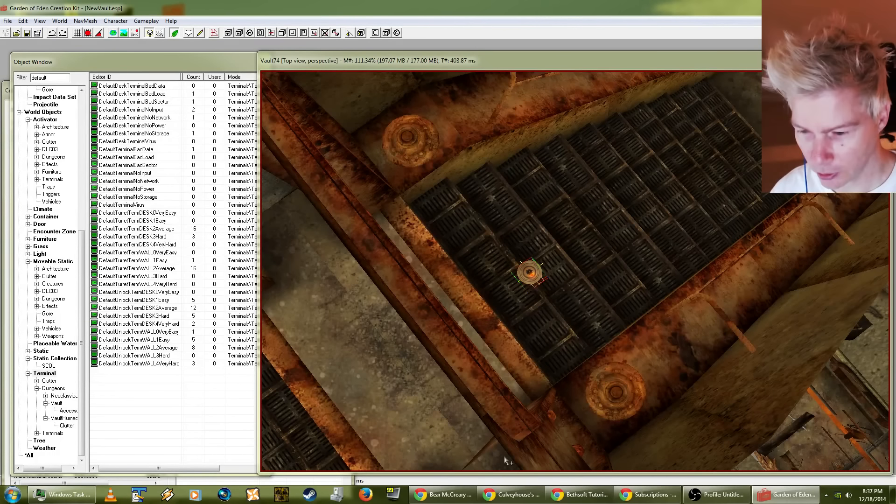
{"action": "left_click", "coordinate": [444, 498]}
Step: Survey the side rooms along the lower corridors, ending at the rusty beamed room beside the purple body markers
{"action": "scroll", "coordinate": [377, 294], "scroll_direction": "down", "scroll_amount": 5}
{"action": "middle_click_drag", "start_coordinate": [377, 294], "coordinate": [433, 253]}
{"action": "scroll", "coordinate": [433, 252], "scroll_direction": "down", "scroll_amount": 5}
{"action": "middle_click_drag", "start_coordinate": [410, 136], "coordinate": [462, 368]}
{"action": "middle_click_drag", "start_coordinate": [375, 136], "coordinate": [505, 374]}
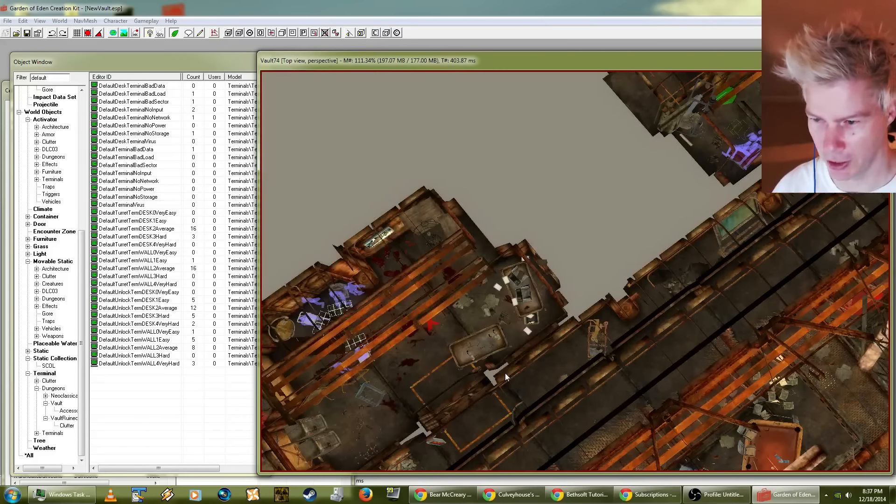
{"action": "middle_click_drag", "start_coordinate": [665, 237], "coordinate": [457, 371]}
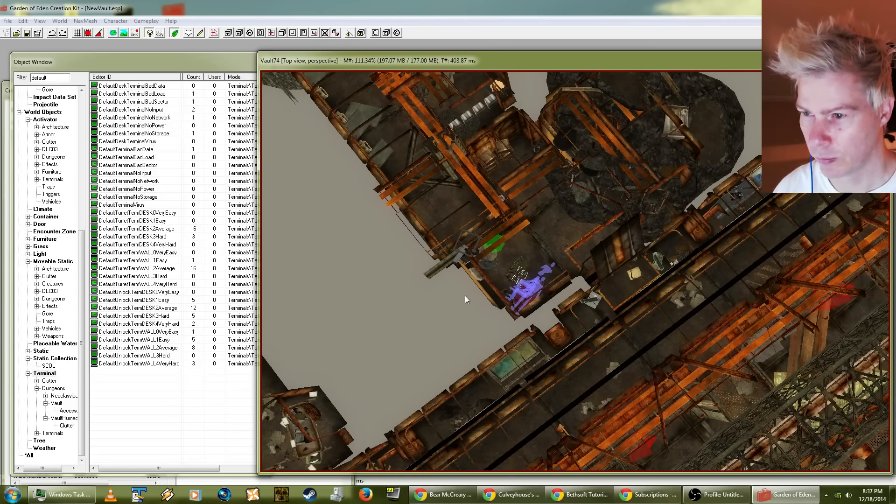
{"action": "middle_click_drag", "start_coordinate": [464, 296], "coordinate": [490, 367]}
{"action": "middle_click_drag", "start_coordinate": [471, 292], "coordinate": [424, 241], "text": "shift"}
{"action": "scroll", "coordinate": [518, 273], "scroll_direction": "up", "scroll_amount": 4}
{"action": "middle_click_drag", "start_coordinate": [524, 274], "coordinate": [383, 321], "text": "shift"}
{"action": "middle_click_drag", "start_coordinate": [609, 245], "coordinate": [553, 230], "text": "shift"}
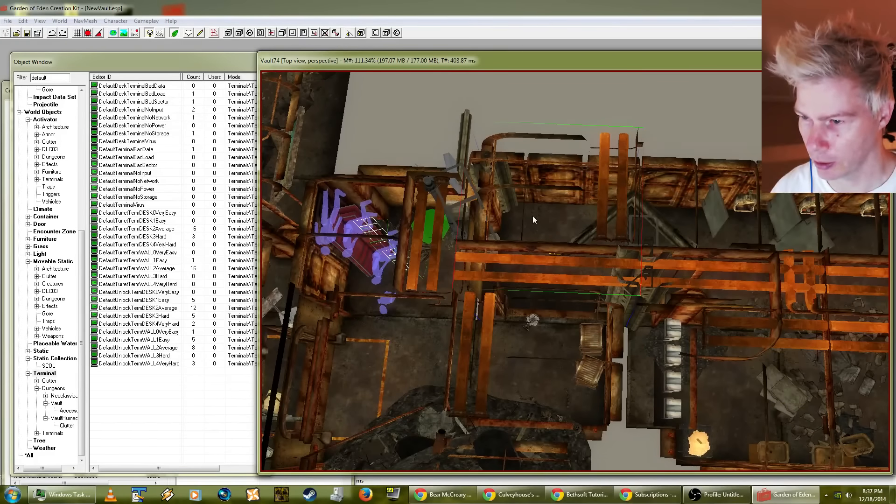
Step: Replace the selected VRmWallEndCorInExSmRR02 wall piece with VRmWallEndCorInRR01, limiting the replacement to the selection
{"action": "double_click", "coordinate": [533, 219]}
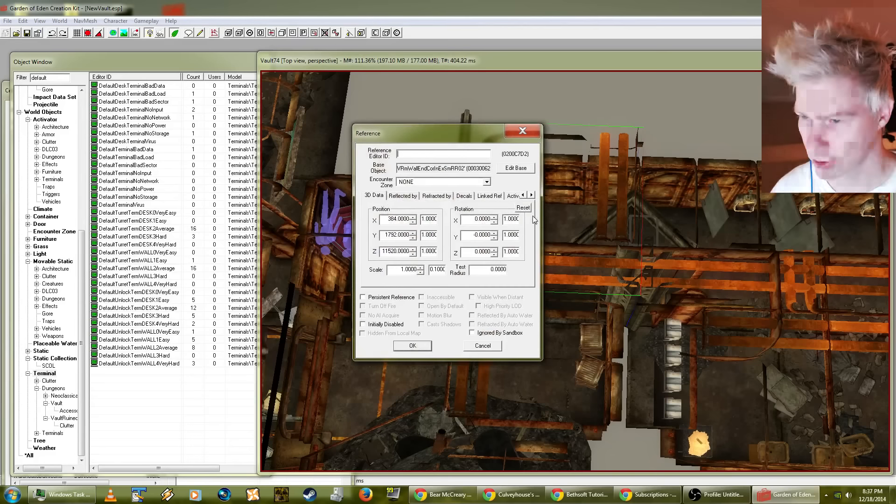
{"action": "left_click", "coordinate": [483, 346]}
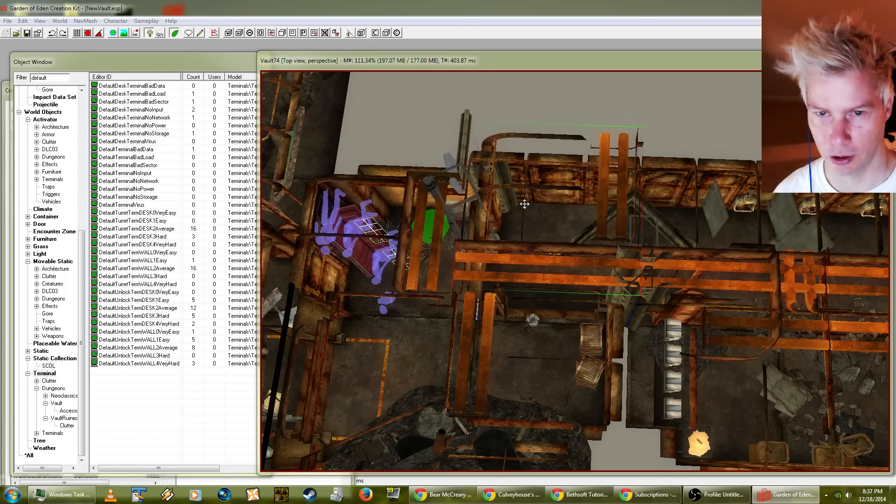
{"action": "key", "text": "ctrl+f"}
{"action": "left_click", "coordinate": [111, 65]}
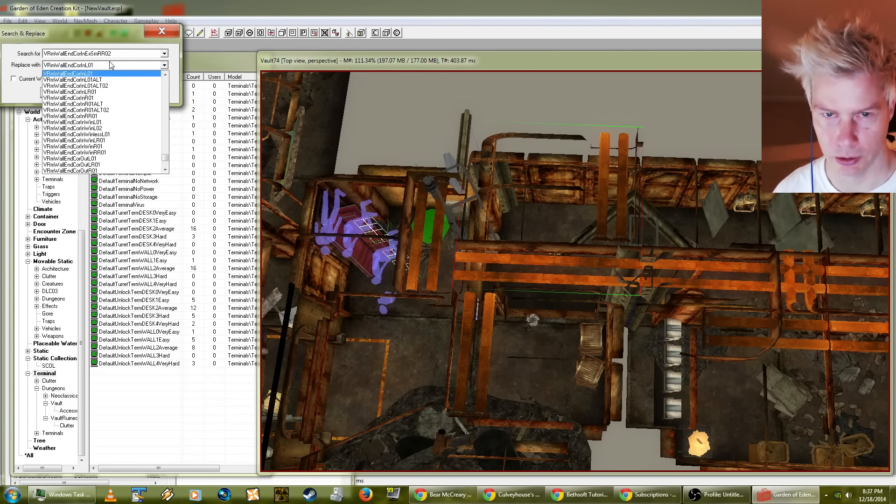
{"action": "left_click", "coordinate": [94, 117]}
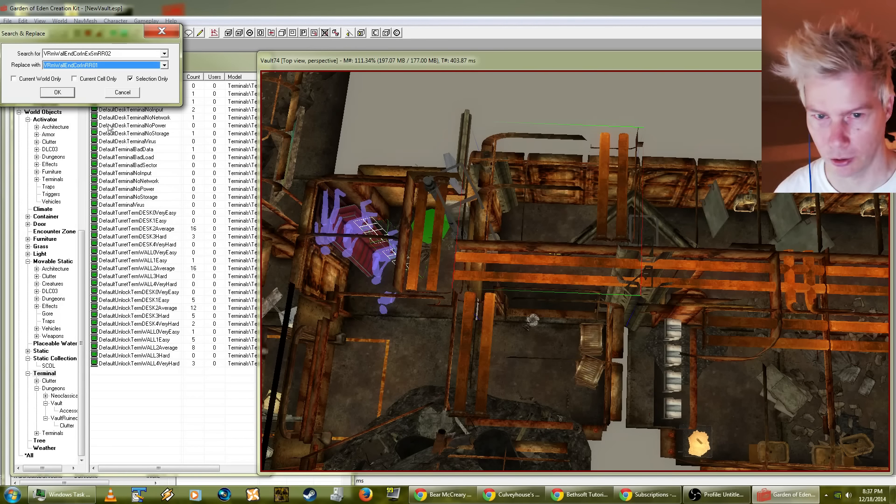
{"action": "left_click", "coordinate": [66, 93]}
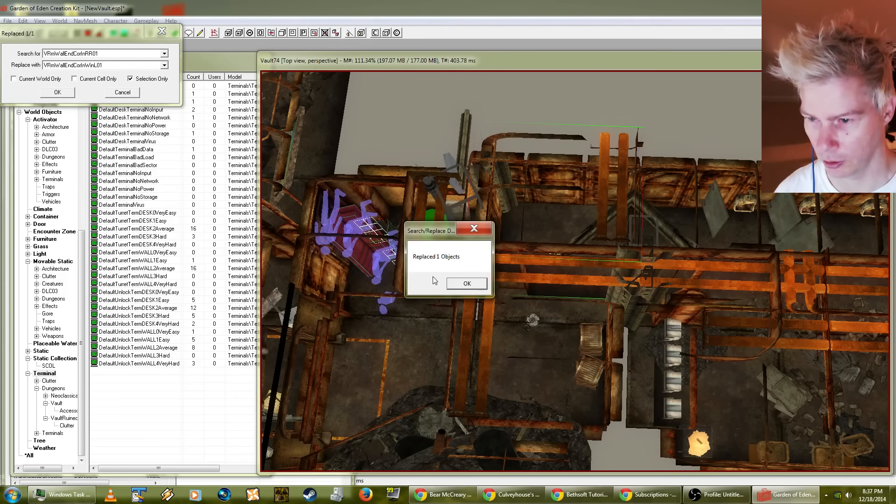
{"action": "left_click", "coordinate": [467, 283]}
Step: Select the adjoining VRmWallEndCorInLR01 wall piece and replace it with VRmWallEndR01, limiting the replacement to the selection
{"action": "left_click", "coordinate": [526, 302]}
{"action": "middle_click_drag", "start_coordinate": [526, 300], "coordinate": [618, 215], "text": "shift"}
{"action": "scroll", "coordinate": [506, 304], "scroll_direction": "up", "scroll_amount": 5}
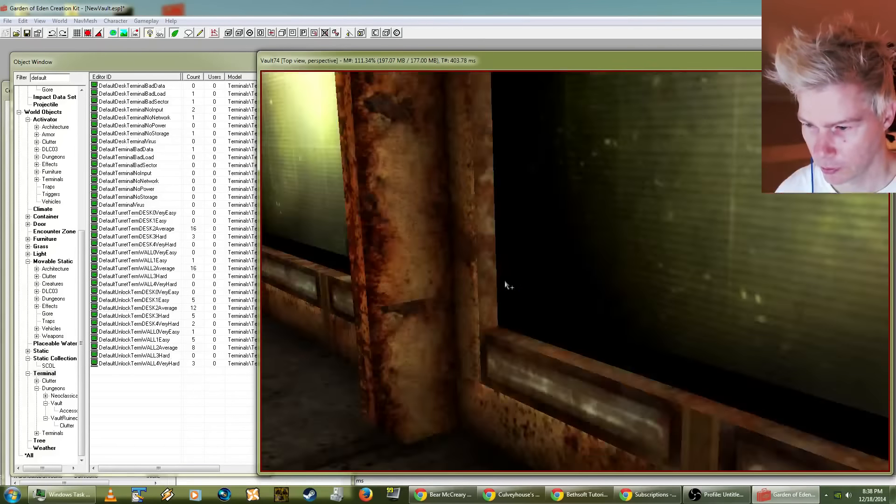
{"action": "scroll", "coordinate": [509, 289], "scroll_direction": "down", "scroll_amount": 4}
{"action": "middle_click_drag", "start_coordinate": [513, 296], "coordinate": [405, 494], "text": "shift"}
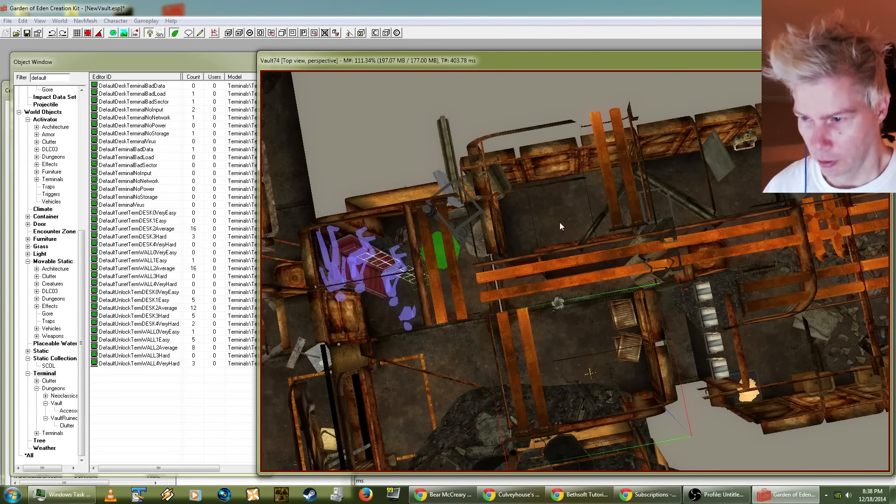
{"action": "key", "text": "ctrl+f"}
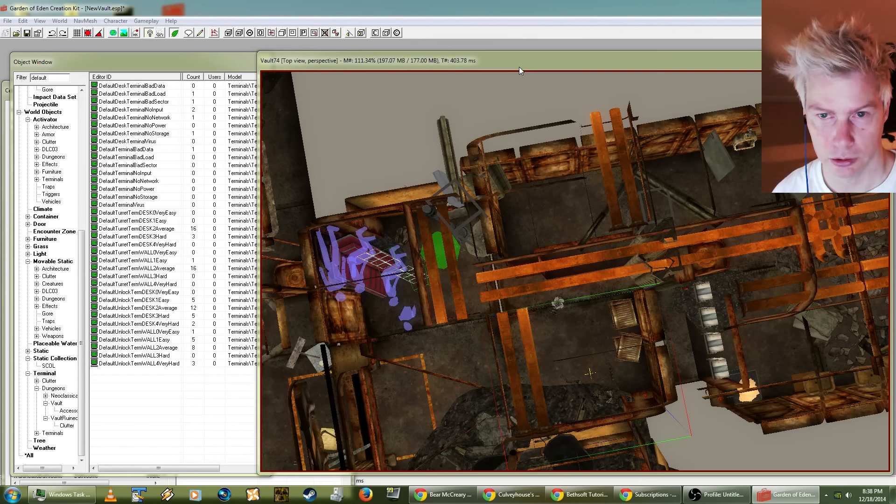
{"action": "left_click", "coordinate": [98, 65]}
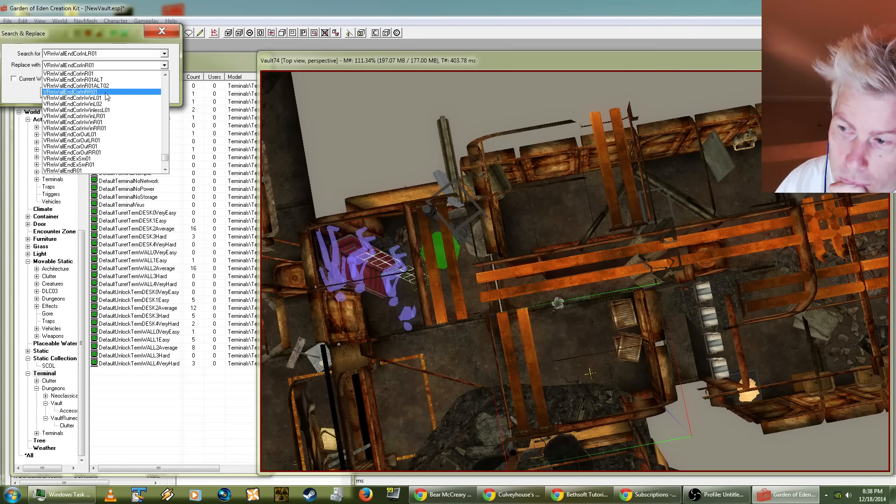
{"action": "scroll", "coordinate": [106, 96], "scroll_direction": "up", "scroll_amount": 2}
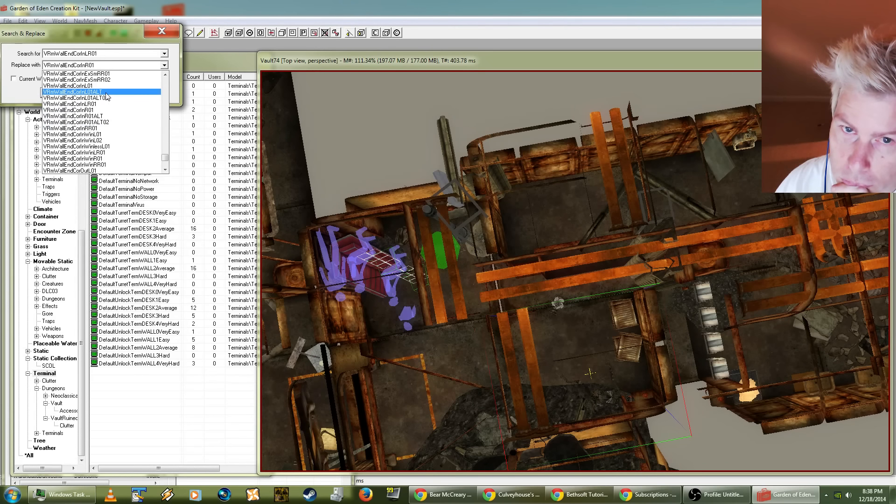
{"action": "scroll", "coordinate": [107, 96], "scroll_direction": "up", "scroll_amount": 5}
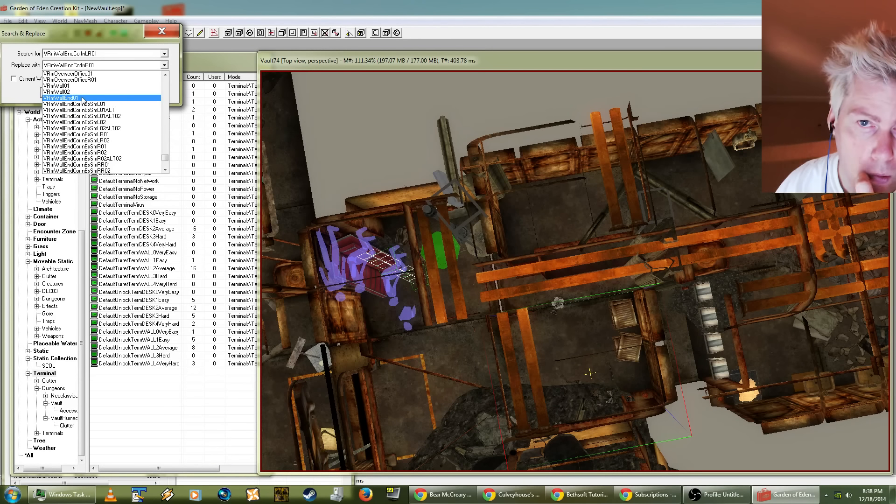
{"action": "scroll", "coordinate": [82, 99], "scroll_direction": "down", "scroll_amount": 5}
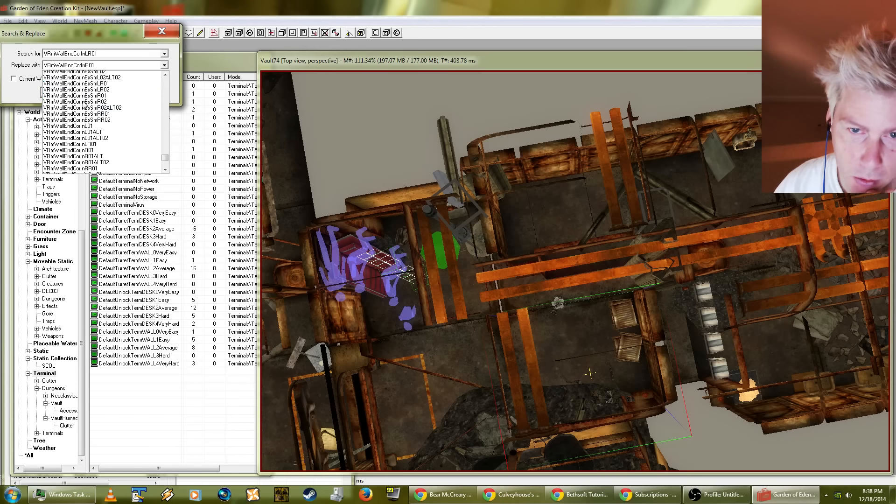
{"action": "scroll", "coordinate": [97, 139], "scroll_direction": "down", "scroll_amount": 3}
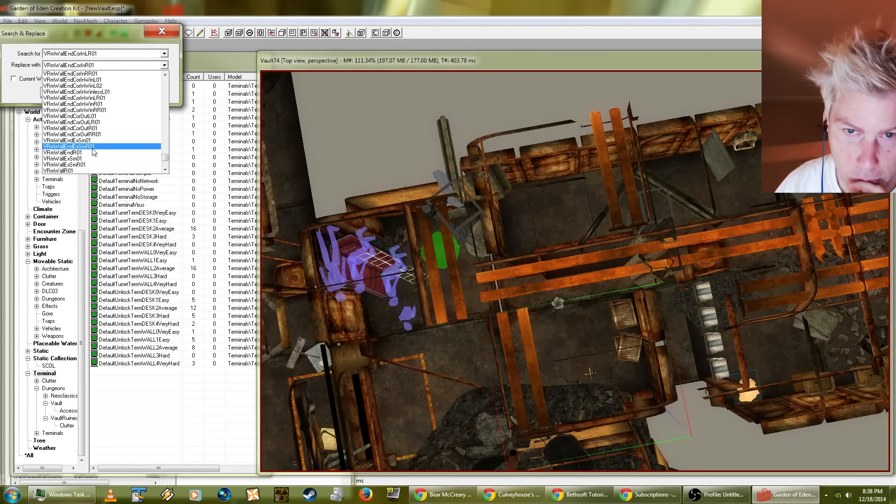
{"action": "left_click", "coordinate": [78, 158]}
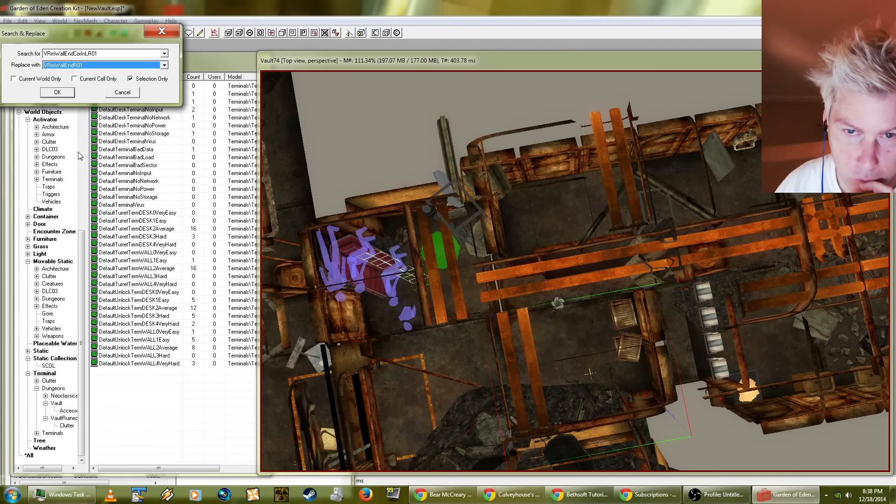
{"action": "left_click", "coordinate": [67, 94]}
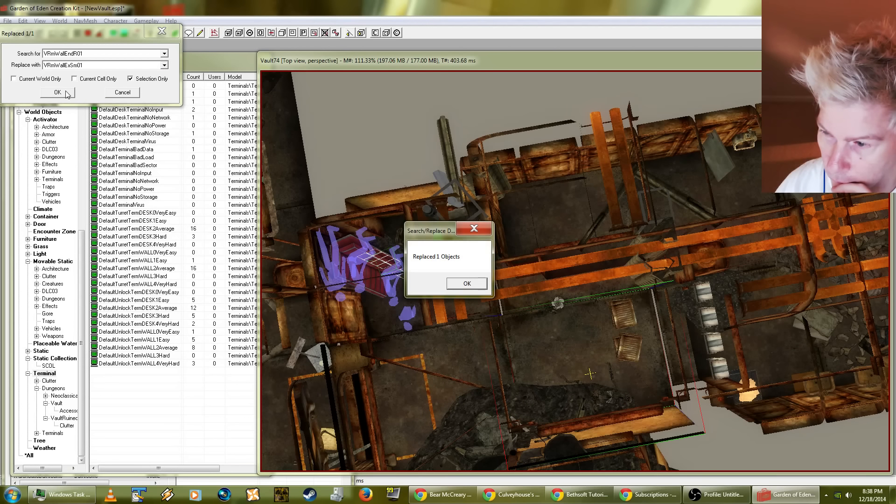
{"action": "left_click", "coordinate": [466, 283]}
{"action": "left_click", "coordinate": [23, 21]}
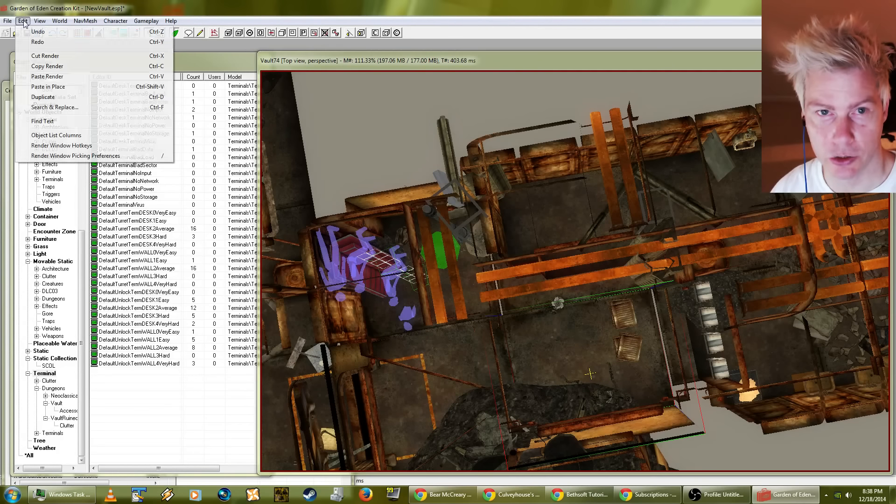
Step: Undo the last change and inspect the room with the two wooden crates from above, leaving nothing selected
{"action": "left_click", "coordinate": [27, 31]}
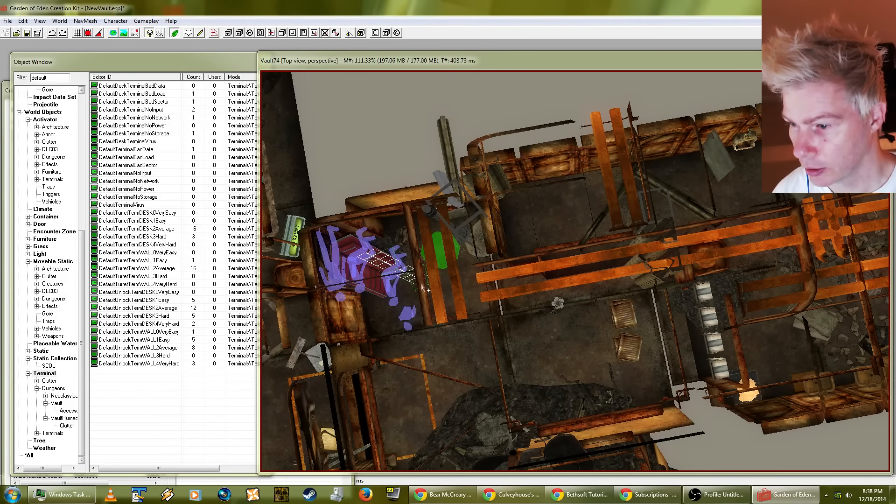
{"action": "left_click", "coordinate": [569, 333]}
{"action": "middle_click_drag", "start_coordinate": [569, 333], "coordinate": [802, 262]}
{"action": "middle_click_drag", "start_coordinate": [774, 291], "coordinate": [709, 337], "text": "shift"}
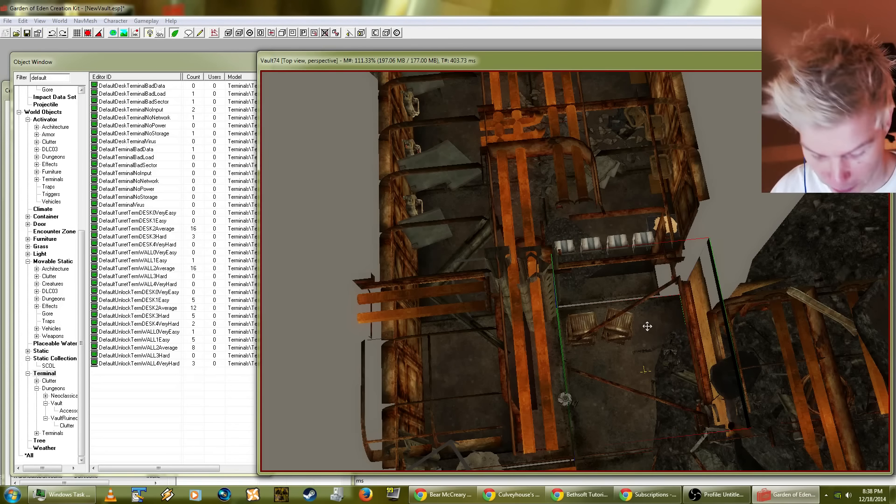
{"action": "middle_click_drag", "start_coordinate": [656, 336], "coordinate": [584, 286]}
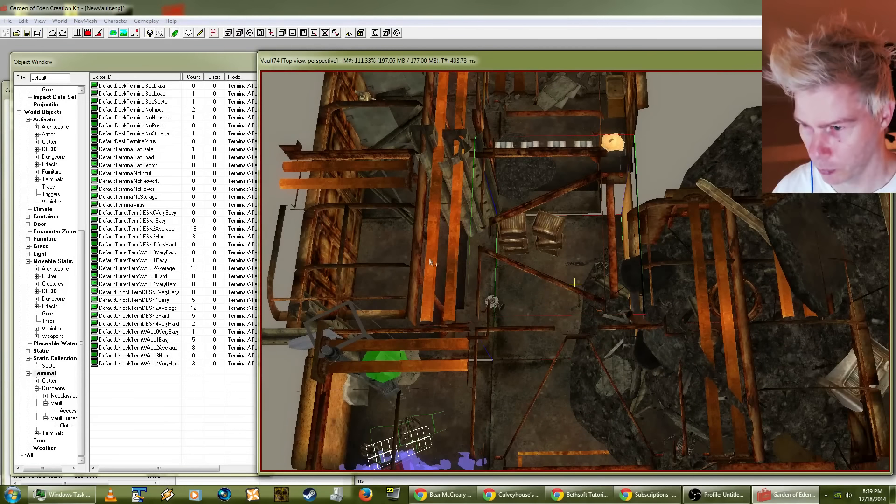
{"action": "key", "text": "d"}
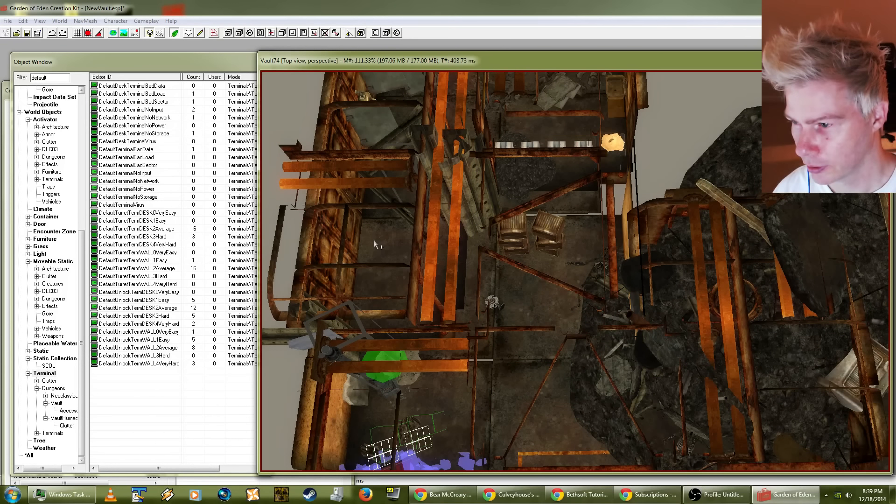
Step: Select the room piece around the two crates and look it up in Search & Replace without replacing it
{"action": "left_click", "coordinate": [578, 255]}
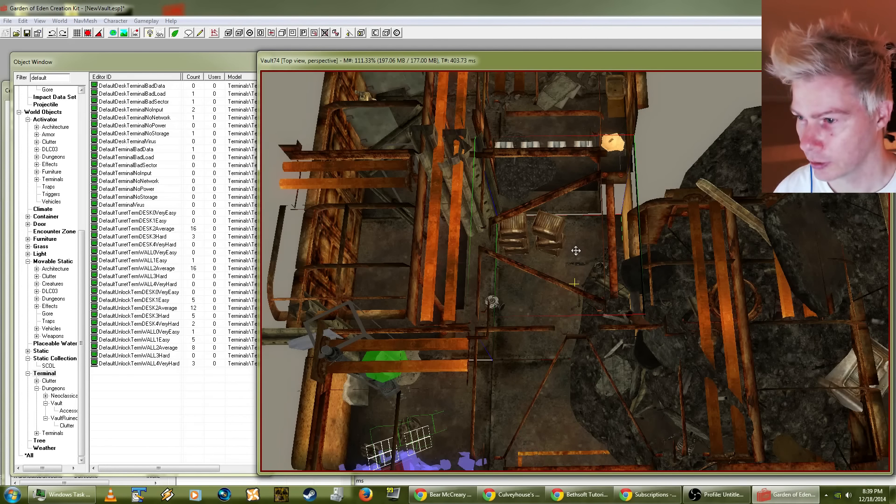
{"action": "key", "text": "ctrl+f"}
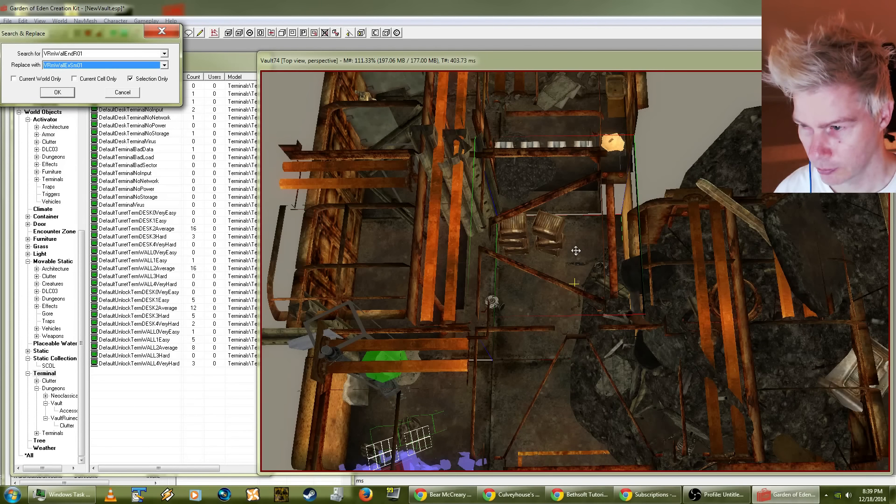
{"action": "left_click", "coordinate": [120, 94]}
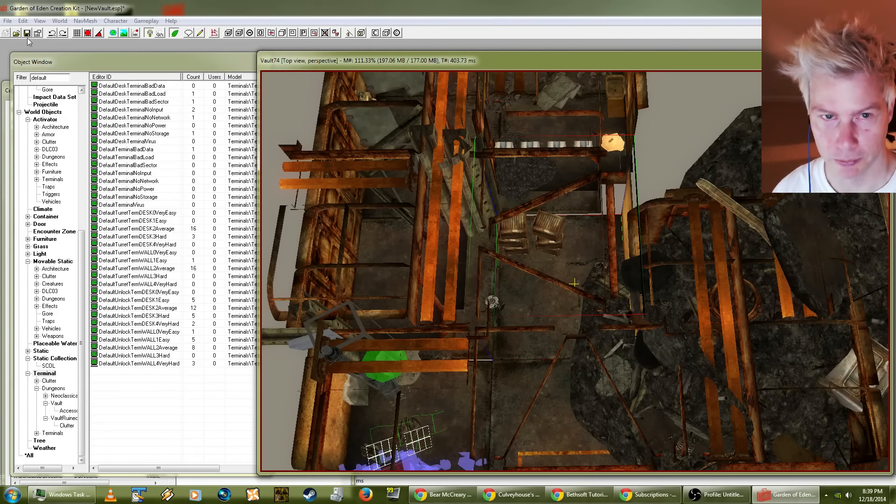
Step: Save the plugin and end the GECK.exe process tree in Windows Task Manager, closing Task Manager
{"action": "left_click", "coordinate": [8, 21]}
{"action": "left_click", "coordinate": [18, 42]}
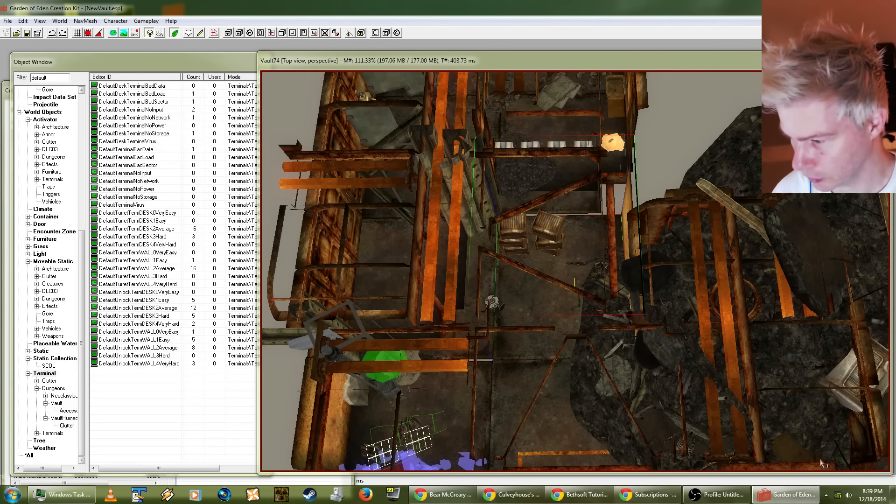
{"action": "mouse_move", "coordinate": [892, 496]}
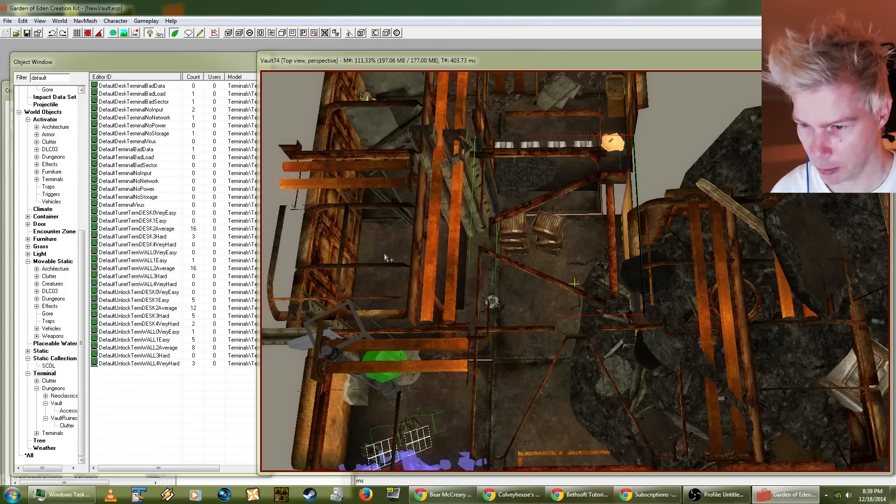
{"action": "left_click", "coordinate": [892, 495]}
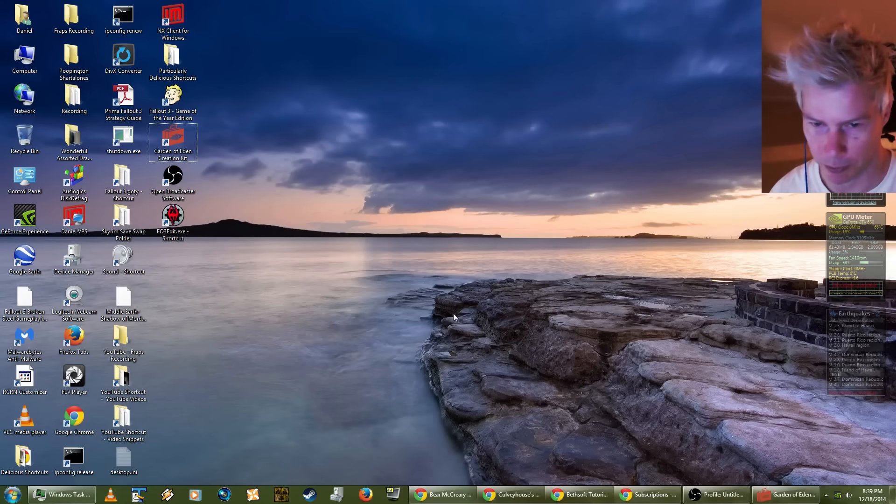
{"action": "left_click", "coordinate": [62, 494]}
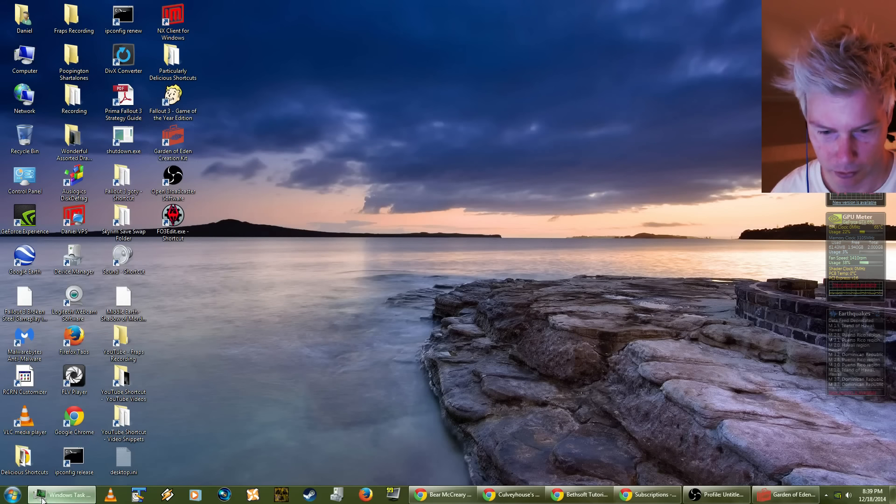
{"action": "right_click", "coordinate": [277, 374]}
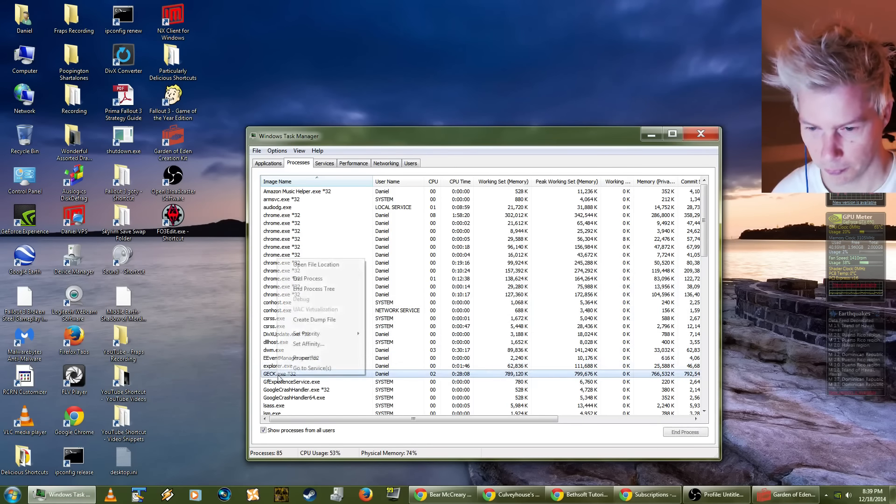
{"action": "left_click", "coordinate": [304, 283]}
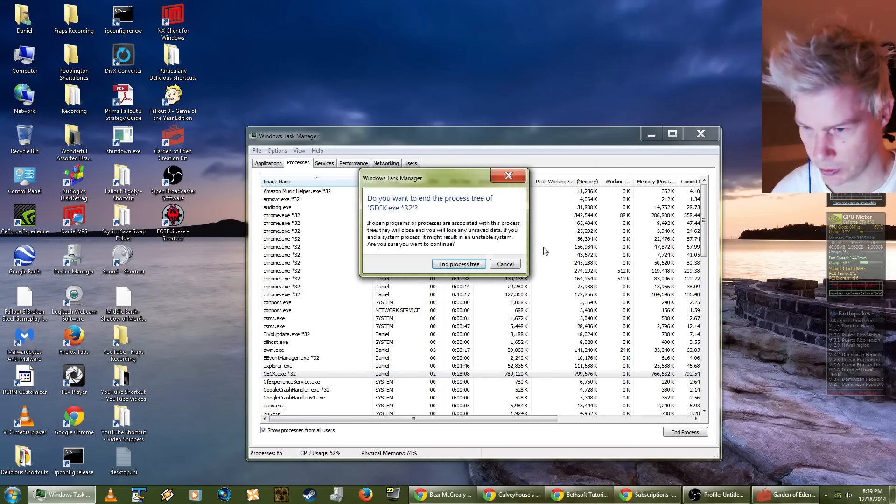
{"action": "left_click", "coordinate": [458, 264]}
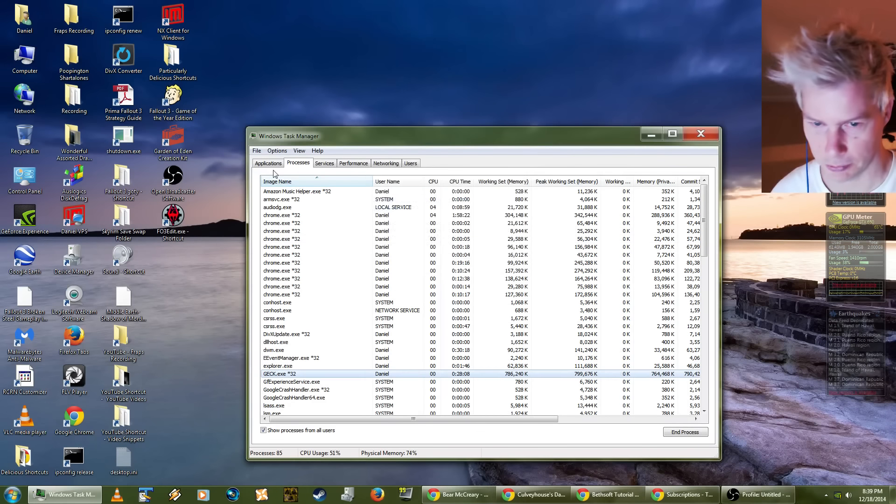
{"action": "left_click", "coordinate": [700, 135]}
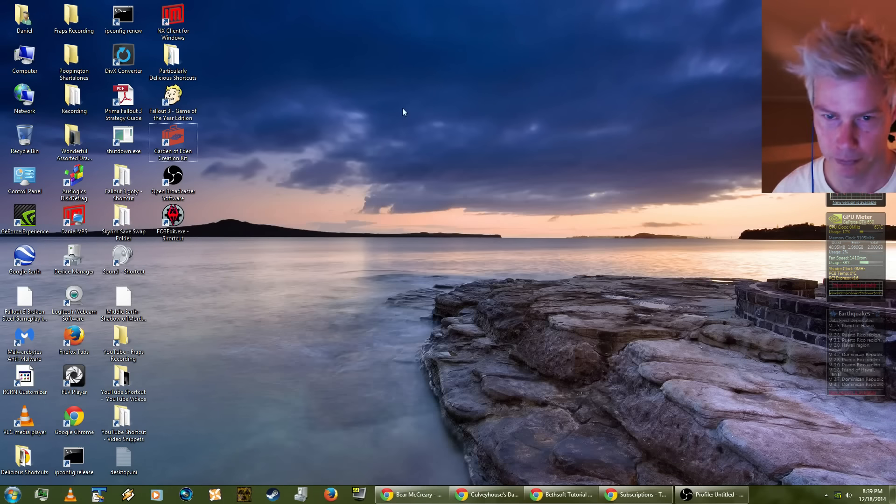
Step: Open the Fallout 3 goty folder in Windows Explorer and copy NewVault-013-before-traps.esp into its Data subfolder
{"action": "double_click", "coordinate": [122, 187]}
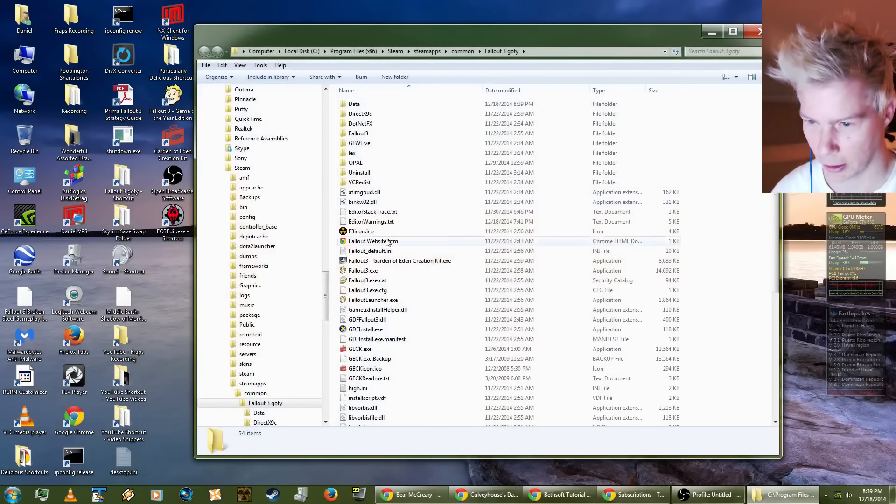
{"action": "scroll", "coordinate": [427, 279], "scroll_direction": "down", "scroll_amount": 1}
{"action": "scroll", "coordinate": [428, 278], "scroll_direction": "down", "scroll_amount": 4}
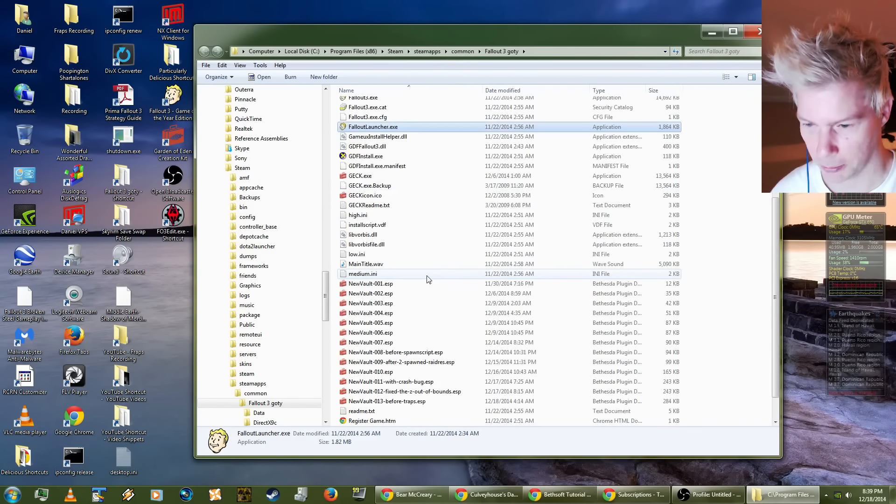
{"action": "left_click", "coordinate": [387, 375]}
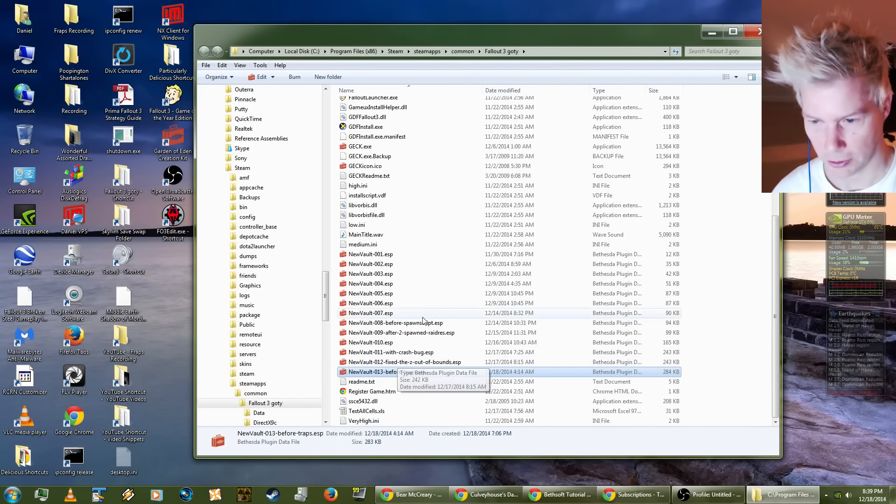
{"action": "scroll", "coordinate": [391, 155], "scroll_direction": "up", "scroll_amount": 7}
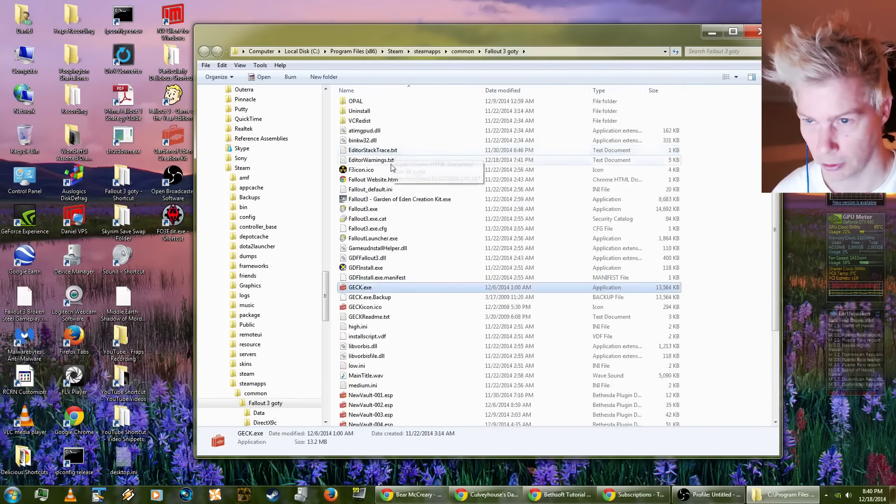
{"action": "double_click", "coordinate": [350, 106]}
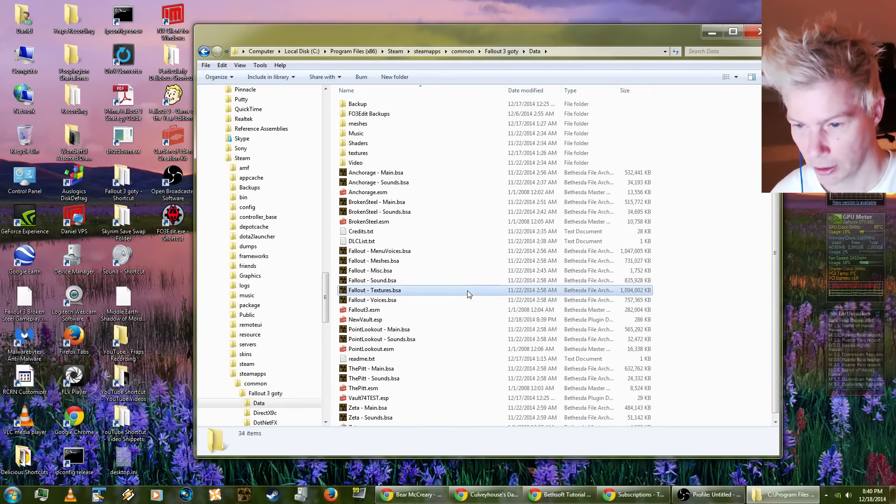
{"action": "key", "text": "ctrl+v"}
Step: Copy NewVault.esp from the Data folder into the parent Fallout 3 goty folder
{"action": "left_click", "coordinate": [376, 321]}
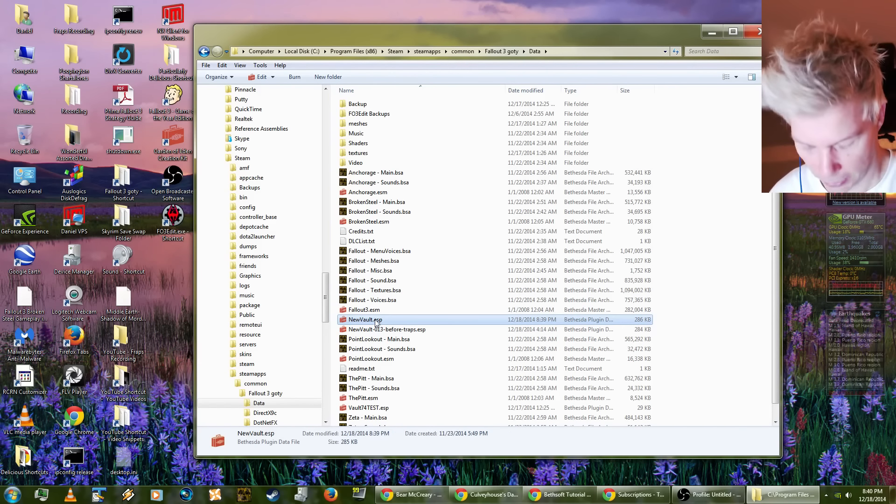
{"action": "left_click", "coordinate": [204, 51]}
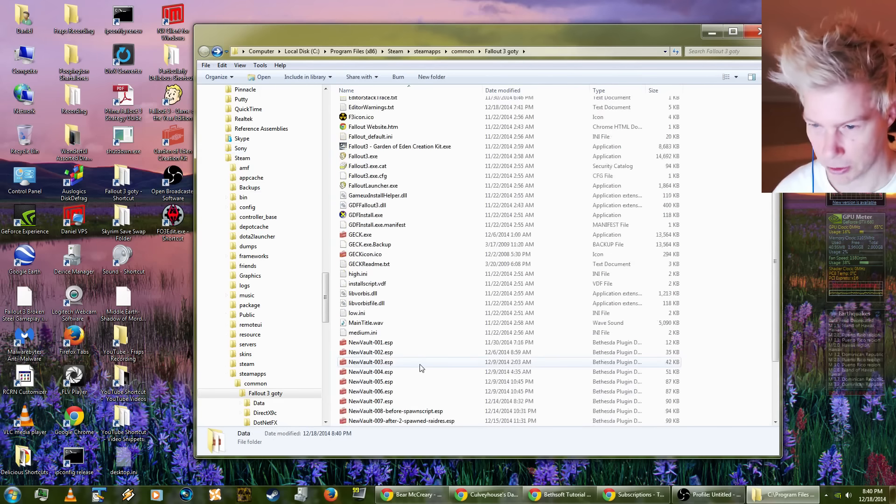
{"action": "left_click", "coordinate": [413, 371]}
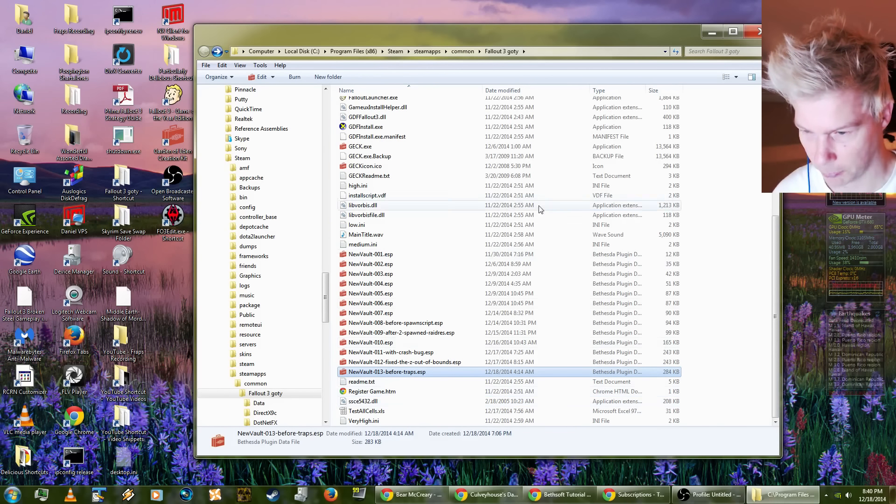
{"action": "key", "text": "ctrl+v"}
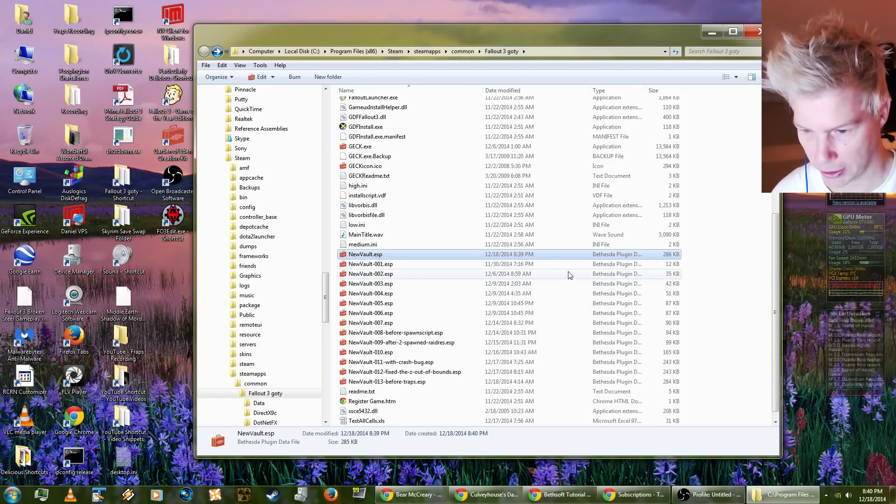
Step: Rename the copied NewVault.esp in the Fallout 3 goty folder as NewVault-014-fucked-up-bathroom.esp
{"action": "left_click", "coordinate": [372, 255]}
{"action": "key", "text": "Right"}
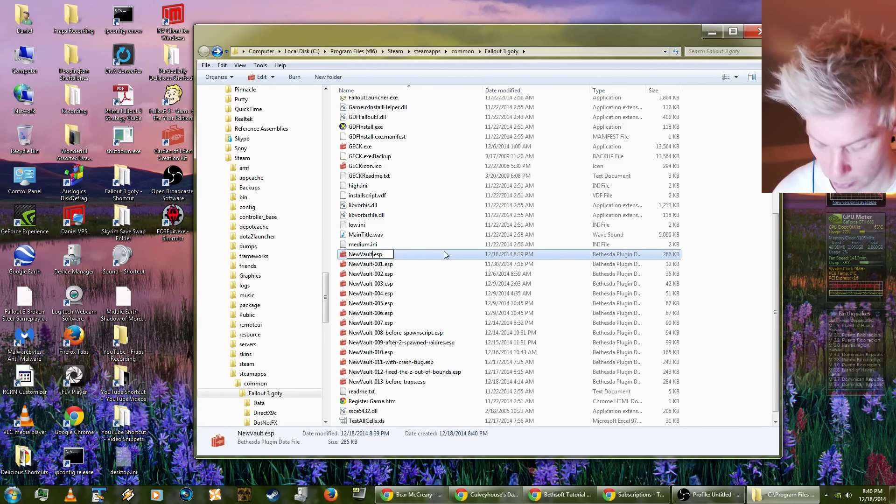
{"action": "type", "text": "-014-"}
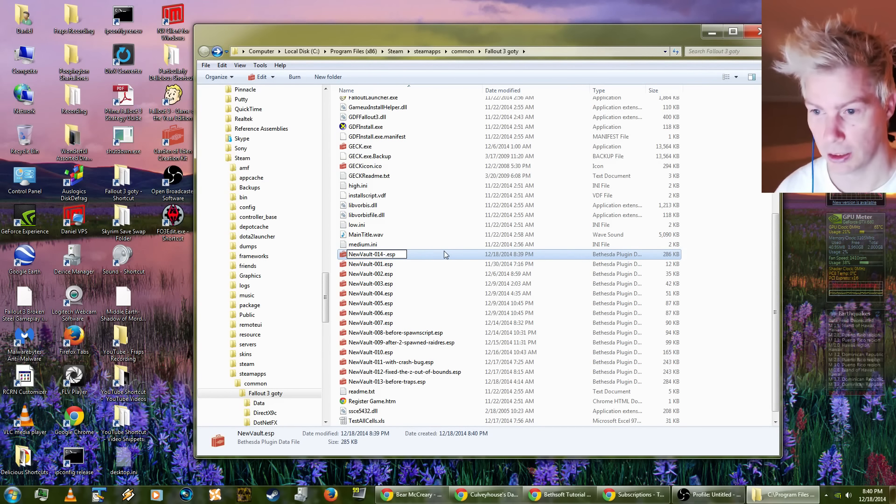
{"action": "type", "text": "fucked-"}
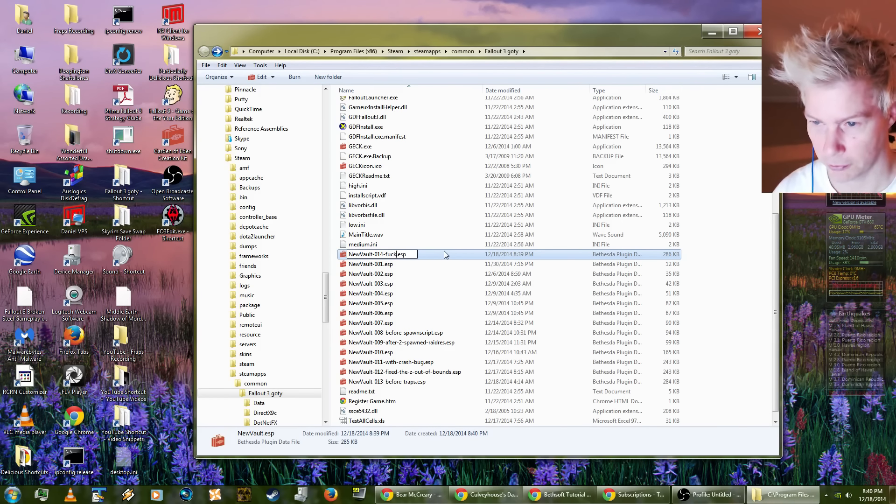
{"action": "type", "text": "up-"}
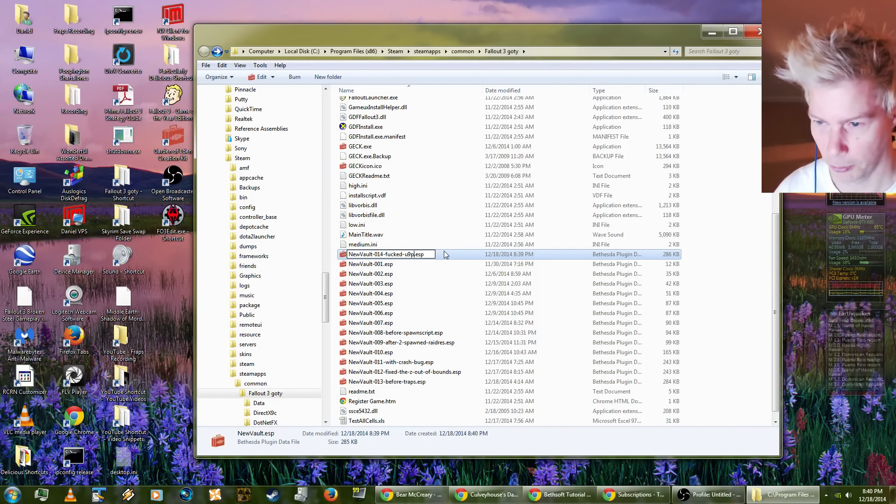
{"action": "type", "text": "bathroom"}
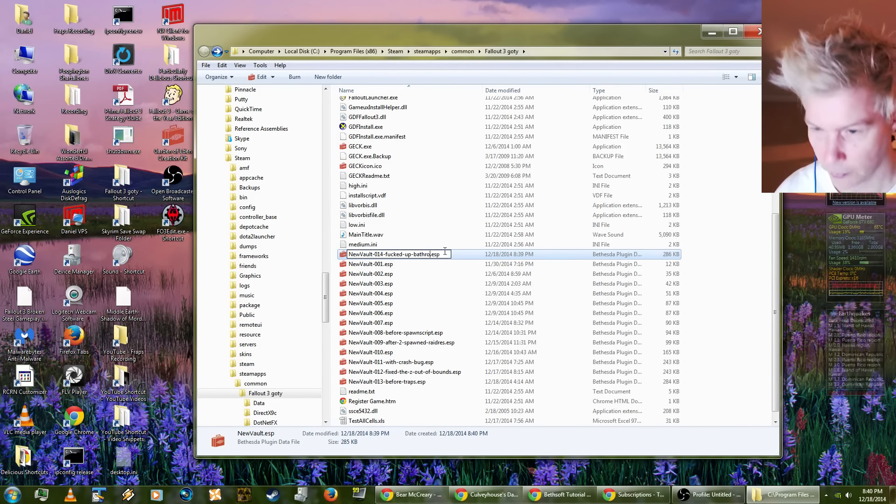
{"action": "key", "text": "Return"}
{"action": "left_click", "coordinate": [433, 352]}
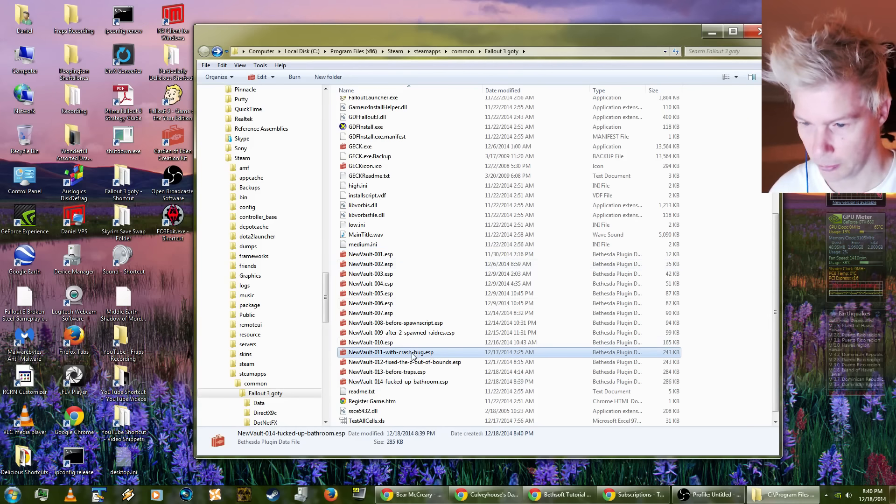
Step: Rename NewVault.esp in the Data folder as NewVaultzz.esp
{"action": "scroll", "coordinate": [397, 233], "scroll_direction": "up", "scroll_amount": 7}
{"action": "double_click", "coordinate": [369, 103]}
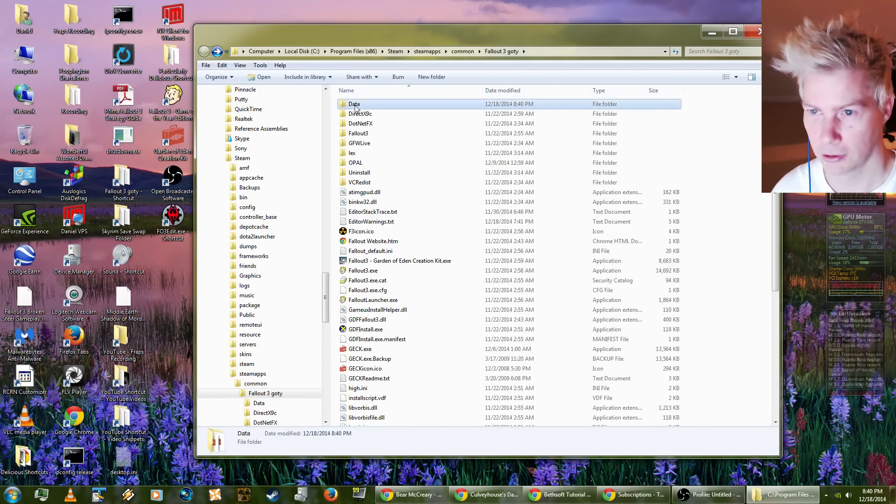
{"action": "scroll", "coordinate": [415, 380], "scroll_direction": "down", "scroll_amount": 1}
{"action": "left_click", "coordinate": [376, 314]}
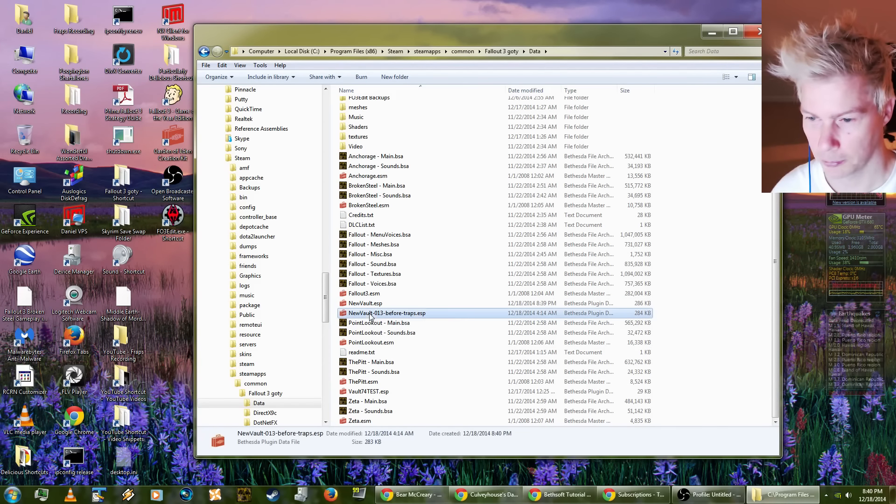
{"action": "left_click", "coordinate": [375, 304]}
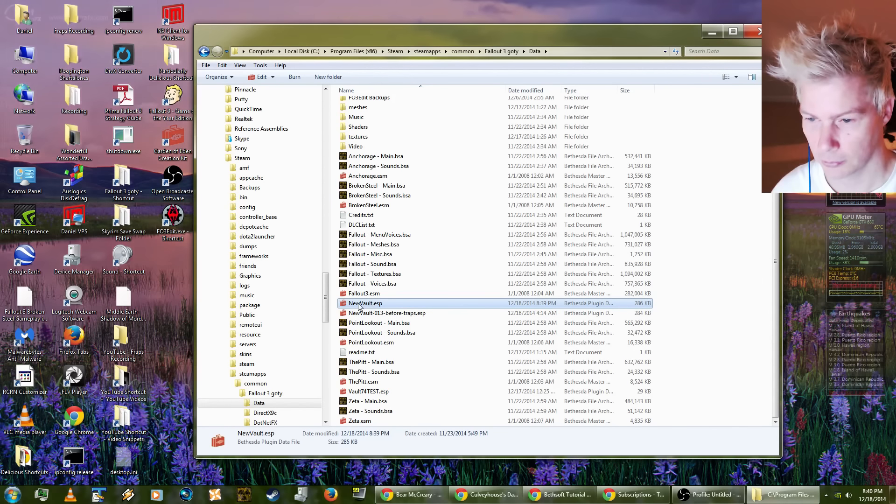
{"action": "left_click", "coordinate": [375, 304]}
{"action": "left_click", "coordinate": [375, 303]}
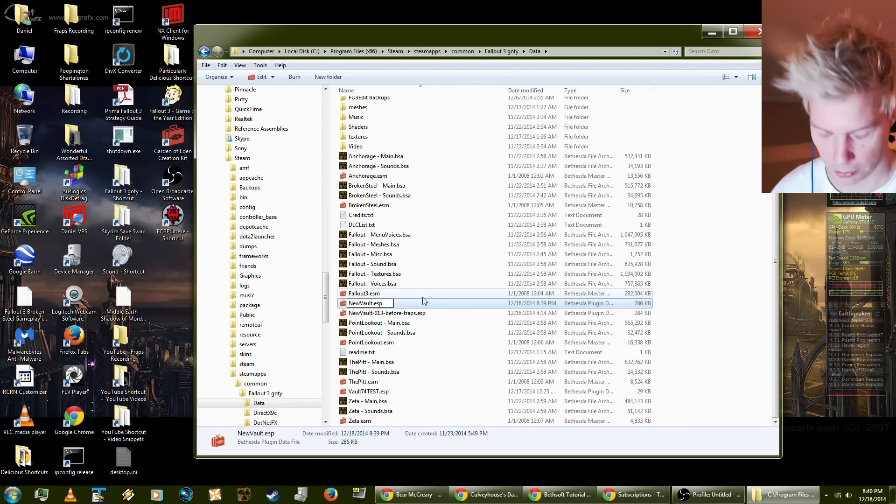
{"action": "type", "text": "zz"}
{"action": "key", "text": "Return"}
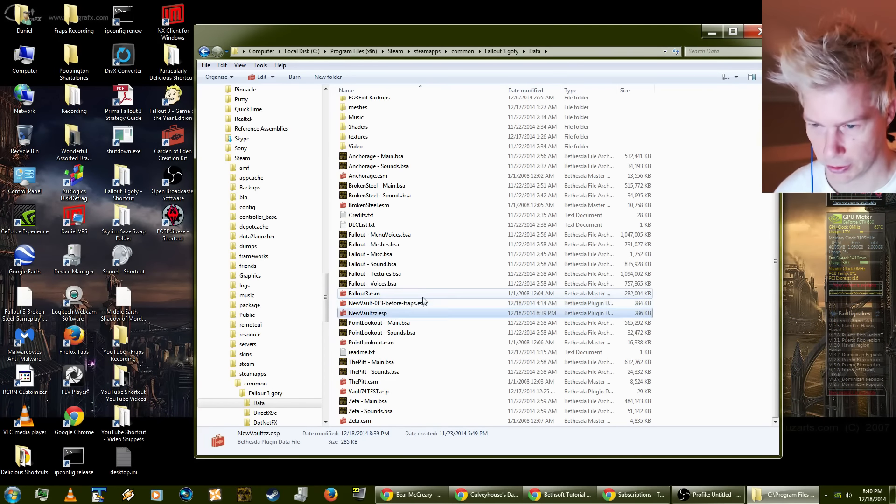
{"action": "left_click", "coordinate": [358, 304]}
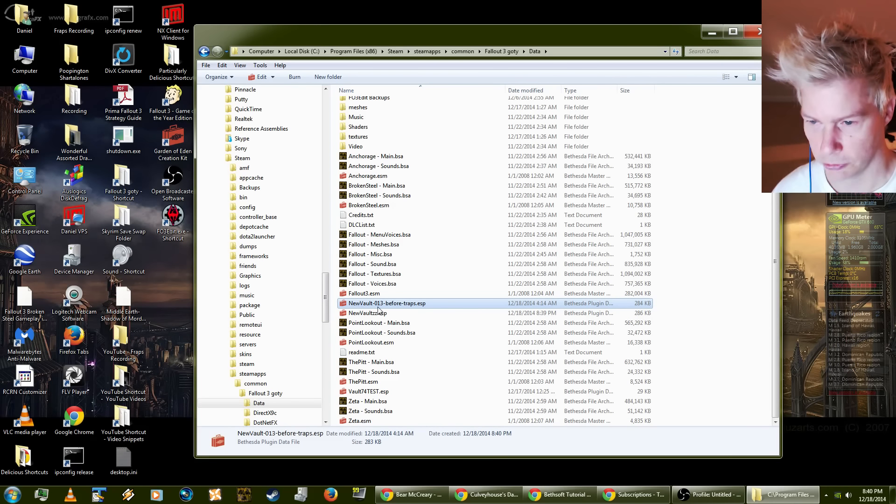
{"action": "left_click", "coordinate": [373, 304]}
{"action": "key", "text": "Escape"}
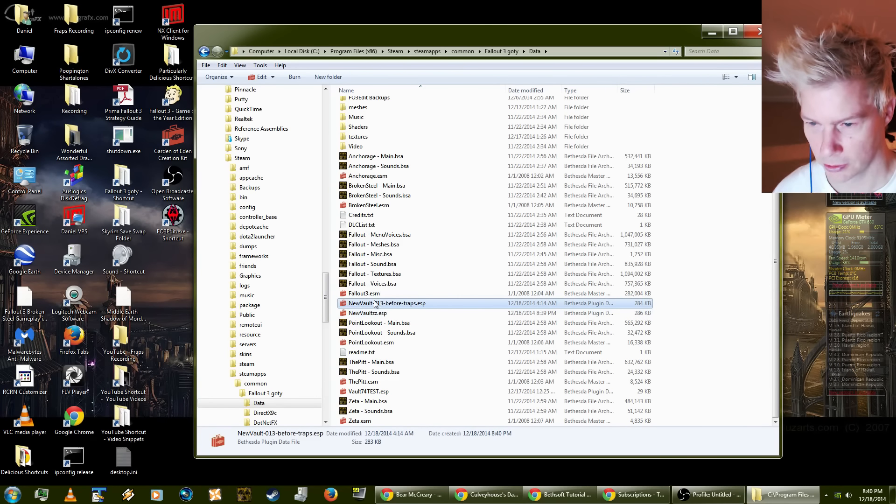
{"action": "left_click", "coordinate": [373, 352]}
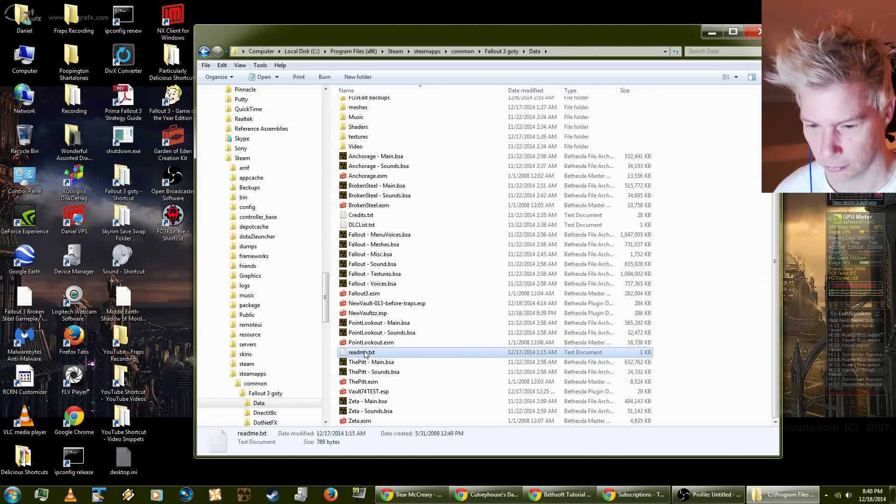
Step: Launch the Garden of Eden Creation Kit and maximize its main window, with the Object Window shifted slightly aside
{"action": "left_click", "coordinate": [160, 149]}
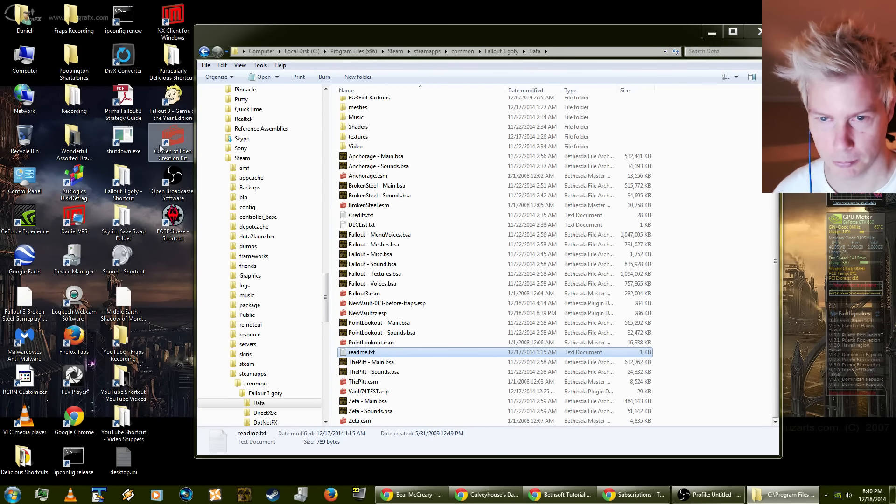
{"action": "double_click", "coordinate": [160, 149]}
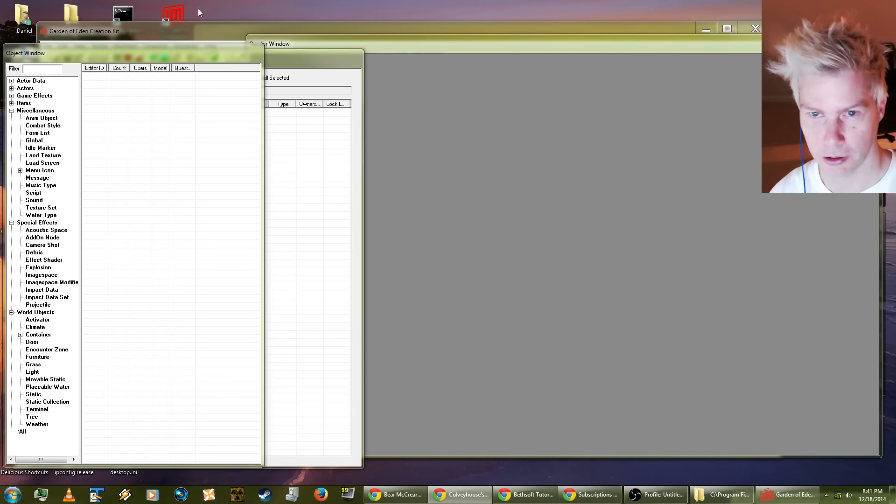
{"action": "left_click_drag", "start_coordinate": [208, 53], "coordinate": [214, 56]}
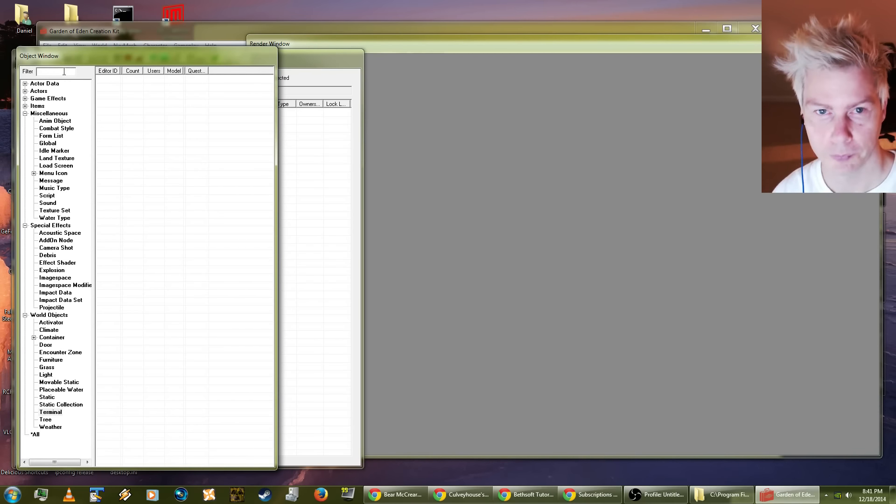
{"action": "double_click", "coordinate": [153, 35]}
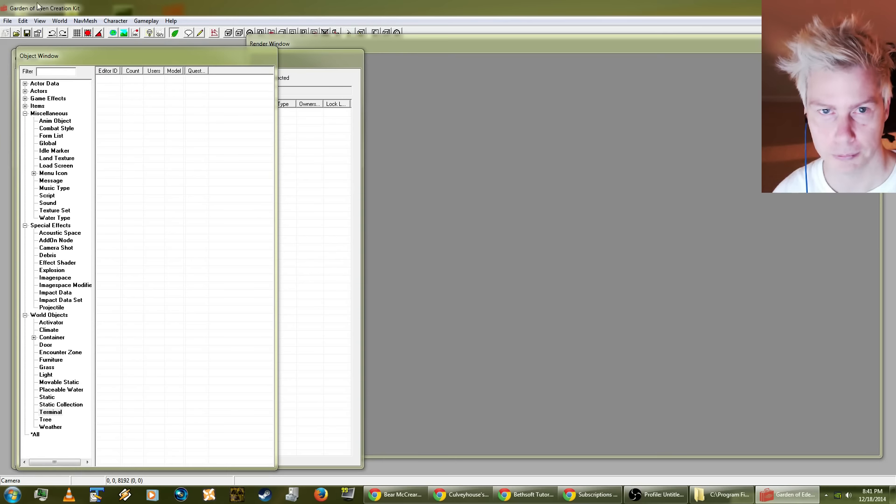
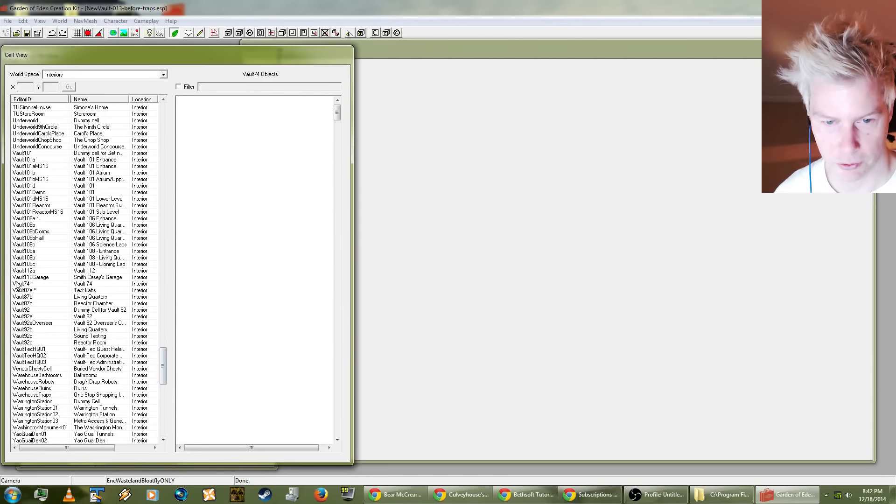
Step: Load the Vault74 interior cell and show its second 1stPersonPoolCue object in the render view
{"action": "double_click", "coordinate": [19, 285]}
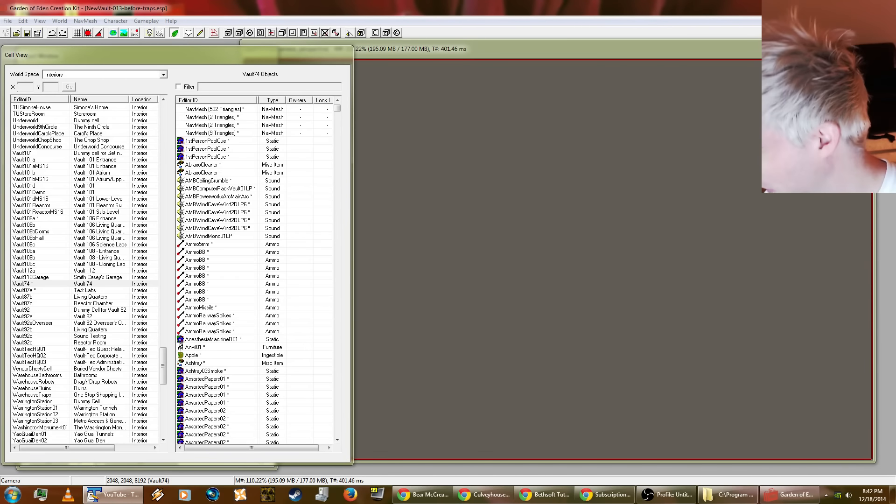
{"action": "left_click_drag", "start_coordinate": [895, 30], "coordinate": [368, 30]}
{"action": "left_click", "coordinate": [747, 62]}
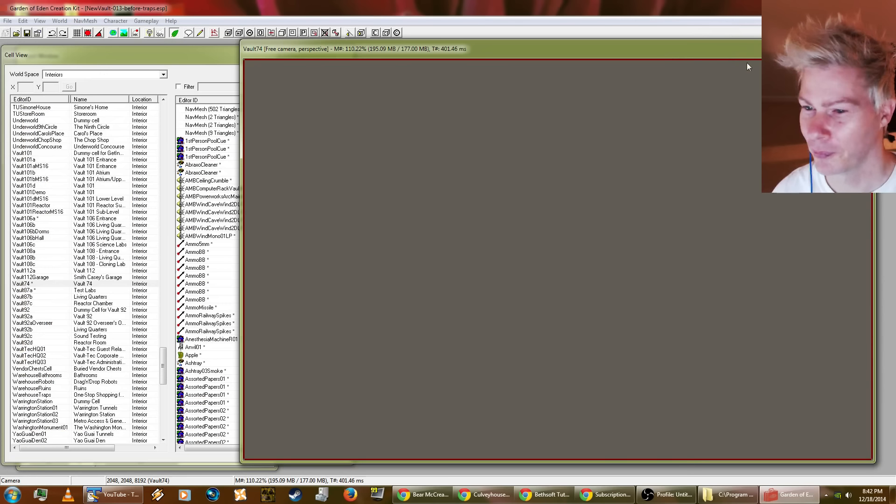
{"action": "double_click", "coordinate": [202, 150]}
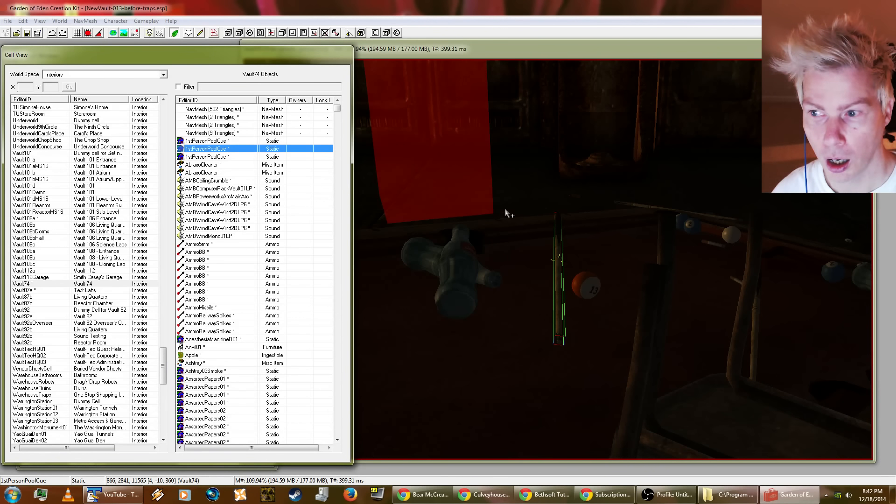
{"action": "left_click", "coordinate": [485, 313]}
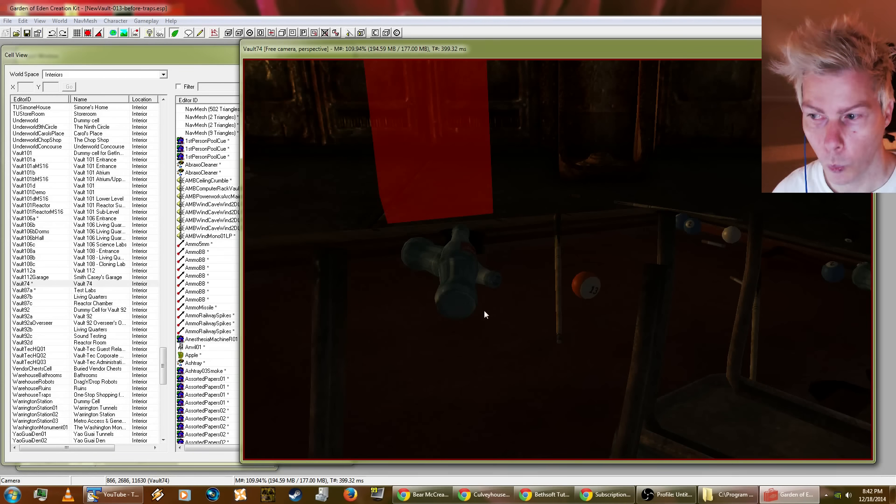
Step: Select the pool cue beside the 13 ball and inspect its reference properties without changing them
{"action": "key", "text": "t"}
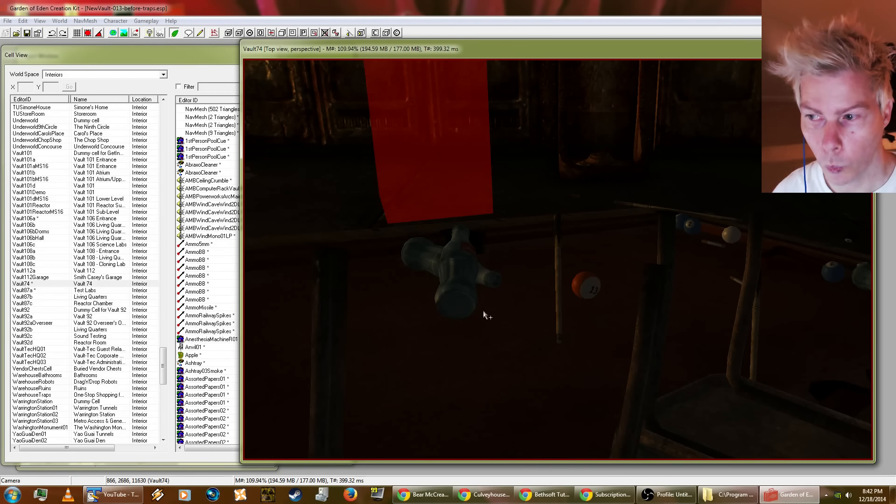
{"action": "left_click", "coordinate": [466, 285]}
{"action": "left_click", "coordinate": [561, 292]}
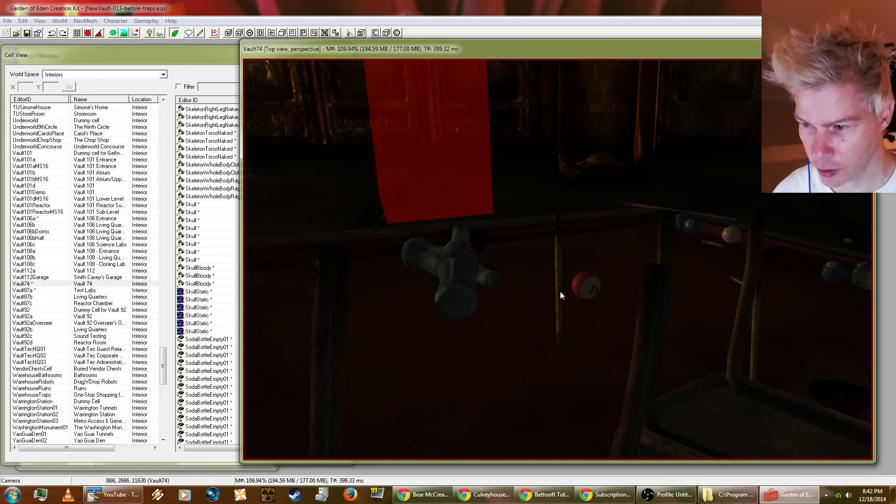
{"action": "left_click", "coordinate": [559, 276]}
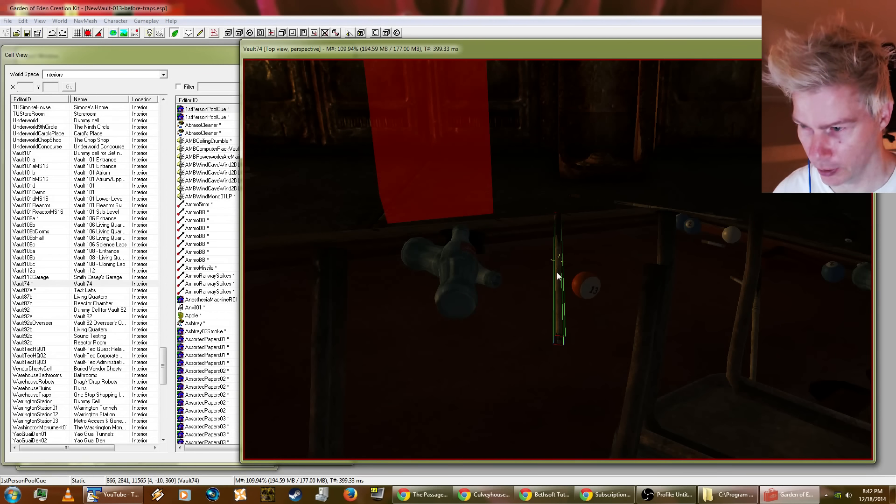
{"action": "double_click", "coordinate": [556, 273]}
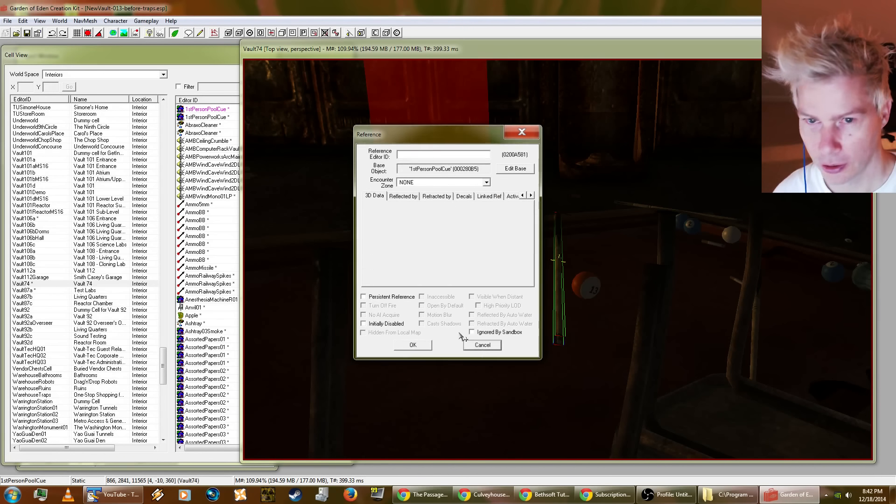
{"action": "left_click", "coordinate": [467, 344]}
Step: Brighten the render view and look at the selected pool cue from above and at a low angle across the pool table
{"action": "left_click", "coordinate": [150, 33]}
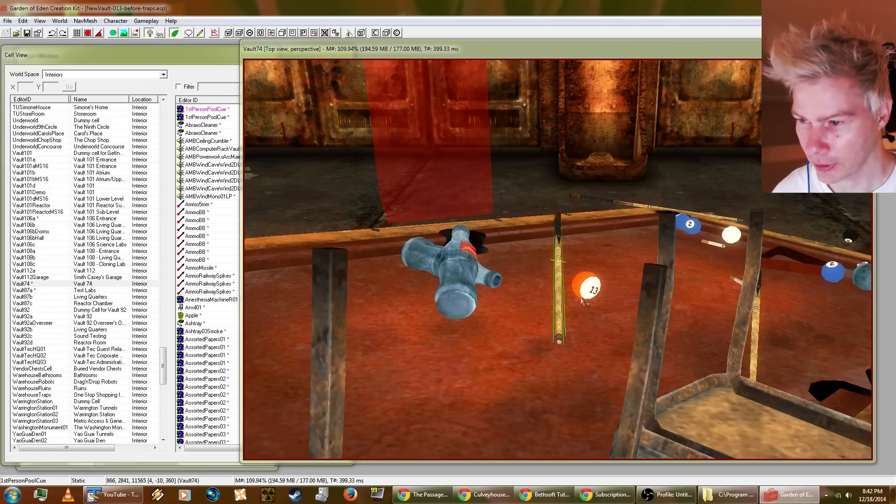
{"action": "key", "text": "t"}
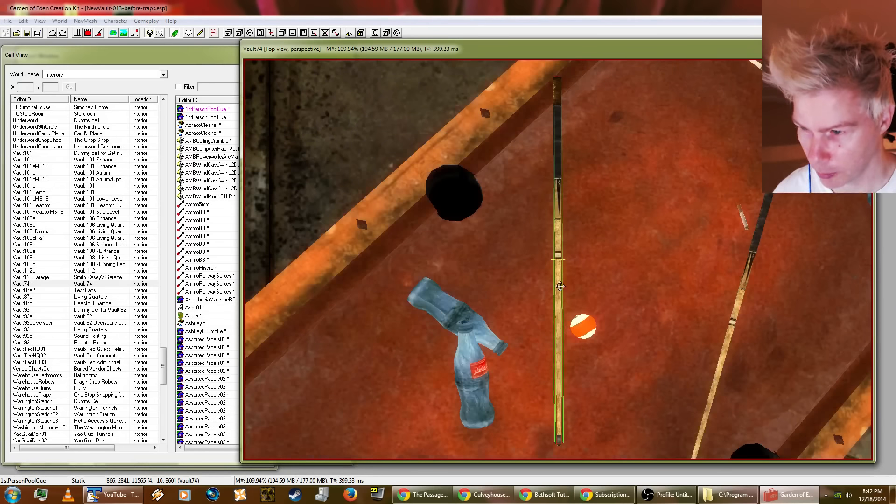
{"action": "scroll", "coordinate": [582, 279], "scroll_direction": "down", "scroll_amount": 3}
{"action": "scroll", "coordinate": [582, 279], "scroll_direction": "down", "scroll_amount": 3}
{"action": "middle_click_drag", "start_coordinate": [581, 279], "coordinate": [584, 152], "text": "shift"}
{"action": "scroll", "coordinate": [594, 230], "scroll_direction": "up", "scroll_amount": 4}
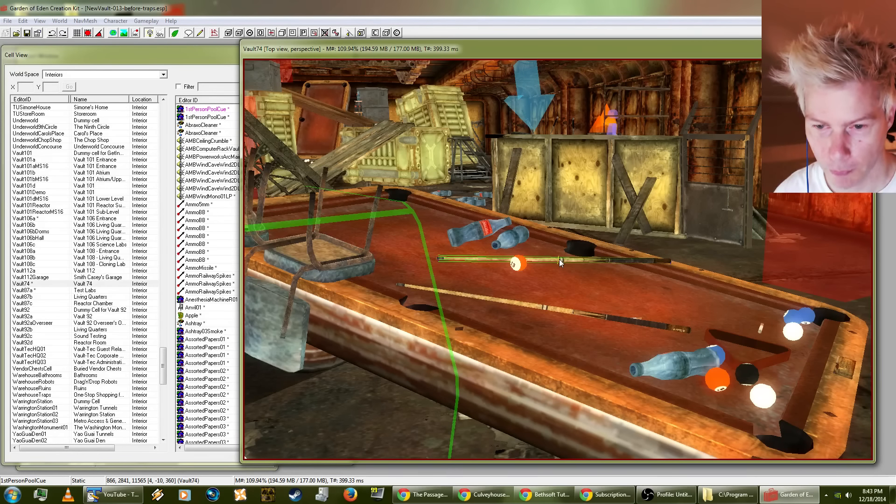
{"action": "key", "text": "ctrl+f"}
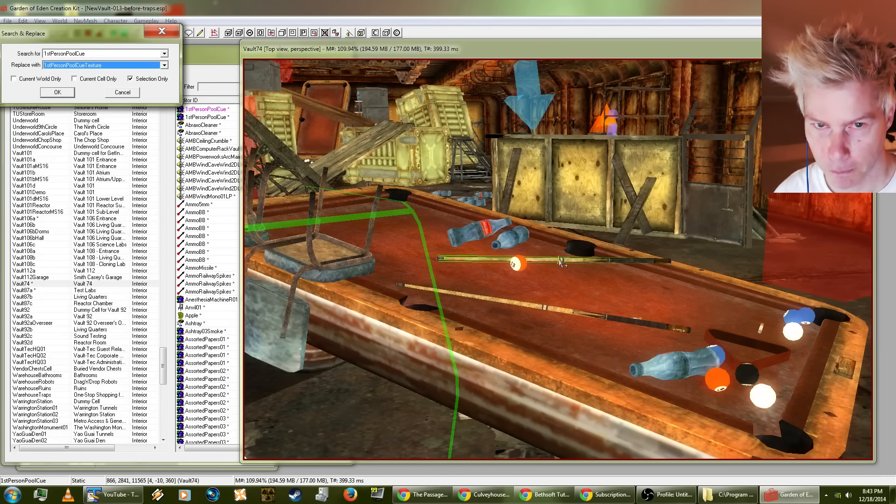
{"action": "left_click", "coordinate": [107, 65]}
{"action": "left_click", "coordinate": [107, 64]}
{"action": "type", "text": "weap"}
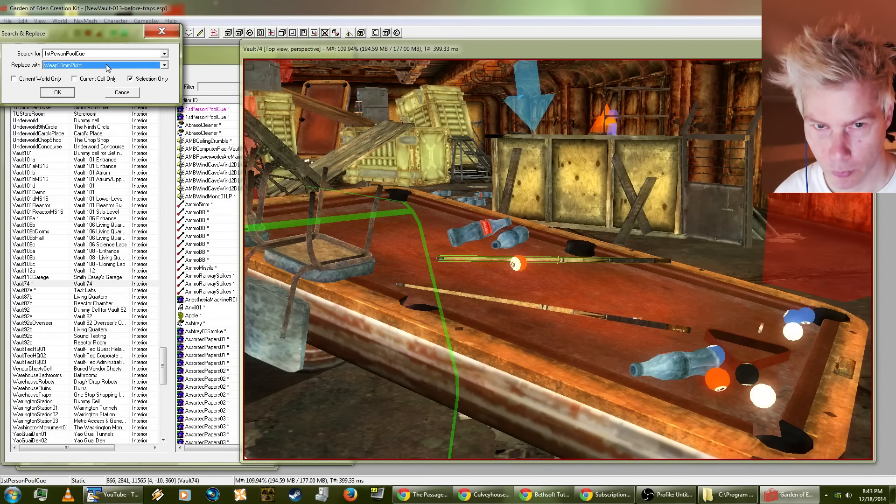
{"action": "left_click", "coordinate": [107, 66]}
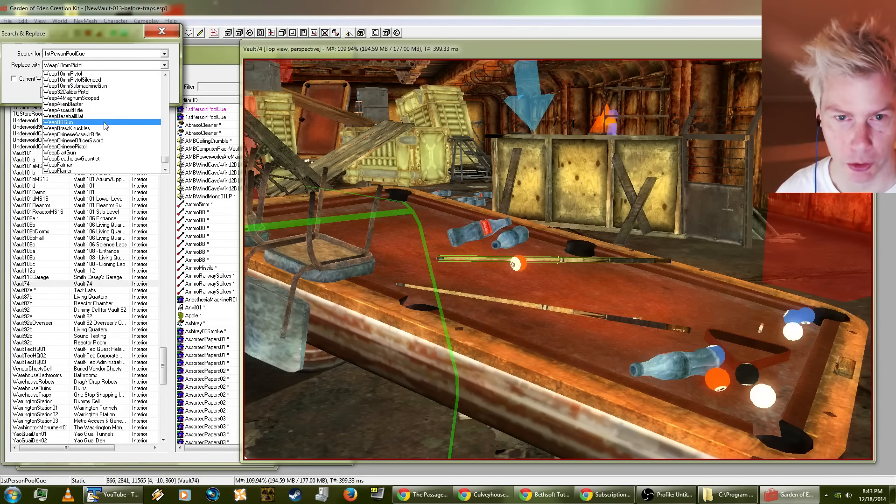
{"action": "scroll", "coordinate": [100, 133], "scroll_direction": "down", "scroll_amount": 12}
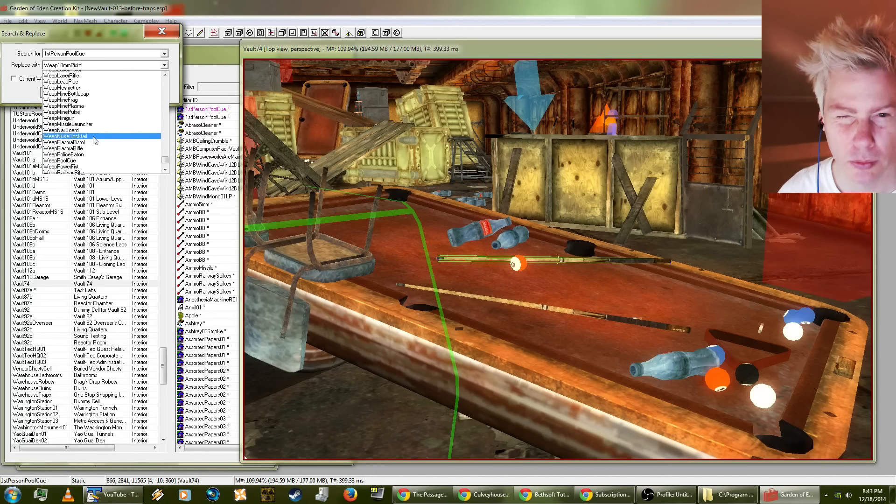
{"action": "left_click", "coordinate": [18, 97]}
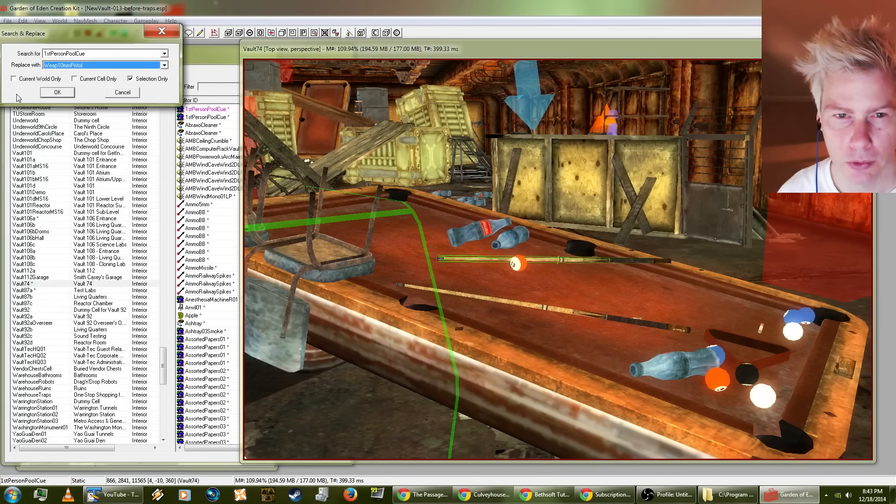
{"action": "left_click", "coordinate": [117, 96]}
{"action": "key", "text": "d"}
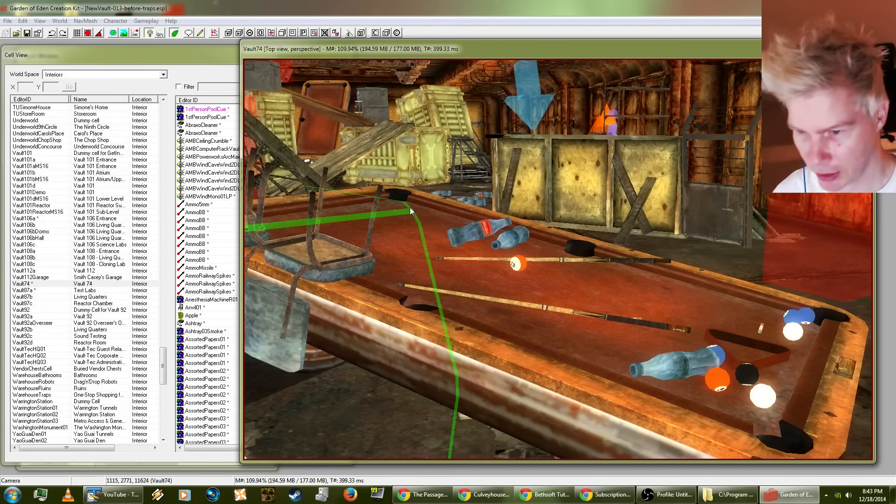
Step: Inspect the reference properties of the third of the four pool cues standing against the wall near the other pool table
{"action": "scroll", "coordinate": [407, 198], "scroll_direction": "down", "scroll_amount": 3}
{"action": "scroll", "coordinate": [373, 179], "scroll_direction": "down", "scroll_amount": 3}
{"action": "middle_click_drag", "start_coordinate": [373, 180], "coordinate": [422, 206], "text": "shift"}
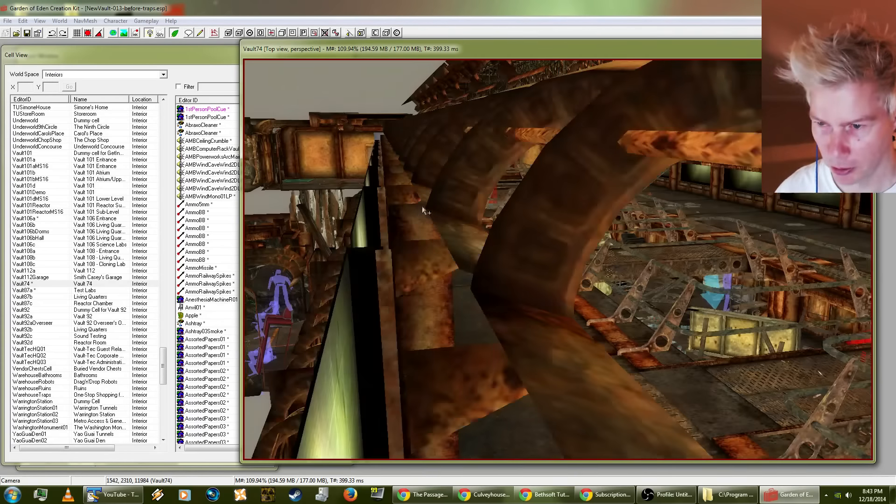
{"action": "scroll", "coordinate": [422, 206], "scroll_direction": "up", "scroll_amount": 2}
{"action": "middle_click_drag", "start_coordinate": [410, 158], "coordinate": [441, 192], "text": "shift"}
{"action": "scroll", "coordinate": [397, 202], "scroll_direction": "up", "scroll_amount": 2}
{"action": "scroll", "coordinate": [352, 197], "scroll_direction": "up", "scroll_amount": 8}
{"action": "scroll", "coordinate": [439, 172], "scroll_direction": "up", "scroll_amount": 8}
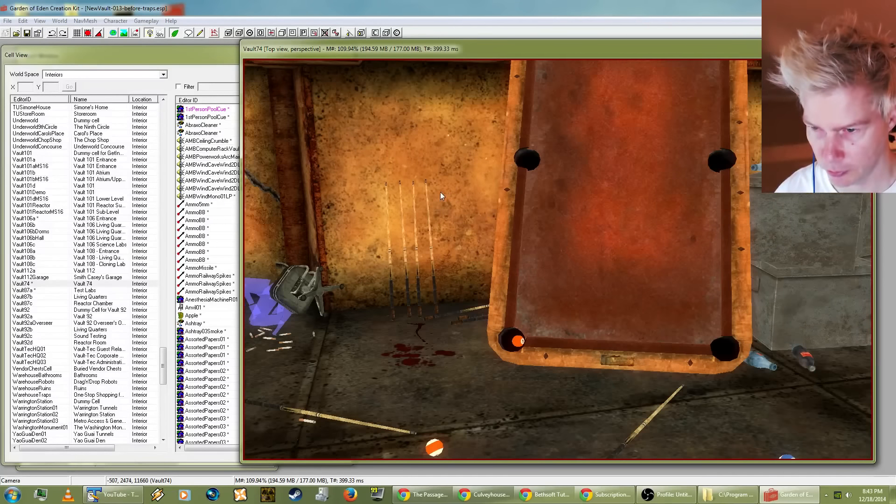
{"action": "left_click", "coordinate": [417, 273]}
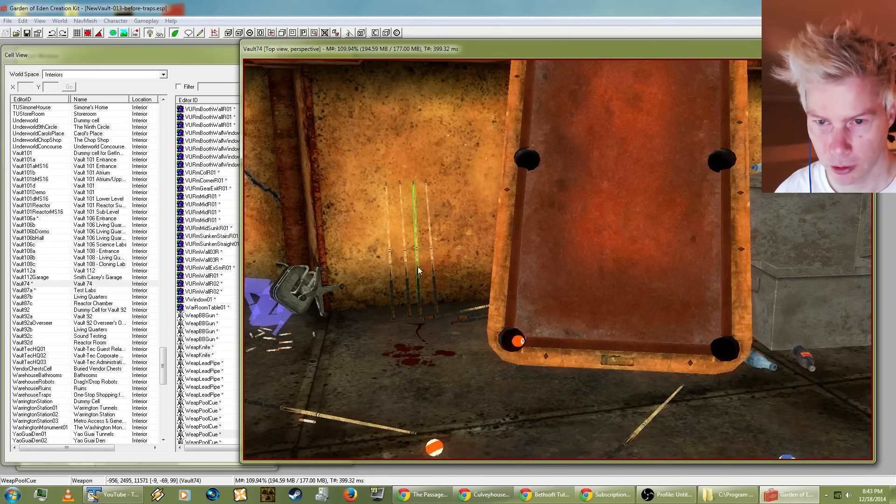
{"action": "double_click", "coordinate": [418, 271]}
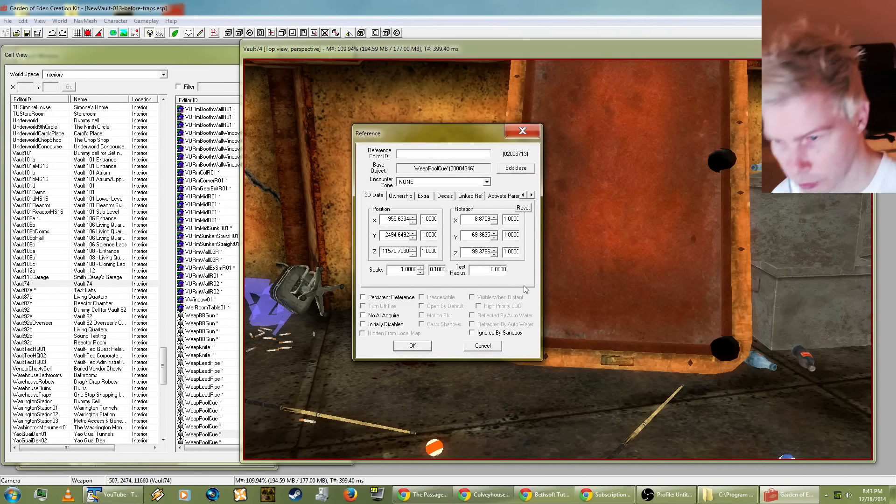
{"action": "left_click", "coordinate": [483, 346]}
Step: Check the pool cues lying on the floor, inspecting the reference properties of the one beside the blue ball
{"action": "scroll", "coordinate": [475, 327], "scroll_direction": "down", "scroll_amount": 5}
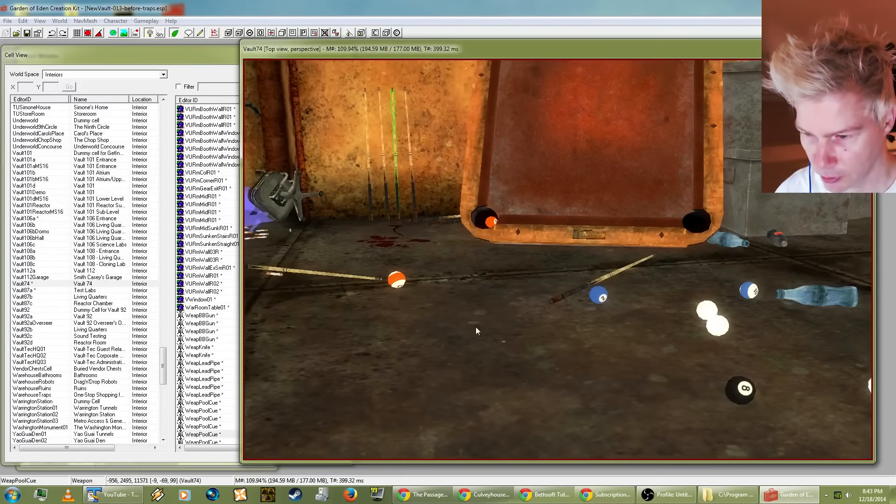
{"action": "left_click", "coordinate": [361, 269]}
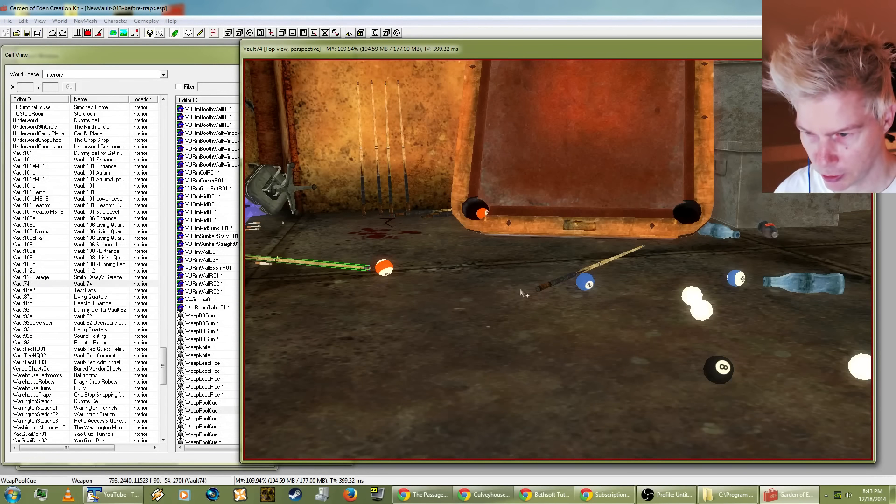
{"action": "double_click", "coordinate": [549, 285]}
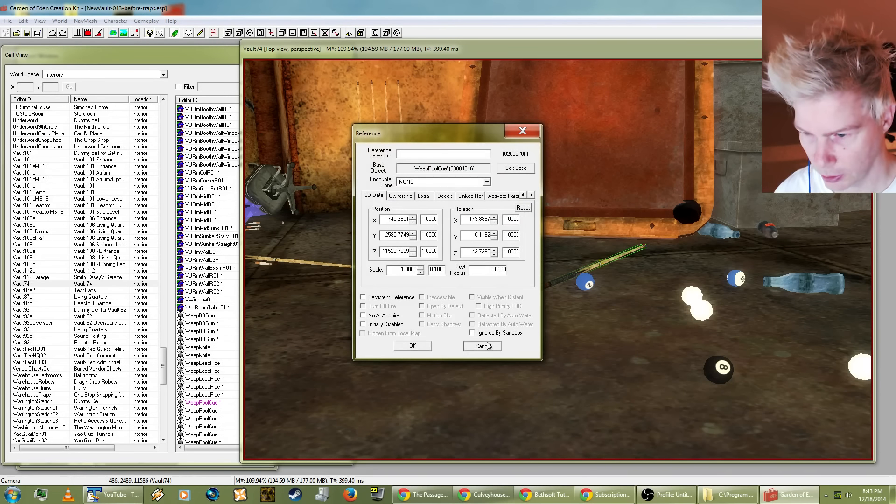
{"action": "left_click", "coordinate": [483, 345]}
Step: Examine the pool room, the workbench and crate area and the rubble-filled section, finishing with a top-down view of the layout
{"action": "left_click", "coordinate": [483, 335]}
{"action": "scroll", "coordinate": [484, 335], "scroll_direction": "down", "scroll_amount": 3}
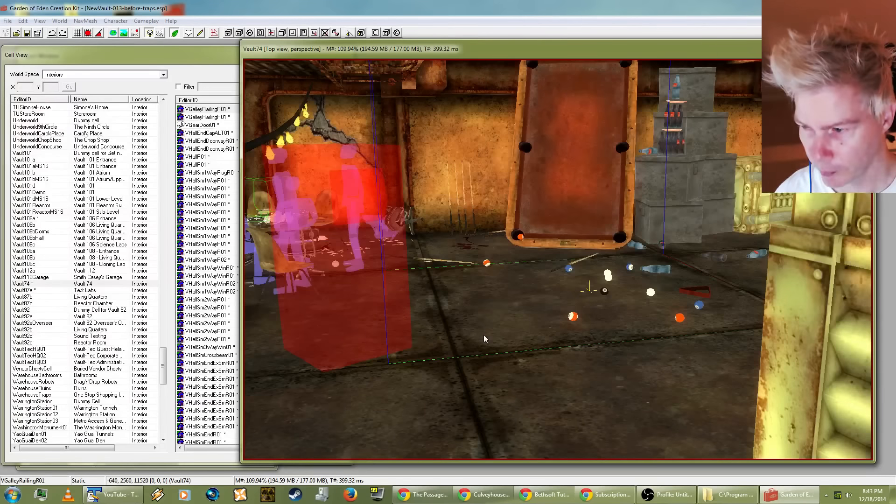
{"action": "mouse_move", "coordinate": [509, 300]}
{"action": "middle_mouse_down", "text": "shift"}
{"action": "mouse_move", "coordinate": [433, 324]}
{"action": "mouse_move", "coordinate": [434, 298]}
{"action": "mouse_move", "coordinate": [493, 292]}
{"action": "middle_mouse_up", "text": "shift"}
{"action": "left_click", "coordinate": [467, 328]}
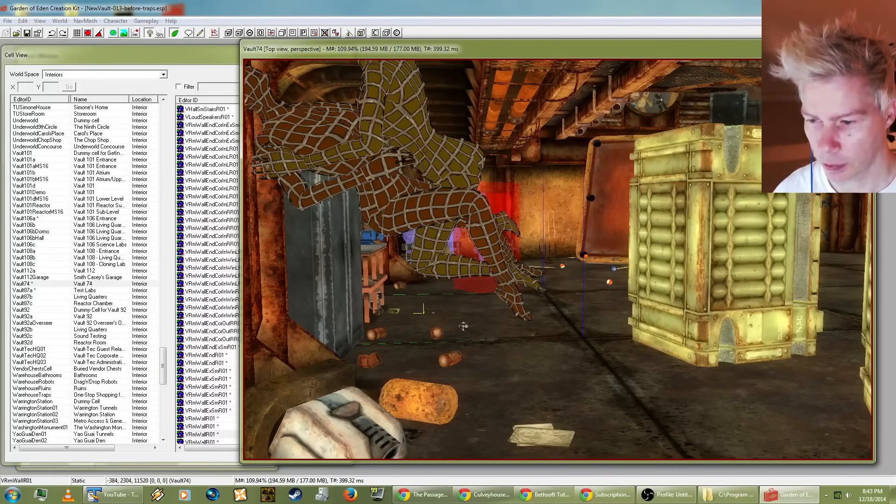
{"action": "mouse_move", "coordinate": [464, 326]}
{"action": "middle_mouse_down", "text": "shift"}
{"action": "mouse_move", "coordinate": [441, 332]}
{"action": "mouse_move", "coordinate": [441, 322]}
{"action": "mouse_move", "coordinate": [434, 336]}
{"action": "mouse_move", "coordinate": [465, 345]}
{"action": "middle_mouse_up", "text": "shift"}
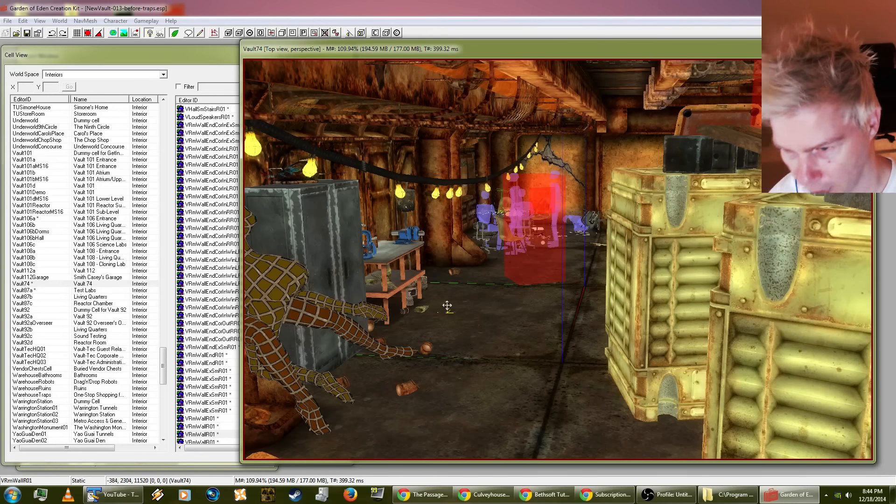
{"action": "middle_click_drag", "start_coordinate": [423, 302], "coordinate": [578, 316], "text": "shift"}
{"action": "left_click", "coordinate": [687, 411]}
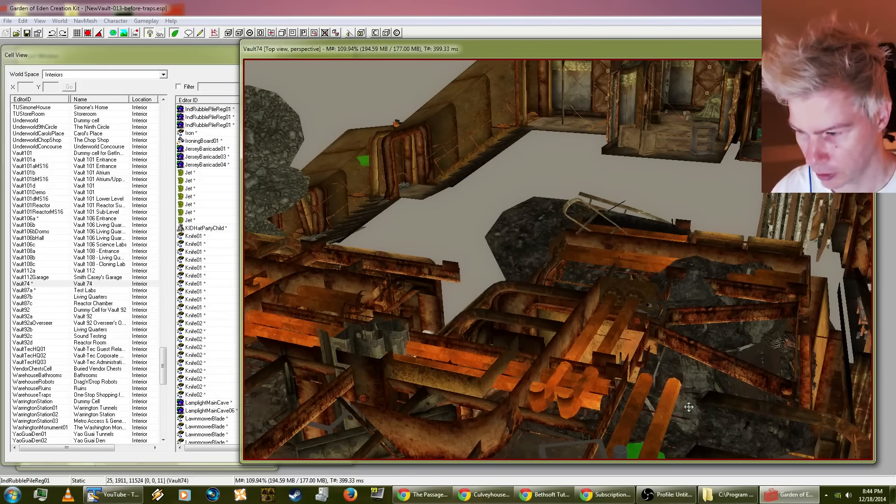
{"action": "middle_click_drag", "start_coordinate": [688, 410], "coordinate": [513, 316], "text": "shift"}
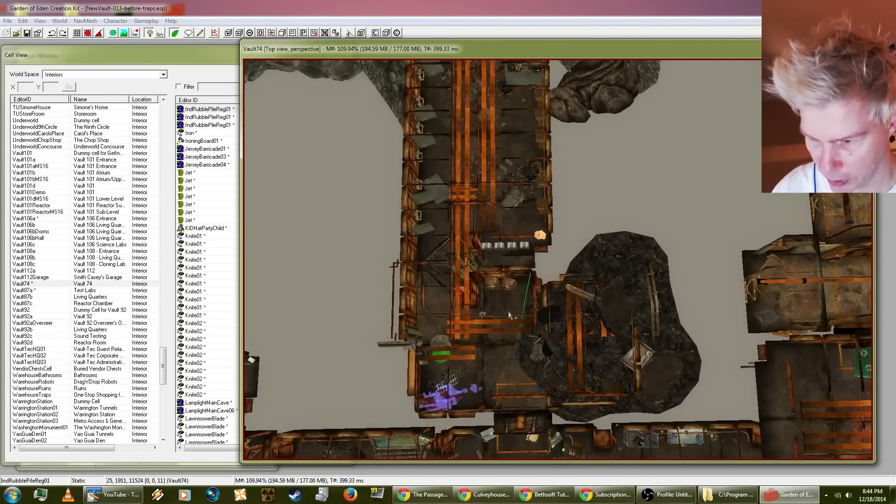
Step: Open the reference properties of the VRmWallEndCorInLR01 room piece just below the row of four sinks
{"action": "left_click", "coordinate": [518, 304]}
{"action": "double_click", "coordinate": [510, 306]}
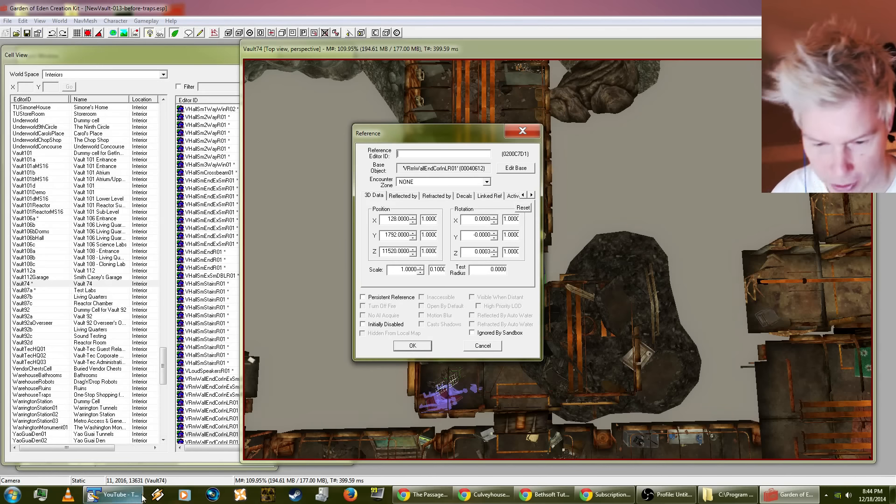
{"action": "mouse_move", "coordinate": [128, 499]}
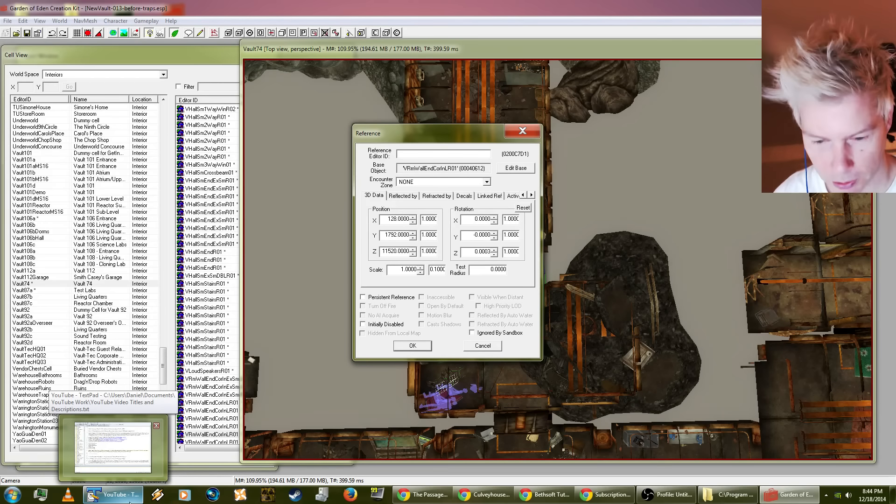
{"action": "left_click", "coordinate": [129, 500]}
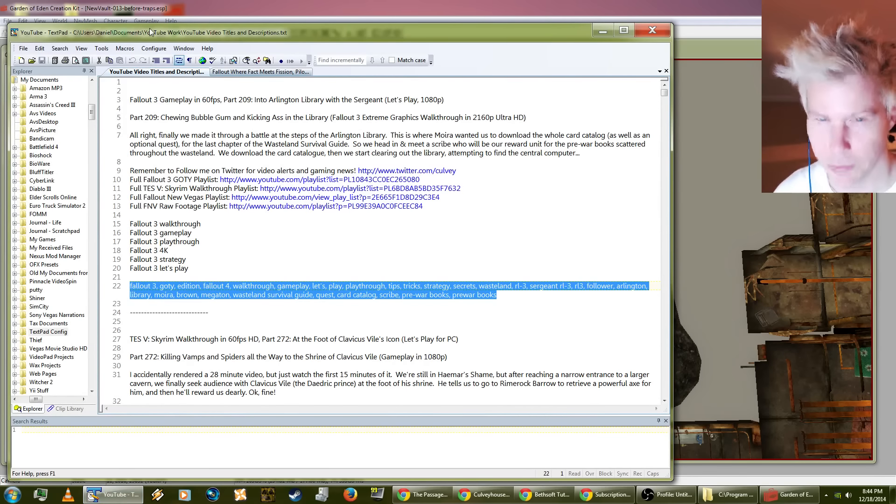
{"action": "key", "text": "alt+Tab"}
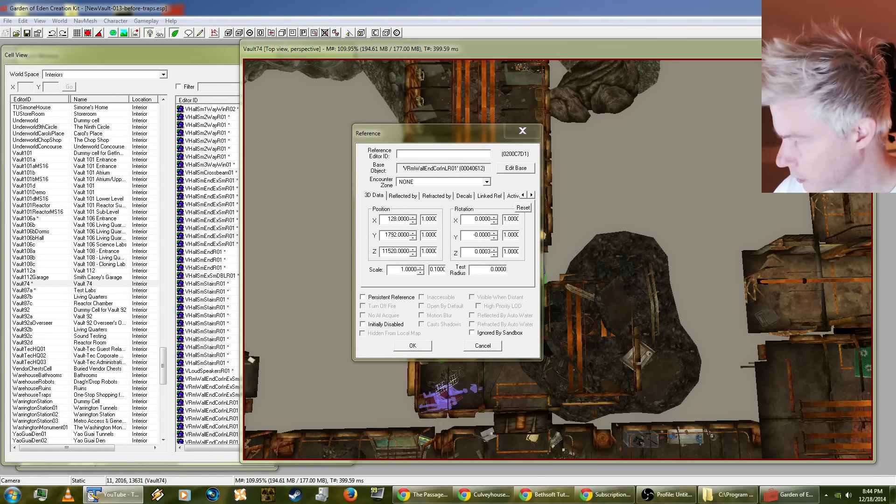
Step: Close the room piece's reference properties unchanged and open those of the nearby VRmWallEndCorOutRR01 piece
{"action": "left_click", "coordinate": [482, 345]}
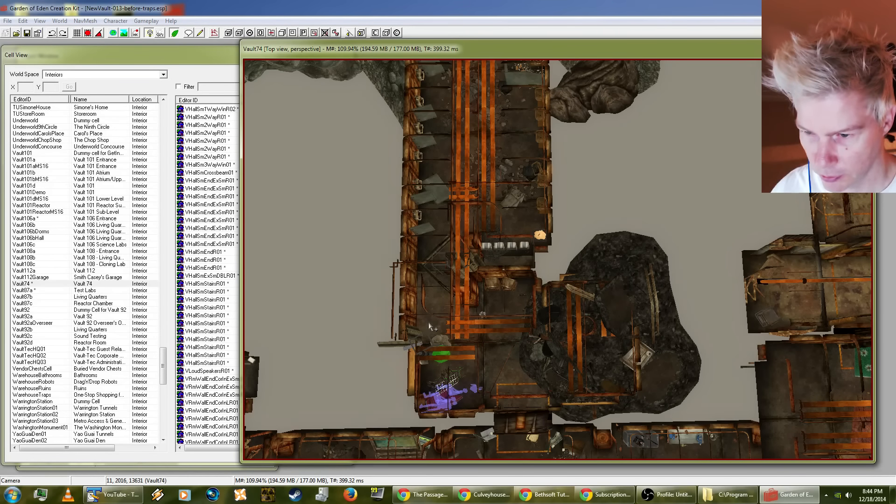
{"action": "double_click", "coordinate": [430, 327]}
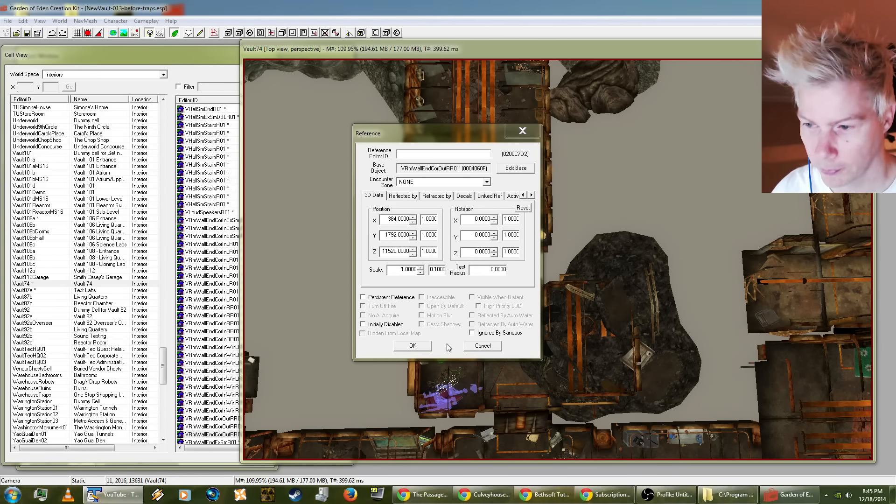
Step: Close the room piece's reference properties and force-quit the GECK.exe process in Windows Task Manager
{"action": "left_click", "coordinate": [413, 346]}
{"action": "key", "text": "ctrl+shift+Escape"}
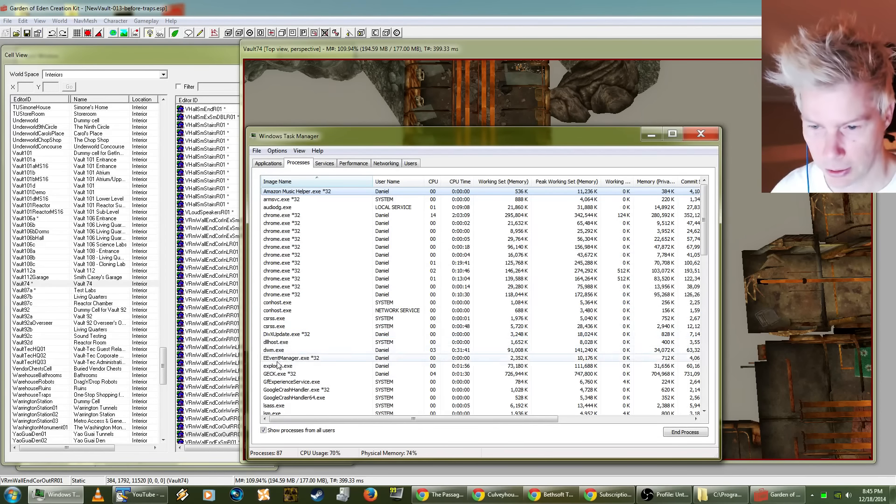
{"action": "right_click", "coordinate": [272, 378]}
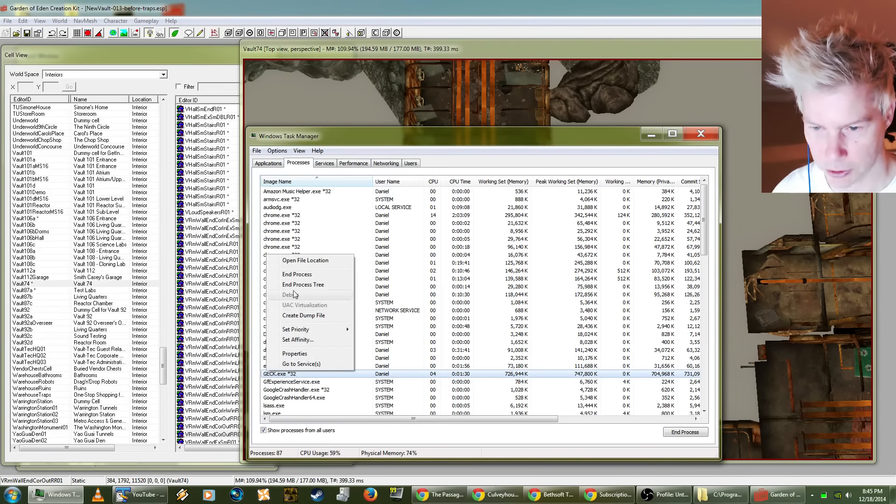
{"action": "left_click", "coordinate": [309, 291]}
{"action": "left_click", "coordinate": [466, 264]}
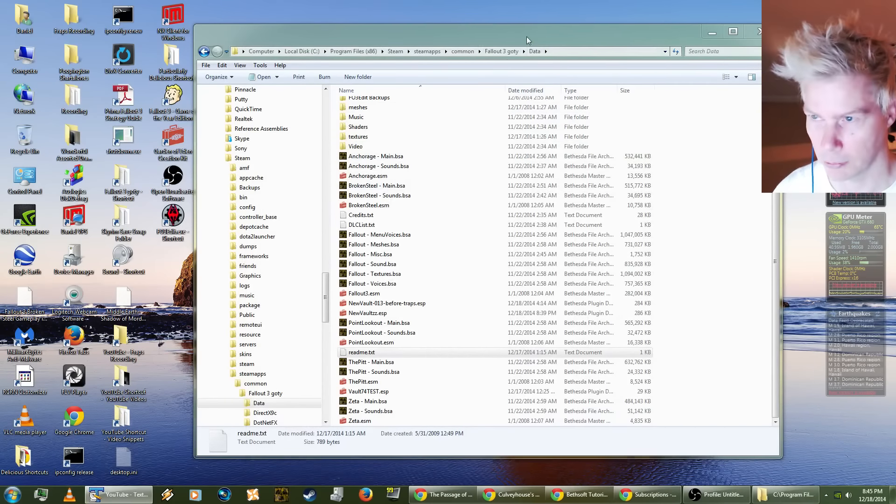
Step: Delete the NewVault-013-before-traps.esp backup copy from the Fallout 3 goty Data folder
{"action": "left_click_drag", "start_coordinate": [528, 39], "coordinate": [542, 49]}
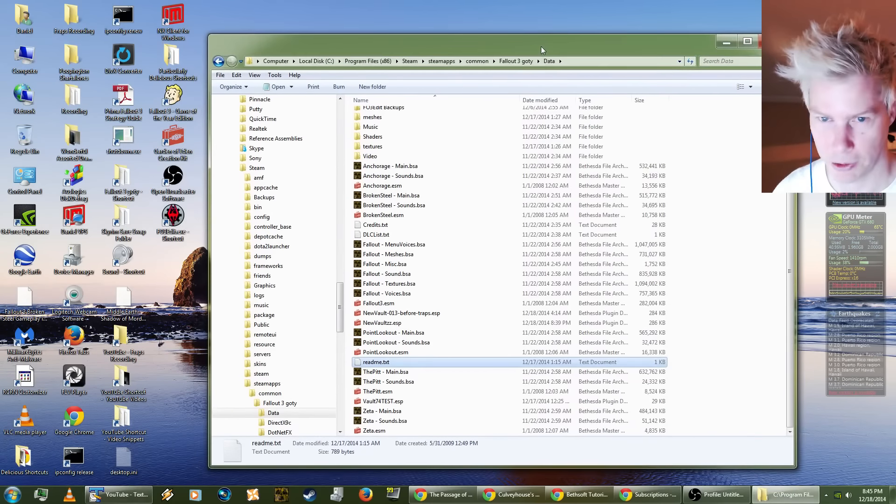
{"action": "left_click", "coordinate": [122, 188]}
{"action": "double_click", "coordinate": [122, 188]}
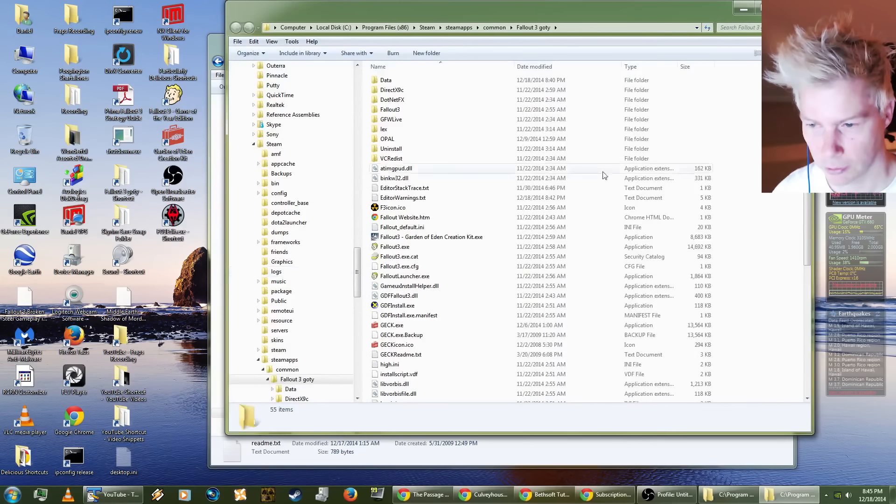
{"action": "left_click", "coordinate": [389, 333]}
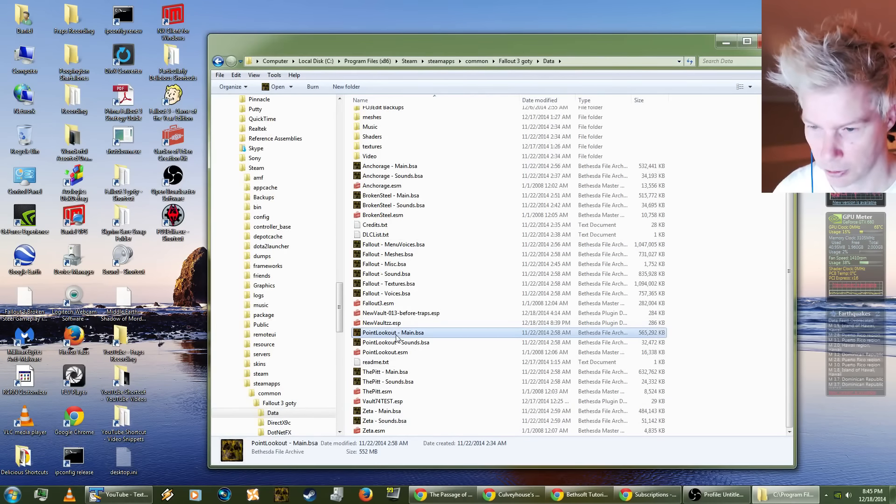
{"action": "left_click", "coordinate": [394, 323]}
{"action": "left_click", "coordinate": [396, 315]}
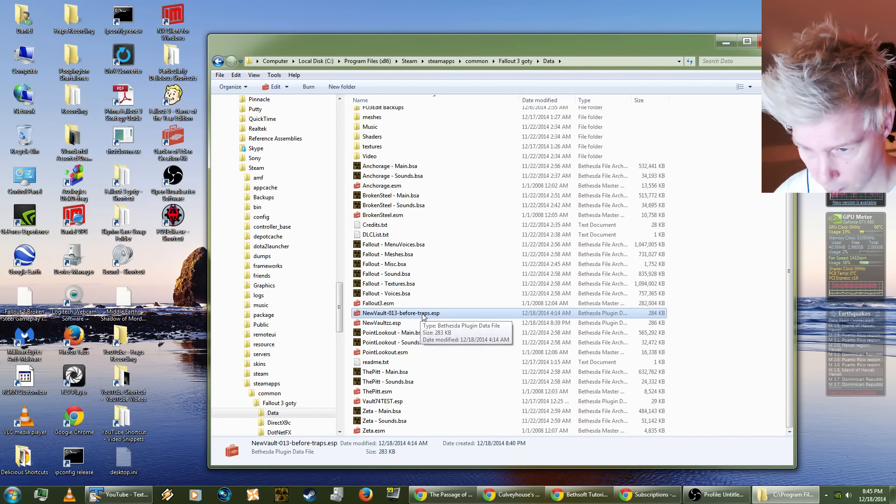
{"action": "key", "text": "Delete"}
{"action": "left_click", "coordinate": [484, 287]}
Step: Check the Fallout 3 goty folder for the numbered NewVault backup files
{"action": "scroll", "coordinate": [464, 320], "scroll_direction": "up", "scroll_amount": 5}
{"action": "left_click", "coordinate": [502, 62]}
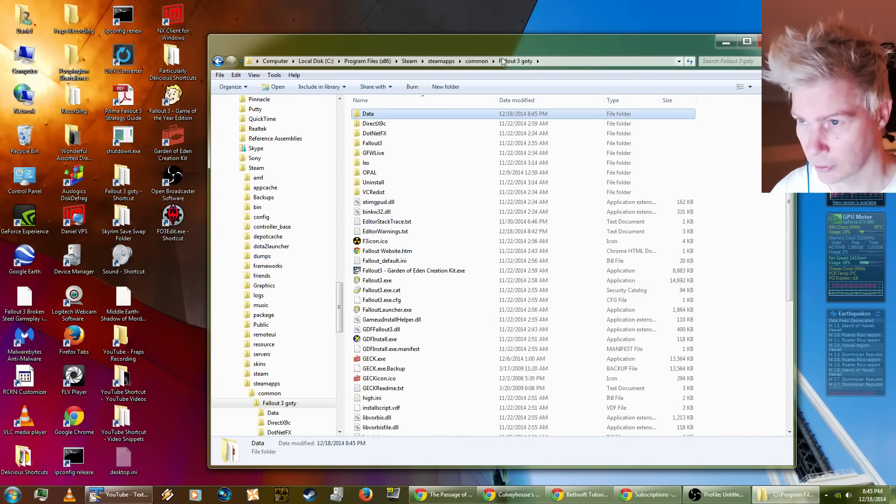
{"action": "left_click", "coordinate": [476, 61]}
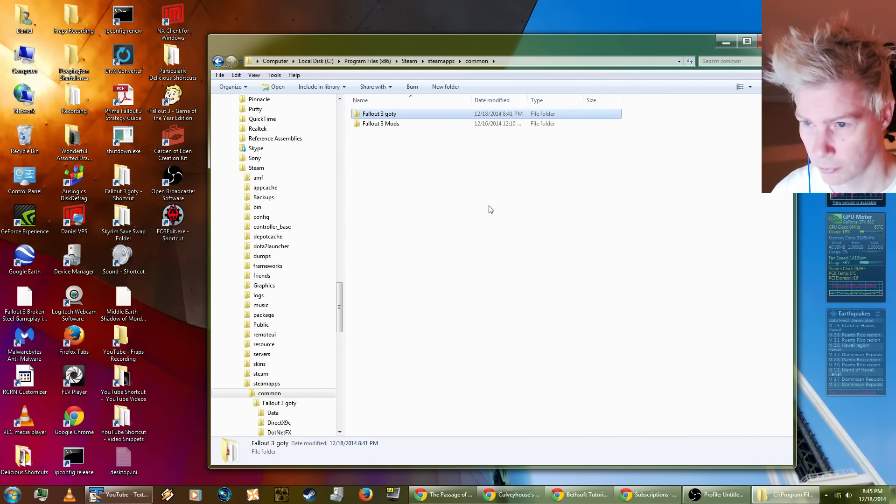
{"action": "double_click", "coordinate": [373, 116]}
{"action": "scroll", "coordinate": [448, 326], "scroll_direction": "down", "scroll_amount": 4}
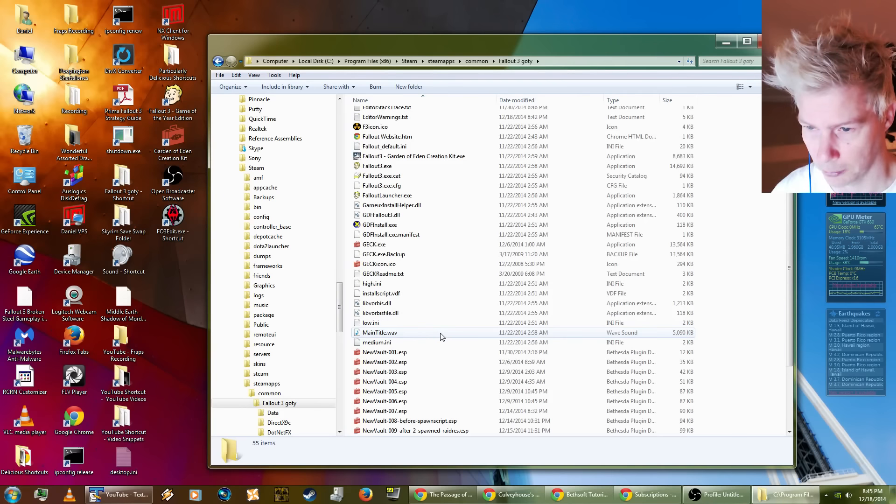
{"action": "scroll", "coordinate": [442, 337], "scroll_direction": "down", "scroll_amount": 2}
{"action": "scroll", "coordinate": [443, 345], "scroll_direction": "up", "scroll_amount": 6}
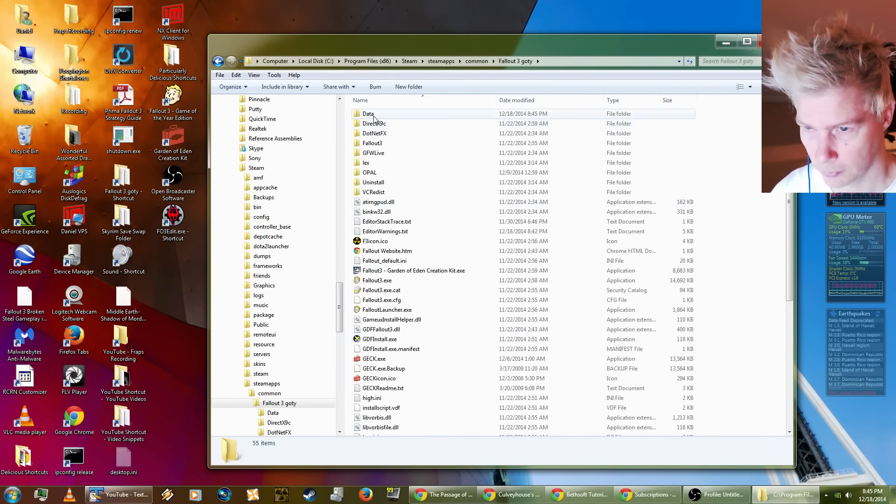
Step: Rename NewVaultzz.esp in the Data folder to NewVault.esp
{"action": "double_click", "coordinate": [374, 117]}
{"action": "left_click", "coordinate": [495, 336]}
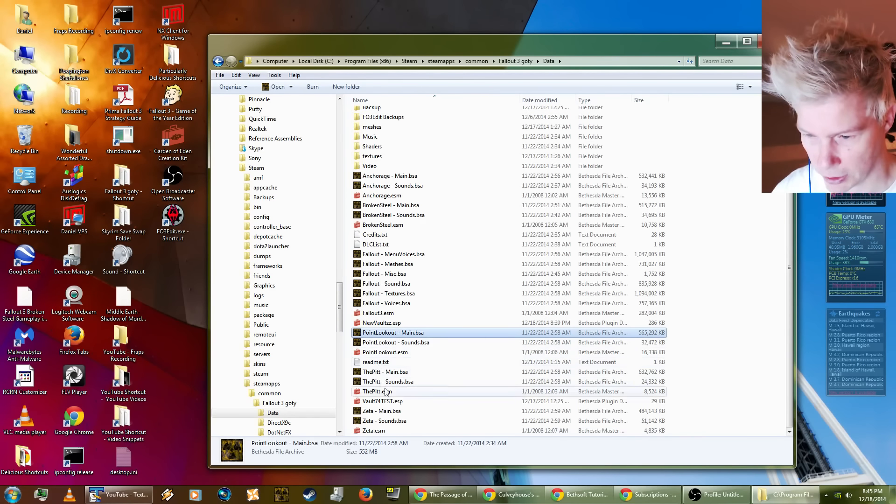
{"action": "left_click", "coordinate": [385, 323]}
{"action": "left_click", "coordinate": [389, 324]}
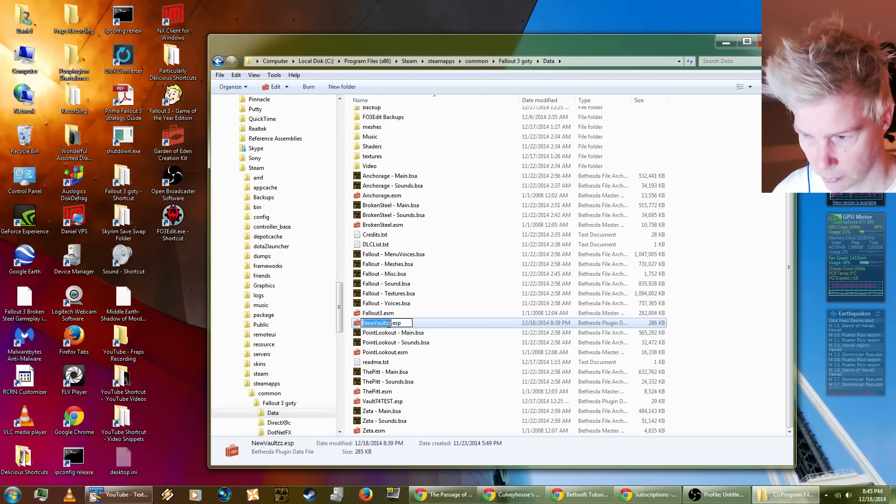
{"action": "left_click", "coordinate": [389, 323]}
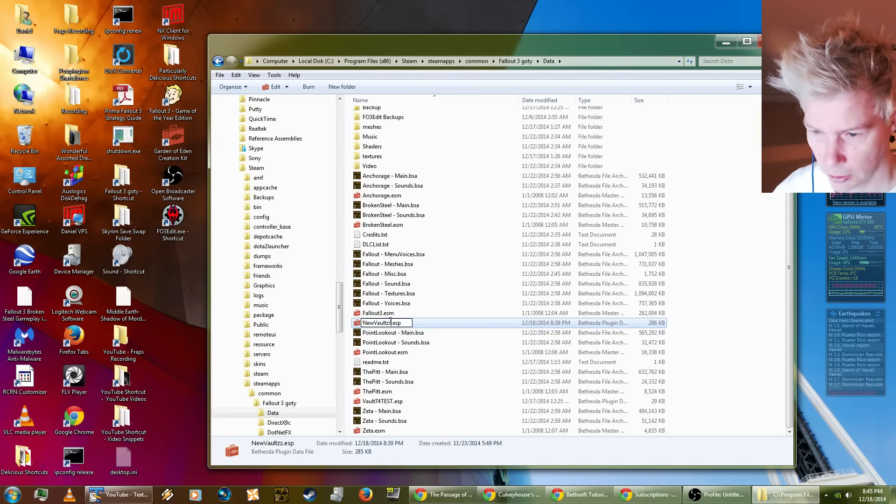
{"action": "key", "text": "BackSpace"}
{"action": "key", "text": "BackSpace"}
{"action": "key", "text": "Return"}
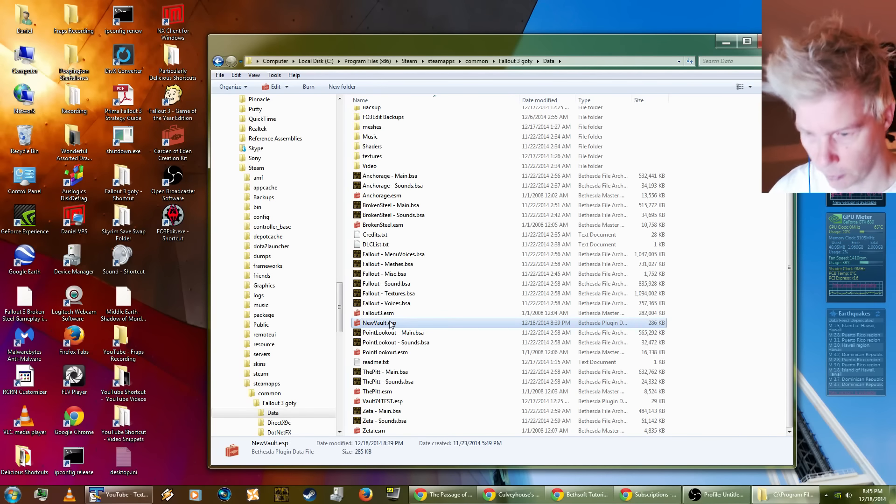
Step: Close the Data folder window and empty the Recycle Bin
{"action": "left_click", "coordinate": [430, 346]}
{"action": "key", "text": "alt+F4"}
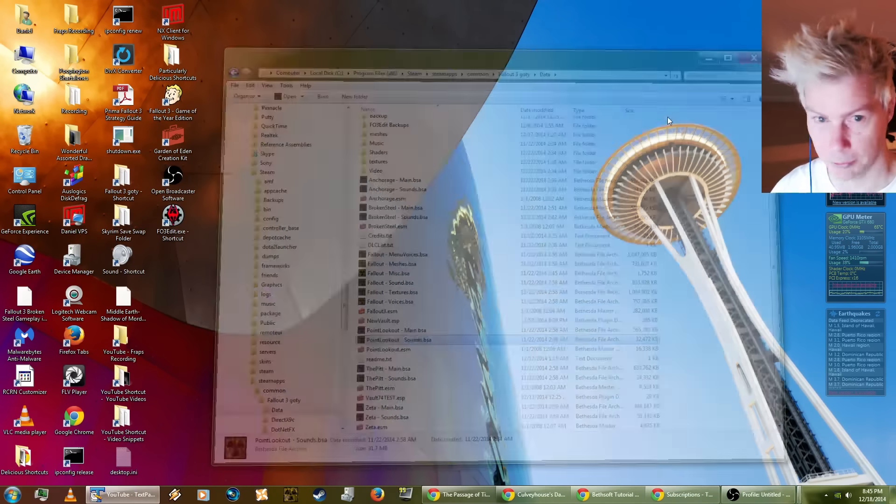
{"action": "right_click", "coordinate": [28, 133]}
{"action": "left_click", "coordinate": [61, 150]}
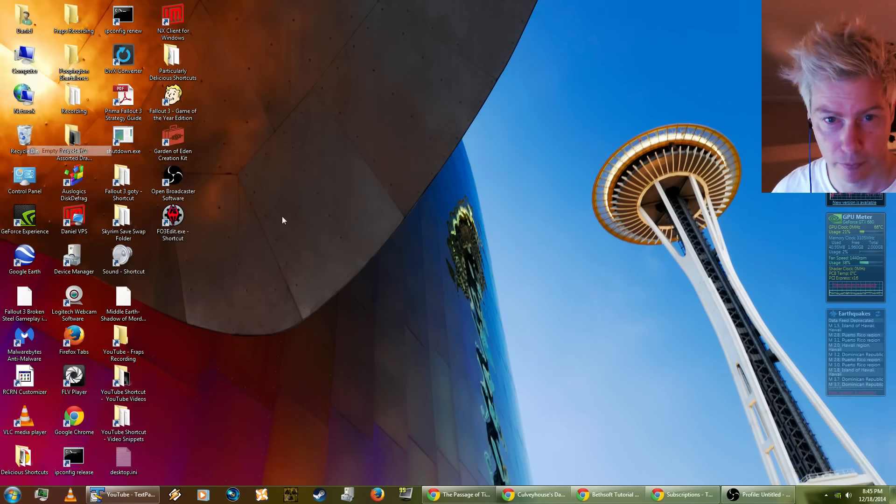
{"action": "left_click", "coordinate": [480, 286]}
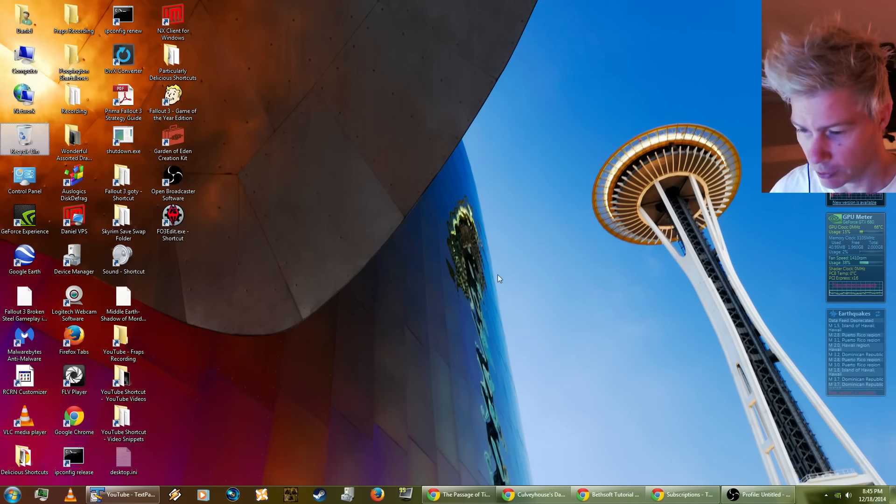
Step: Switch to the YouTube browser window, search for "game of thrones season 4 ost" and open the Game of Thrones Season 4 soundtrack video
{"action": "left_click", "coordinate": [462, 496]}
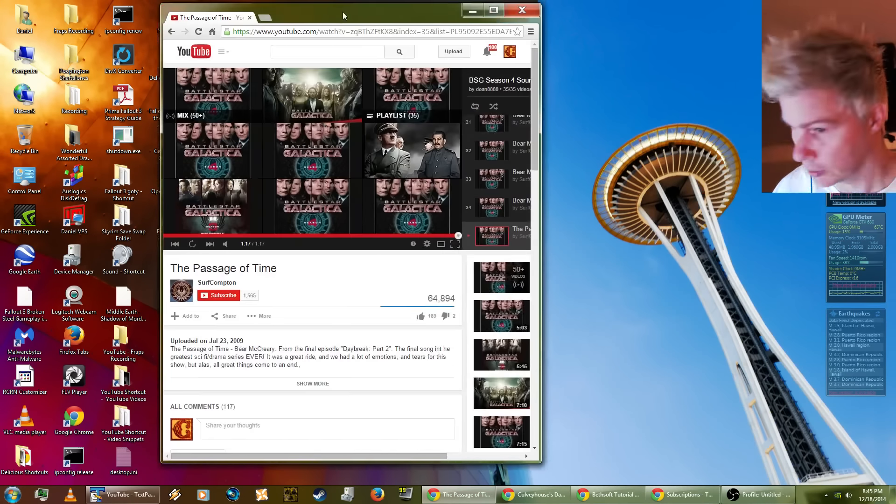
{"action": "left_click_drag", "start_coordinate": [343, 15], "coordinate": [207, 28]}
{"action": "left_click", "coordinate": [215, 65]}
{"action": "type", "text": "game of thrones season 4 o"}
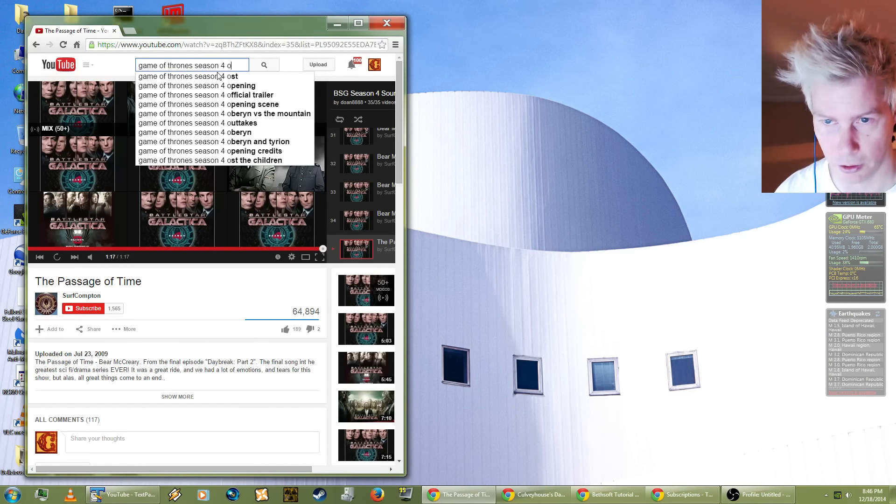
{"action": "left_click", "coordinate": [219, 76]}
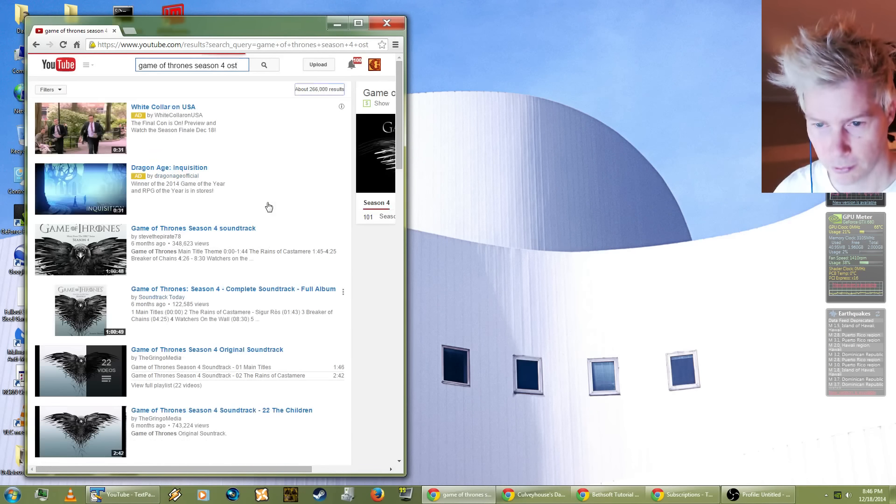
{"action": "left_click", "coordinate": [206, 229]}
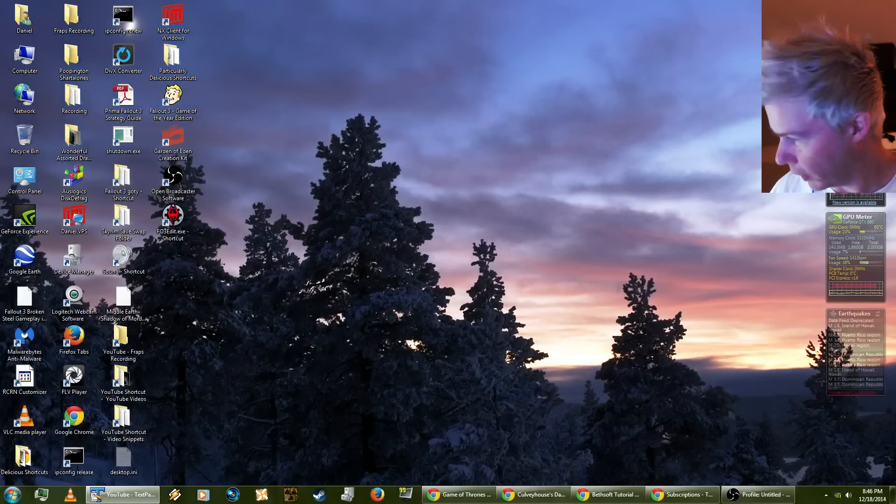
{"action": "left_click", "coordinate": [507, 178]}
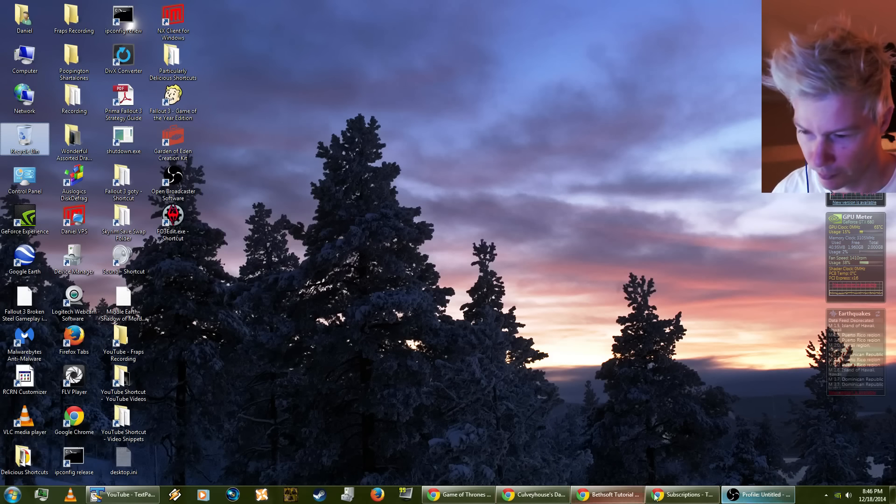
{"action": "mouse_move", "coordinate": [630, 495]}
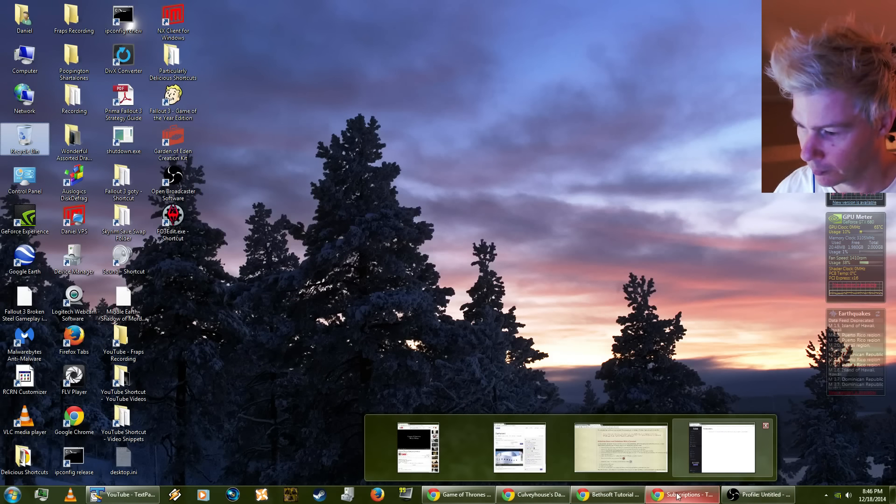
{"action": "left_click", "coordinate": [459, 495]}
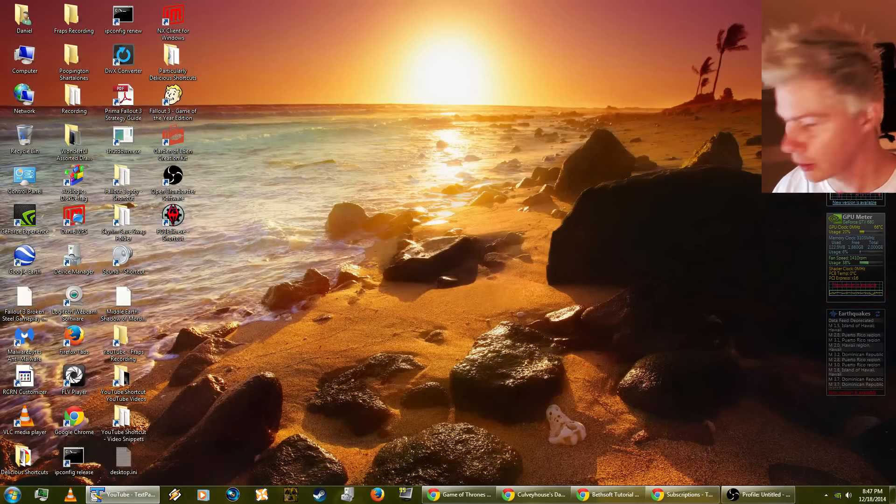
{"action": "left_click", "coordinate": [414, 223]}
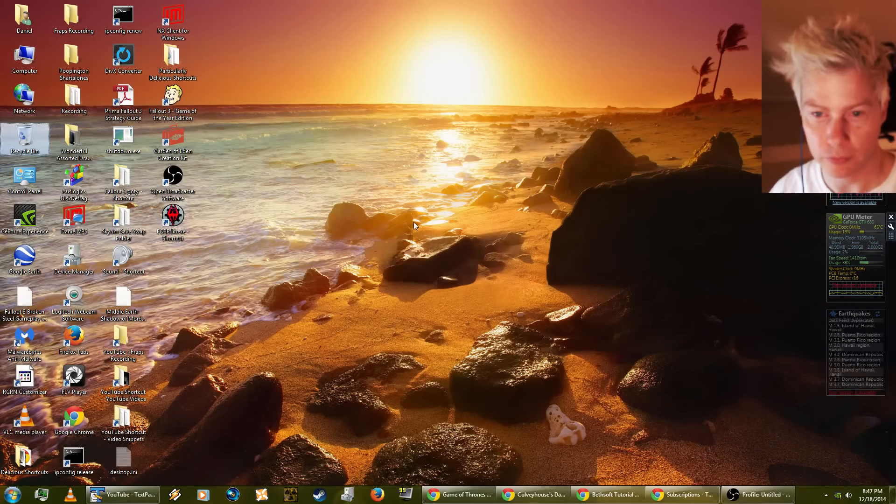
{"action": "left_click", "coordinate": [310, 398]}
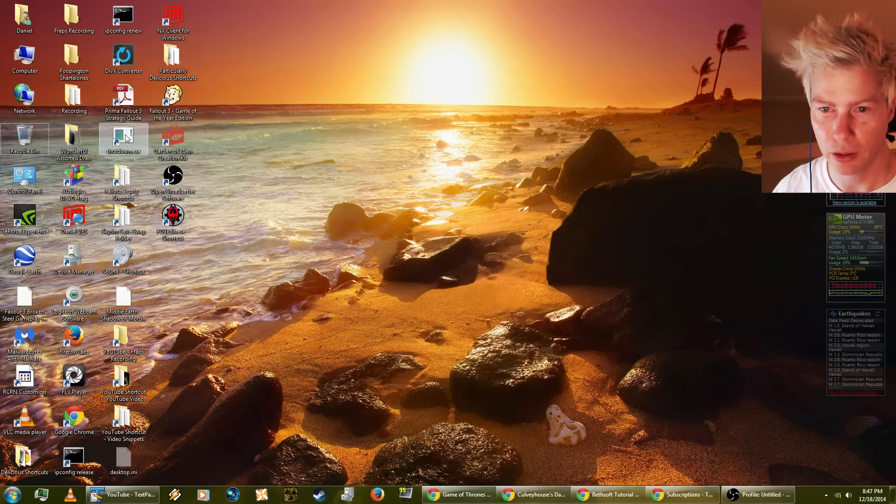
Step: Launch the Garden of Eden Creation Kit and open its data file selection
{"action": "left_click", "coordinate": [175, 141]}
{"action": "double_click", "coordinate": [176, 142]}
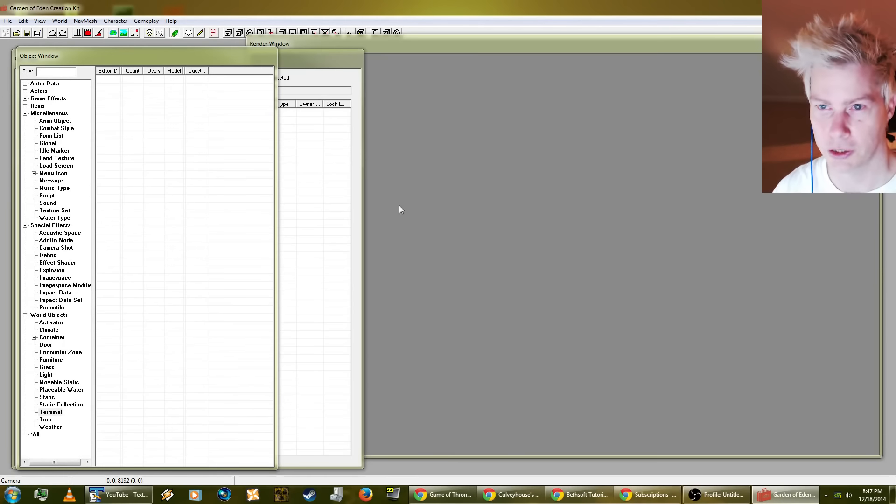
{"action": "left_click", "coordinate": [379, 47]}
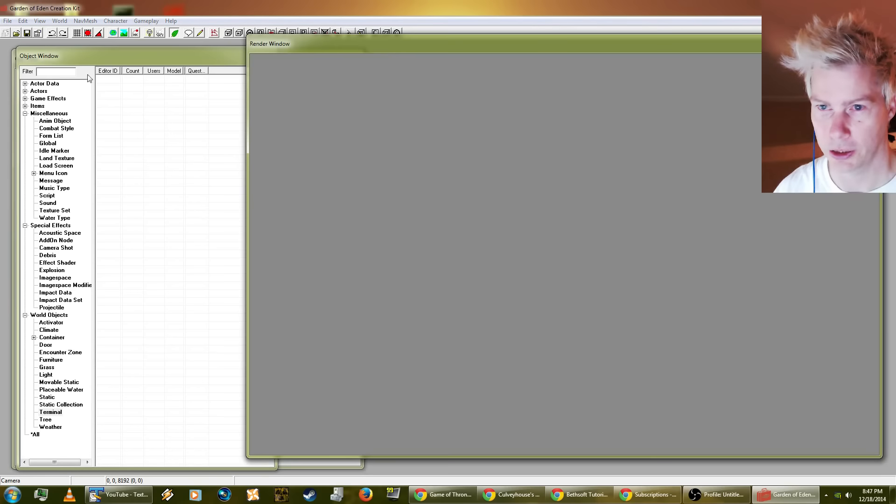
{"action": "left_click", "coordinate": [7, 20]}
{"action": "left_click", "coordinate": [428, 100]}
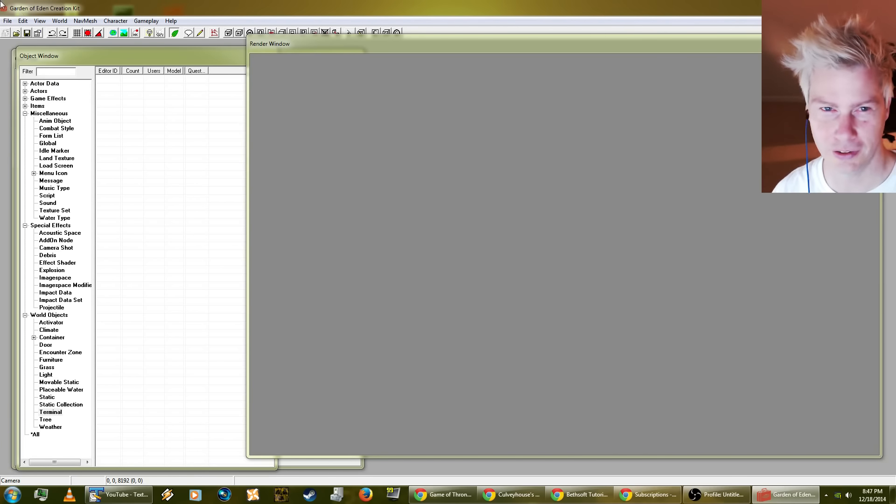
{"action": "left_click", "coordinate": [8, 20]}
{"action": "left_click", "coordinate": [13, 34]}
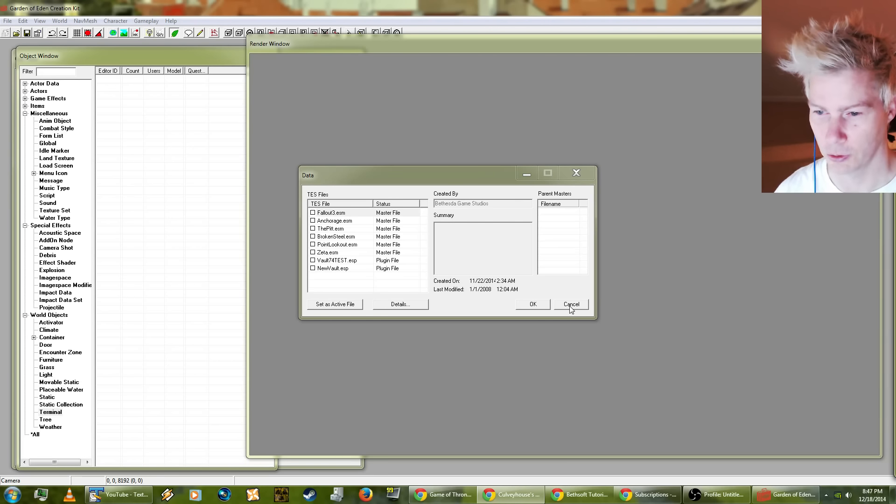
Step: Load Fallout3.esm, BrokenSteel.esm and NewVault.esp, with NewVault.esp set as the active file
{"action": "left_click", "coordinate": [313, 213]}
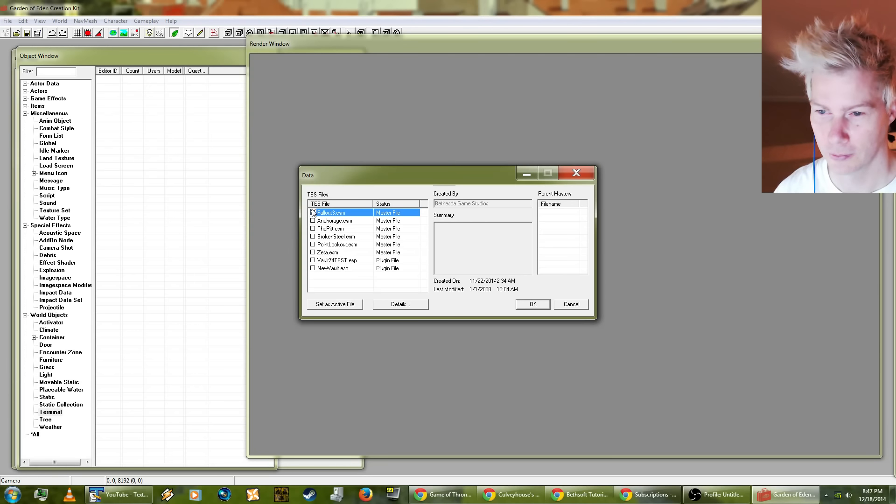
{"action": "left_click", "coordinate": [328, 245]}
{"action": "left_click", "coordinate": [327, 237]}
{"action": "double_click", "coordinate": [327, 238]}
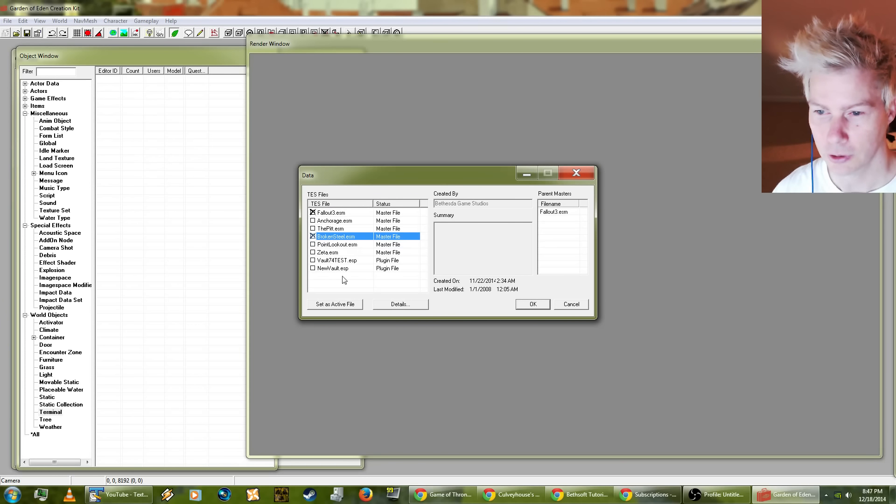
{"action": "left_click", "coordinate": [332, 268]}
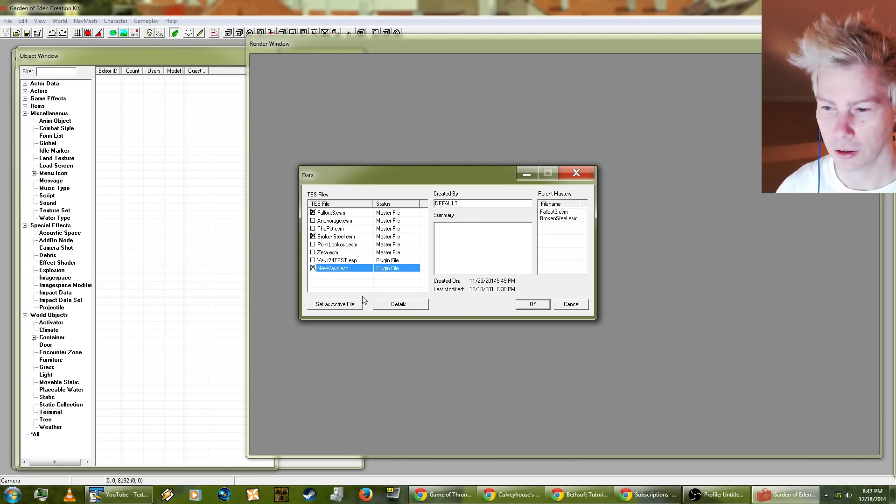
{"action": "left_click", "coordinate": [335, 304]}
{"action": "left_click", "coordinate": [531, 305]}
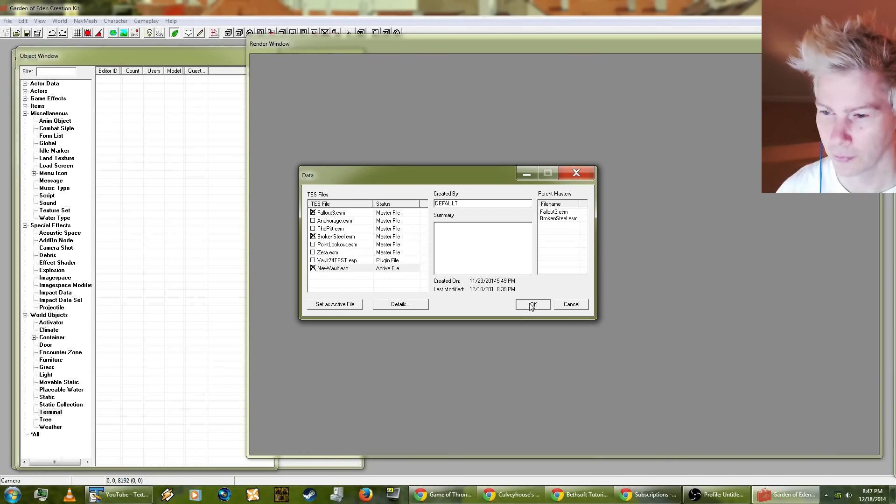
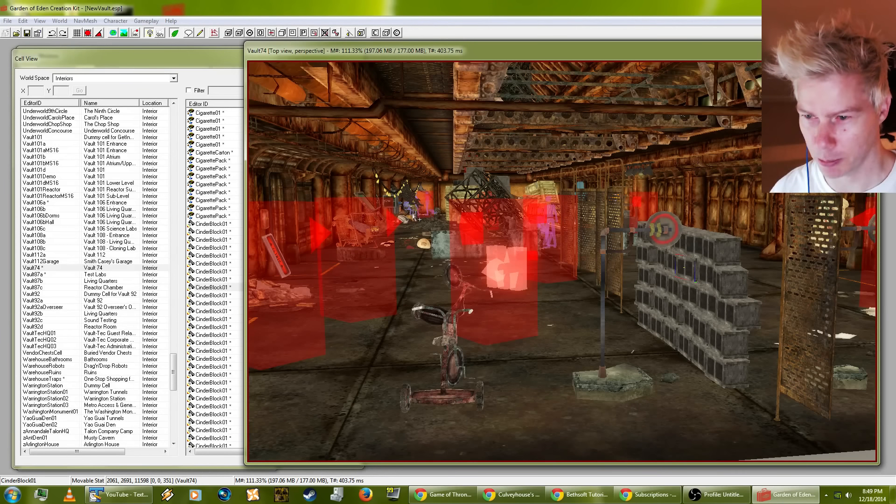
Step: Focus on the tricycle near the cinder block wall and list objects of all categories filtered by "camera"
{"action": "left_click", "coordinate": [448, 342]}
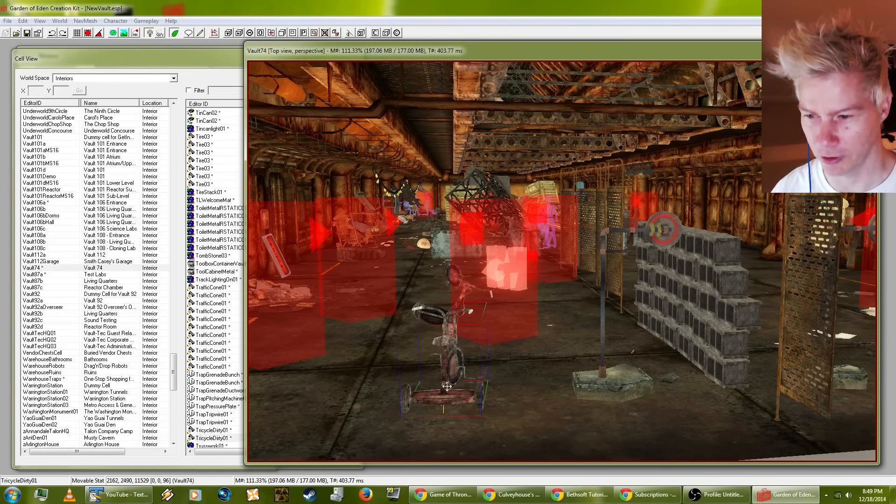
{"action": "middle_click_drag", "start_coordinate": [447, 386], "coordinate": [582, 427], "text": "shift"}
{"action": "scroll", "coordinate": [603, 399], "scroll_direction": "down", "scroll_amount": 3}
{"action": "middle_click_drag", "start_coordinate": [505, 395], "coordinate": [581, 343], "text": "shift"}
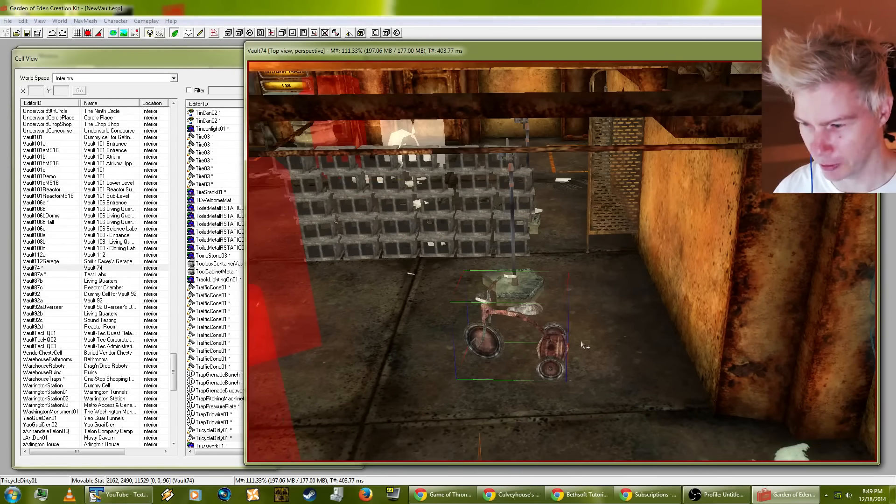
{"action": "mouse_move", "coordinate": [92, 59]}
{"action": "left_mouse_down"}
{"action": "mouse_move", "coordinate": [90, 76]}
{"action": "mouse_move", "coordinate": [97, 58]}
{"action": "mouse_move", "coordinate": [88, 61]}
{"action": "left_mouse_up"}
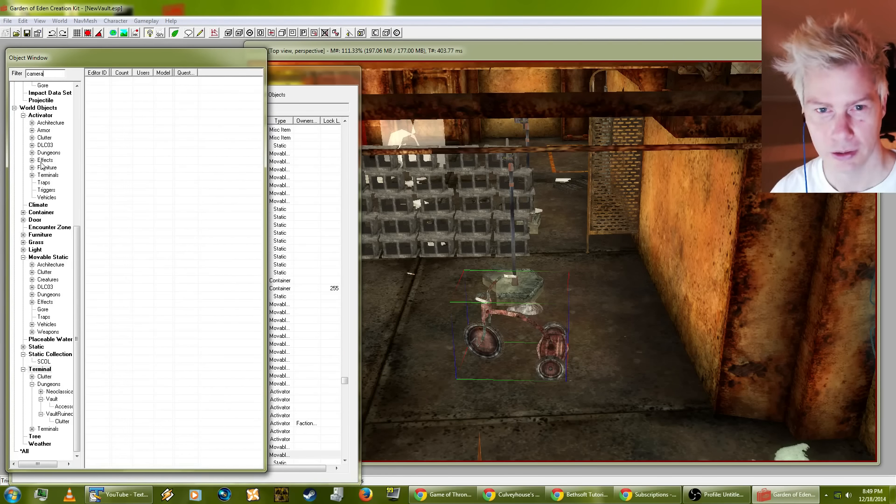
{"action": "left_click_drag", "start_coordinate": [77, 265], "coordinate": [78, 110]}
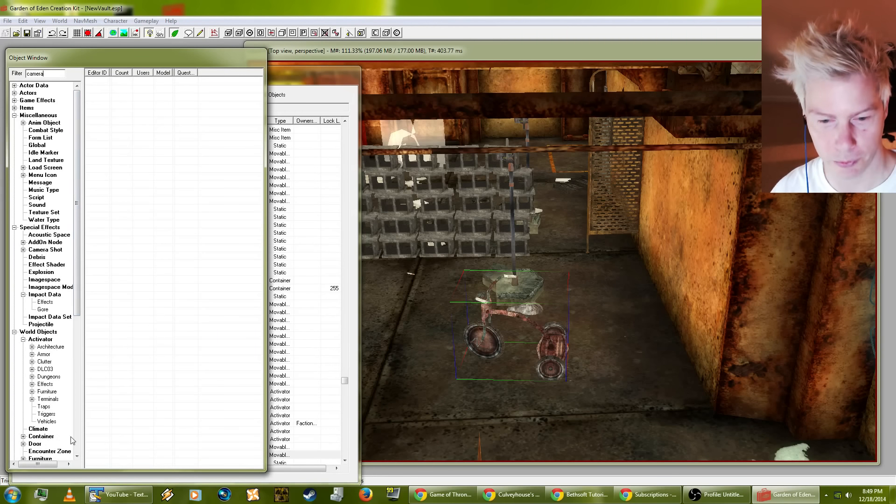
{"action": "left_click", "coordinate": [78, 448]}
{"action": "left_click", "coordinate": [32, 451]}
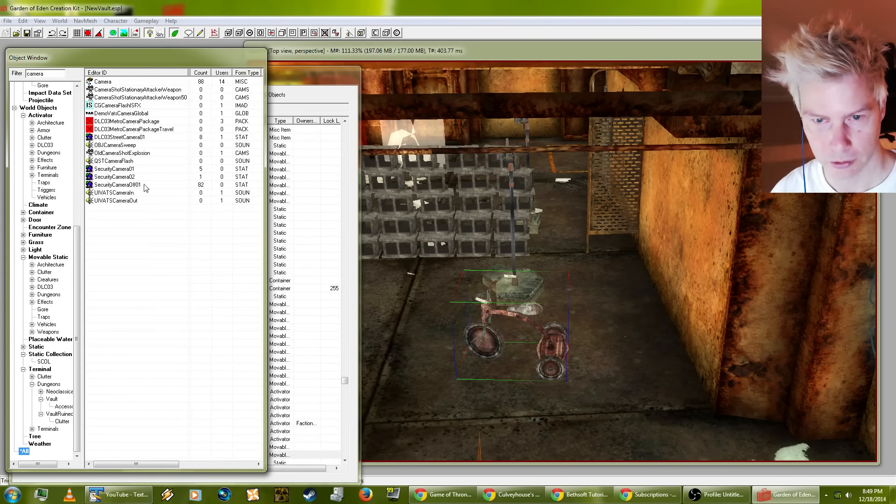
Step: Place the Camera item tilted beside the tricycle and let it settle on the floor with the Havok simulation
{"action": "left_click", "coordinate": [99, 82]}
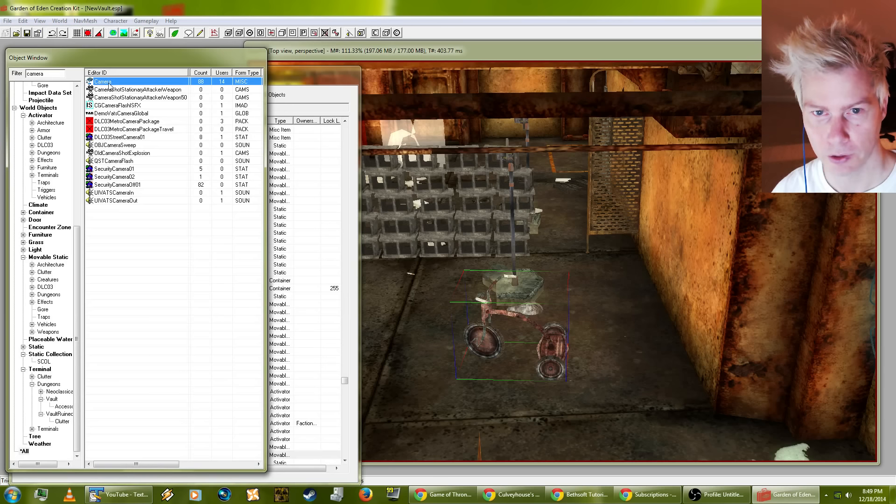
{"action": "left_click_drag", "start_coordinate": [109, 85], "coordinate": [186, 92]}
{"action": "left_click_drag", "start_coordinate": [587, 256], "coordinate": [591, 252]}
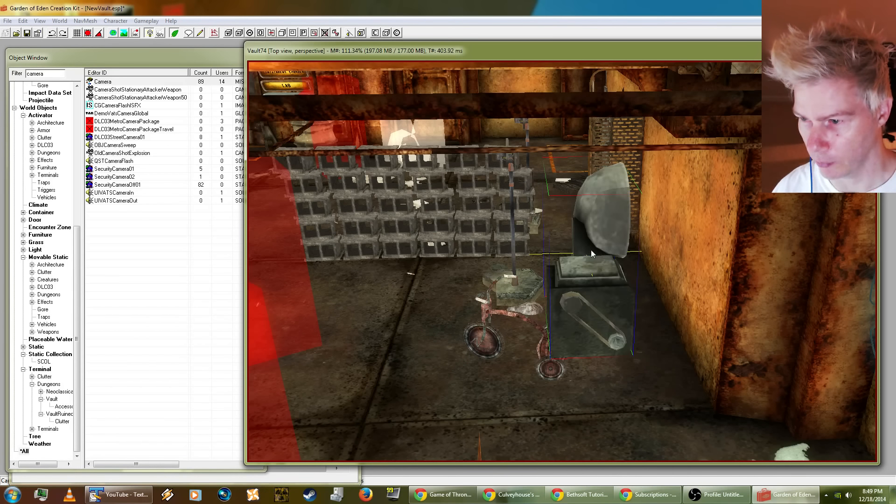
{"action": "left_click_drag", "start_coordinate": [586, 296], "coordinate": [408, 182]}
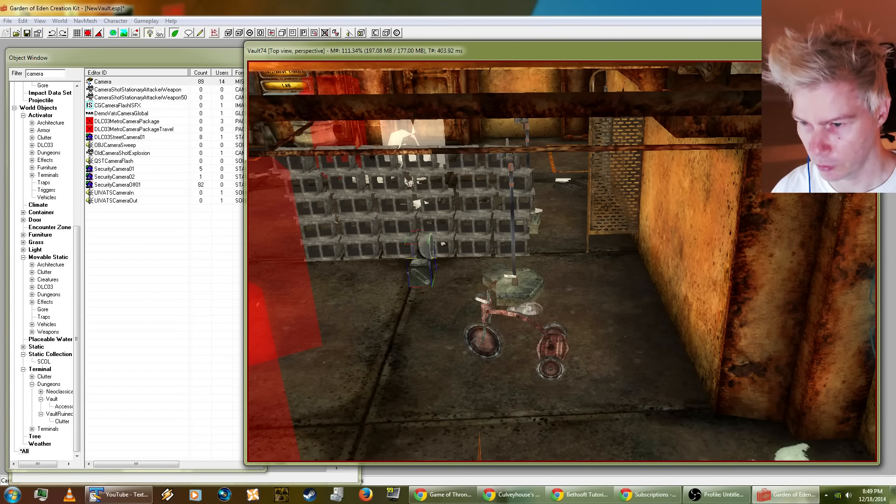
{"action": "right_click_drag", "start_coordinate": [424, 270], "coordinate": [454, 243]}
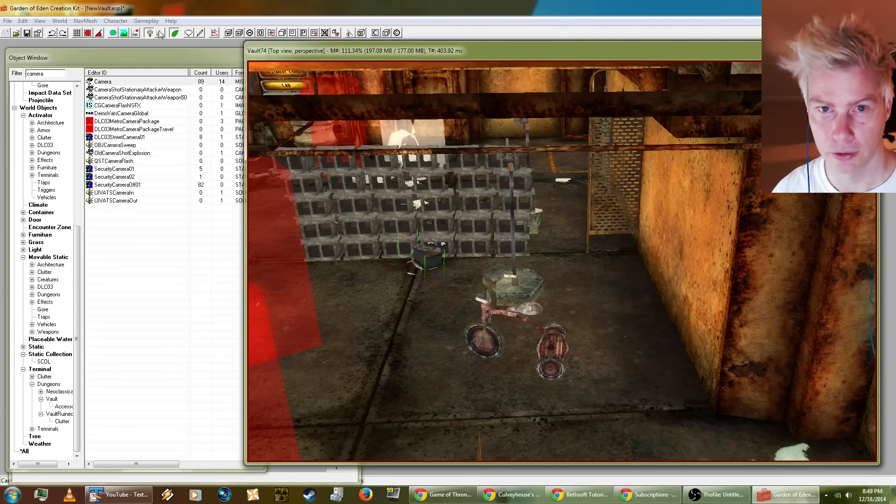
{"action": "left_click", "coordinate": [135, 33]}
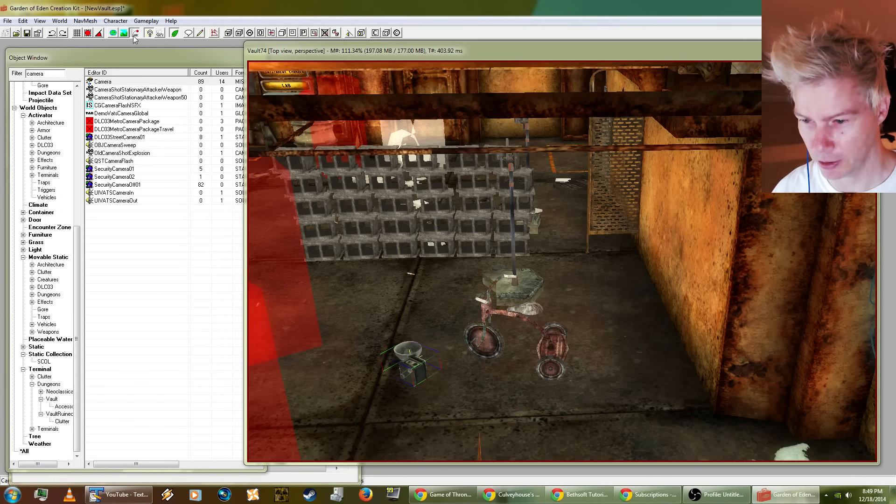
Step: Survey the Vault74 rooms from above and select the wall end piece at the outer edge of the collapsed area
{"action": "left_click", "coordinate": [455, 379]}
{"action": "scroll", "coordinate": [454, 379], "scroll_direction": "down", "scroll_amount": 5}
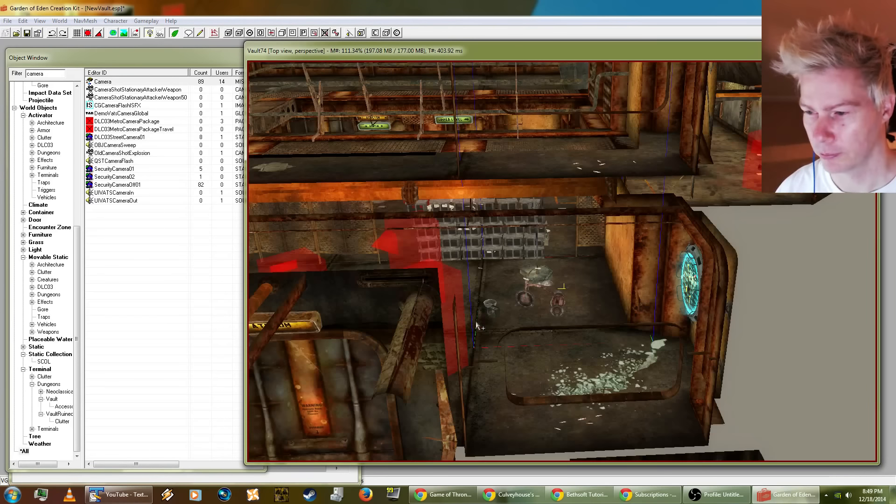
{"action": "middle_click_drag", "start_coordinate": [475, 325], "coordinate": [450, 293], "text": "shift"}
{"action": "scroll", "coordinate": [522, 255], "scroll_direction": "down", "scroll_amount": 5}
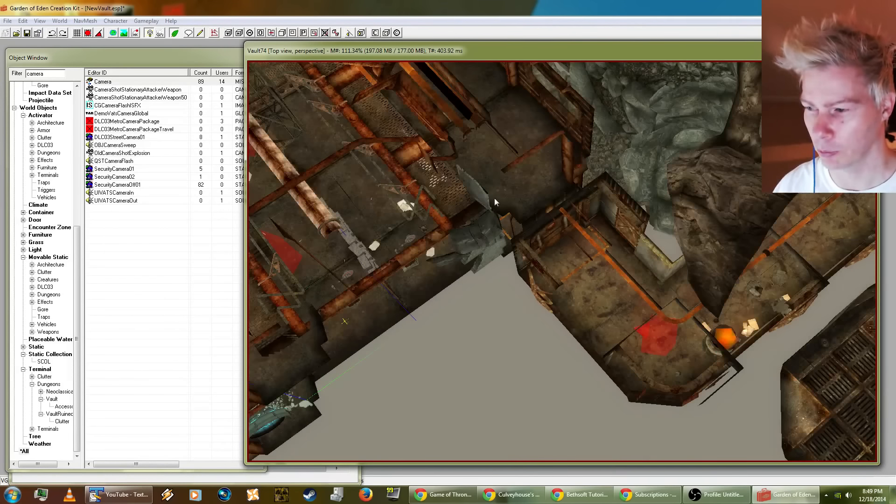
{"action": "middle_click_drag", "start_coordinate": [551, 225], "coordinate": [575, 257]}
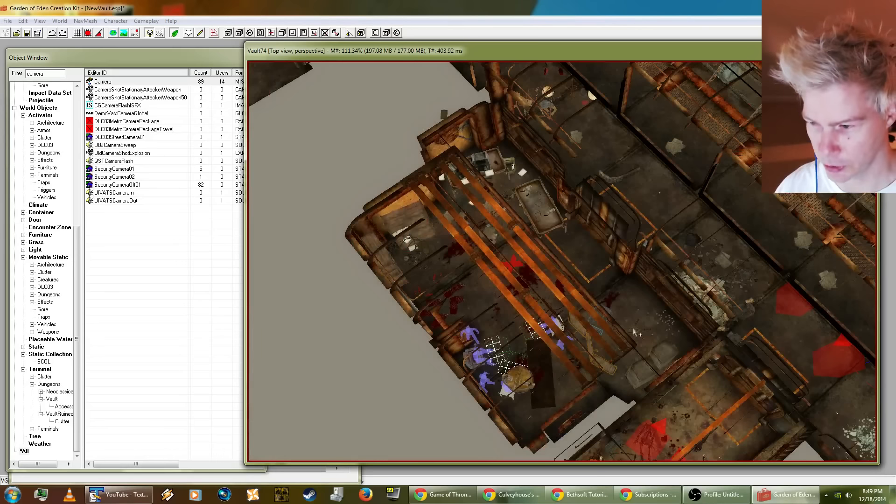
{"action": "middle_click_drag", "start_coordinate": [635, 332], "coordinate": [455, 241], "text": "shift"}
{"action": "middle_click_drag", "start_coordinate": [579, 117], "coordinate": [574, 164], "text": "shift"}
{"action": "scroll", "coordinate": [574, 164], "scroll_direction": "up", "scroll_amount": 4}
{"action": "middle_click_drag", "start_coordinate": [665, 112], "coordinate": [502, 206], "text": "shift"}
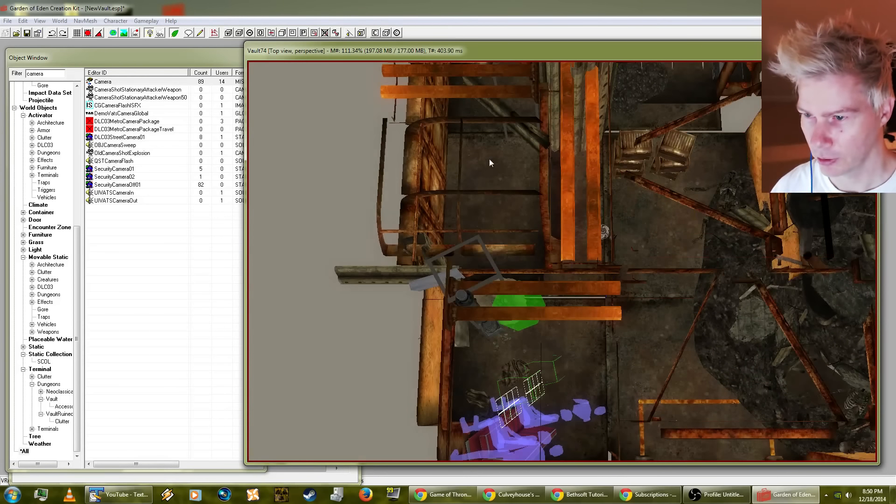
{"action": "middle_click_drag", "start_coordinate": [494, 170], "coordinate": [445, 214], "text": "shift"}
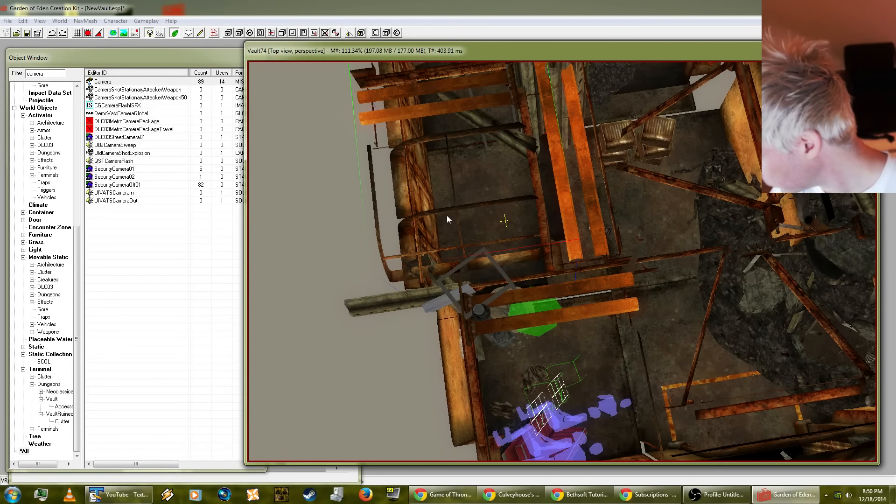
Step: Replace the selected VRmWallEndCorInRR01 piece with VRmWallEndCorOutRR01, limiting the replacement to the selection
{"action": "key", "text": "ctrl+f"}
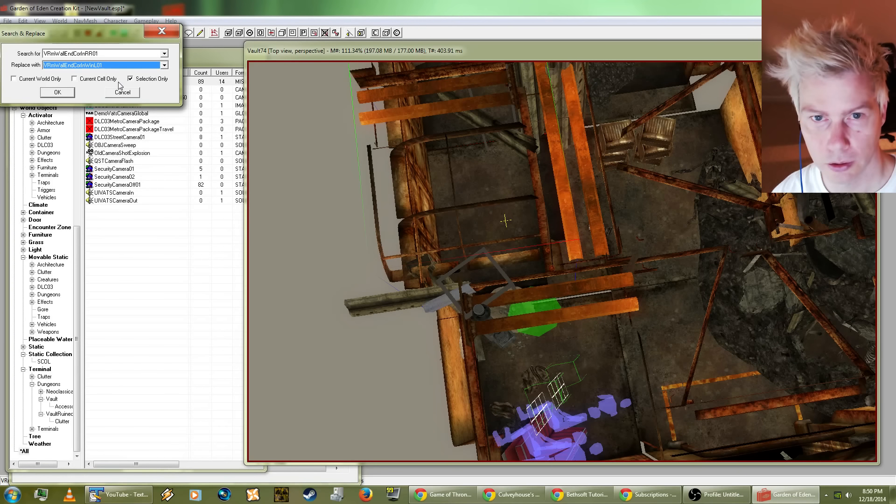
{"action": "left_click", "coordinate": [103, 66]}
{"action": "left_click", "coordinate": [104, 66]}
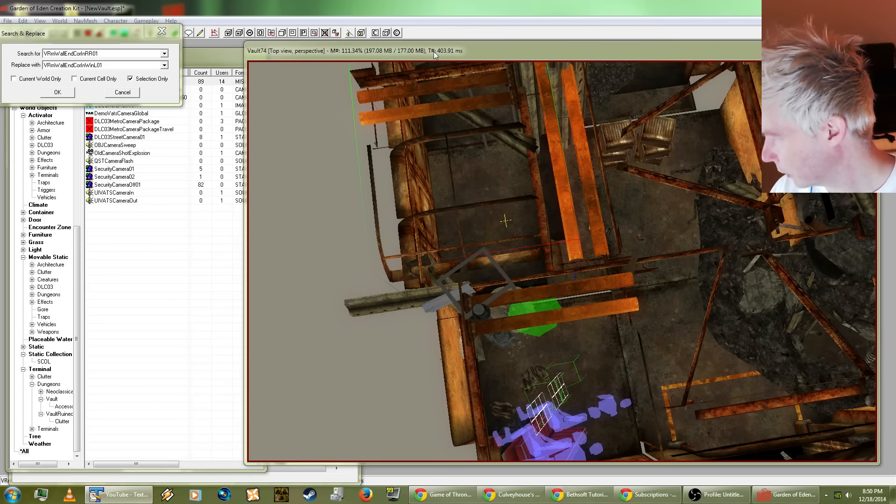
{"action": "left_click", "coordinate": [94, 66]}
{"action": "left_click", "coordinate": [91, 67]}
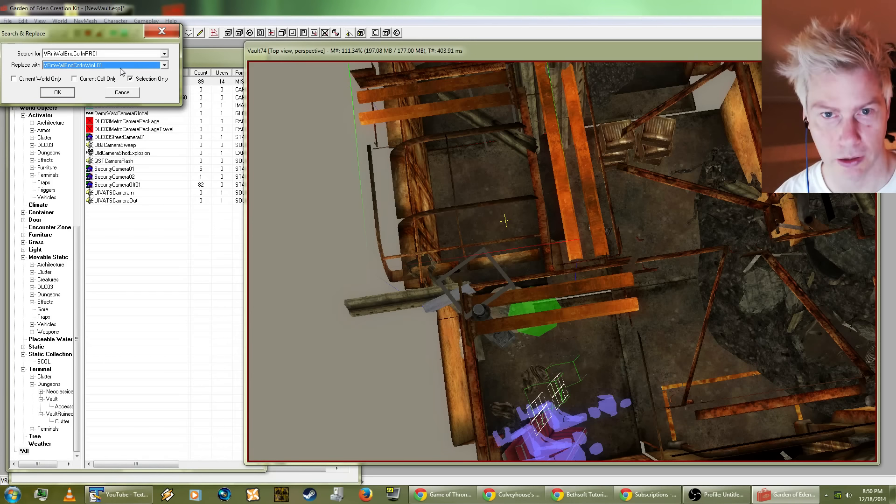
{"action": "type", "text": "v"}
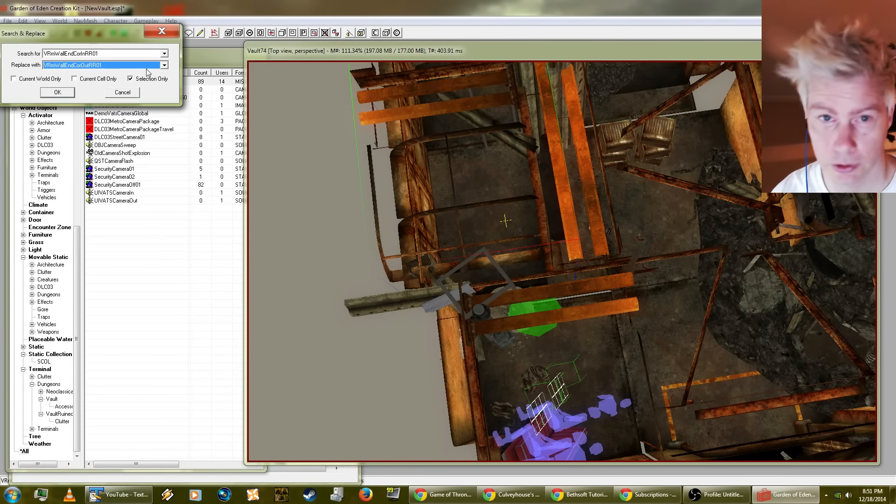
{"action": "left_click", "coordinate": [64, 93]}
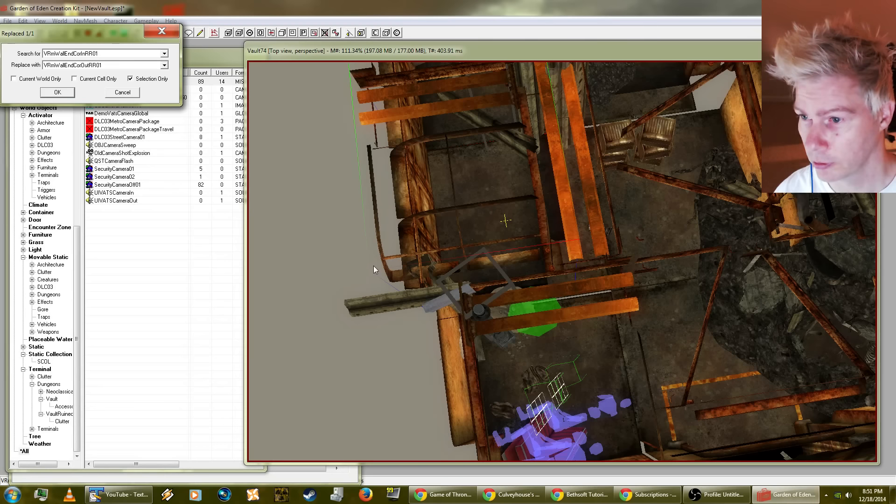
{"action": "key", "text": "Down"}
{"action": "key", "text": "Return"}
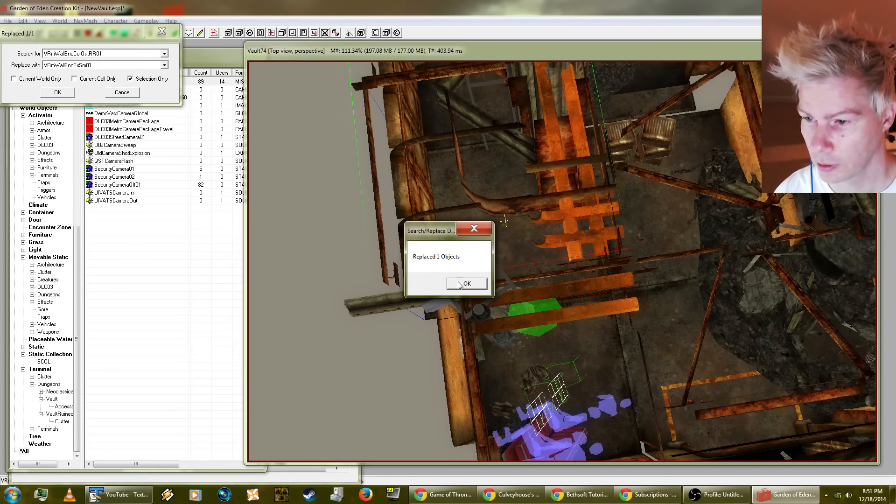
{"action": "left_click", "coordinate": [459, 285]}
Step: Select the nearby VRmWallEndR01 wall piece and replace it with VRmWallEndCorInLR01, selection only
{"action": "mouse_move", "coordinate": [508, 250]}
{"action": "middle_mouse_down", "text": "shift"}
{"action": "mouse_move", "coordinate": [484, 255]}
{"action": "mouse_move", "coordinate": [439, 298]}
{"action": "mouse_move", "coordinate": [420, 252]}
{"action": "mouse_move", "coordinate": [319, 149]}
{"action": "mouse_move", "coordinate": [503, 158]}
{"action": "mouse_move", "coordinate": [498, 194]}
{"action": "mouse_move", "coordinate": [512, 170]}
{"action": "mouse_move", "coordinate": [505, 241]}
{"action": "middle_mouse_up", "text": "shift"}
{"action": "middle_click_drag", "start_coordinate": [671, 260], "coordinate": [707, 255], "text": "shift"}
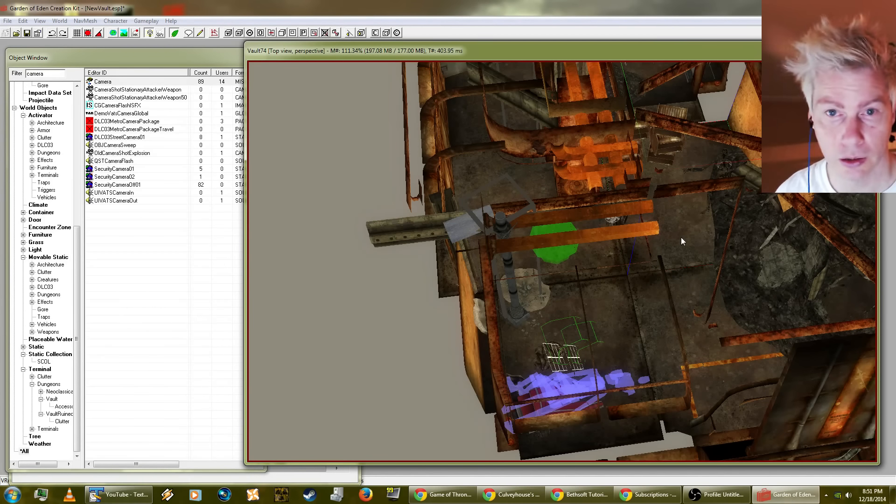
{"action": "key", "text": "ctrl+f"}
{"action": "left_click", "coordinate": [80, 64]}
{"action": "left_click", "coordinate": [80, 64]}
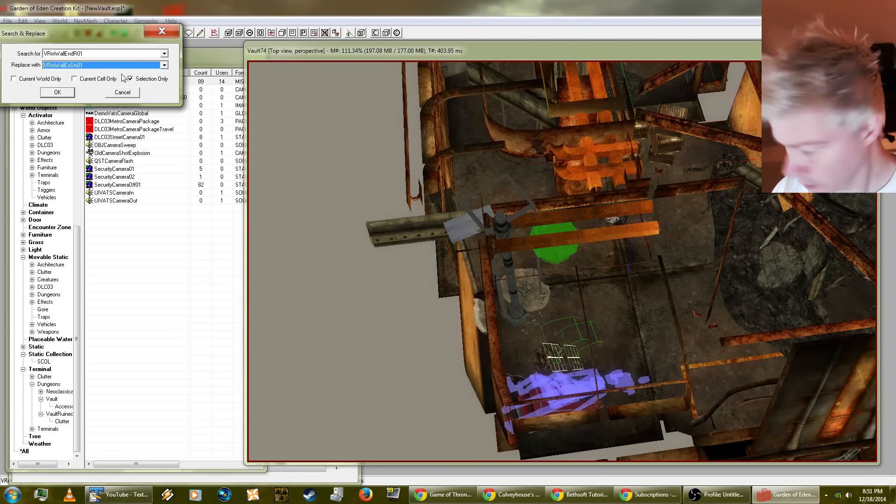
{"action": "key", "text": "Up"}
{"action": "key", "text": "Up"}
{"action": "key", "text": "Up"}
{"action": "key", "text": "Down"}
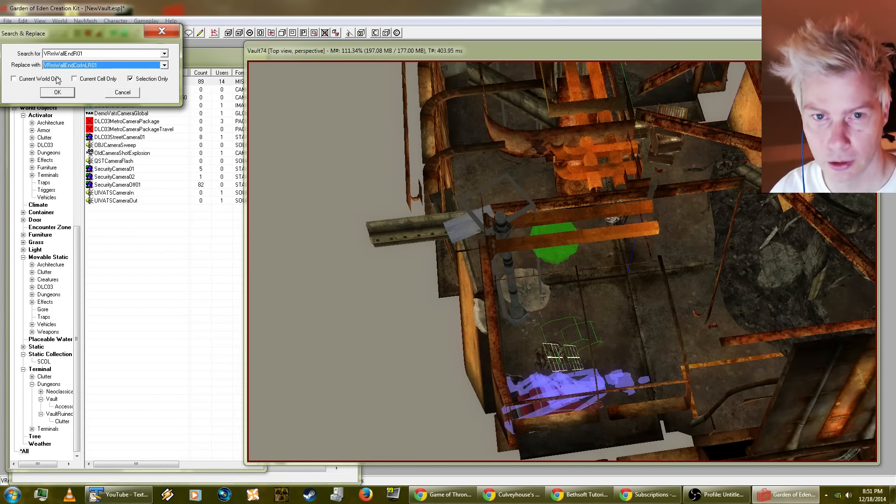
{"action": "left_click", "coordinate": [57, 92]}
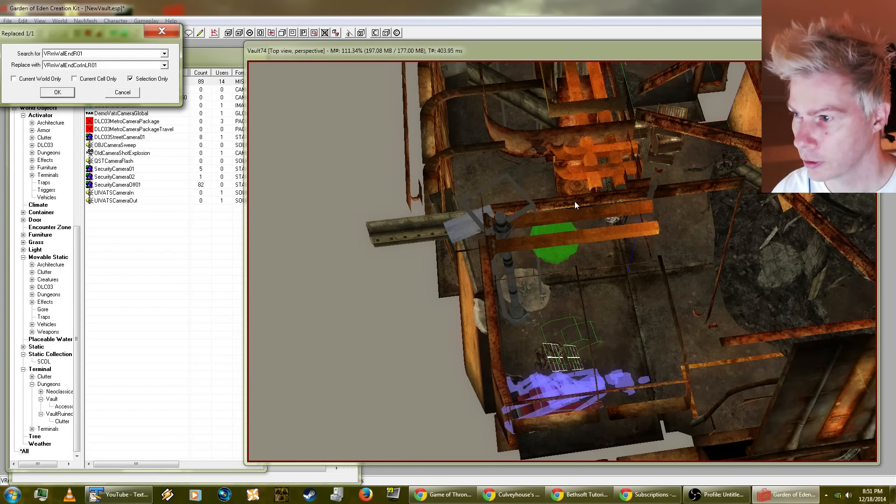
{"action": "left_click", "coordinate": [466, 282]}
Step: Examine the replaced wall pieces, the ceiling and the metal girder above the doorway up close from several angles
{"action": "middle_click_drag", "start_coordinate": [713, 224], "coordinate": [664, 140]}
{"action": "scroll", "coordinate": [661, 233], "scroll_direction": "up", "scroll_amount": 5}
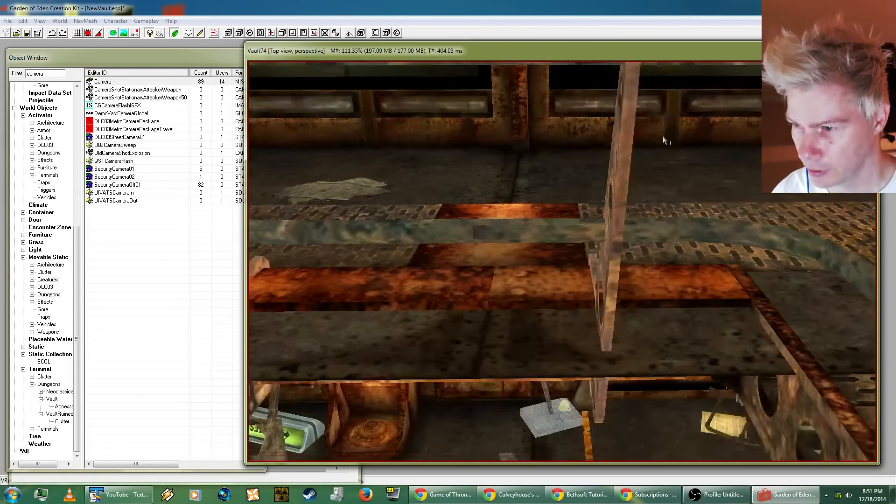
{"action": "scroll", "coordinate": [663, 140], "scroll_direction": "down", "scroll_amount": 8}
{"action": "scroll", "coordinate": [660, 210], "scroll_direction": "up", "scroll_amount": 5}
{"action": "middle_click_drag", "start_coordinate": [661, 210], "coordinate": [654, 251]}
{"action": "middle_click_drag", "start_coordinate": [587, 209], "coordinate": [728, 201]}
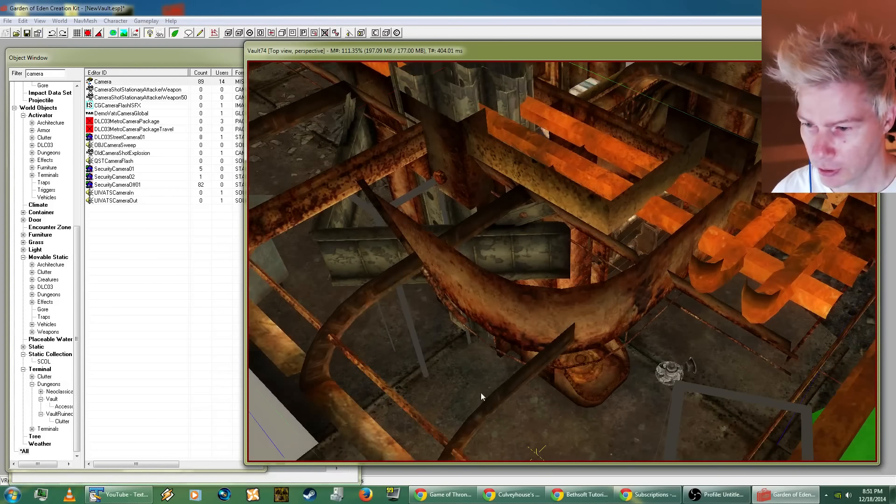
{"action": "middle_click_drag", "start_coordinate": [480, 396], "coordinate": [362, 284], "text": "shift"}
{"action": "scroll", "coordinate": [446, 264], "scroll_direction": "up", "scroll_amount": 3}
{"action": "middle_click_drag", "start_coordinate": [446, 263], "coordinate": [568, 270]}
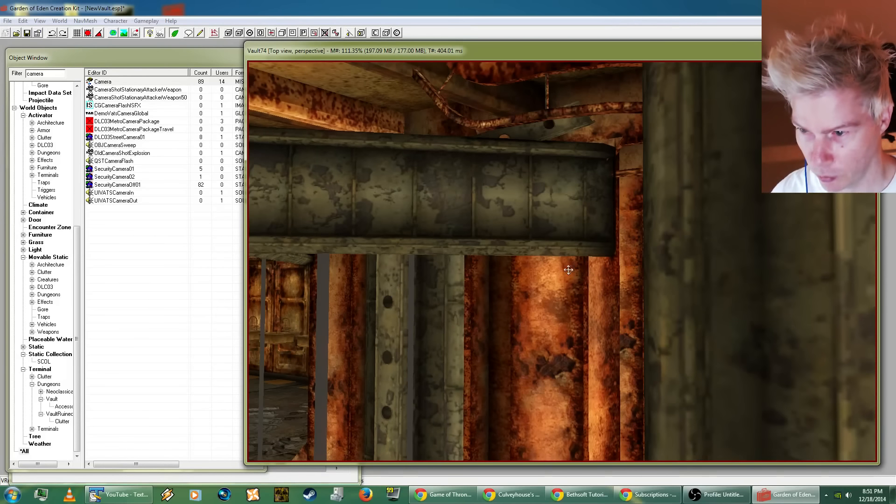
{"action": "middle_click_drag", "start_coordinate": [468, 258], "coordinate": [309, 290], "text": "shift"}
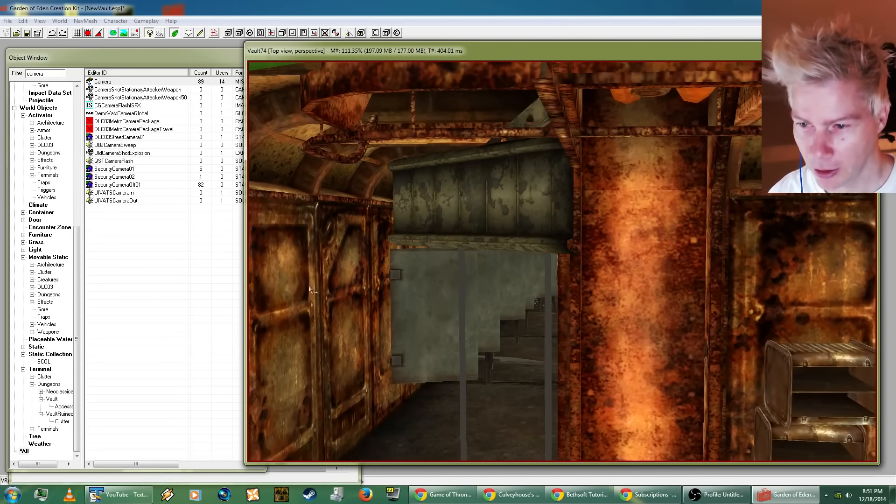
{"action": "middle_click_drag", "start_coordinate": [410, 280], "coordinate": [410, 204], "text": "shift"}
{"action": "left_click", "coordinate": [383, 196]}
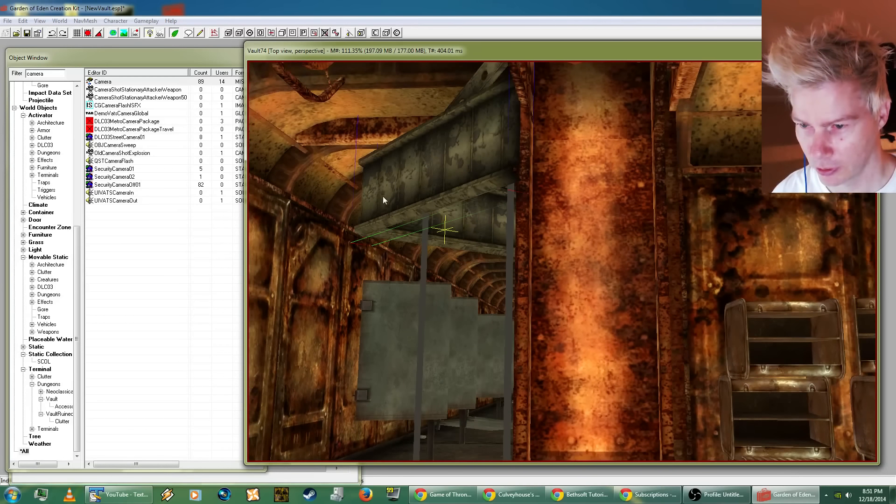
{"action": "middle_click_drag", "start_coordinate": [385, 248], "coordinate": [395, 273], "text": "shift"}
Step: Save the NewVault.esp plugin
{"action": "left_click", "coordinate": [3, 21]}
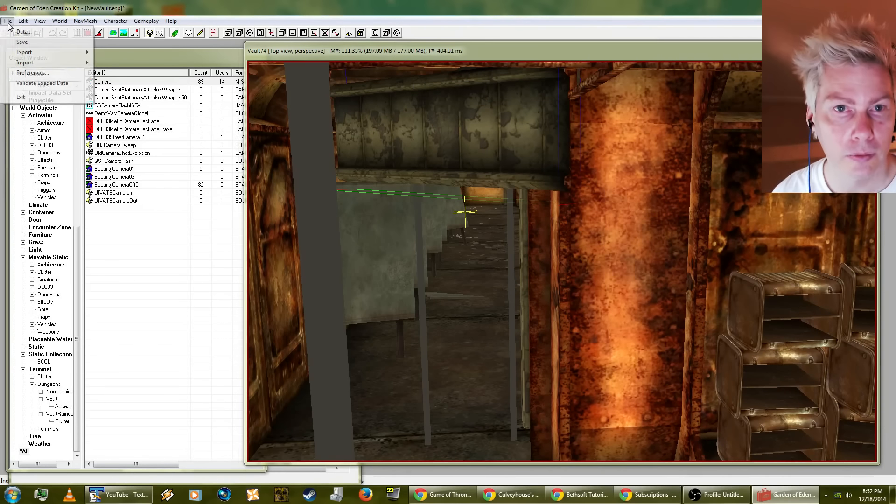
{"action": "left_click", "coordinate": [22, 49]}
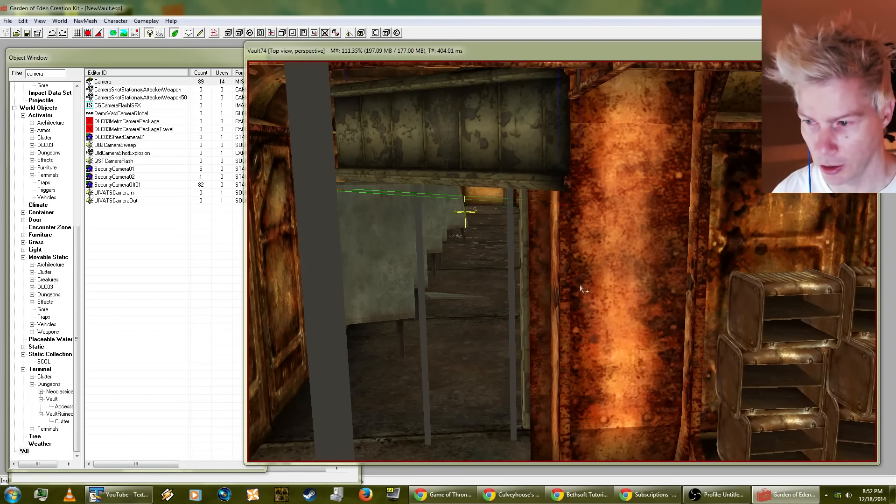
Step: Examine the whole Vault74 layout from outside and follow the long main hall to the Apartments sign
{"action": "middle_click_drag", "start_coordinate": [642, 311], "coordinate": [535, 337]}
{"action": "scroll", "coordinate": [556, 307], "scroll_direction": "down", "scroll_amount": 8}
{"action": "scroll", "coordinate": [608, 317], "scroll_direction": "up", "scroll_amount": 4}
{"action": "middle_click_drag", "start_coordinate": [598, 384], "coordinate": [576, 391], "text": "shift"}
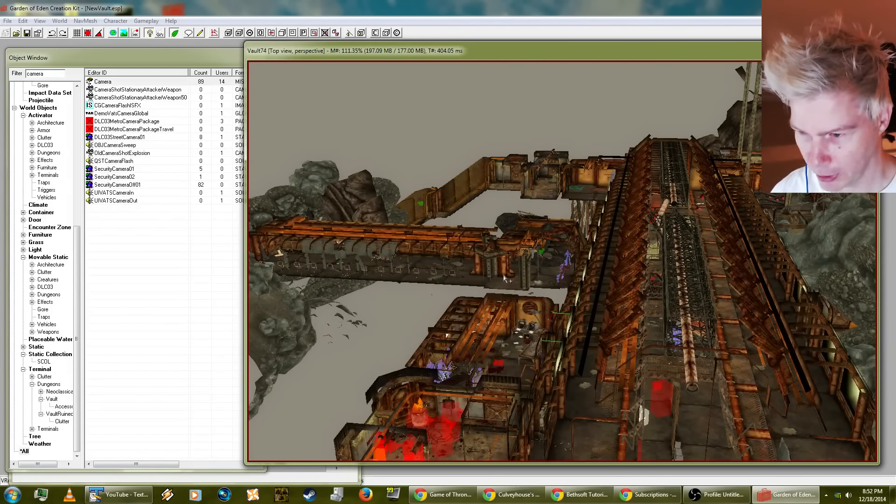
{"action": "middle_click_drag", "start_coordinate": [690, 375], "coordinate": [633, 315], "text": "shift"}
{"action": "scroll", "coordinate": [704, 358], "scroll_direction": "up", "scroll_amount": 6}
{"action": "scroll", "coordinate": [602, 350], "scroll_direction": "down", "scroll_amount": 5}
{"action": "scroll", "coordinate": [602, 351], "scroll_direction": "up", "scroll_amount": 5}
{"action": "scroll", "coordinate": [632, 319], "scroll_direction": "down", "scroll_amount": 4}
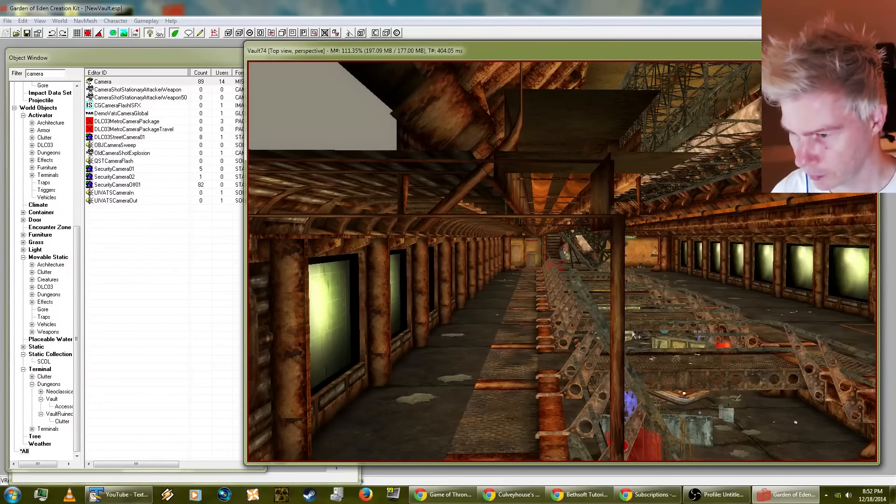
{"action": "scroll", "coordinate": [573, 275], "scroll_direction": "up", "scroll_amount": 3}
{"action": "scroll", "coordinate": [570, 273], "scroll_direction": "up", "scroll_amount": 2}
{"action": "scroll", "coordinate": [501, 233], "scroll_direction": "up", "scroll_amount": 6}
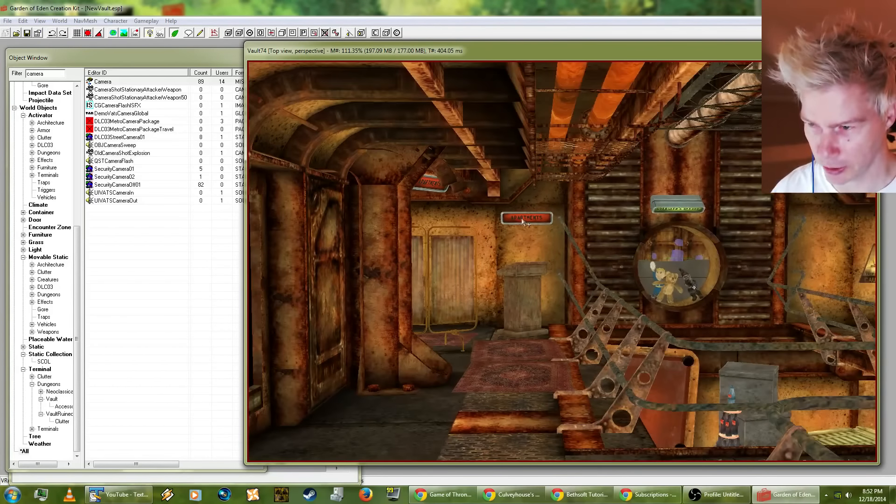
Step: Examine the Apartments sign from several angles, along with the hall's wall screens, railings and the ceiling girders and pipes
{"action": "scroll", "coordinate": [523, 218], "scroll_direction": "up", "scroll_amount": 5}
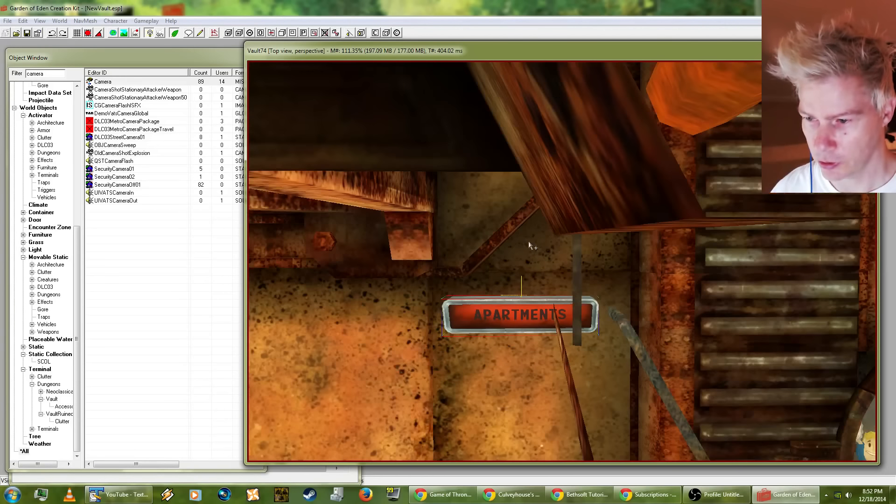
{"action": "middle_click_drag", "start_coordinate": [527, 256], "coordinate": [418, 266], "text": "shift"}
{"action": "scroll", "coordinate": [430, 333], "scroll_direction": "down", "scroll_amount": 3}
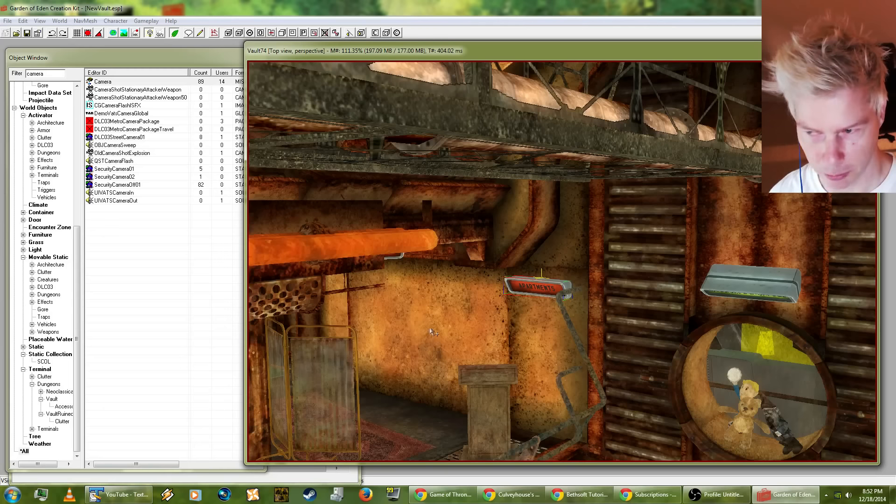
{"action": "middle_click_drag", "start_coordinate": [430, 333], "coordinate": [522, 317], "text": "shift"}
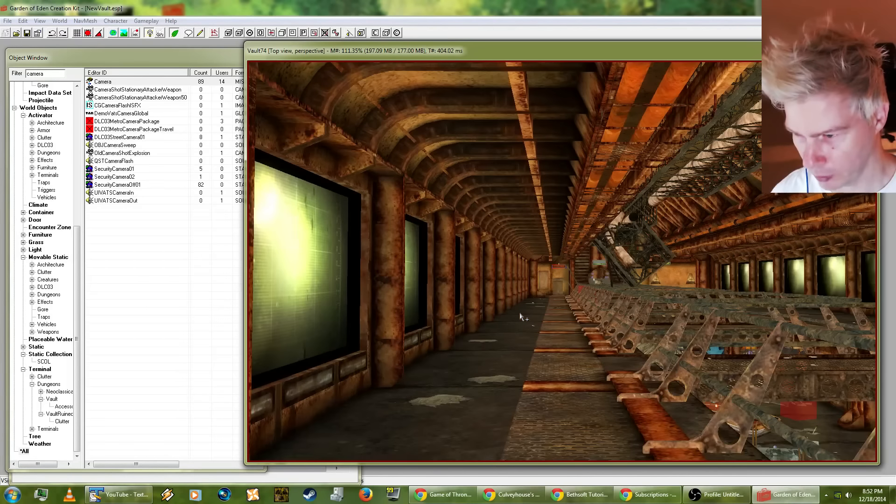
{"action": "key", "text": "t"}
{"action": "scroll", "coordinate": [522, 317], "scroll_direction": "down", "scroll_amount": 3}
{"action": "scroll", "coordinate": [537, 311], "scroll_direction": "up", "scroll_amount": 10}
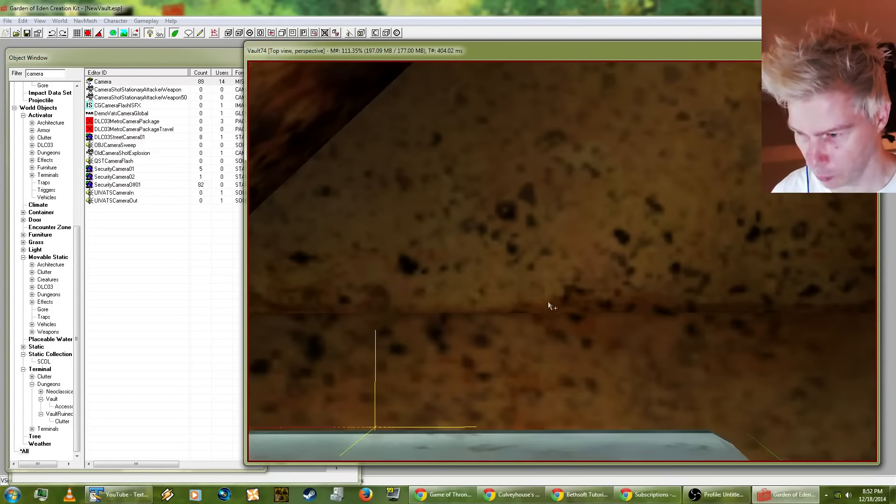
{"action": "scroll", "coordinate": [548, 302], "scroll_direction": "down", "scroll_amount": 5}
{"action": "middle_click_drag", "start_coordinate": [548, 302], "coordinate": [509, 326], "text": "shift"}
{"action": "scroll", "coordinate": [510, 326], "scroll_direction": "down", "scroll_amount": 4}
{"action": "scroll", "coordinate": [507, 317], "scroll_direction": "down", "scroll_amount": 3}
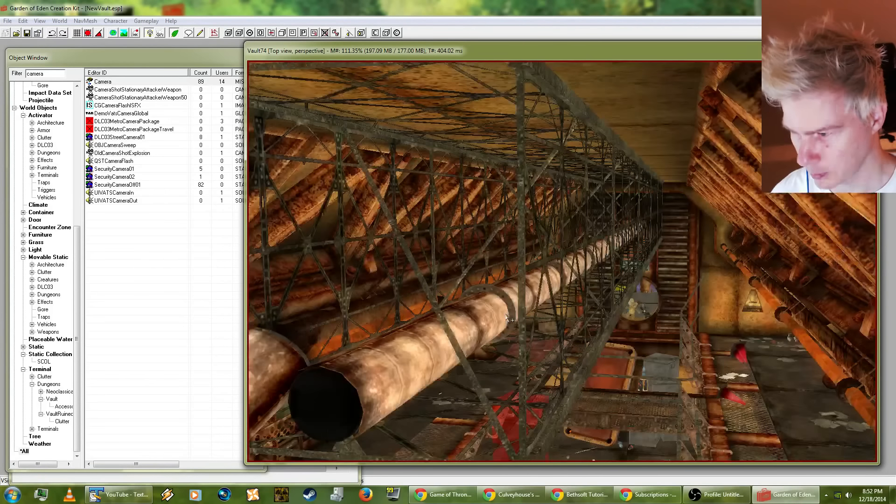
Step: Examine the end wall of the main hall, including the Apartments and Overseer's Office signs and the round window
{"action": "scroll", "coordinate": [508, 317], "scroll_direction": "down", "scroll_amount": 5}
{"action": "scroll", "coordinate": [549, 306], "scroll_direction": "up", "scroll_amount": 5}
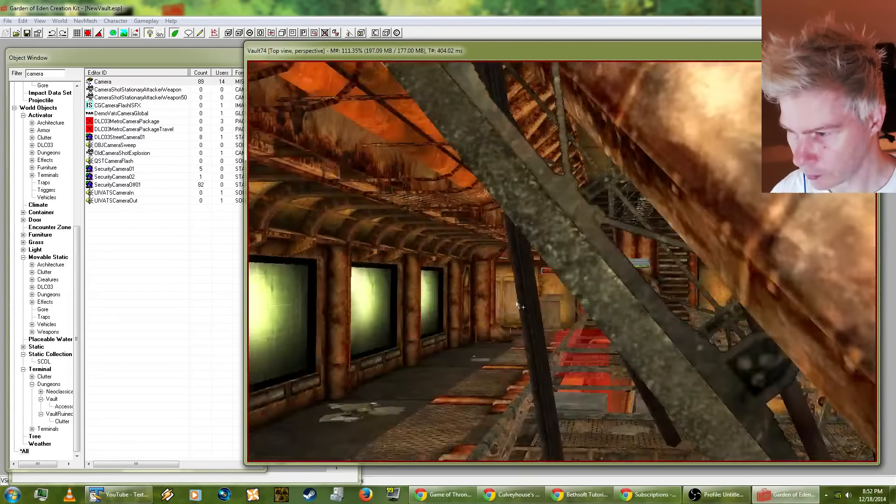
{"action": "scroll", "coordinate": [551, 306], "scroll_direction": "up", "scroll_amount": 5}
{"action": "scroll", "coordinate": [627, 277], "scroll_direction": "down", "scroll_amount": 2}
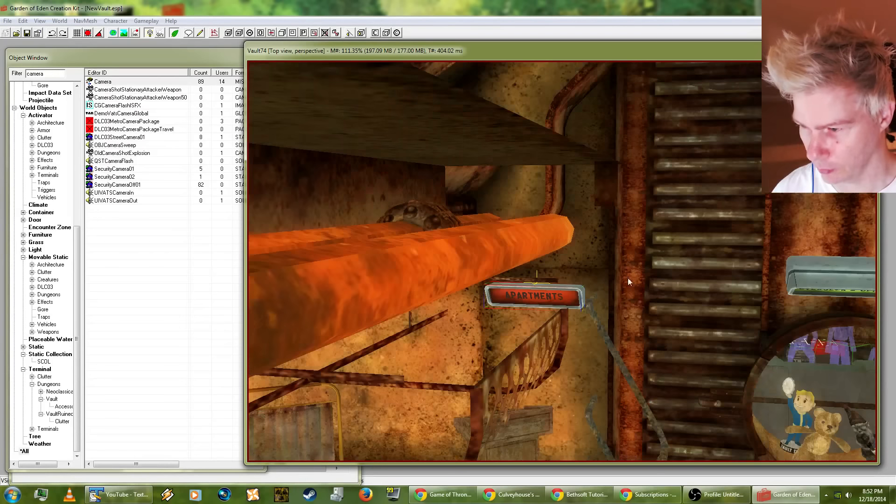
{"action": "middle_click_drag", "start_coordinate": [627, 276], "coordinate": [633, 181]}
{"action": "scroll", "coordinate": [633, 182], "scroll_direction": "down", "scroll_amount": 5}
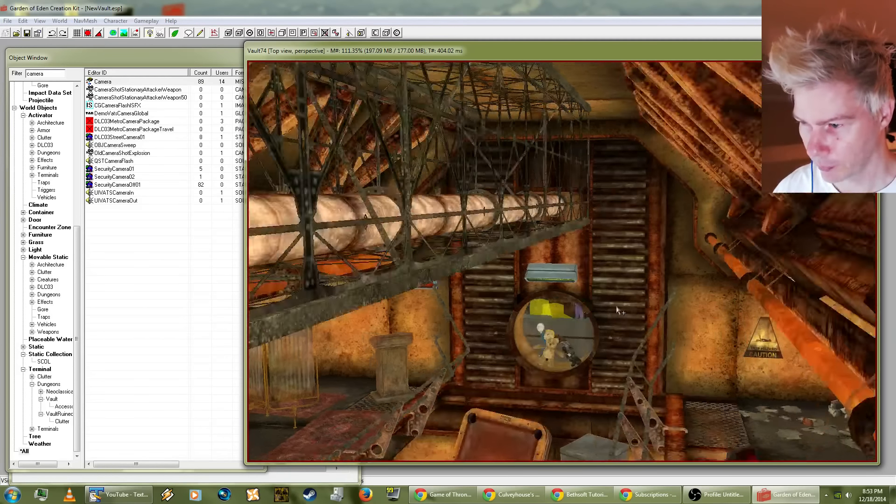
{"action": "middle_click_drag", "start_coordinate": [617, 310], "coordinate": [519, 355], "text": "shift"}
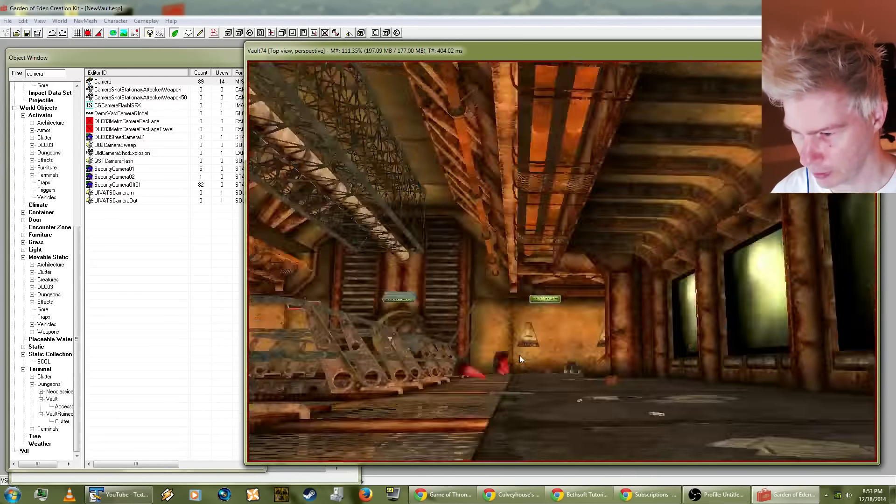
Step: Examine the vault from outside, then the overseer's control room from above, including its consoles, ceiling pipes and rear wall
{"action": "scroll", "coordinate": [522, 359], "scroll_direction": "down", "scroll_amount": 8}
{"action": "scroll", "coordinate": [529, 377], "scroll_direction": "up", "scroll_amount": 10}
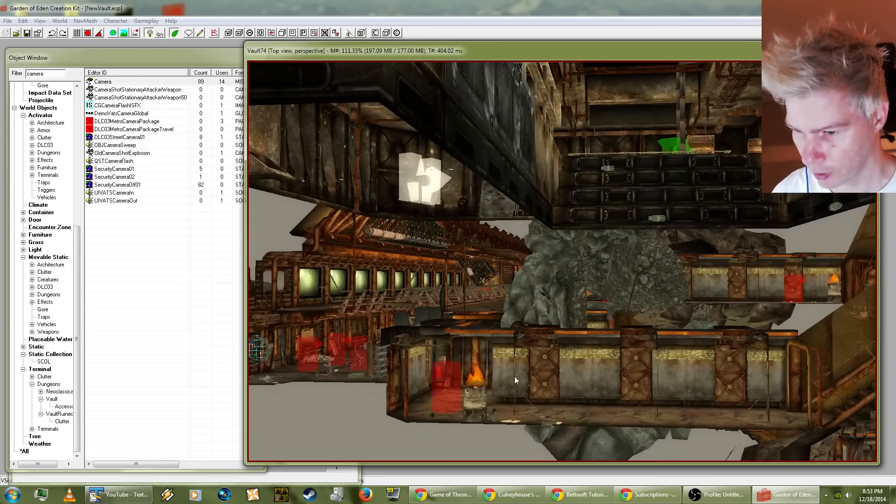
{"action": "scroll", "coordinate": [515, 380], "scroll_direction": "down", "scroll_amount": 8}
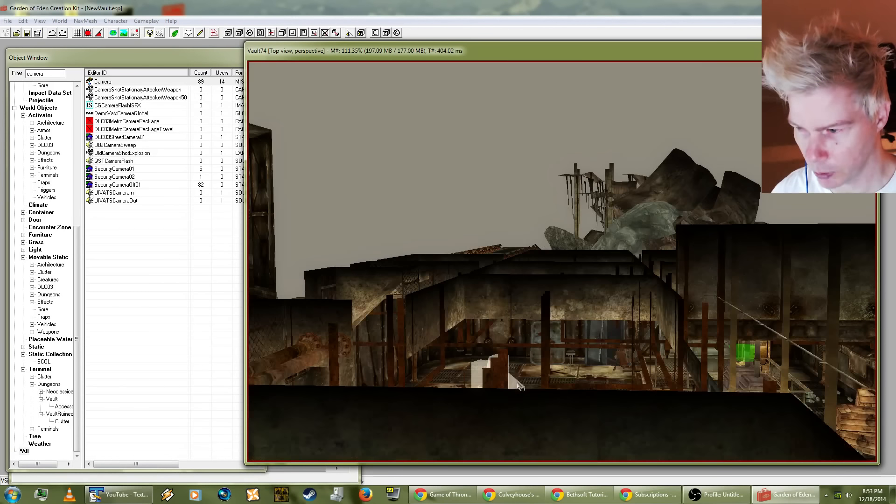
{"action": "scroll", "coordinate": [522, 396], "scroll_direction": "up", "scroll_amount": 4}
{"action": "scroll", "coordinate": [521, 398], "scroll_direction": "up", "scroll_amount": 10}
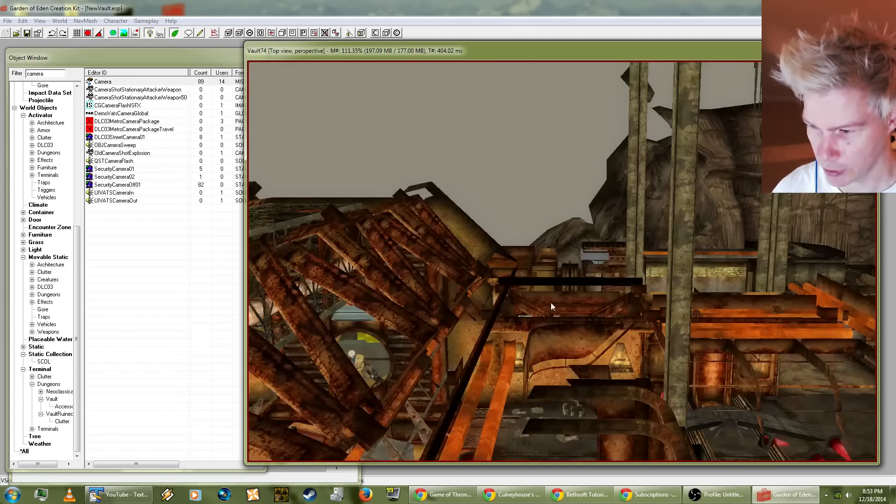
{"action": "scroll", "coordinate": [664, 298], "scroll_direction": "up", "scroll_amount": 10}
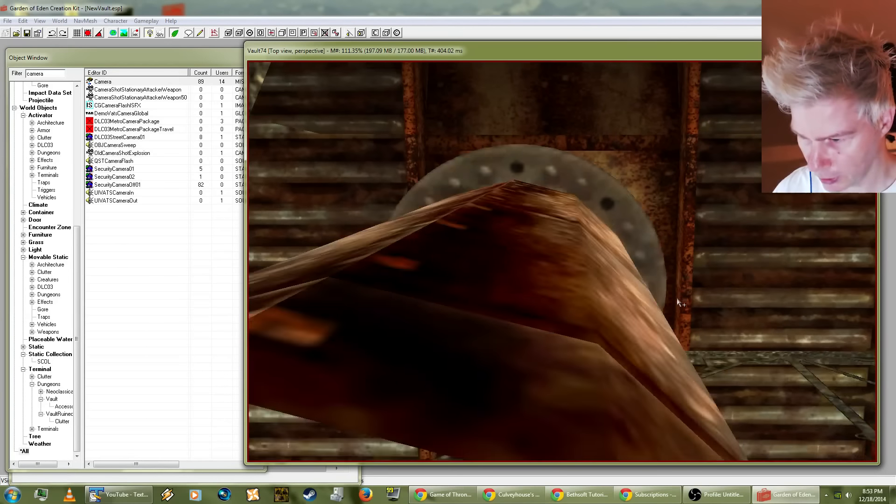
{"action": "scroll", "coordinate": [622, 284], "scroll_direction": "down", "scroll_amount": 10}
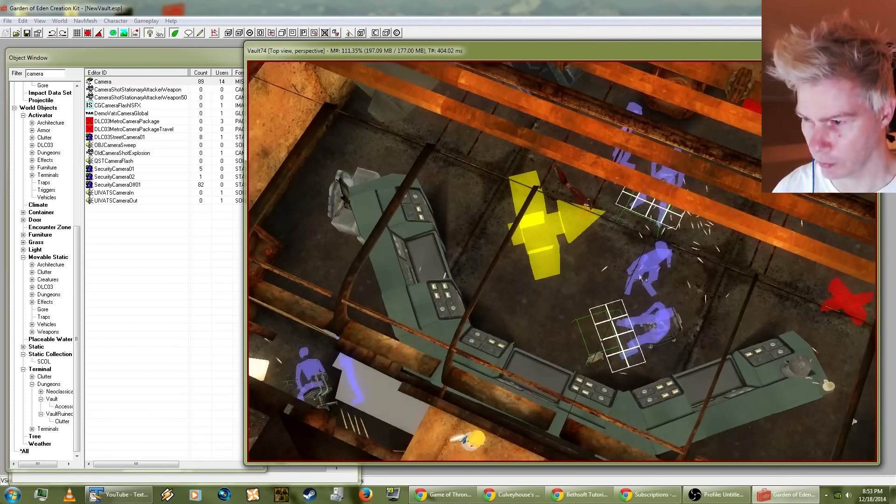
{"action": "scroll", "coordinate": [623, 332], "scroll_direction": "up", "scroll_amount": 6}
{"action": "middle_click_drag", "start_coordinate": [671, 306], "coordinate": [619, 318]}
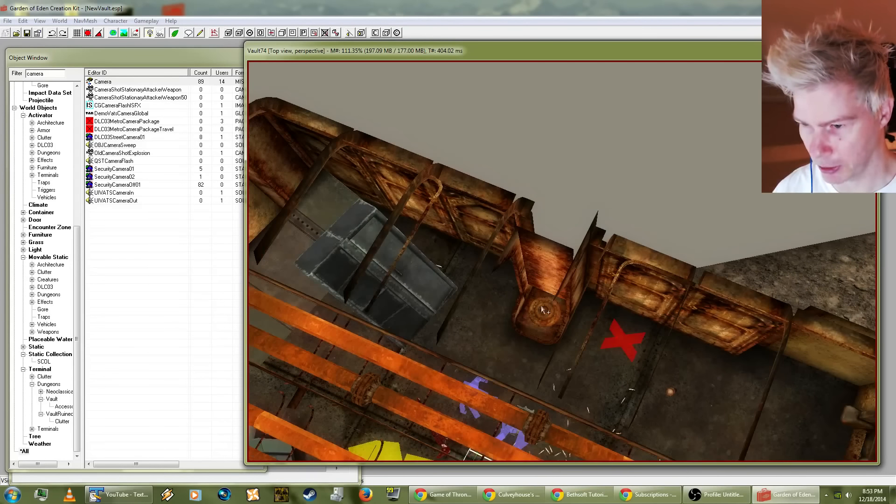
{"action": "scroll", "coordinate": [496, 144], "scroll_direction": "up", "scroll_amount": 10}
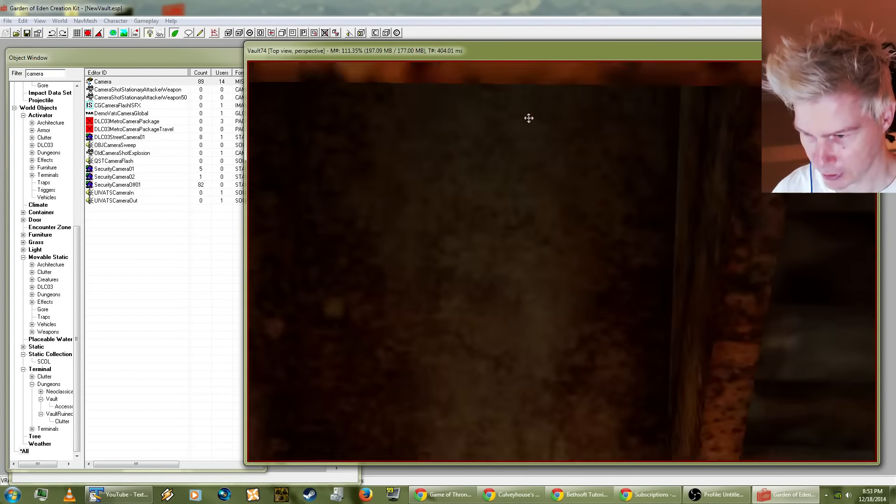
{"action": "scroll", "coordinate": [530, 118], "scroll_direction": "down", "scroll_amount": 8}
{"action": "middle_click_drag", "start_coordinate": [500, 151], "coordinate": [549, 180], "text": "shift"}
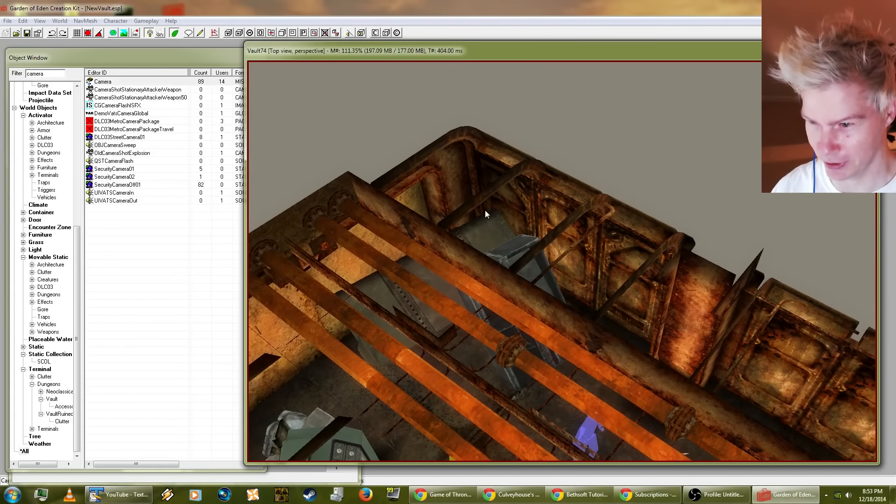
{"action": "middle_click_drag", "start_coordinate": [485, 210], "coordinate": [534, 260], "text": "shift"}
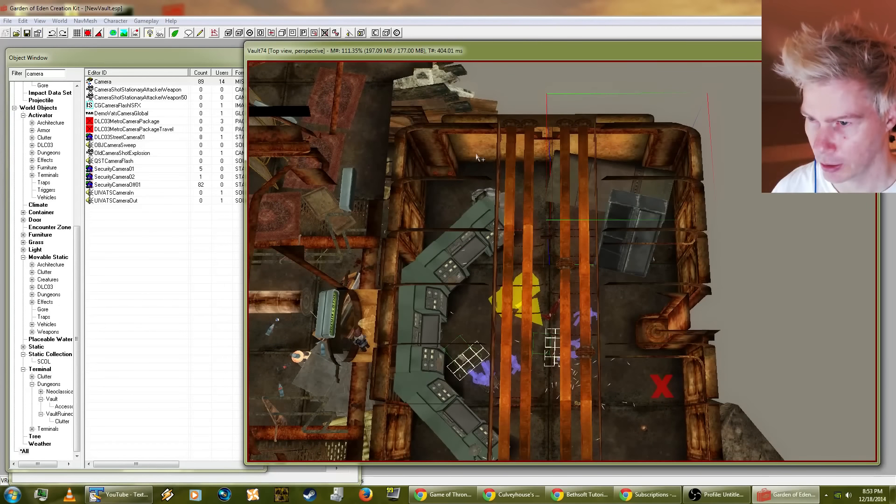
Step: Select the control room's corner piece VRmWallEndCorInLR01 near the console end and replace it with VRmWallEndCorInExSmLR02, selection only
{"action": "middle_click_drag", "start_coordinate": [477, 151], "coordinate": [570, 100], "text": "shift"}
{"action": "scroll", "coordinate": [589, 143], "scroll_direction": "up", "scroll_amount": 5}
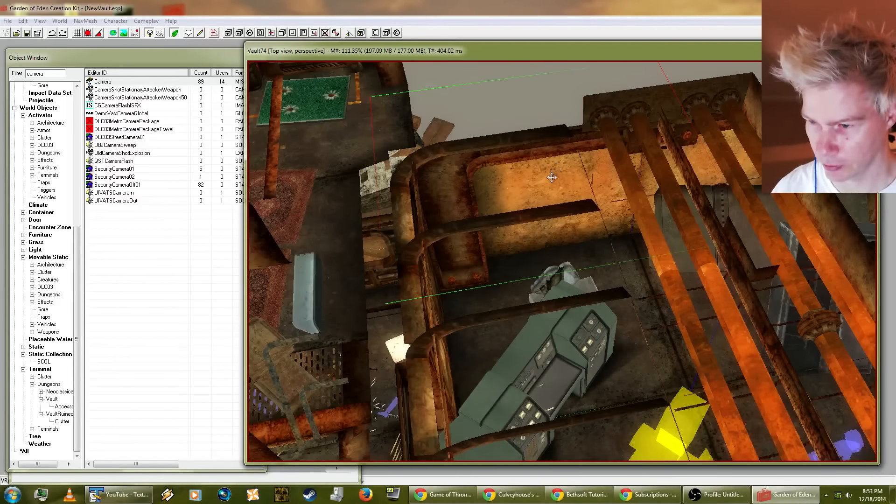
{"action": "middle_click_drag", "start_coordinate": [552, 177], "coordinate": [524, 234], "text": "shift"}
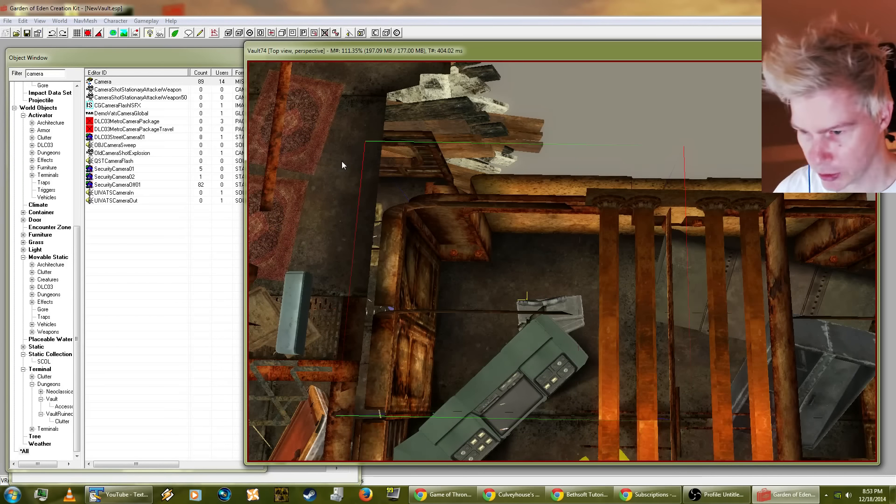
{"action": "key", "text": "ctrl+f"}
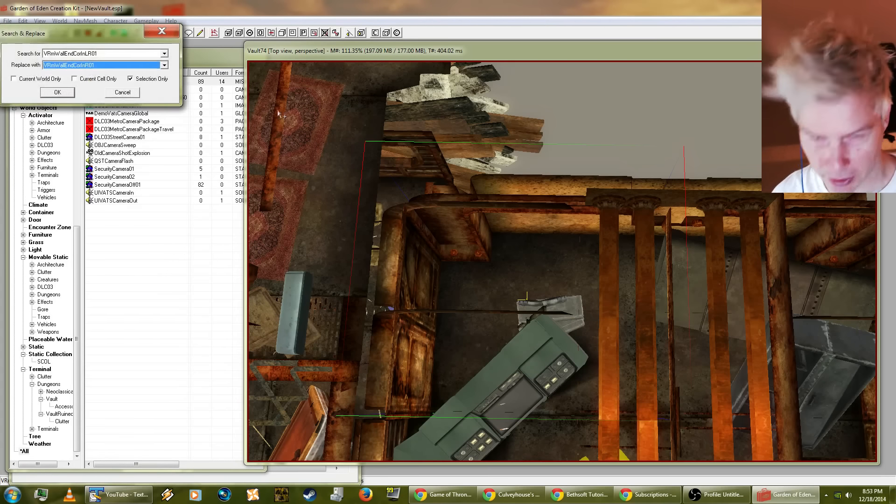
{"action": "left_click", "coordinate": [86, 66]}
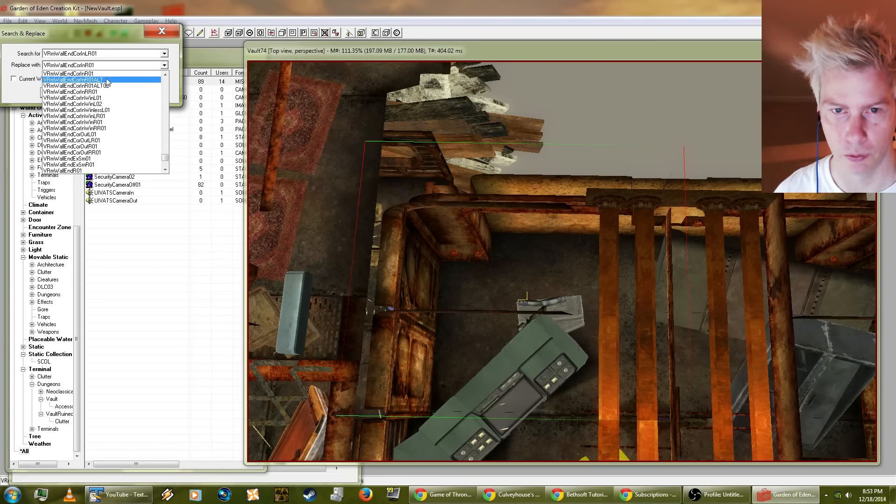
{"action": "scroll", "coordinate": [105, 96], "scroll_direction": "up", "scroll_amount": 2}
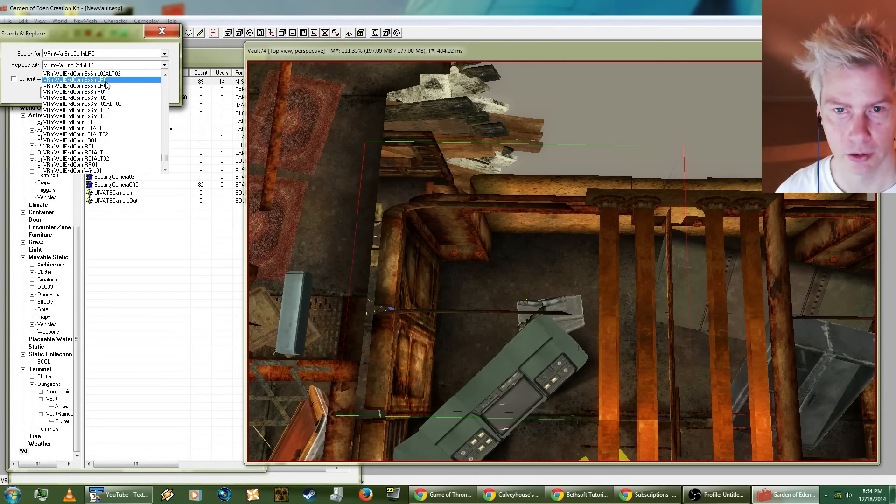
{"action": "left_click", "coordinate": [106, 86]}
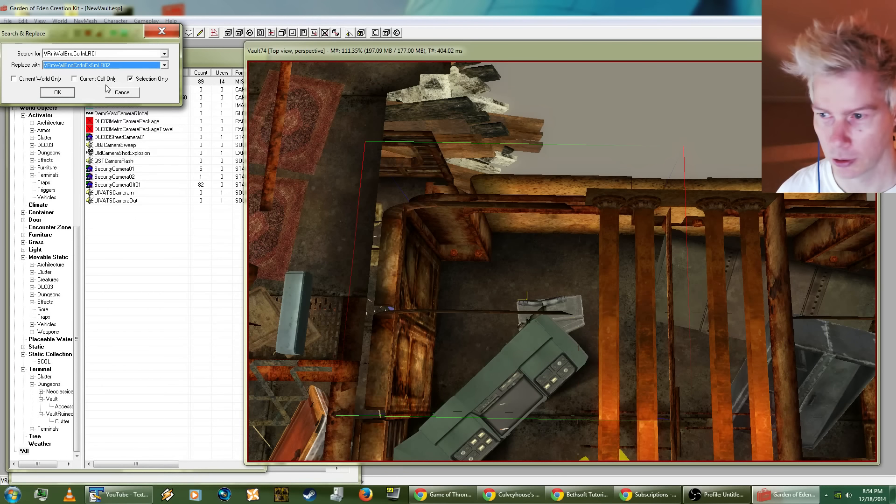
{"action": "left_click", "coordinate": [57, 92]}
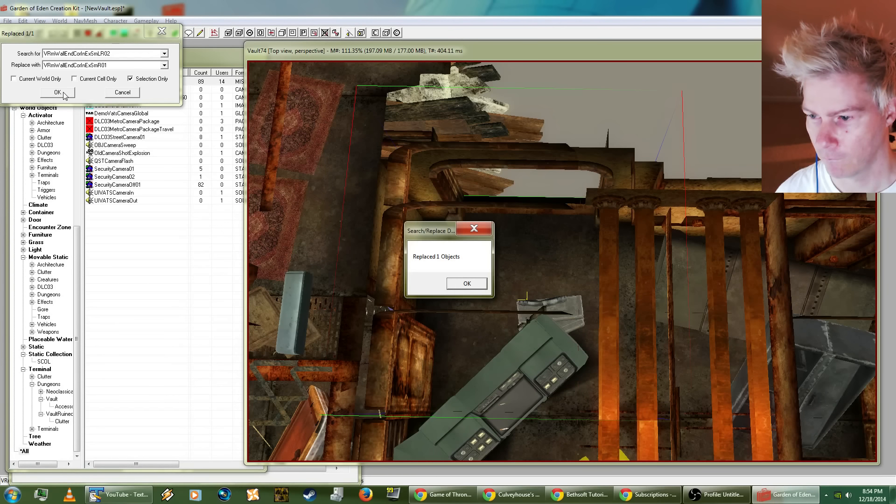
{"action": "left_click", "coordinate": [456, 284]}
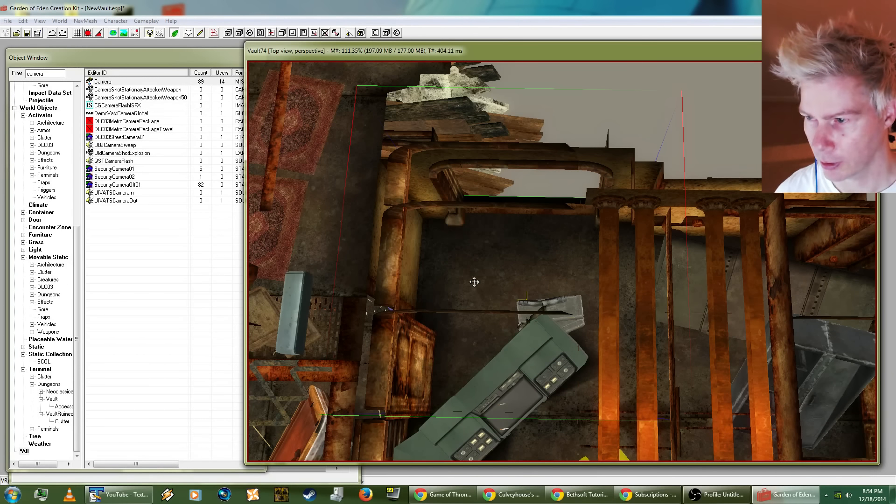
{"action": "middle_click_drag", "start_coordinate": [485, 284], "coordinate": [245, 213], "text": "shift"}
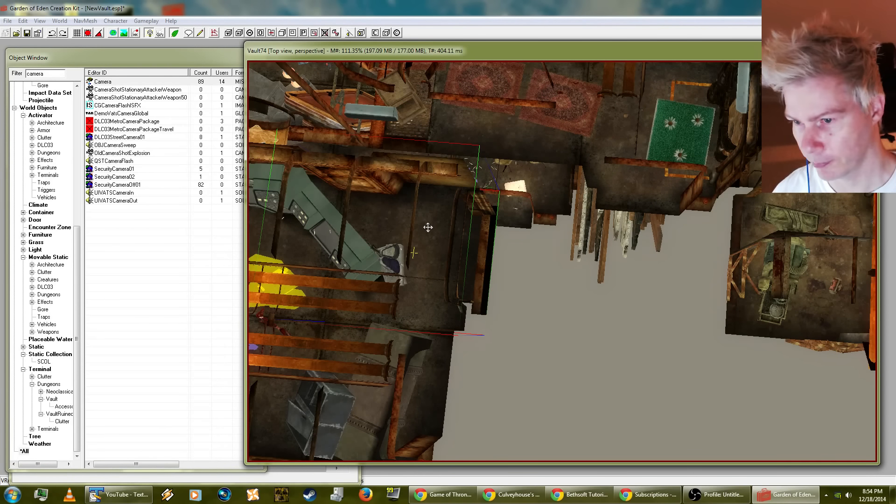
{"action": "left_click_drag", "start_coordinate": [435, 227], "coordinate": [530, 222]}
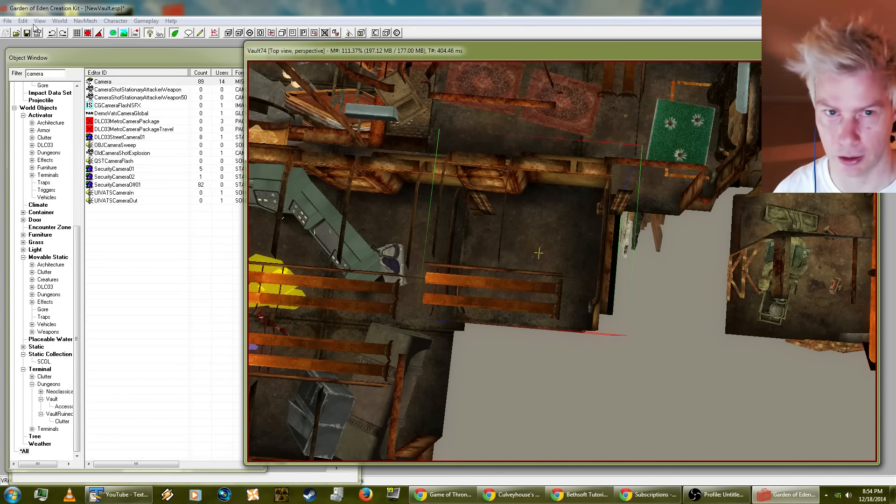
{"action": "left_click", "coordinate": [22, 21]}
{"action": "left_click", "coordinate": [26, 33]}
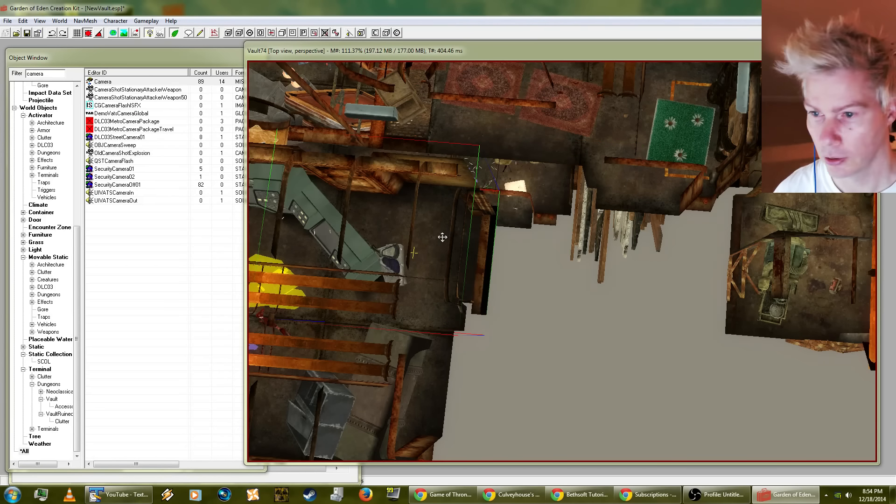
Step: Place a copy of the VRmWallEndCorInExSmLR02 corner piece just beyond the control room's console end
{"action": "left_click_drag", "start_coordinate": [468, 237], "coordinate": [559, 240]}
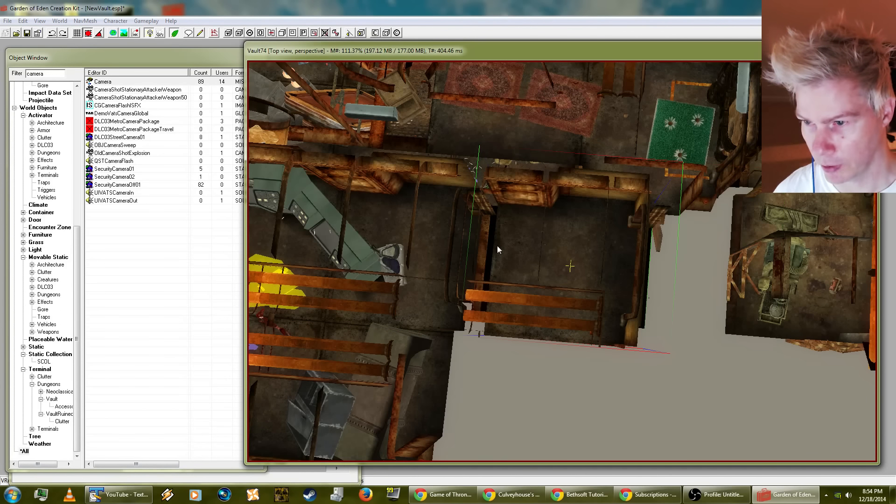
{"action": "middle_click_drag", "start_coordinate": [497, 246], "coordinate": [552, 233], "text": "shift"}
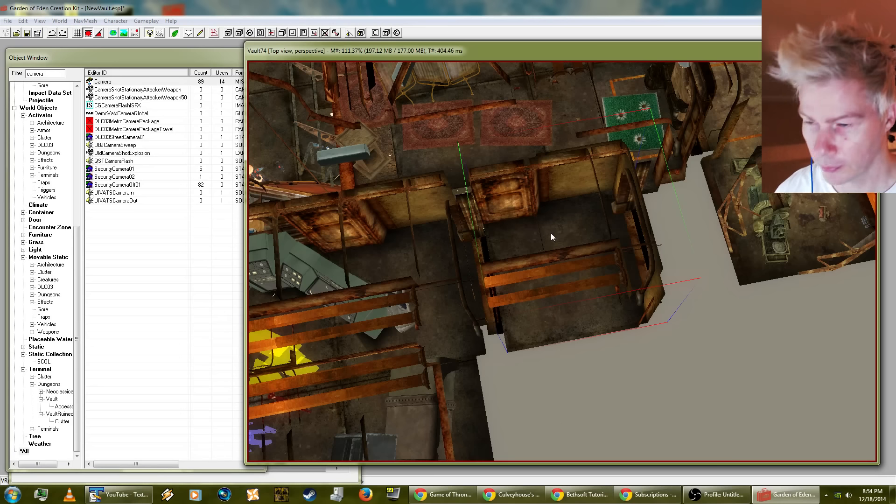
Step: Replace the added VRmWallEndCorInExSmLR02 corner piece with VRmWallEndCorInLR01, selection only
{"action": "key", "text": "ctrl+f"}
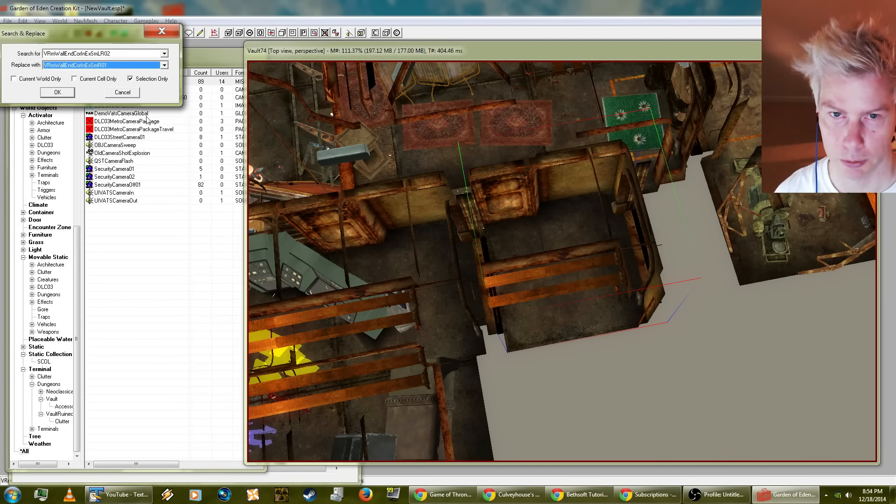
{"action": "left_click", "coordinate": [114, 68]}
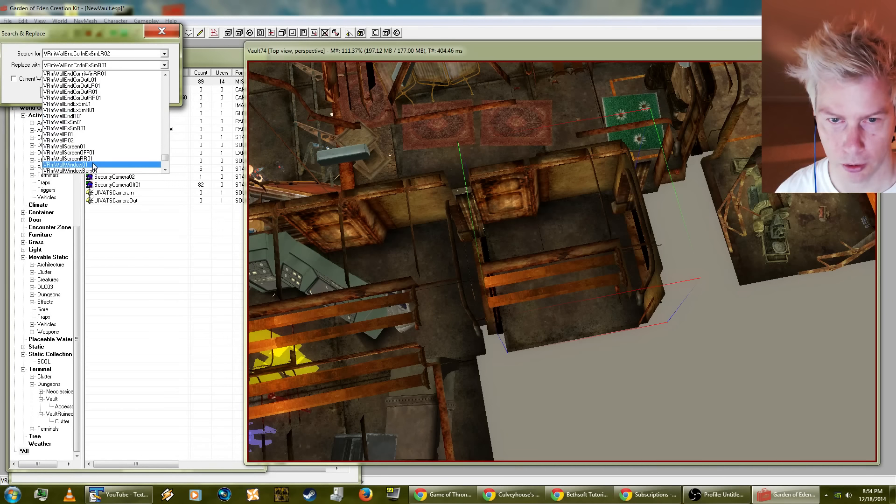
{"action": "scroll", "coordinate": [105, 120], "scroll_direction": "up", "scroll_amount": 4}
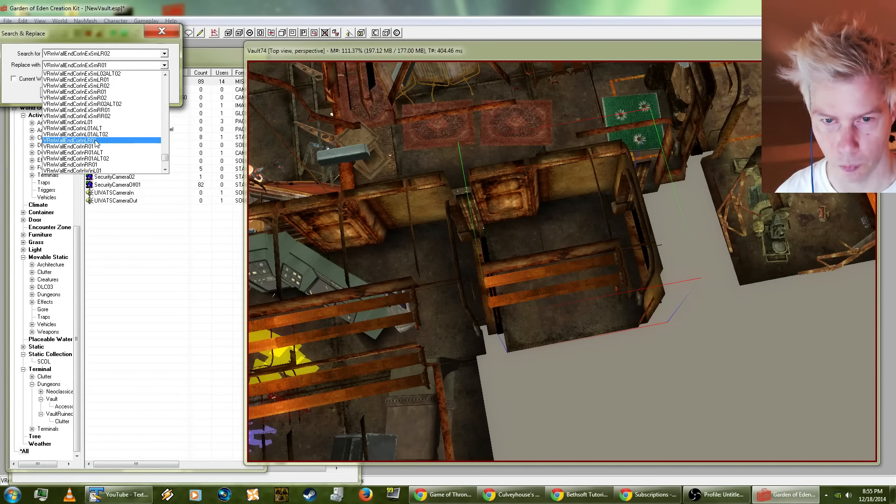
{"action": "left_click", "coordinate": [95, 140]}
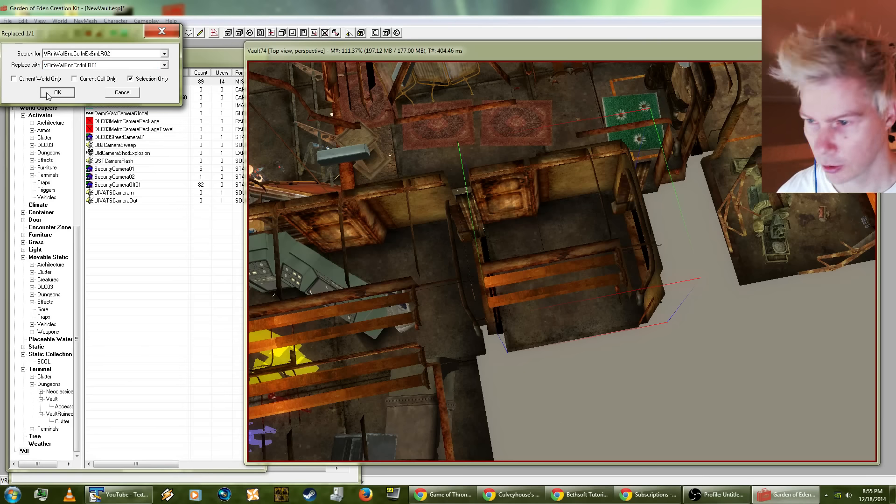
{"action": "key", "text": "Return"}
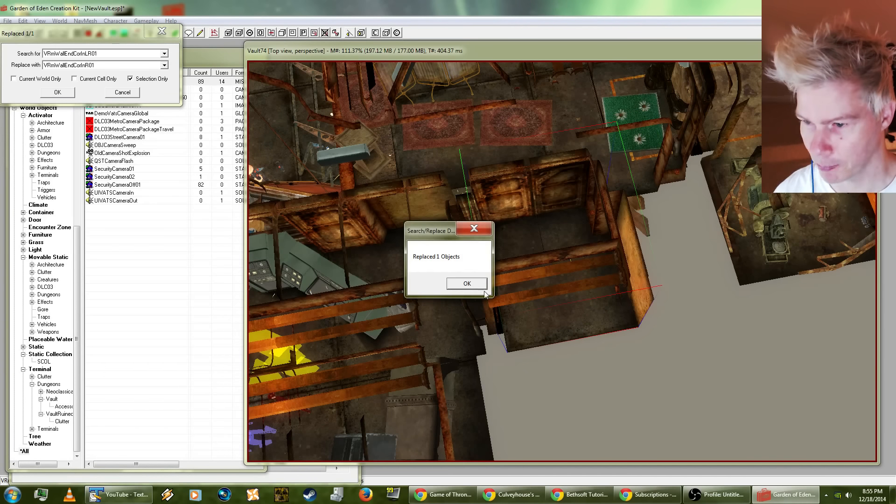
{"action": "left_click", "coordinate": [465, 287]}
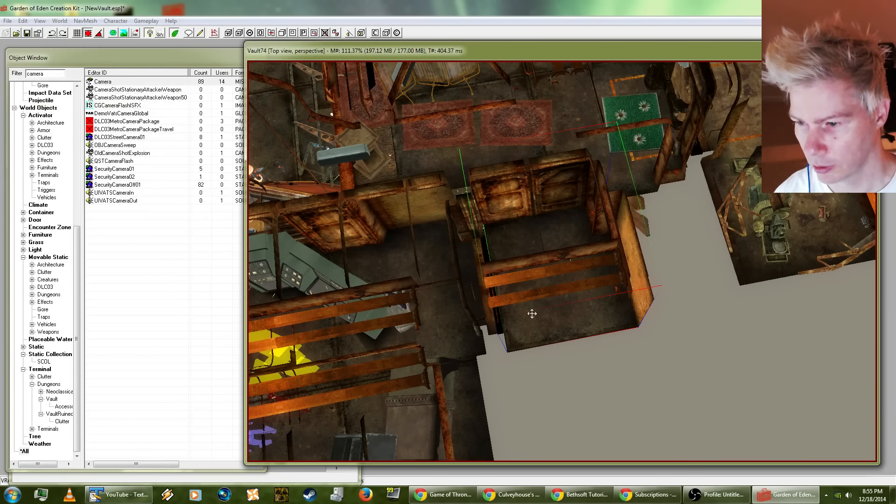
Step: Swap the added VRmWallEndCorInLR01 corner piece back to VRmWallEndCorInExSmLR02, selection only
{"action": "middle_click_drag", "start_coordinate": [531, 314], "coordinate": [288, 330], "text": "shift"}
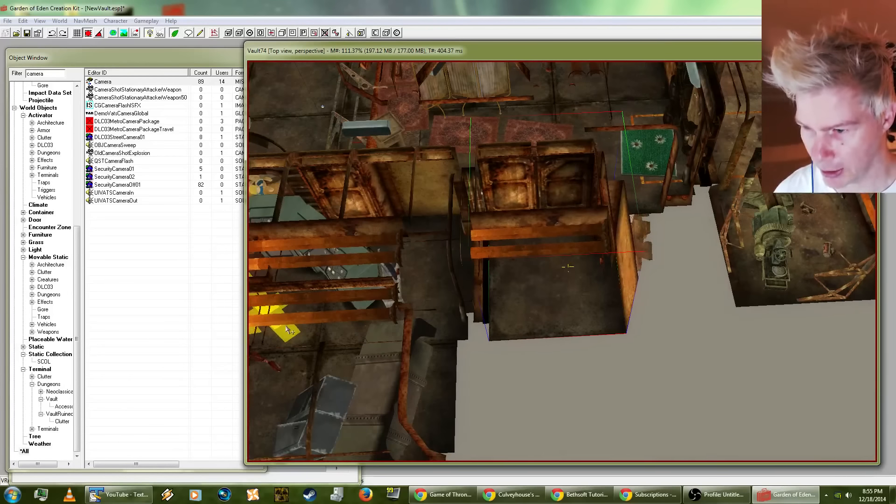
{"action": "middle_click_drag", "start_coordinate": [428, 289], "coordinate": [544, 239], "text": "shift"}
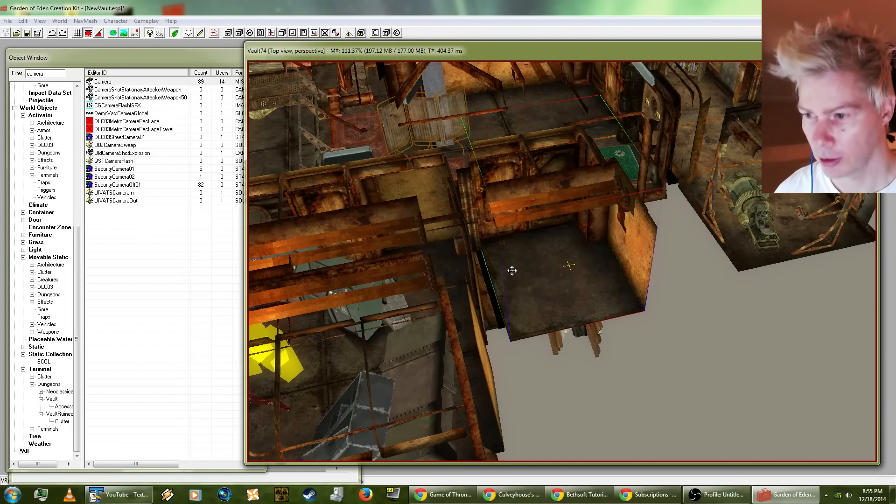
{"action": "key", "text": "ctrl+f"}
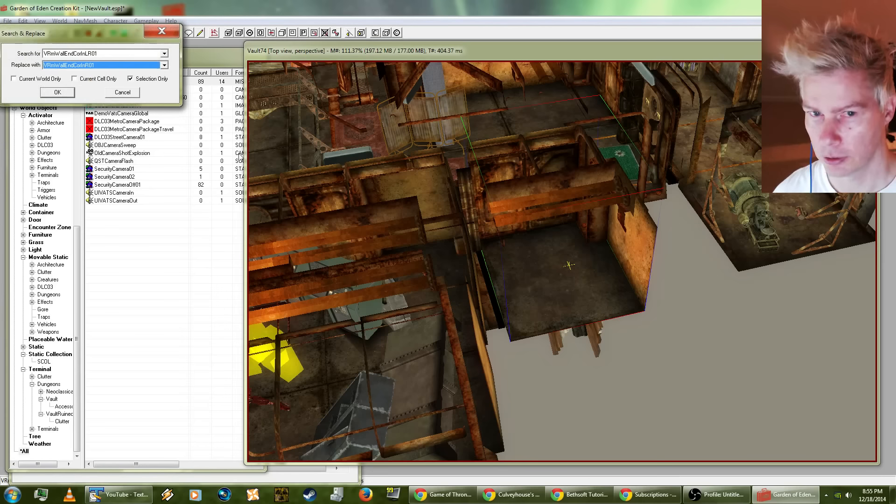
{"action": "left_click", "coordinate": [105, 66]}
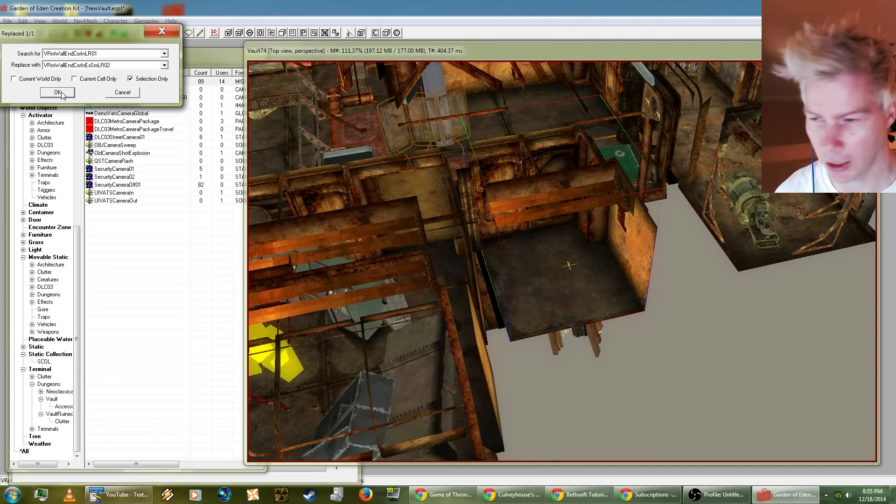
{"action": "left_click", "coordinate": [58, 92]}
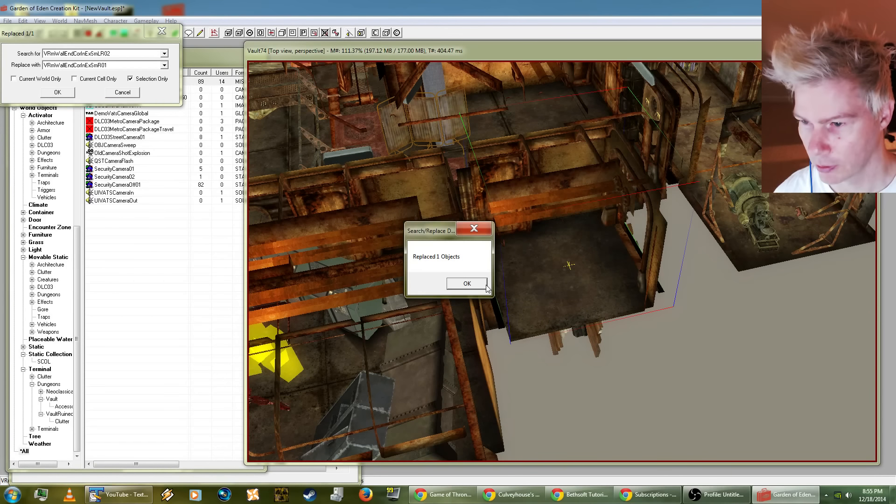
{"action": "left_click", "coordinate": [481, 284]}
Step: Try rotating the added corner piece freely about its vertical axis and undo the rotation
{"action": "middle_click_drag", "start_coordinate": [531, 253], "coordinate": [537, 302], "text": "shift"}
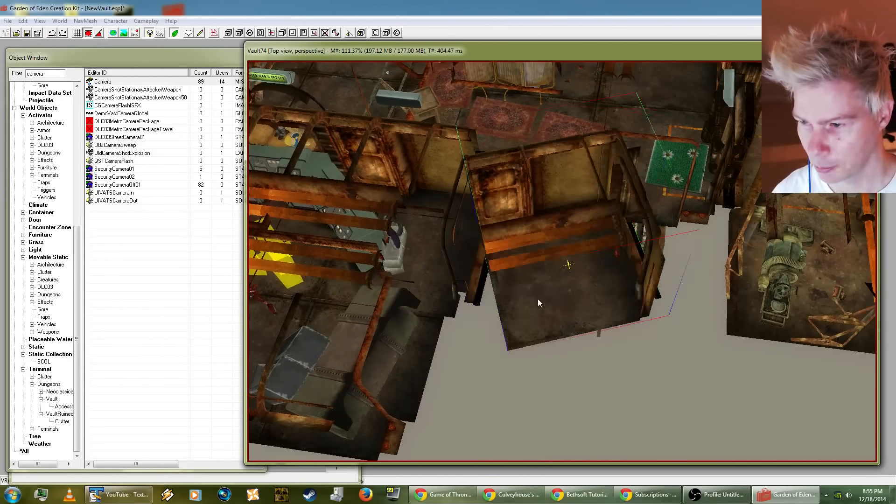
{"action": "right_click_drag", "start_coordinate": [537, 302], "coordinate": [404, 226]}
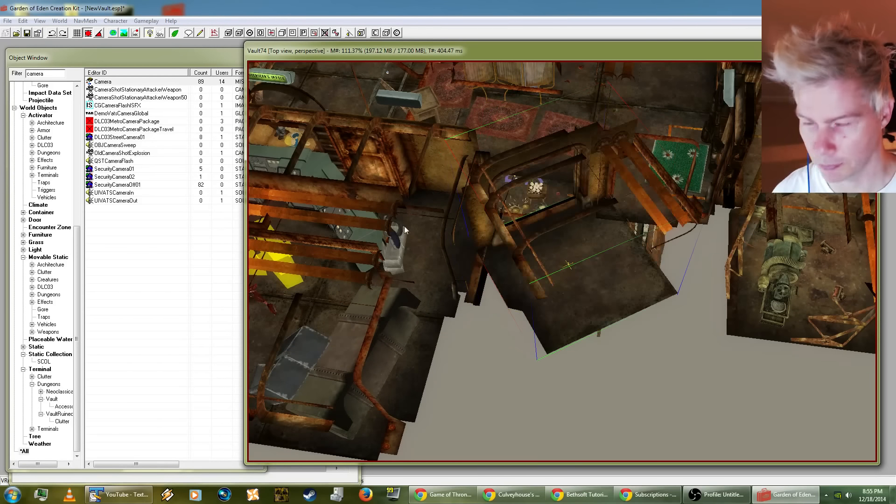
{"action": "left_click", "coordinate": [23, 21]}
{"action": "left_click", "coordinate": [74, 37]}
{"action": "key", "text": "ctrl+z"}
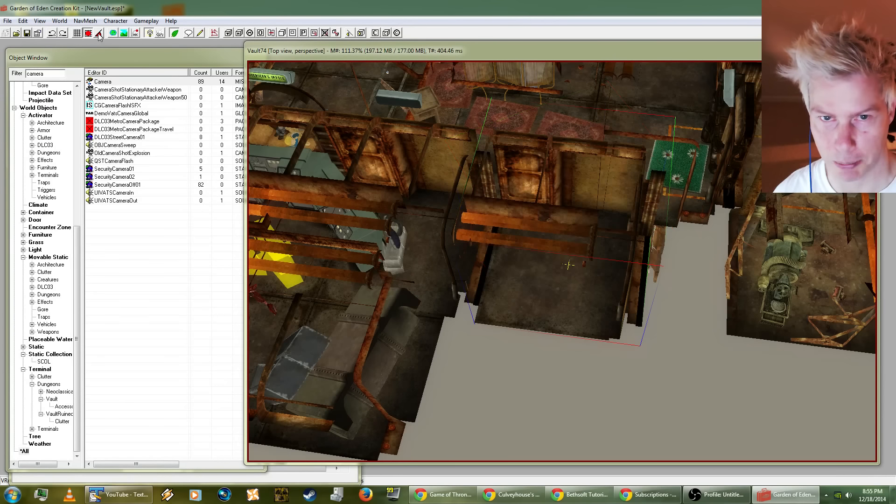
Step: Turn the added corner piece around in place so its ceiling beams lie toward the carpeted room
{"action": "right_click_drag", "start_coordinate": [520, 293], "coordinate": [593, 306]}
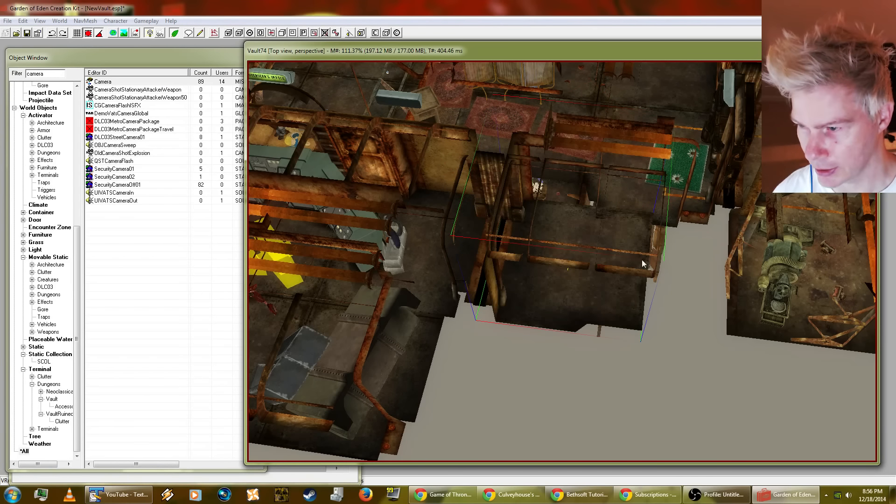
{"action": "middle_click_drag", "start_coordinate": [564, 299], "coordinate": [678, 152], "text": "shift"}
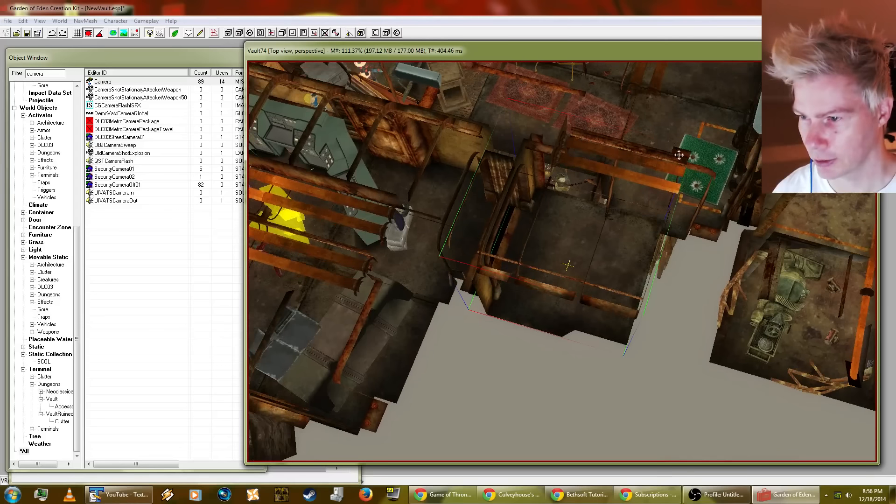
{"action": "middle_click_drag", "start_coordinate": [641, 189], "coordinate": [612, 221], "text": "shift"}
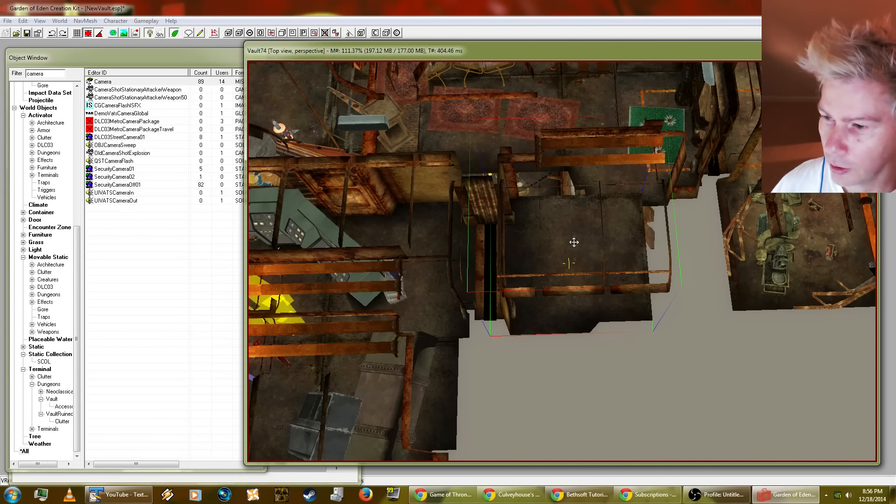
Step: Replace the turned VRmWallEndCorInExSmLR02 corner piece with VRmWallEndCorInExSmRR02, selection only
{"action": "key", "text": "ctrl+f"}
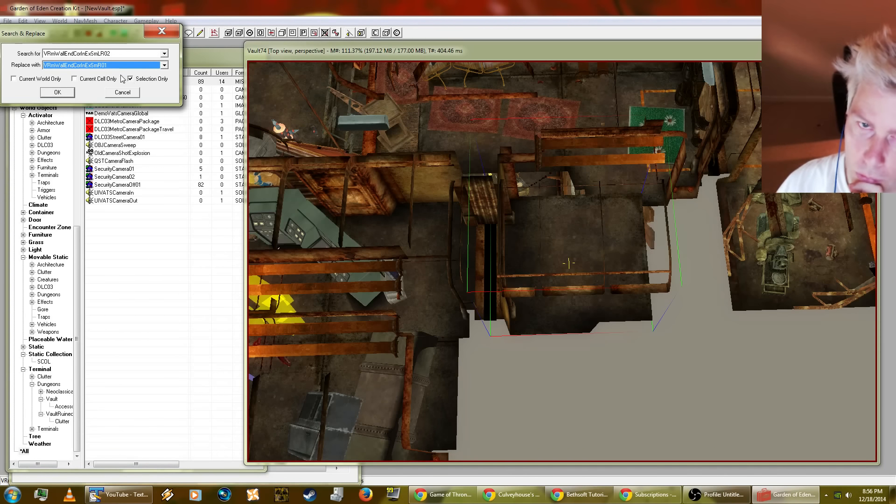
{"action": "left_click", "coordinate": [116, 66]}
{"action": "scroll", "coordinate": [118, 100], "scroll_direction": "up", "scroll_amount": 1}
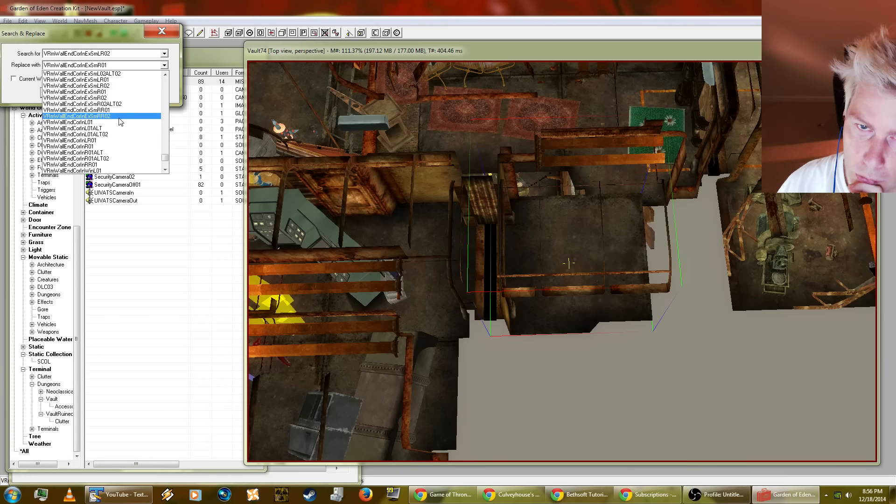
{"action": "left_click", "coordinate": [119, 116]}
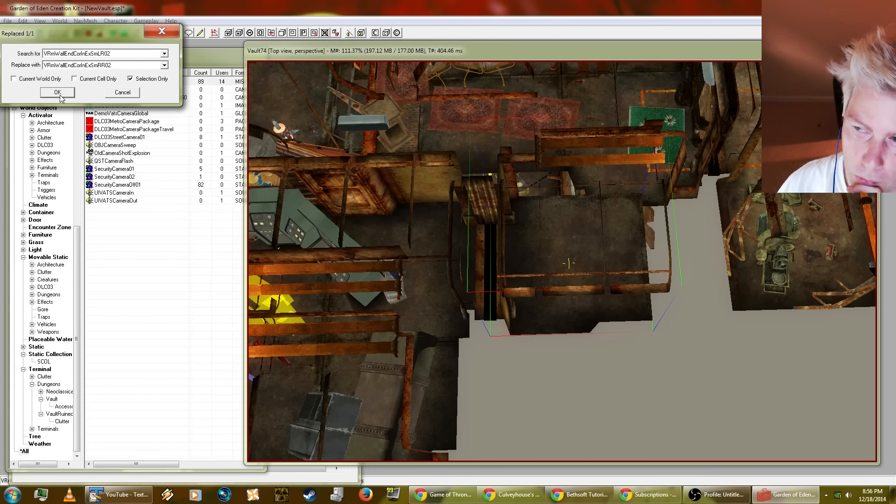
{"action": "left_click", "coordinate": [59, 95]}
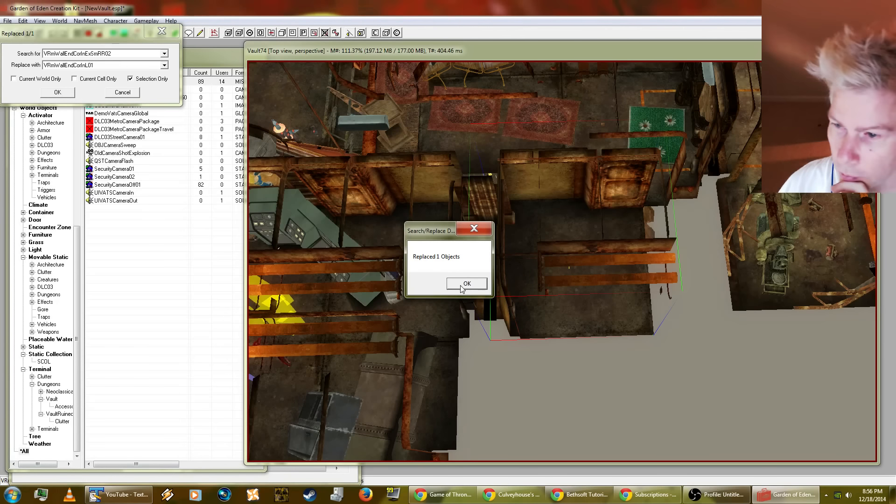
{"action": "left_click", "coordinate": [466, 283]}
Step: Check the added corner piece's reference properties, including its base object, position and rotation, without changing them
{"action": "middle_click_drag", "start_coordinate": [568, 299], "coordinate": [447, 196], "text": "shift"}
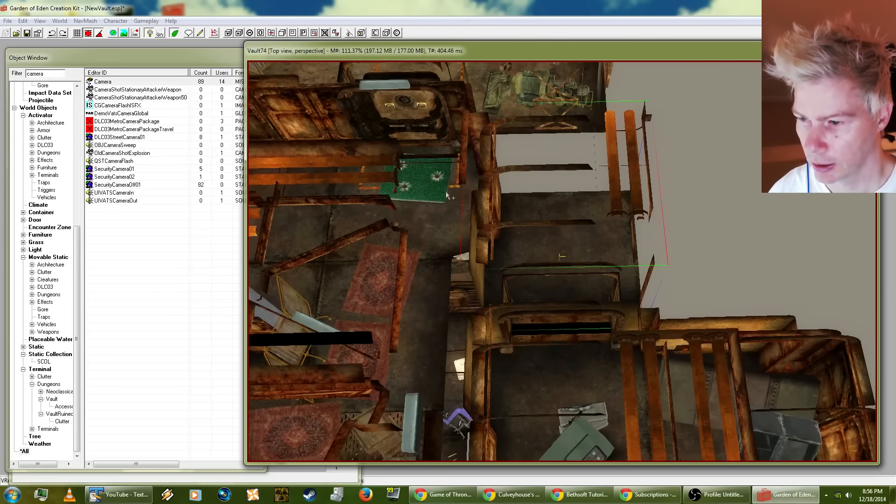
{"action": "double_click", "coordinate": [552, 237]}
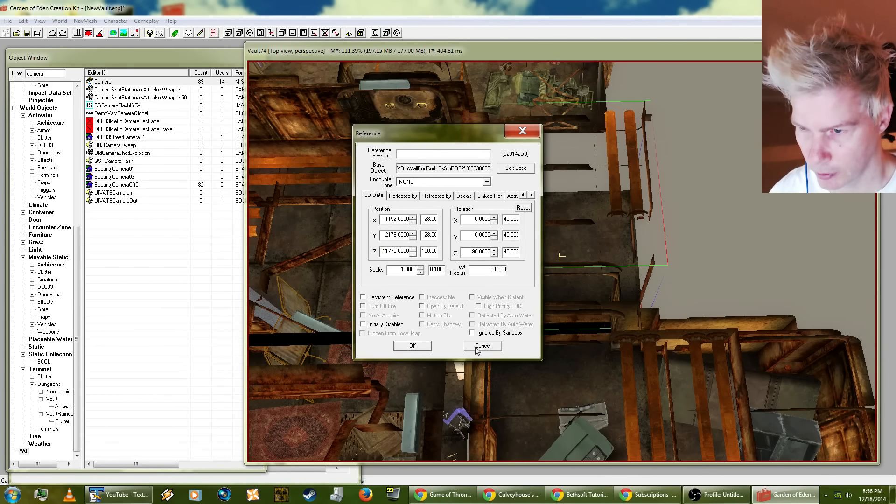
{"action": "left_click", "coordinate": [483, 346]}
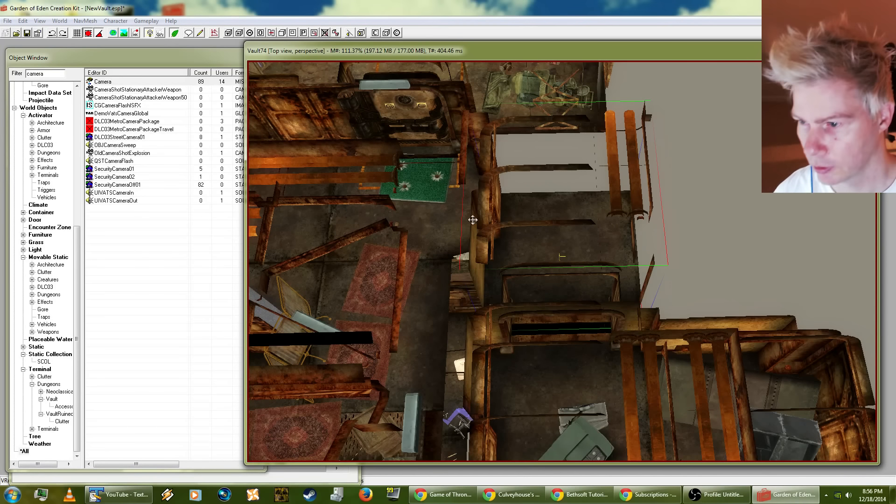
Step: Replace the selected VRmWallEndCorInExSmRR02 corner piece with VRmWallEndCorInExSmLR01, selection only
{"action": "key", "text": "ctrl+f"}
{"action": "left_click", "coordinate": [101, 68]}
{"action": "scroll", "coordinate": [101, 70], "scroll_direction": "up", "scroll_amount": 2}
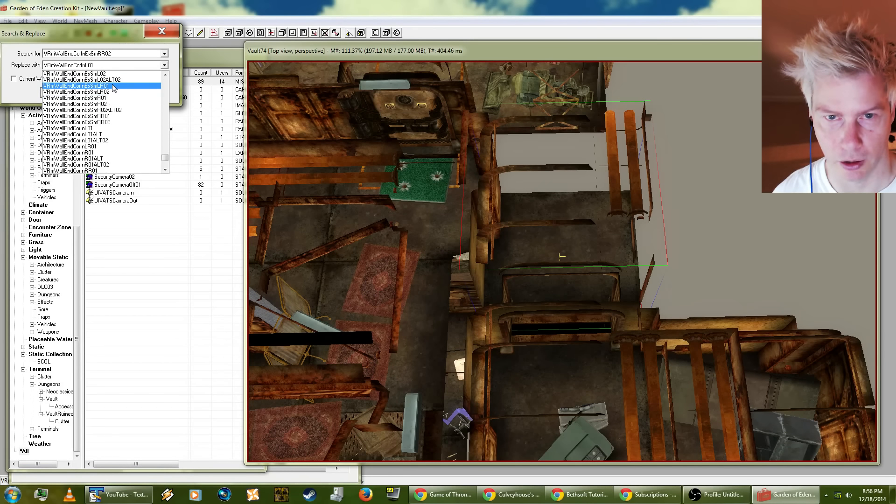
{"action": "left_click", "coordinate": [114, 87]}
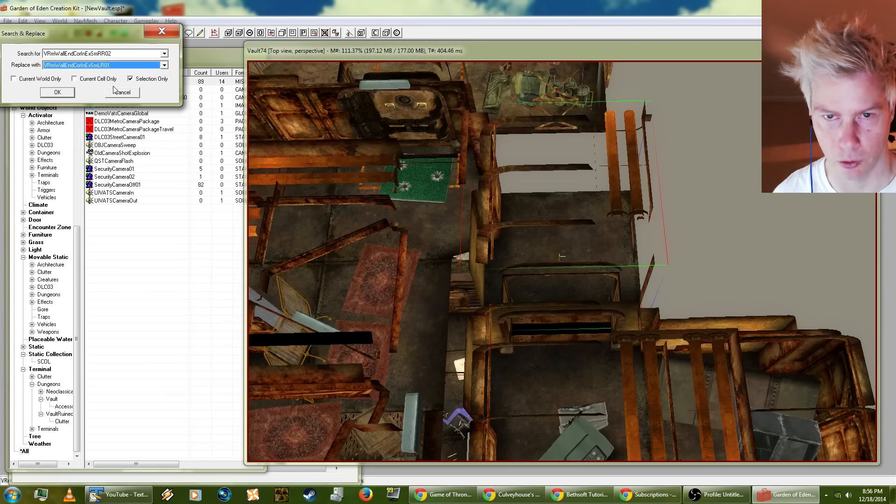
{"action": "left_click", "coordinate": [70, 93]}
{"action": "left_click", "coordinate": [466, 284]}
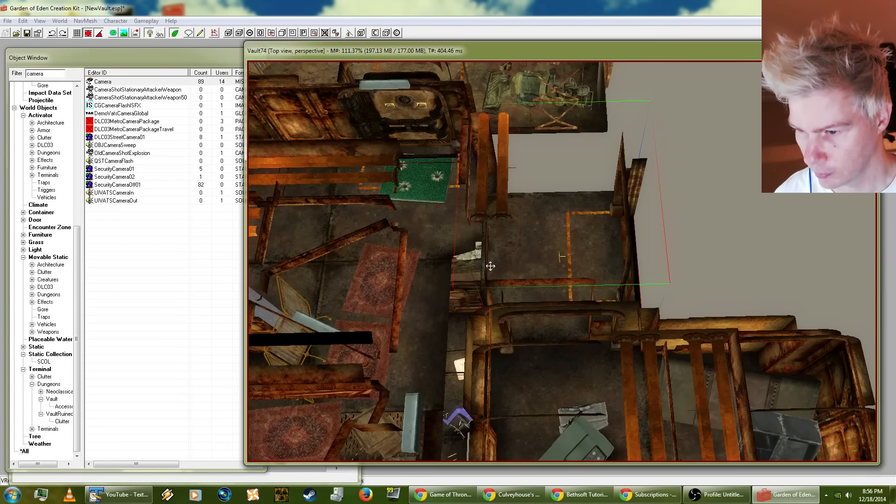
Step: Rotate the VRmWallEndCorInExSmLR01 piece a quarter turn so its wall runs along the carpeted room
{"action": "scroll", "coordinate": [538, 253], "scroll_direction": "up", "scroll_amount": 2}
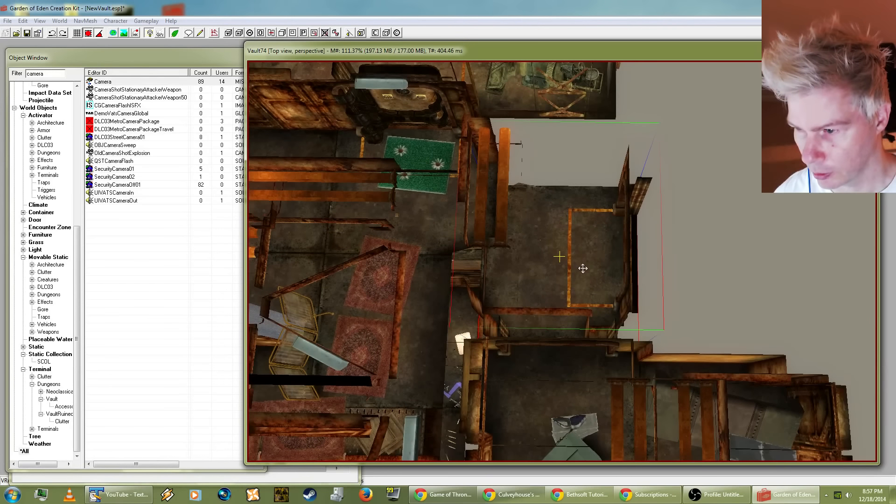
{"action": "right_click_drag", "start_coordinate": [583, 268], "coordinate": [563, 287]}
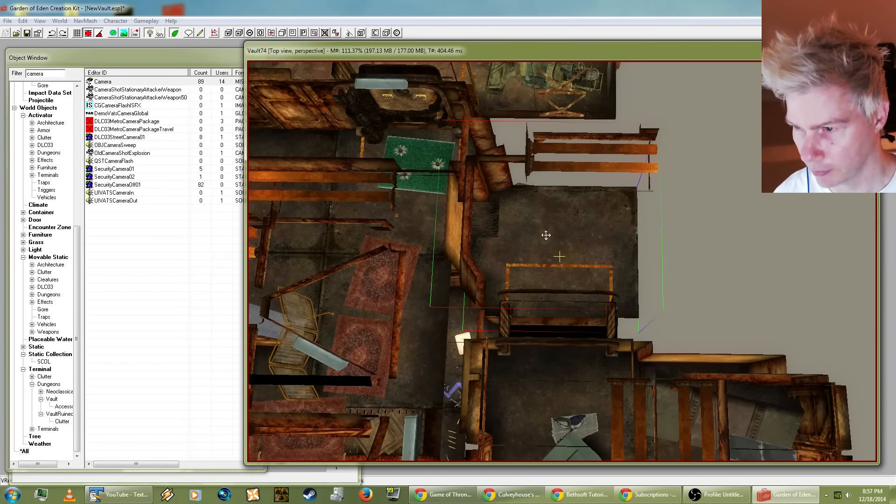
{"action": "middle_click_drag", "start_coordinate": [546, 235], "coordinate": [530, 252], "text": "shift"}
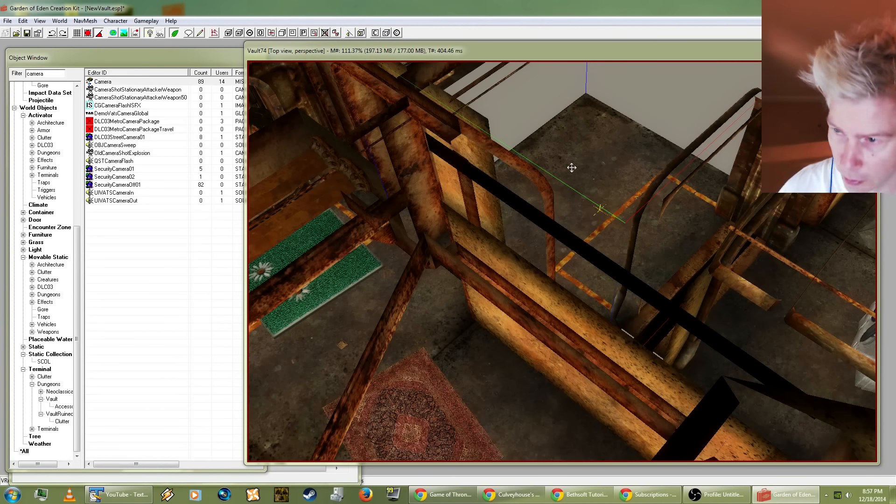
Step: Try nudging the corner piece slightly away from the carpeted room's wall and undo the move
{"action": "mouse_move", "coordinate": [572, 168]}
{"action": "middle_mouse_down", "text": "shift"}
{"action": "mouse_move", "coordinate": [589, 129]}
{"action": "mouse_move", "coordinate": [566, 174]}
{"action": "mouse_move", "coordinate": [581, 157]}
{"action": "mouse_move", "coordinate": [580, 167]}
{"action": "middle_mouse_up", "text": "shift"}
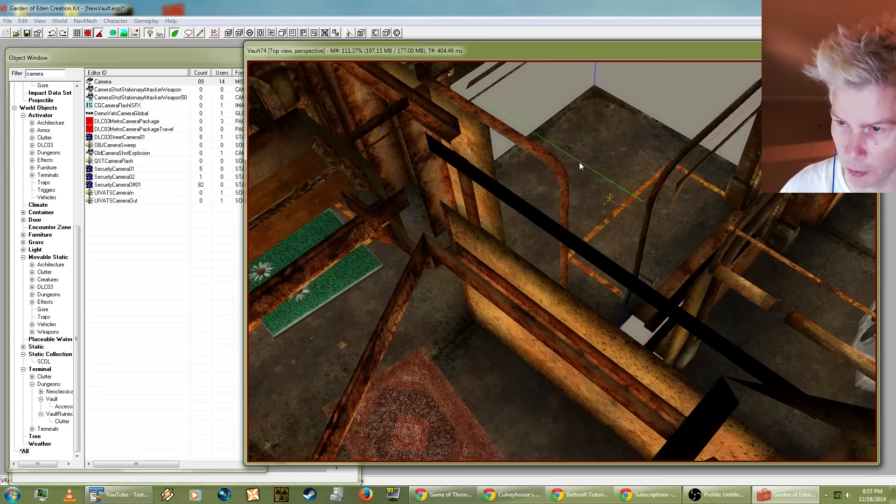
{"action": "left_click", "coordinate": [22, 20]}
{"action": "left_click", "coordinate": [28, 35]}
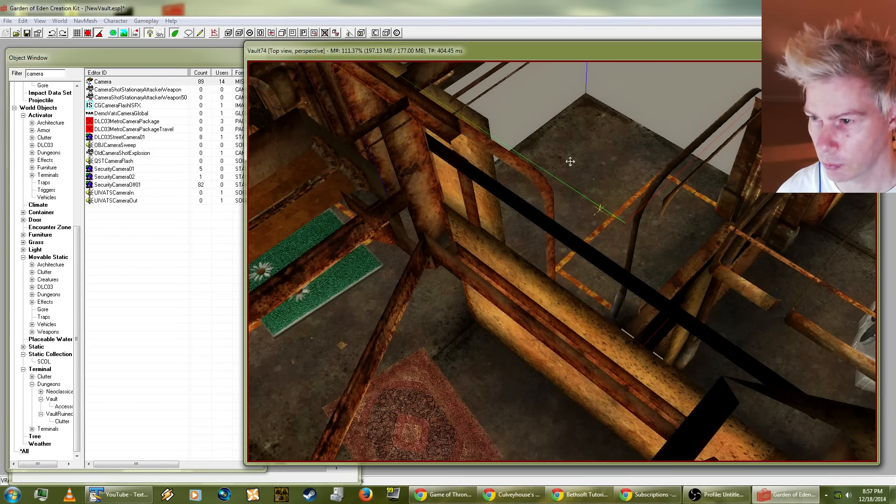
{"action": "middle_click_drag", "start_coordinate": [570, 161], "coordinate": [443, 164], "text": "shift"}
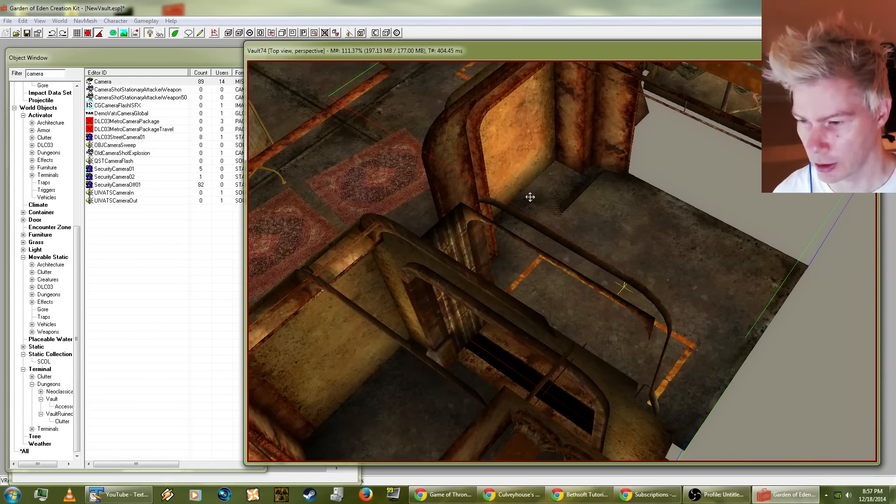
Step: Survey the whole Vault74 layout from above, from the main hall and stair corridors to the machine room and back to the control room
{"action": "middle_click_drag", "start_coordinate": [530, 197], "coordinate": [688, 187], "text": "shift"}
{"action": "scroll", "coordinate": [616, 260], "scroll_direction": "down", "scroll_amount": 10}
{"action": "scroll", "coordinate": [411, 299], "scroll_direction": "down", "scroll_amount": 5}
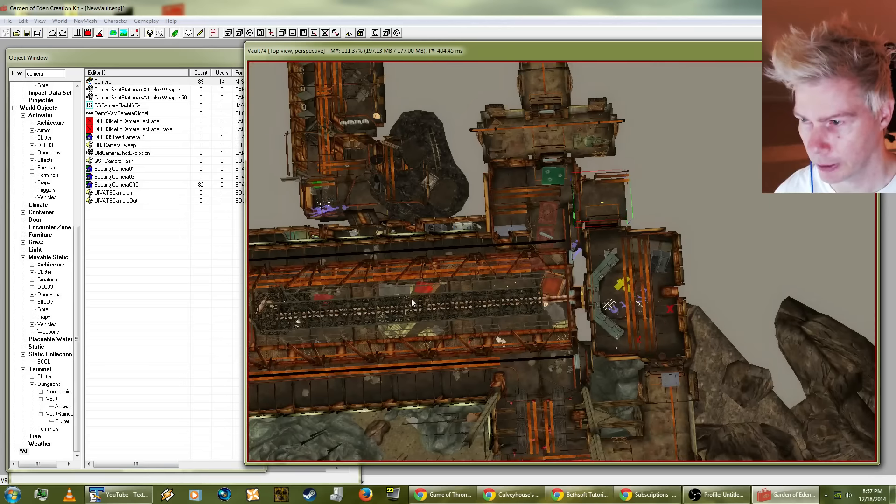
{"action": "mouse_move", "coordinate": [410, 299]}
{"action": "middle_mouse_down"}
{"action": "mouse_move", "coordinate": [468, 267]}
{"action": "mouse_move", "coordinate": [563, 237]}
{"action": "mouse_move", "coordinate": [576, 250]}
{"action": "middle_mouse_up"}
{"action": "mouse_move", "coordinate": [405, 281]}
{"action": "middle_mouse_down"}
{"action": "mouse_move", "coordinate": [421, 263]}
{"action": "mouse_move", "coordinate": [483, 245]}
{"action": "mouse_move", "coordinate": [591, 250]}
{"action": "middle_mouse_up"}
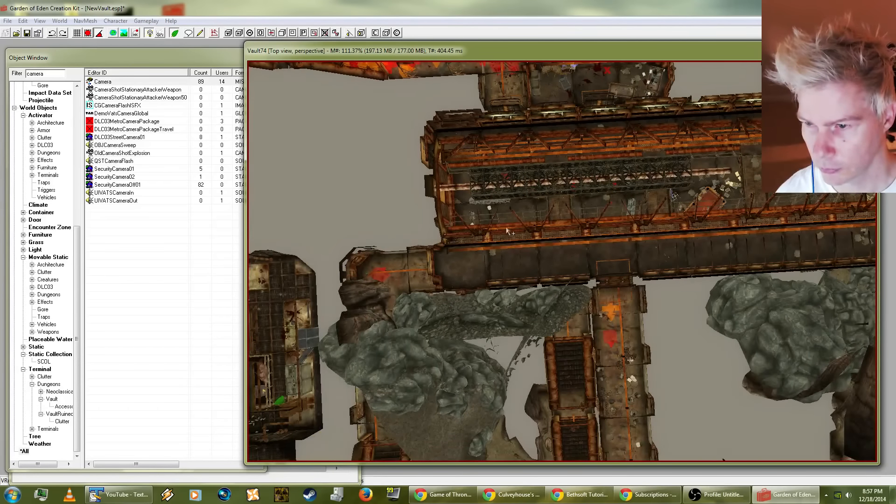
{"action": "middle_click_drag", "start_coordinate": [507, 228], "coordinate": [486, 355]}
{"action": "mouse_move", "coordinate": [505, 232]}
{"action": "middle_mouse_down"}
{"action": "mouse_move", "coordinate": [499, 306]}
{"action": "mouse_move", "coordinate": [443, 322]}
{"action": "mouse_move", "coordinate": [364, 322]}
{"action": "mouse_move", "coordinate": [652, 272]}
{"action": "middle_mouse_up"}
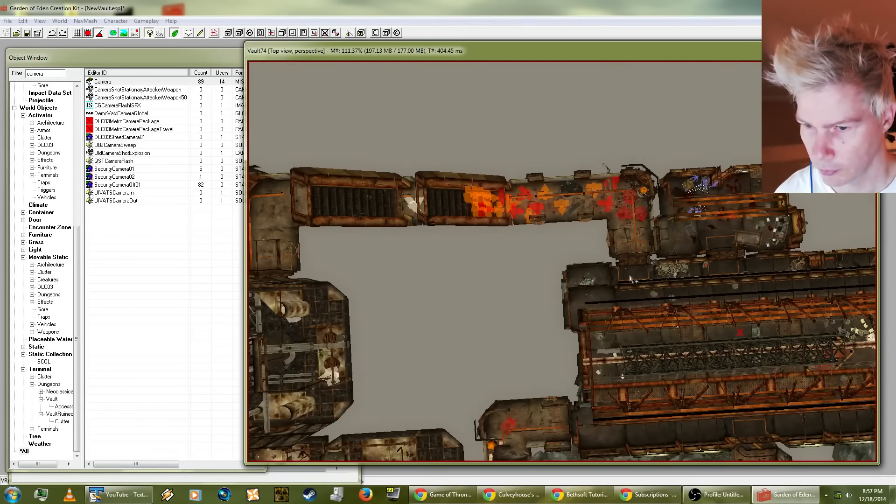
{"action": "mouse_move", "coordinate": [398, 267]}
{"action": "middle_mouse_down"}
{"action": "mouse_move", "coordinate": [545, 269]}
{"action": "mouse_move", "coordinate": [601, 214]}
{"action": "middle_mouse_up"}
{"action": "middle_click_drag", "start_coordinate": [516, 355], "coordinate": [552, 224]}
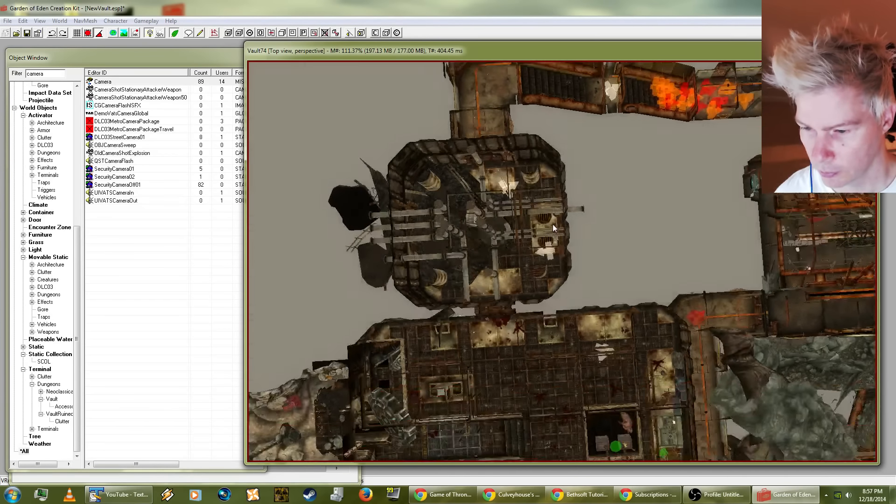
{"action": "mouse_move", "coordinate": [451, 350]}
{"action": "middle_mouse_down"}
{"action": "mouse_move", "coordinate": [504, 256]}
{"action": "mouse_move", "coordinate": [254, 341]}
{"action": "middle_mouse_up"}
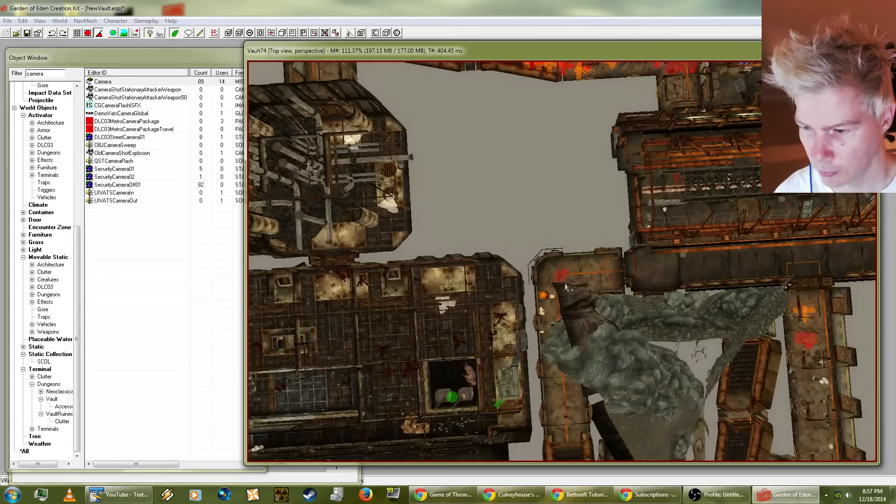
{"action": "middle_click_drag", "start_coordinate": [700, 346], "coordinate": [534, 412]}
{"action": "mouse_move", "coordinate": [767, 226]}
{"action": "middle_mouse_down"}
{"action": "mouse_move", "coordinate": [452, 261]}
{"action": "mouse_move", "coordinate": [403, 301]}
{"action": "middle_mouse_up"}
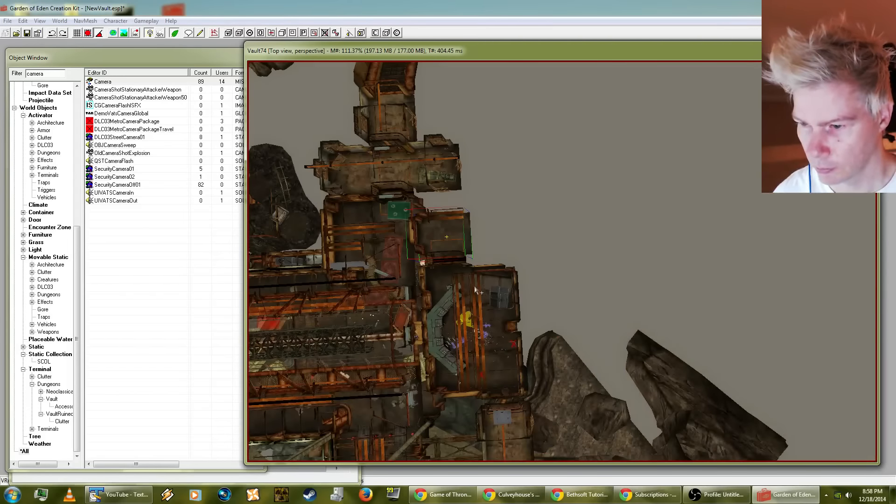
Step: Select the control room's outer wall piece near the cabinets and examine the room's walls and console area from several angles
{"action": "scroll", "coordinate": [441, 259], "scroll_direction": "up", "scroll_amount": 5}
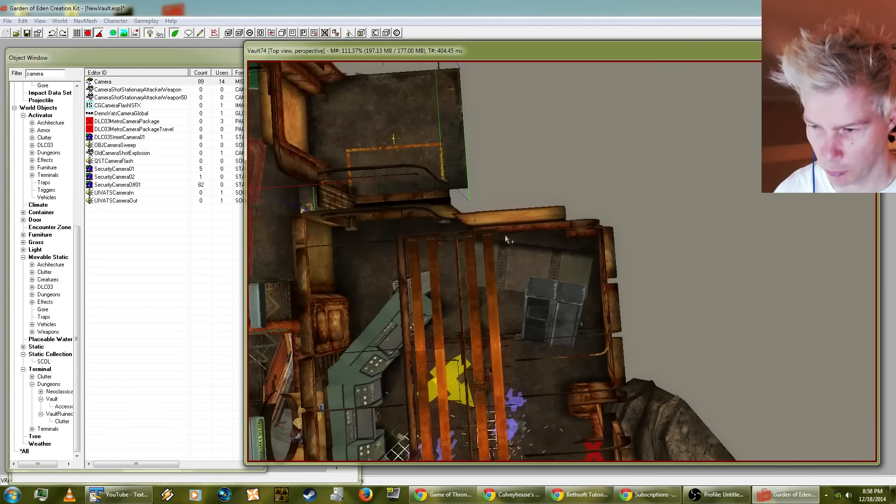
{"action": "middle_click_drag", "start_coordinate": [506, 238], "coordinate": [647, 154], "text": "shift"}
{"action": "middle_click_drag", "start_coordinate": [657, 206], "coordinate": [609, 327], "text": "shift"}
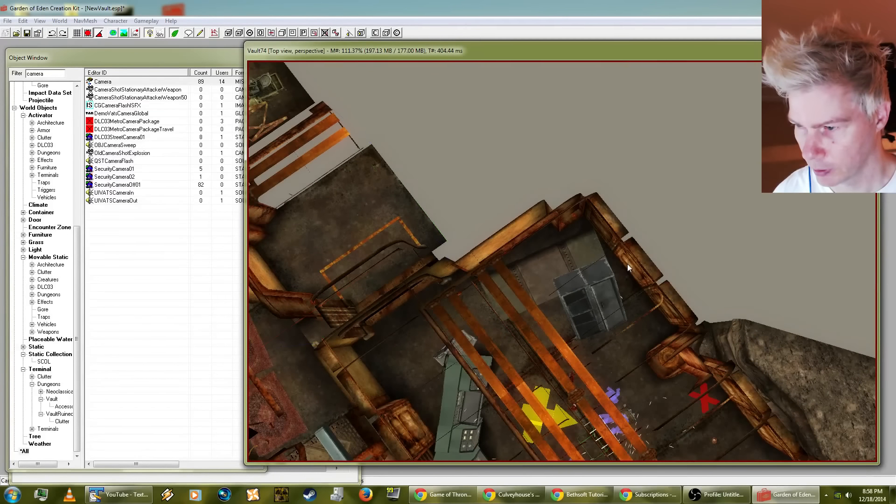
{"action": "left_click", "coordinate": [614, 231]}
{"action": "middle_click_drag", "start_coordinate": [615, 232], "coordinate": [590, 223], "text": "shift"}
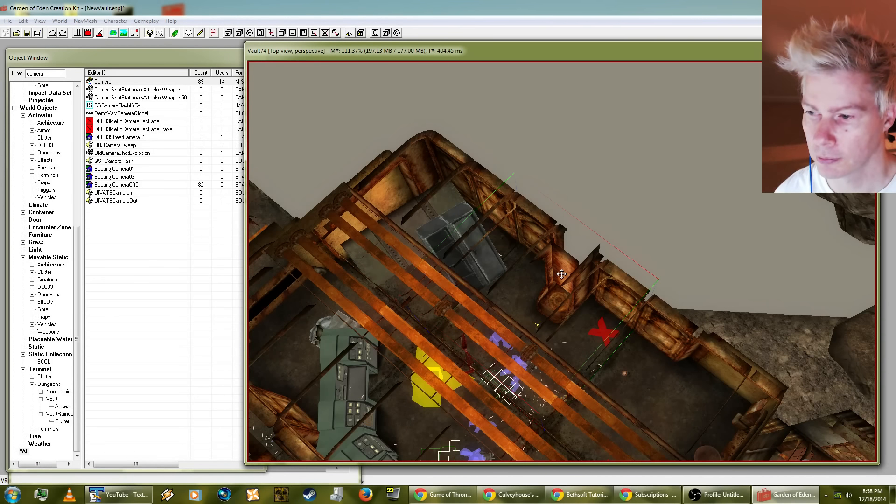
{"action": "mouse_move", "coordinate": [646, 294]}
{"action": "middle_mouse_down", "text": "shift"}
{"action": "mouse_move", "coordinate": [624, 262]}
{"action": "mouse_move", "coordinate": [603, 293]}
{"action": "mouse_move", "coordinate": [540, 222]}
{"action": "mouse_move", "coordinate": [484, 216]}
{"action": "mouse_move", "coordinate": [482, 269]}
{"action": "mouse_move", "coordinate": [723, 226]}
{"action": "mouse_move", "coordinate": [784, 275]}
{"action": "mouse_move", "coordinate": [785, 303]}
{"action": "mouse_move", "coordinate": [636, 281]}
{"action": "middle_mouse_up", "text": "shift"}
{"action": "scroll", "coordinate": [561, 277], "scroll_direction": "down", "scroll_amount": 3}
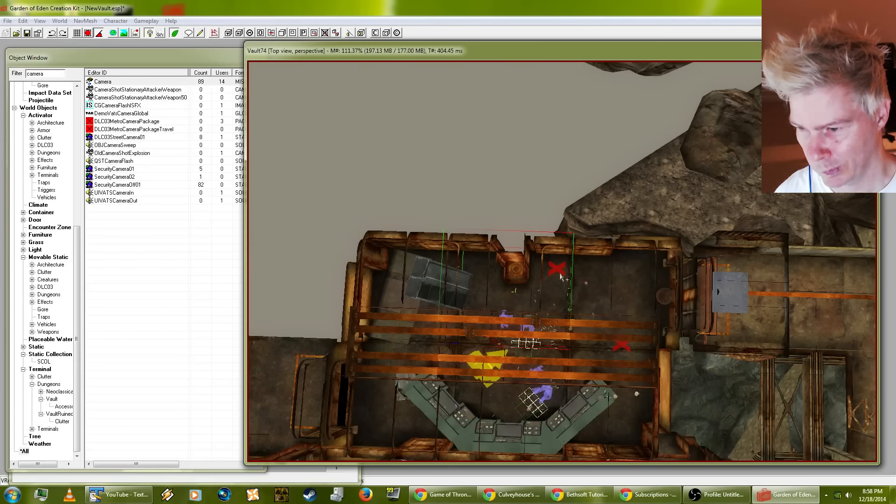
{"action": "middle_click_drag", "start_coordinate": [561, 276], "coordinate": [399, 148], "text": "shift"}
{"action": "middle_click_drag", "start_coordinate": [697, 262], "coordinate": [621, 317], "text": "shift"}
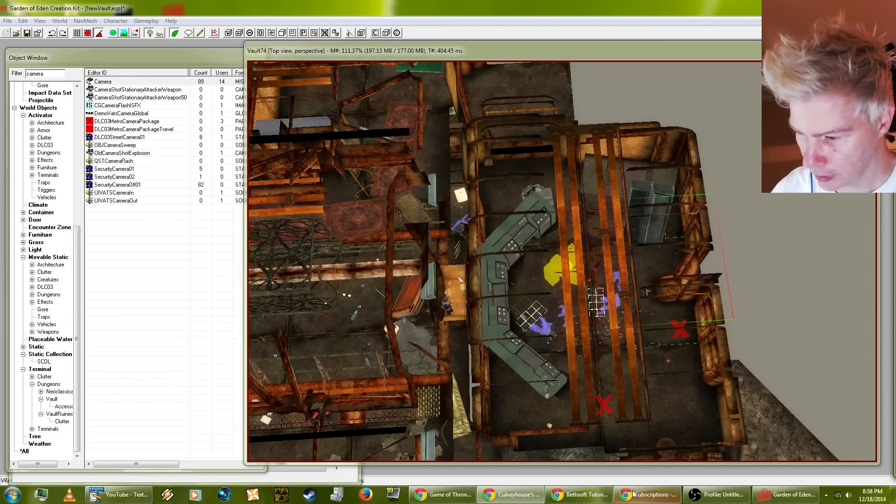
Step: Switch to Chrome and search Google in a new window for "assassin's creed IV black flag composer"
{"action": "left_click", "coordinate": [580, 494]}
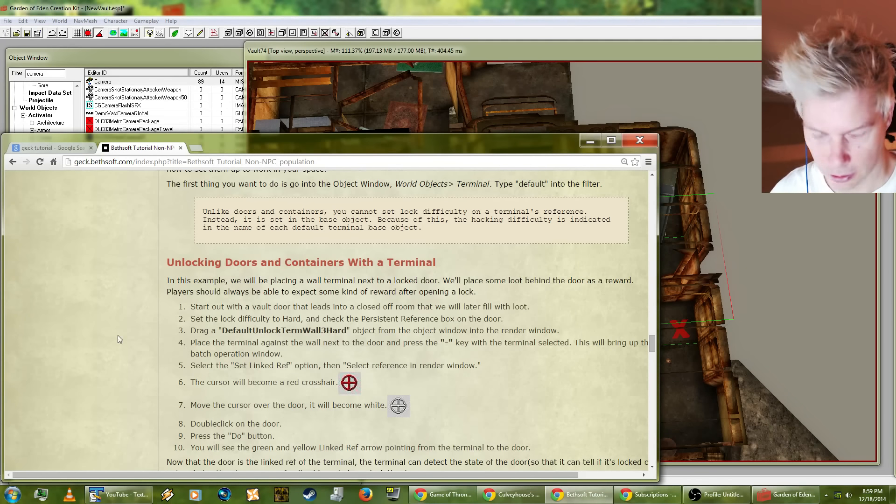
{"action": "key", "text": "ctrl+n"}
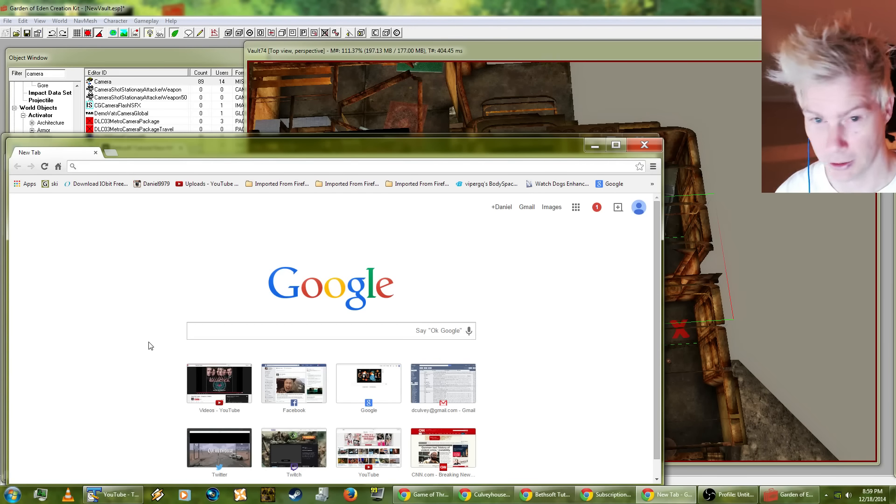
{"action": "left_click", "coordinate": [214, 332]}
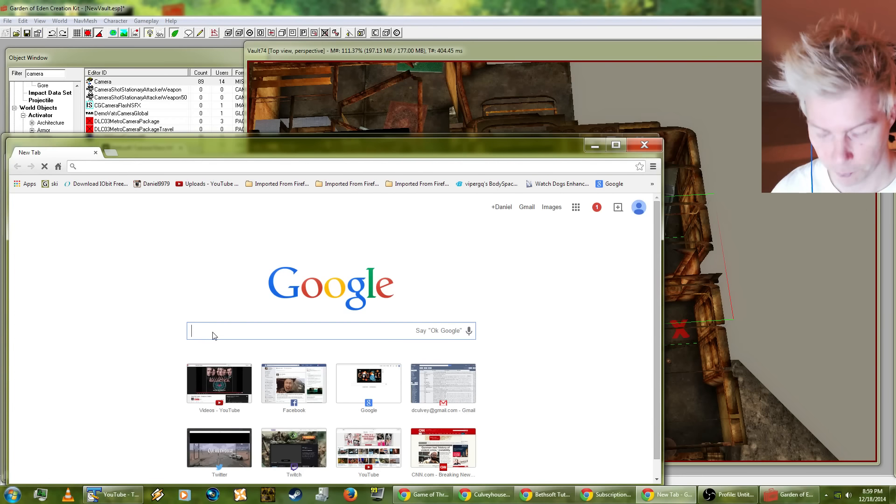
{"action": "type", "text": "assassin's cr"}
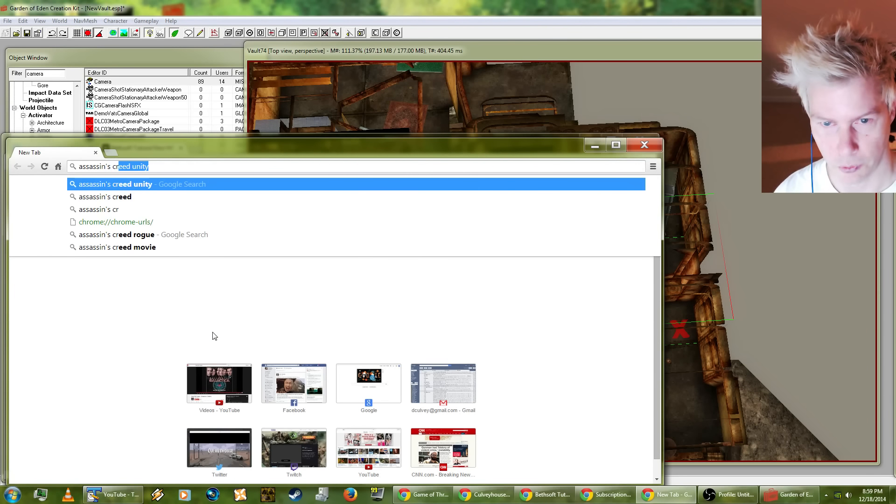
{"action": "type", "text": "eed IV blac"}
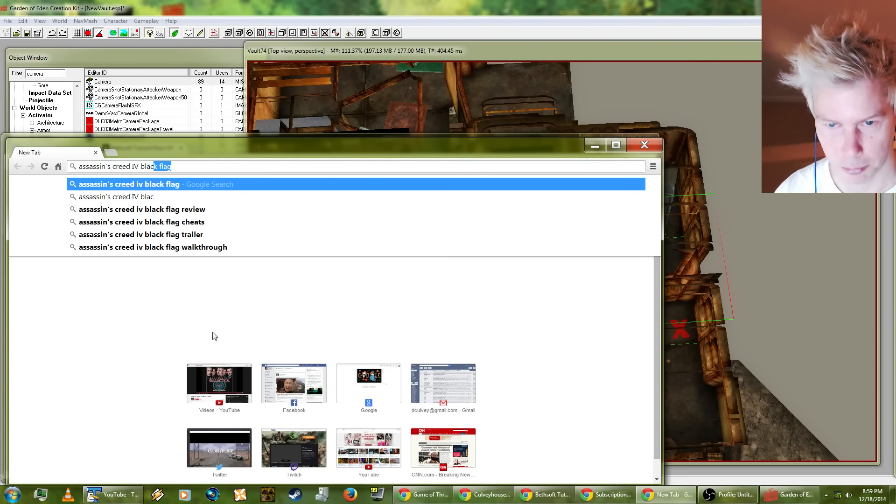
{"action": "type", "text": "k flag composer"}
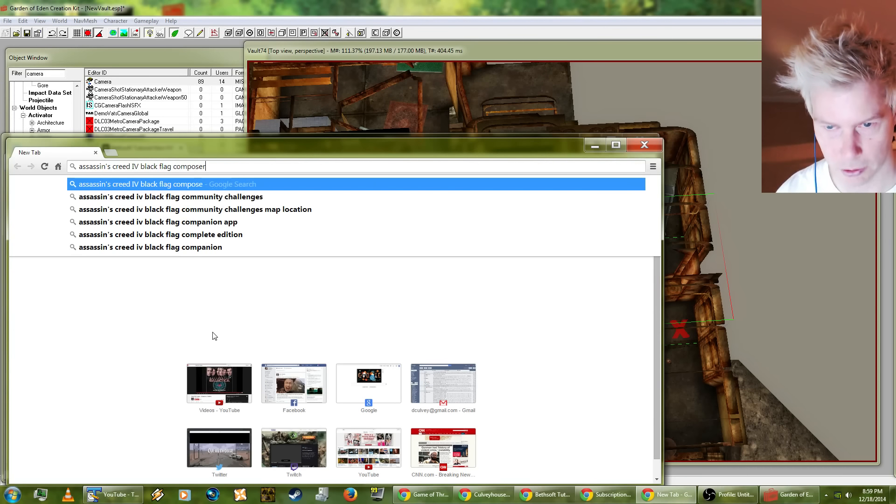
{"action": "key", "text": "Return"}
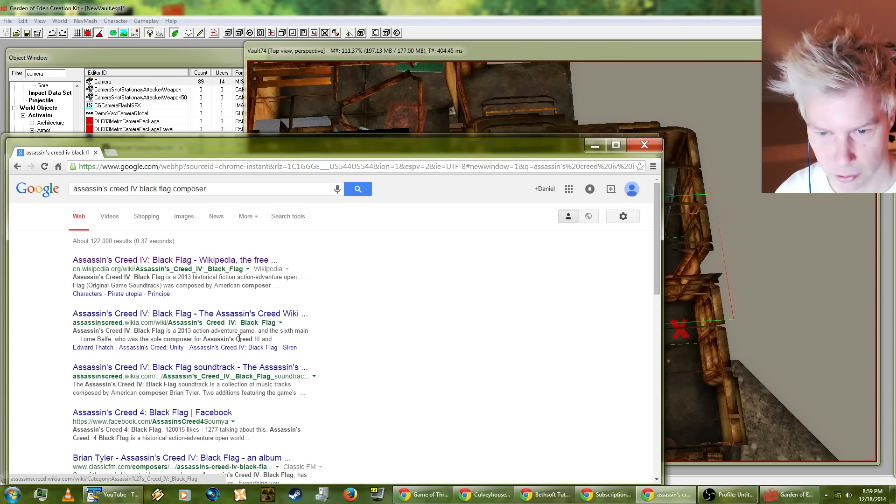
Step: Open the Wikipedia article on Assassin's Creed IV: Black Flag and search the page for "christ", clearing the search text at the end
{"action": "left_click", "coordinate": [185, 260]}
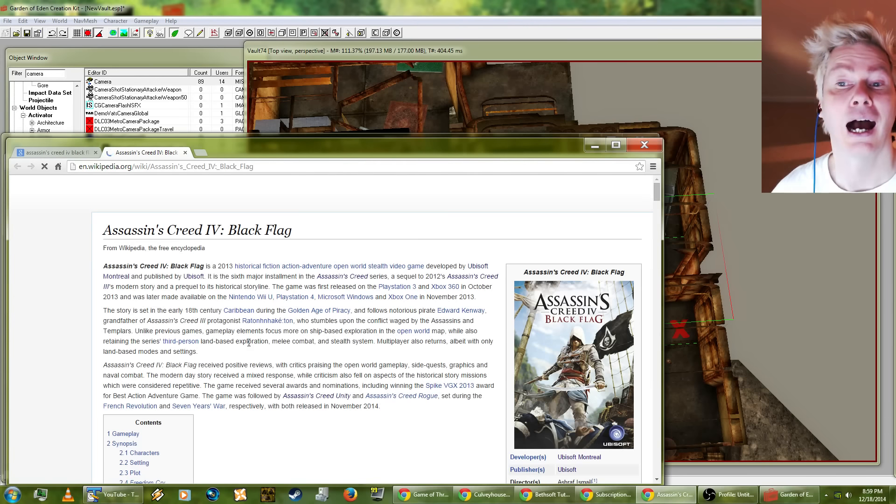
{"action": "scroll", "coordinate": [249, 346], "scroll_direction": "down", "scroll_amount": 2}
{"action": "key", "text": "ctrl+f"}
{"action": "type", "text": "christ"}
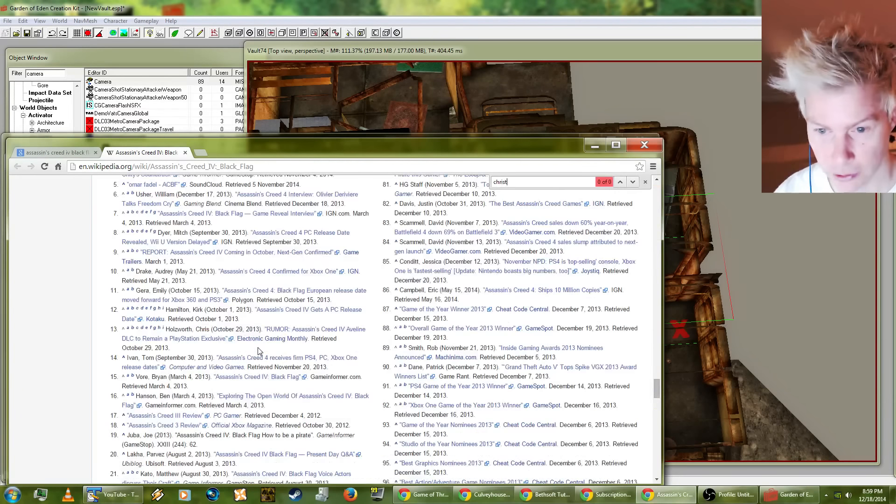
{"action": "type", "text": "ia"}
{"action": "key", "text": "BackSpace"}
{"action": "key", "text": "BackSpace"}
{"action": "key", "text": "BackSpace"}
{"action": "key", "text": "BackSpace"}
{"action": "key", "text": "BackSpace"}
{"action": "key", "text": "BackSpace"}
{"action": "key", "text": "BackSpace"}
{"action": "key", "text": "BackSpace"}
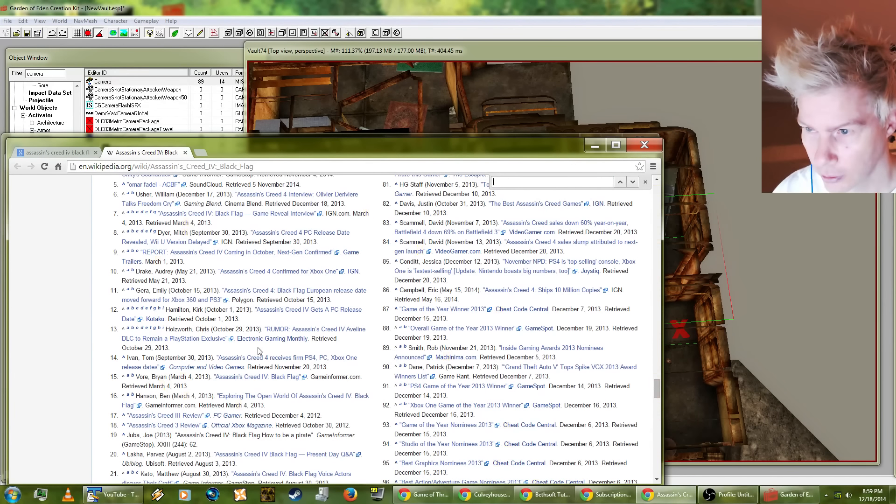
Step: Find "american com" on the page and read the Music section's composer credits
{"action": "type", "text": "american com"}
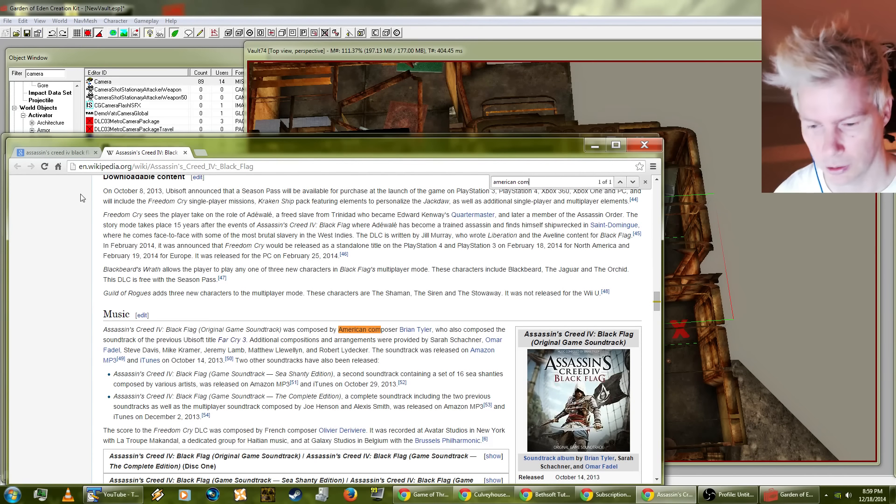
{"action": "scroll", "coordinate": [212, 378], "scroll_direction": "down", "scroll_amount": 2}
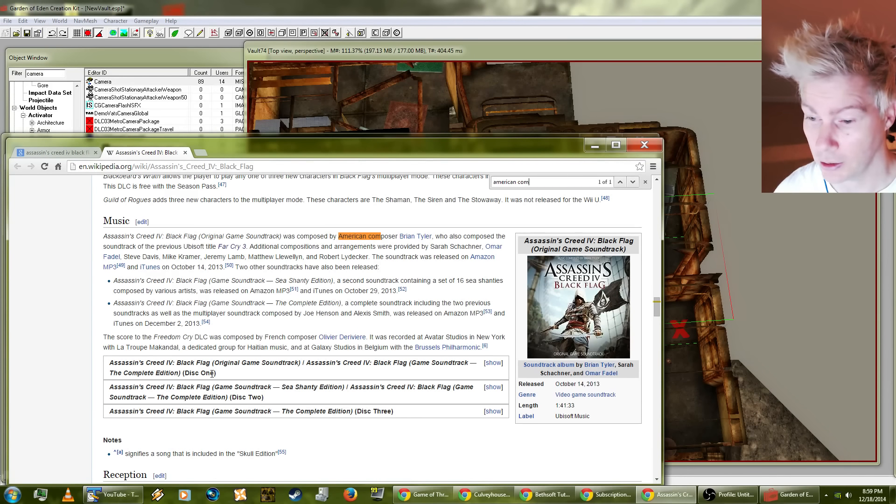
{"action": "scroll", "coordinate": [211, 374], "scroll_direction": "up", "scroll_amount": 1}
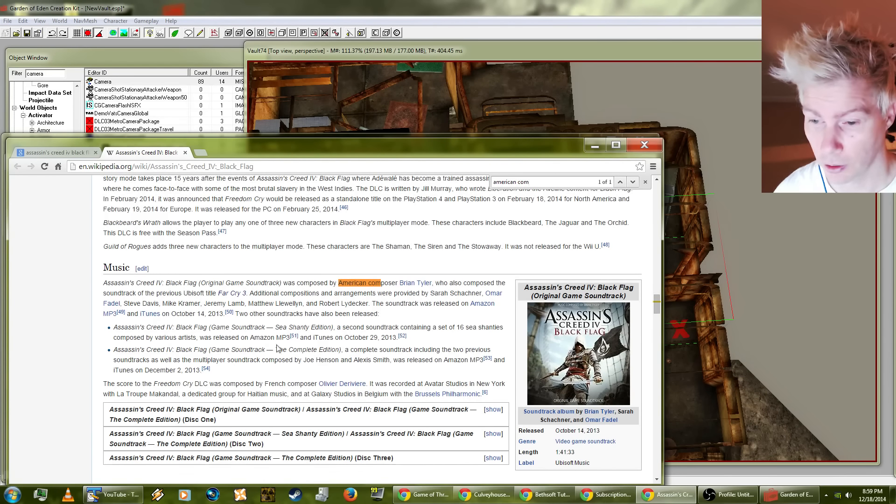
Step: Go to google.com and search for "assassin's creed composer christian"
{"action": "key", "text": "ctrl+l"}
{"action": "type", "text": "google.com"}
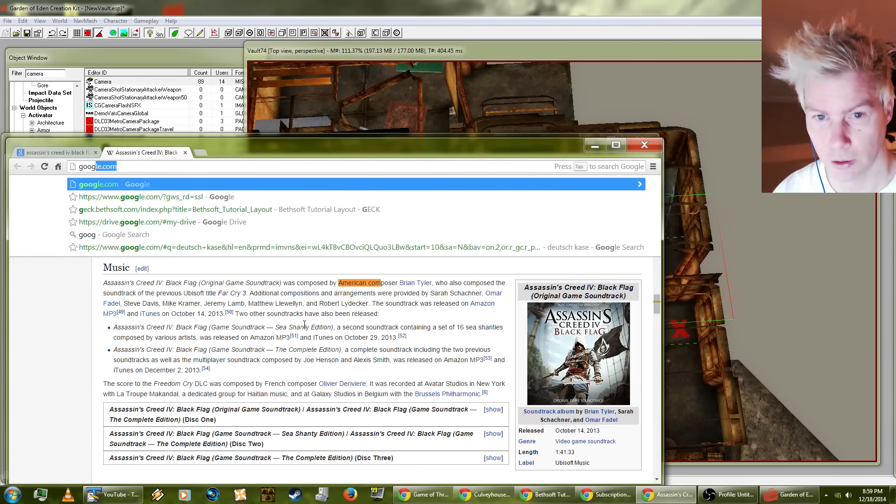
{"action": "key", "text": "Return"}
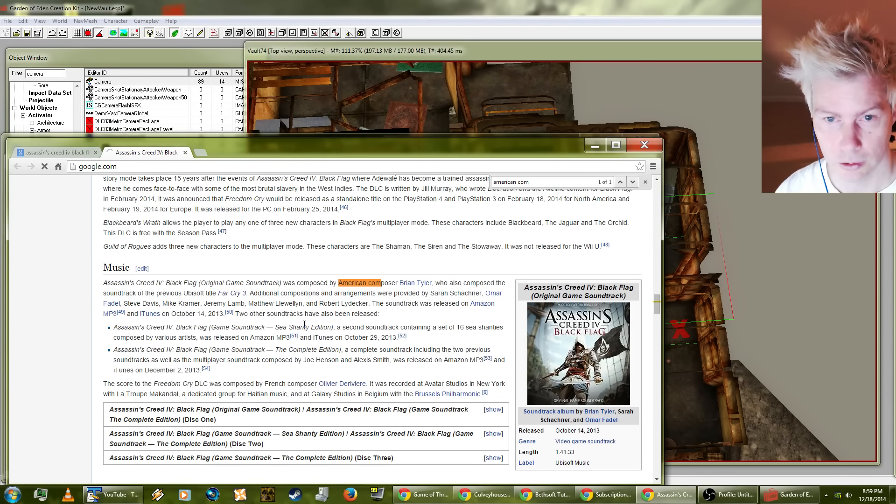
{"action": "type", "text": "assass"}
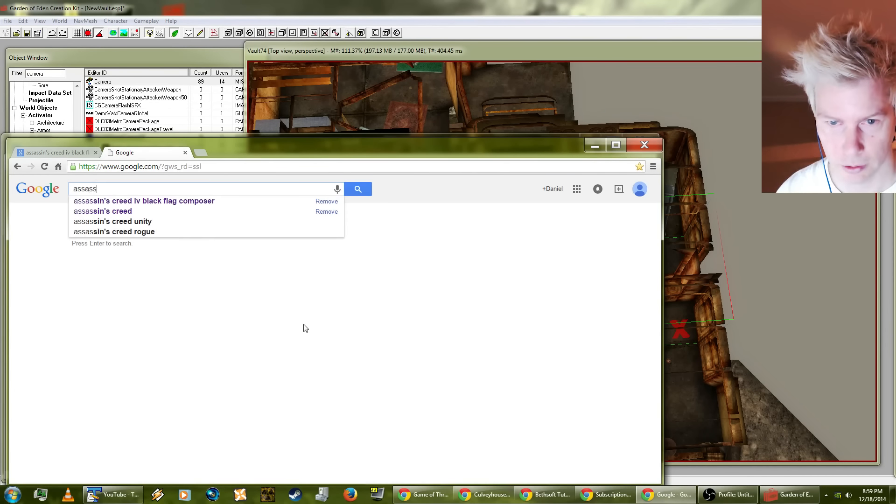
{"action": "type", "text": "in's creed comp"}
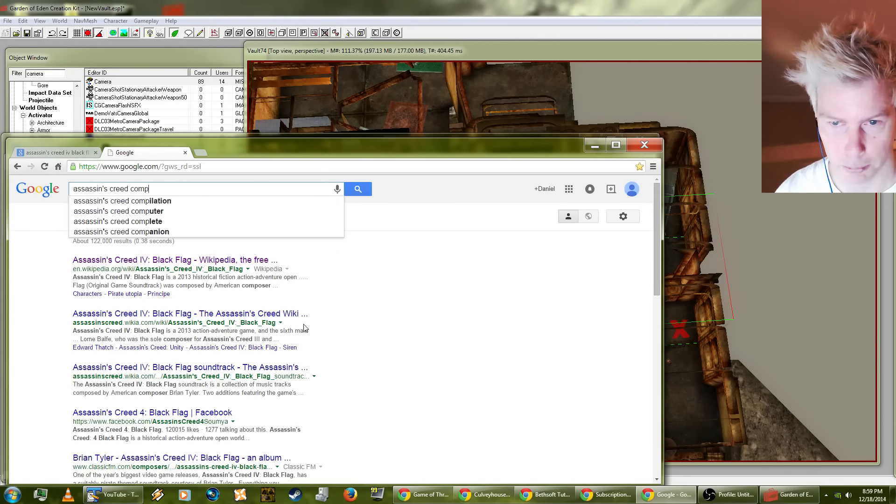
{"action": "type", "text": "oser christian"}
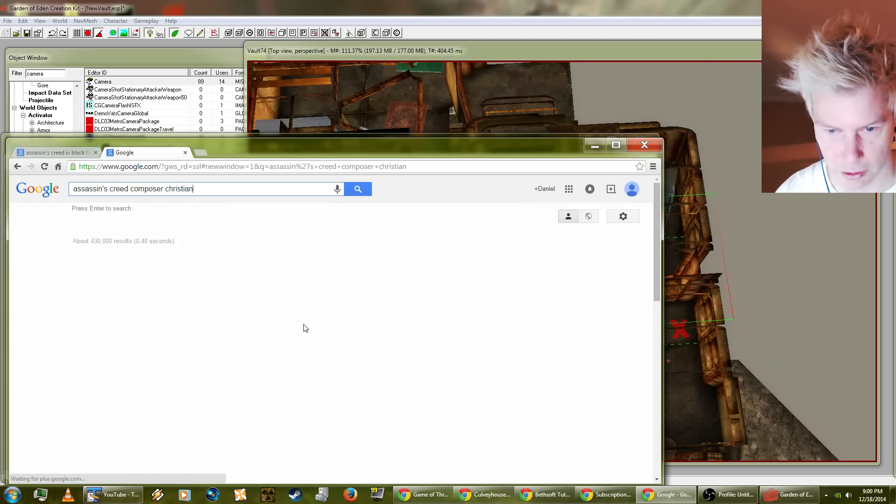
{"action": "key", "text": "Return"}
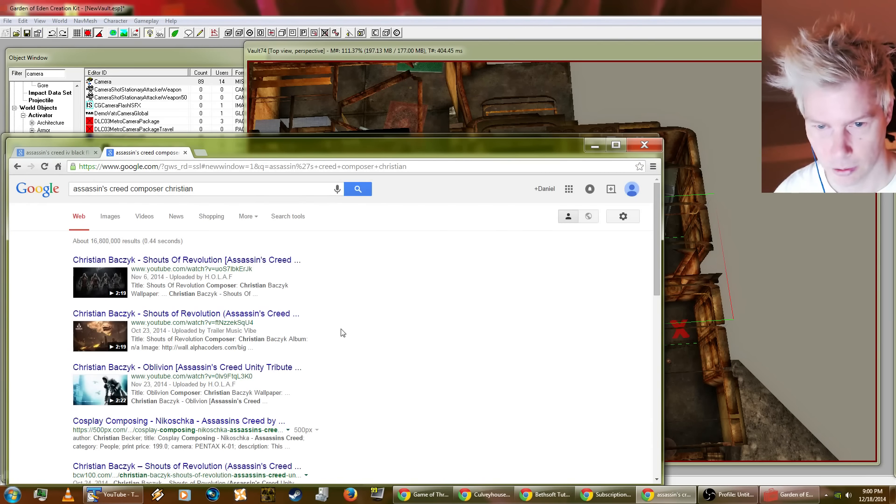
Step: Open Christian Henson's IMDb page from the search results and examine the composer credits in the filmography
{"action": "scroll", "coordinate": [342, 336], "scroll_direction": "down", "scroll_amount": 2}
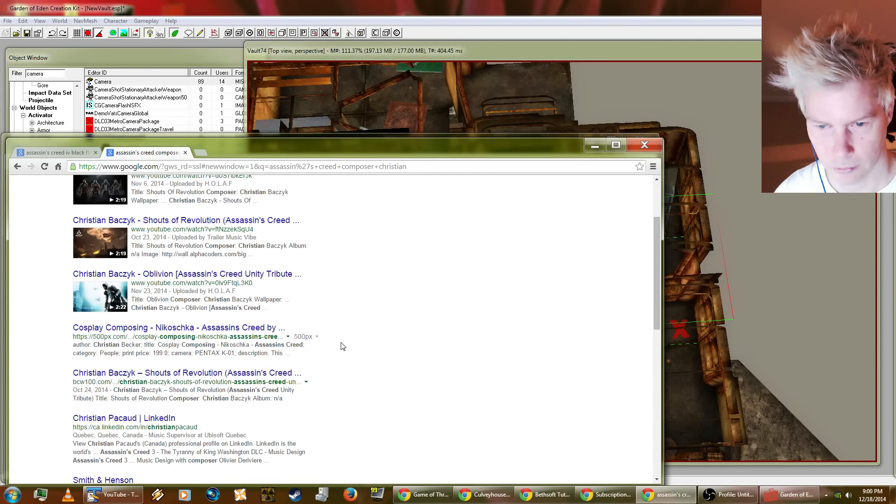
{"action": "scroll", "coordinate": [322, 376], "scroll_direction": "up", "scroll_amount": 2}
{"action": "scroll", "coordinate": [321, 375], "scroll_direction": "down", "scroll_amount": 4}
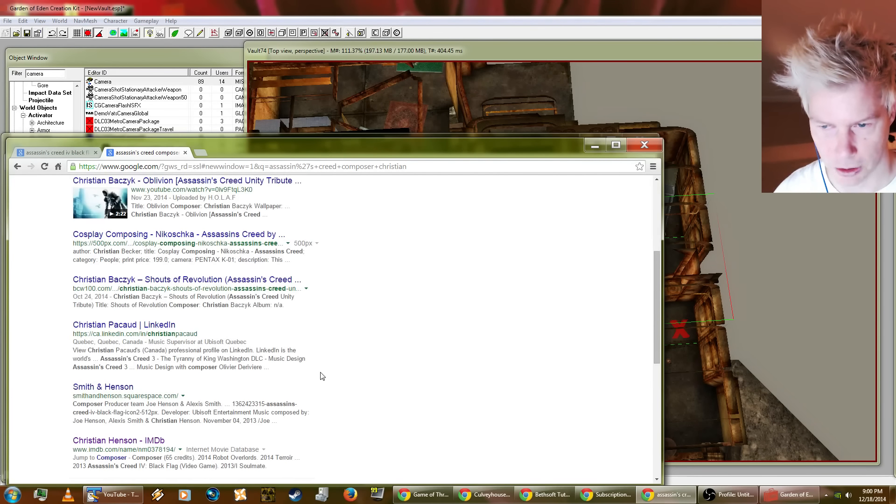
{"action": "scroll", "coordinate": [321, 375], "scroll_direction": "down", "scroll_amount": 3}
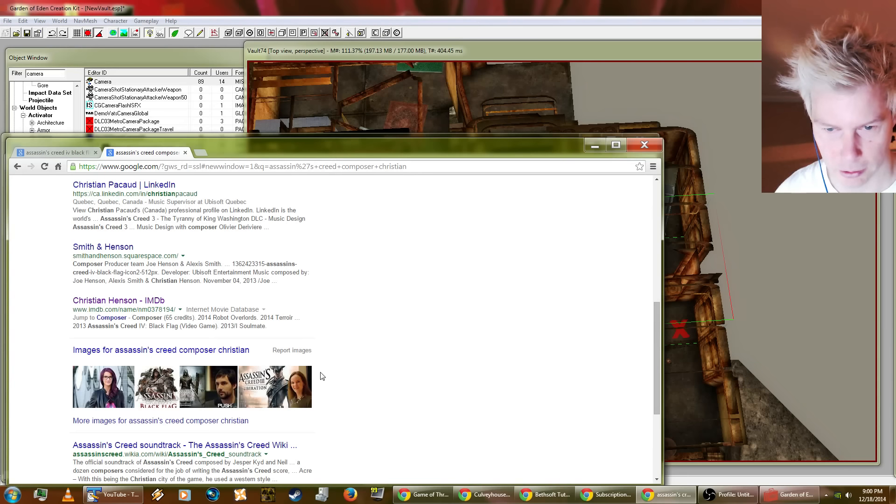
{"action": "left_click", "coordinate": [135, 302]}
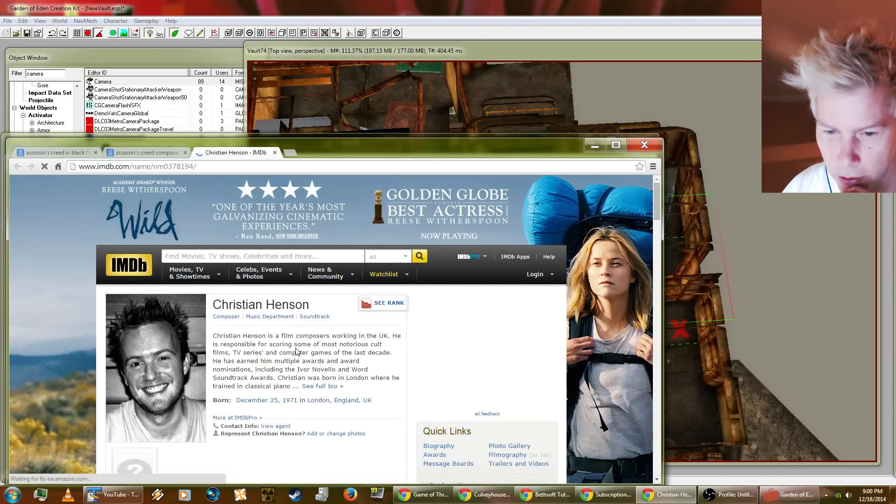
{"action": "scroll", "coordinate": [296, 352], "scroll_direction": "down", "scroll_amount": 4}
{"action": "scroll", "coordinate": [298, 351], "scroll_direction": "down", "scroll_amount": 10}
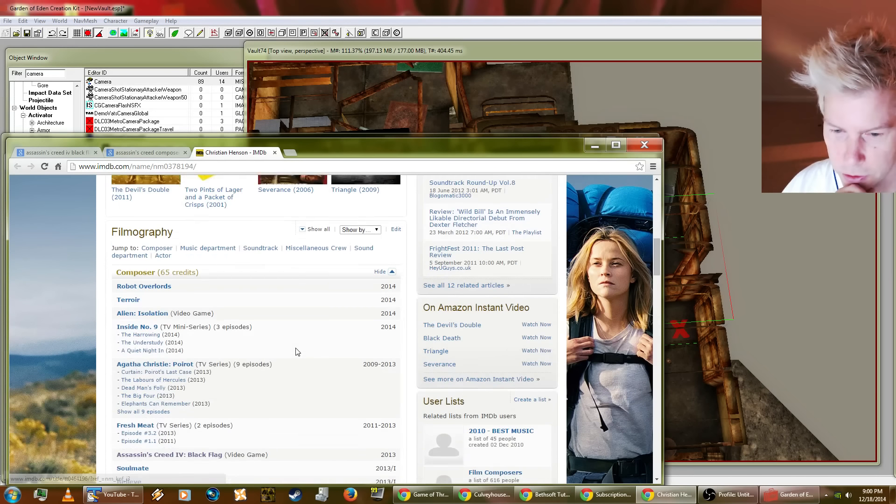
Step: Read through the composer credits in Christian Henson's IMDb filmography, from the 2014 titles back to those of 2009
{"action": "scroll", "coordinate": [298, 352], "scroll_direction": "up", "scroll_amount": 2}
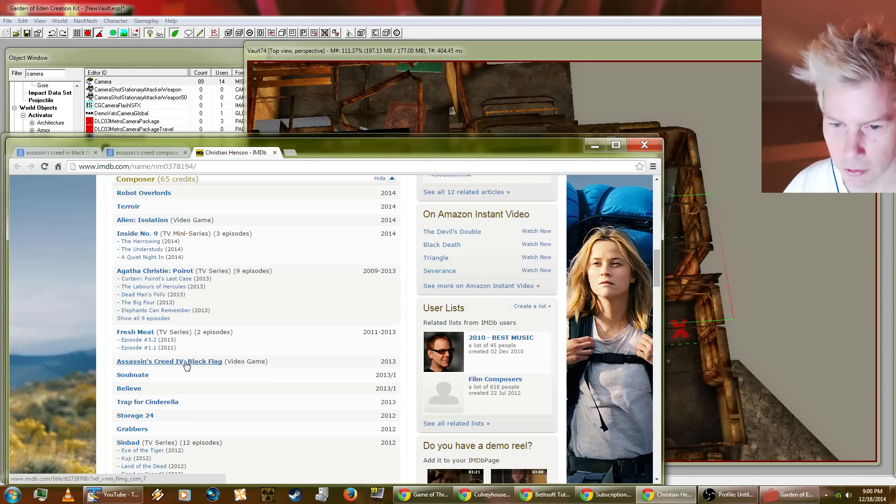
{"action": "scroll", "coordinate": [184, 367], "scroll_direction": "up", "scroll_amount": 1}
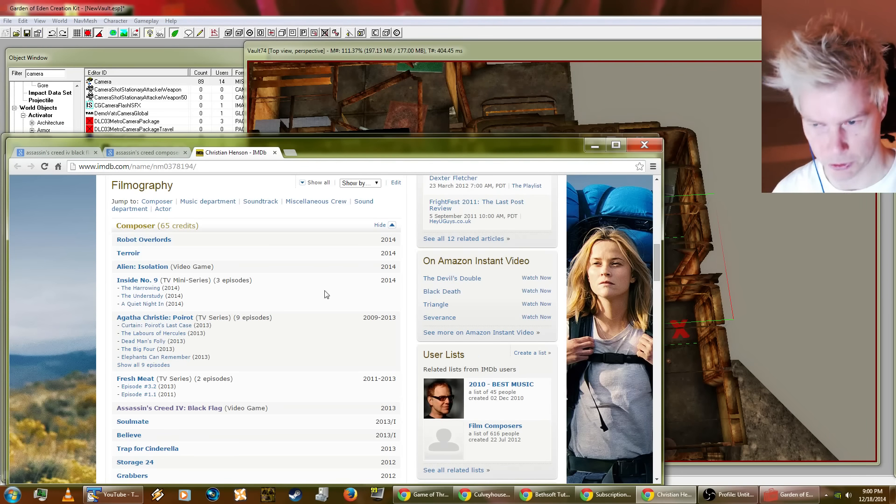
{"action": "scroll", "coordinate": [228, 373], "scroll_direction": "up", "scroll_amount": 1}
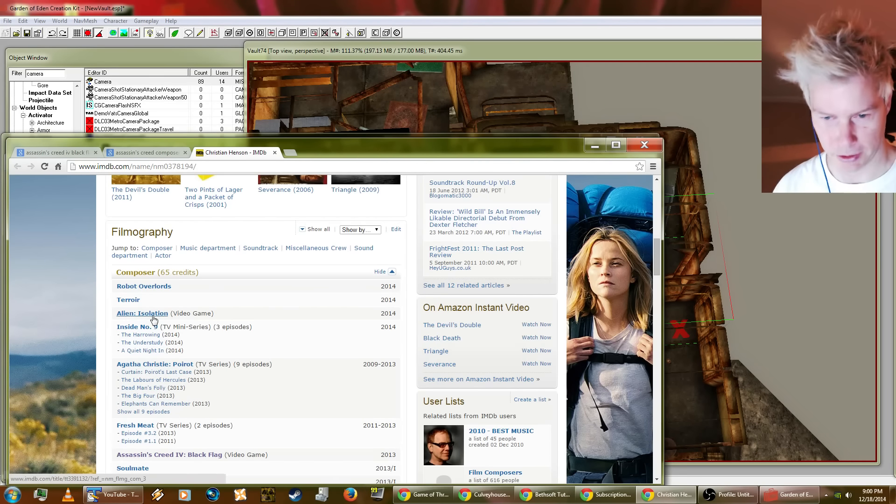
{"action": "scroll", "coordinate": [319, 377], "scroll_direction": "down", "scroll_amount": 3}
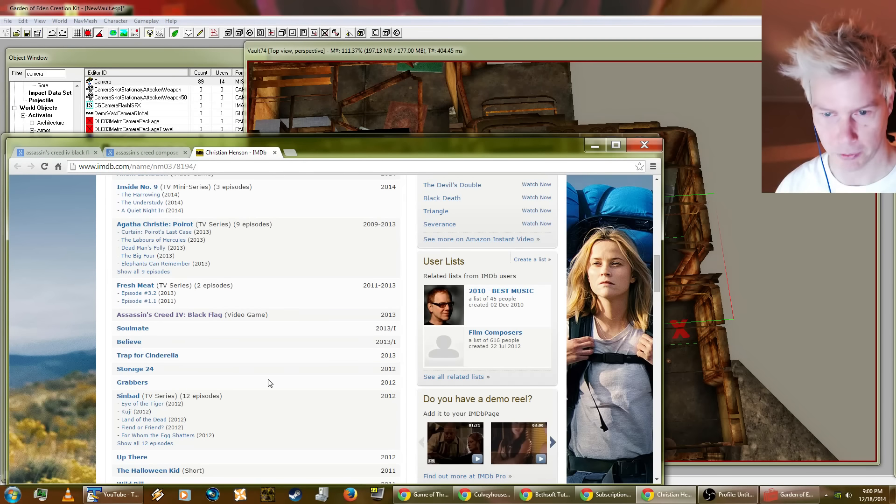
{"action": "scroll", "coordinate": [316, 376], "scroll_direction": "up", "scroll_amount": 1}
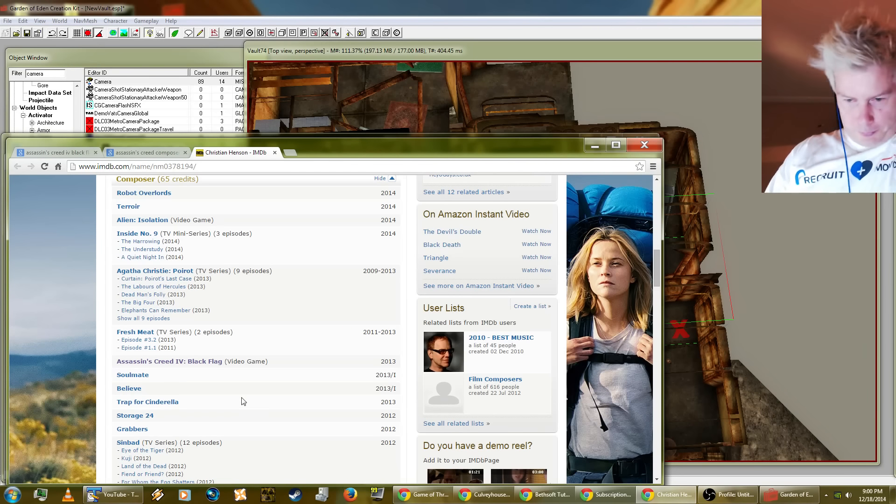
{"action": "scroll", "coordinate": [249, 394], "scroll_direction": "down", "scroll_amount": 2}
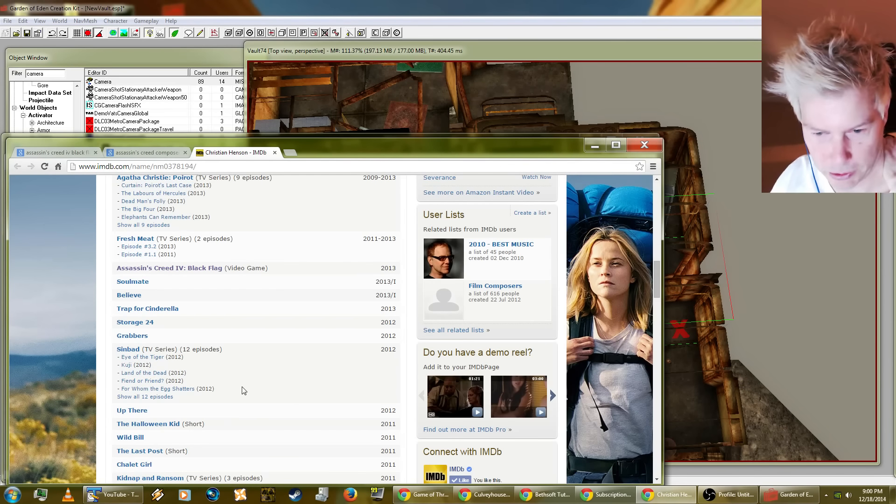
{"action": "scroll", "coordinate": [243, 391], "scroll_direction": "down", "scroll_amount": 3}
{"action": "scroll", "coordinate": [242, 390], "scroll_direction": "down", "scroll_amount": 1}
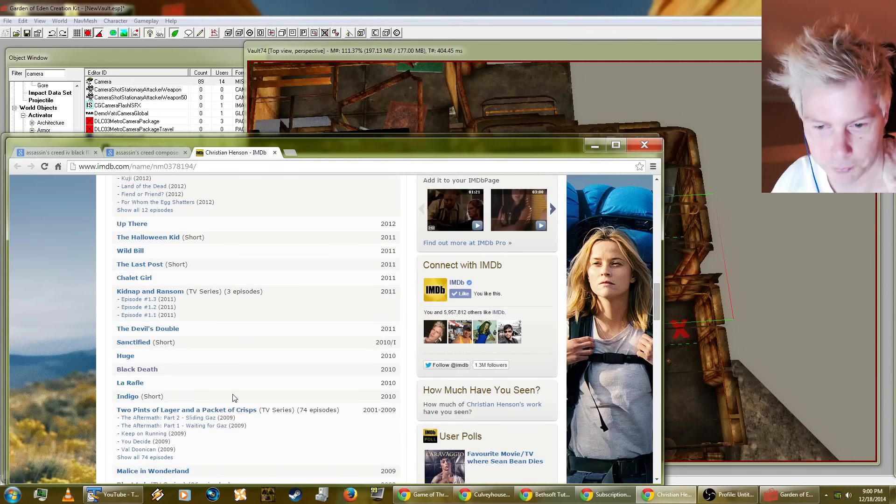
Step: Open the Black Death (2010) film page from the composer credits and examine its summary, cast and media sections
{"action": "left_click", "coordinate": [149, 373]}
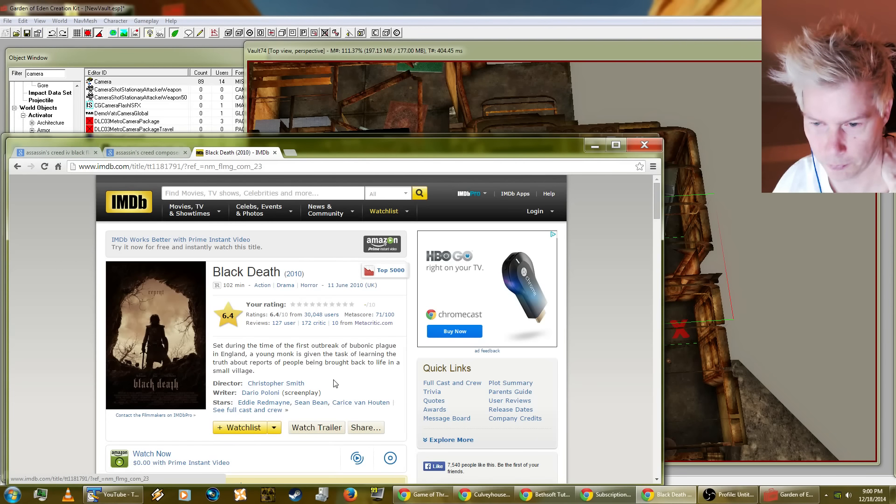
{"action": "scroll", "coordinate": [335, 382], "scroll_direction": "down", "scroll_amount": 3}
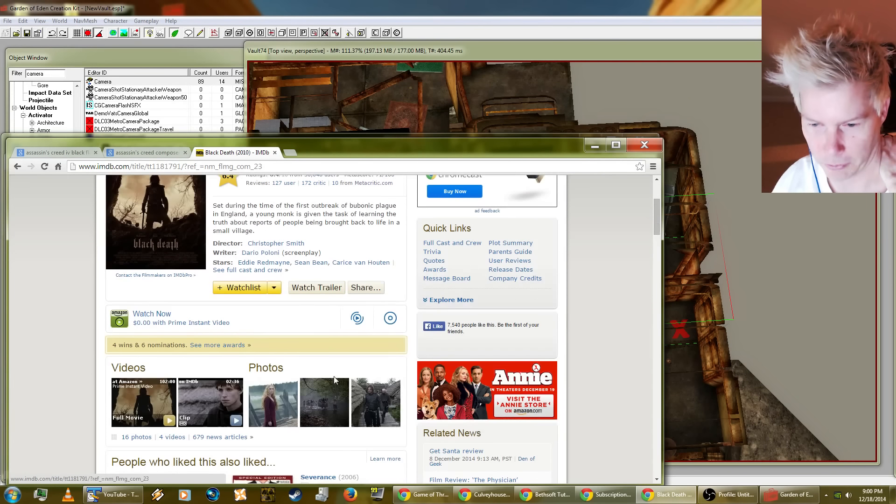
{"action": "scroll", "coordinate": [336, 381], "scroll_direction": "up", "scroll_amount": 3}
{"action": "scroll", "coordinate": [335, 380], "scroll_direction": "down", "scroll_amount": 3}
{"action": "scroll", "coordinate": [335, 380], "scroll_direction": "up", "scroll_amount": 2}
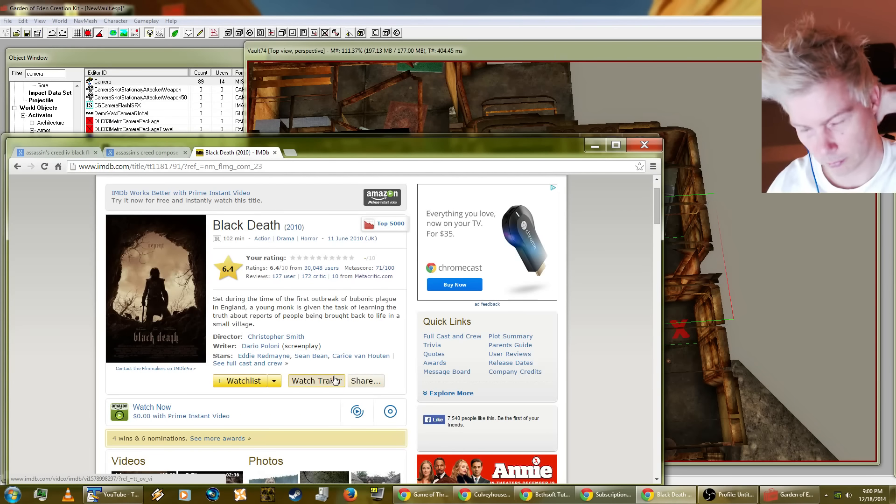
{"action": "scroll", "coordinate": [335, 380], "scroll_direction": "down", "scroll_amount": 1}
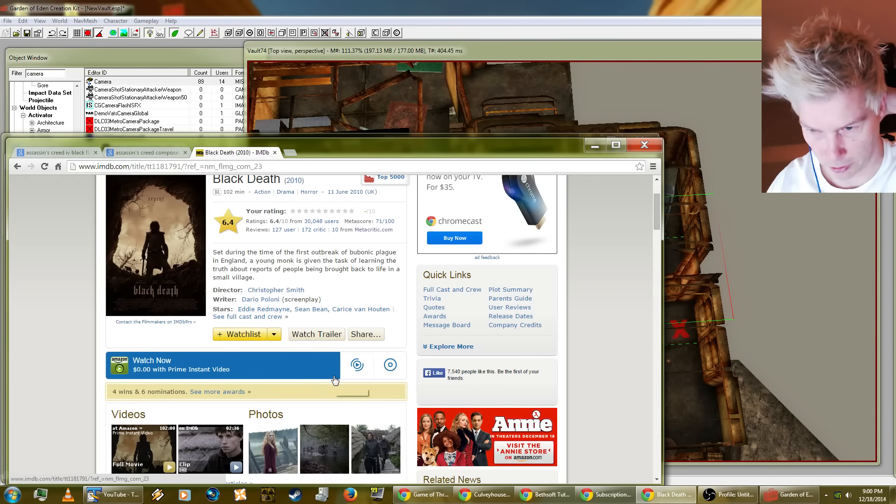
{"action": "scroll", "coordinate": [326, 375], "scroll_direction": "up", "scroll_amount": 1}
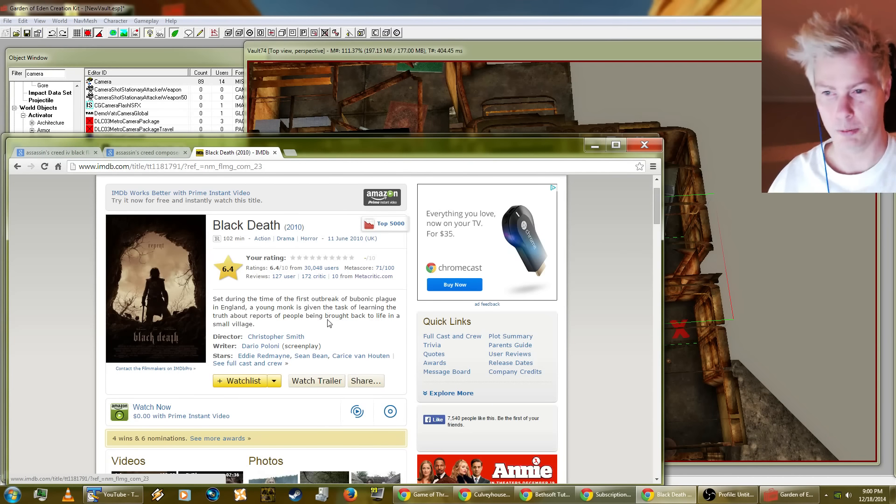
Step: Close the Black Death page, clear the "assassin's creed composer christian" query and close that search tab
{"action": "left_click", "coordinate": [277, 152]}
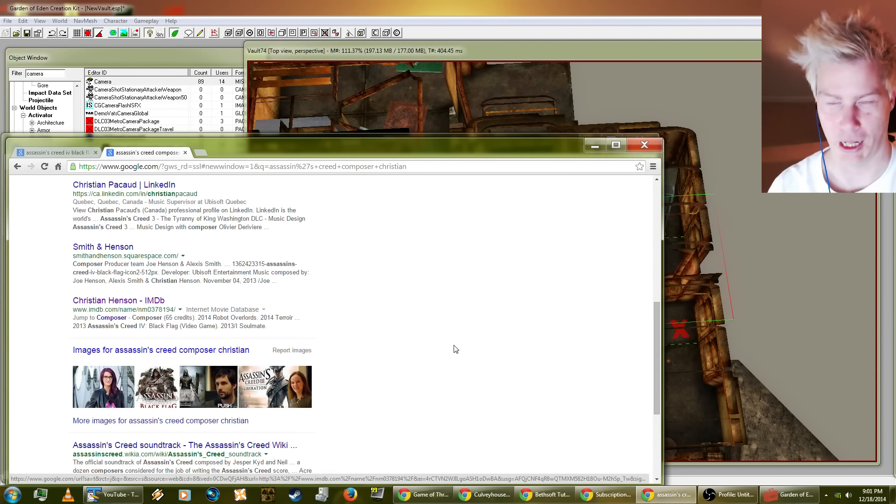
{"action": "scroll", "coordinate": [437, 357], "scroll_direction": "up", "scroll_amount": 8}
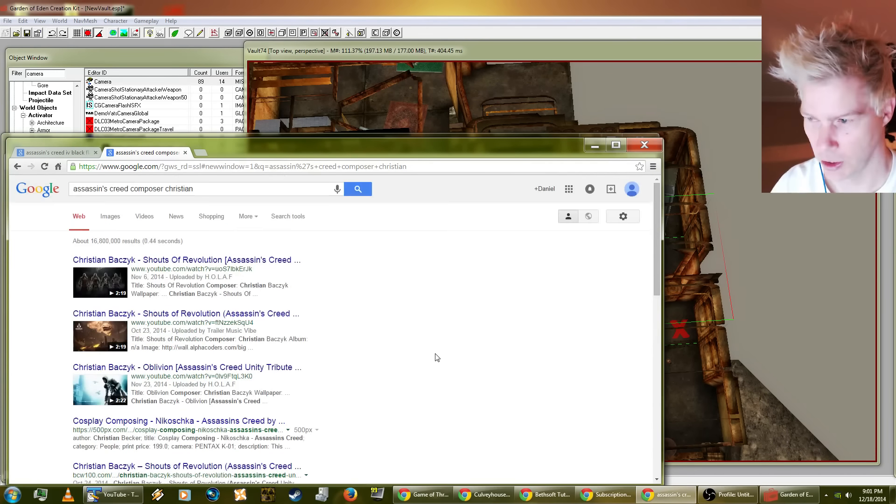
{"action": "triple_click", "coordinate": [238, 189]}
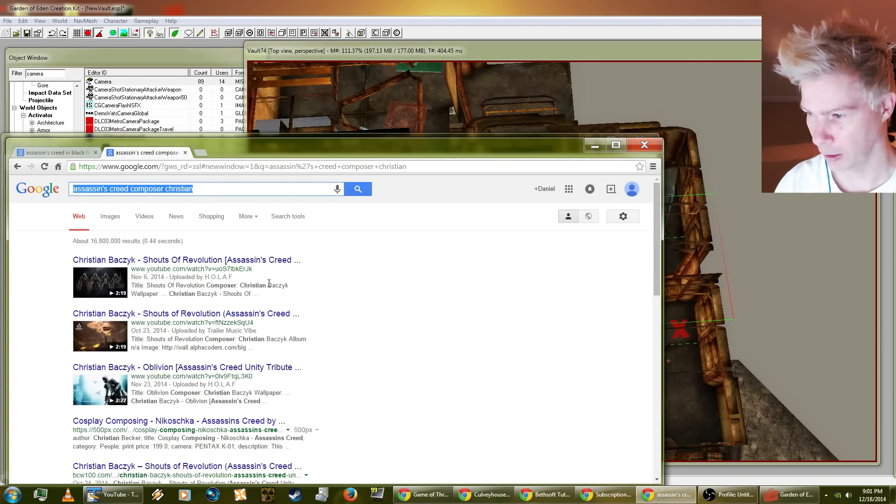
{"action": "key", "text": "BackSpace"}
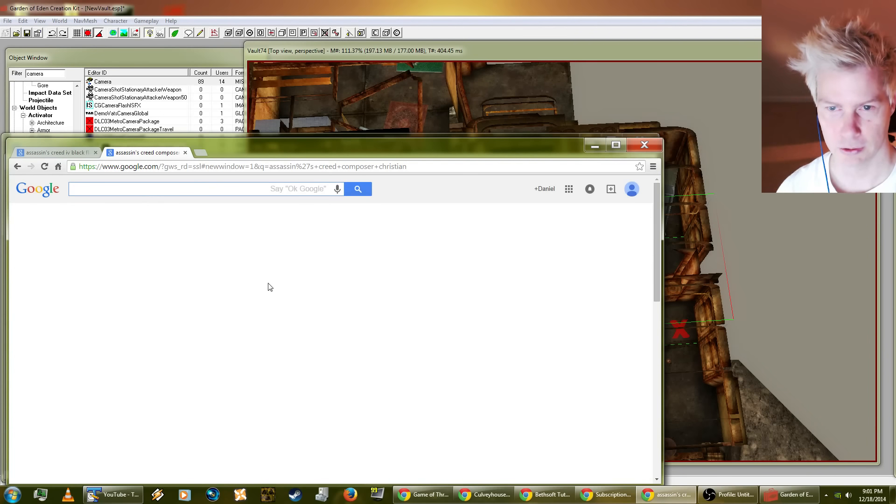
{"action": "left_click", "coordinate": [185, 153]}
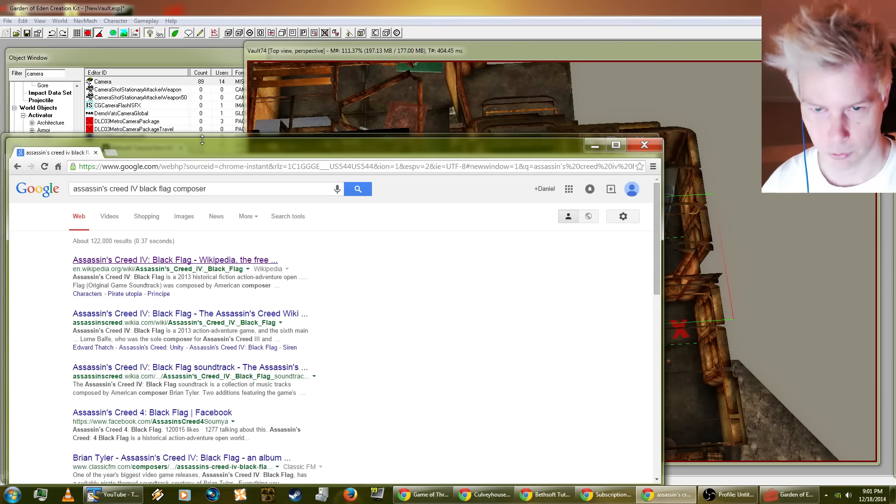
Step: Move the remaining Google search window aside, minimize it and switch back to the Vault74 view in the Garden of Eden Creation Kit
{"action": "left_click_drag", "start_coordinate": [189, 151], "coordinate": [392, 132]}
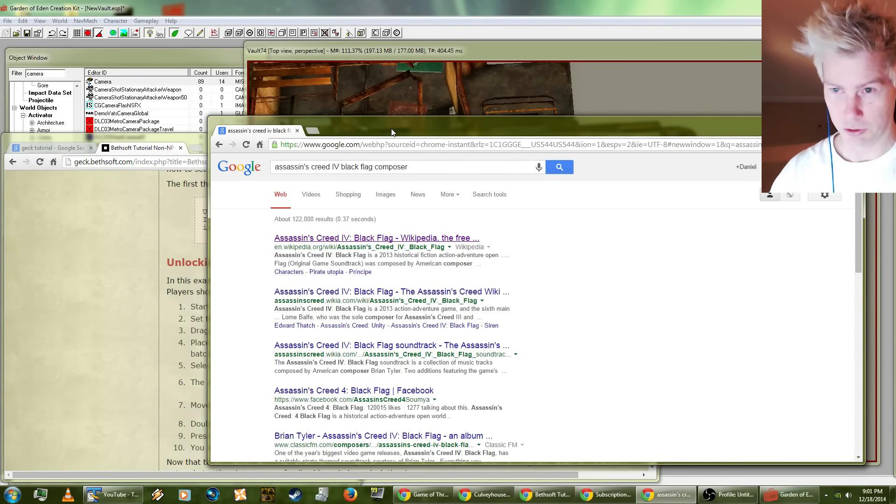
{"action": "mouse_move", "coordinate": [391, 132]}
{"action": "left_mouse_down"}
{"action": "mouse_move", "coordinate": [388, 150]}
{"action": "mouse_move", "coordinate": [450, 137]}
{"action": "mouse_move", "coordinate": [383, 137]}
{"action": "mouse_move", "coordinate": [390, 135]}
{"action": "left_mouse_up"}
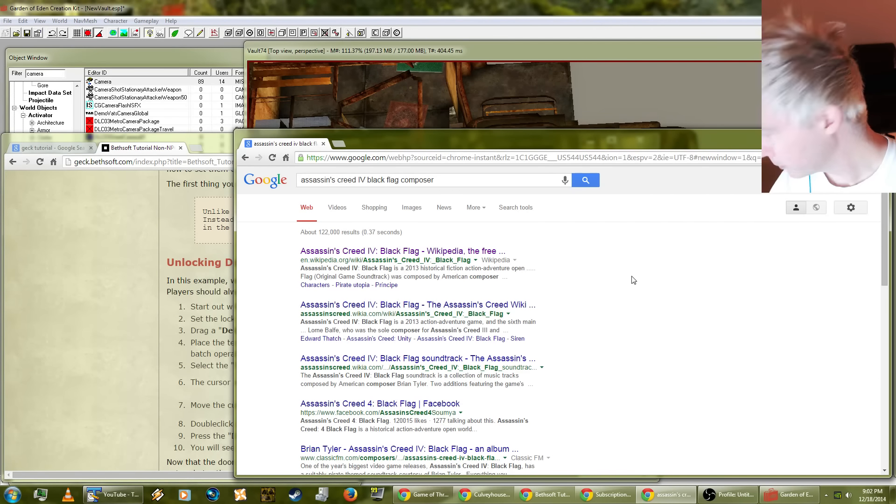
{"action": "left_click", "coordinate": [823, 136]}
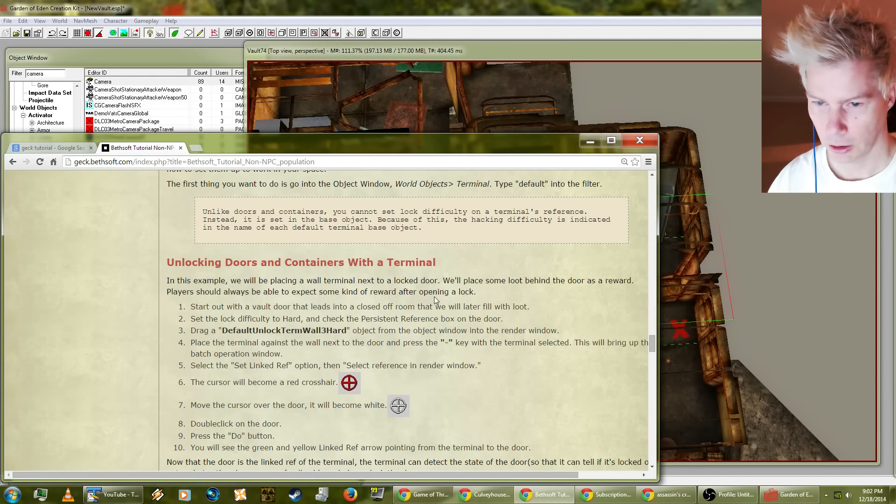
{"action": "left_click", "coordinate": [690, 221]}
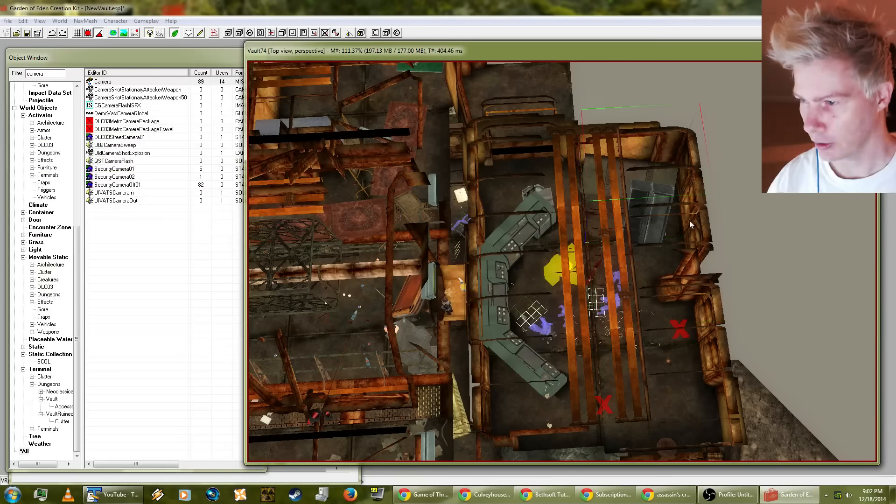
Step: Delete the small room piece adjoining the upper end of the overseer's control room in Vault74
{"action": "middle_click_drag", "start_coordinate": [689, 221], "coordinate": [679, 242], "text": "shift"}
{"action": "scroll", "coordinate": [584, 234], "scroll_direction": "up", "scroll_amount": 5}
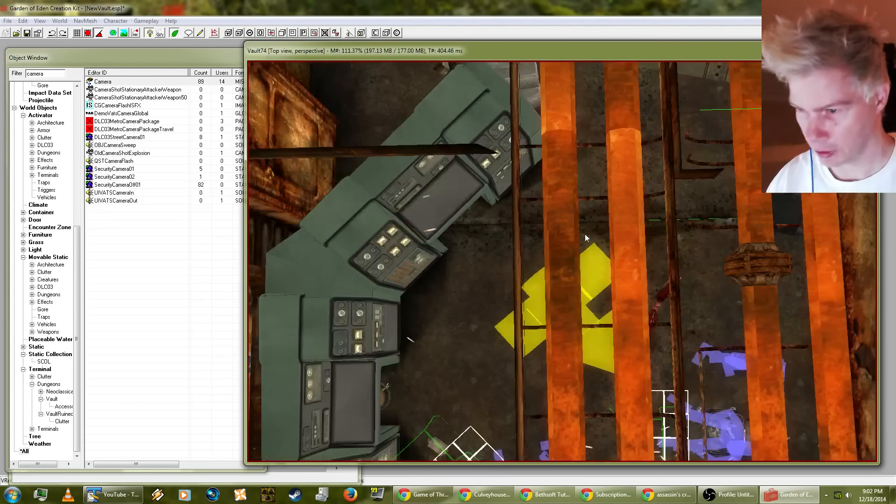
{"action": "scroll", "coordinate": [584, 234], "scroll_direction": "down", "scroll_amount": 6}
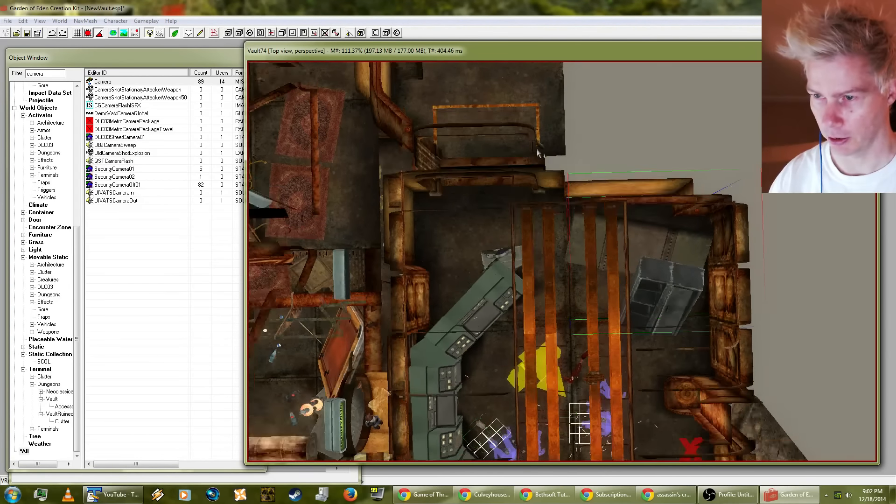
{"action": "middle_click_drag", "start_coordinate": [537, 153], "coordinate": [520, 117], "text": "shift"}
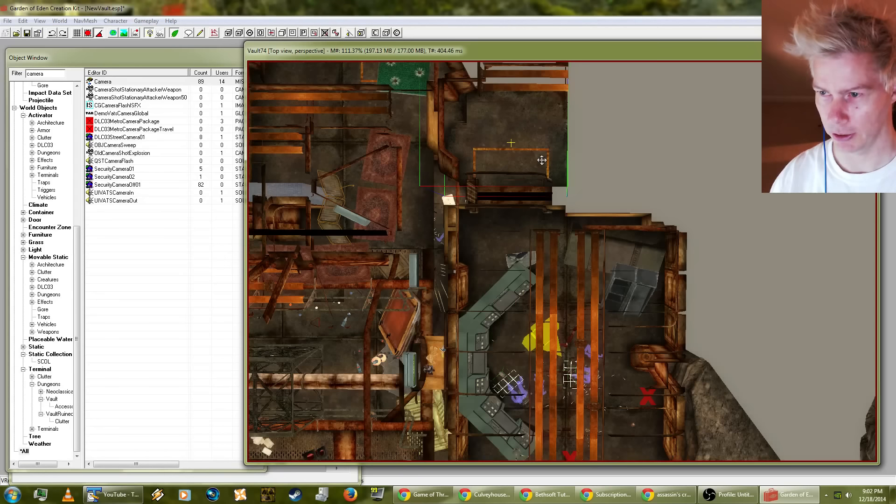
{"action": "scroll", "coordinate": [541, 159], "scroll_direction": "down", "scroll_amount": 2}
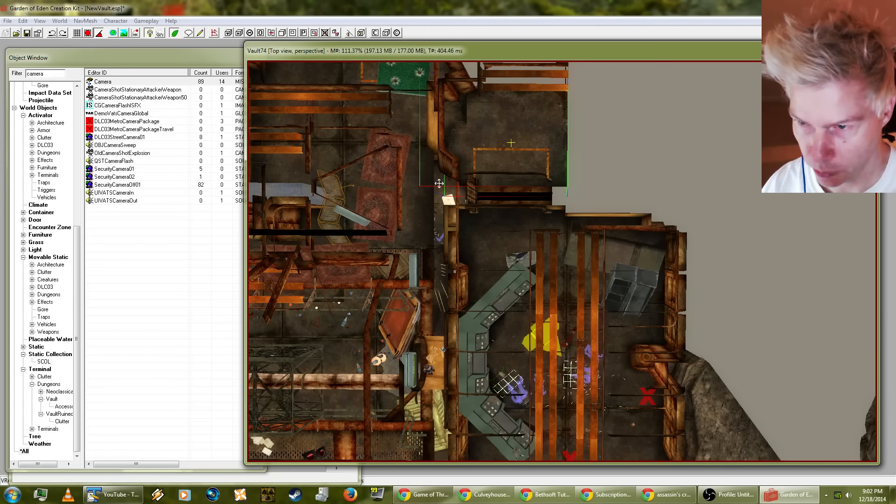
{"action": "key", "text": "Delete"}
Step: Duplicate the sliding vault door from the neighbouring room and place the copy in the open doorway of the control room
{"action": "middle_click_drag", "start_coordinate": [515, 199], "coordinate": [493, 266]}
{"action": "left_click", "coordinate": [488, 318]}
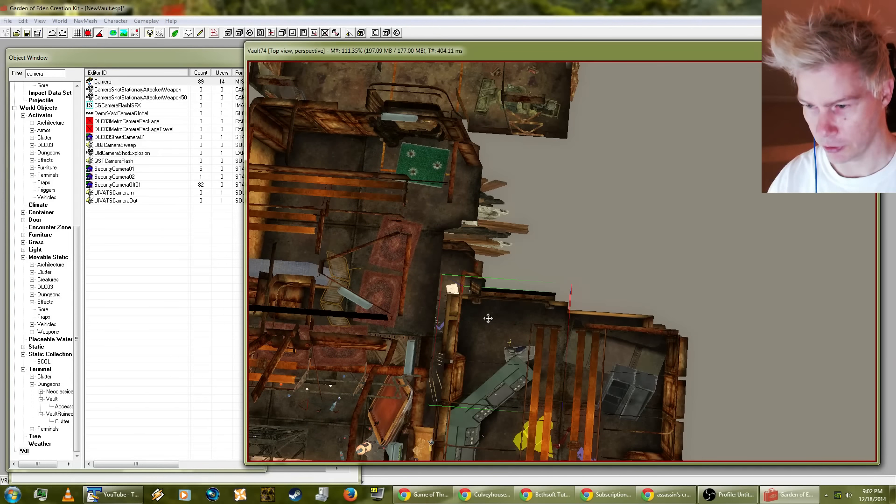
{"action": "middle_click_drag", "start_coordinate": [488, 317], "coordinate": [651, 199], "text": "shift"}
{"action": "middle_click_drag", "start_coordinate": [604, 217], "coordinate": [601, 132], "text": "shift"}
{"action": "left_click", "coordinate": [567, 82]}
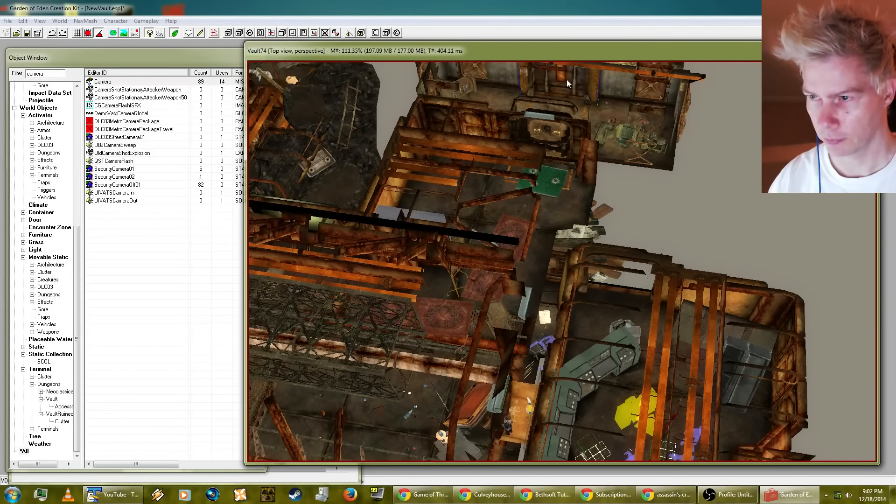
{"action": "left_click", "coordinate": [88, 34]}
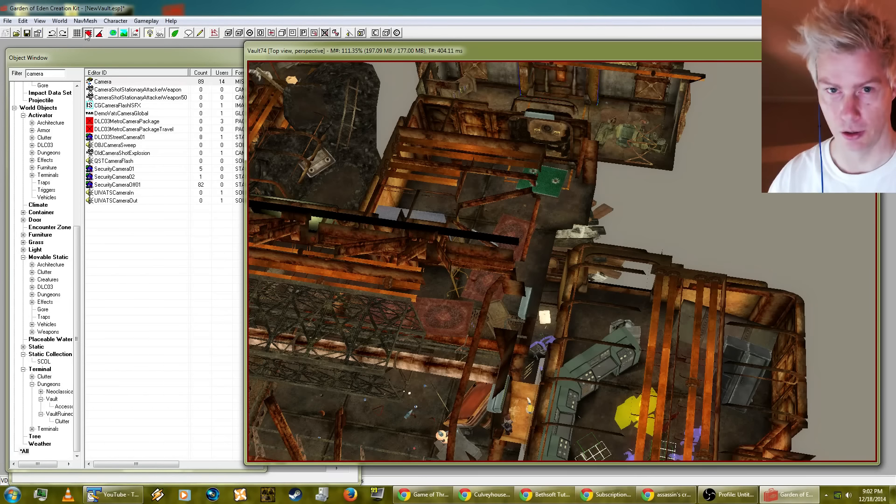
{"action": "left_click_drag", "start_coordinate": [624, 49], "coordinate": [620, 48]}
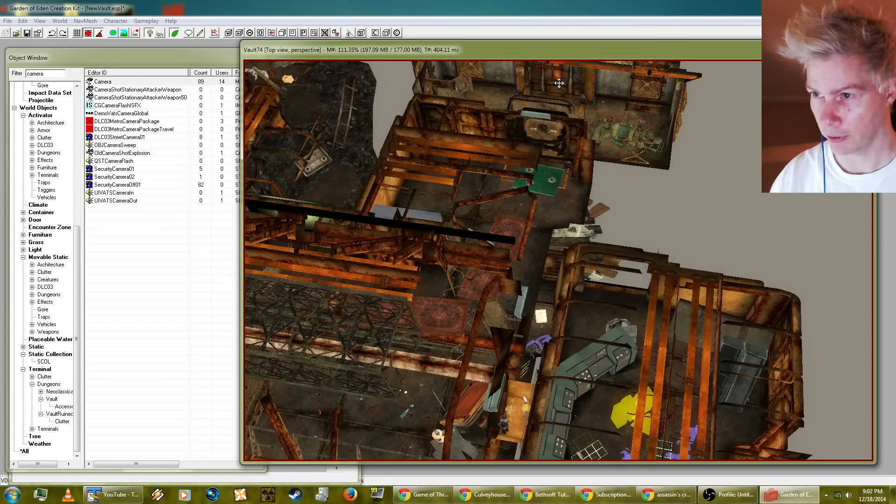
{"action": "key", "text": "ctrl+d"}
{"action": "left_click_drag", "start_coordinate": [567, 100], "coordinate": [440, 339]}
{"action": "middle_click_drag", "start_coordinate": [439, 338], "coordinate": [494, 318], "text": "shift"}
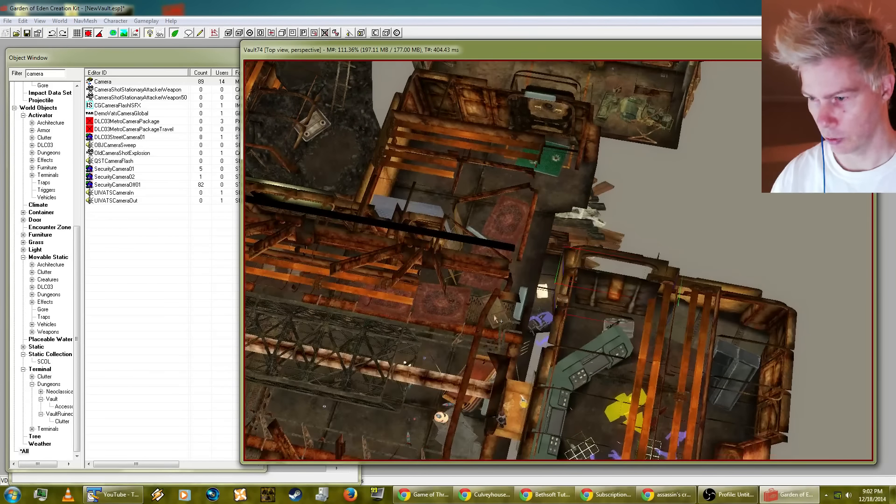
Step: Make the sliding vault door copy in the control room's doorway inaccessible, leaving its teleport, ownership and lock settings unchanged
{"action": "middle_click_drag", "start_coordinate": [661, 280], "coordinate": [530, 206], "text": "shift"}
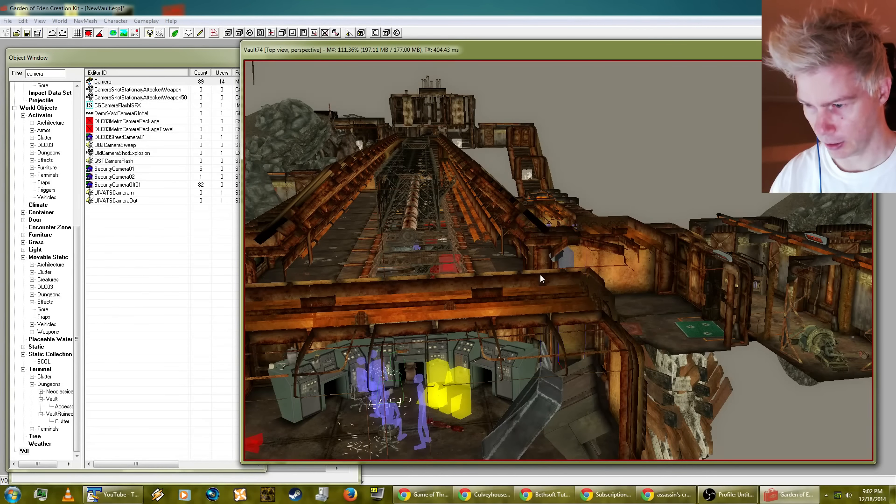
{"action": "middle_click_drag", "start_coordinate": [569, 280], "coordinate": [613, 261], "text": "shift"}
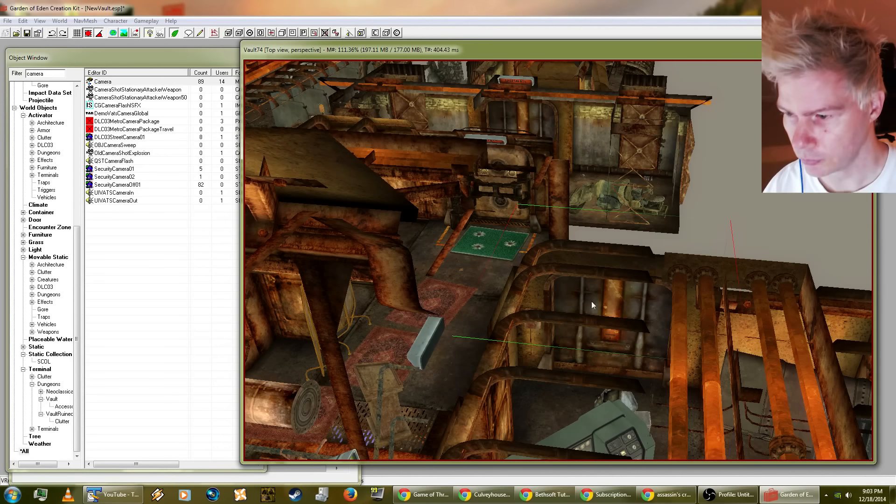
{"action": "middle_click_drag", "start_coordinate": [591, 294], "coordinate": [613, 335], "text": "shift"}
{"action": "left_click", "coordinate": [599, 324]}
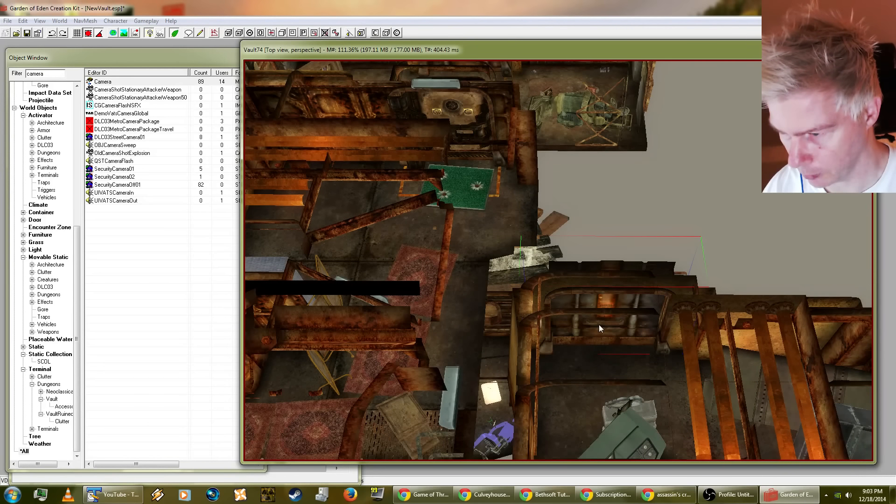
{"action": "double_click", "coordinate": [598, 324]}
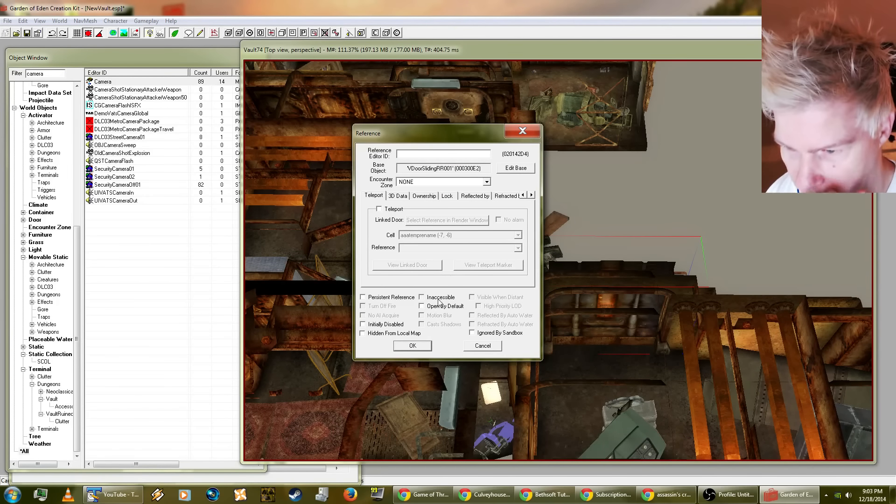
{"action": "left_click", "coordinate": [428, 299]}
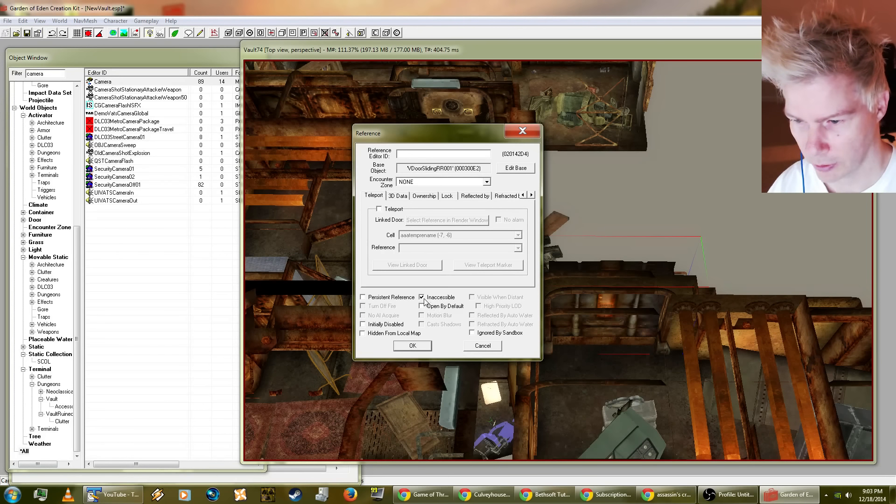
{"action": "left_click", "coordinate": [428, 197]}
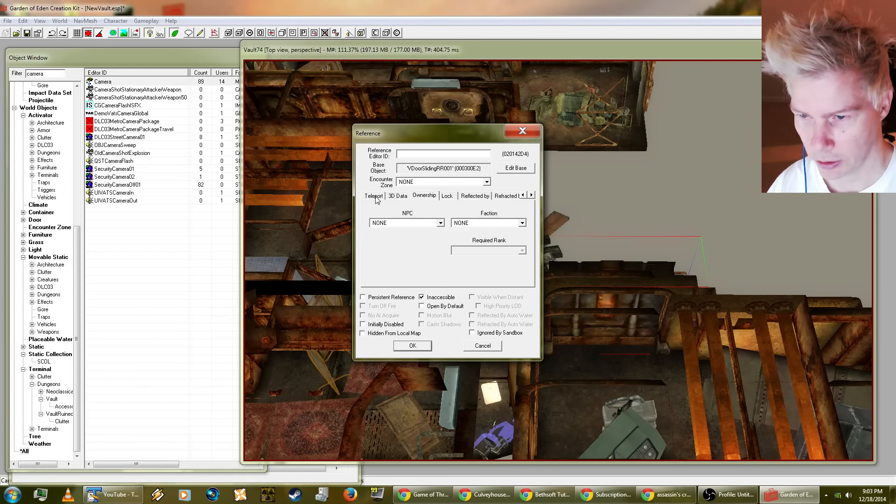
{"action": "left_click", "coordinate": [374, 196]}
{"action": "left_click", "coordinate": [452, 196]}
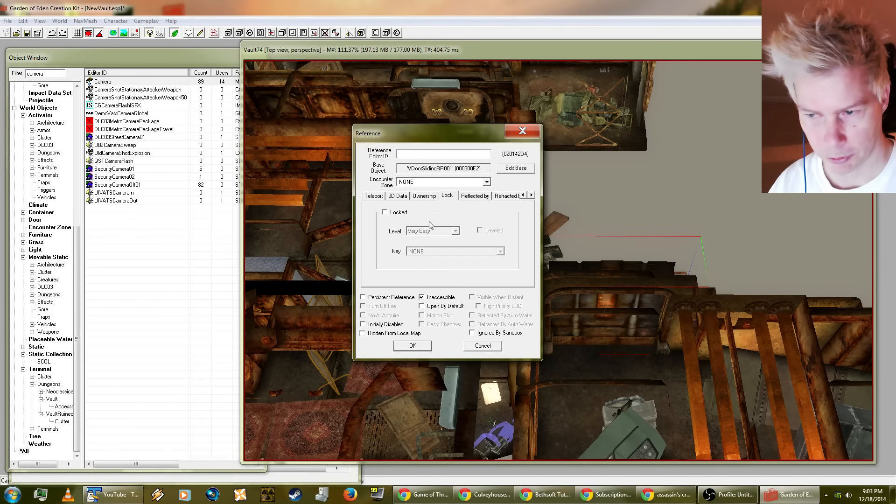
{"action": "left_click", "coordinate": [372, 196]}
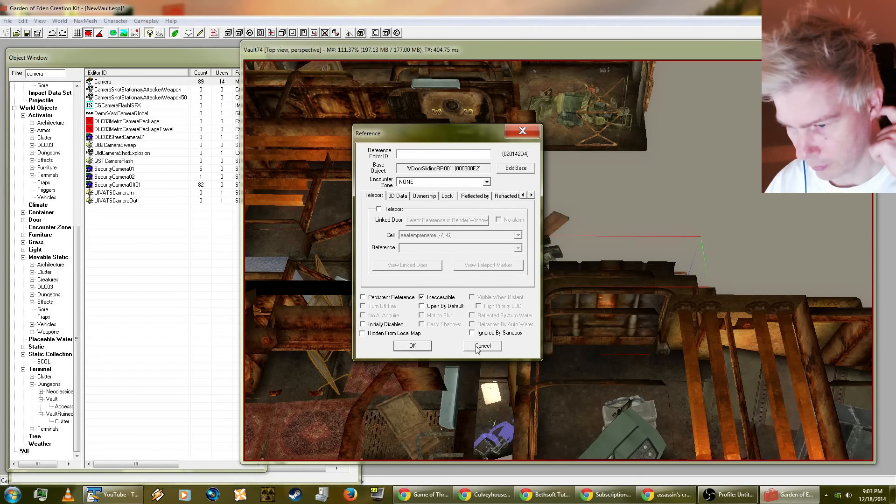
{"action": "left_click", "coordinate": [413, 346]}
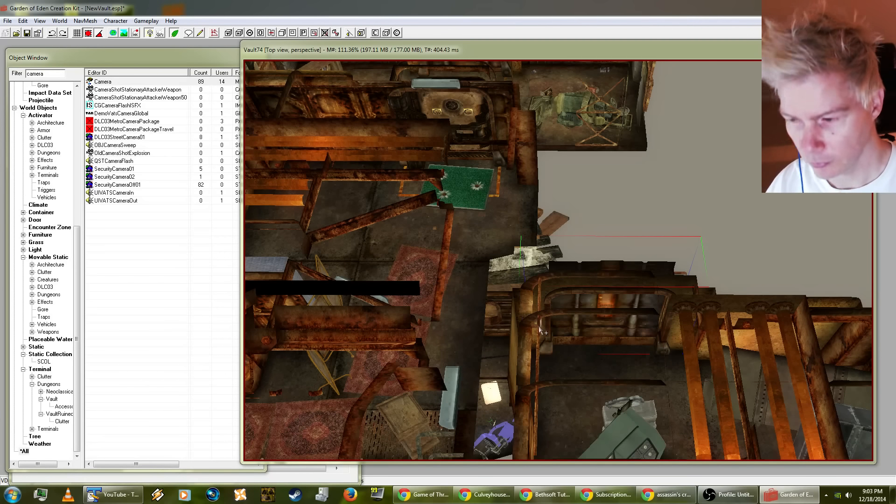
Step: Save the NewVault.esp plugin with the edited Vault74 interior
{"action": "left_click", "coordinate": [633, 47]}
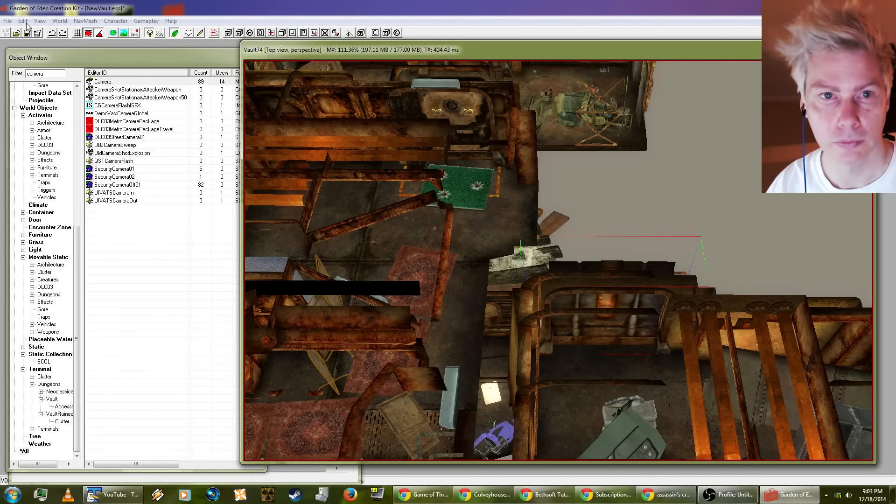
{"action": "left_click", "coordinate": [10, 21]}
{"action": "left_click", "coordinate": [89, 45]}
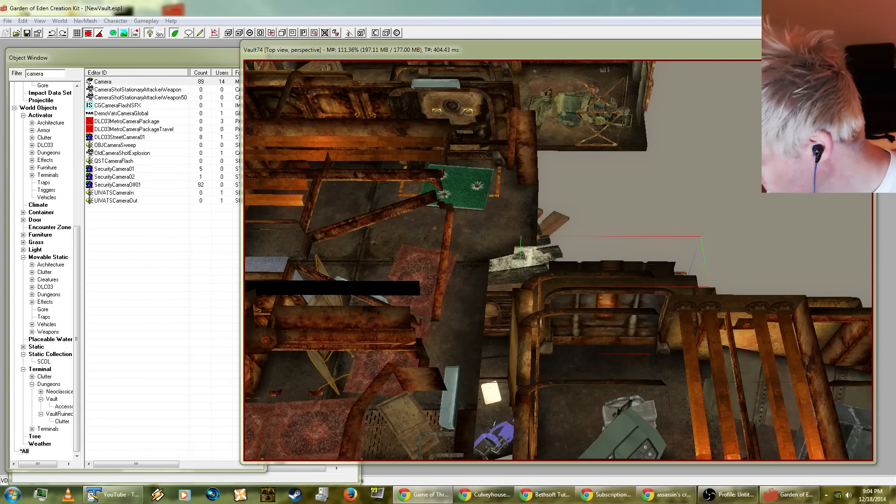
Step: Search Google for Ramin Djawadi in a new Chrome window and widen the window to fit the results page
{"action": "key", "text": "ctrl+n"}
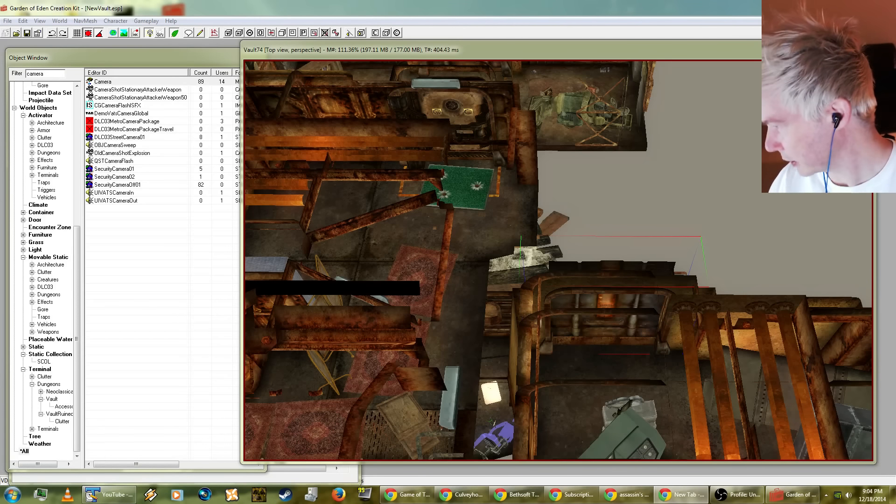
{"action": "left_click_drag", "start_coordinate": [895, 28], "coordinate": [228, 36]}
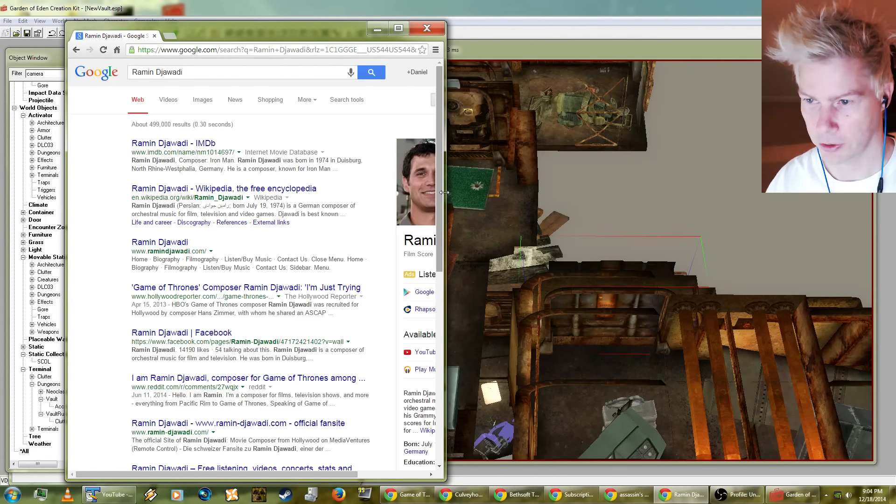
{"action": "left_click_drag", "start_coordinate": [444, 193], "coordinate": [577, 193]}
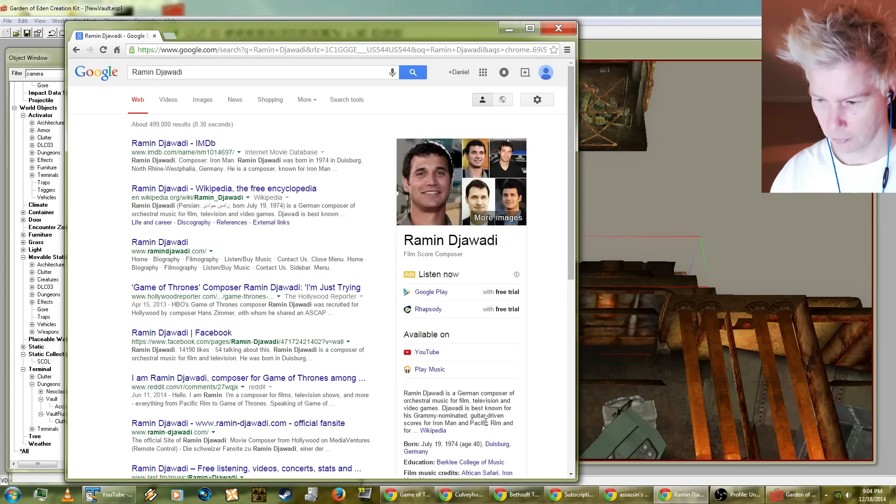
Step: Follow the composer's birthplace link to the Duisburg, Germany results and close the browser window
{"action": "scroll", "coordinate": [487, 414], "scroll_direction": "down", "scroll_amount": 1}
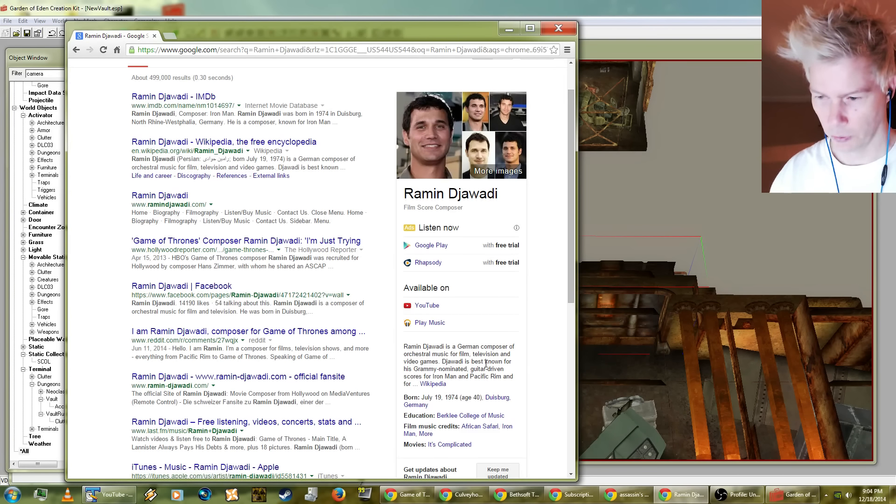
{"action": "left_click", "coordinate": [494, 402]}
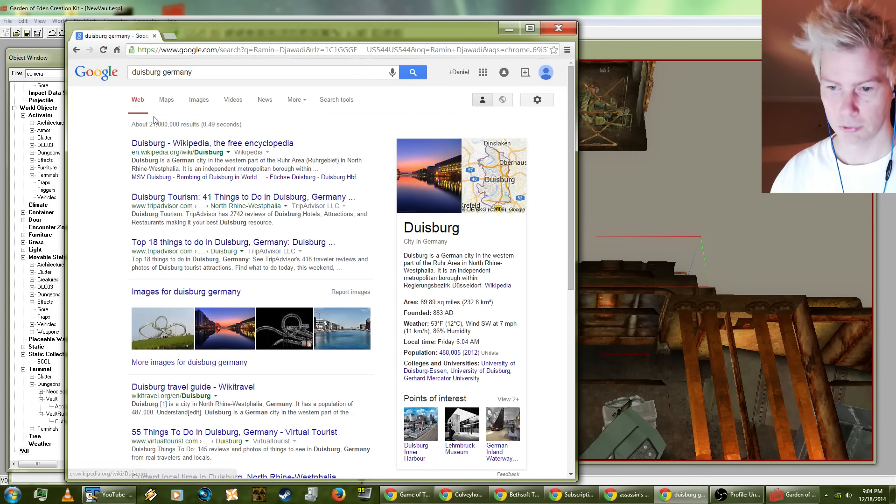
{"action": "left_click", "coordinate": [558, 28]}
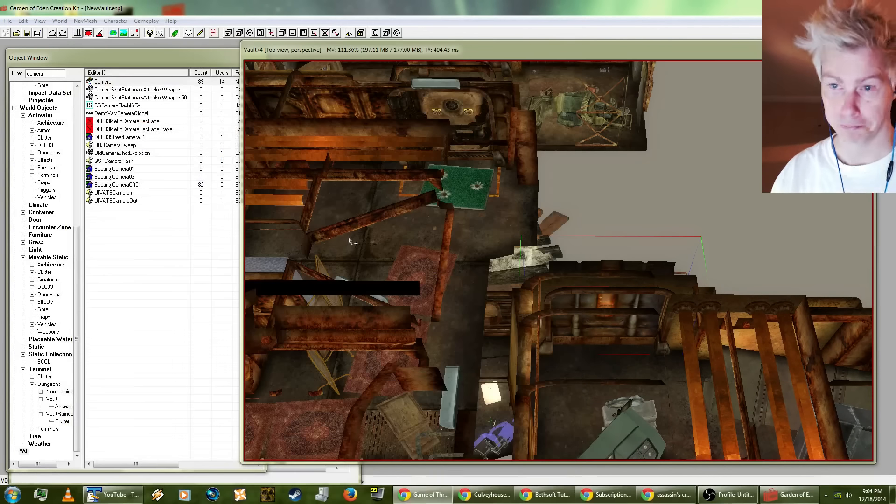
Step: Examine the rooms around the overseer's control room in Vault74 and its closed doorway
{"action": "left_click_drag", "start_coordinate": [678, 47], "coordinate": [693, 55]}
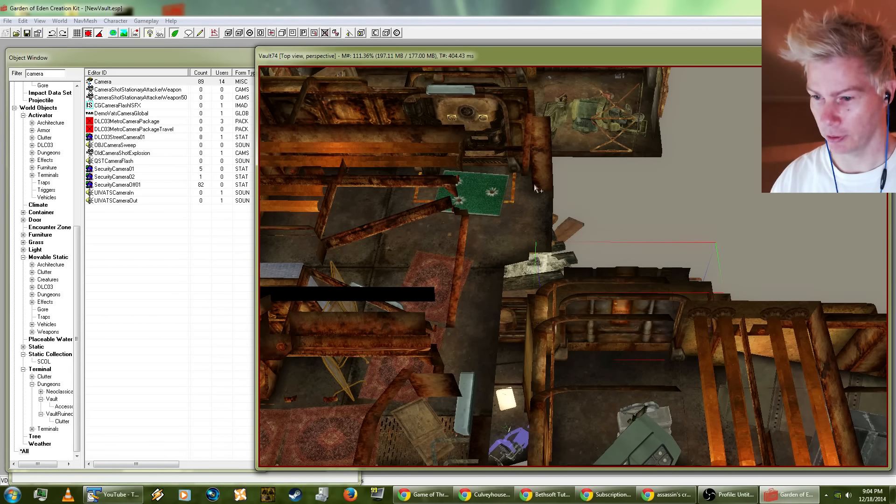
{"action": "left_click", "coordinate": [418, 239]}
{"action": "scroll", "coordinate": [490, 263], "scroll_direction": "down", "scroll_amount": 3}
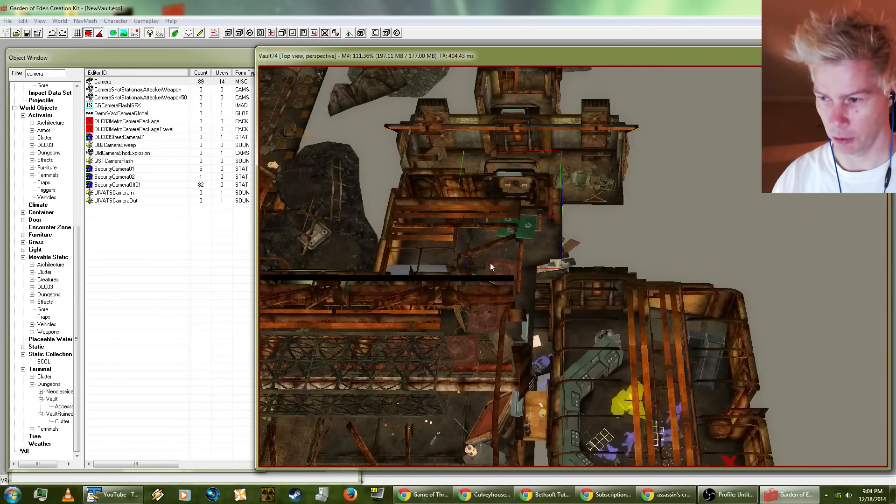
{"action": "scroll", "coordinate": [540, 258], "scroll_direction": "up", "scroll_amount": 5}
{"action": "middle_click_drag", "start_coordinate": [571, 262], "coordinate": [508, 237], "text": "shift"}
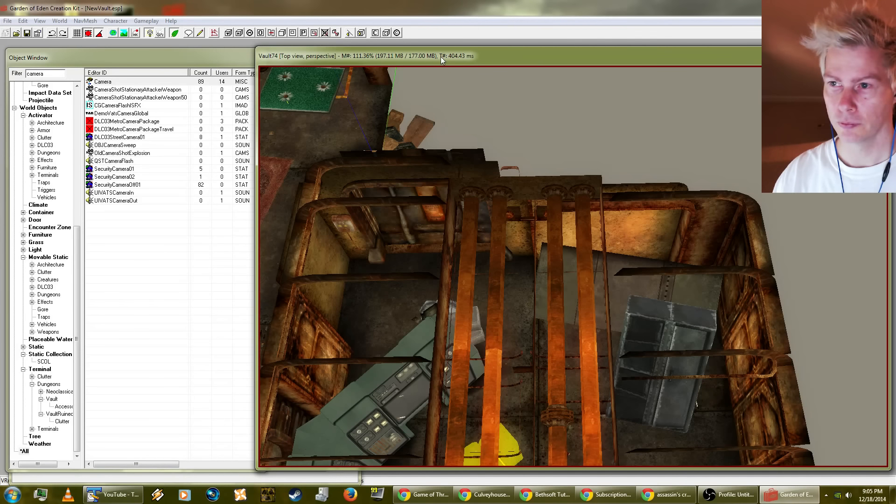
{"action": "mouse_move", "coordinate": [440, 57]}
{"action": "left_mouse_down"}
{"action": "mouse_move", "coordinate": [429, 58]}
{"action": "mouse_move", "coordinate": [443, 63]}
{"action": "left_mouse_up"}
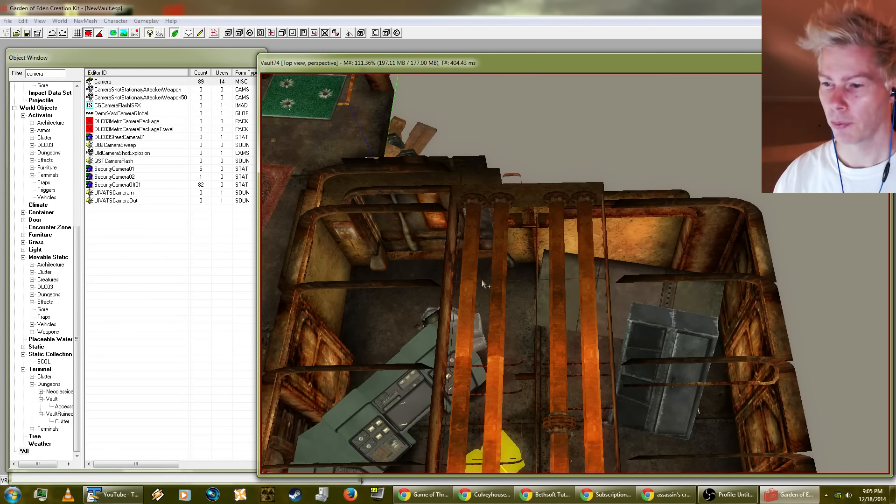
{"action": "left_click", "coordinate": [415, 263]}
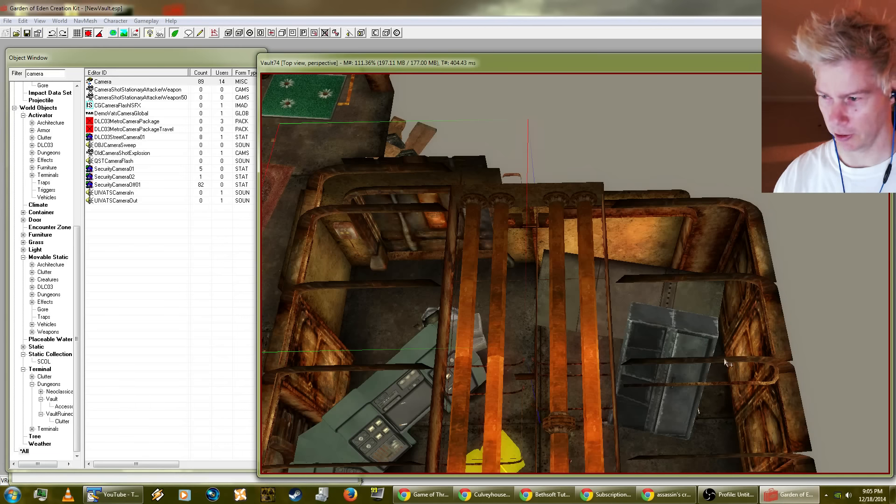
{"action": "middle_click_drag", "start_coordinate": [724, 357], "coordinate": [632, 314], "text": "shift"}
{"action": "left_click", "coordinate": [67, 60]}
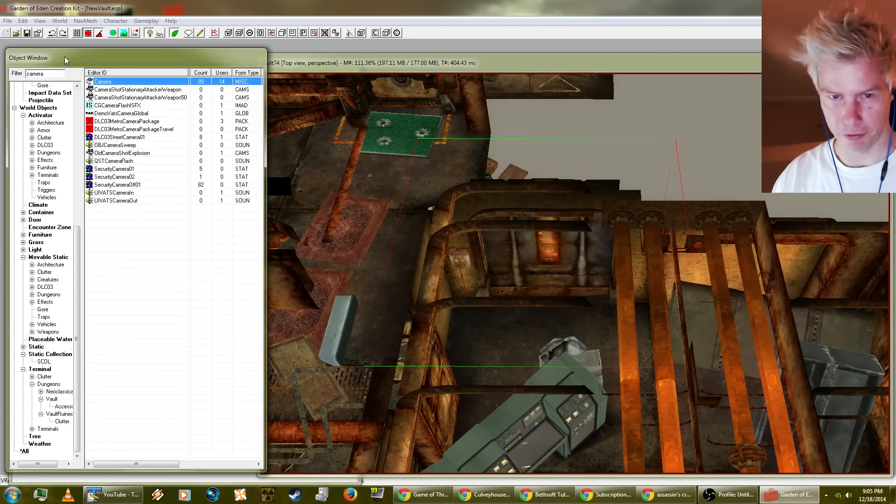
Step: Try to reposition the upper metal crate beside the green console in the control room and undo the change
{"action": "middle_click_drag", "start_coordinate": [591, 340], "coordinate": [549, 337]}
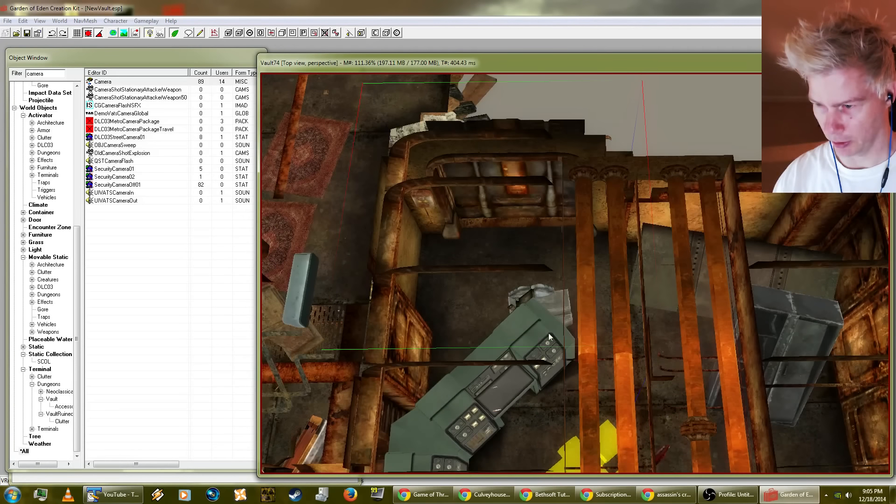
{"action": "key", "text": "d"}
{"action": "scroll", "coordinate": [561, 296], "scroll_direction": "up", "scroll_amount": 5}
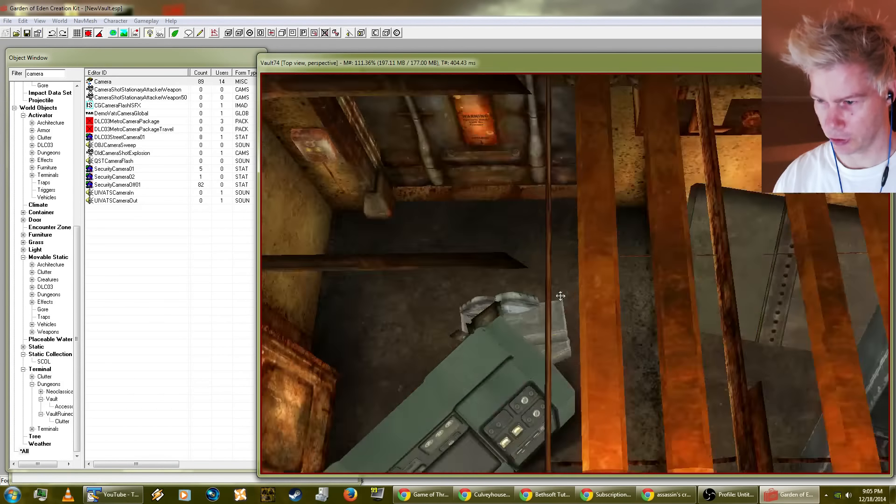
{"action": "middle_click_drag", "start_coordinate": [542, 356], "coordinate": [598, 311], "text": "shift"}
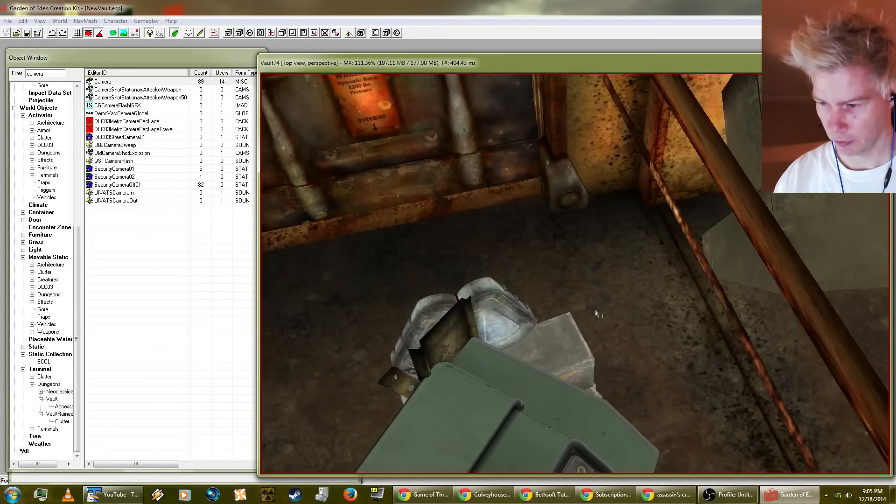
{"action": "key", "text": "ctrl+z"}
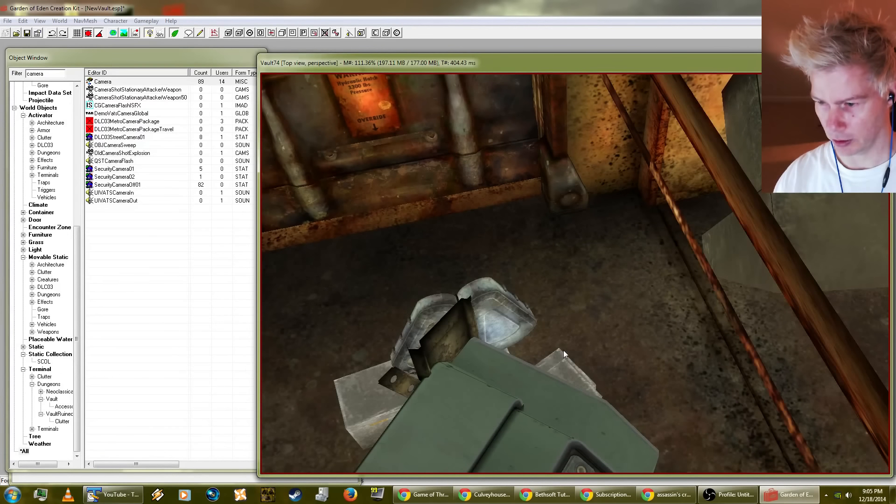
{"action": "left_click", "coordinate": [22, 21]}
{"action": "left_click", "coordinate": [24, 31]}
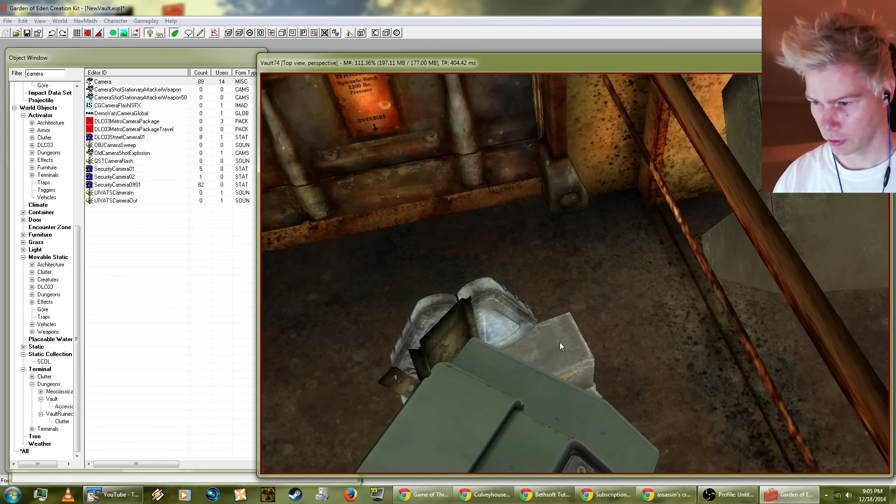
Step: Duplicate the lower metal crate beside the green console and place the copy on the floor next to the stack
{"action": "middle_click_drag", "start_coordinate": [580, 350], "coordinate": [573, 368], "text": "shift"}
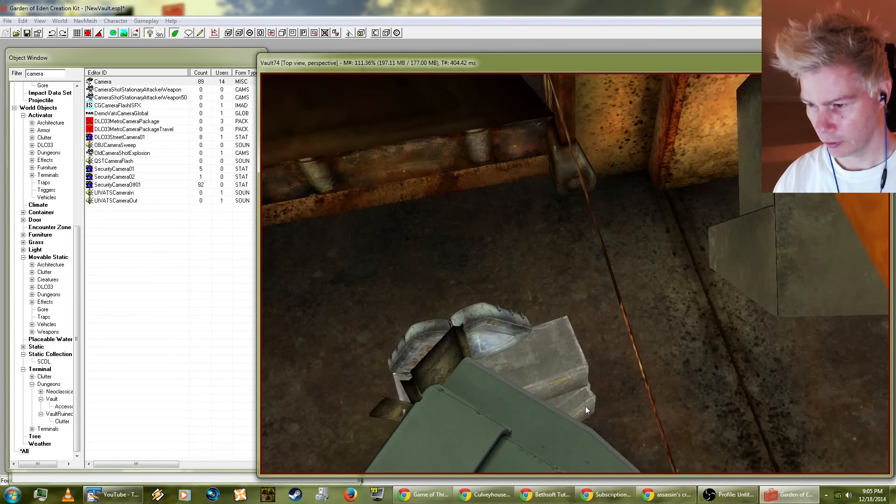
{"action": "middle_click_drag", "start_coordinate": [587, 390], "coordinate": [452, 349], "text": "shift"}
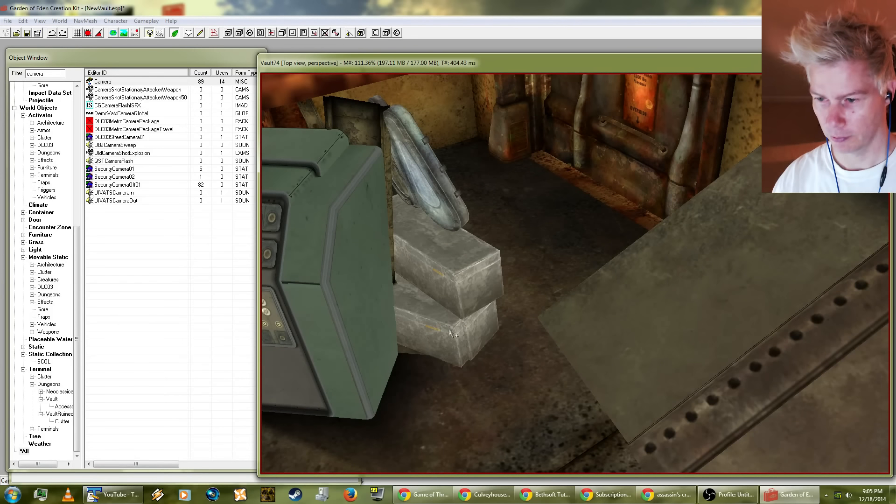
{"action": "middle_click_drag", "start_coordinate": [455, 279], "coordinate": [317, 222], "text": "shift"}
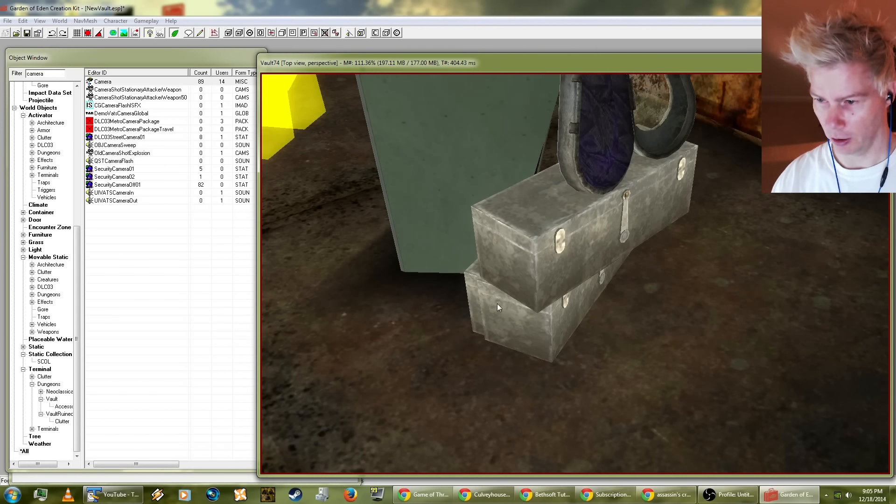
{"action": "left_click_drag", "start_coordinate": [492, 303], "coordinate": [559, 354]}
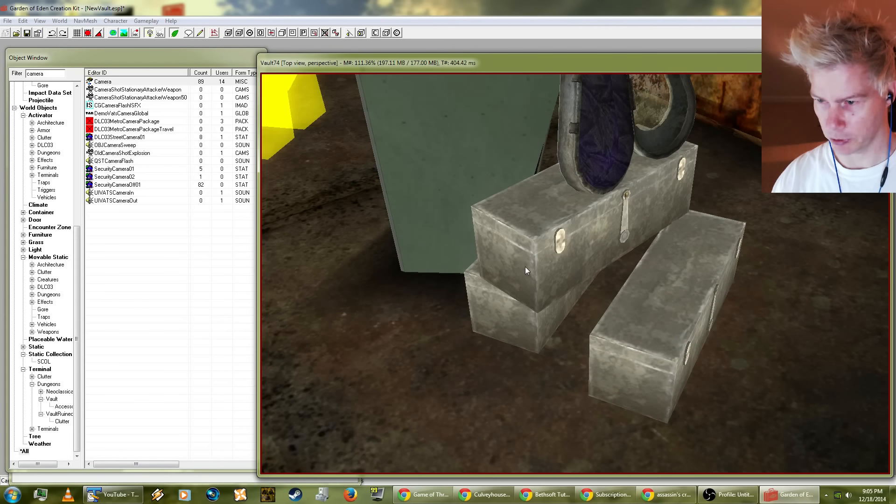
Step: Duplicate the upper metal crate, stack the copy on the new floor crate and rotate the new pair against the original stack
{"action": "left_click_drag", "start_coordinate": [510, 257], "coordinate": [515, 259]}
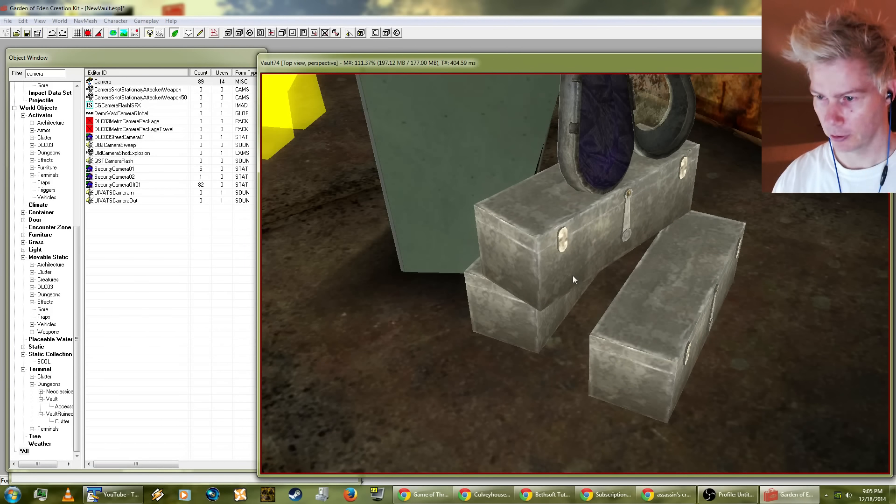
{"action": "key", "text": "ctrl+d"}
{"action": "left_click_drag", "start_coordinate": [517, 243], "coordinate": [575, 297]}
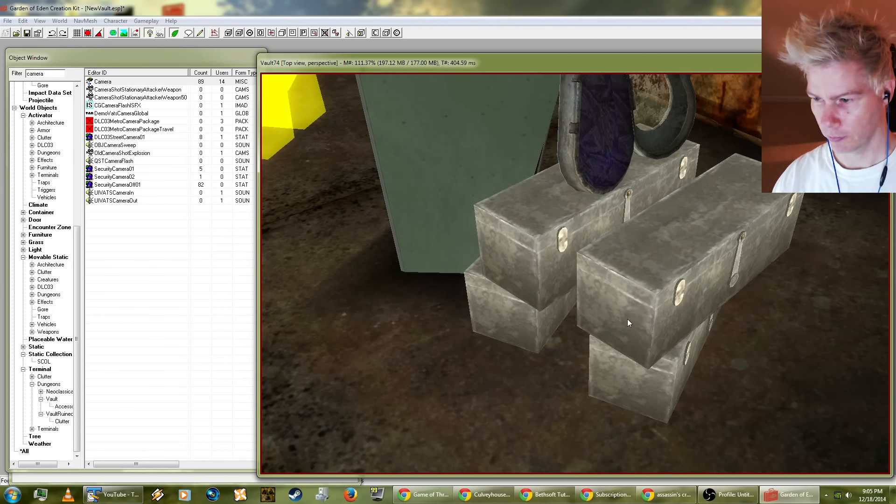
{"action": "mouse_move", "coordinate": [629, 327]}
{"action": "right_mouse_down"}
{"action": "mouse_move", "coordinate": [645, 329]}
{"action": "mouse_move", "coordinate": [627, 337]}
{"action": "right_mouse_up"}
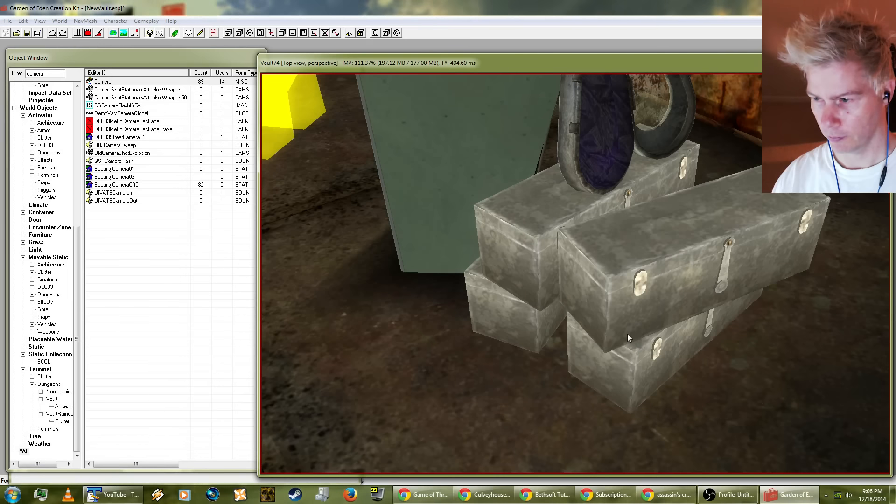
Step: Move the new crate pair away from the original stack and set it on the floor by the closed hatch with the warning sign
{"action": "middle_click_drag", "start_coordinate": [641, 330], "coordinate": [720, 334], "text": "shift"}
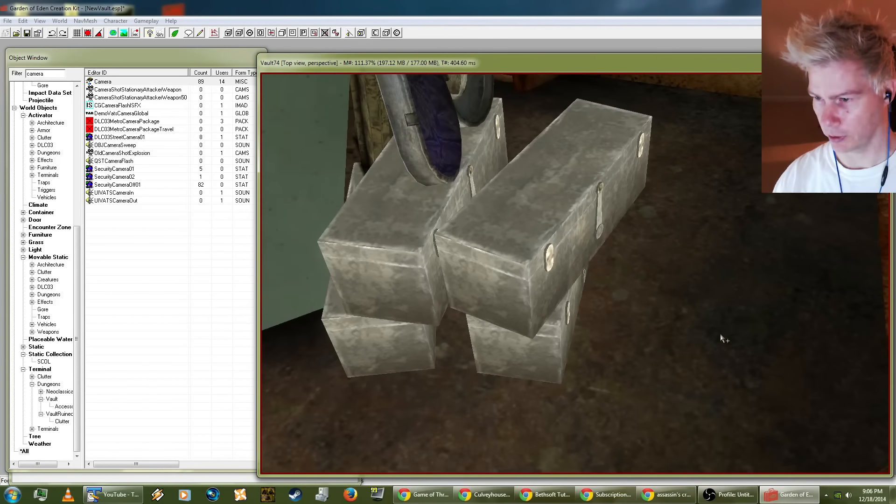
{"action": "left_click_drag", "start_coordinate": [526, 354], "coordinate": [711, 336]}
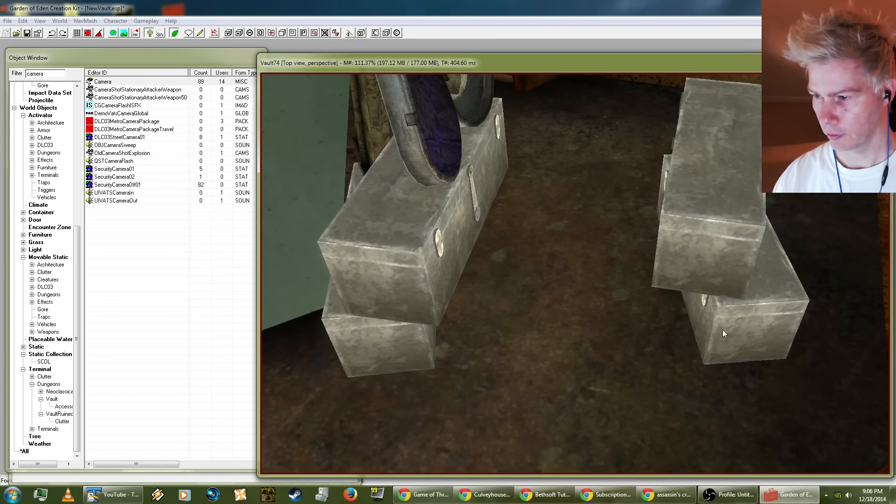
{"action": "left_click_drag", "start_coordinate": [738, 308], "coordinate": [783, 302]}
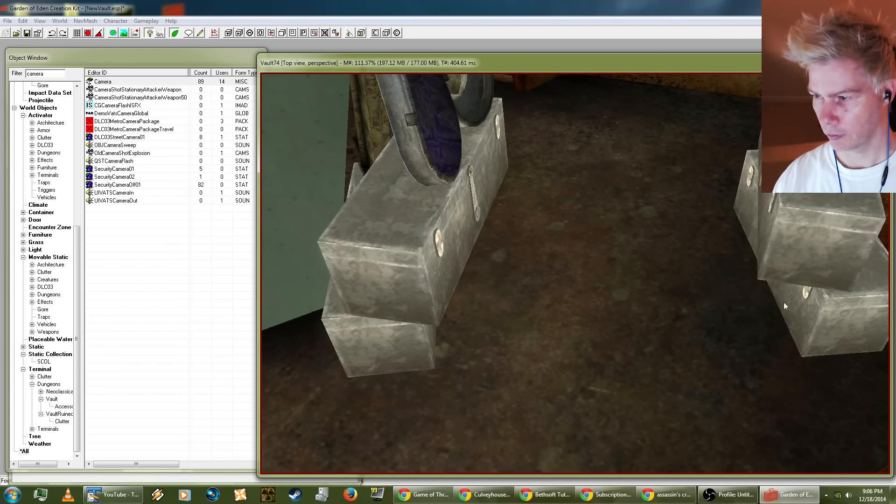
{"action": "middle_click_drag", "start_coordinate": [783, 302], "coordinate": [823, 287], "text": "shift"}
{"action": "mouse_move", "coordinate": [649, 343]}
{"action": "left_mouse_down"}
{"action": "mouse_move", "coordinate": [640, 345]}
{"action": "mouse_move", "coordinate": [647, 338]}
{"action": "left_mouse_up"}
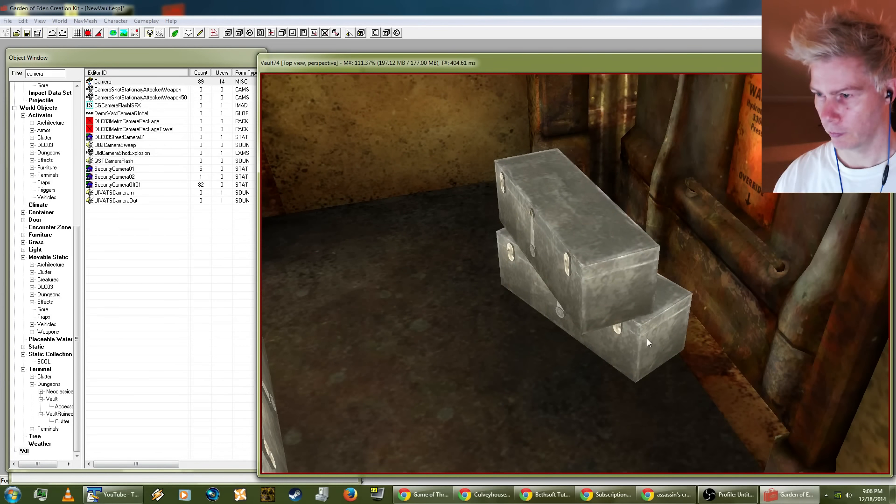
{"action": "middle_click_drag", "start_coordinate": [609, 323], "coordinate": [724, 331], "text": "shift"}
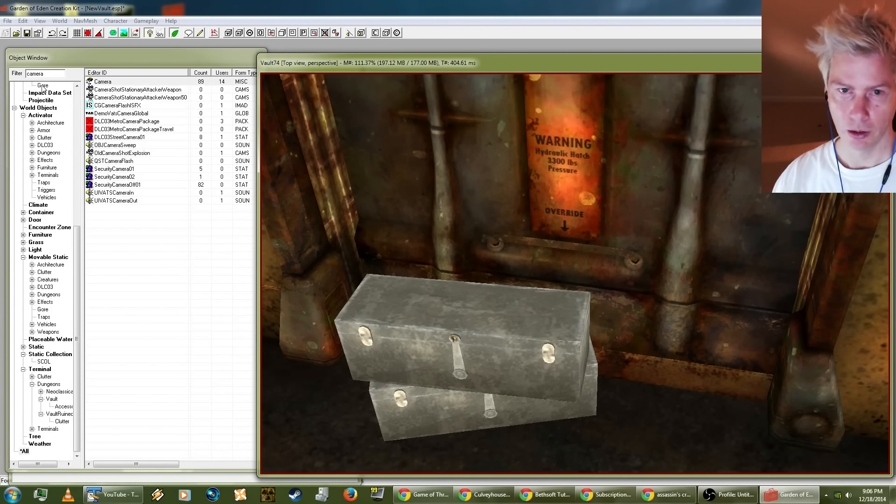
Step: Filter the object list for "box" and preview Box03 with the ground plane off, as well as CableJunctionBox01
{"action": "left_click", "coordinate": [57, 74]}
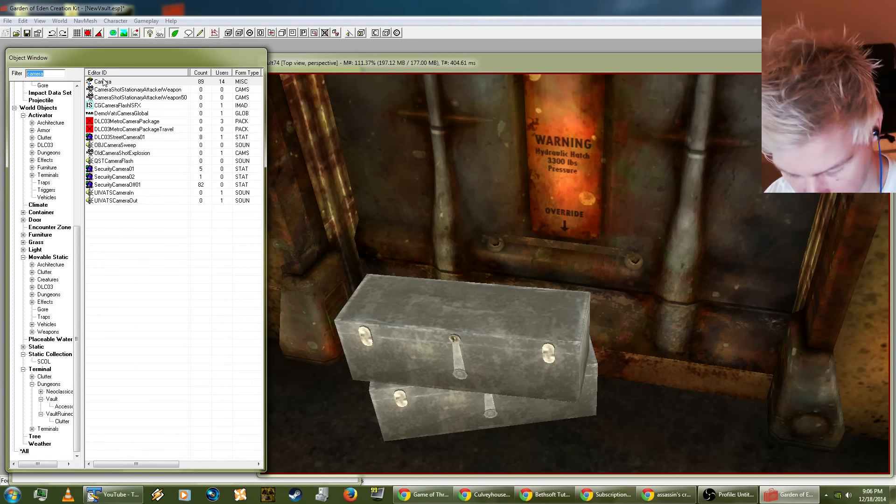
{"action": "type", "text": "box"}
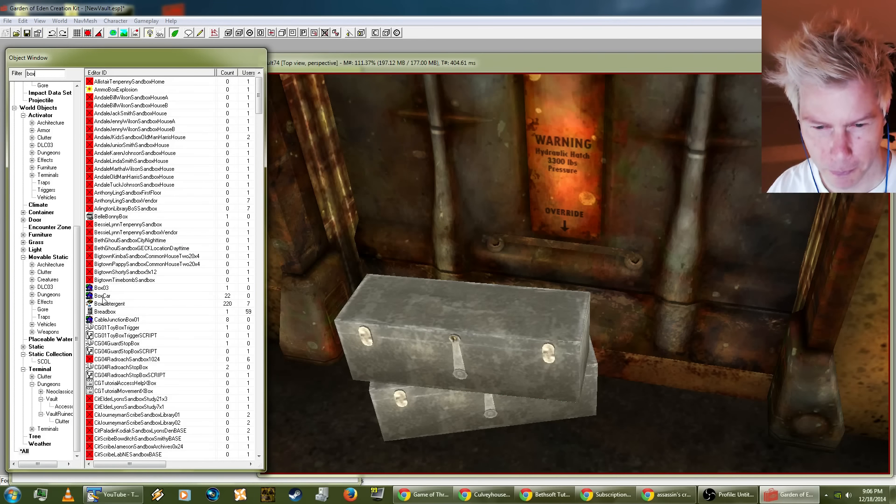
{"action": "left_click", "coordinate": [104, 288]}
{"action": "right_click", "coordinate": [104, 287]}
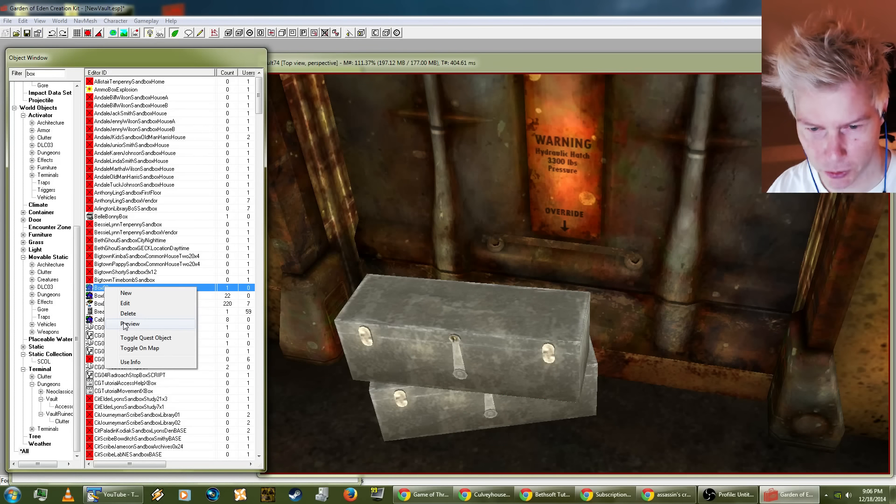
{"action": "left_click", "coordinate": [126, 324]}
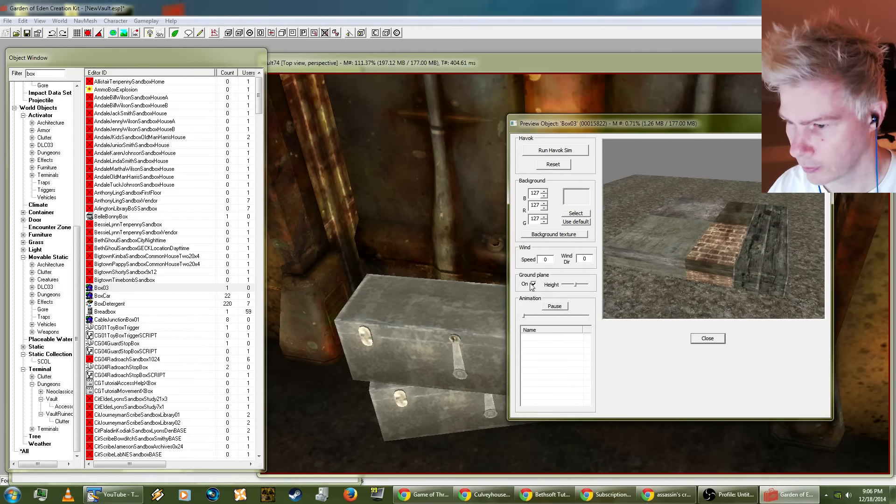
{"action": "left_click_drag", "start_coordinate": [720, 264], "coordinate": [696, 199]}
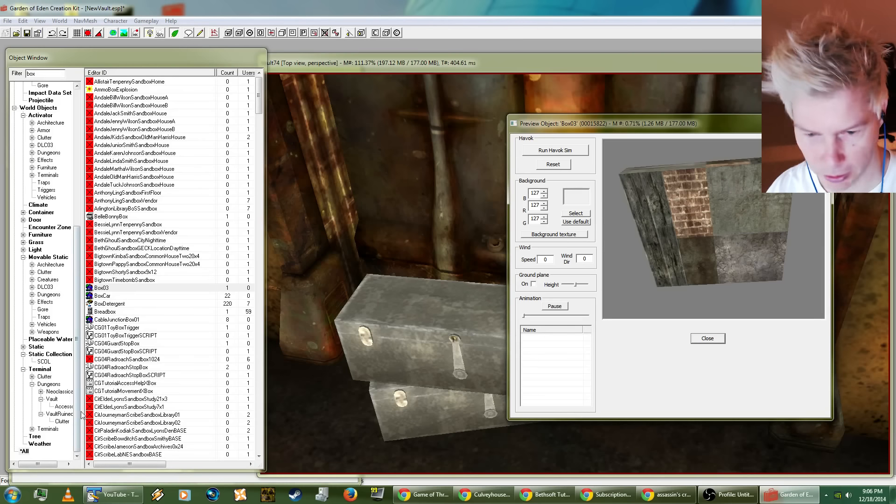
{"action": "left_click", "coordinate": [120, 321]}
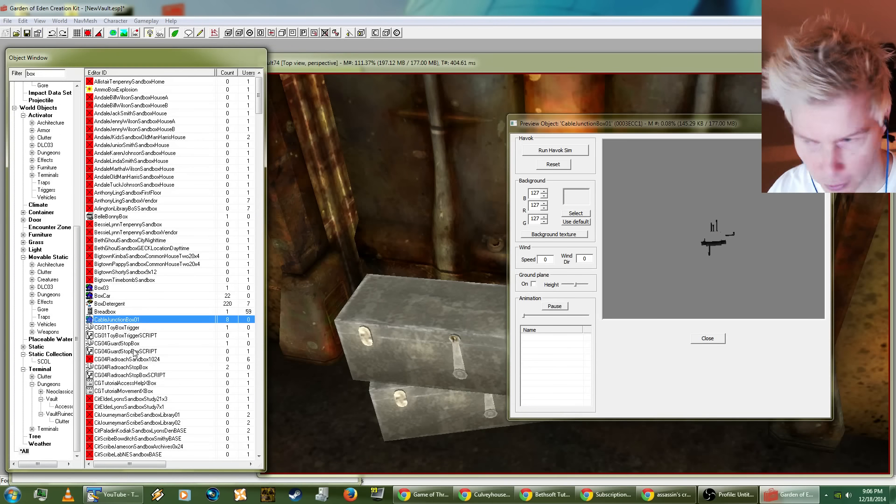
{"action": "scroll", "coordinate": [134, 353], "scroll_direction": "down", "scroll_amount": 7}
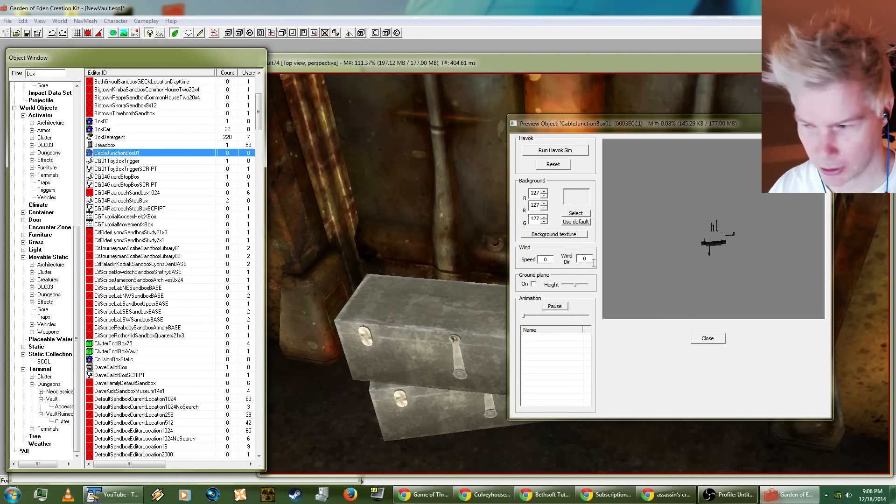
{"action": "left_click", "coordinate": [714, 340]}
{"action": "left_click", "coordinate": [708, 339]}
Step: Place a CableJunctionBox01 in the control room above the grey console beside the closed hatch
{"action": "left_click", "coordinate": [544, 303]}
{"action": "scroll", "coordinate": [544, 303], "scroll_direction": "down", "scroll_amount": 5}
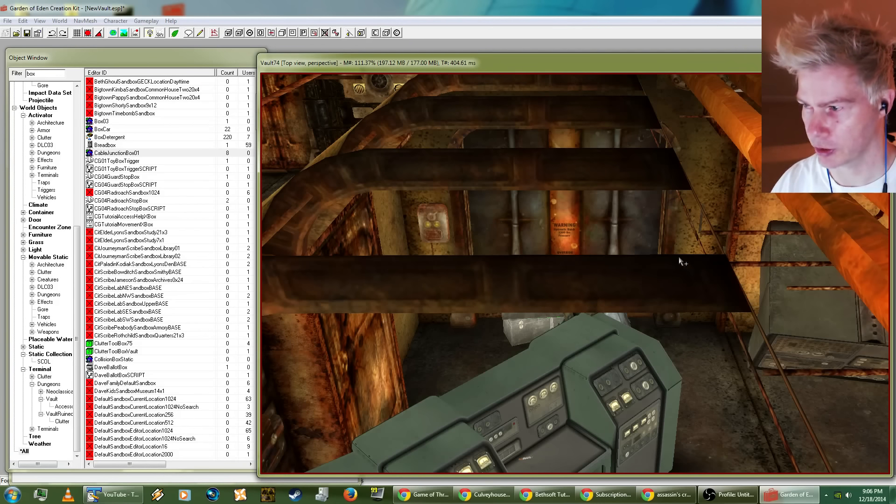
{"action": "middle_click_drag", "start_coordinate": [681, 260], "coordinate": [404, 187], "text": "shift"}
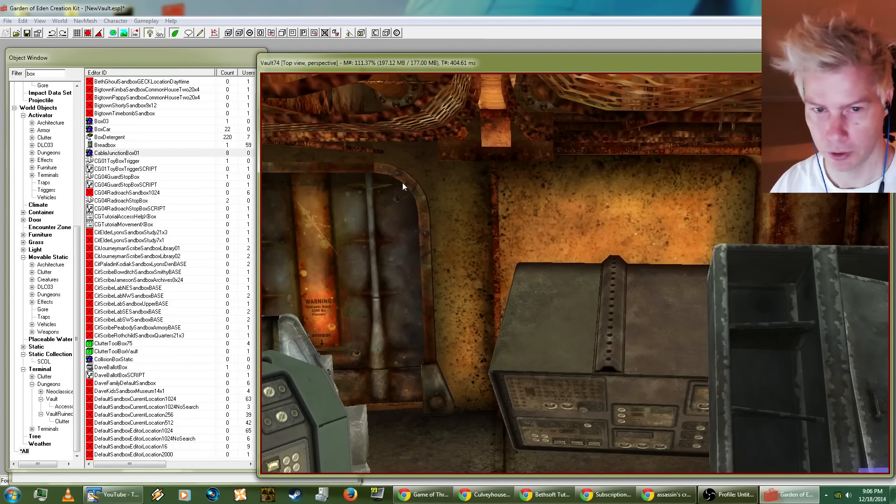
{"action": "left_click", "coordinate": [108, 153]}
{"action": "left_click_drag", "start_coordinate": [541, 224], "coordinate": [619, 229]}
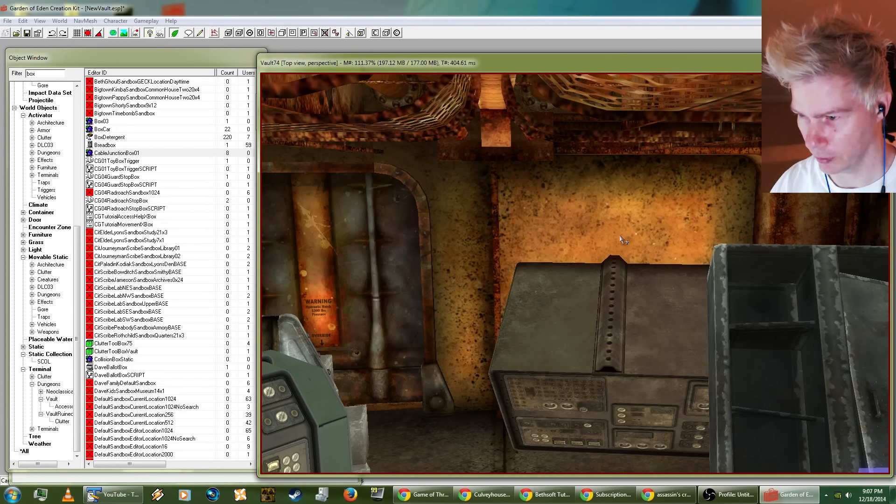
{"action": "scroll", "coordinate": [617, 243], "scroll_direction": "down", "scroll_amount": 3}
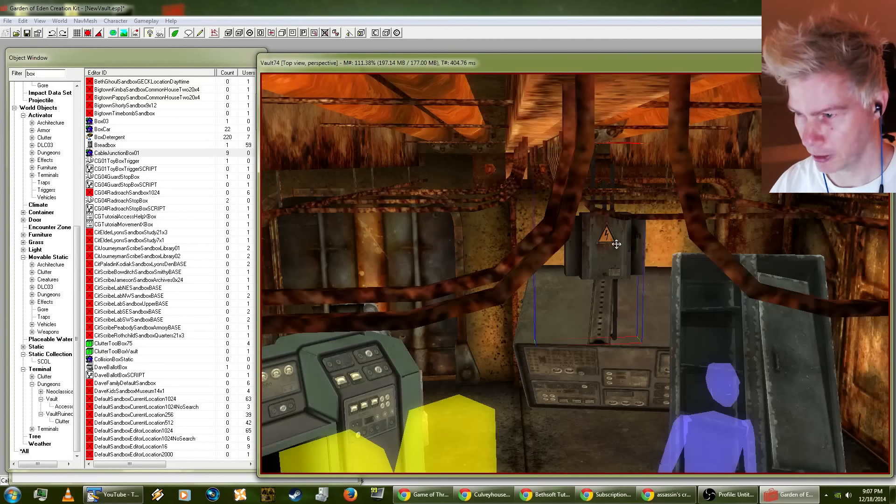
{"action": "mouse_move", "coordinate": [616, 244]}
{"action": "middle_mouse_down", "text": "shift"}
{"action": "mouse_move", "coordinate": [591, 231]}
{"action": "mouse_move", "coordinate": [602, 233]}
{"action": "mouse_move", "coordinate": [600, 246]}
{"action": "middle_mouse_up", "text": "shift"}
Step: Position the junction box against the wall behind the grey console and save the plugin
{"action": "scroll", "coordinate": [603, 233], "scroll_direction": "up", "scroll_amount": 5}
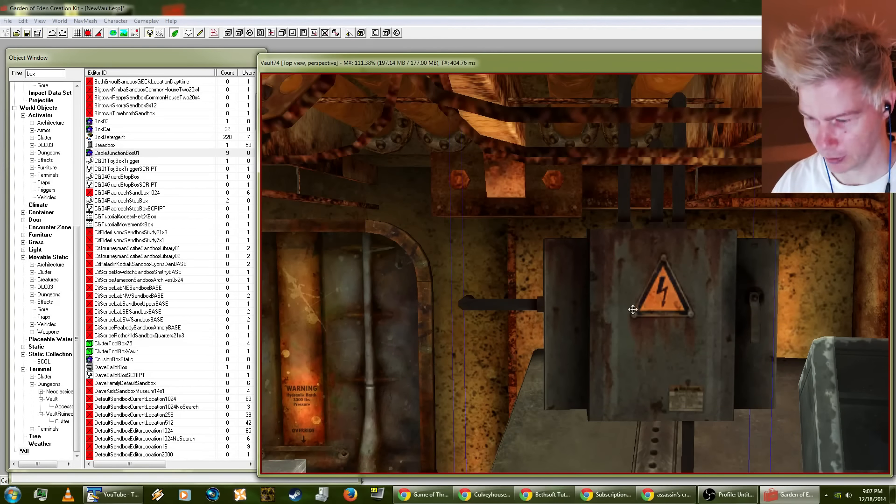
{"action": "left_click_drag", "start_coordinate": [631, 309], "coordinate": [584, 121]}
{"action": "left_click_drag", "start_coordinate": [574, 279], "coordinate": [607, 336]}
{"action": "middle_click_drag", "start_coordinate": [606, 336], "coordinate": [736, 327], "text": "shift"}
{"action": "left_click_drag", "start_coordinate": [623, 308], "coordinate": [629, 309]}
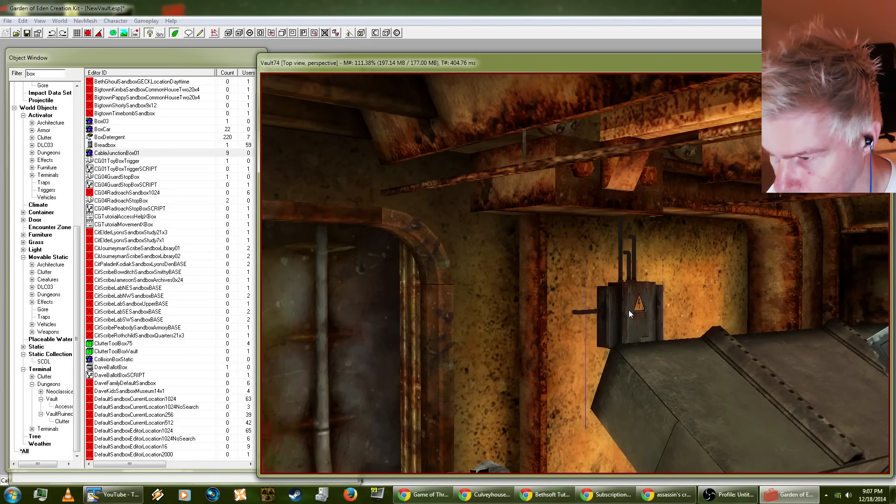
{"action": "middle_click_drag", "start_coordinate": [629, 309], "coordinate": [504, 307], "text": "shift"}
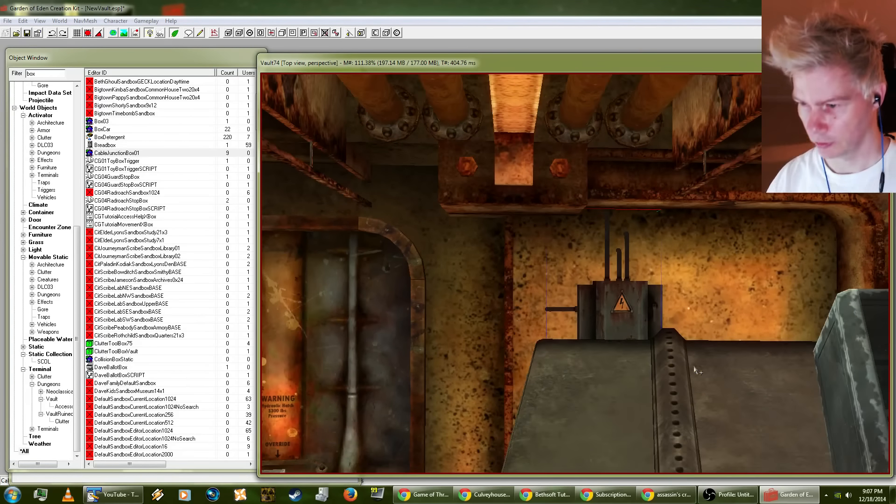
{"action": "scroll", "coordinate": [694, 367], "scroll_direction": "down", "scroll_amount": 4}
{"action": "middle_click_drag", "start_coordinate": [695, 367], "coordinate": [124, 212], "text": "shift"}
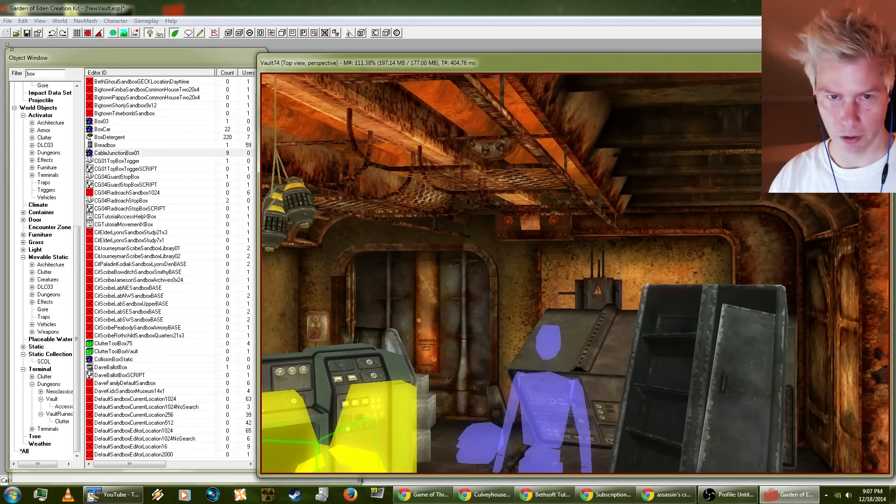
{"action": "left_click", "coordinate": [6, 23]}
{"action": "left_click", "coordinate": [10, 41]}
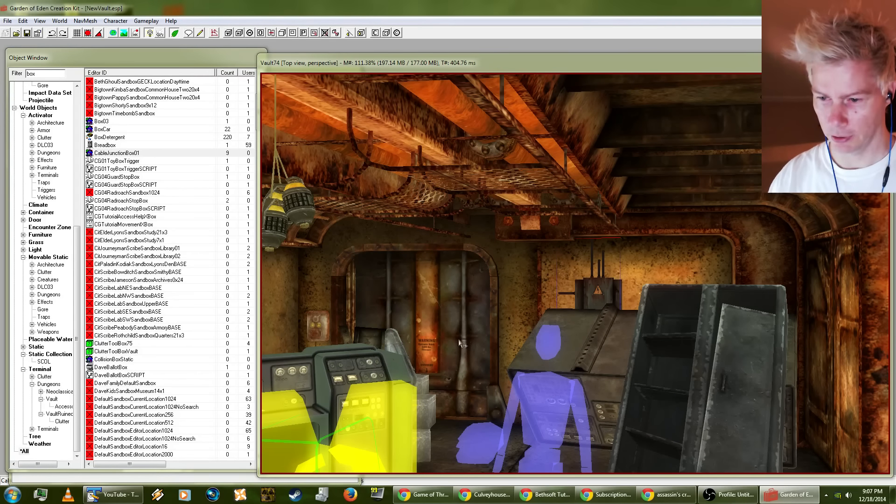
Step: Filter the object list for "crate" and preview CrateLarge01, DLC03CrateBOSGeneric01 and DLC03CraterPrime02
{"action": "left_click", "coordinate": [454, 370]}
{"action": "key", "text": "c"}
{"action": "scroll", "coordinate": [455, 373], "scroll_direction": "up", "scroll_amount": 3}
{"action": "mouse_move", "coordinate": [454, 371]}
{"action": "middle_mouse_down", "text": "shift"}
{"action": "mouse_move", "coordinate": [469, 357]}
{"action": "mouse_move", "coordinate": [446, 340]}
{"action": "mouse_move", "coordinate": [326, 296]}
{"action": "middle_mouse_up", "text": "shift"}
{"action": "left_click", "coordinate": [43, 74]}
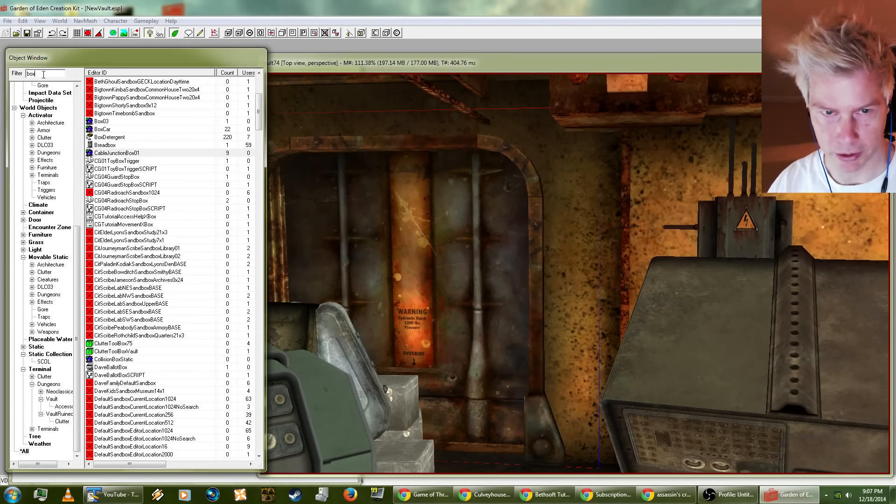
{"action": "type", "text": "crate"}
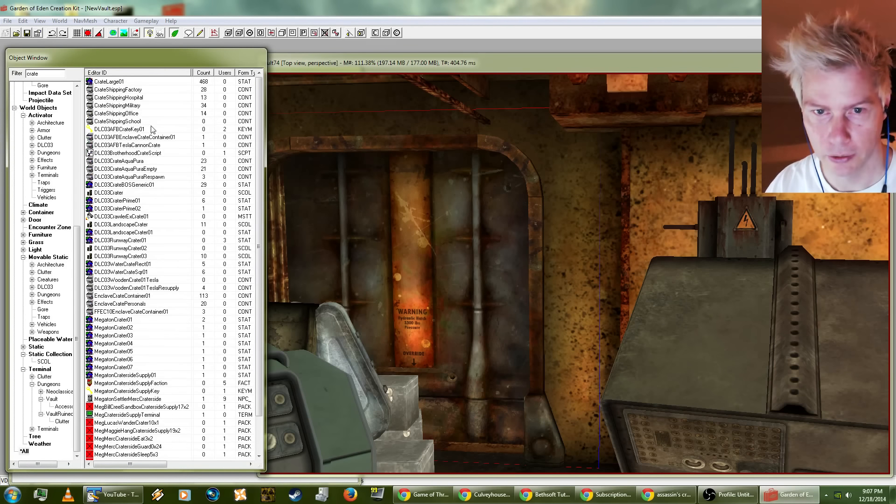
{"action": "right_click", "coordinate": [122, 81]}
{"action": "left_click", "coordinate": [129, 123]}
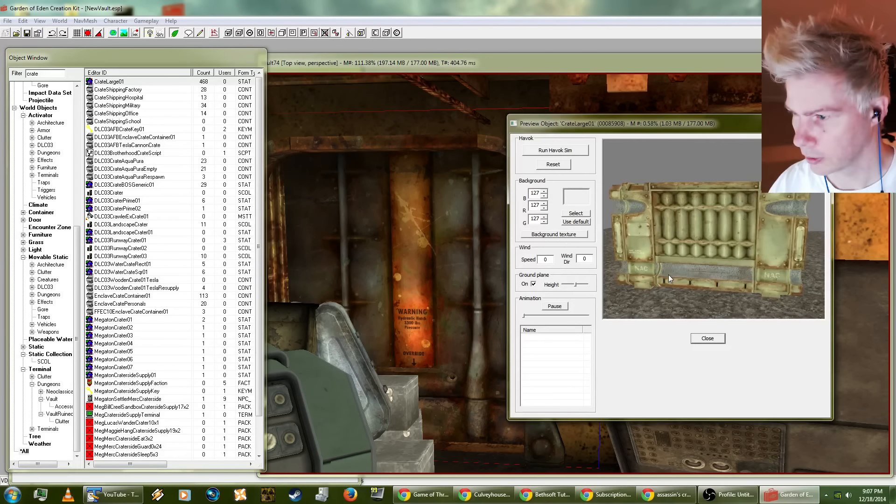
{"action": "left_click", "coordinate": [111, 184]}
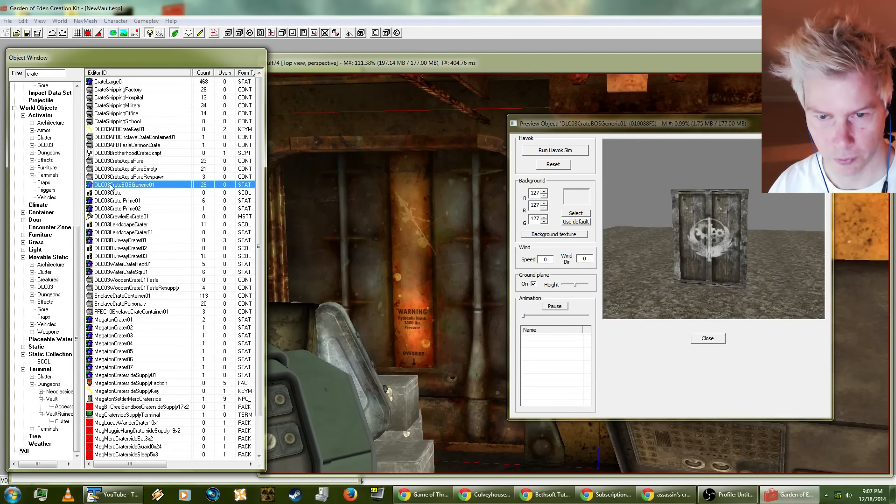
{"action": "left_click", "coordinate": [125, 209]}
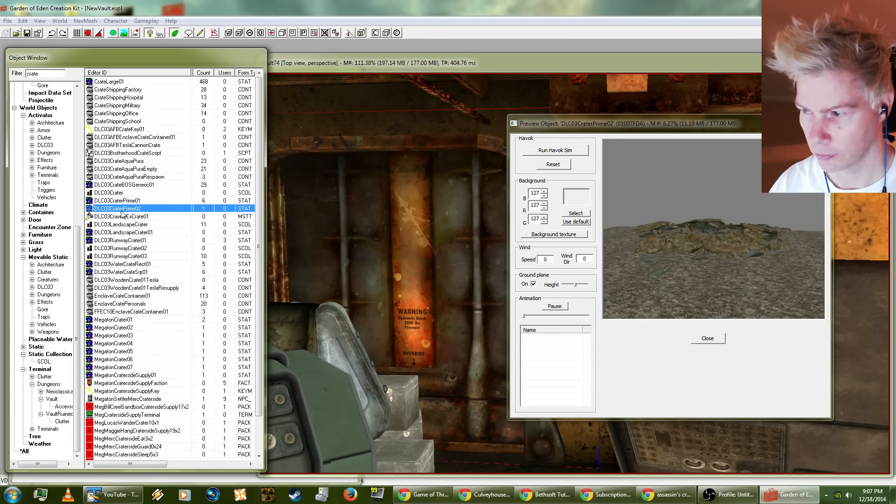
{"action": "left_click_drag", "start_coordinate": [712, 233], "coordinate": [766, 275]}
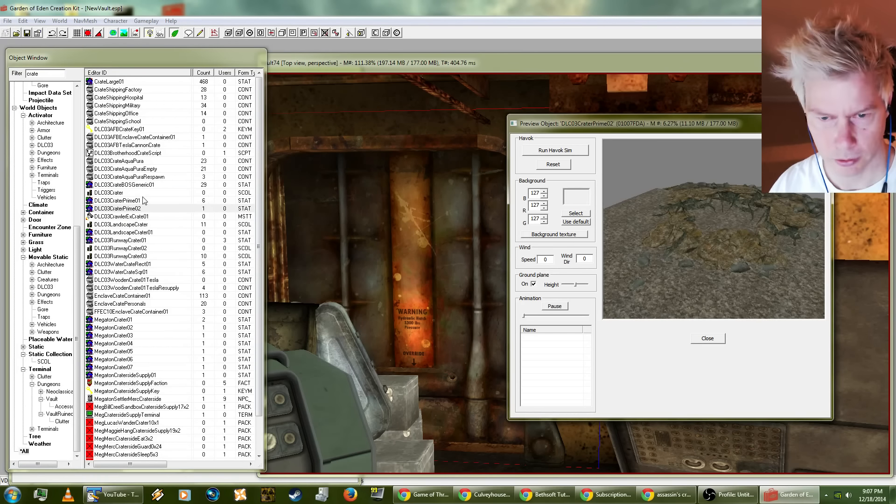
Step: Preview DLC03CraterPrime01 and inspect DLC03CrateBOSGeneric01 again from a closer angle
{"action": "left_click", "coordinate": [130, 202]}
{"action": "left_click_drag", "start_coordinate": [700, 224], "coordinate": [716, 241]}
{"action": "scroll", "coordinate": [716, 242], "scroll_direction": "down", "scroll_amount": 5}
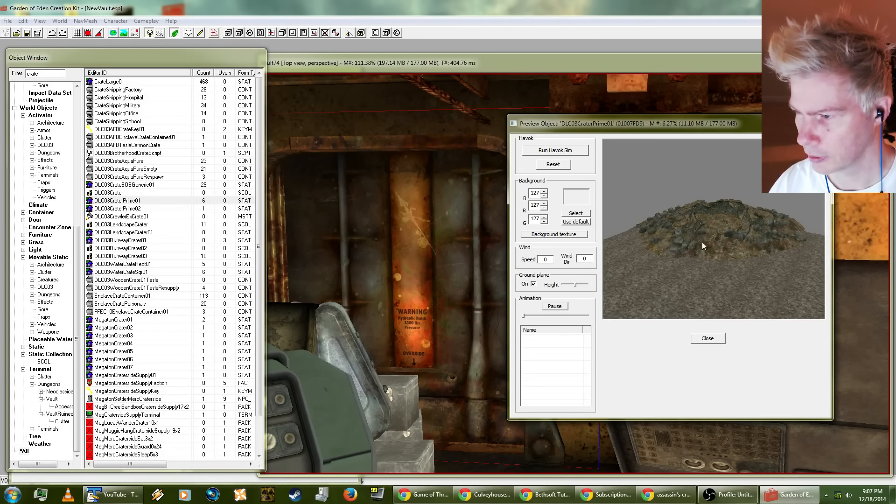
{"action": "left_click", "coordinate": [117, 185]}
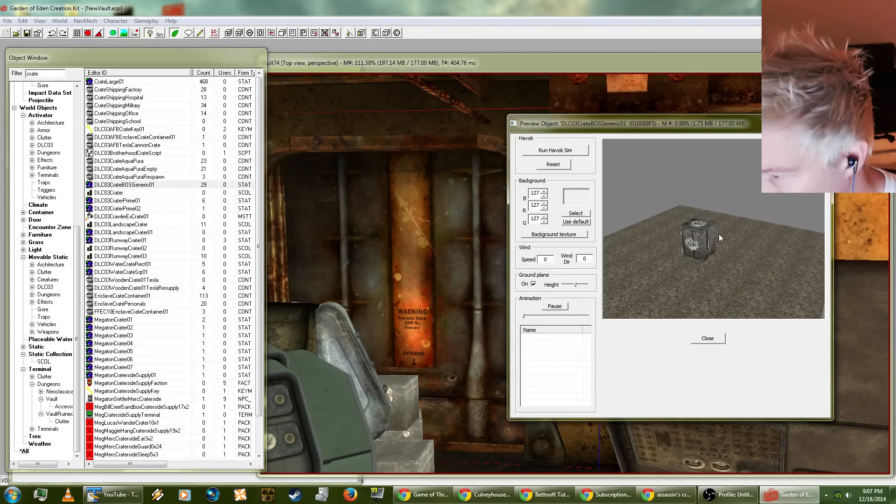
{"action": "left_click_drag", "start_coordinate": [719, 233], "coordinate": [744, 237]}
{"action": "scroll", "coordinate": [708, 256], "scroll_direction": "up", "scroll_amount": 5}
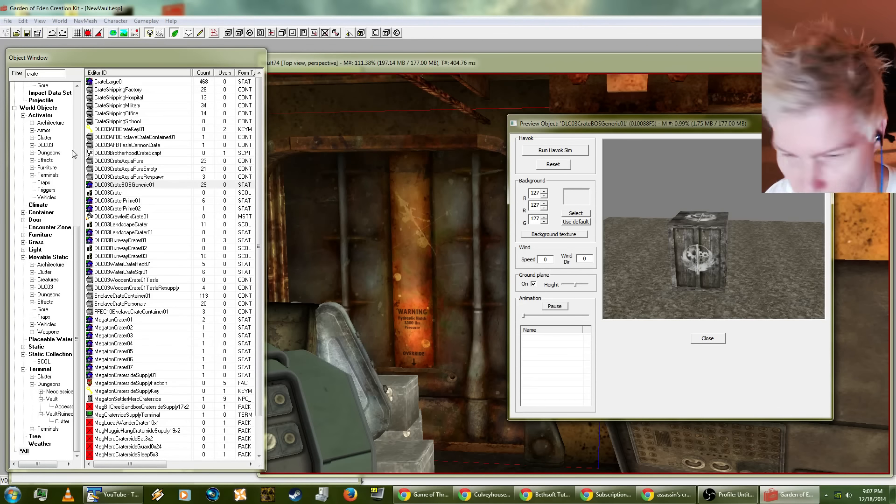
Step: Preview DLC03RunwayCrater01, DLC03WaterCrateRect01, DLC03WaterCrateSqr01 and MegatonCrater02 from the filtered object list
{"action": "left_click", "coordinate": [131, 240]}
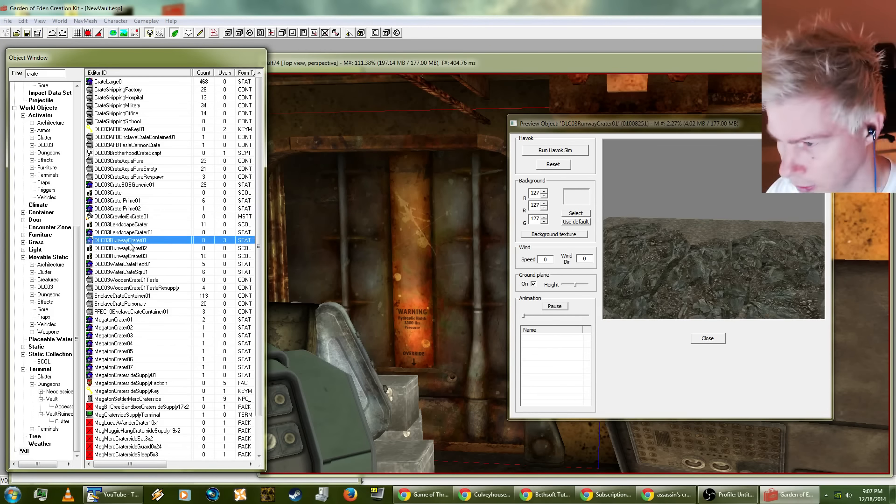
{"action": "scroll", "coordinate": [135, 269], "scroll_direction": "down", "scroll_amount": 2}
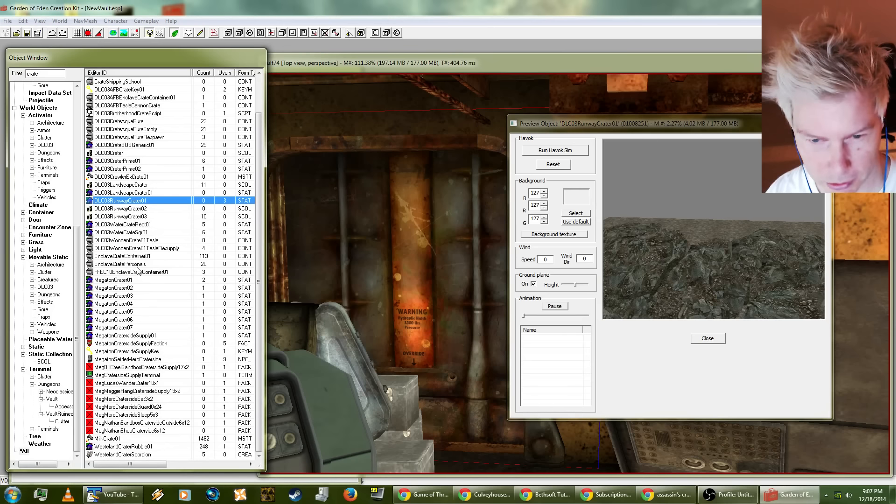
{"action": "left_click", "coordinate": [125, 226]}
{"action": "left_click", "coordinate": [125, 232]}
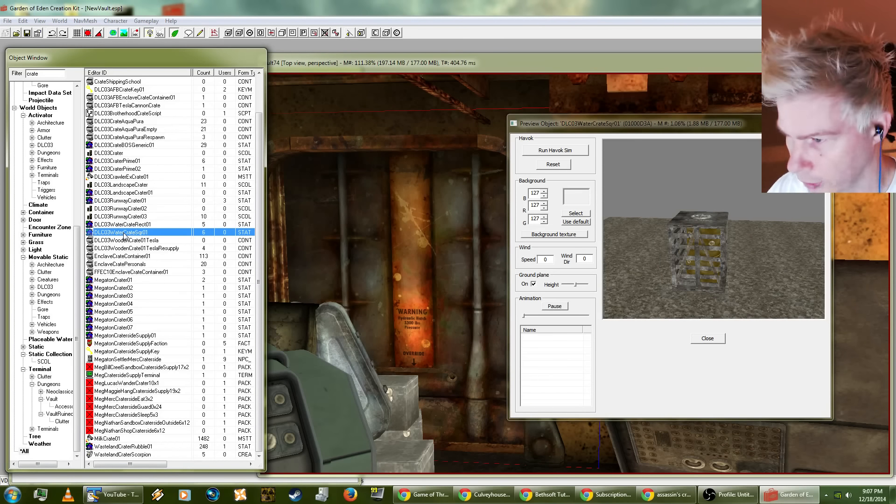
{"action": "left_click", "coordinate": [121, 288]}
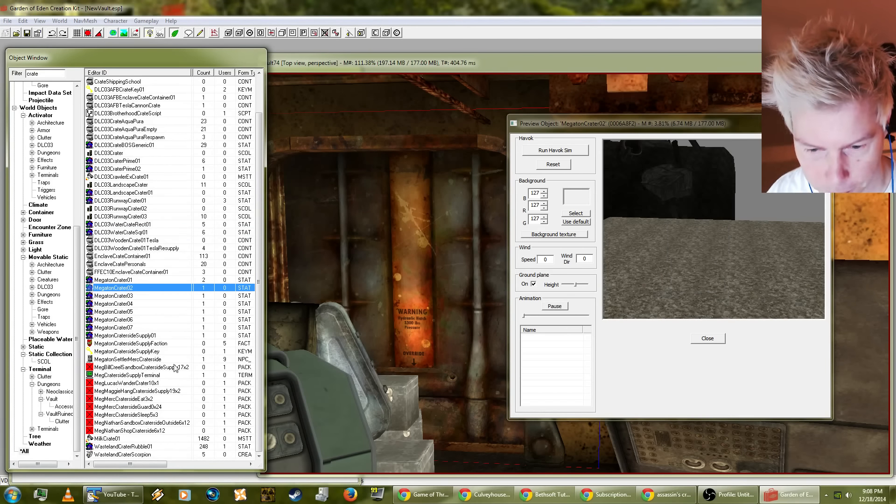
Step: Preview MilkCrate01 with the ground plane switched off, and close the object preview
{"action": "left_click", "coordinate": [112, 439]}
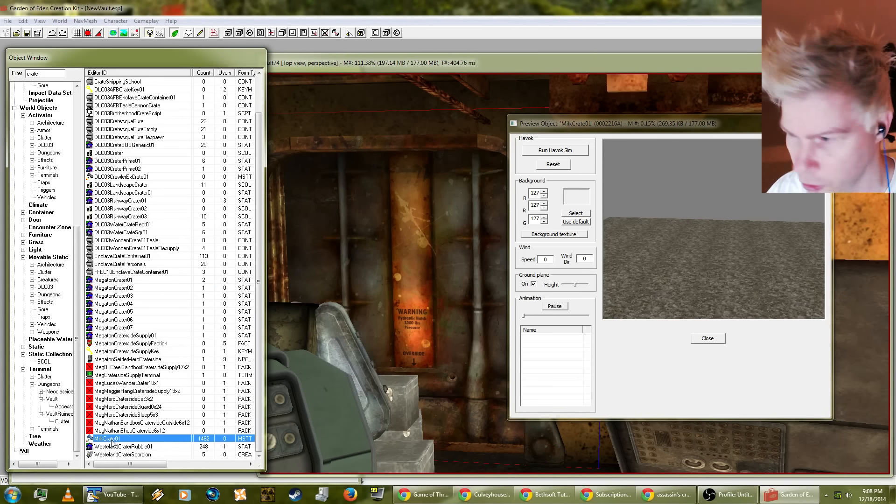
{"action": "left_click", "coordinate": [533, 284]}
{"action": "left_click", "coordinate": [533, 284]}
{"action": "left_click", "coordinate": [532, 284]}
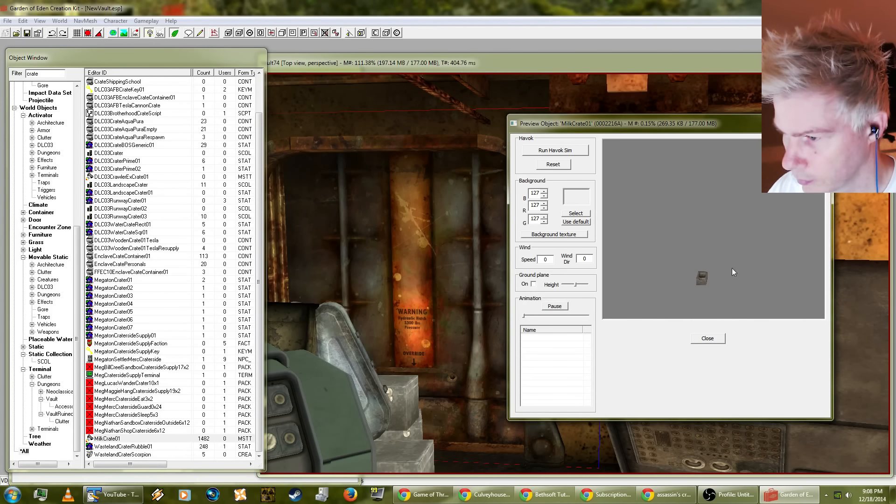
{"action": "left_click", "coordinate": [707, 339]}
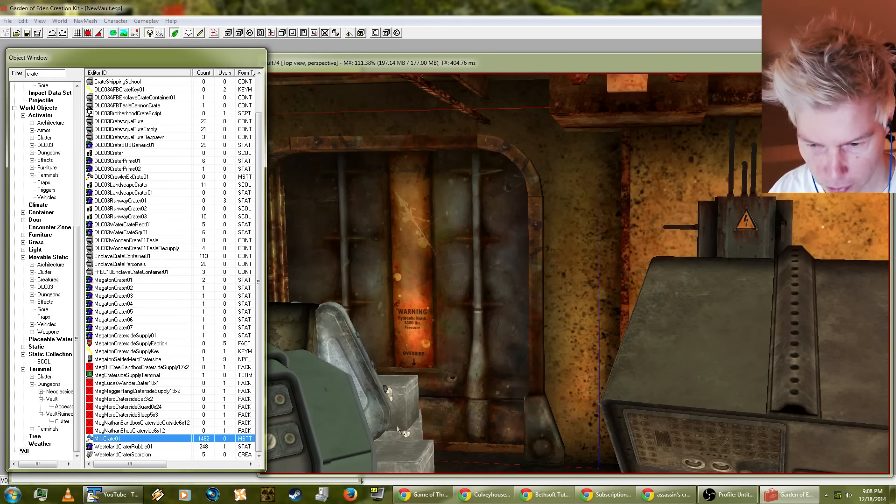
Step: Place a MilkCrate01 in the control room and move it toward the closed hatch, beside the grey metal cases
{"action": "left_click_drag", "start_coordinate": [96, 435], "coordinate": [139, 438]}
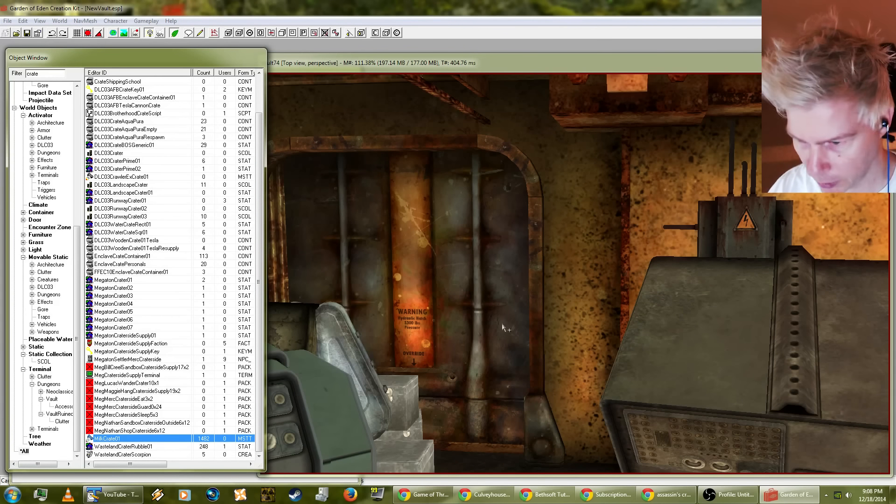
{"action": "mouse_move", "coordinate": [502, 323]}
{"action": "left_mouse_down"}
{"action": "mouse_move", "coordinate": [502, 312]}
{"action": "mouse_move", "coordinate": [512, 318]}
{"action": "left_mouse_up"}
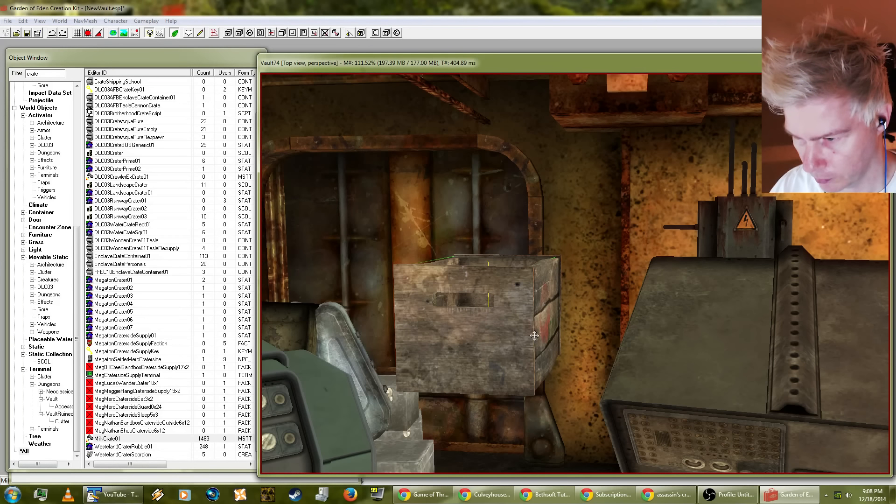
{"action": "middle_click_drag", "start_coordinate": [507, 336], "coordinate": [468, 402], "text": "shift"}
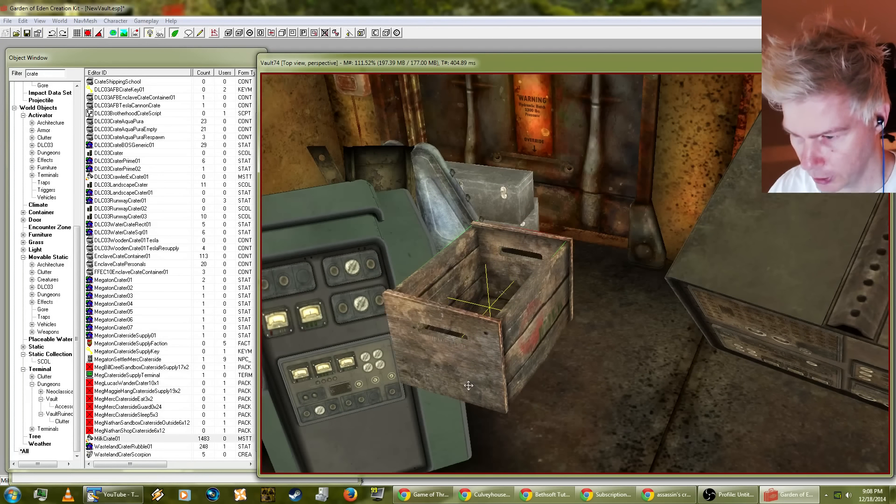
{"action": "left_click_drag", "start_coordinate": [468, 386], "coordinate": [591, 177]}
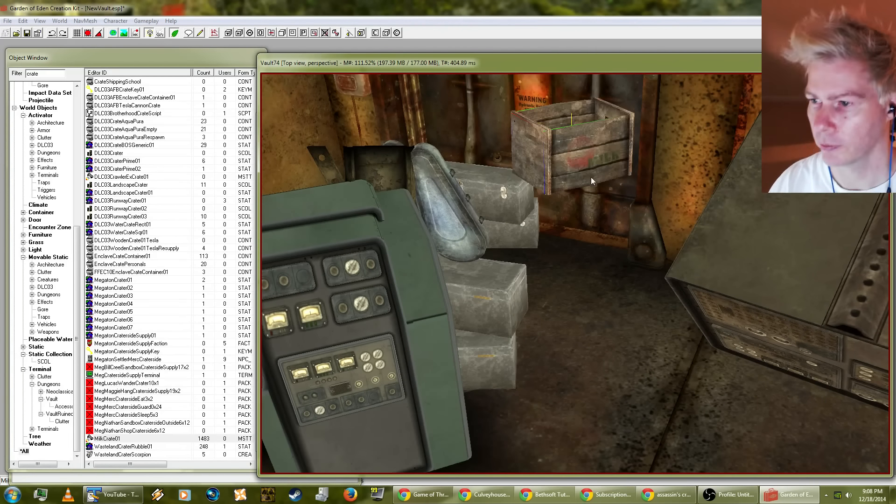
Step: Lift the milk crate above the floor in front of the hatch and run the Havok simulation to drop it
{"action": "scroll", "coordinate": [581, 203], "scroll_direction": "up", "scroll_amount": 3}
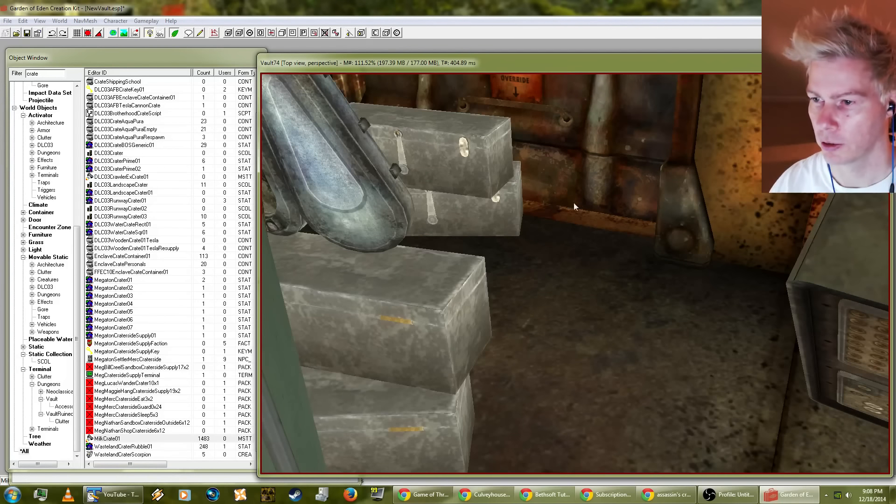
{"action": "middle_click_drag", "start_coordinate": [574, 203], "coordinate": [589, 282], "text": "shift"}
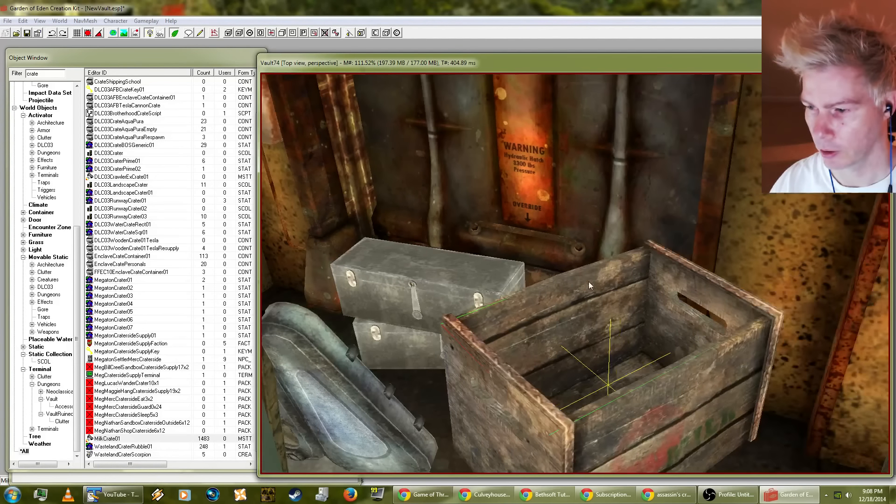
{"action": "left_click_drag", "start_coordinate": [589, 282], "coordinate": [634, 139]}
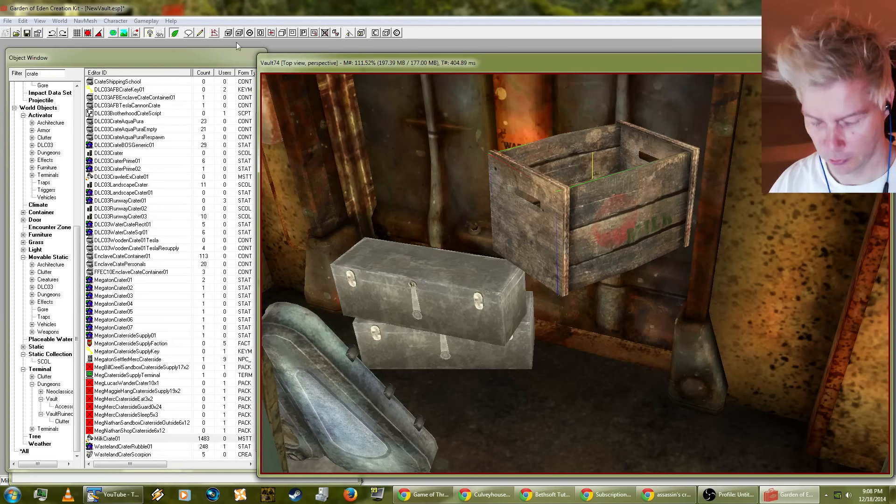
{"action": "left_click", "coordinate": [135, 33]}
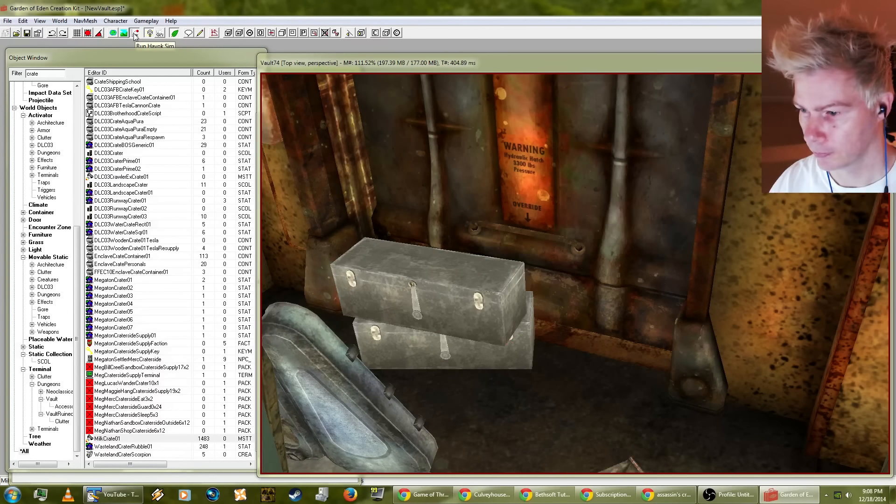
Step: Move the dropped milk crate across the floor toward the grey metal cases by the hatch
{"action": "middle_click_drag", "start_coordinate": [566, 386], "coordinate": [610, 378], "text": "shift"}
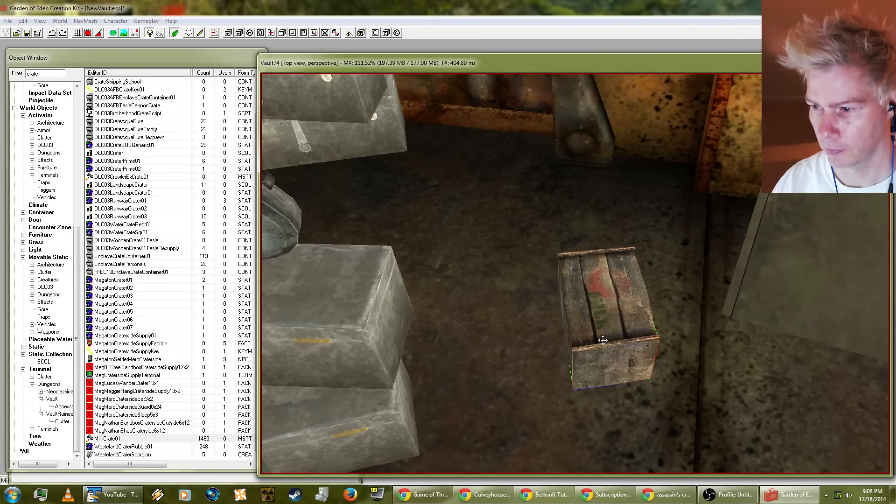
{"action": "left_click_drag", "start_coordinate": [605, 340], "coordinate": [508, 218]}
{"action": "middle_click_drag", "start_coordinate": [508, 218], "coordinate": [544, 208], "text": "shift"}
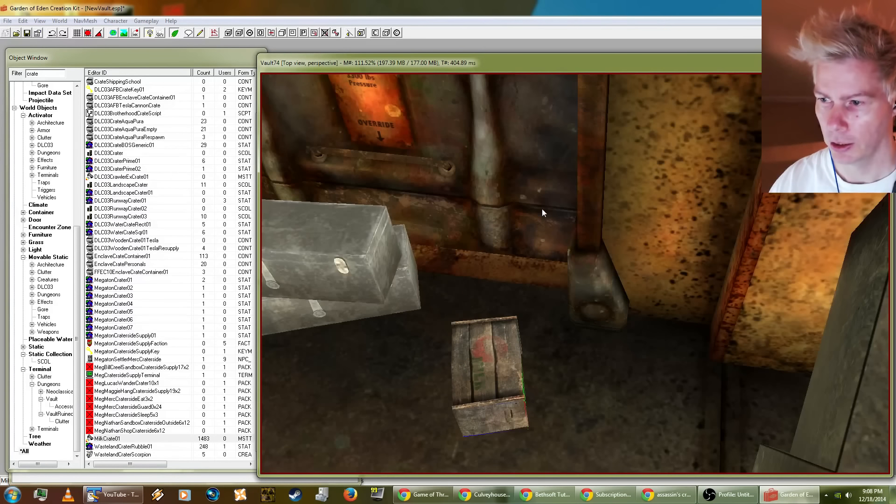
{"action": "middle_click_drag", "start_coordinate": [470, 182], "coordinate": [438, 175], "text": "shift"}
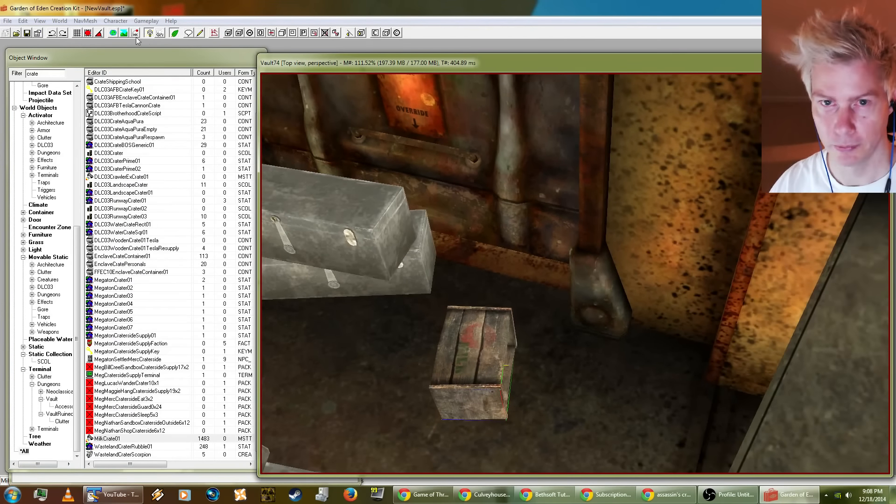
Step: Duplicate the milk crate into a group of four beside the grey cases, arranging the copies with the Havok simulation
{"action": "left_click_drag", "start_coordinate": [471, 373], "coordinate": [468, 244]}
{"action": "key", "text": "ctrl+d"}
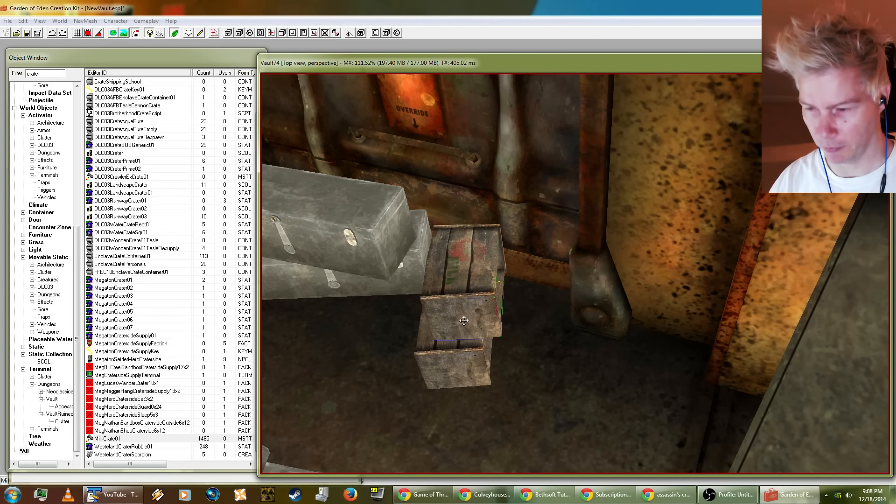
{"action": "left_click_drag", "start_coordinate": [467, 318], "coordinate": [488, 298]}
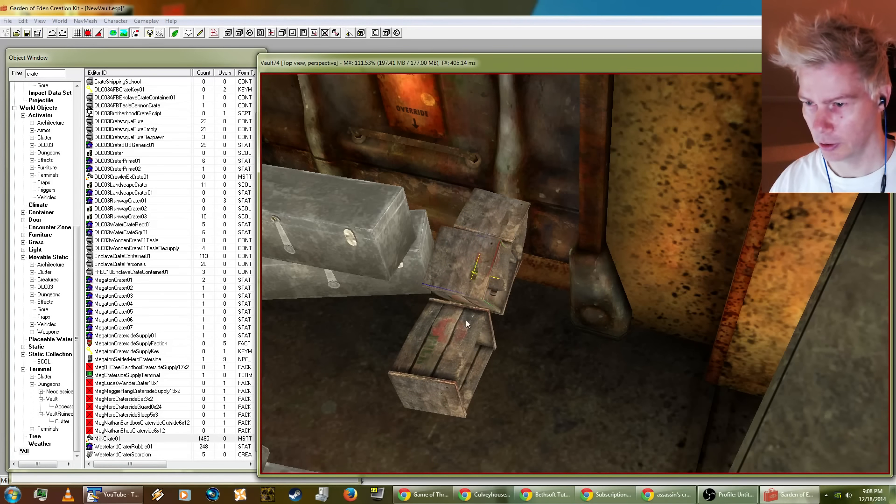
{"action": "key", "text": "ctrl+d"}
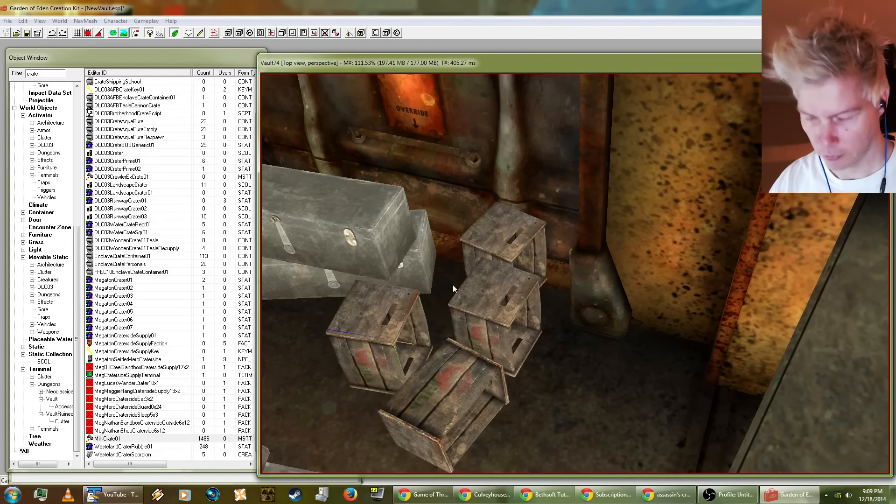
Step: Stack one milk crate on the rear one against the hatch and rearrange the two front crates on the floor
{"action": "left_click", "coordinate": [495, 301]}
{"action": "left_click_drag", "start_coordinate": [496, 300], "coordinate": [476, 122]}
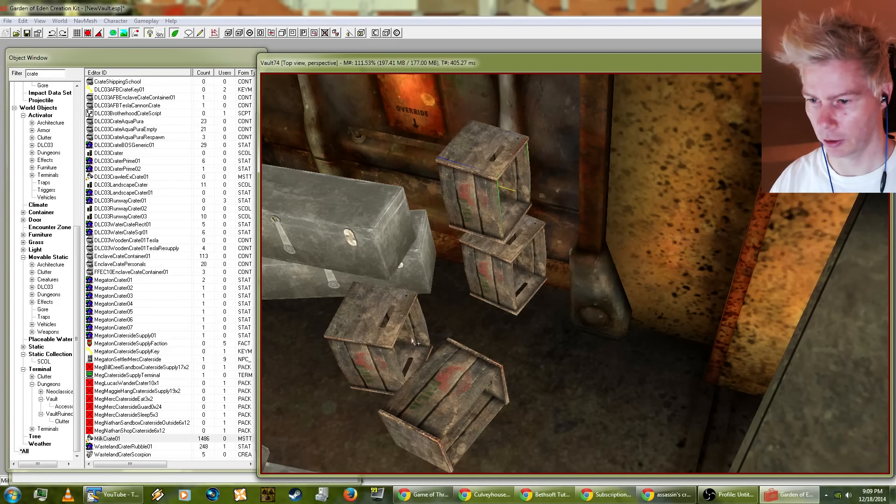
{"action": "right_click_drag", "start_coordinate": [367, 336], "coordinate": [334, 339]}
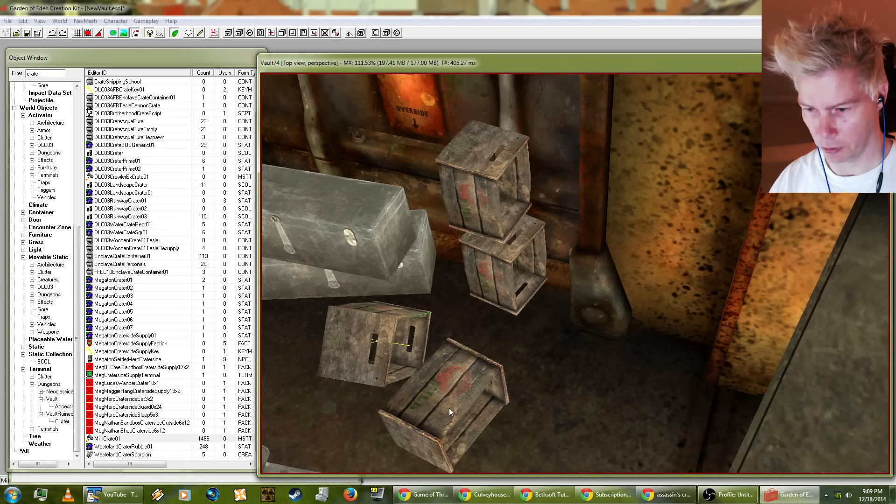
{"action": "right_click_drag", "start_coordinate": [438, 401], "coordinate": [433, 397]}
{"action": "left_click_drag", "start_coordinate": [432, 397], "coordinate": [480, 390]}
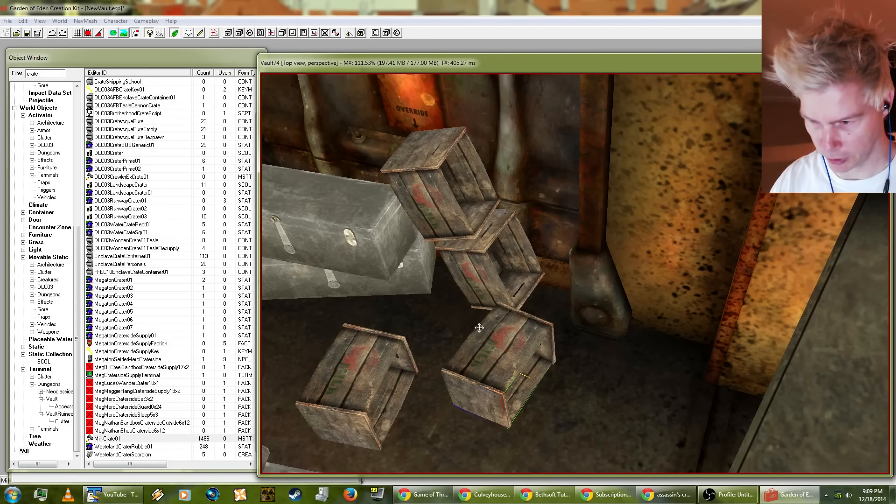
Step: Select the two stacked milk crates together with the crate lying directly in front of them
{"action": "left_click", "coordinate": [450, 219]}
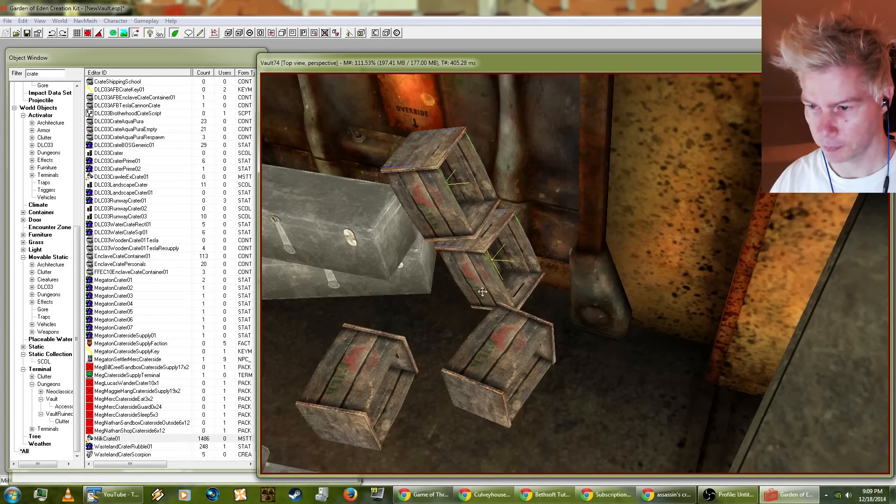
{"action": "left_click", "coordinate": [497, 345], "text": "ctrl"}
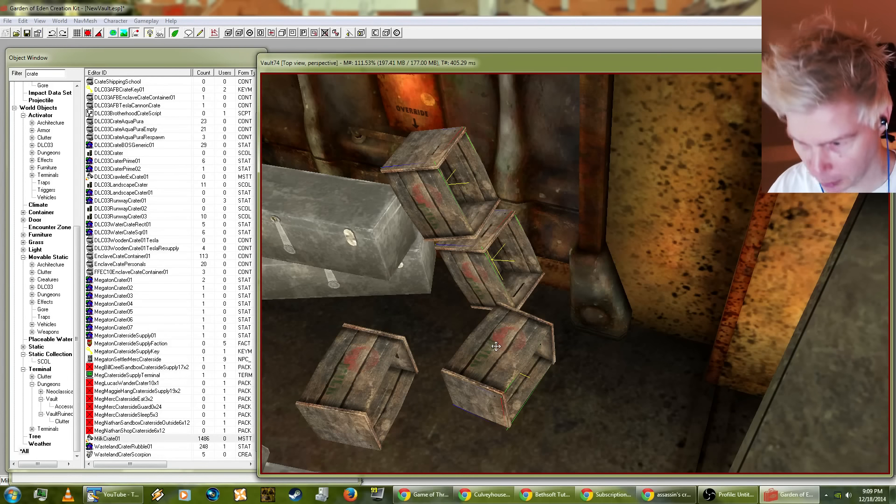
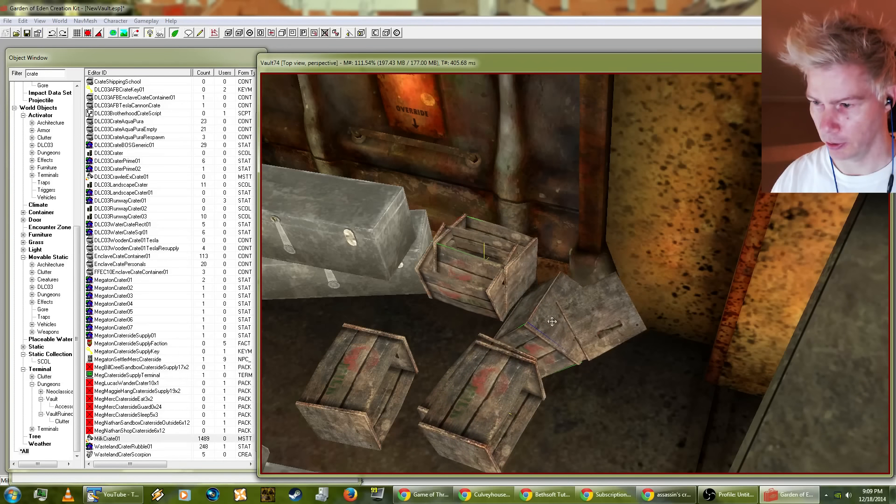
Step: Duplicate the selected milk crates and stack the copies into a higher pile beside the grey cases
{"action": "left_click_drag", "start_coordinate": [552, 321], "coordinate": [516, 209]}
{"action": "key", "text": "d"}
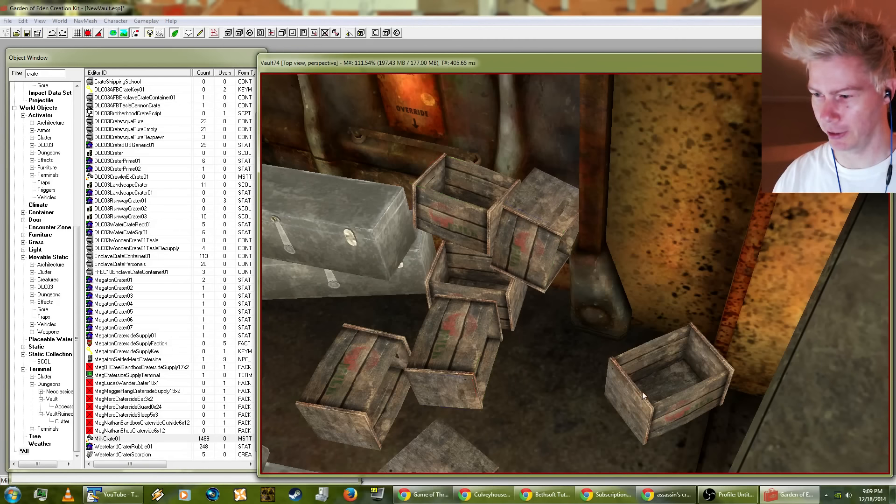
{"action": "left_click_drag", "start_coordinate": [643, 395], "coordinate": [466, 389]}
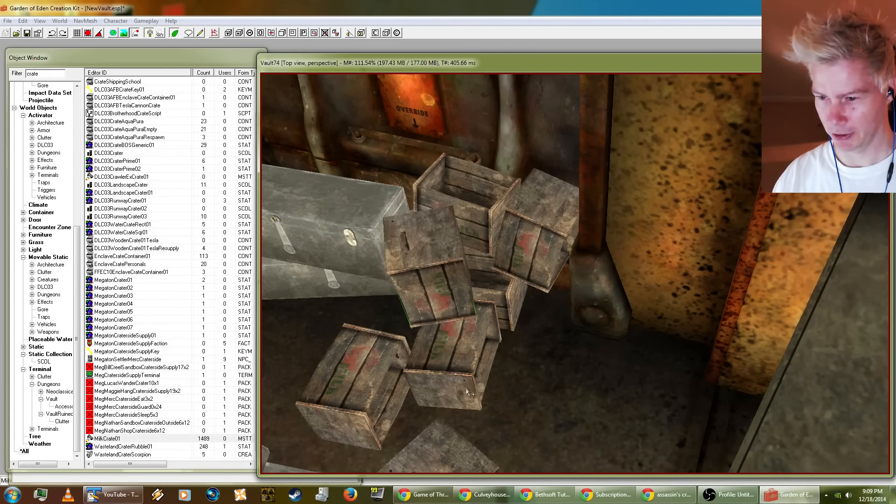
{"action": "middle_click_drag", "start_coordinate": [467, 389], "coordinate": [476, 354]}
{"action": "scroll", "coordinate": [475, 345], "scroll_direction": "down", "scroll_amount": 5}
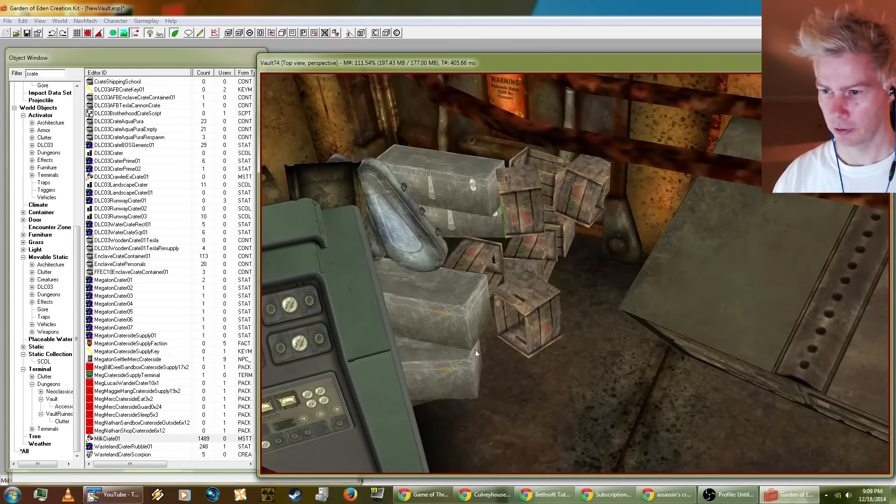
Step: Shift the upper grey case away from the milk crates and align the lower grey case beneath it
{"action": "left_click_drag", "start_coordinate": [454, 185], "coordinate": [449, 181]}
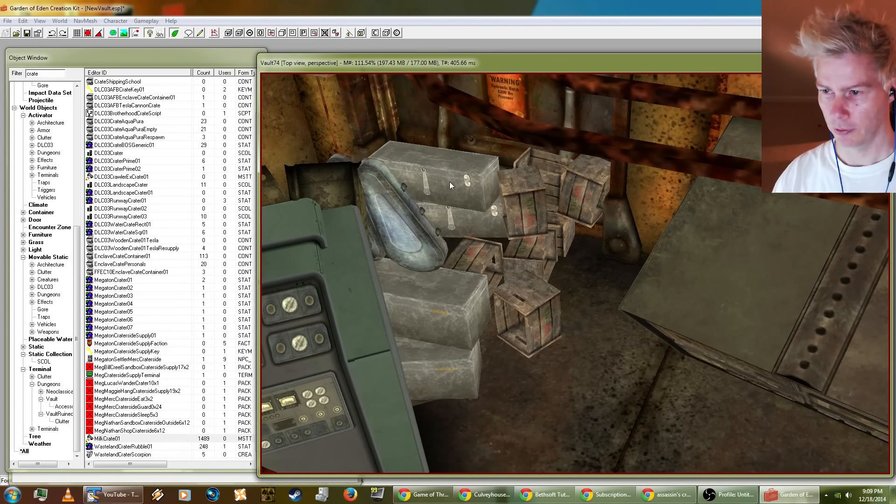
{"action": "middle_click_drag", "start_coordinate": [449, 181], "coordinate": [490, 238], "text": "shift"}
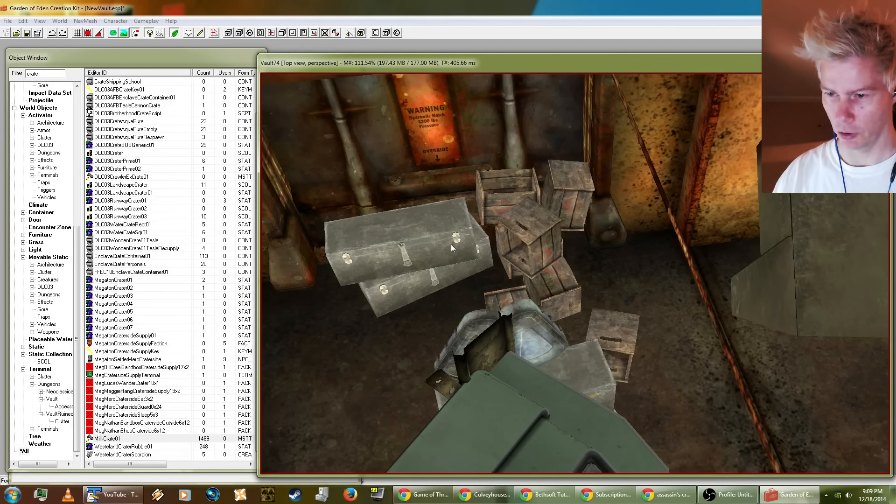
{"action": "middle_click_drag", "start_coordinate": [391, 289], "coordinate": [423, 293], "text": "shift"}
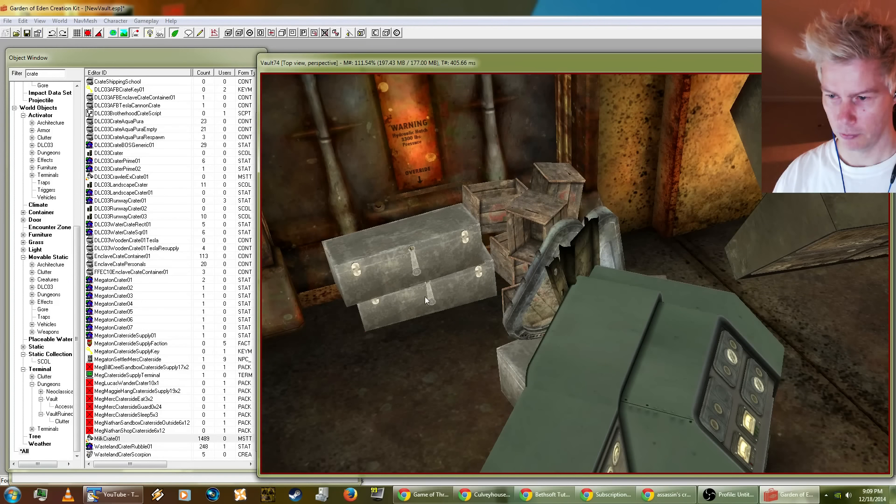
{"action": "mouse_move", "coordinate": [448, 292]}
{"action": "left_mouse_down"}
{"action": "mouse_move", "coordinate": [455, 290]}
{"action": "mouse_move", "coordinate": [446, 299]}
{"action": "left_mouse_up"}
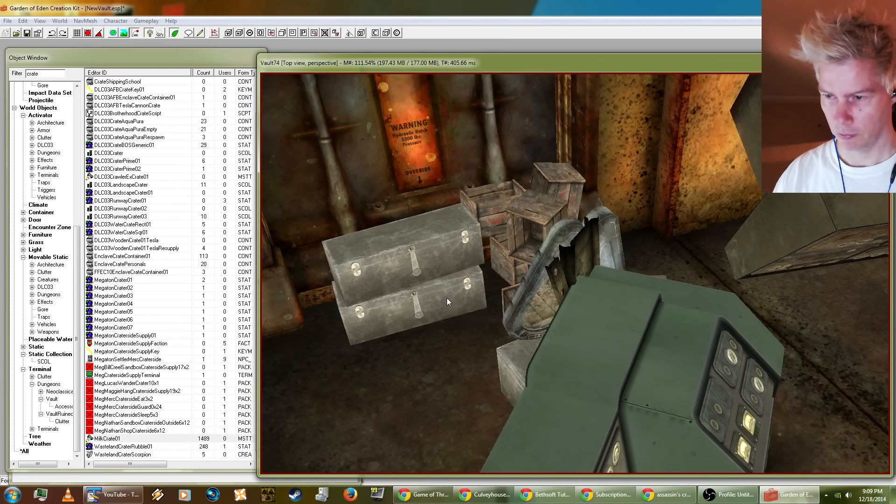
{"action": "middle_click_drag", "start_coordinate": [446, 298], "coordinate": [444, 302], "text": "shift"}
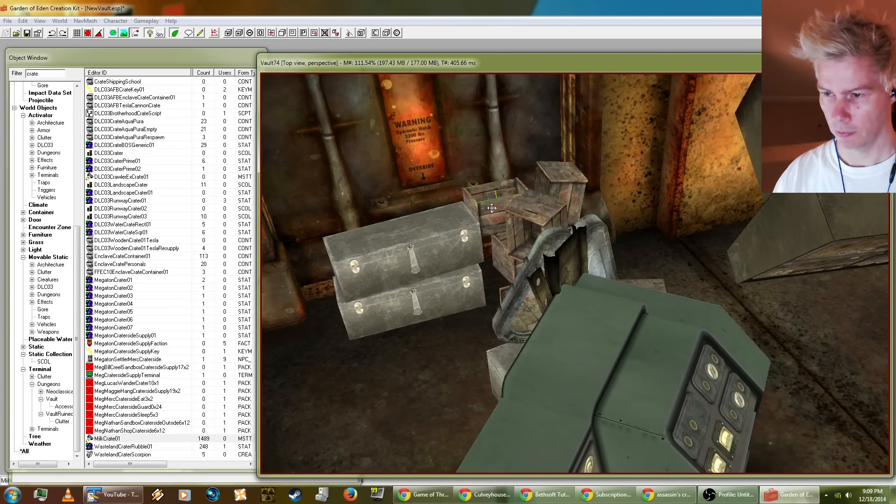
Step: Nudge the rear milk crate against the hatch and drop it onto what lies beneath it
{"action": "left_click_drag", "start_coordinate": [491, 184], "coordinate": [491, 177]}
{"action": "key", "text": "f"}
{"action": "key", "text": "f"}
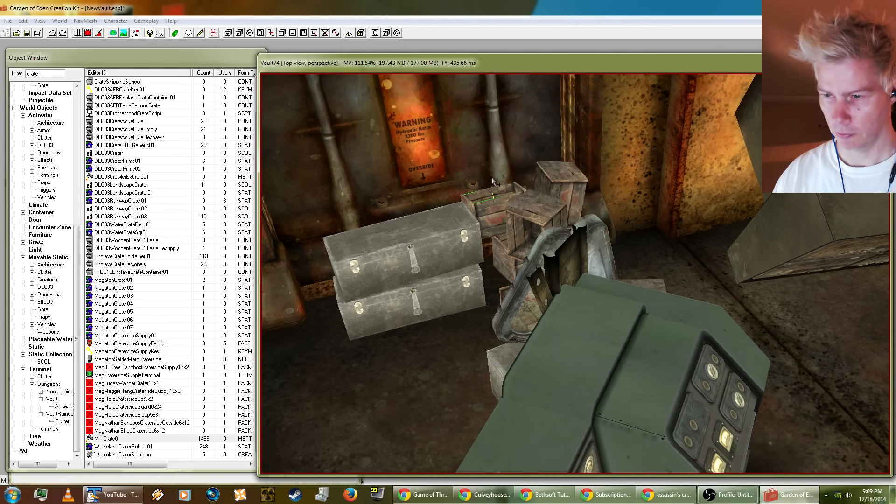
Step: Replace the selected VRmWallR02 wall behind the tall grey cabinet with VRmWallExSmR01, limiting the replacement to the selection
{"action": "middle_click_drag", "start_coordinate": [491, 178], "coordinate": [694, 222], "text": "shift"}
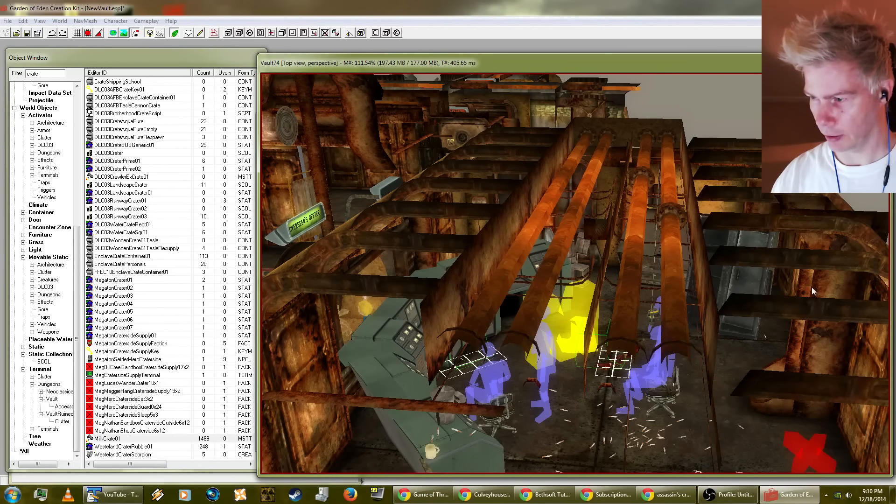
{"action": "middle_click_drag", "start_coordinate": [812, 290], "coordinate": [573, 254], "text": "shift"}
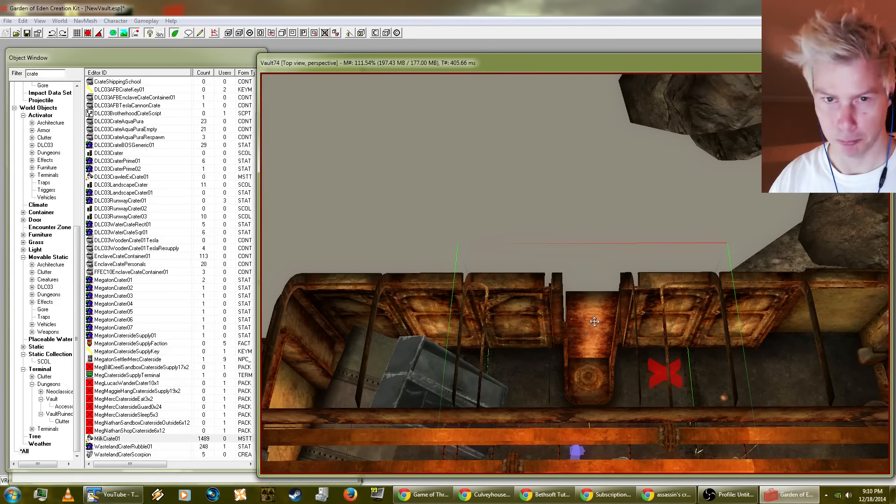
{"action": "scroll", "coordinate": [584, 325], "scroll_direction": "up", "scroll_amount": 4}
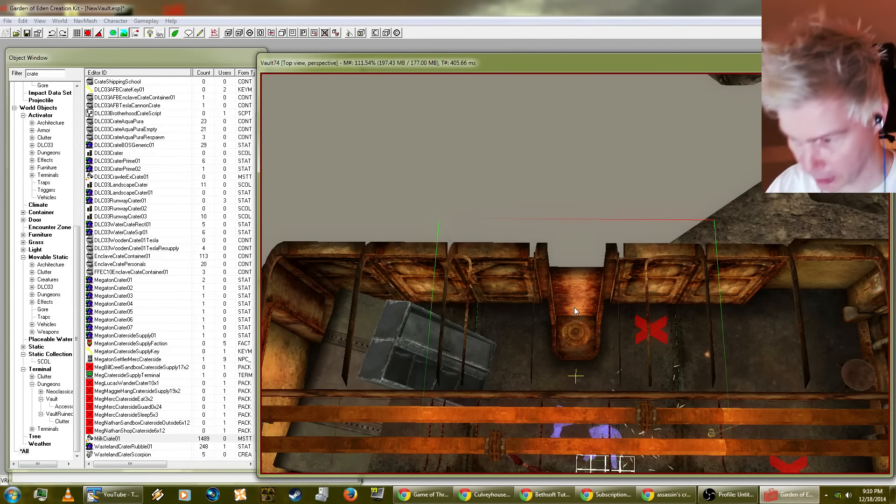
{"action": "key", "text": "ctrl+f"}
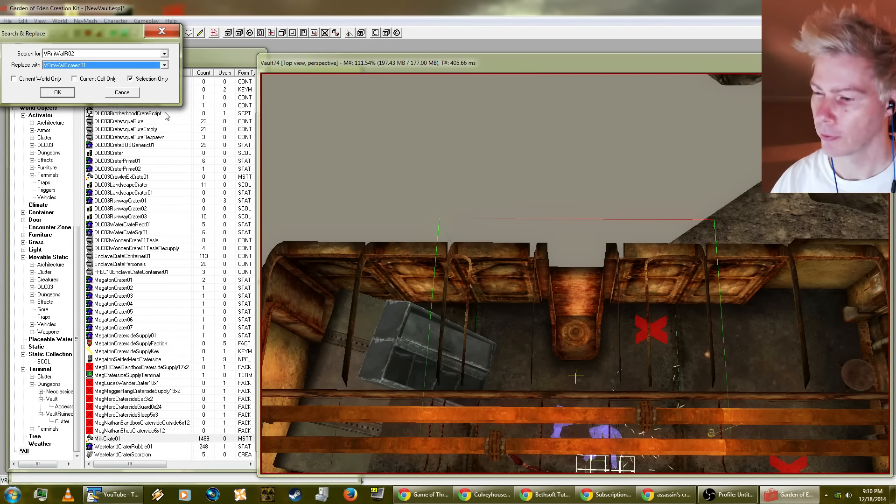
{"action": "left_click", "coordinate": [97, 65]}
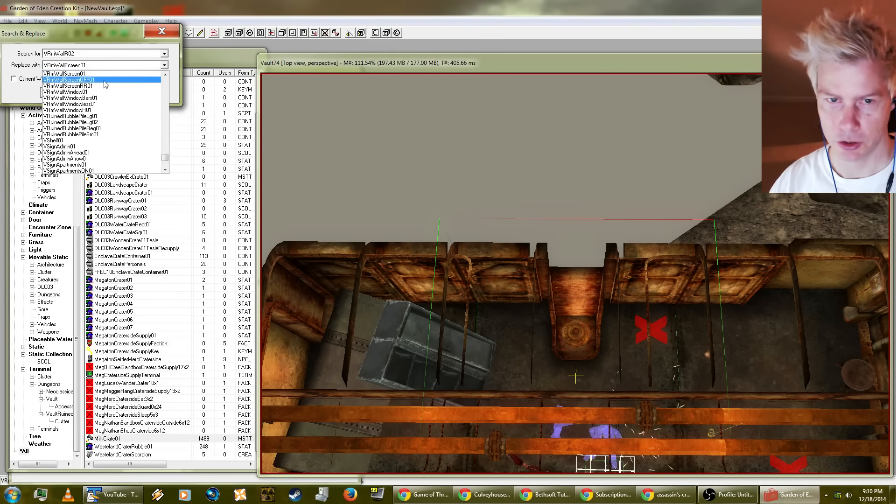
{"action": "scroll", "coordinate": [108, 132], "scroll_direction": "up", "scroll_amount": 3}
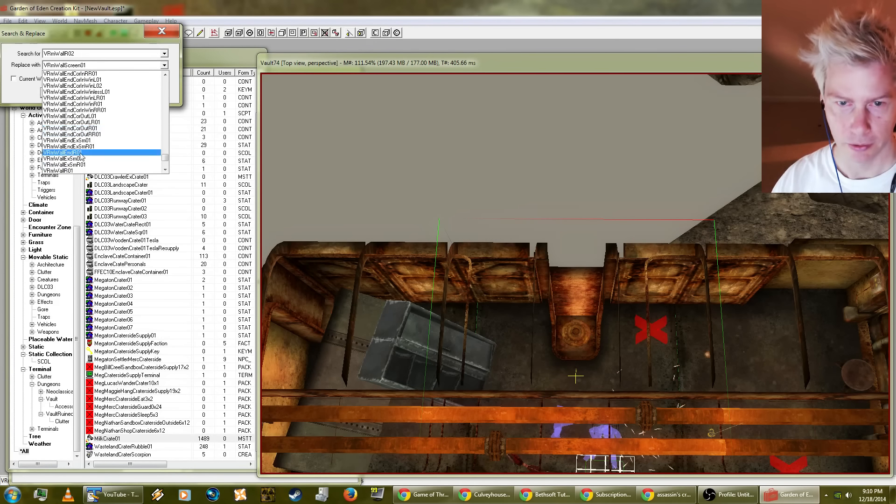
{"action": "left_click", "coordinate": [91, 165]}
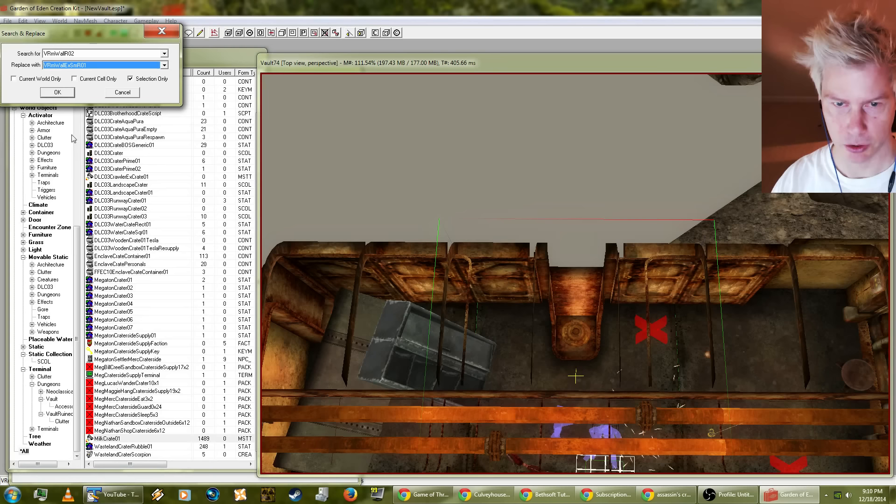
{"action": "left_click", "coordinate": [71, 96]}
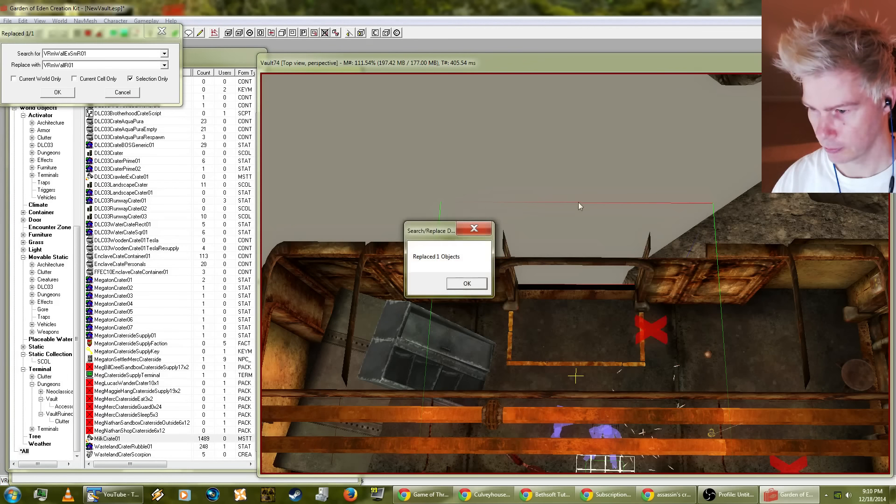
{"action": "left_click", "coordinate": [474, 286]}
Step: Filter the object list by "vrmwall" to list the vault room wall pieces
{"action": "middle_click_drag", "start_coordinate": [671, 356], "coordinate": [525, 241]}
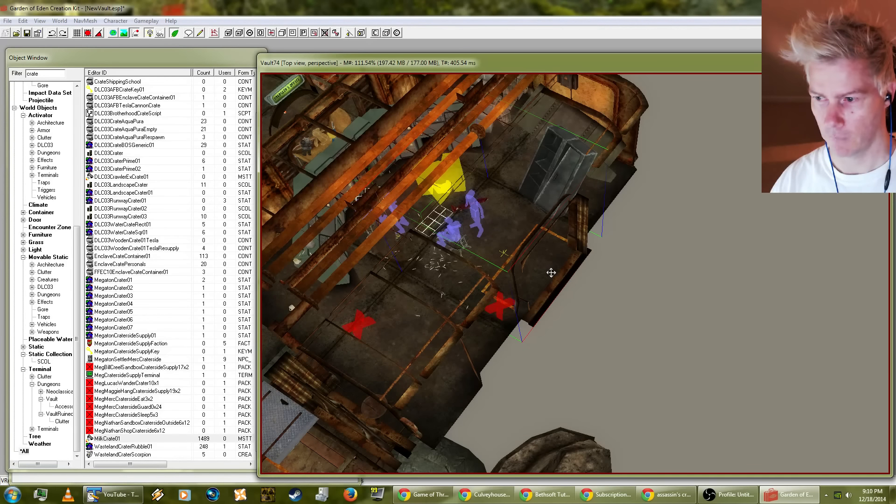
{"action": "middle_click_drag", "start_coordinate": [572, 277], "coordinate": [479, 220], "text": "shift"}
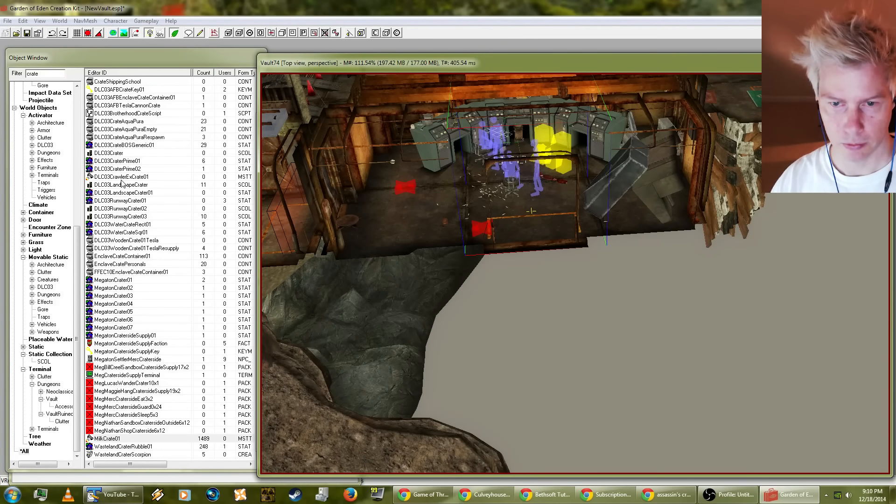
{"action": "middle_click_drag", "start_coordinate": [589, 306], "coordinate": [741, 339], "text": "shift"}
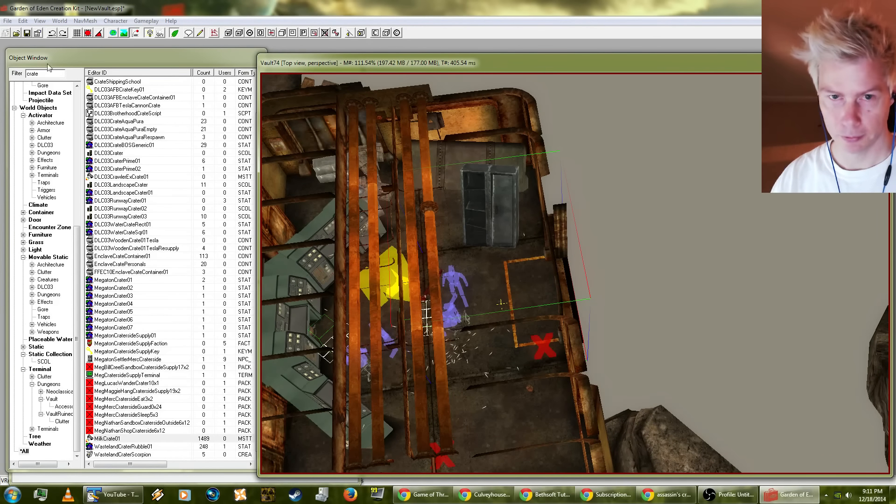
{"action": "left_click_drag", "start_coordinate": [45, 60], "coordinate": [71, 64]}
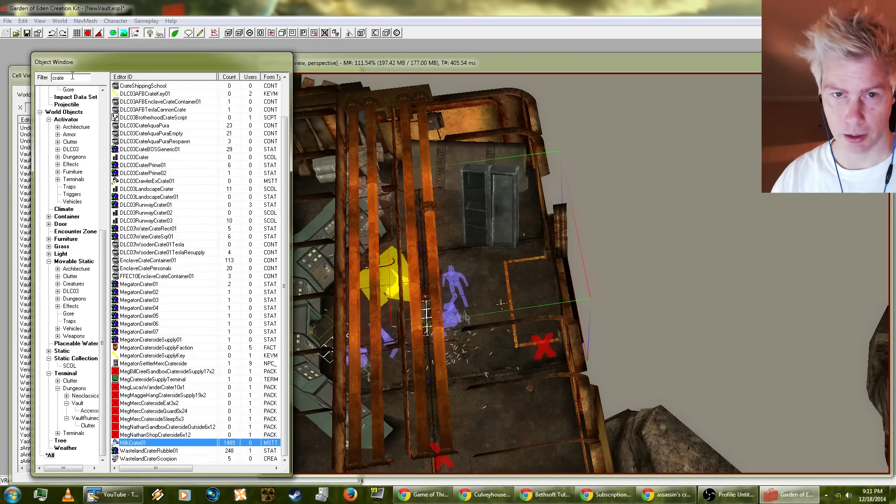
{"action": "double_click", "coordinate": [84, 78]}
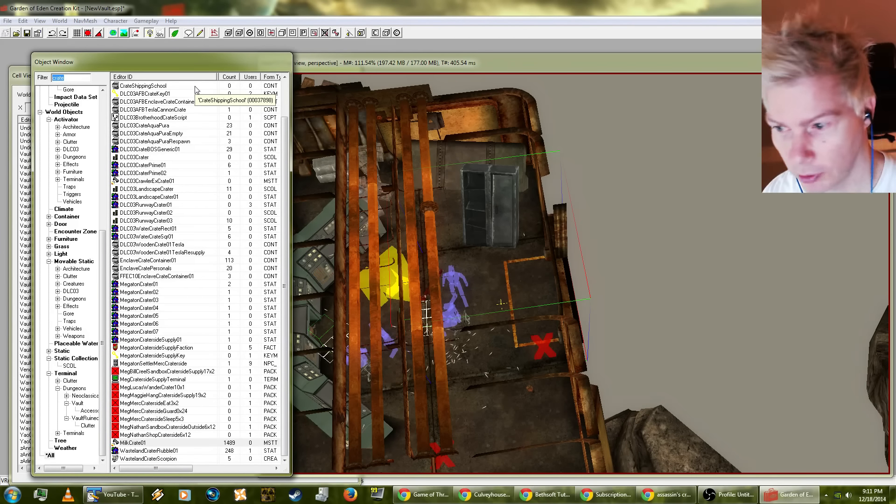
{"action": "type", "text": "vrm"}
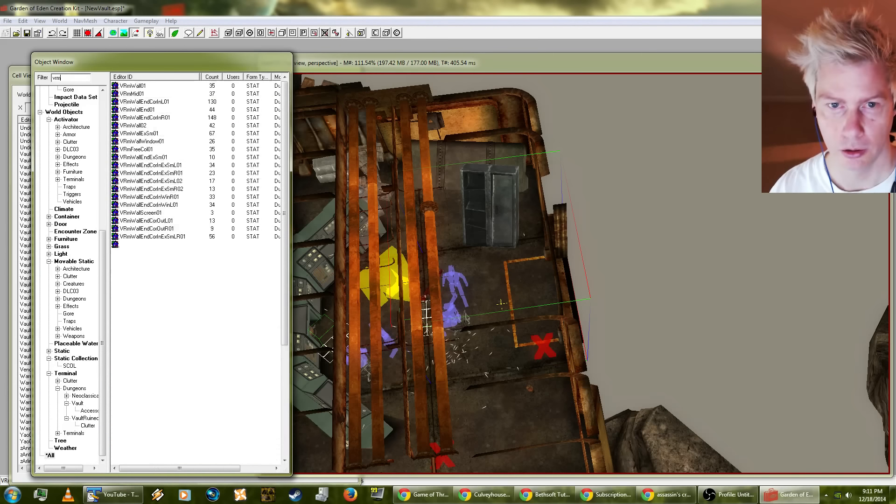
{"action": "type", "text": "wall"}
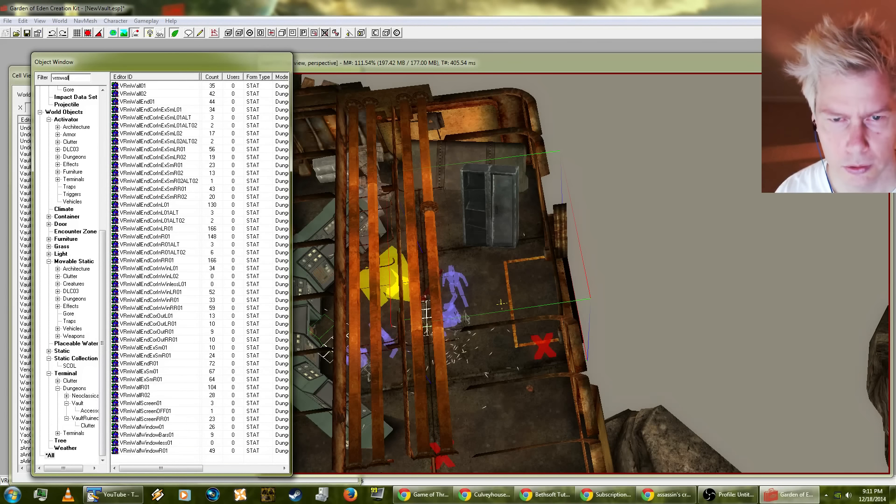
Step: Preview the VRmWallEnd01 wall piece with the ground plane turned off and inspect it from another angle
{"action": "right_click", "coordinate": [146, 102]}
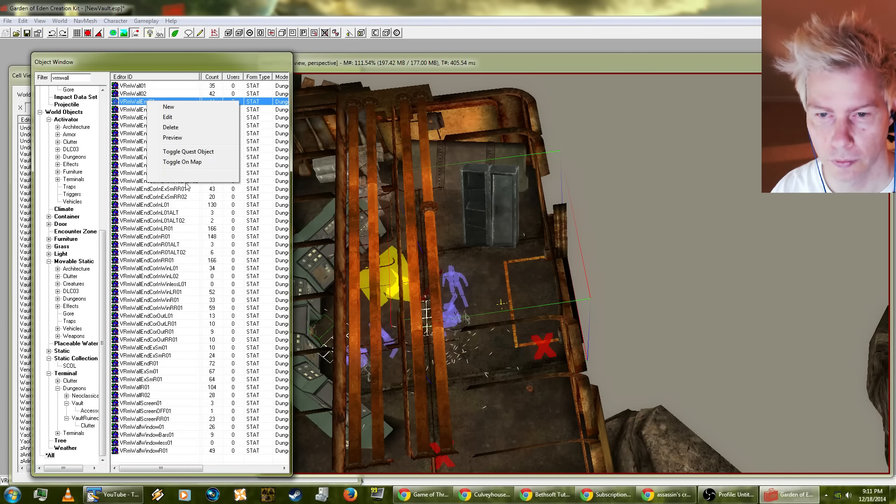
{"action": "left_click", "coordinate": [172, 137]}
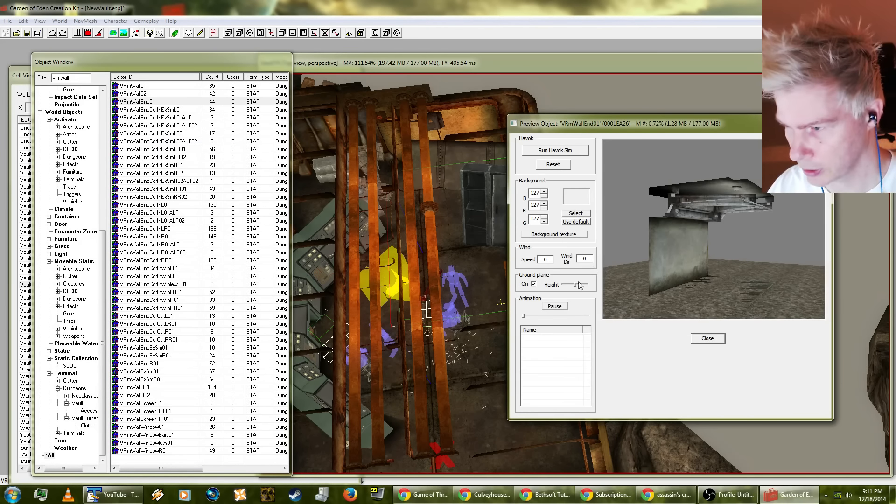
{"action": "left_click", "coordinate": [533, 284]}
{"action": "left_click_drag", "start_coordinate": [713, 250], "coordinate": [607, 259]}
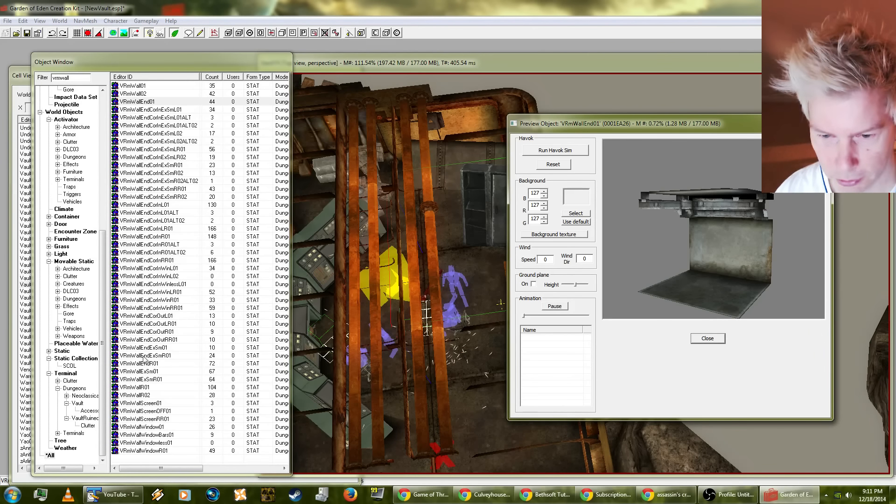
Step: Inspect the VRmWallEndCorOutL01, VRmWallExSmR01 and VRmWallScreen01 wall pieces in the preview from several angles
{"action": "left_click", "coordinate": [159, 316]}
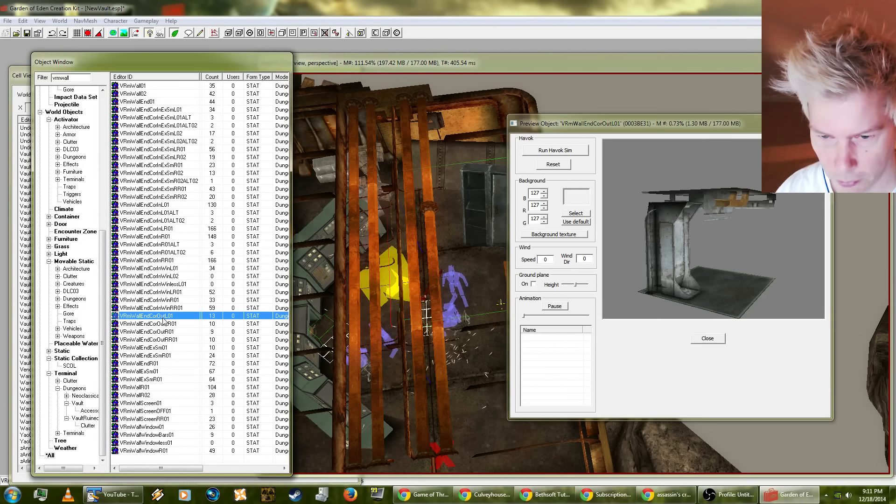
{"action": "left_click_drag", "start_coordinate": [728, 288], "coordinate": [626, 298]}
{"action": "left_click", "coordinate": [184, 379]}
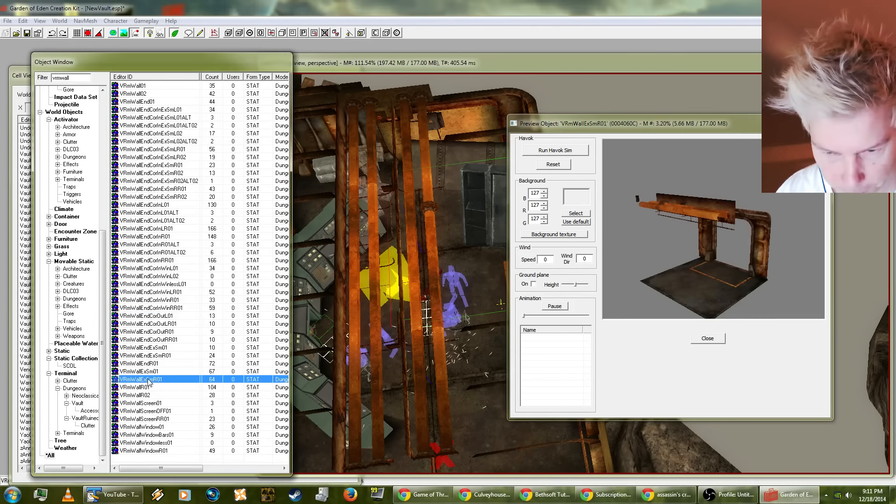
{"action": "mouse_move", "coordinate": [735, 281]}
{"action": "left_mouse_down"}
{"action": "mouse_move", "coordinate": [790, 259]}
{"action": "mouse_move", "coordinate": [738, 265]}
{"action": "left_mouse_up"}
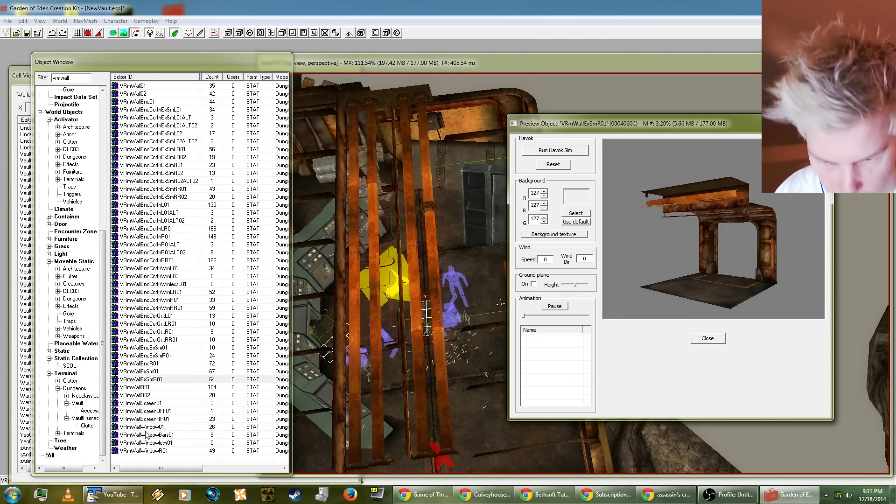
{"action": "left_click", "coordinate": [142, 404]}
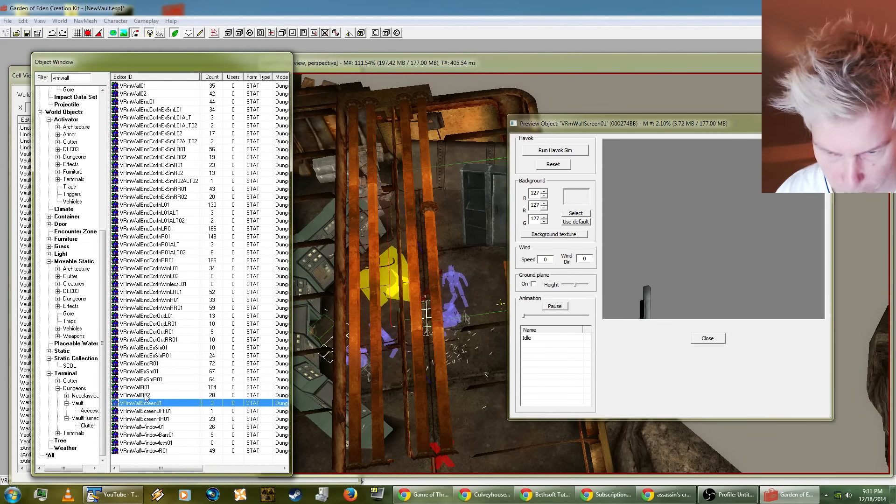
{"action": "mouse_move", "coordinate": [671, 290]}
{"action": "left_mouse_down"}
{"action": "mouse_move", "coordinate": [679, 227]}
{"action": "mouse_move", "coordinate": [701, 238]}
{"action": "mouse_move", "coordinate": [684, 276]}
{"action": "mouse_move", "coordinate": [666, 280]}
{"action": "left_mouse_up"}
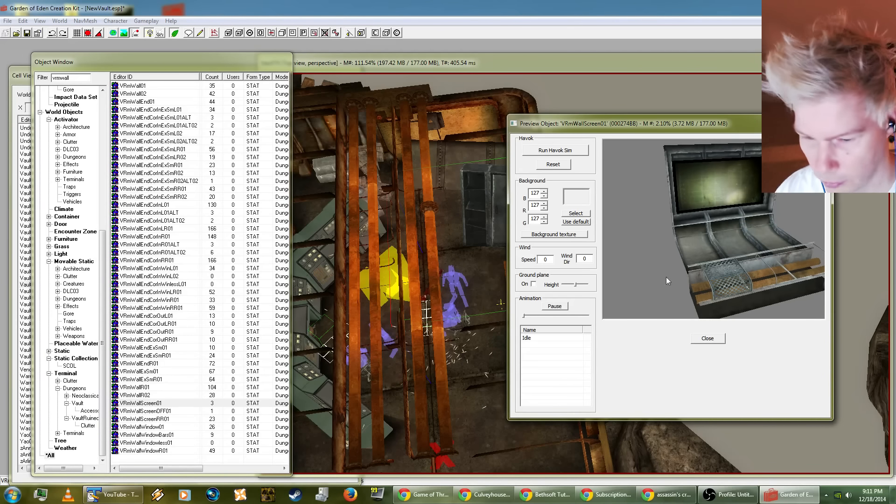
Step: Examine the VRmWallWindow01, VRmWallR02 and VRmWallEndCorInR01 wall pieces in the preview
{"action": "left_click", "coordinate": [154, 428]}
{"action": "left_click", "coordinate": [154, 395]}
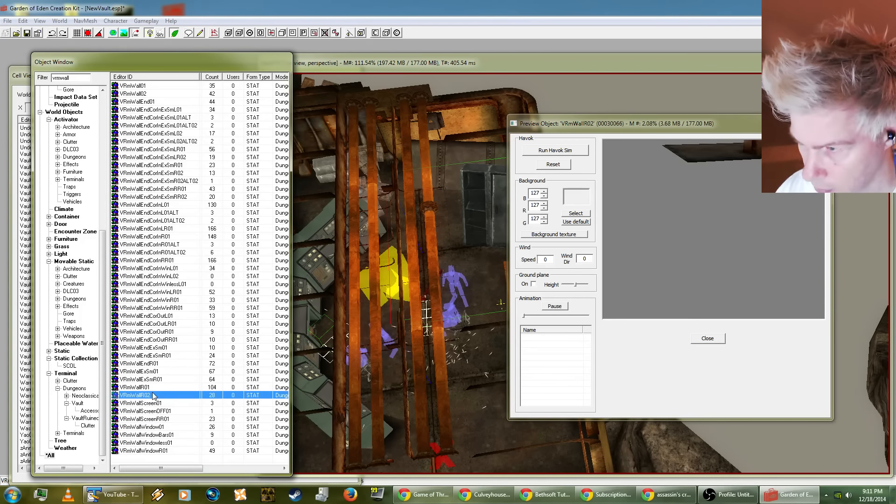
{"action": "left_click", "coordinate": [693, 278]}
{"action": "left_click_drag", "start_coordinate": [694, 278], "coordinate": [593, 290]}
{"action": "right_click", "coordinate": [719, 251]}
{"action": "left_click", "coordinate": [470, 327]}
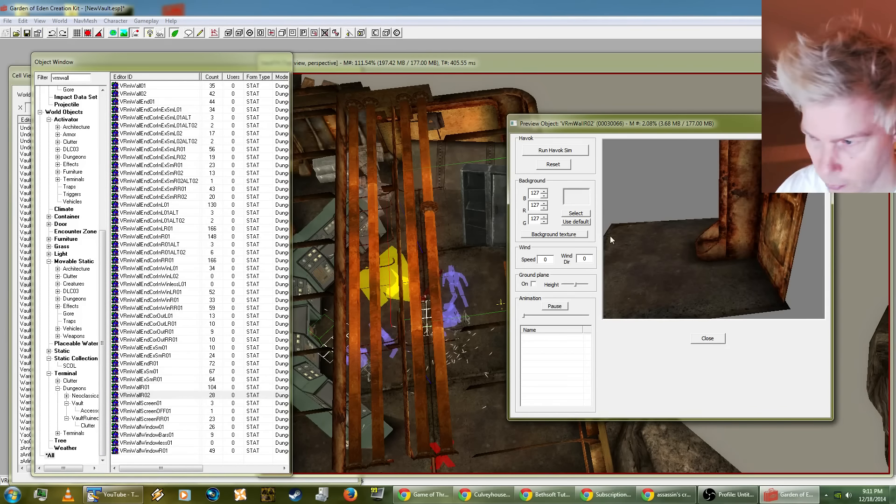
{"action": "left_click_drag", "start_coordinate": [611, 239], "coordinate": [769, 240]}
{"action": "left_click", "coordinate": [143, 236]}
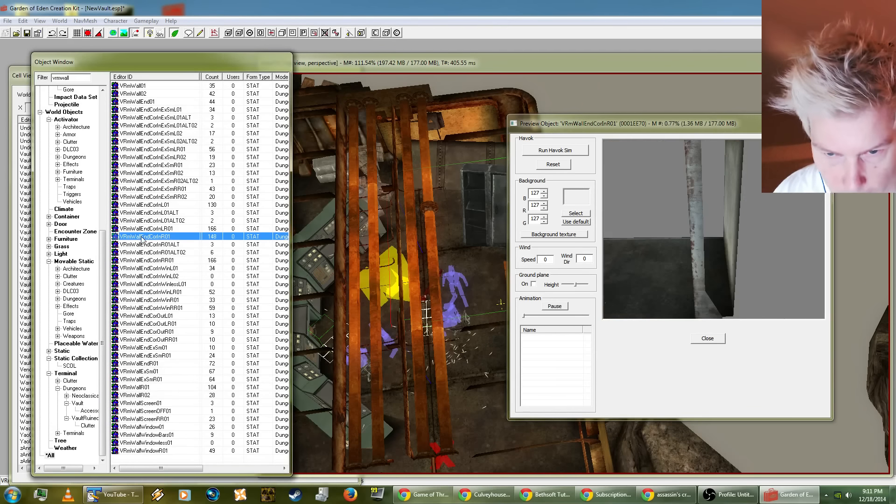
Step: Examine the VRmWallEndCorInR01, VRmWallEndCorInWinL01 and VRmWallEndCorInRR01 corner pieces in the preview from different angles
{"action": "left_click_drag", "start_coordinate": [701, 255], "coordinate": [734, 242]}
{"action": "left_click", "coordinate": [168, 269]}
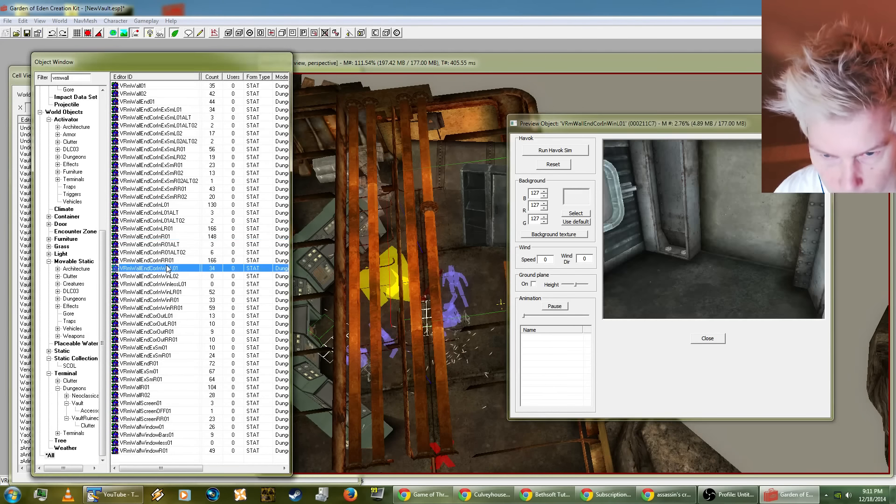
{"action": "left_click", "coordinate": [164, 260]}
{"action": "left_click_drag", "start_coordinate": [751, 196], "coordinate": [691, 271]}
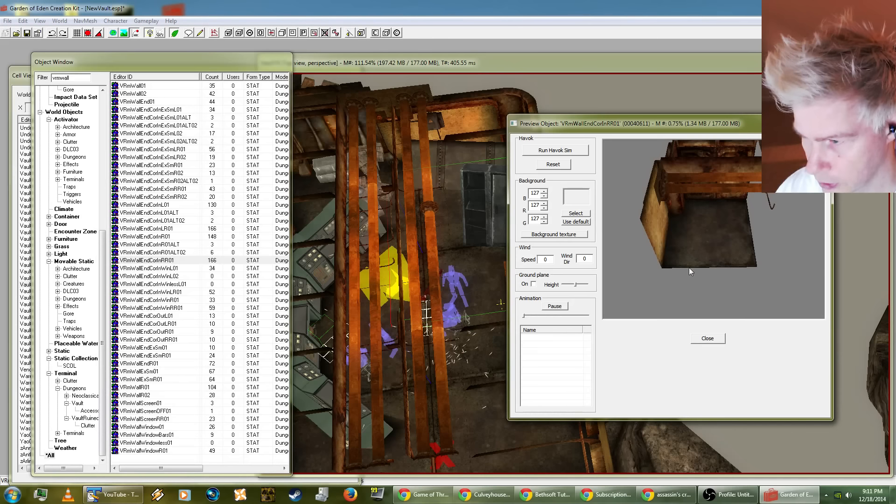
Step: Compare the other inner-corner wall pieces in the preview, including VRmWallEndCorInExSmRR01, VRmWallEndCorInL01, VRmWallEndCorInExSmR01 and VRmWallEndCorInExSmL01ALT
{"action": "left_click", "coordinate": [163, 197]}
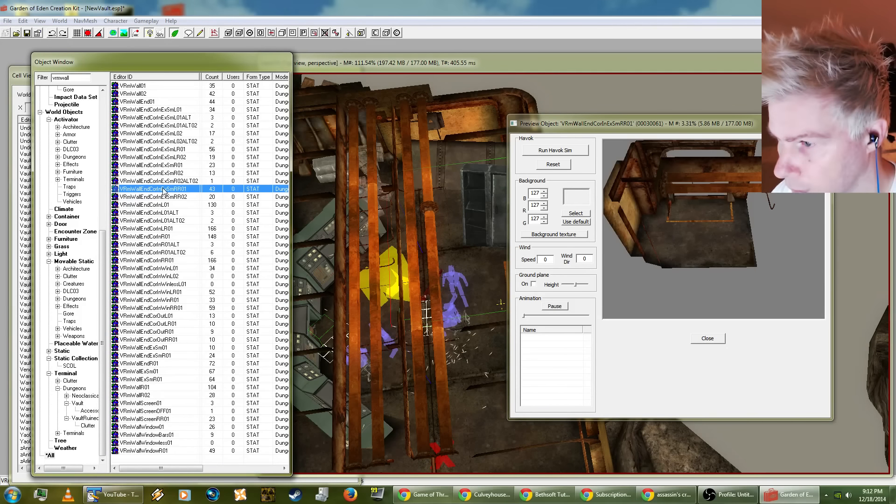
{"action": "left_click", "coordinate": [163, 205]}
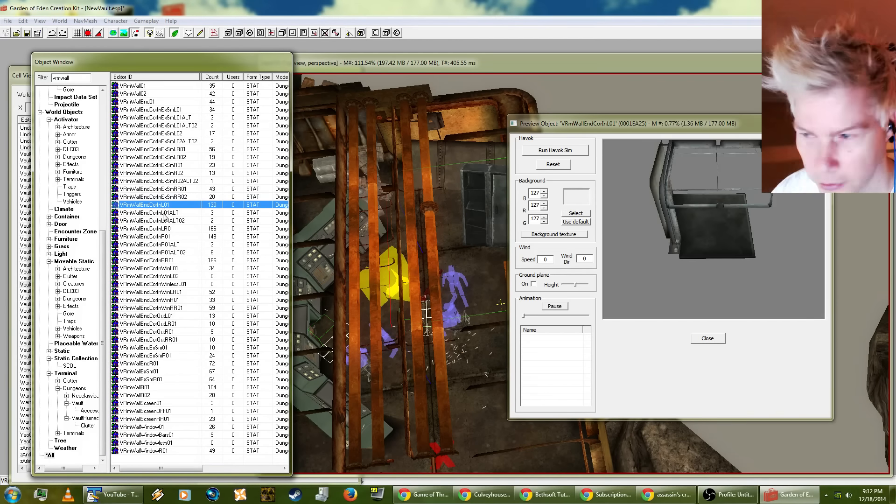
{"action": "left_click", "coordinate": [163, 228]}
{"action": "left_click", "coordinate": [157, 165]}
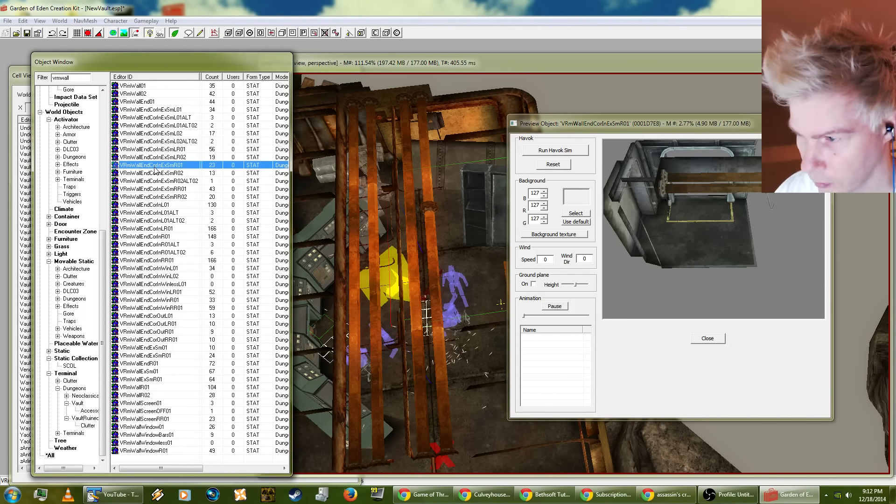
{"action": "left_click", "coordinate": [154, 134]}
{"action": "left_click", "coordinate": [157, 119]}
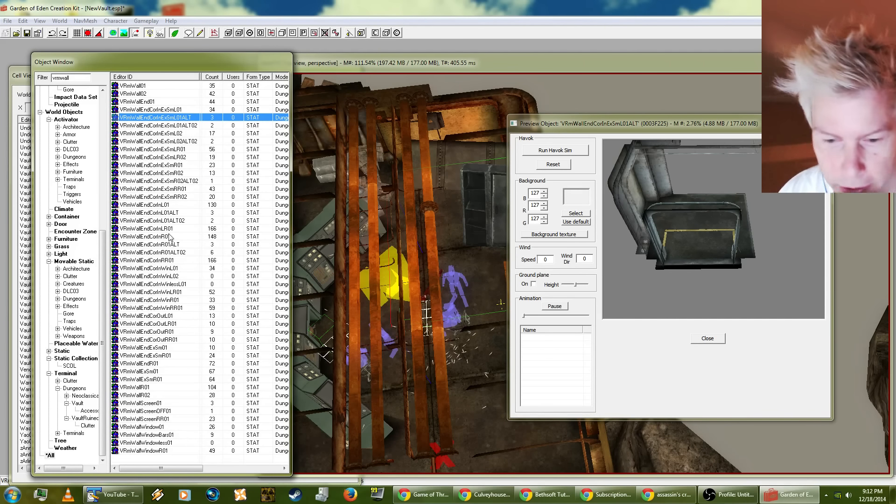
Step: Preview the wall-end pieces VRmWallEndExSmR01 and VRmWallEndExSm01, and inspect VRmWallR02 from another angle
{"action": "left_click", "coordinate": [150, 101]}
{"action": "left_click", "coordinate": [146, 94]}
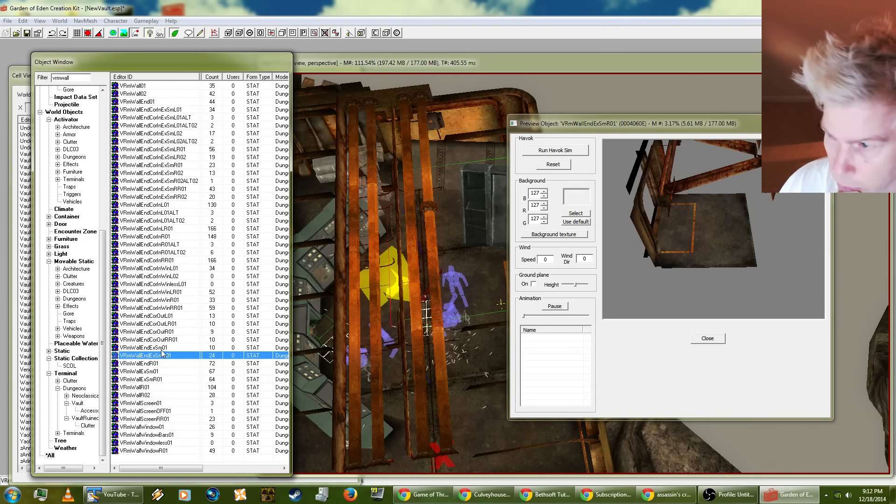
{"action": "key", "text": "Up"}
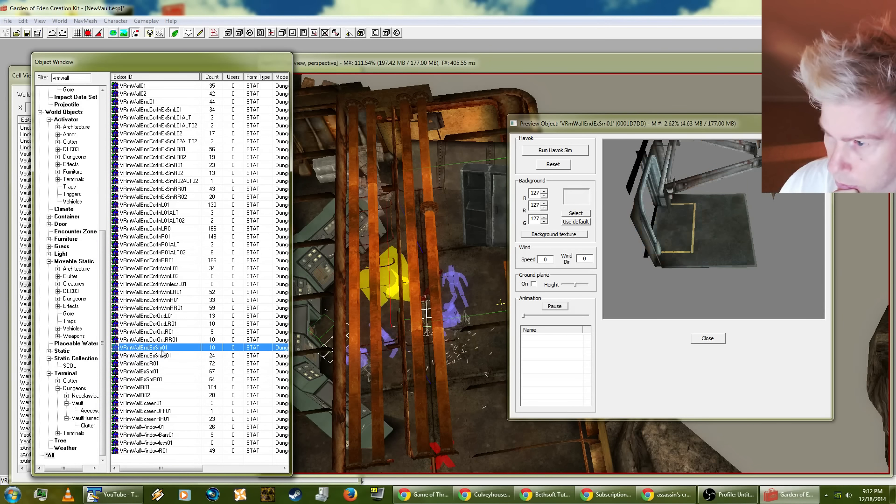
{"action": "left_click", "coordinate": [140, 396]}
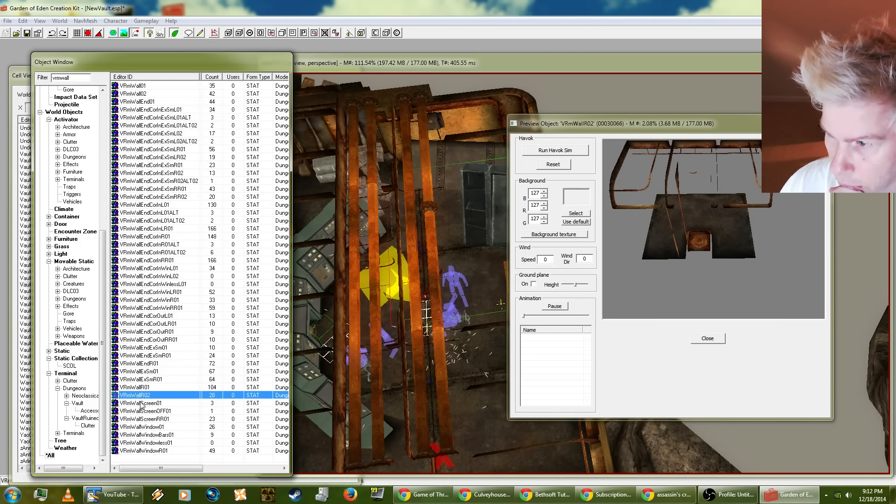
{"action": "left_click_drag", "start_coordinate": [747, 292], "coordinate": [765, 280]}
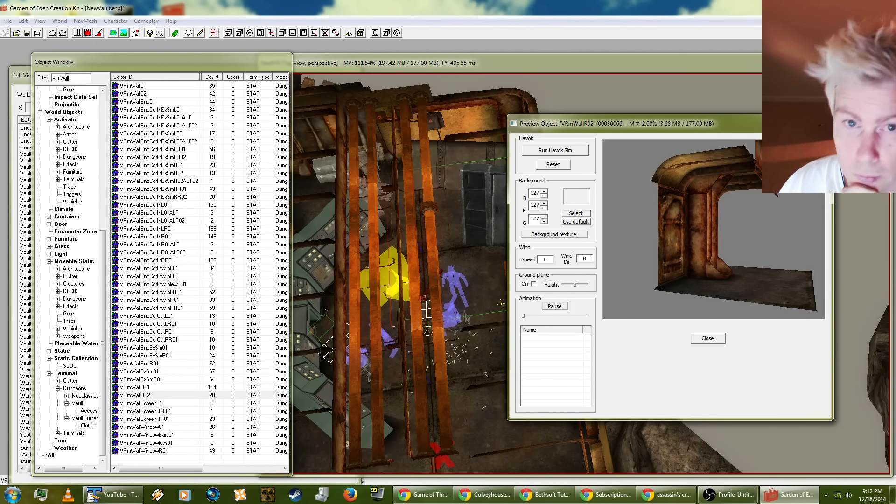
Step: Filter the object list by "vrm*END" and inspect the VRmFreeColEndCap01 column piece in the preview from several angles
{"action": "left_click_drag", "start_coordinate": [60, 78], "coordinate": [105, 68]}
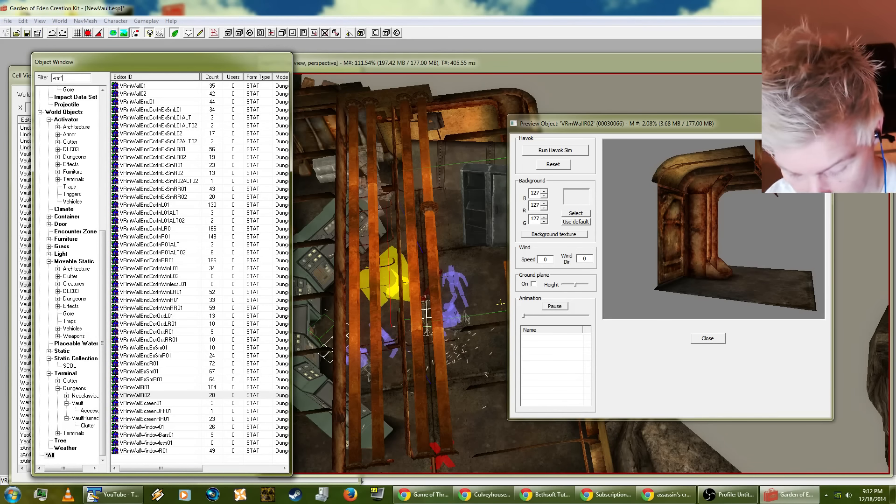
{"action": "type", "text": "*END"}
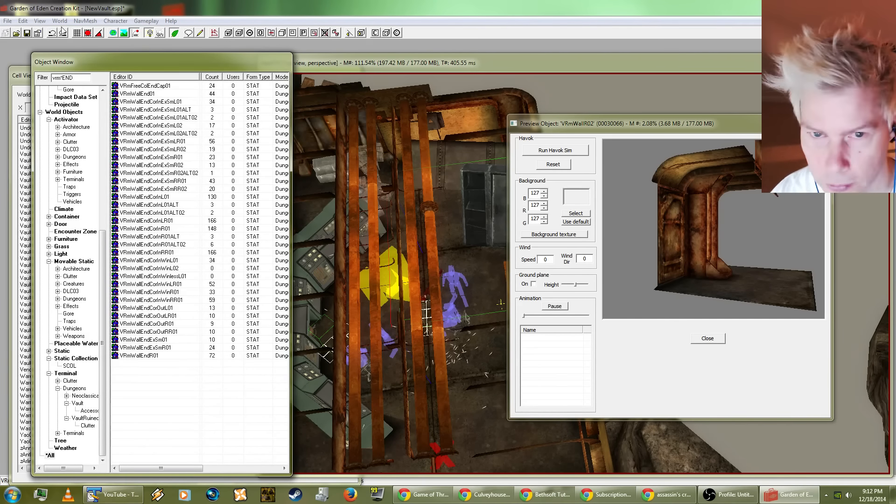
{"action": "left_click", "coordinate": [149, 133]}
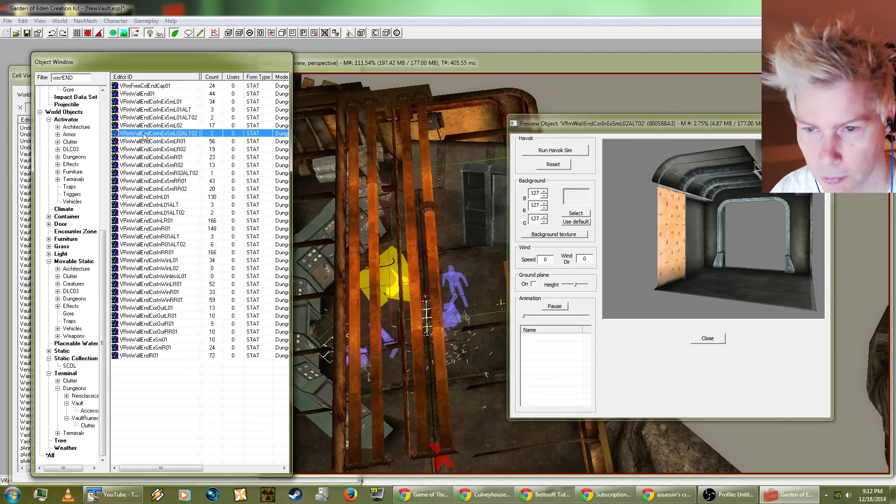
{"action": "left_click", "coordinate": [157, 86]}
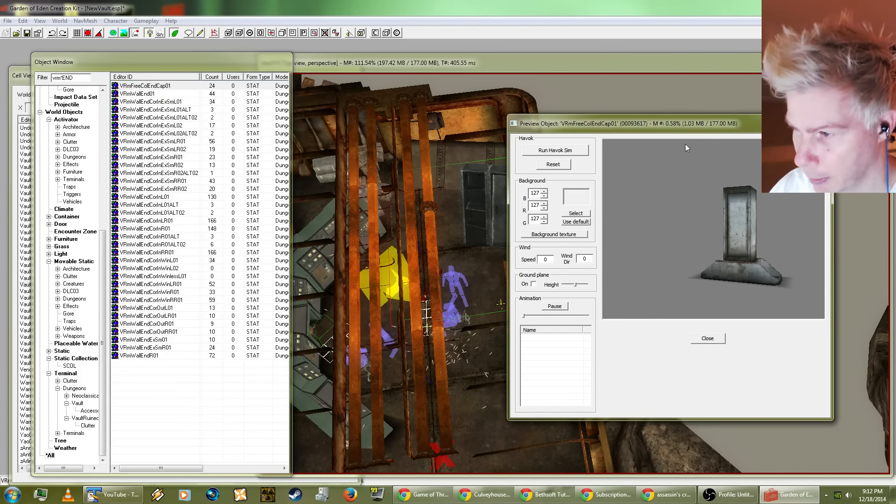
{"action": "left_click_drag", "start_coordinate": [685, 144], "coordinate": [817, 226]}
{"action": "left_click_drag", "start_coordinate": [727, 237], "coordinate": [698, 236]}
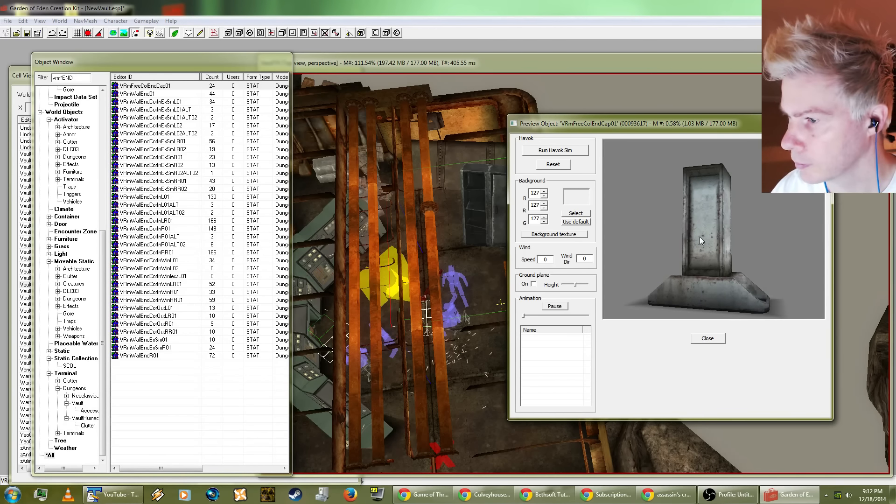
Step: Preview the filtered wall-end pieces one after another, from VRmWallEnd01 through the inner-corner and window variants to VRmWallEndR01
{"action": "left_click", "coordinate": [148, 93]}
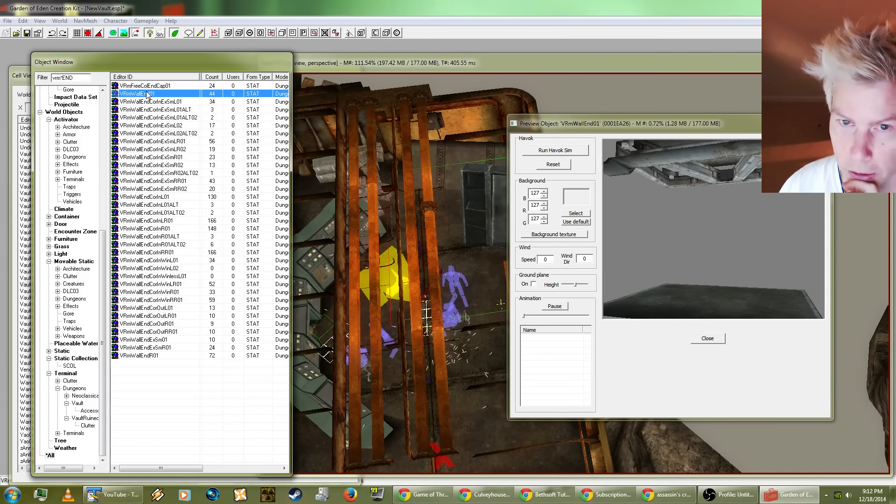
{"action": "key", "text": "Down"}
{"action": "key", "text": "Down"}
{"action": "key", "text": "Down"}
{"action": "key", "text": "Down"}
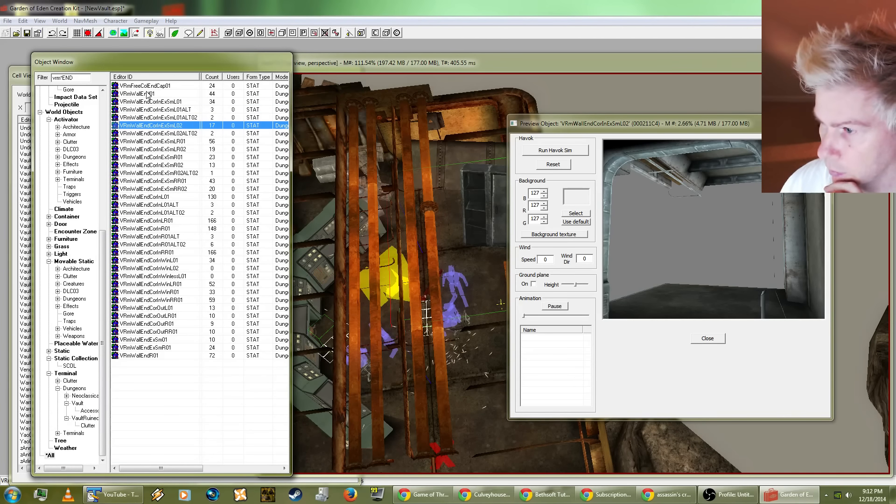
{"action": "key", "text": "Down"}
{"action": "key", "text": "Down"}
{"action": "key", "text": "Down"}
{"action": "key", "text": "Down"}
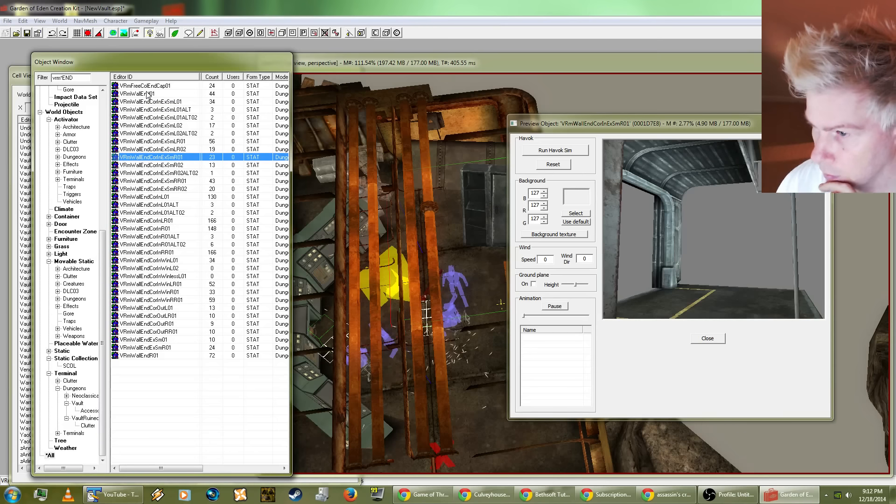
{"action": "key", "text": "Down"}
{"action": "key", "text": "Down"}
{"action": "key", "text": "Down"}
{"action": "key", "text": "Down"}
{"action": "key", "text": "Down"}
{"action": "key", "text": "Down"}
{"action": "key", "text": "Down"}
{"action": "key", "text": "Down"}
{"action": "key", "text": "Down"}
{"action": "key", "text": "Down"}
{"action": "key", "text": "Down"}
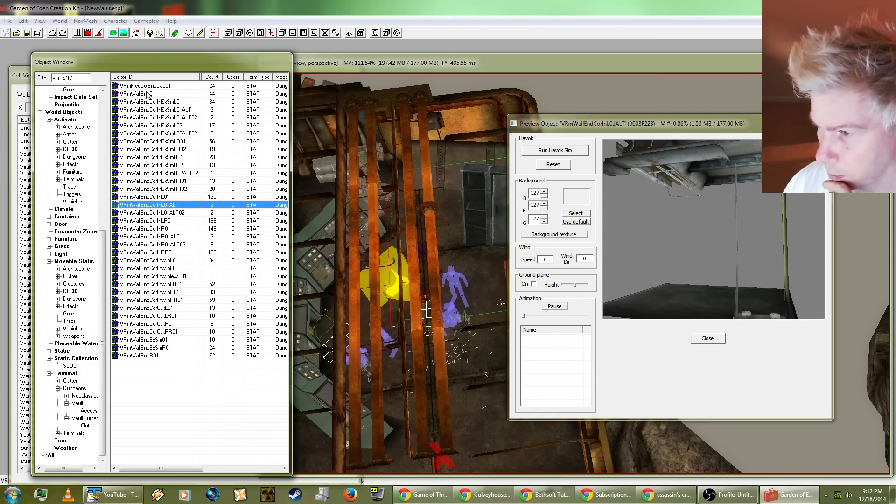
{"action": "key", "text": "Down"}
{"action": "key", "text": "Down"}
{"action": "key", "text": "Down"}
{"action": "key", "text": "Down"}
{"action": "key", "text": "Down"}
{"action": "key", "text": "Down"}
{"action": "key", "text": "Down"}
{"action": "key", "text": "Down"}
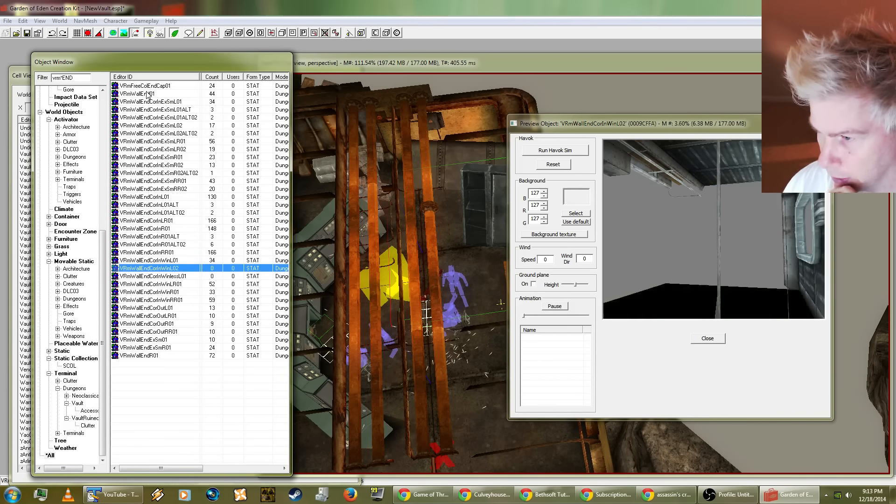
{"action": "key", "text": "Down"}
{"action": "key", "text": "Down"}
{"action": "key", "text": "Down"}
{"action": "key", "text": "Down"}
{"action": "key", "text": "Down"}
{"action": "key", "text": "Down"}
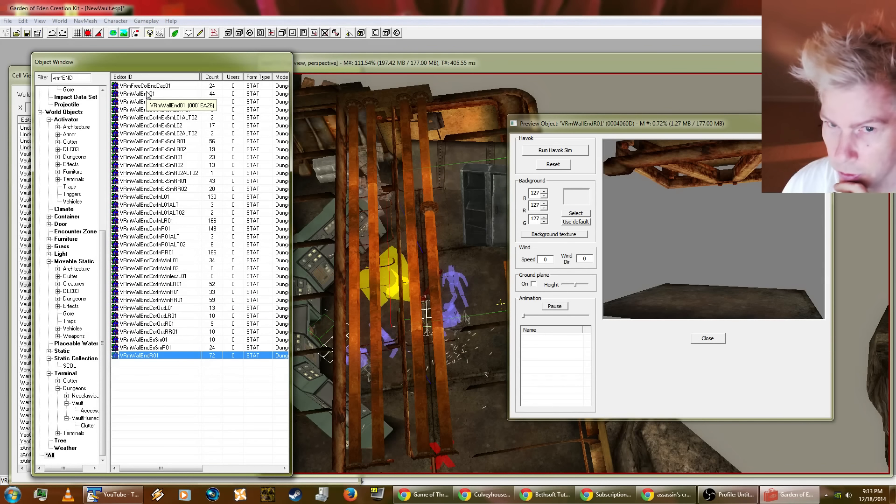
Step: Filter the object list by "vhall" and inspect the EcvHallBg3way01 hallway piece in the preview
{"action": "left_click_drag", "start_coordinate": [55, 78], "coordinate": [113, 79]}
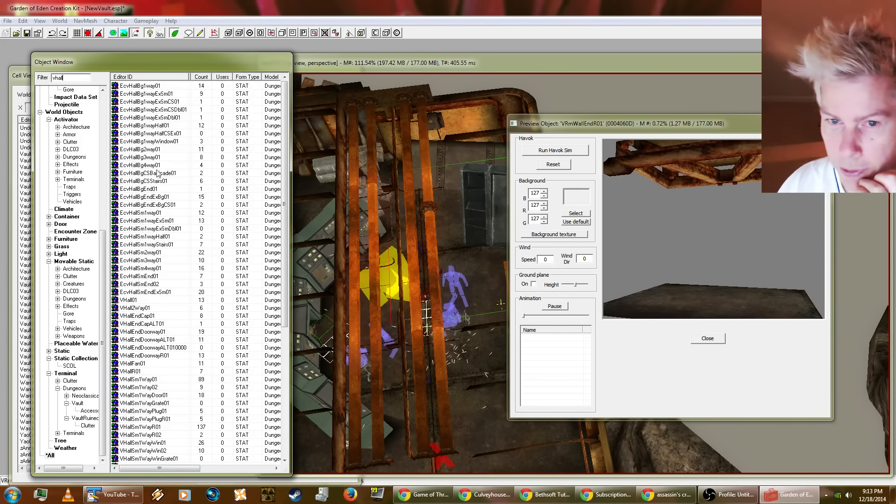
{"action": "left_click", "coordinate": [146, 159]}
{"action": "left_click_drag", "start_coordinate": [628, 229], "coordinate": [696, 259]}
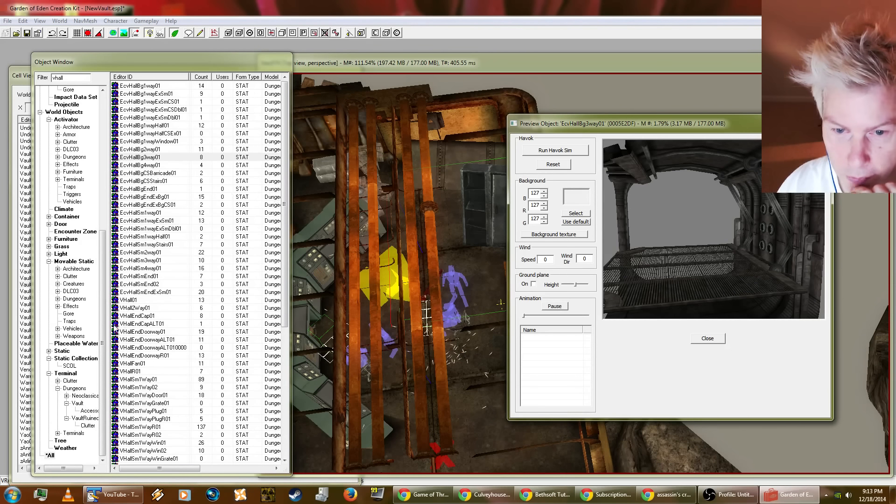
Step: Preview the large vault hall pieces from VHall2Way01 through the end caps and doorways to VHallR01
{"action": "left_click", "coordinate": [134, 308]}
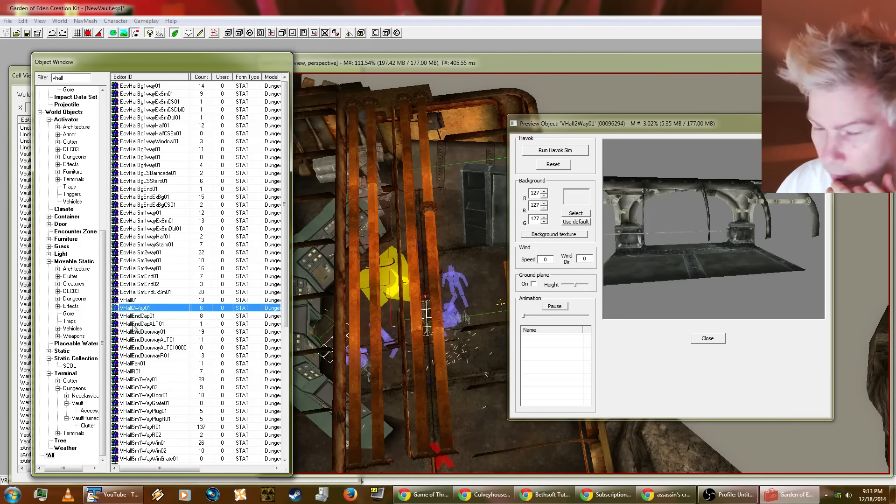
{"action": "left_click", "coordinate": [141, 316]}
{"action": "left_click", "coordinate": [143, 324]}
{"action": "left_click", "coordinate": [145, 332]}
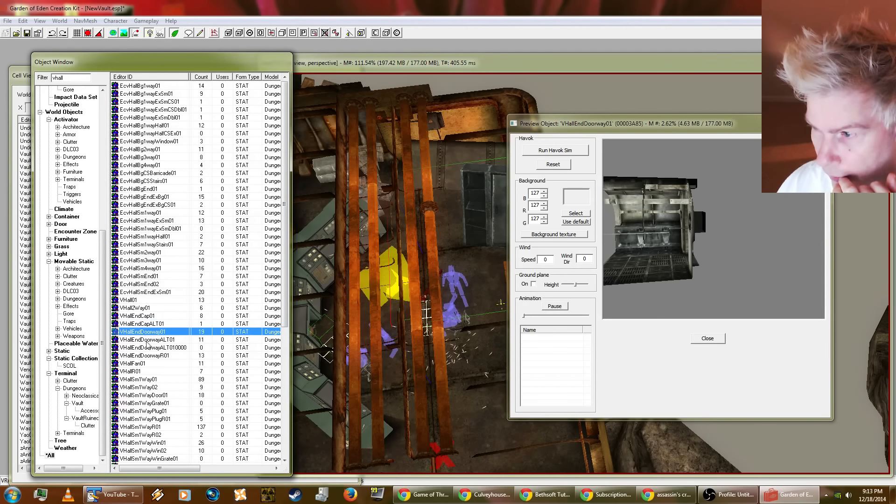
{"action": "left_click", "coordinate": [147, 346]}
{"action": "left_click", "coordinate": [146, 363]}
{"action": "left_click", "coordinate": [138, 372]}
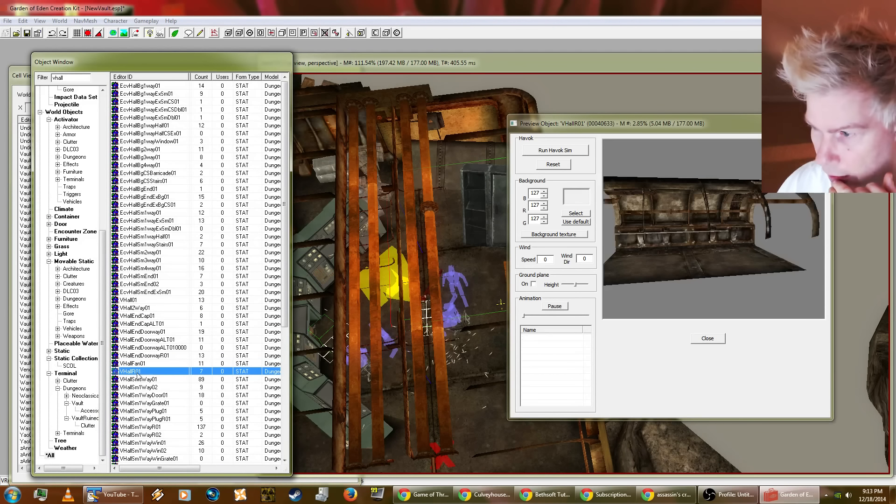
Step: Preview the small hall pieces VHallSm1Way01 and VHallSm1WayDoor01, turning the door piece to view it from another side
{"action": "scroll", "coordinate": [182, 348], "scroll_direction": "down", "scroll_amount": 3}
{"action": "left_click", "coordinate": [139, 309]}
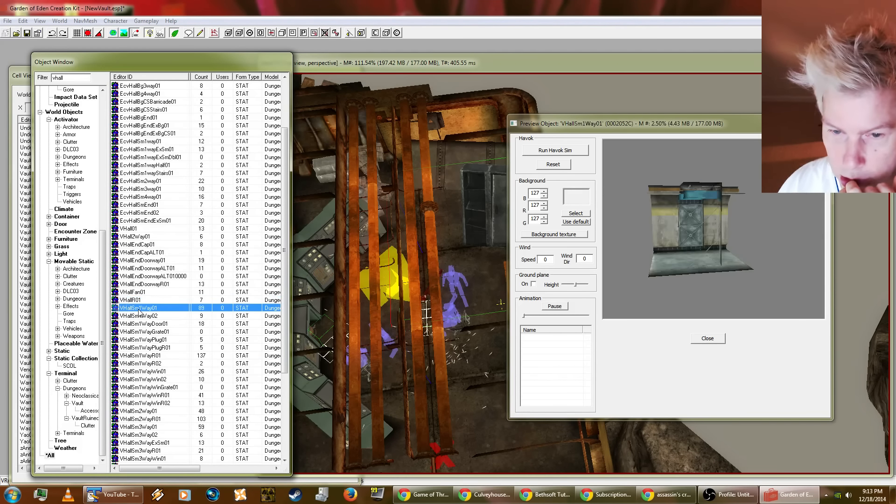
{"action": "left_click", "coordinate": [138, 324]}
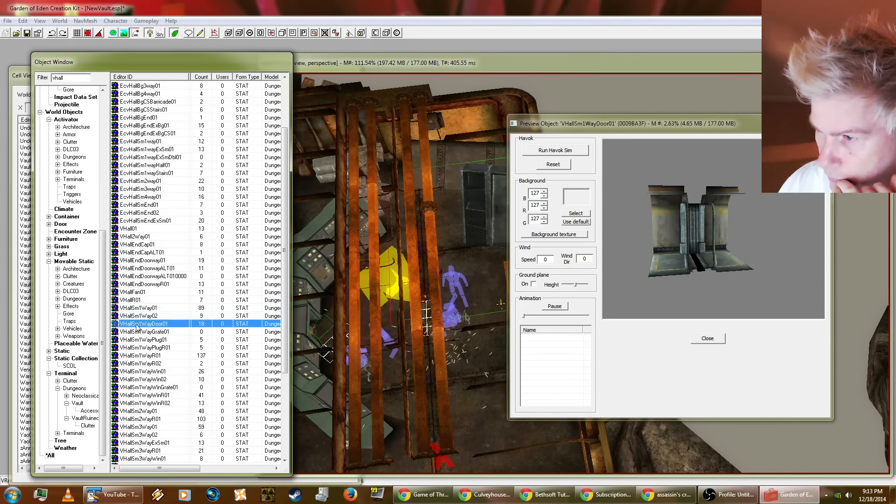
{"action": "scroll", "coordinate": [137, 326], "scroll_direction": "down", "scroll_amount": 2}
{"action": "left_click_drag", "start_coordinate": [612, 270], "coordinate": [738, 264]}
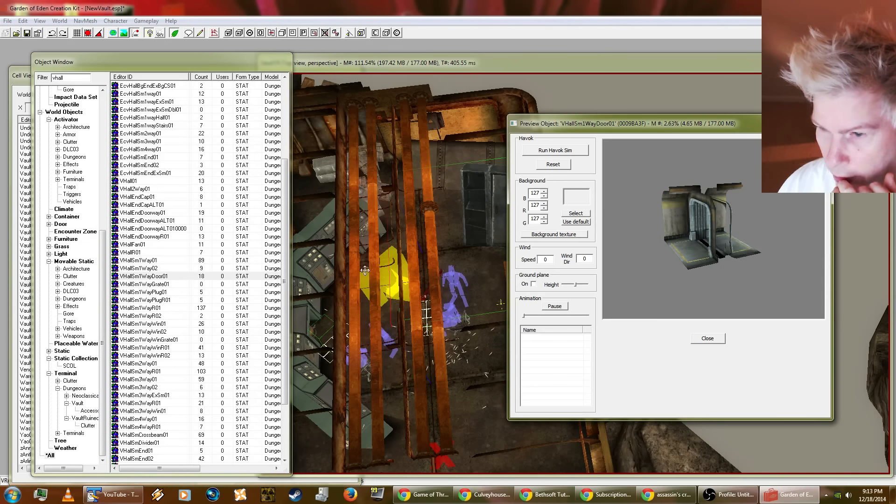
Step: Compare the VHallSm1WayPlug01 and VHallSm1WayPlugR01 hall plugs in the preview and inspect VHallSm1WayPlugR01 from several angles
{"action": "left_click", "coordinate": [160, 276]}
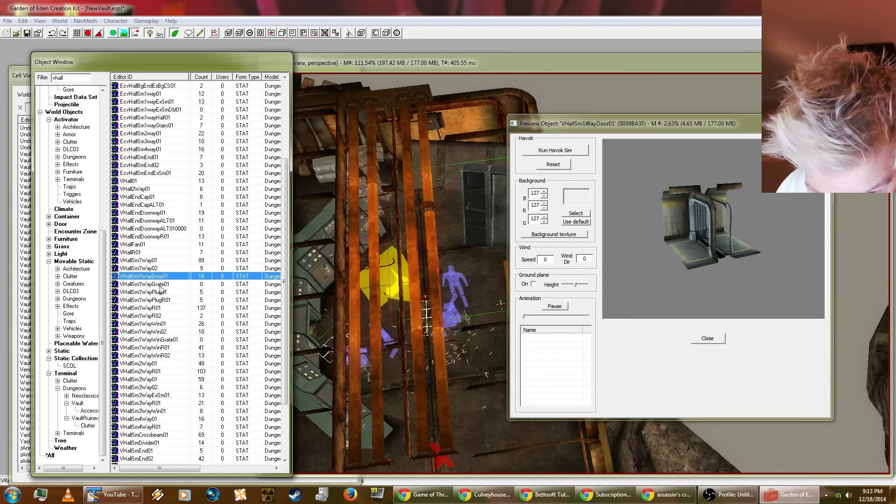
{"action": "left_click", "coordinate": [154, 300]}
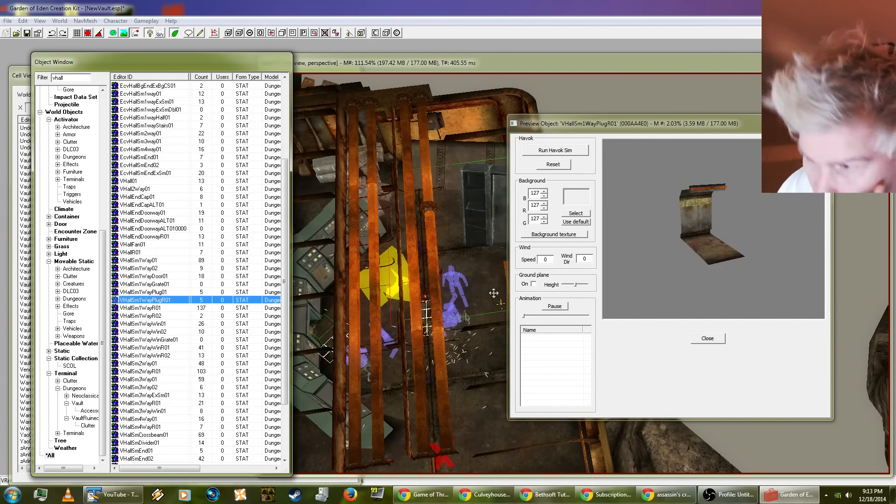
{"action": "left_click_drag", "start_coordinate": [662, 268], "coordinate": [734, 267]}
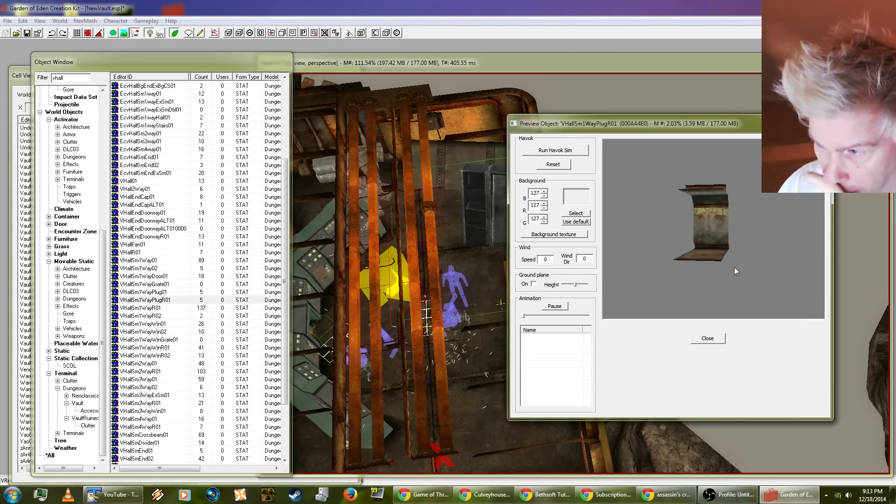
{"action": "left_click", "coordinate": [158, 301]}
{"action": "left_click", "coordinate": [159, 292]}
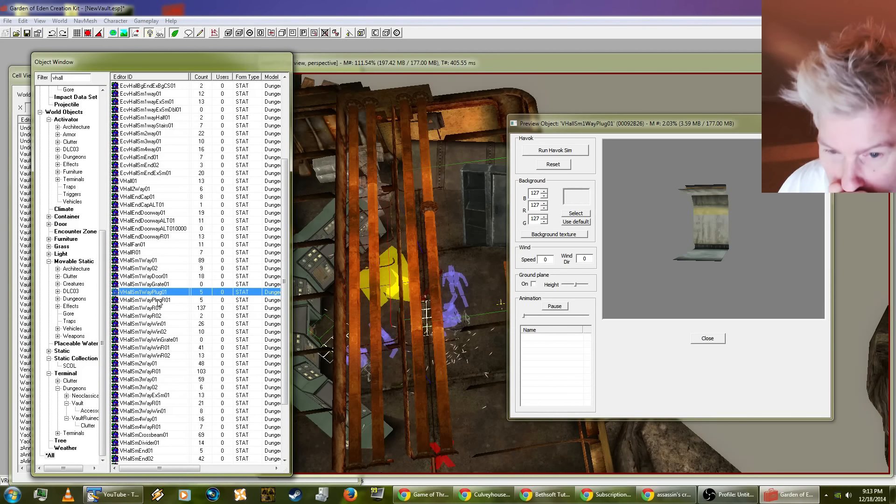
{"action": "left_click", "coordinate": [158, 300]}
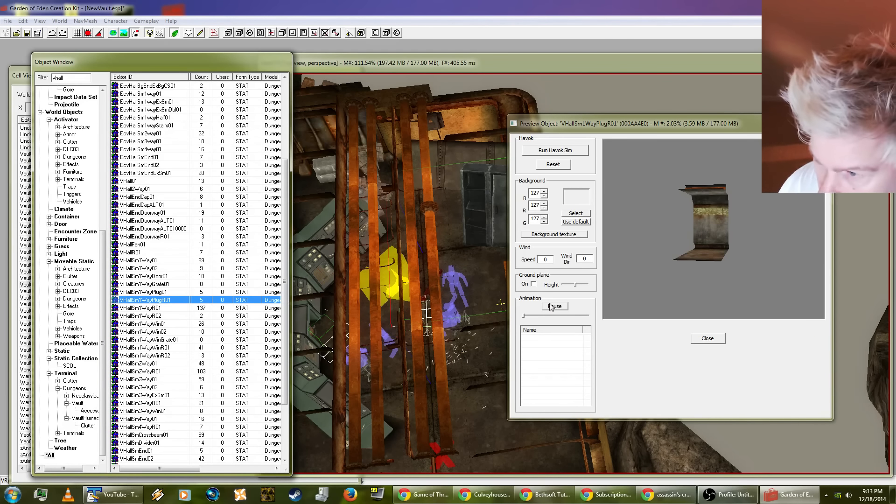
{"action": "left_click_drag", "start_coordinate": [691, 270], "coordinate": [728, 314]}
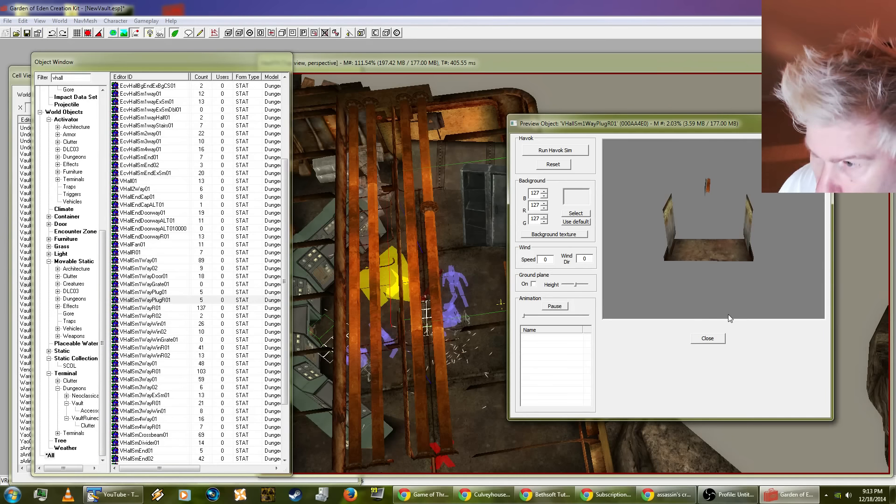
Step: Preview the ruined small hall pieces VHallSm1WayR01 and VHallSm1WayR02, turning the first to view it from an angle
{"action": "left_click", "coordinate": [159, 308]}
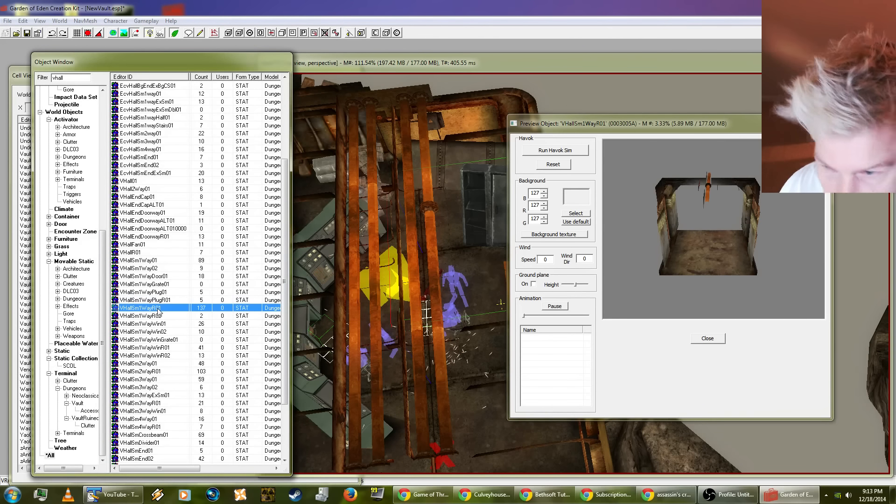
{"action": "left_click_drag", "start_coordinate": [709, 272], "coordinate": [725, 273]}
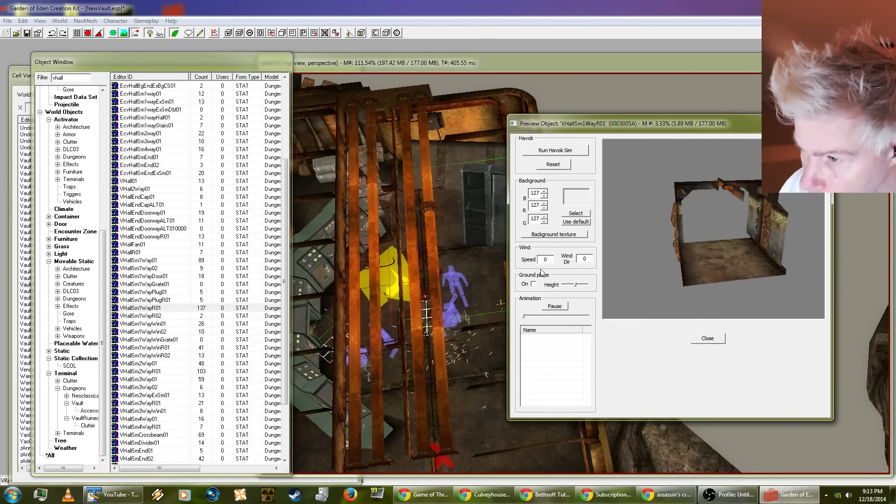
{"action": "left_click", "coordinate": [159, 311]}
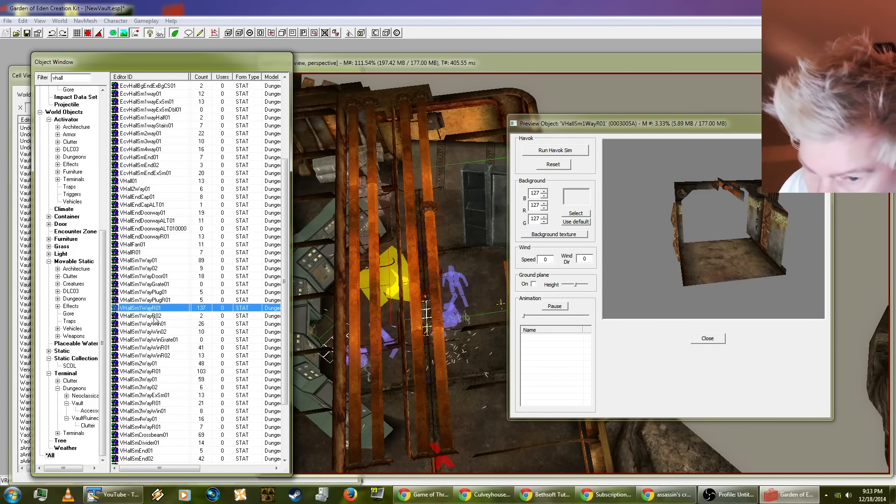
{"action": "left_click", "coordinate": [155, 317]}
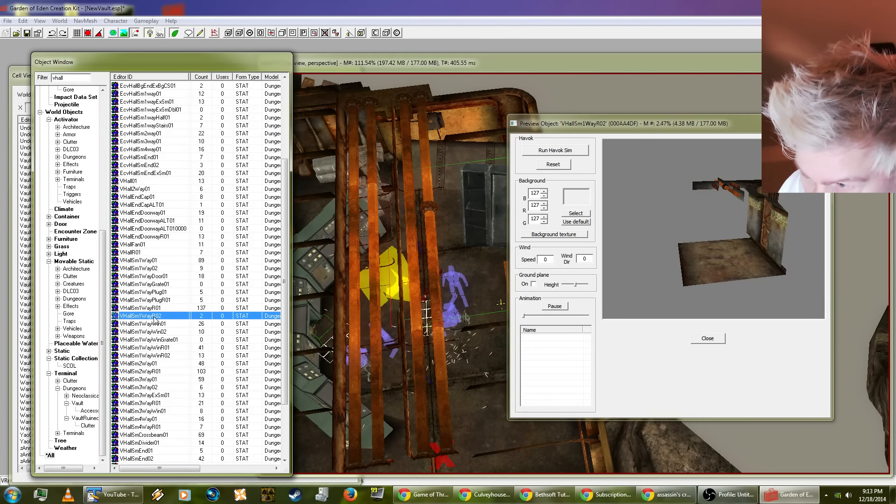
Step: Preview the small hall window pieces from VHallSm1WayWin01 through VHallSm1WayWinR02
{"action": "left_click", "coordinate": [153, 325]}
{"action": "left_click", "coordinate": [153, 331]}
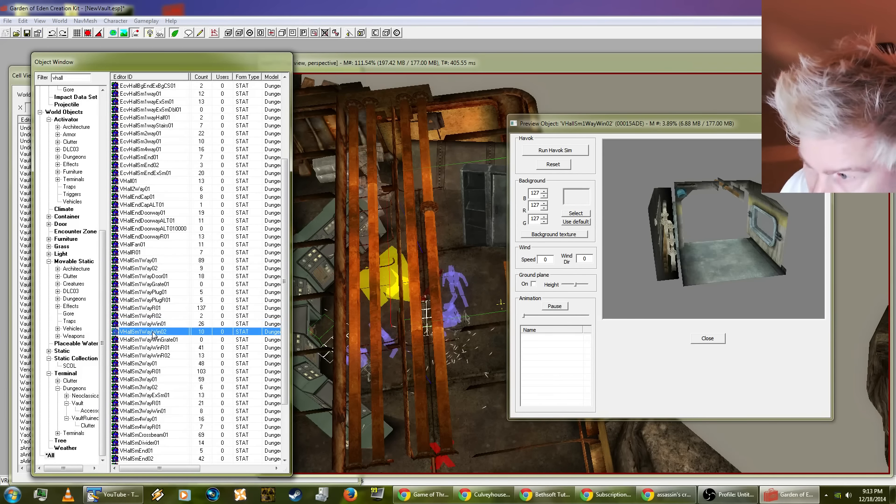
{"action": "left_click", "coordinate": [153, 340]}
{"action": "left_click", "coordinate": [153, 348]}
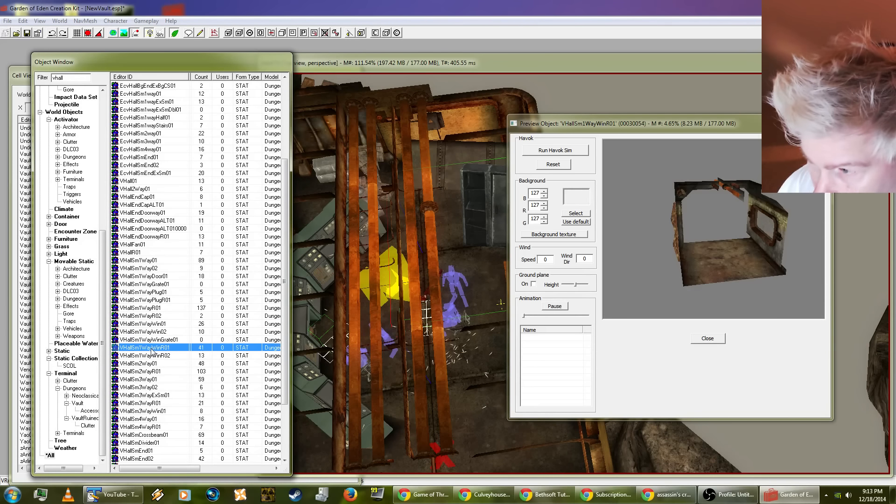
{"action": "left_click", "coordinate": [151, 356]}
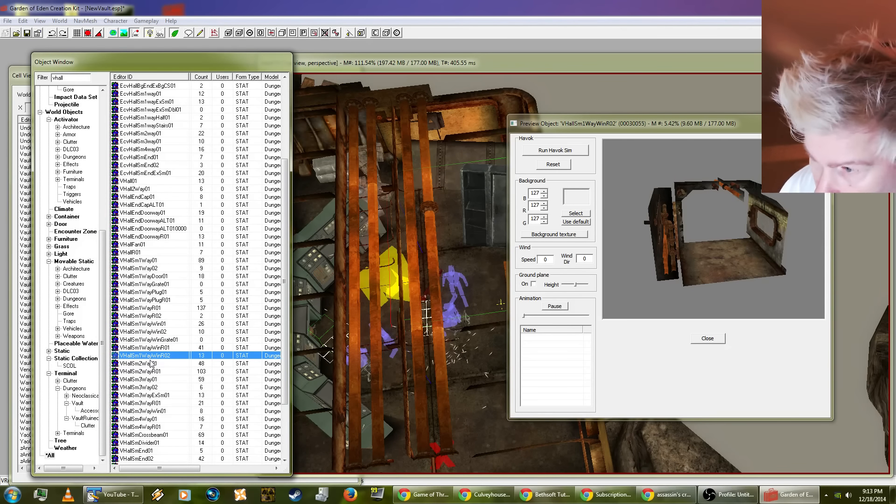
Step: Inspect the VHallSm2WayR01 corner piece from above and preview the VHallSm3Way junction variants
{"action": "left_click", "coordinate": [153, 371]}
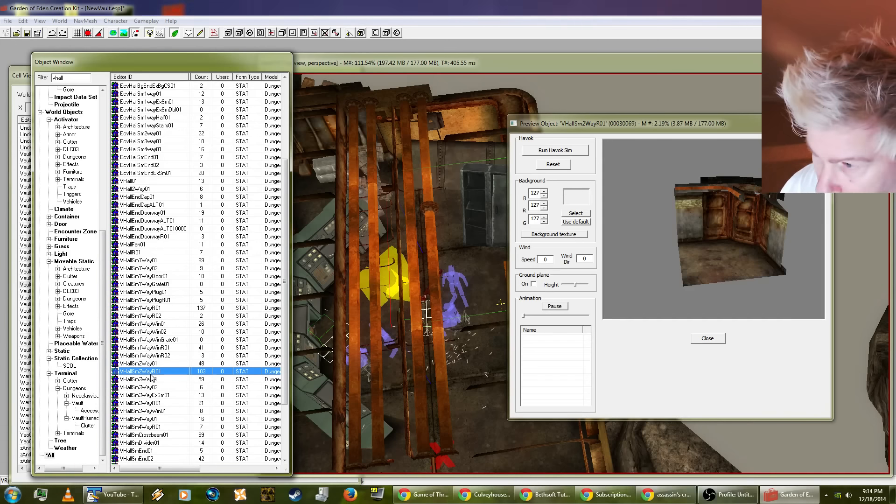
{"action": "left_click", "coordinate": [768, 258]}
{"action": "left_click_drag", "start_coordinate": [768, 258], "coordinate": [766, 306]}
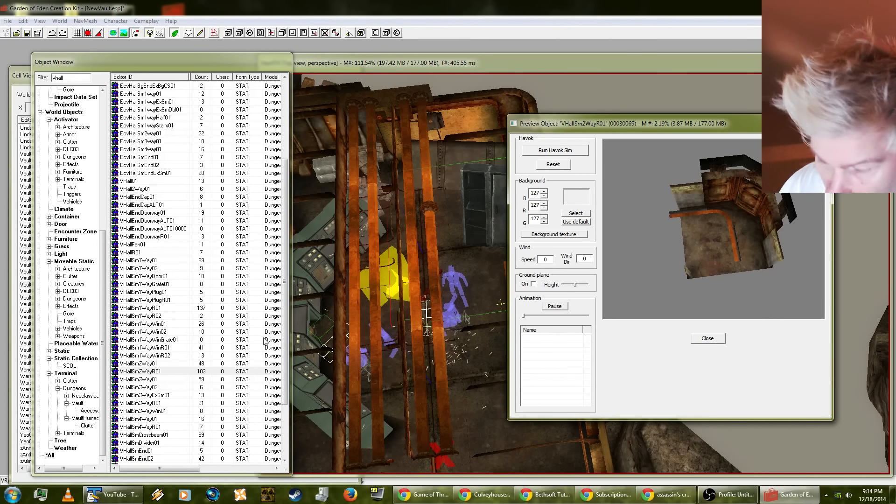
{"action": "left_click", "coordinate": [147, 395]}
{"action": "scroll", "coordinate": [160, 366], "scroll_direction": "down", "scroll_amount": 4}
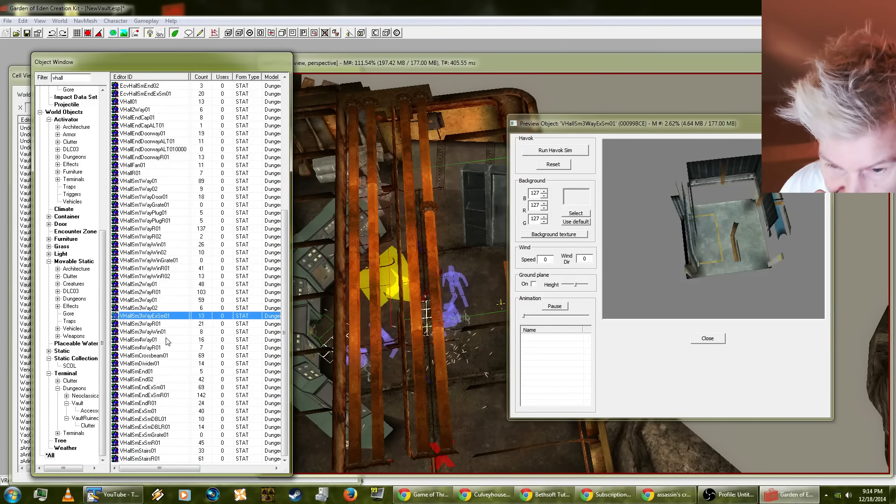
{"action": "left_click", "coordinate": [153, 323]}
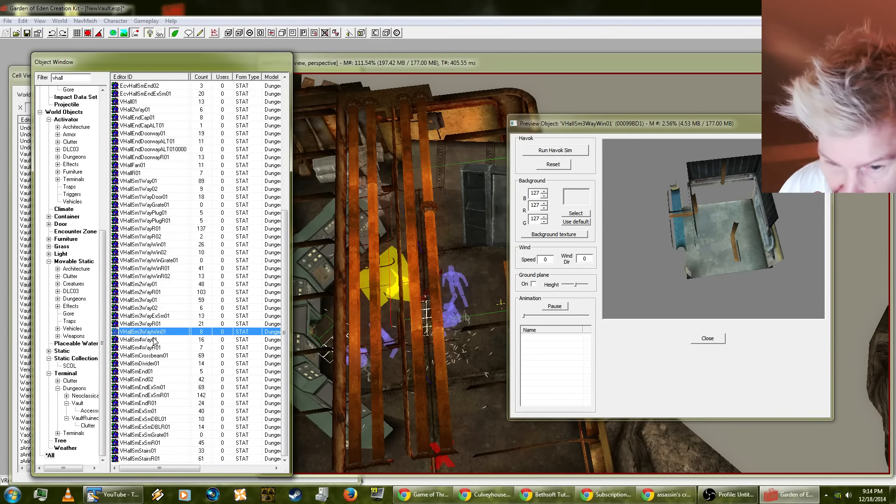
Step: Preview the VHallSmEndR01 hall end piece and turn it to inspect its walls
{"action": "left_click", "coordinate": [152, 403]}
{"action": "left_click_drag", "start_coordinate": [642, 309], "coordinate": [728, 236]}
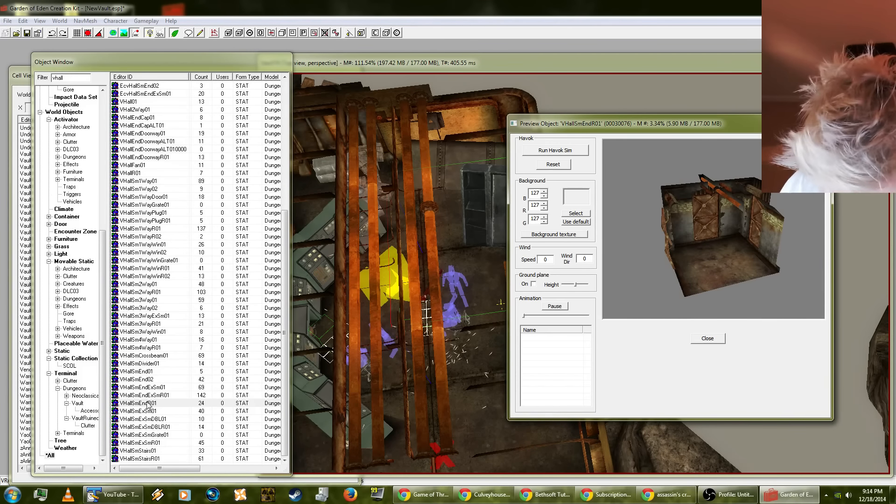
{"action": "left_click", "coordinate": [149, 404]}
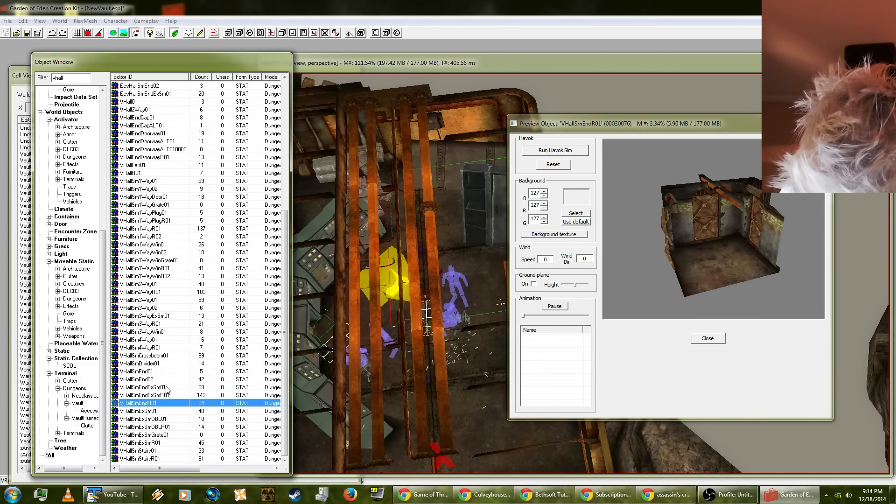
Step: Compare the exit end pieces VHallSmEndExSm01 and VHallSmEndExSmR01, rotating each to look at its doorway
{"action": "left_click", "coordinate": [158, 388]}
{"action": "left_click_drag", "start_coordinate": [711, 279], "coordinate": [665, 254]}
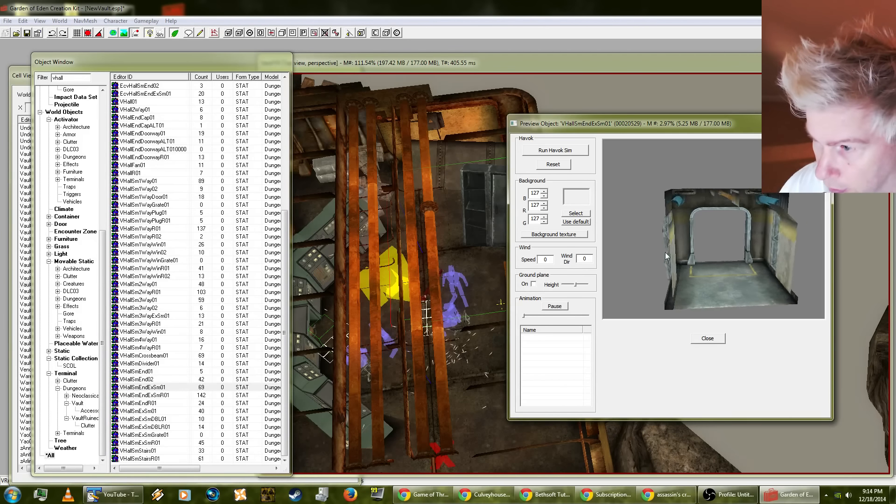
{"action": "left_click", "coordinate": [144, 395]}
{"action": "left_click", "coordinate": [812, 267]}
{"action": "left_click_drag", "start_coordinate": [811, 266], "coordinate": [755, 268]}
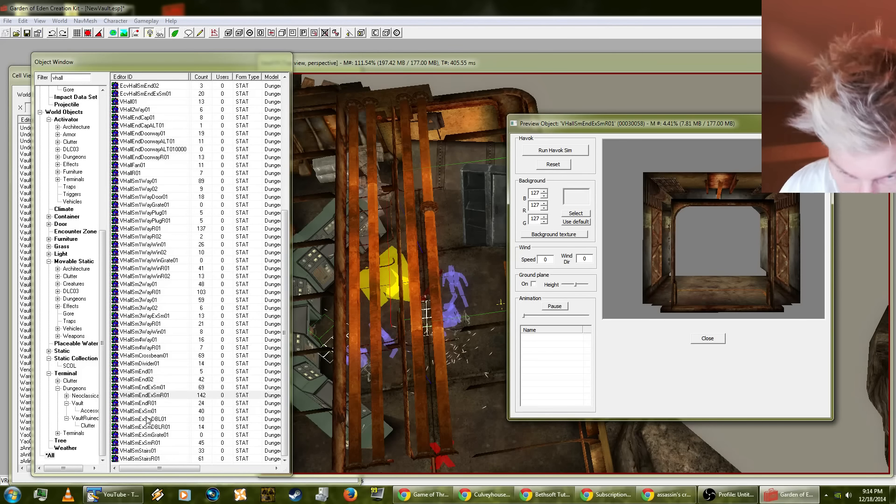
Step: Preview the VHallSmExSmR01, VHallSmStairs01, VHallSmEndExSm01 and VHallSmDivider01 pieces
{"action": "left_click", "coordinate": [151, 442]}
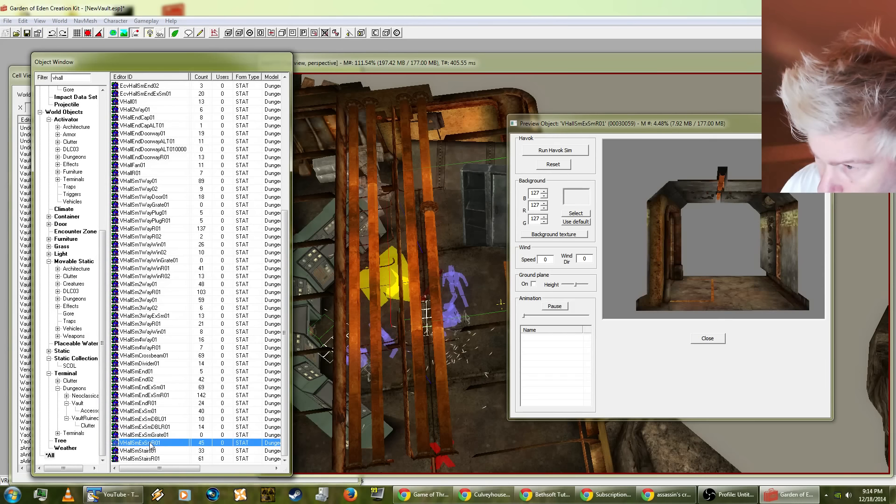
{"action": "left_click", "coordinate": [147, 450]}
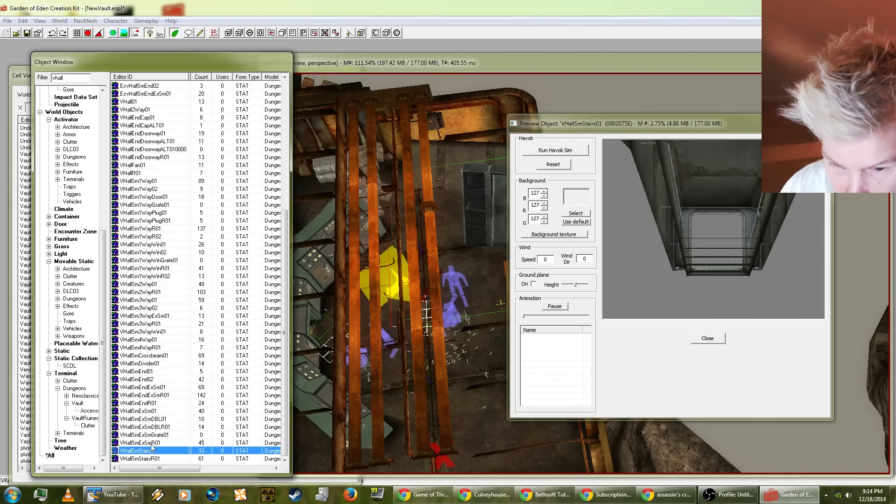
{"action": "left_click", "coordinate": [160, 388]}
{"action": "left_click", "coordinate": [157, 364]}
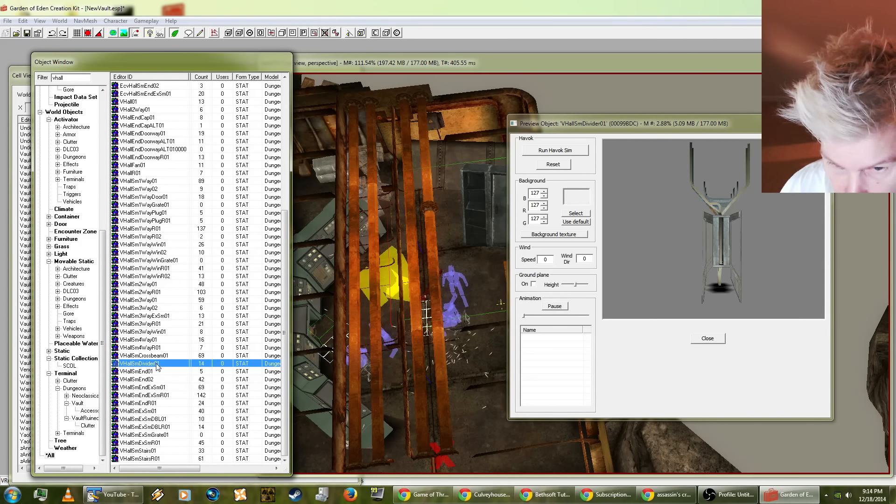
Step: Recheck the VHallSm1WayPlugR01 plug and the VHallEndCap01 end cap in the preview
{"action": "scroll", "coordinate": [162, 373], "scroll_direction": "up", "scroll_amount": 3}
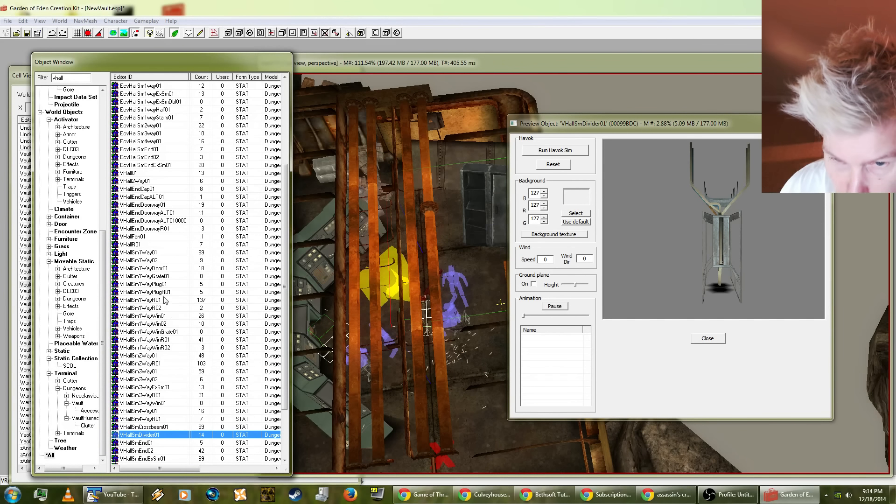
{"action": "left_click", "coordinate": [161, 292]}
{"action": "scroll", "coordinate": [192, 252], "scroll_direction": "up", "scroll_amount": 5}
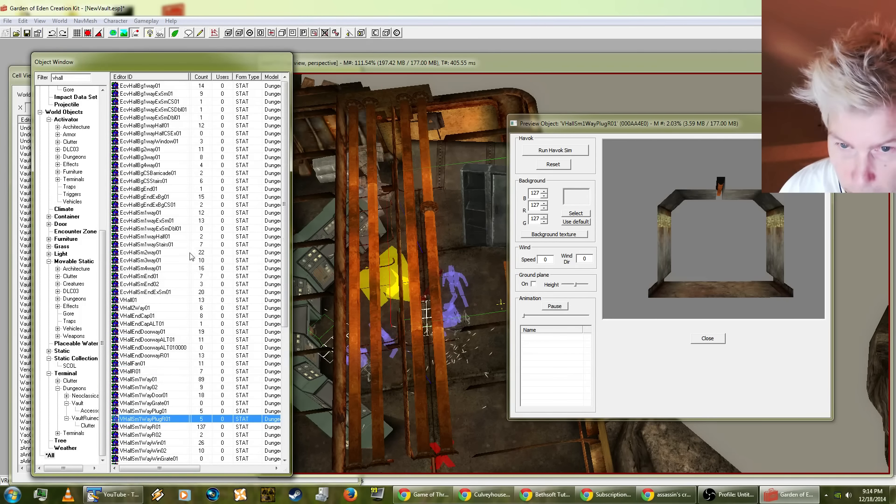
{"action": "left_click", "coordinate": [151, 316]}
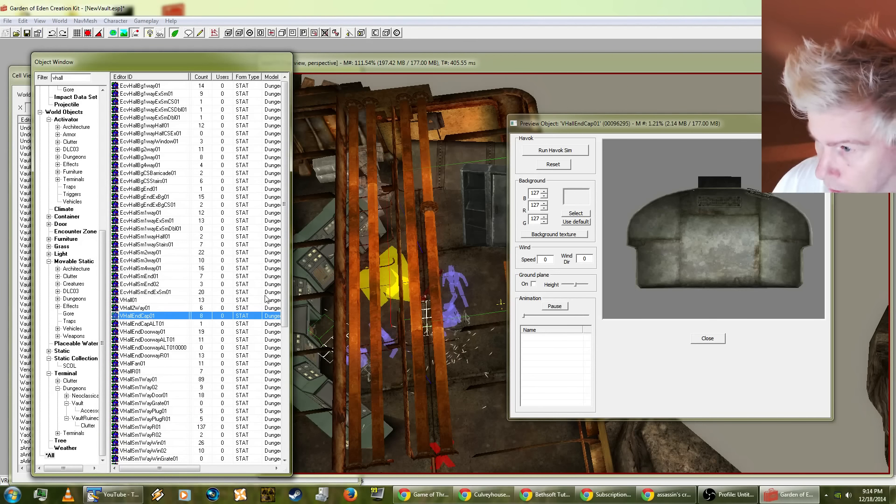
Step: Filter the object list by "vhall*cap", compare VHallEndCap01 with VHallEndCapALT01, and restore the "vhall" filter
{"action": "left_click", "coordinate": [82, 78]}
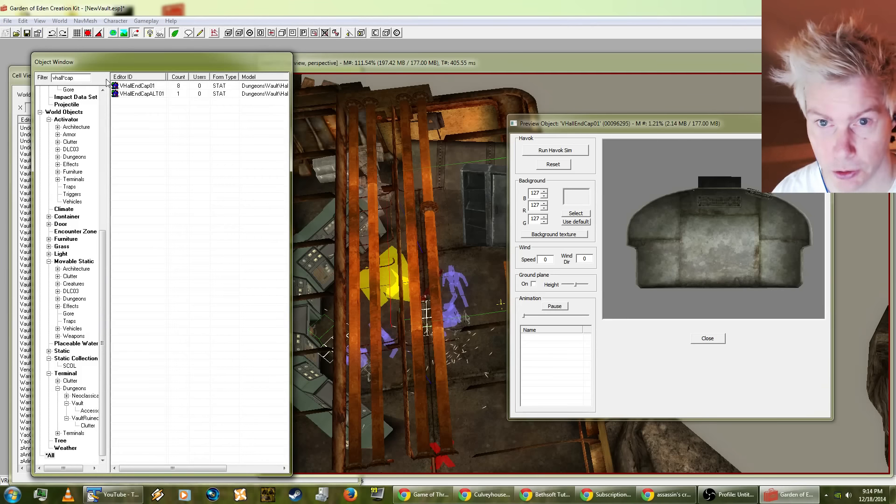
{"action": "left_click", "coordinate": [155, 94]}
{"action": "left_click", "coordinate": [149, 85]}
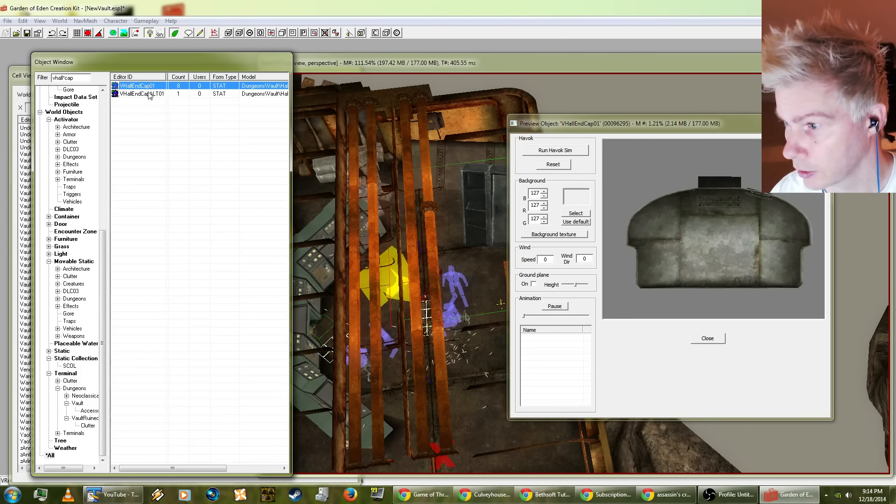
{"action": "left_click", "coordinate": [149, 93]}
{"action": "left_click", "coordinate": [149, 85]}
{"action": "left_click", "coordinate": [93, 81]}
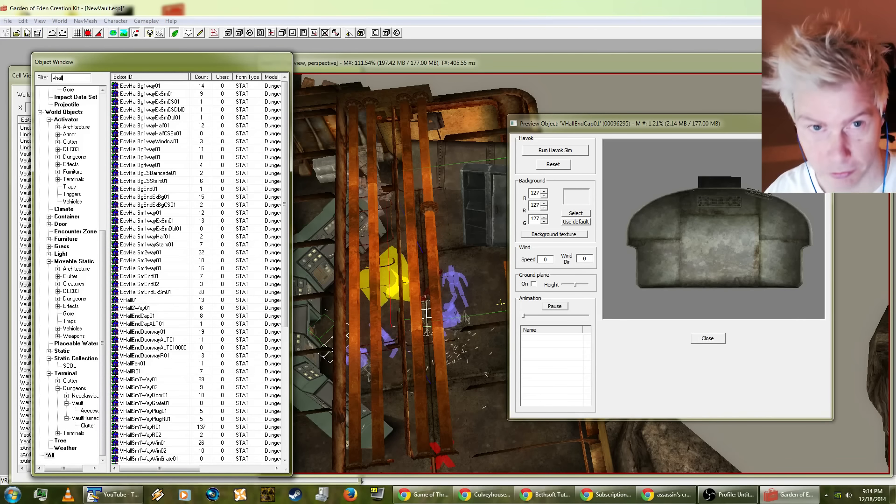
Step: Save the NewVault.esp plugin and close the object preview
{"action": "left_click", "coordinate": [8, 21]}
{"action": "left_click", "coordinate": [20, 41]}
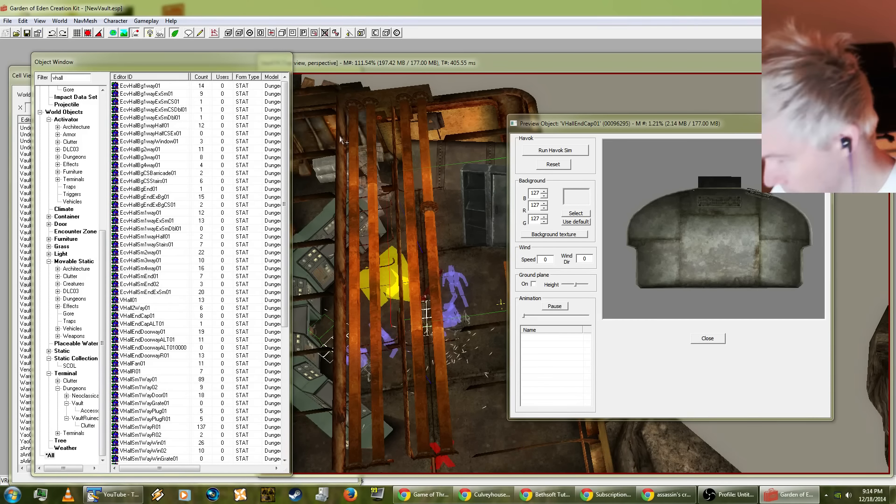
{"action": "left_click", "coordinate": [707, 339]}
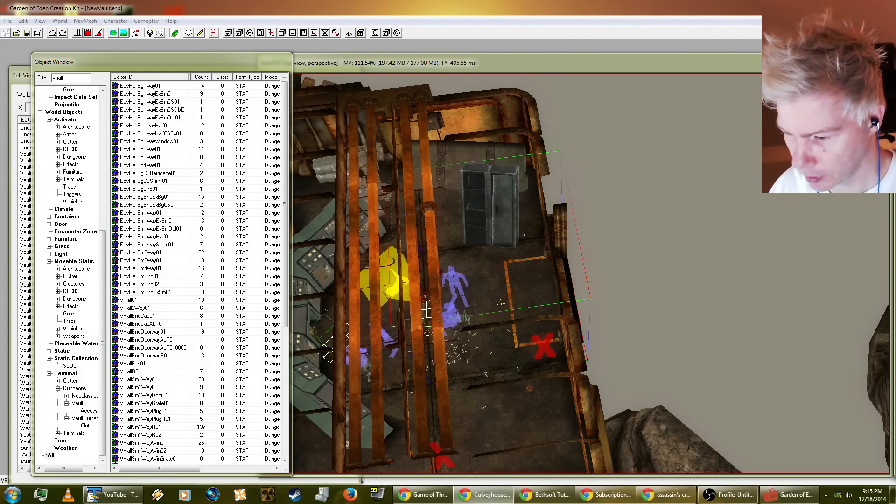
Step: Switch to the Google results page in Chrome and select the whole existing search query
{"action": "left_click", "coordinate": [668, 495]}
{"action": "triple_click", "coordinate": [342, 179]}
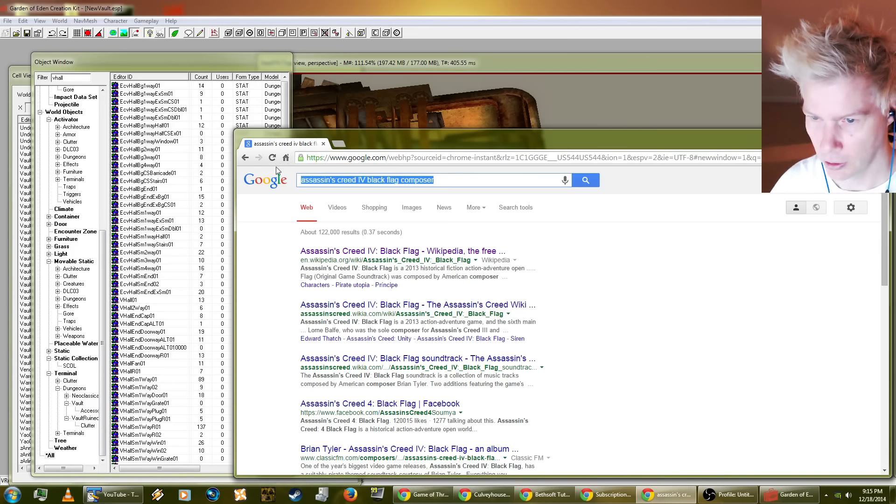
{"action": "type", "text": "b;lack l"}
{"action": "key", "text": "BackSpace"}
{"action": "key", "text": "BackSpace"}
{"action": "key", "text": "BackSpace"}
{"action": "key", "text": "BackSpace"}
{"action": "key", "text": "BackSpace"}
{"action": "key", "text": "BackSpace"}
{"action": "key", "text": "BackSpace"}
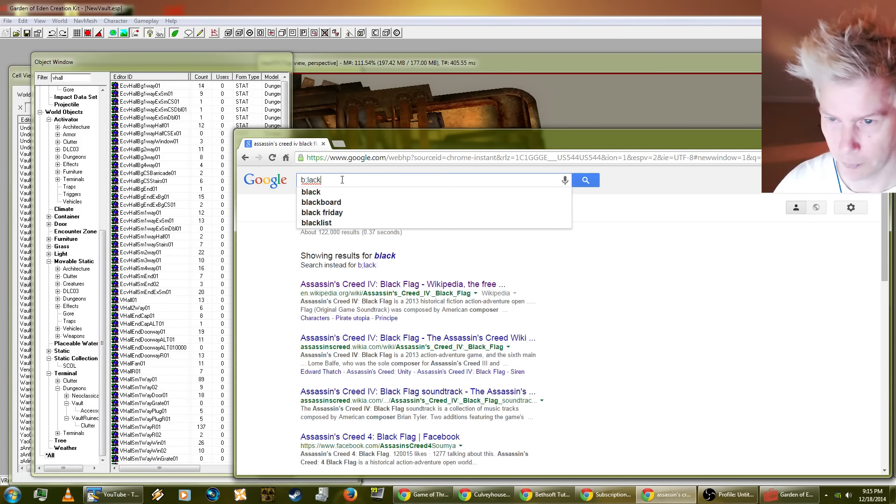
{"action": "key", "text": "BackSpace"}
{"action": "key", "text": "BackSpace"}
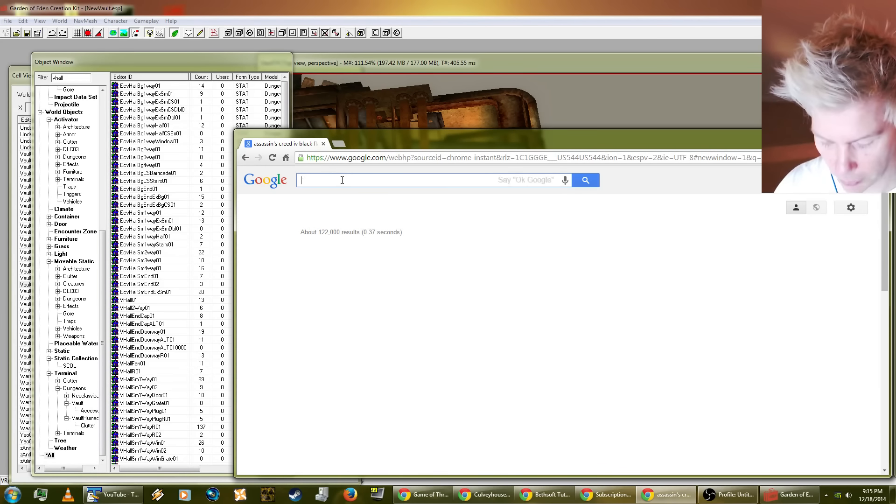
Step: Search Google for "bubonic plague"
{"action": "type", "text": "bubonic p"}
{"action": "type", "text": "lag"}
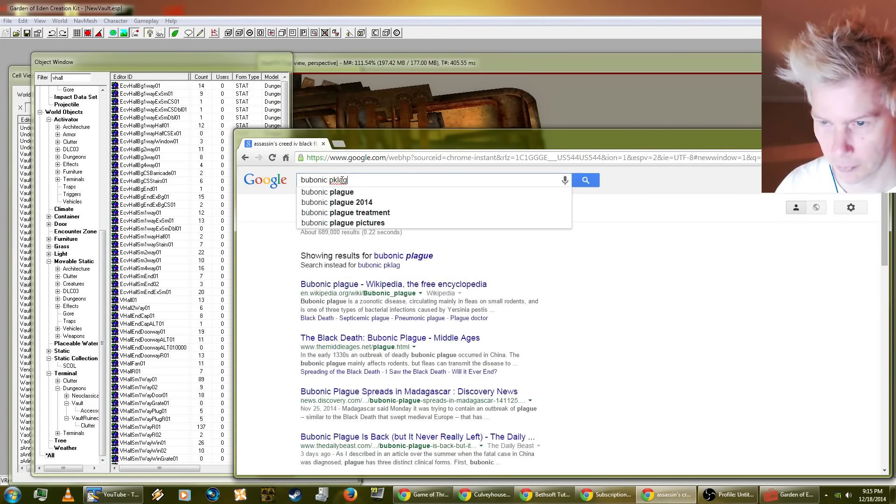
{"action": "type", "text": "ue"}
{"action": "key", "text": "Return"}
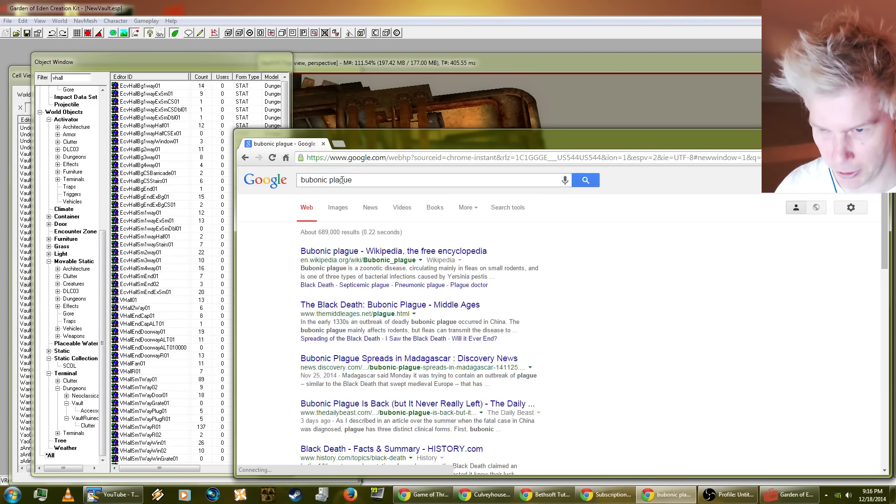
Step: Open the Wikipedia article on bubonic plague, reposition the browser window, and read the Signs and symptoms section
{"action": "left_click", "coordinate": [403, 253]}
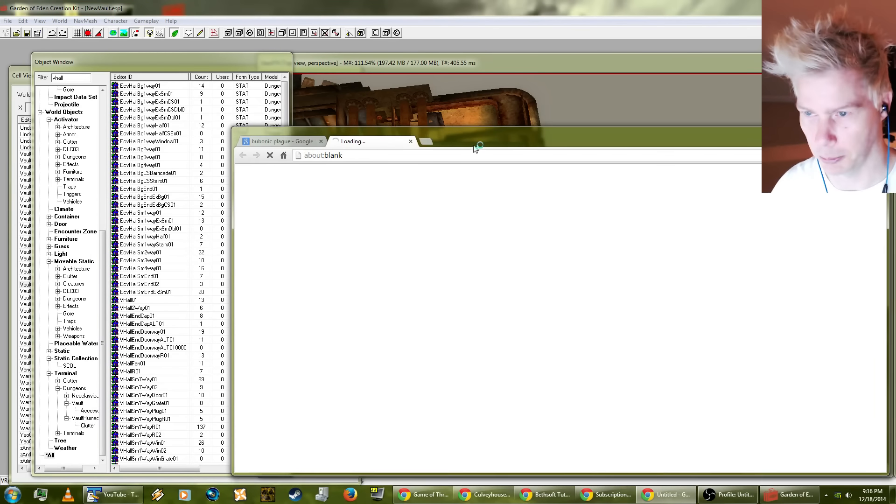
{"action": "left_click_drag", "start_coordinate": [476, 145], "coordinate": [392, 113]}
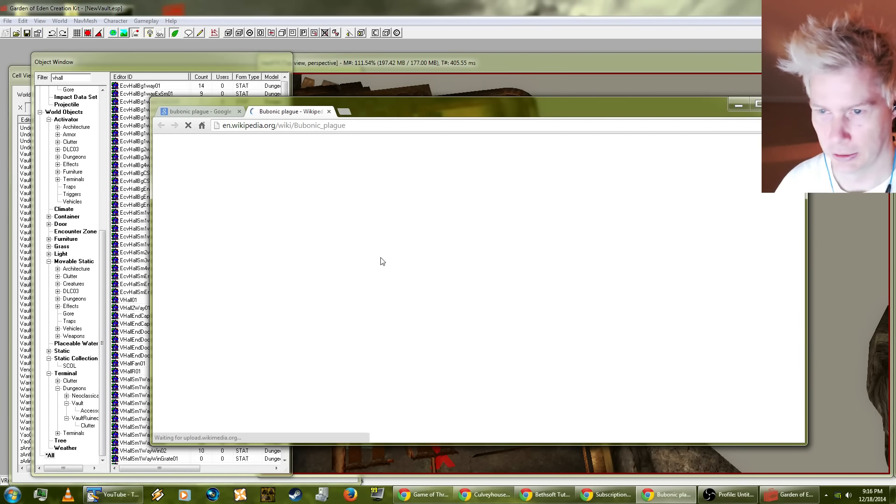
{"action": "scroll", "coordinate": [476, 326], "scroll_direction": "down", "scroll_amount": 3}
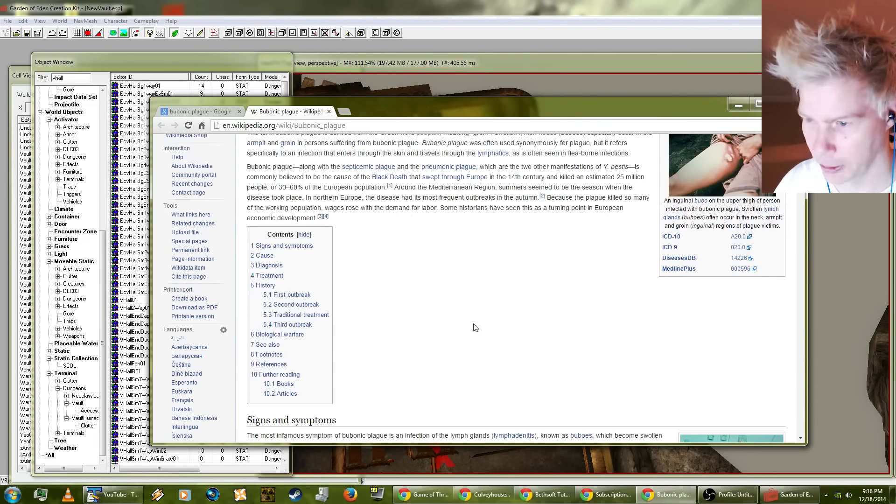
{"action": "scroll", "coordinate": [475, 327], "scroll_direction": "down", "scroll_amount": 4}
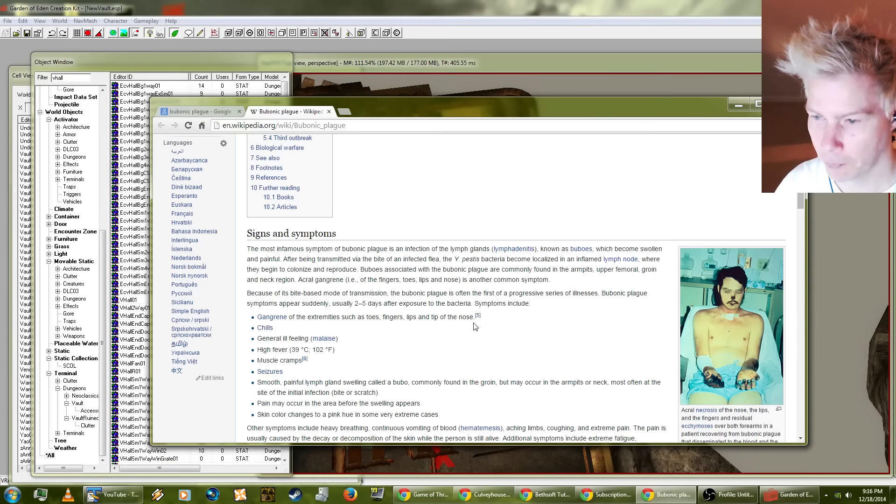
Step: Read the article's Cause, Diagnosis, Treatment and first outbreak sections, and highlight the Late Middle Ages date range 1340–1400
{"action": "scroll", "coordinate": [475, 327], "scroll_direction": "down", "scroll_amount": 3}
{"action": "scroll", "coordinate": [475, 327], "scroll_direction": "down", "scroll_amount": 12}
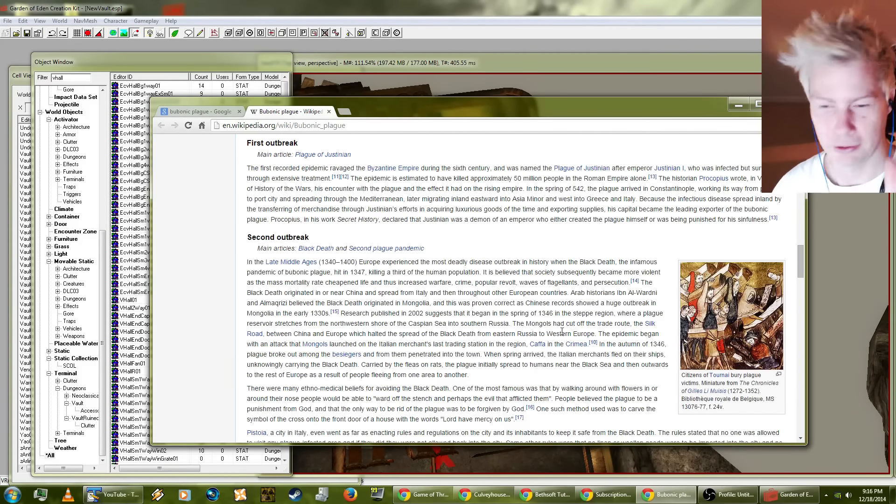
{"action": "scroll", "coordinate": [560, 329], "scroll_direction": "up", "scroll_amount": 5}
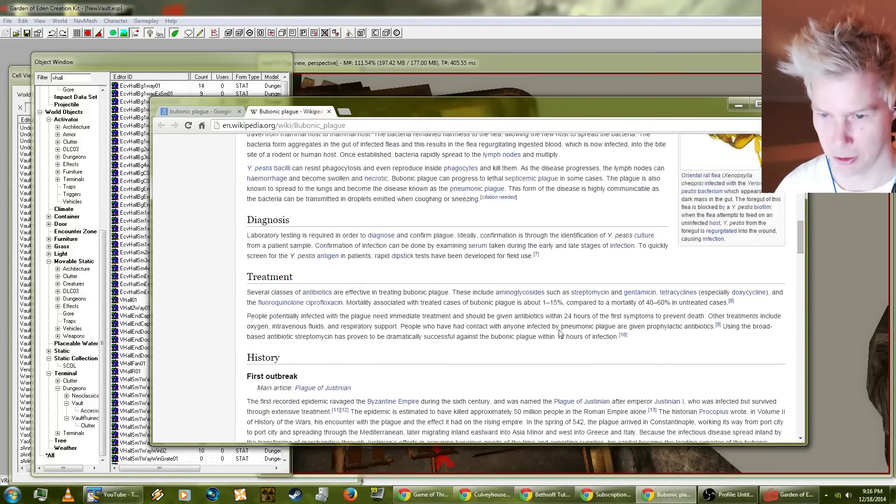
{"action": "scroll", "coordinate": [548, 336], "scroll_direction": "up", "scroll_amount": 4}
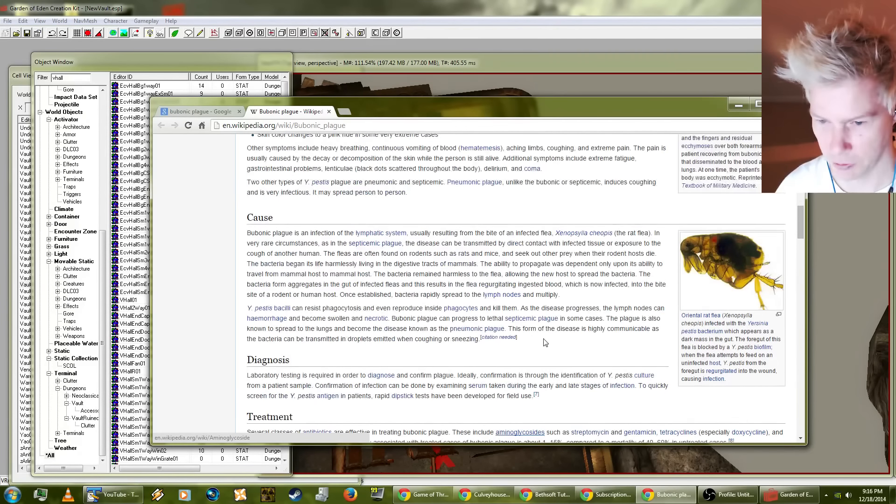
{"action": "scroll", "coordinate": [536, 350], "scroll_direction": "up", "scroll_amount": 2}
{"action": "scroll", "coordinate": [535, 350], "scroll_direction": "down", "scroll_amount": 4}
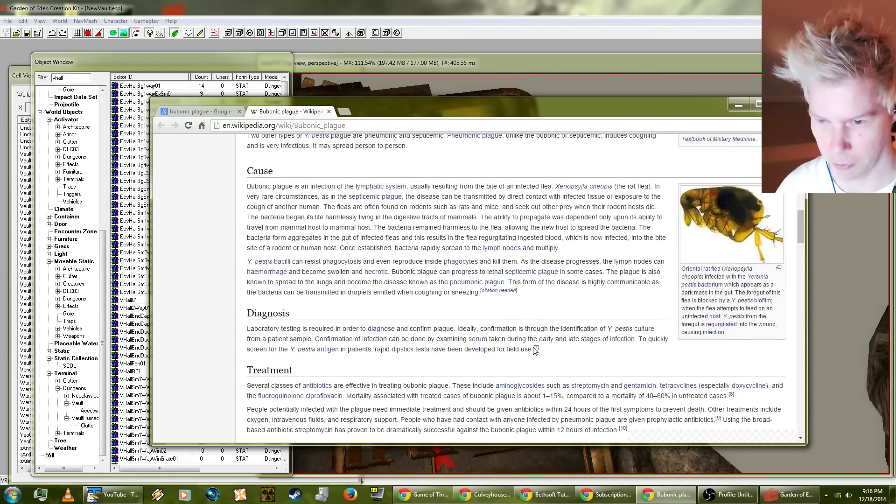
{"action": "scroll", "coordinate": [535, 350], "scroll_direction": "down", "scroll_amount": 8}
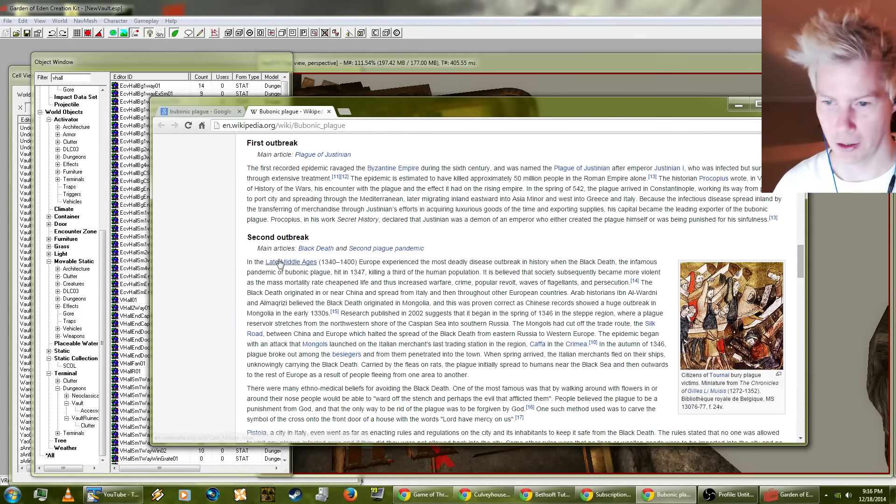
{"action": "left_click_drag", "start_coordinate": [330, 263], "coordinate": [341, 262]}
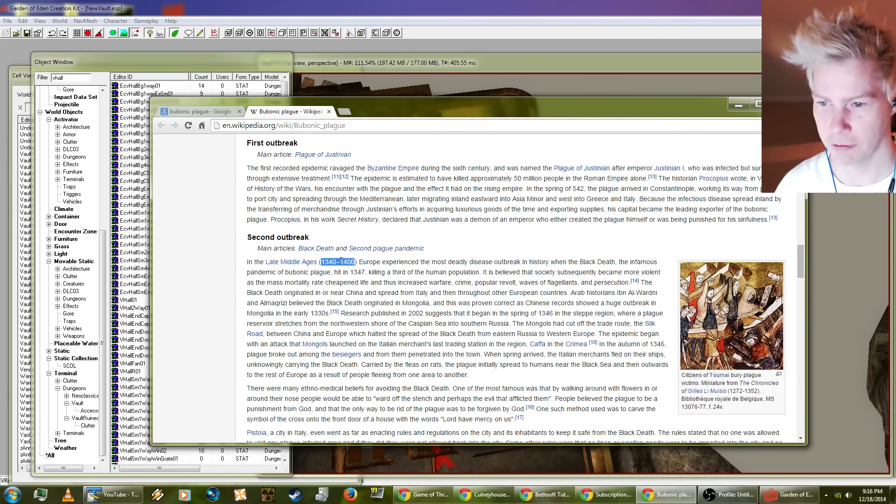
Step: Read the Second outbreak and Traditional treatment sections, and close the article and the search results window
{"action": "scroll", "coordinate": [358, 265], "scroll_direction": "down", "scroll_amount": 1}
{"action": "scroll", "coordinate": [513, 323], "scroll_direction": "down", "scroll_amount": 3}
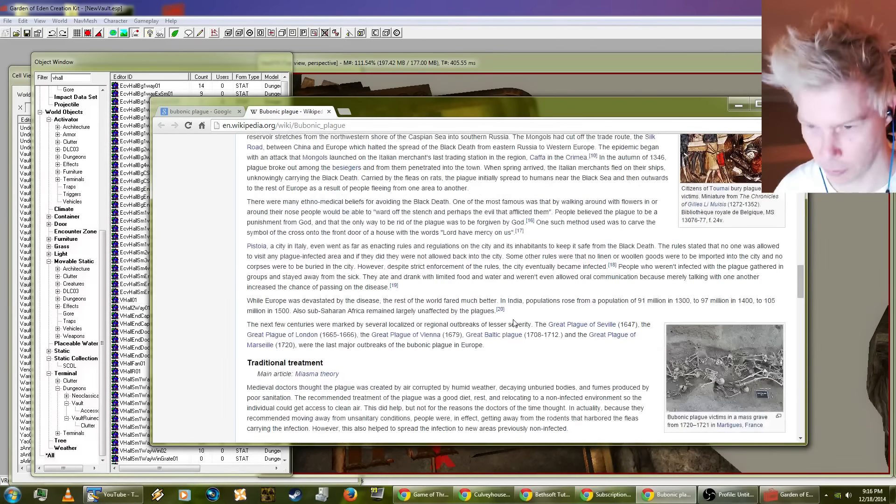
{"action": "scroll", "coordinate": [513, 324], "scroll_direction": "up", "scroll_amount": 2}
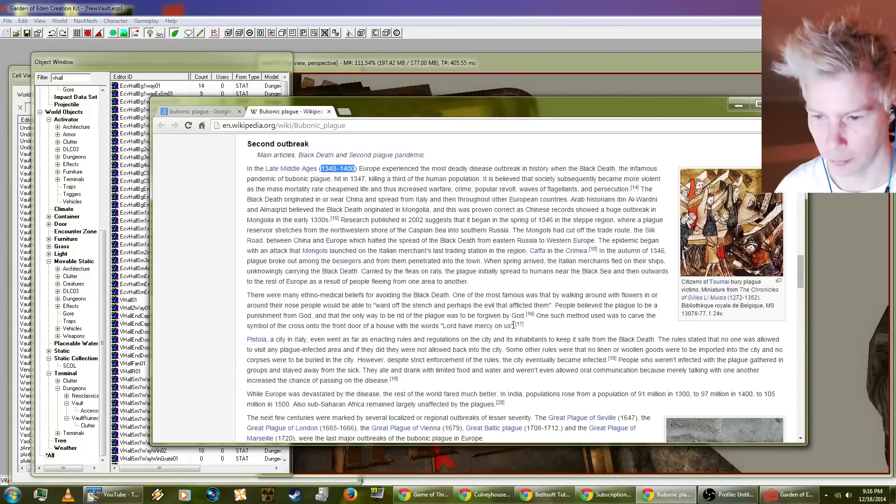
{"action": "scroll", "coordinate": [513, 324], "scroll_direction": "down", "scroll_amount": 2}
{"action": "scroll", "coordinate": [514, 324], "scroll_direction": "up", "scroll_amount": 1}
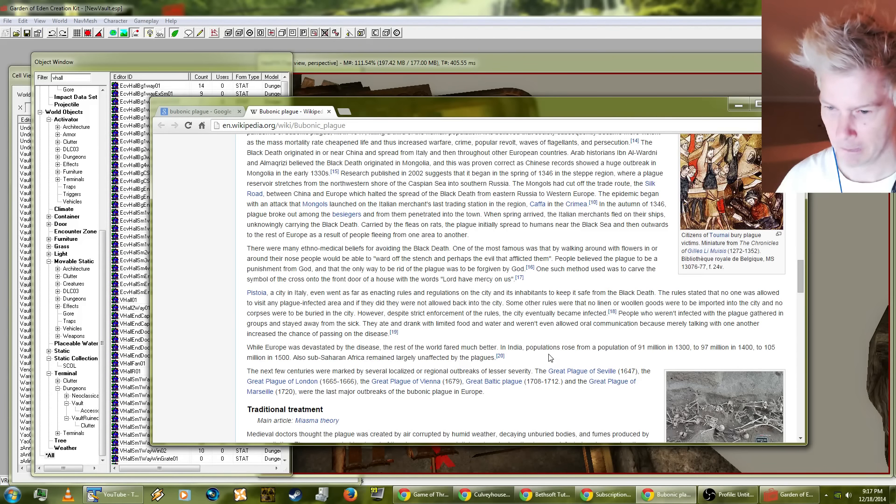
{"action": "scroll", "coordinate": [551, 357], "scroll_direction": "down", "scroll_amount": 2}
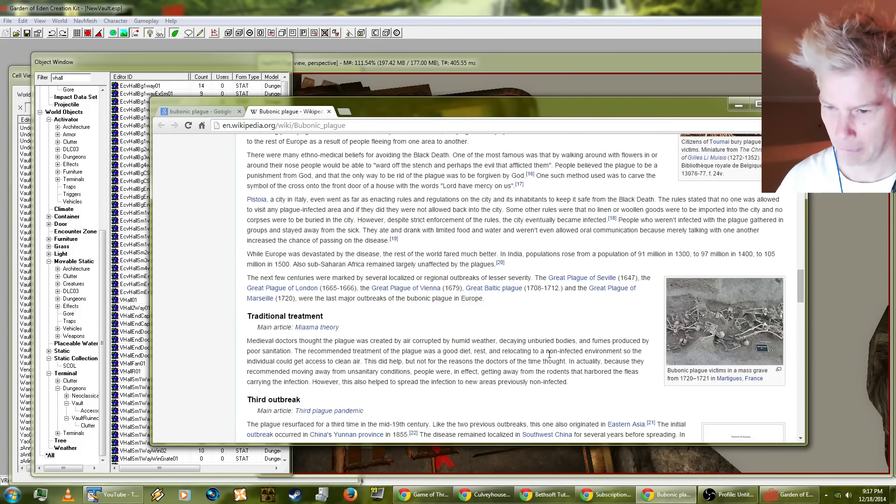
{"action": "scroll", "coordinate": [549, 354], "scroll_direction": "down", "scroll_amount": 2}
{"action": "scroll", "coordinate": [549, 354], "scroll_direction": "up", "scroll_amount": 2}
{"action": "scroll", "coordinate": [663, 141], "scroll_direction": "up", "scroll_amount": 2}
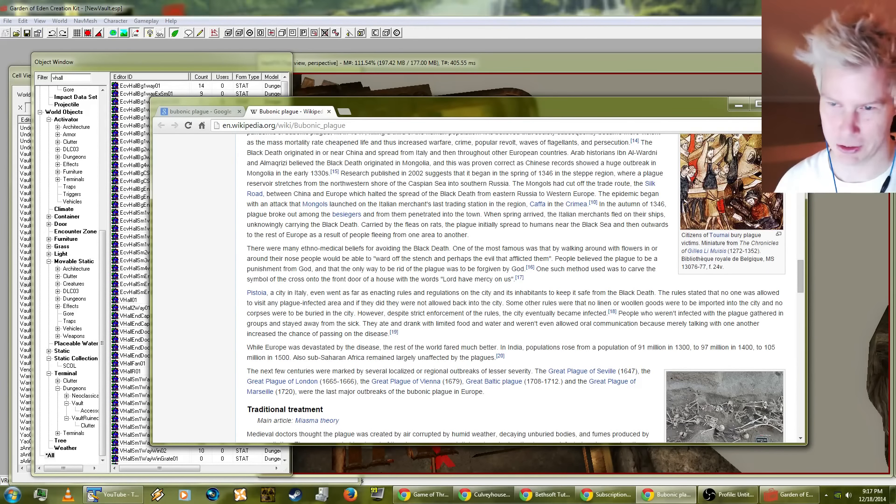
{"action": "left_click", "coordinate": [329, 112]}
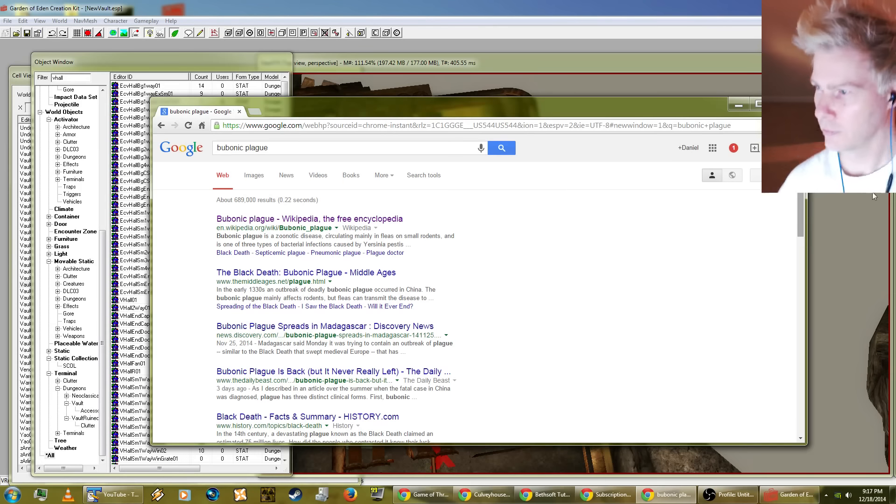
{"action": "left_click", "coordinate": [789, 104]}
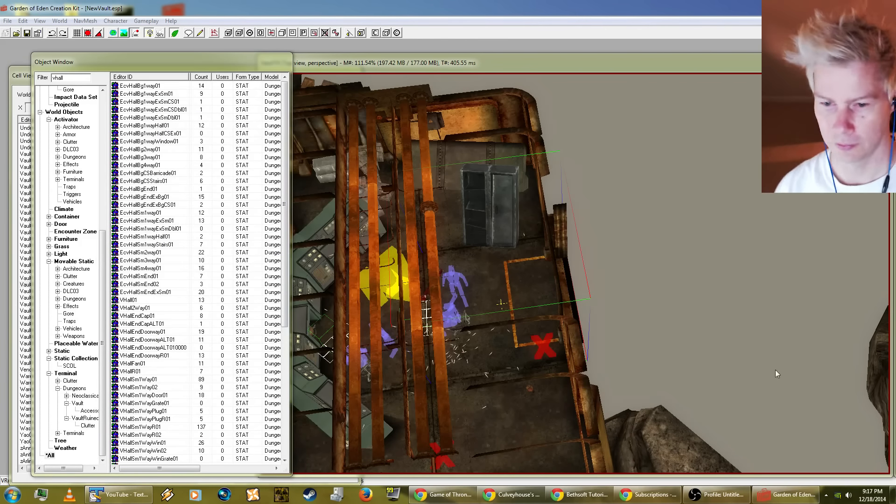
Step: Return to the Vault74 room in Garden of Eden Creation Kit and save the NewVault.esp plugin
{"action": "left_click", "coordinate": [536, 290]}
{"action": "middle_click_drag", "start_coordinate": [536, 289], "coordinate": [713, 216], "text": "shift"}
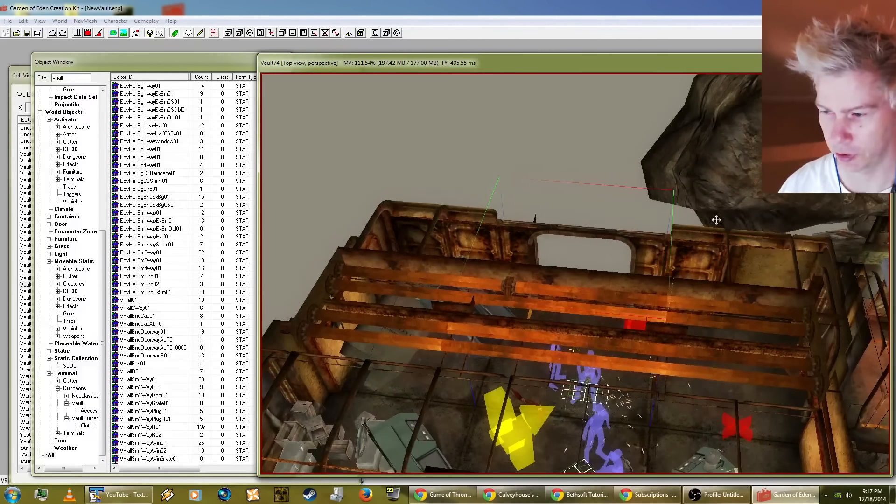
{"action": "left_click", "coordinate": [10, 23]}
{"action": "left_click", "coordinate": [21, 42]}
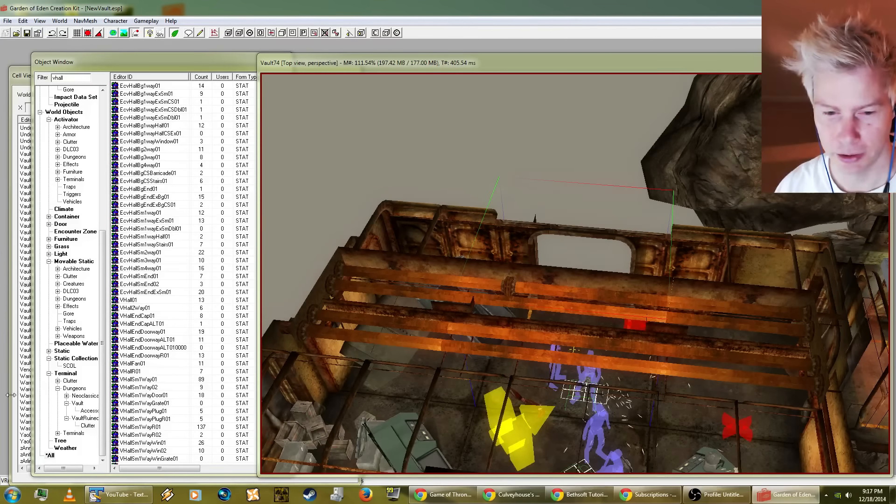
Step: Find the Vault87a (Test Labs) cell among the interior cells and select it to list its objects
{"action": "left_click", "coordinate": [22, 75]}
{"action": "scroll", "coordinate": [98, 392], "scroll_direction": "down", "scroll_amount": 5}
{"action": "scroll", "coordinate": [96, 388], "scroll_direction": "down", "scroll_amount": 5}
{"action": "scroll", "coordinate": [96, 387], "scroll_direction": "up", "scroll_amount": 6}
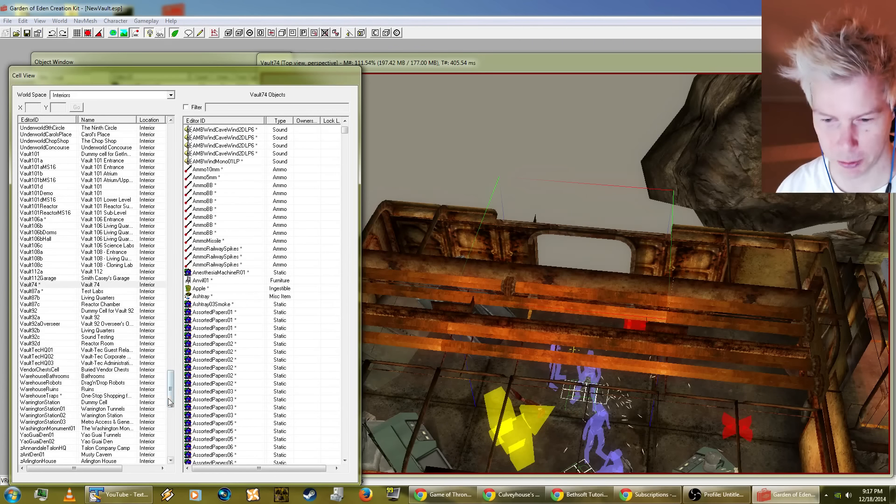
{"action": "mouse_move", "coordinate": [169, 376]}
{"action": "left_mouse_down"}
{"action": "mouse_move", "coordinate": [171, 396]}
{"action": "mouse_move", "coordinate": [167, 374]}
{"action": "left_mouse_up"}
{"action": "scroll", "coordinate": [171, 411], "scroll_direction": "down", "scroll_amount": 14}
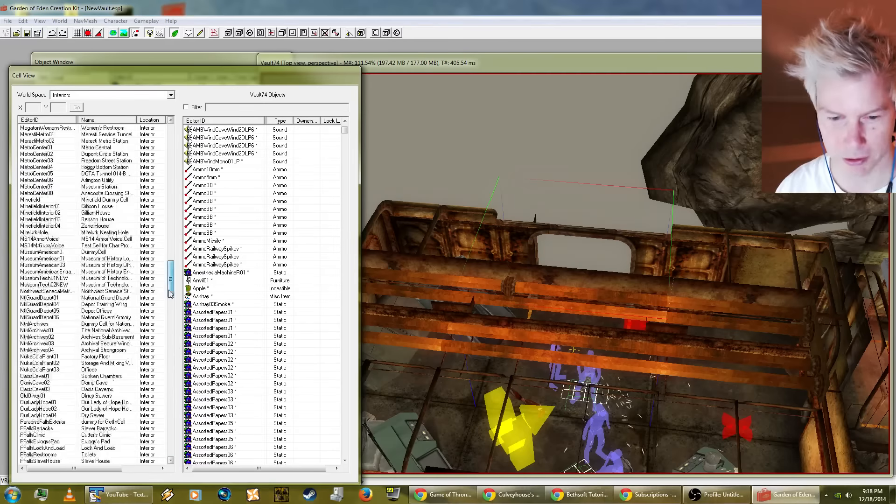
{"action": "scroll", "coordinate": [159, 424], "scroll_direction": "up", "scroll_amount": 17}
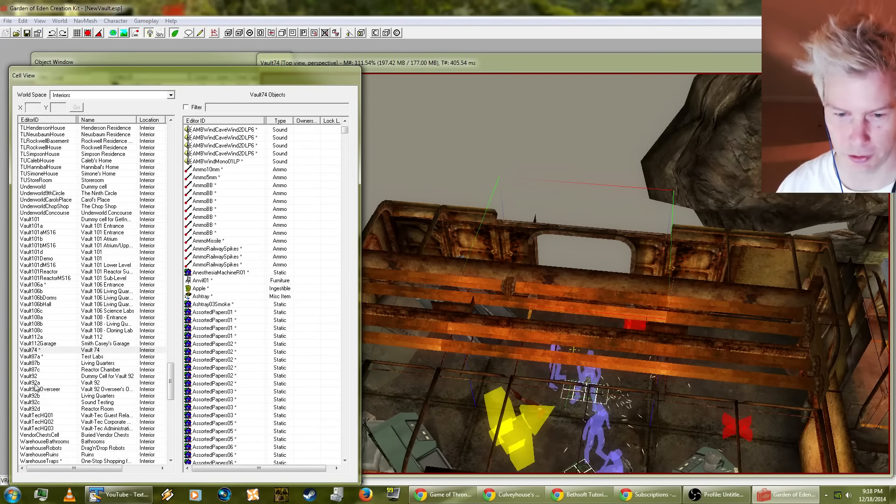
{"action": "left_click", "coordinate": [38, 358]}
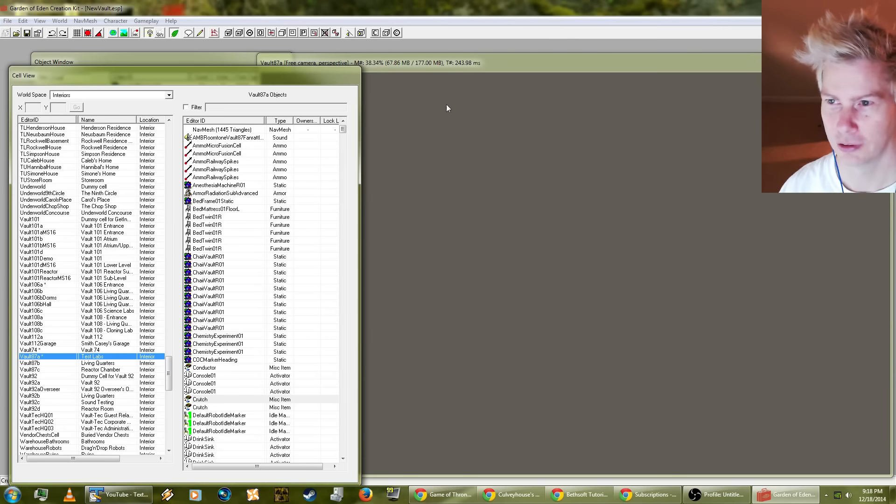
Step: Load Vault87a in the render view by going to one of its ChairVaultR01 objects, and switch to the top view
{"action": "left_click", "coordinate": [421, 55]}
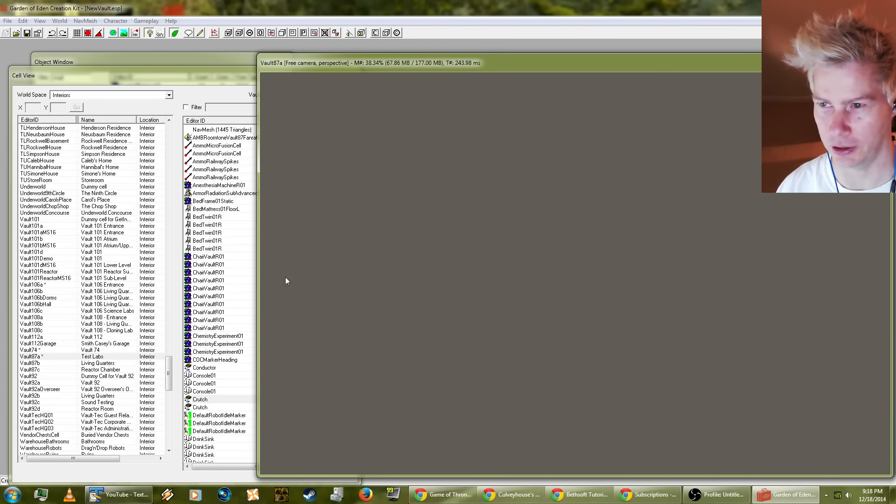
{"action": "double_click", "coordinate": [211, 305]}
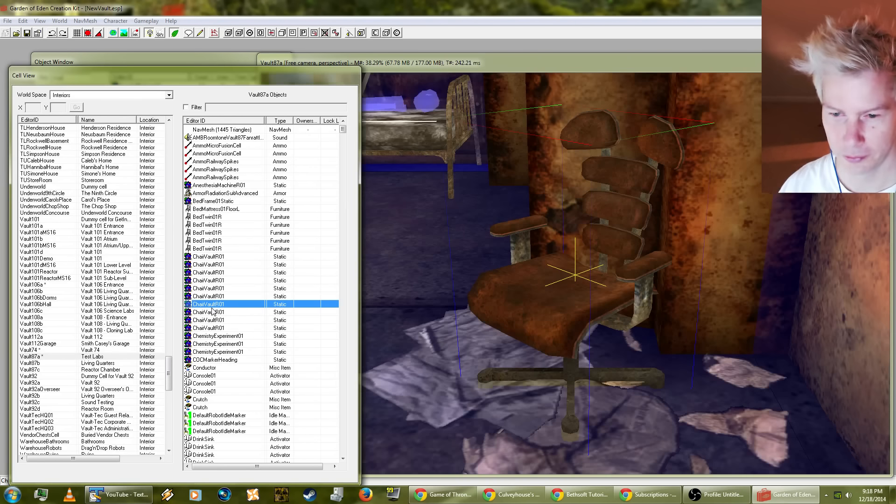
{"action": "left_click", "coordinate": [545, 304]}
{"action": "key", "text": "t"}
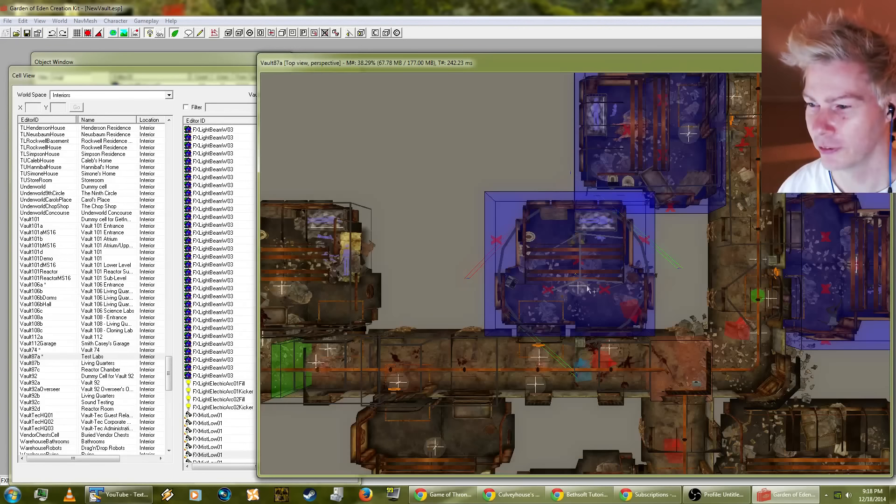
Step: Examine the corridors and the hallway corner pieces beside the test lab rooms in Vault87a
{"action": "middle_click_drag", "start_coordinate": [587, 286], "coordinate": [461, 169]}
{"action": "scroll", "coordinate": [554, 258], "scroll_direction": "up", "scroll_amount": 4}
{"action": "left_click", "coordinate": [471, 331]}
{"action": "middle_click_drag", "start_coordinate": [472, 326], "coordinate": [404, 194], "text": "shift"}
{"action": "mouse_move", "coordinate": [499, 306]}
{"action": "middle_mouse_down", "text": "shift"}
{"action": "mouse_move", "coordinate": [423, 274]}
{"action": "mouse_move", "coordinate": [625, 232]}
{"action": "mouse_move", "coordinate": [511, 318]}
{"action": "middle_mouse_up", "text": "shift"}
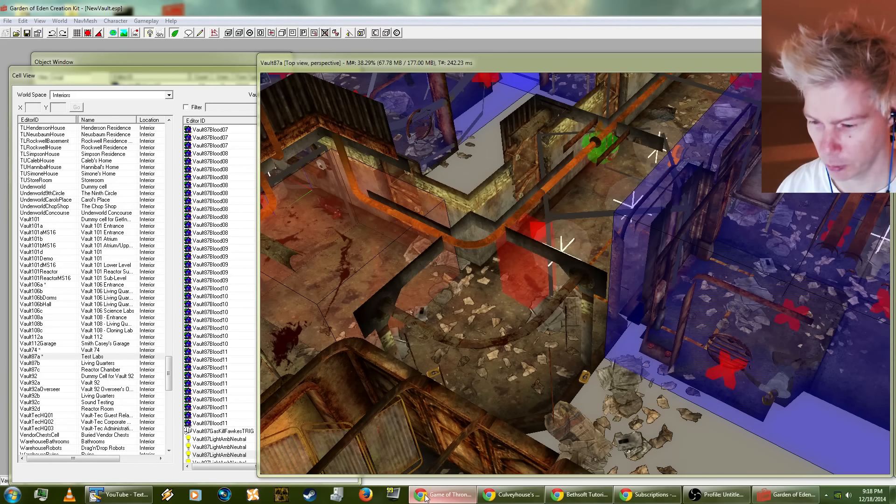
Step: Bring the YouTube browser window over the editor and search for "a survivor from warsaw schoenberg"
{"action": "left_click_drag", "start_coordinate": [895, 5], "coordinate": [201, 37]}
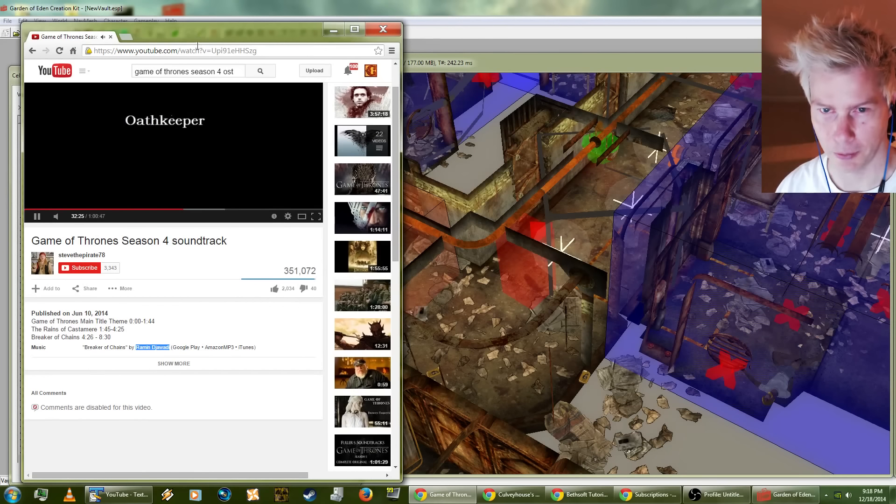
{"action": "triple_click", "coordinate": [142, 72]}
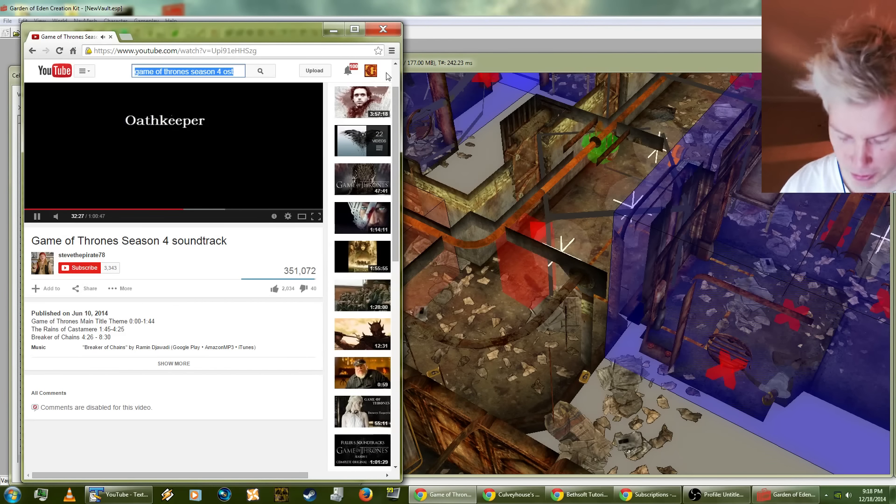
{"action": "type", "text": "a sur"}
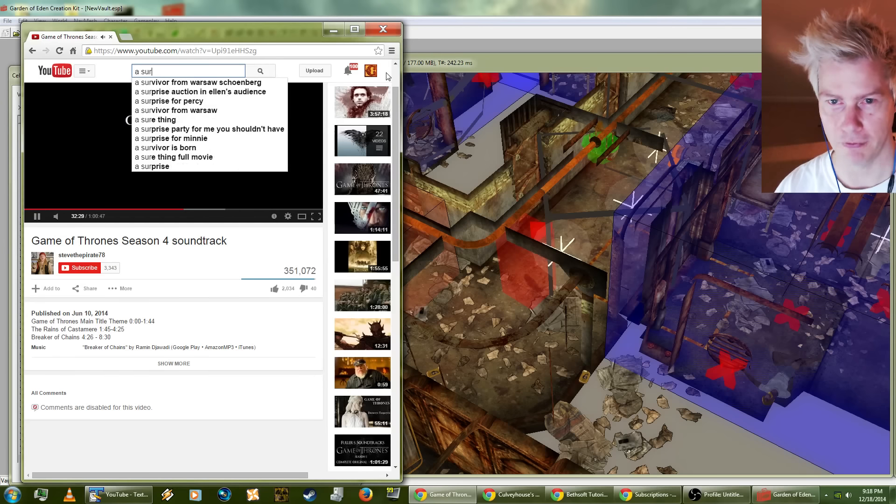
{"action": "type", "text": "vivor from warsaw schoenb"}
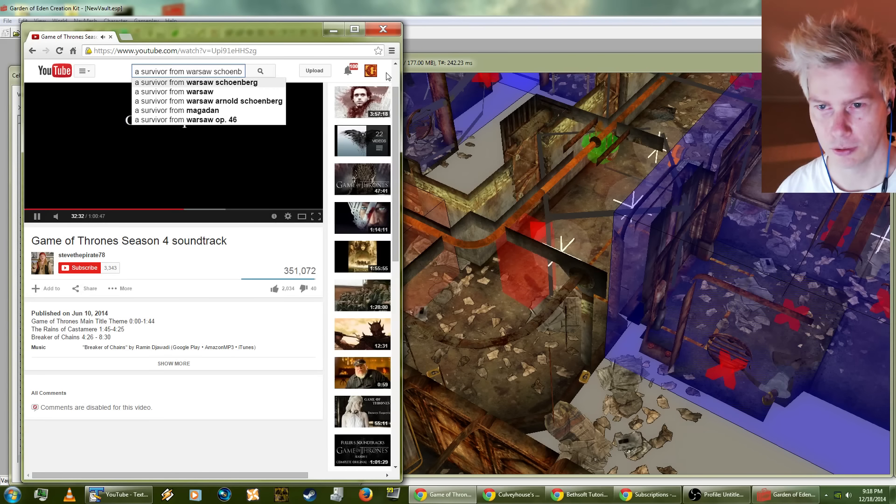
{"action": "key", "text": "Return"}
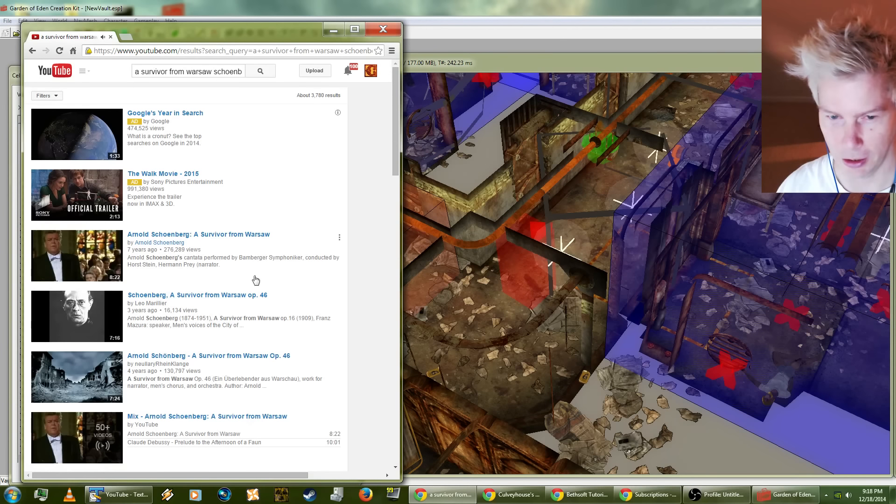
Step: Open the video "Arnold Schoenberg: A Survivor from Warsaw", set its volume to about half, and move the browser window off to the other monitor
{"action": "left_click", "coordinate": [211, 236]}
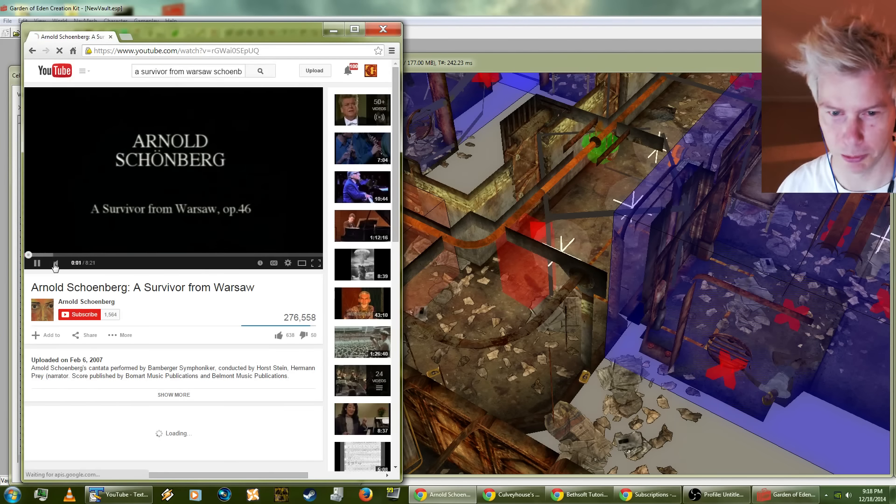
{"action": "left_click_drag", "start_coordinate": [71, 264], "coordinate": [80, 263]}
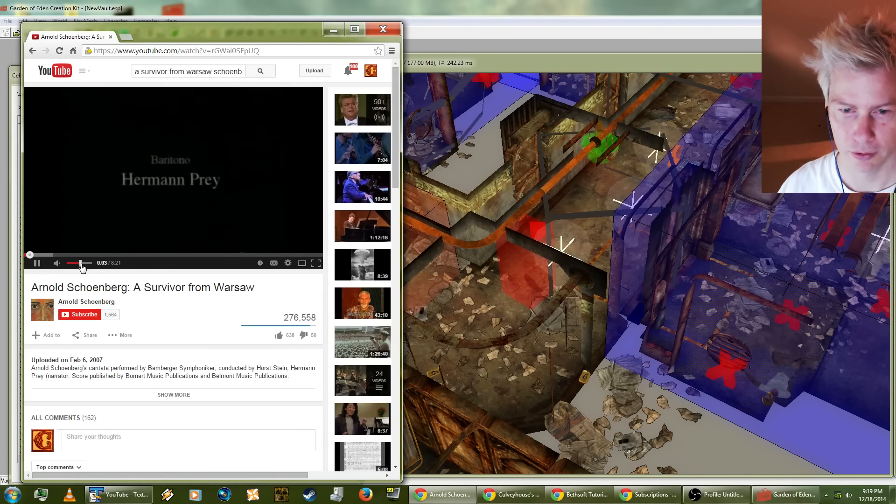
{"action": "left_click_drag", "start_coordinate": [165, 39], "coordinate": [895, 80]}
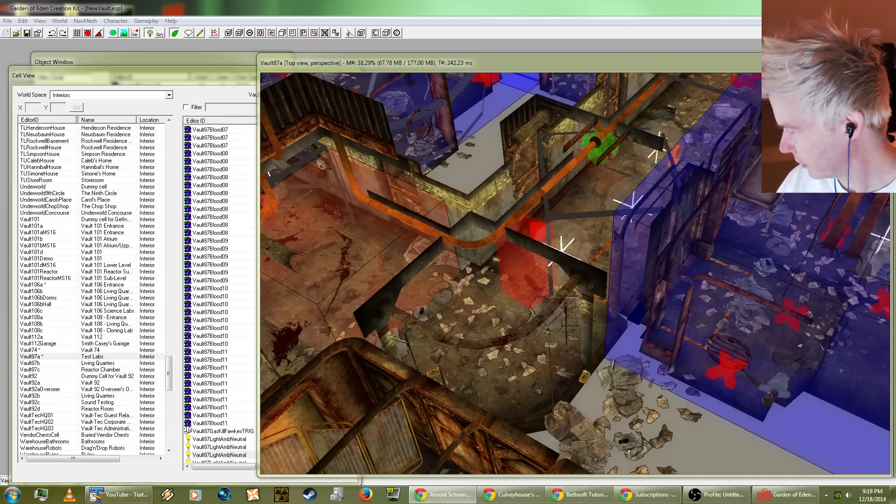
{"action": "mouse_move", "coordinate": [895, 126]}
{"action": "left_mouse_down"}
{"action": "mouse_move", "coordinate": [651, 34]}
{"action": "mouse_move", "coordinate": [895, 121]}
{"action": "mouse_move", "coordinate": [895, 135]}
{"action": "left_mouse_up"}
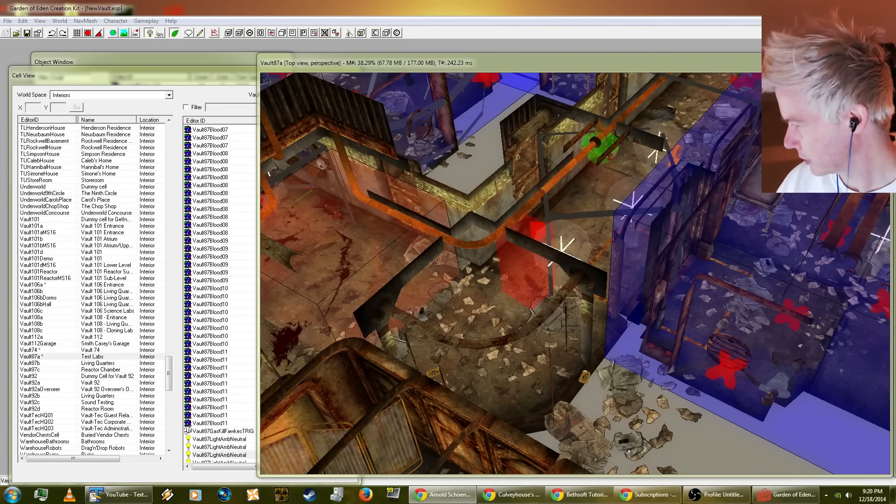
Step: Examine Vault87a's test lab rooms and corridors, following the hallway past the stairs to the large sunken room
{"action": "mouse_move", "coordinate": [461, 61]}
{"action": "left_mouse_down"}
{"action": "mouse_move", "coordinate": [444, 63]}
{"action": "mouse_move", "coordinate": [454, 60]}
{"action": "left_mouse_up"}
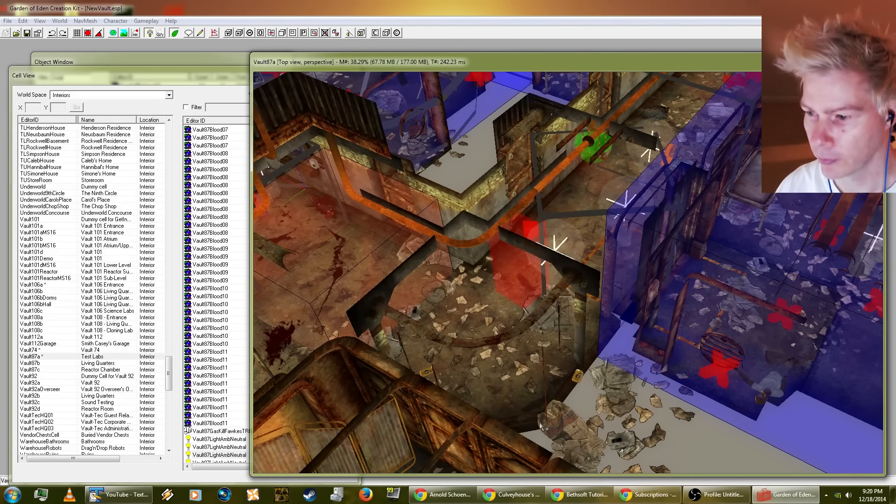
{"action": "scroll", "coordinate": [478, 376], "scroll_direction": "down", "scroll_amount": 3}
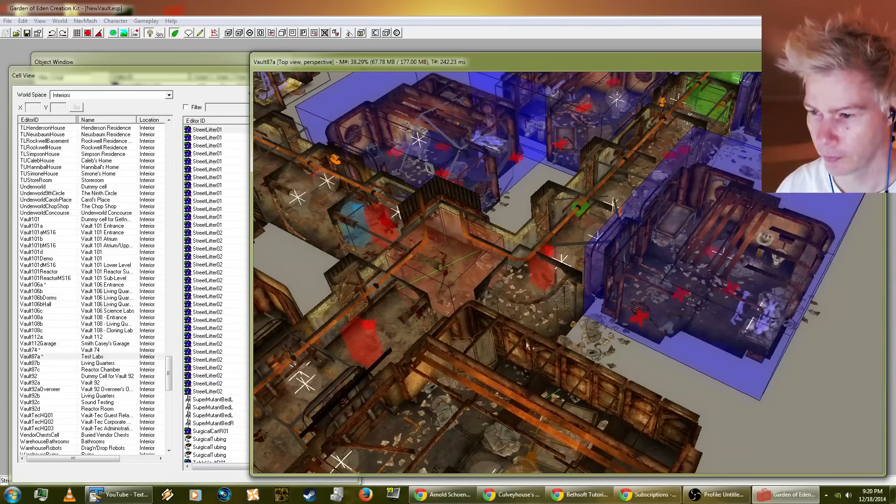
{"action": "middle_click_drag", "start_coordinate": [493, 351], "coordinate": [622, 314]}
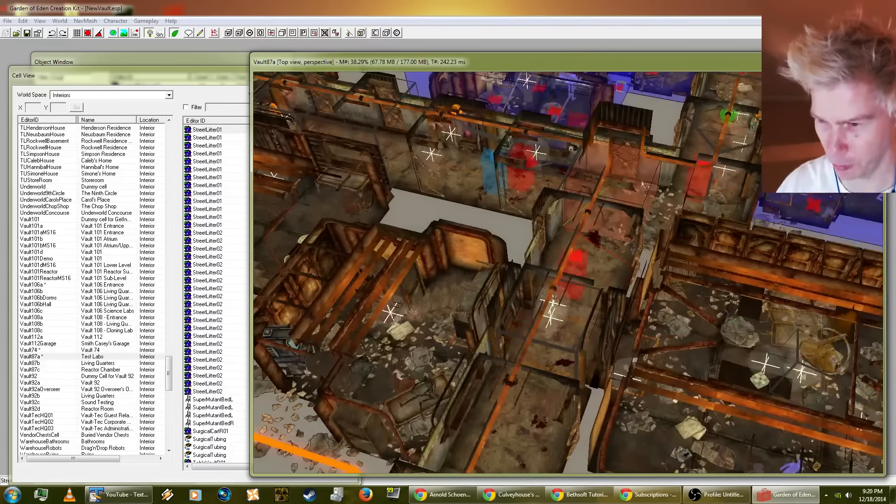
{"action": "middle_click_drag", "start_coordinate": [643, 181], "coordinate": [542, 444]}
{"action": "middle_click_drag", "start_coordinate": [682, 261], "coordinate": [480, 402]}
{"action": "middle_click_drag", "start_coordinate": [507, 332], "coordinate": [552, 321]}
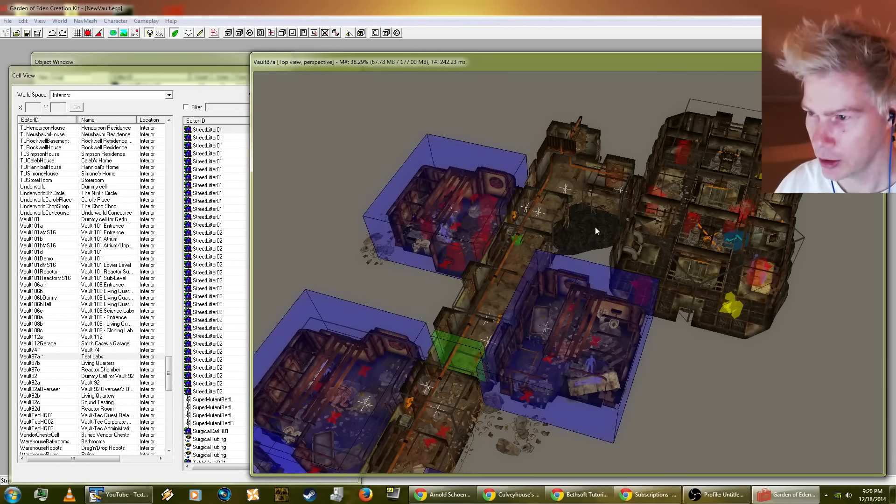
{"action": "middle_click_drag", "start_coordinate": [595, 227], "coordinate": [538, 387]}
{"action": "scroll", "coordinate": [557, 357], "scroll_direction": "up", "scroll_amount": 6}
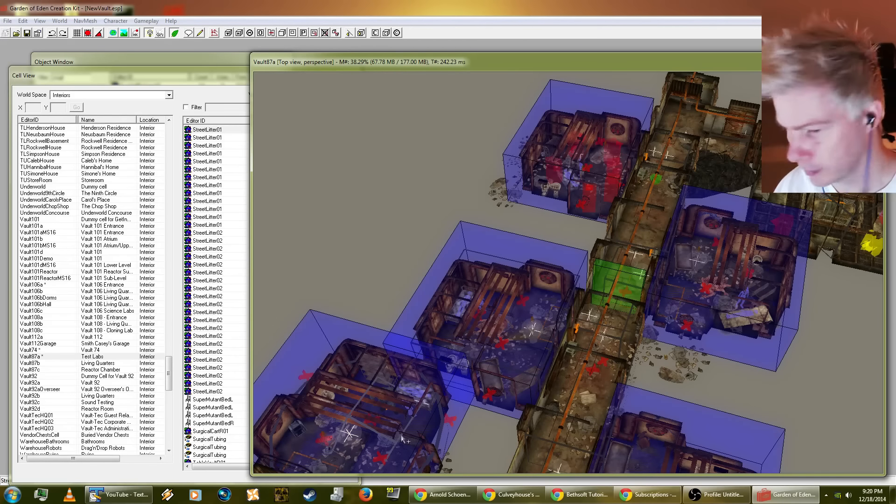
{"action": "middle_click_drag", "start_coordinate": [410, 440], "coordinate": [532, 342]}
{"action": "middle_click_drag", "start_coordinate": [334, 425], "coordinate": [515, 432]}
{"action": "middle_click_drag", "start_coordinate": [391, 391], "coordinate": [485, 335]}
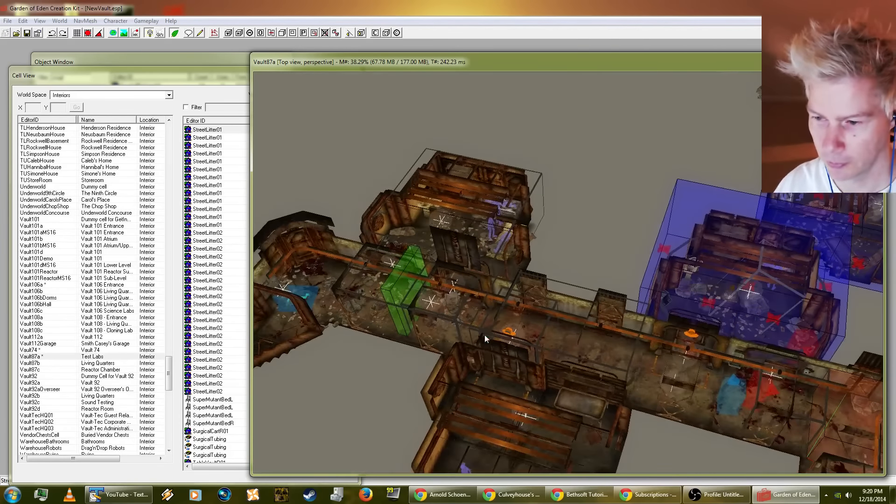
{"action": "middle_click_drag", "start_coordinate": [451, 399], "coordinate": [554, 363]}
{"action": "middle_click_drag", "start_coordinate": [472, 383], "coordinate": [585, 337]}
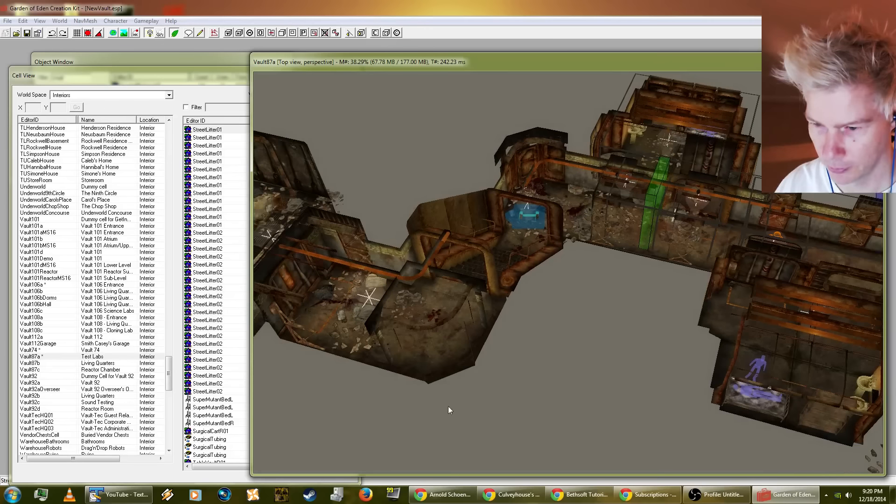
{"action": "middle_click_drag", "start_coordinate": [448, 406], "coordinate": [518, 433]}
{"action": "middle_click_drag", "start_coordinate": [391, 398], "coordinate": [470, 418]}
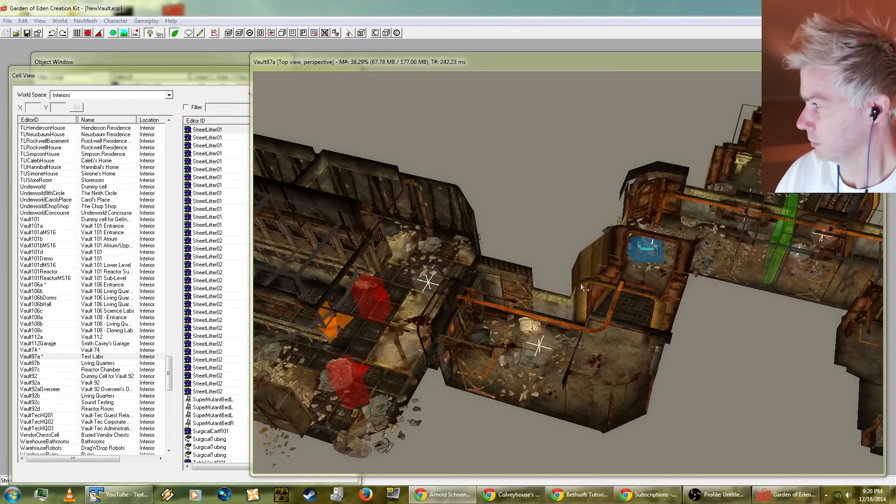
Step: Examine Vault87a's large sunken rooms and the stair corridor that connects them to the irradiated section
{"action": "left_click", "coordinate": [376, 366]}
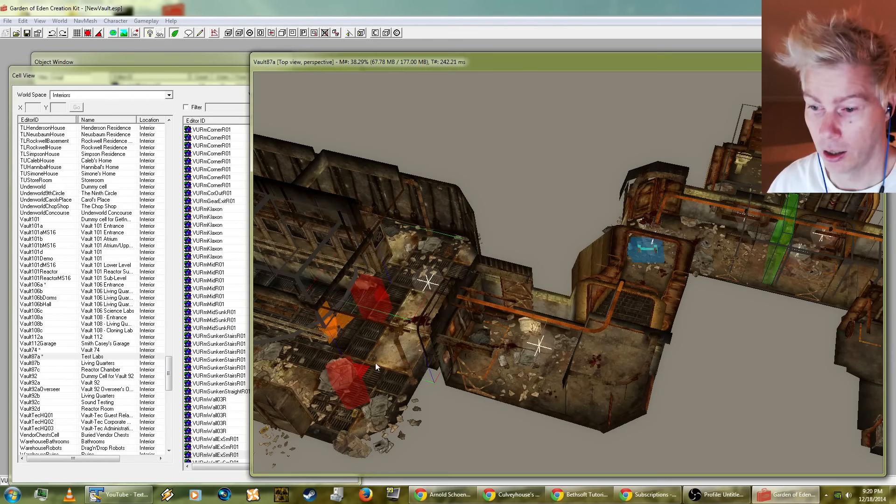
{"action": "middle_click_drag", "start_coordinate": [376, 366], "coordinate": [351, 372], "text": "shift"}
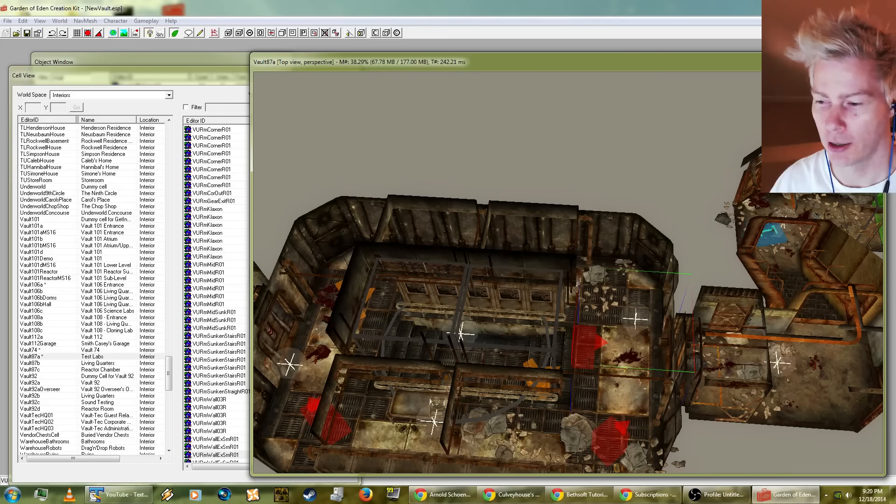
{"action": "scroll", "coordinate": [624, 416], "scroll_direction": "down", "scroll_amount": 2}
{"action": "middle_click_drag", "start_coordinate": [413, 357], "coordinate": [654, 379]}
{"action": "middle_click_drag", "start_coordinate": [527, 396], "coordinate": [679, 434]}
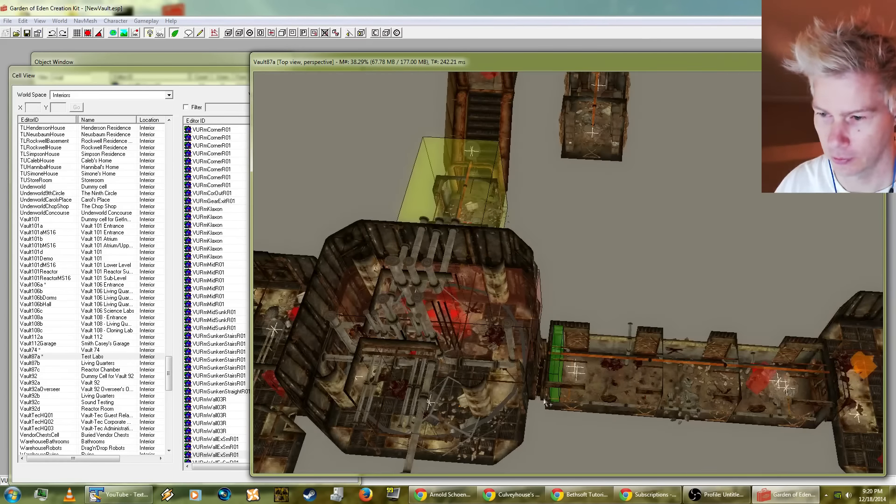
{"action": "scroll", "coordinate": [545, 402], "scroll_direction": "down", "scroll_amount": 3}
{"action": "middle_click_drag", "start_coordinate": [544, 402], "coordinate": [547, 446]}
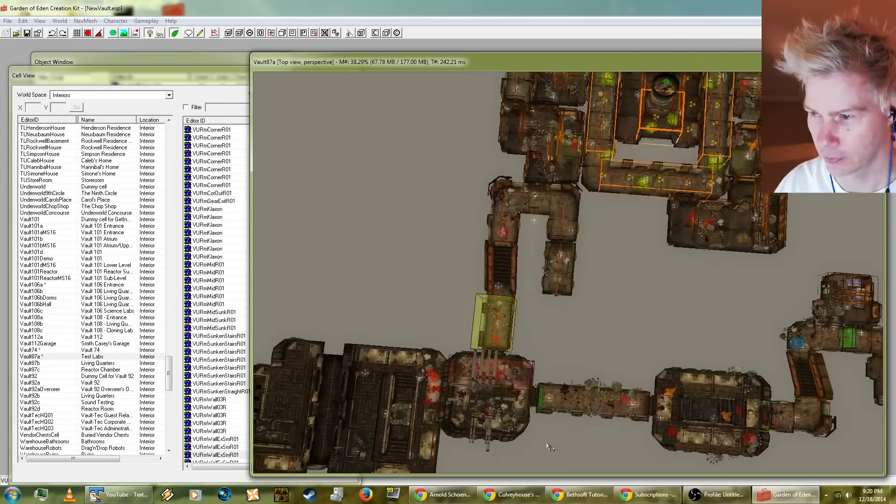
{"action": "scroll", "coordinate": [561, 273], "scroll_direction": "up", "scroll_amount": 3}
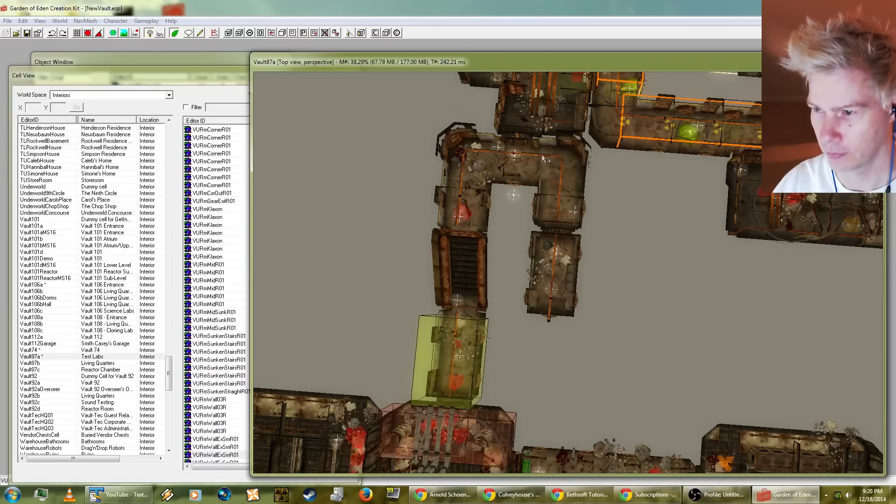
{"action": "scroll", "coordinate": [543, 159], "scroll_direction": "up", "scroll_amount": 3}
{"action": "middle_click_drag", "start_coordinate": [542, 162], "coordinate": [543, 286]}
{"action": "middle_click_drag", "start_coordinate": [514, 159], "coordinate": [506, 386]}
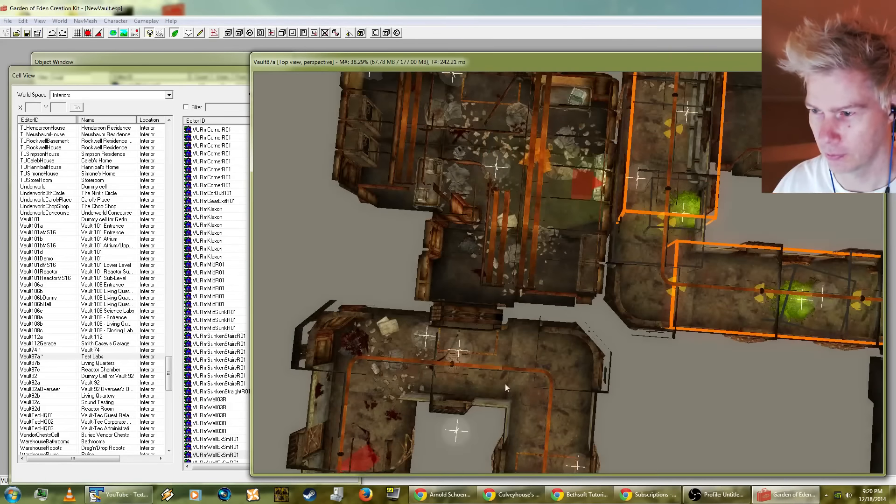
{"action": "scroll", "coordinate": [505, 385], "scroll_direction": "down", "scroll_amount": 5}
{"action": "middle_click_drag", "start_coordinate": [560, 380], "coordinate": [606, 249]}
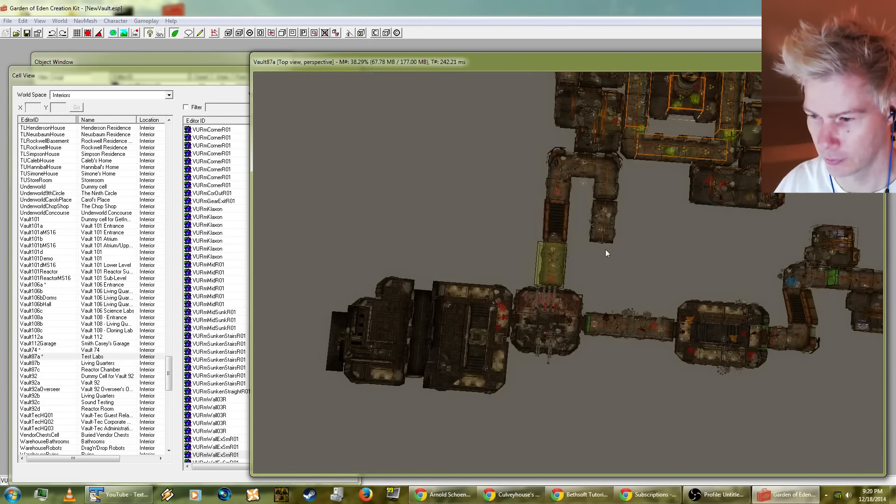
Step: Examine the rounded chambers and small lab rooms attached to the U-shaped corridor in Vault87a
{"action": "middle_click_drag", "start_coordinate": [665, 276], "coordinate": [597, 272]}
{"action": "middle_click_drag", "start_coordinate": [728, 304], "coordinate": [482, 320]}
{"action": "middle_click_drag", "start_coordinate": [588, 353], "coordinate": [494, 349]}
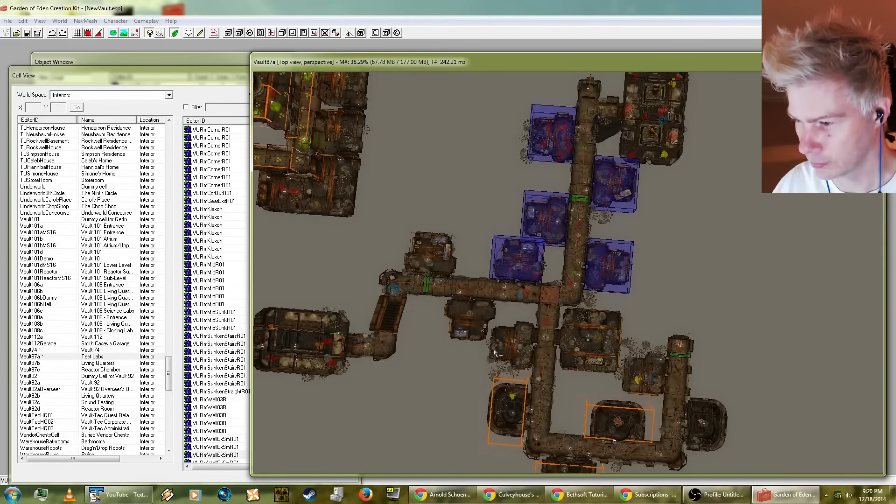
{"action": "scroll", "coordinate": [672, 409], "scroll_direction": "up", "scroll_amount": 3}
{"action": "middle_click_drag", "start_coordinate": [679, 343], "coordinate": [611, 279]}
{"action": "mouse_move", "coordinate": [677, 462]}
{"action": "middle_mouse_down"}
{"action": "mouse_move", "coordinate": [601, 385]}
{"action": "mouse_move", "coordinate": [546, 347]}
{"action": "mouse_move", "coordinate": [567, 341]}
{"action": "mouse_move", "coordinate": [620, 353]}
{"action": "mouse_move", "coordinate": [551, 358]}
{"action": "middle_mouse_up"}
{"action": "left_click", "coordinate": [573, 344]}
{"action": "scroll", "coordinate": [522, 327], "scroll_direction": "up", "scroll_amount": 3}
{"action": "middle_click_drag", "start_coordinate": [512, 315], "coordinate": [532, 382], "text": "shift"}
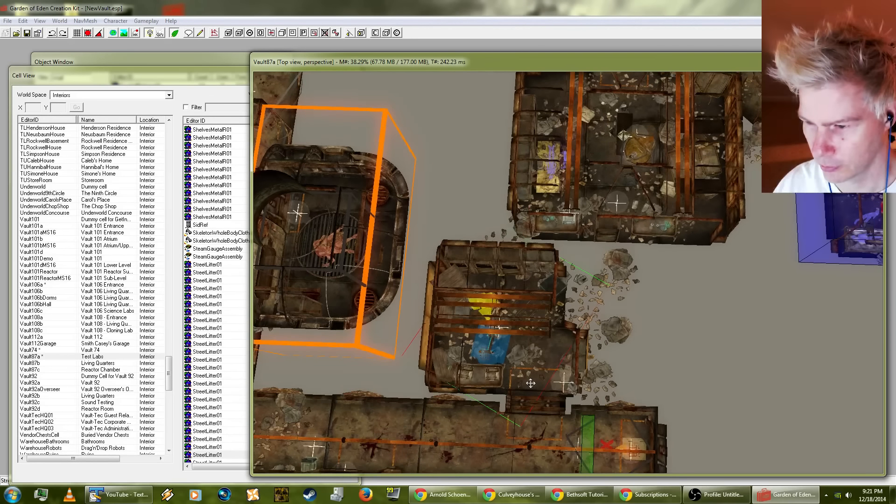
{"action": "left_click", "coordinate": [581, 362]}
{"action": "middle_click_drag", "start_coordinate": [674, 344], "coordinate": [773, 339]}
{"action": "scroll", "coordinate": [541, 410], "scroll_direction": "down", "scroll_amount": 5}
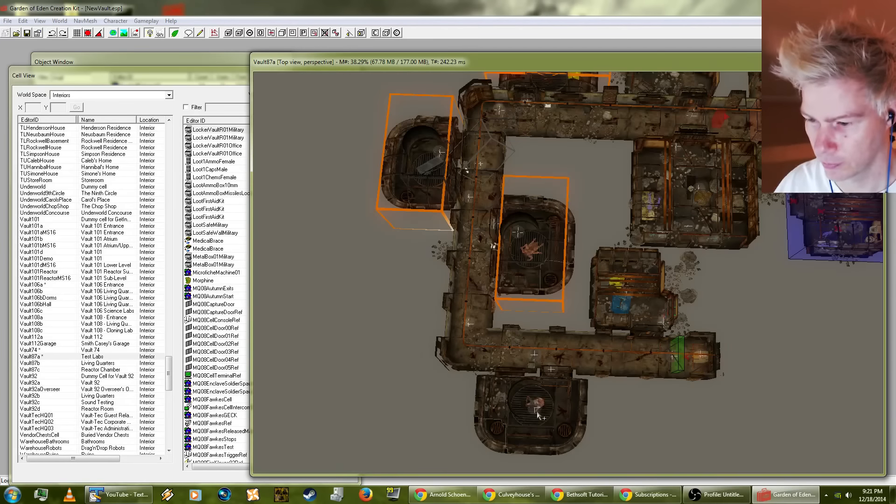
{"action": "scroll", "coordinate": [537, 417], "scroll_direction": "up", "scroll_amount": 5}
{"action": "middle_click_drag", "start_coordinate": [523, 376], "coordinate": [668, 346], "text": "shift"}
{"action": "middle_click_drag", "start_coordinate": [489, 377], "coordinate": [587, 431], "text": "shift"}
Step: Move the VFEVChamber piece inside the corridor loop away from its hallway, and undo the move
{"action": "left_click", "coordinate": [535, 367]}
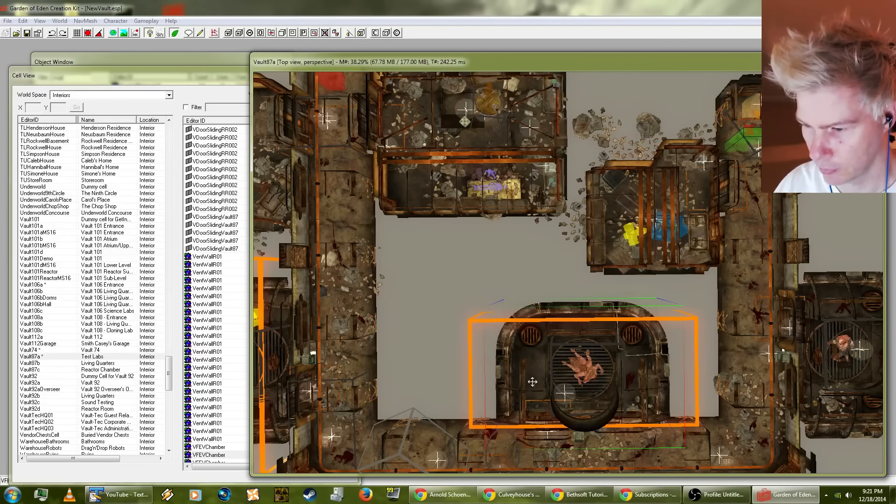
{"action": "left_click_drag", "start_coordinate": [536, 367], "coordinate": [495, 329]}
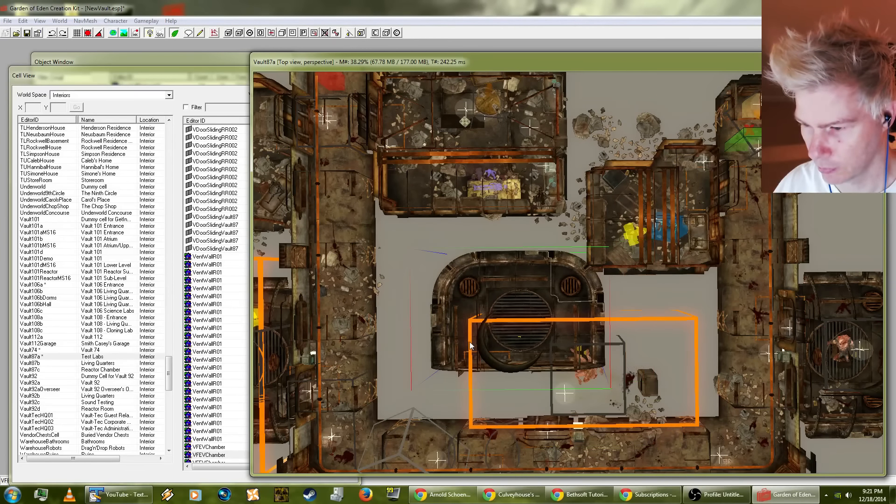
{"action": "left_click", "coordinate": [27, 21]}
{"action": "left_click", "coordinate": [32, 31]}
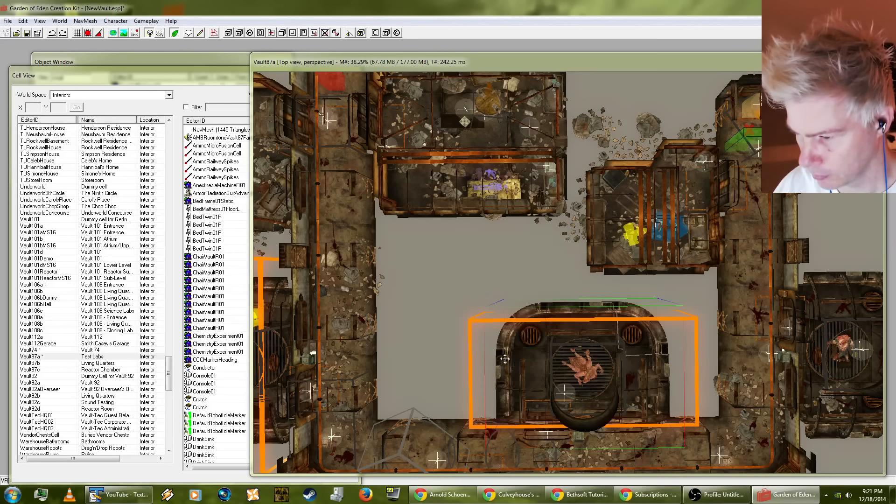
Step: Check the reference data of the VFEVChamber inside the corridor loop without changing it, and select the adjoining hall piece
{"action": "double_click", "coordinate": [534, 369]}
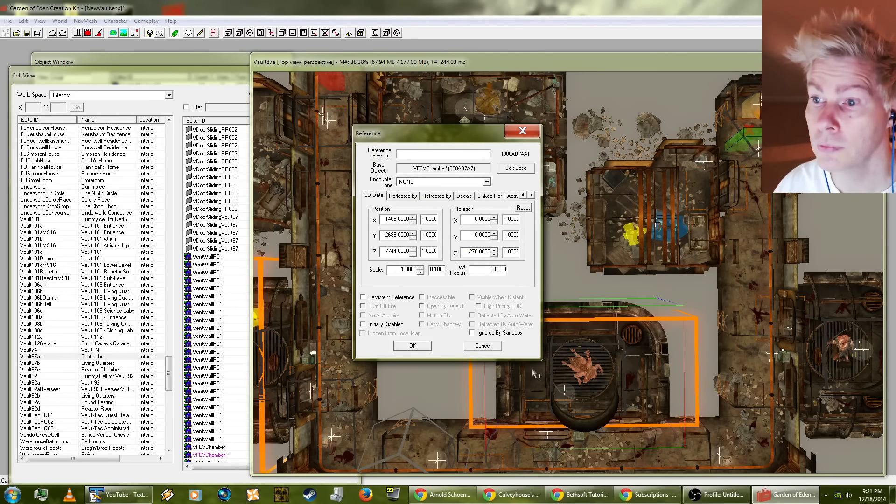
{"action": "left_click", "coordinate": [482, 346]}
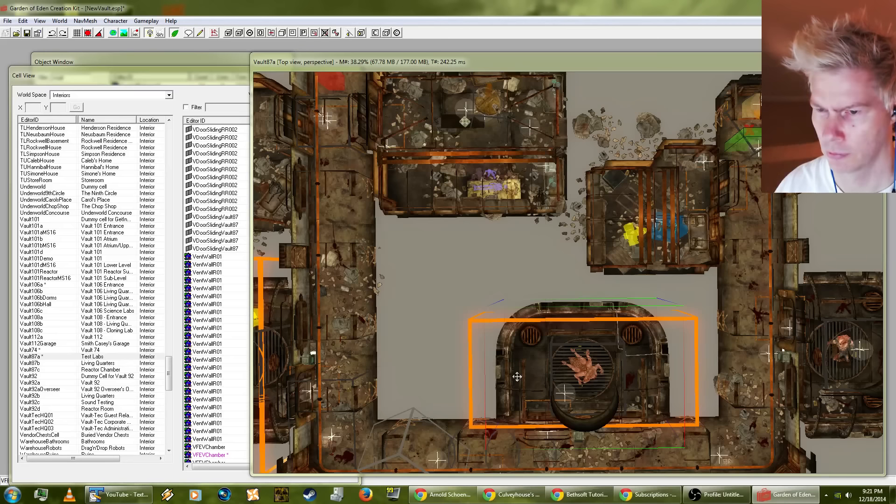
{"action": "left_click", "coordinate": [392, 439]}
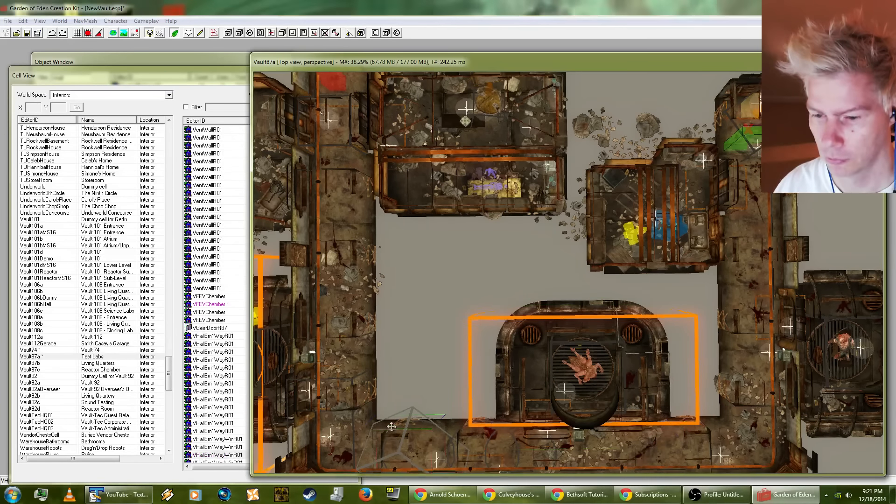
Step: Examine Vault87a's overall layout from the chamber corridors to the irradiated hallways and the large room beyond them
{"action": "middle_click_drag", "start_coordinate": [392, 439], "coordinate": [566, 400], "text": "shift"}
{"action": "scroll", "coordinate": [404, 366], "scroll_direction": "down", "scroll_amount": 3}
{"action": "middle_click_drag", "start_coordinate": [498, 345], "coordinate": [502, 377], "text": "shift"}
{"action": "scroll", "coordinate": [536, 352], "scroll_direction": "down", "scroll_amount": 3}
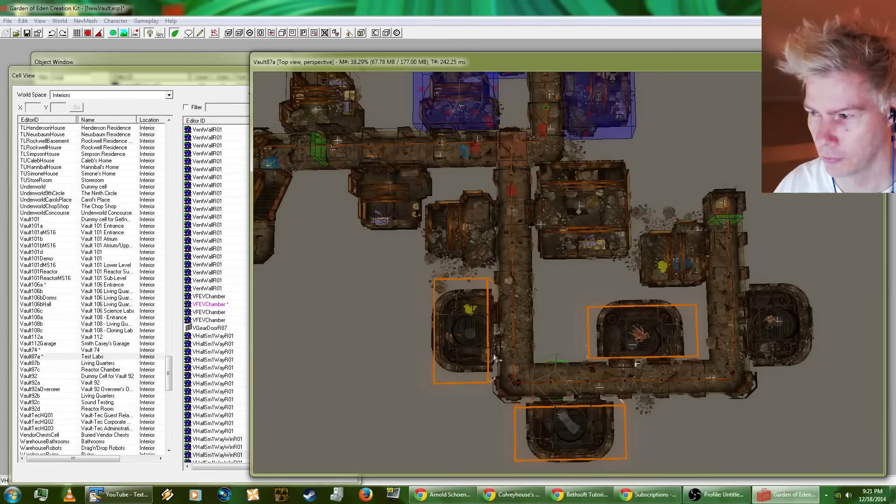
{"action": "scroll", "coordinate": [479, 326], "scroll_direction": "up", "scroll_amount": 2}
{"action": "middle_click_drag", "start_coordinate": [483, 340], "coordinate": [518, 400]}
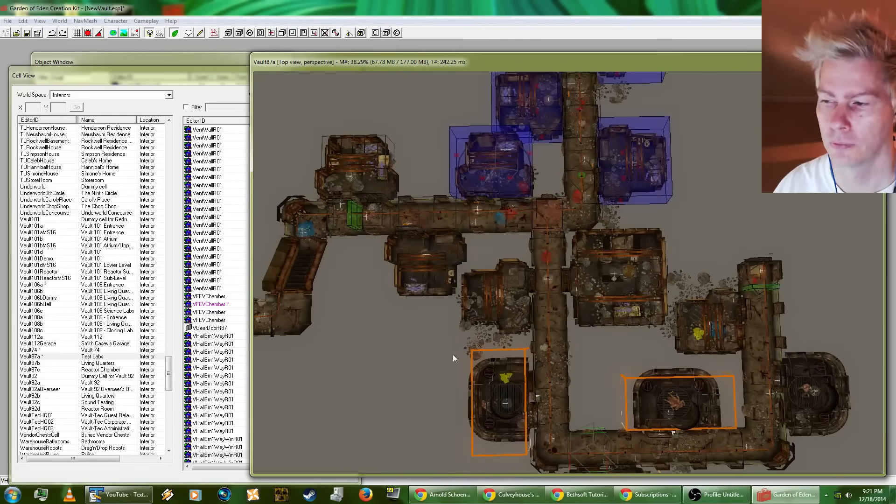
{"action": "middle_click_drag", "start_coordinate": [453, 354], "coordinate": [583, 389]}
{"action": "mouse_move", "coordinate": [528, 377]}
{"action": "middle_mouse_down"}
{"action": "mouse_move", "coordinate": [646, 451]}
{"action": "mouse_move", "coordinate": [628, 382]}
{"action": "middle_mouse_up"}
{"action": "mouse_move", "coordinate": [516, 240]}
{"action": "middle_mouse_down"}
{"action": "mouse_move", "coordinate": [542, 358]}
{"action": "mouse_move", "coordinate": [560, 396]}
{"action": "middle_mouse_up"}
{"action": "mouse_move", "coordinate": [500, 312]}
{"action": "middle_mouse_down"}
{"action": "mouse_move", "coordinate": [516, 348]}
{"action": "mouse_move", "coordinate": [592, 424]}
{"action": "middle_mouse_up"}
{"action": "middle_click_drag", "start_coordinate": [559, 342], "coordinate": [553, 404]}
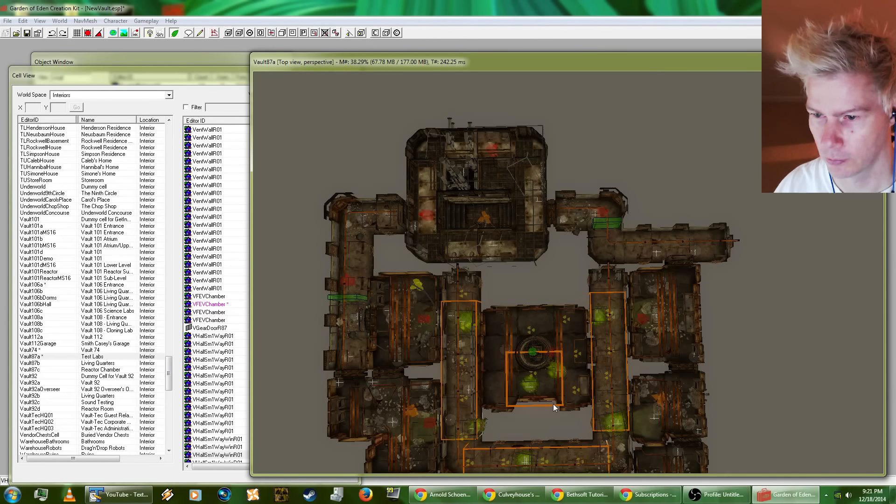
{"action": "middle_click_drag", "start_coordinate": [531, 402], "coordinate": [490, 222]}
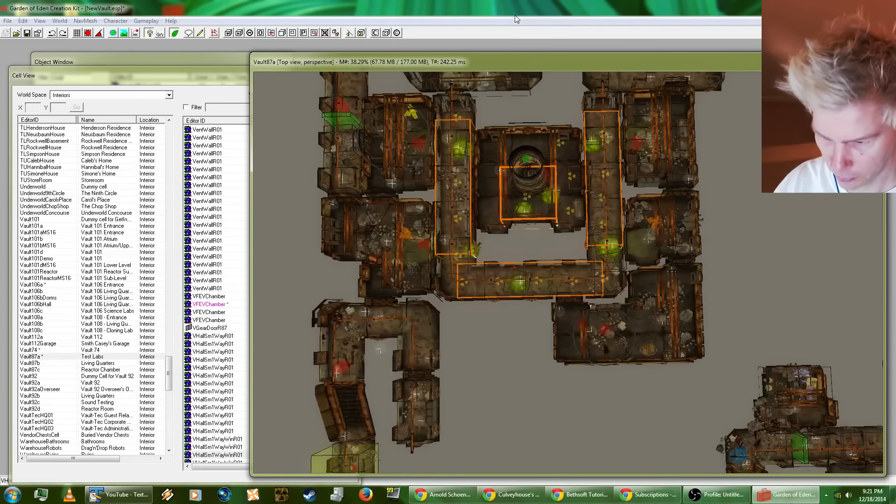
{"action": "middle_click_drag", "start_coordinate": [515, 16], "coordinate": [256, 477]}
{"action": "left_click_drag", "start_coordinate": [552, 490], "coordinate": [506, 430]}
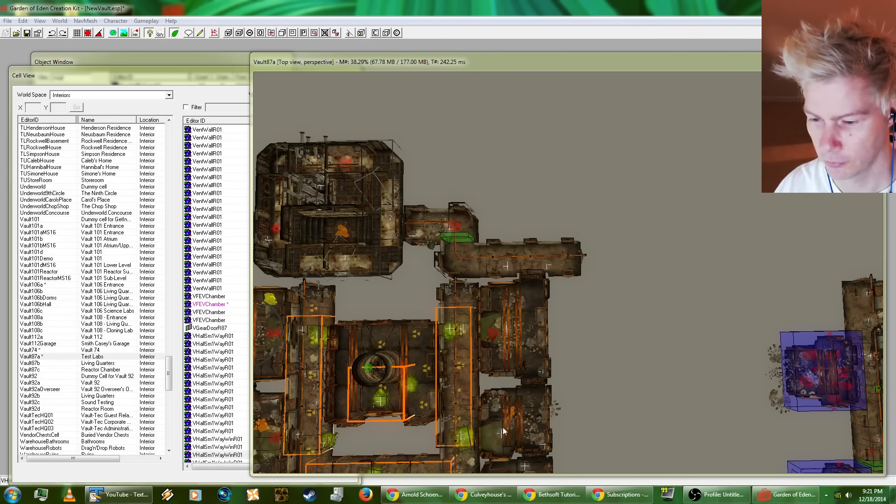
Step: Browse the object lists of Vault108a and Vault106b, and load Vault92a in the render view
{"action": "left_click", "coordinate": [42, 318]}
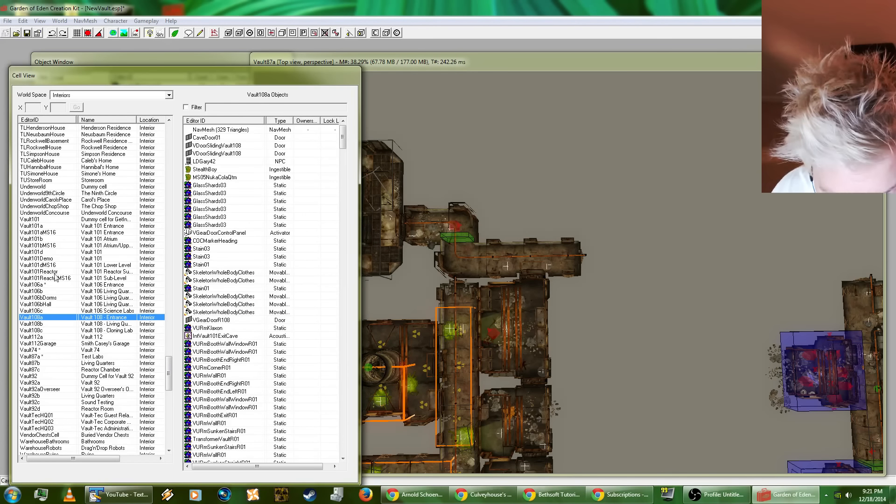
{"action": "left_click", "coordinate": [36, 291]}
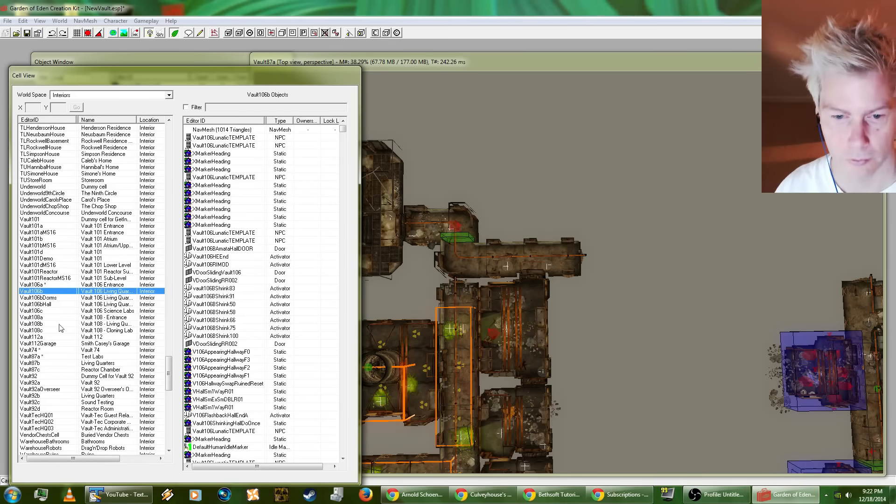
{"action": "left_click", "coordinate": [30, 383]}
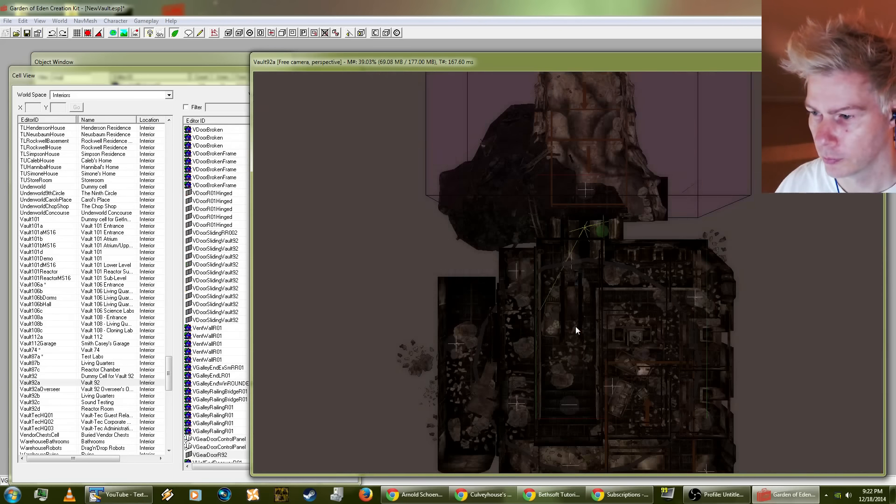
Step: Examine the interior rooms, side corridors and entrance cave of Vault92a
{"action": "middle_click_drag", "start_coordinate": [575, 327], "coordinate": [546, 254], "text": "shift"}
{"action": "scroll", "coordinate": [548, 256], "scroll_direction": "up", "scroll_amount": 10}
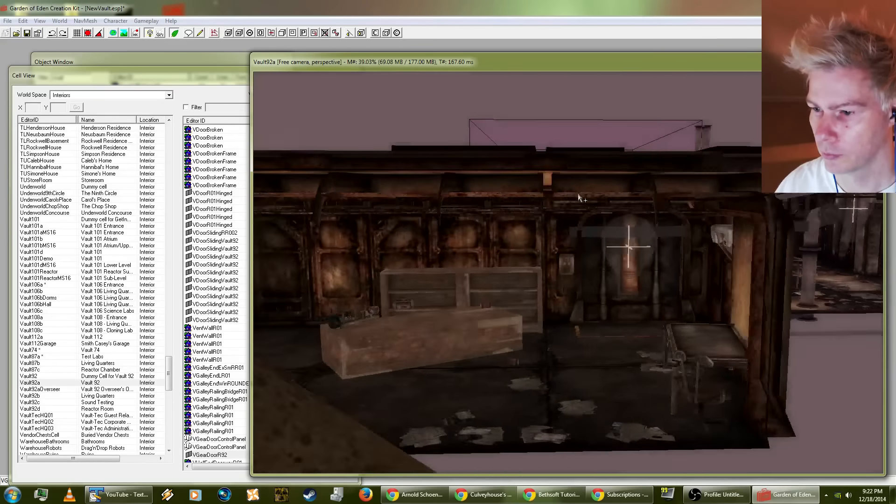
{"action": "scroll", "coordinate": [596, 193], "scroll_direction": "down", "scroll_amount": 10}
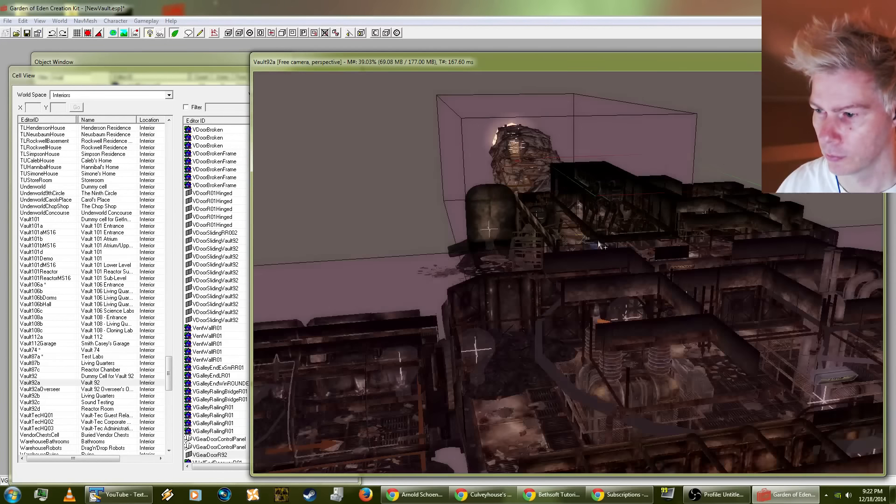
{"action": "middle_click_drag", "start_coordinate": [598, 243], "coordinate": [569, 289], "text": "shift"}
{"action": "scroll", "coordinate": [559, 329], "scroll_direction": "down", "scroll_amount": 3}
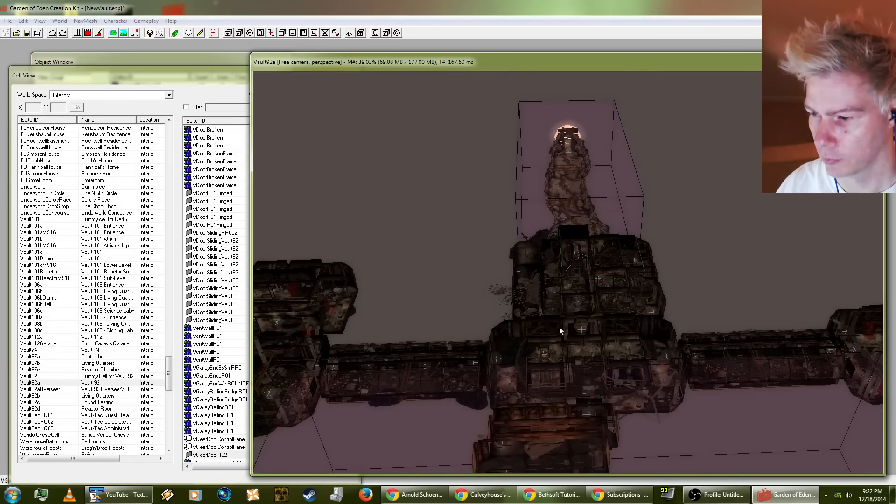
Step: Examine the stair corridor and end rooms of one Vault92a wing, and the room block around the central hall
{"action": "middle_click_drag", "start_coordinate": [559, 329], "coordinate": [520, 322]}
{"action": "middle_click_drag", "start_coordinate": [760, 340], "coordinate": [659, 331]}
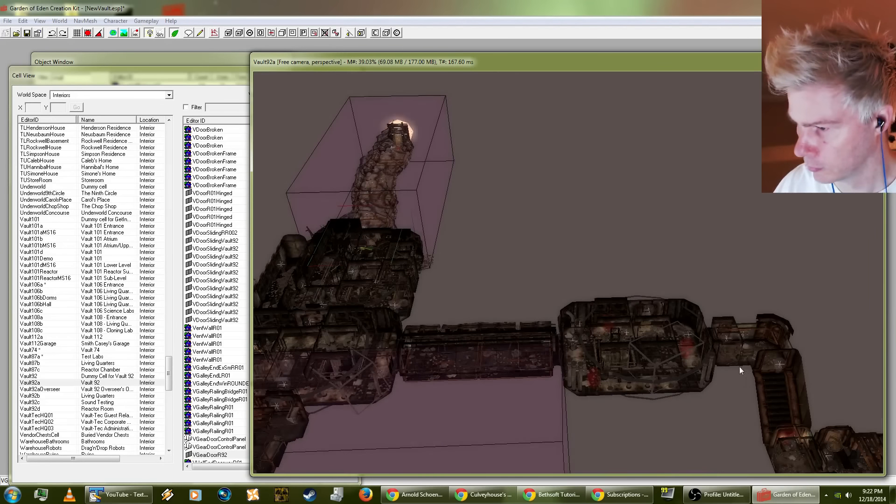
{"action": "middle_click_drag", "start_coordinate": [739, 366], "coordinate": [595, 338]}
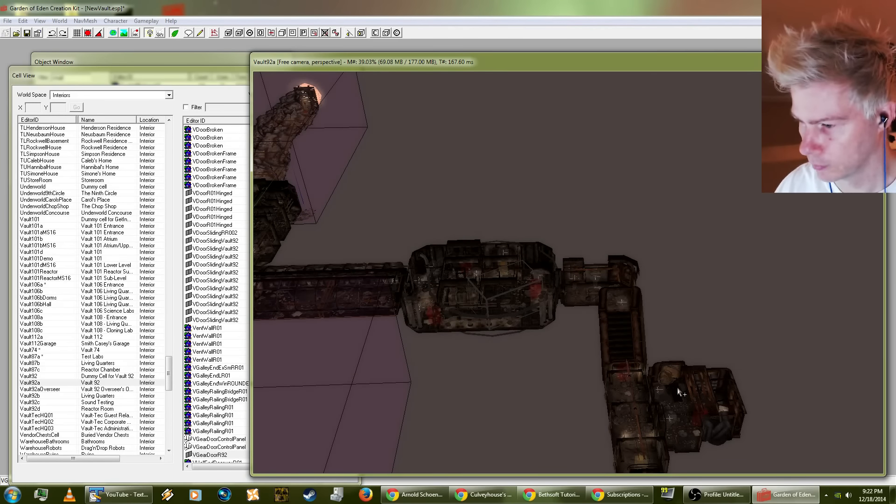
{"action": "middle_click_drag", "start_coordinate": [667, 387], "coordinate": [566, 304]}
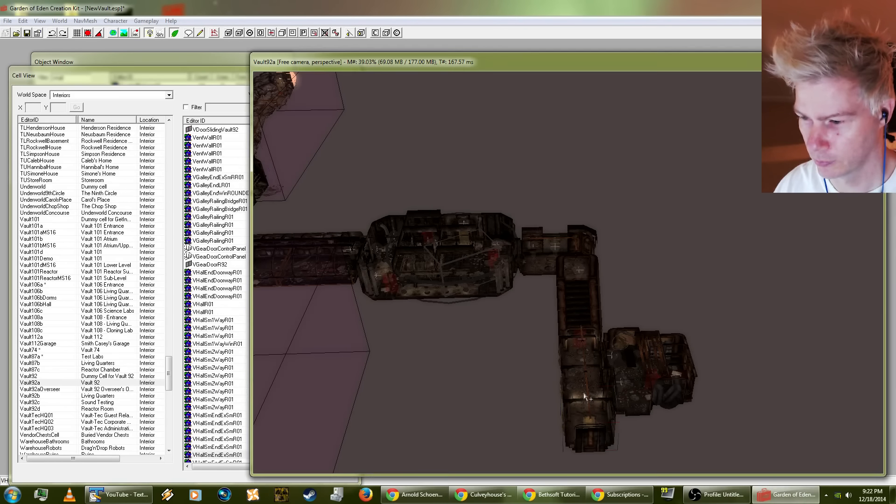
{"action": "scroll", "coordinate": [586, 376], "scroll_direction": "up", "scroll_amount": 3}
{"action": "middle_click_drag", "start_coordinate": [591, 374], "coordinate": [567, 276]}
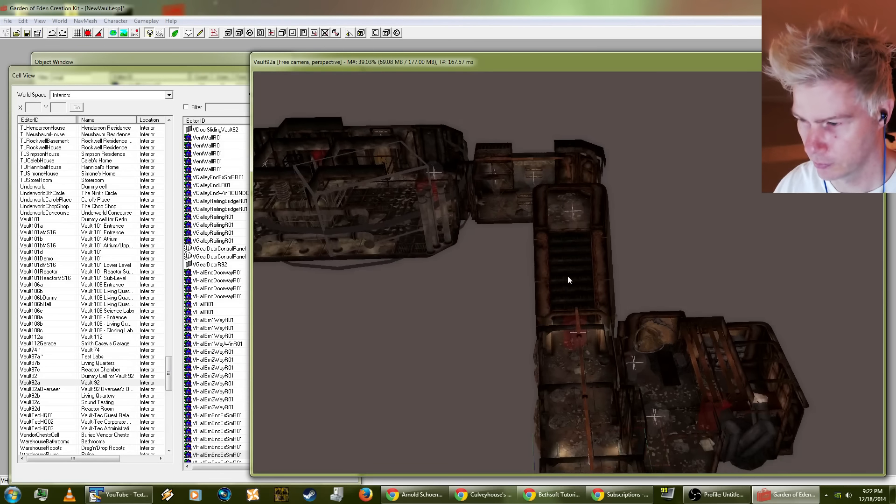
{"action": "middle_click_drag", "start_coordinate": [481, 331], "coordinate": [584, 285]}
{"action": "middle_click_drag", "start_coordinate": [411, 346], "coordinate": [599, 286]}
{"action": "mouse_move", "coordinate": [415, 364]}
{"action": "middle_mouse_down"}
{"action": "mouse_move", "coordinate": [525, 335]}
{"action": "mouse_move", "coordinate": [587, 276]}
{"action": "middle_mouse_up"}
{"action": "scroll", "coordinate": [556, 343], "scroll_direction": "down", "scroll_amount": 3}
{"action": "middle_click_drag", "start_coordinate": [555, 343], "coordinate": [629, 253]}
{"action": "scroll", "coordinate": [596, 320], "scroll_direction": "down", "scroll_amount": 5}
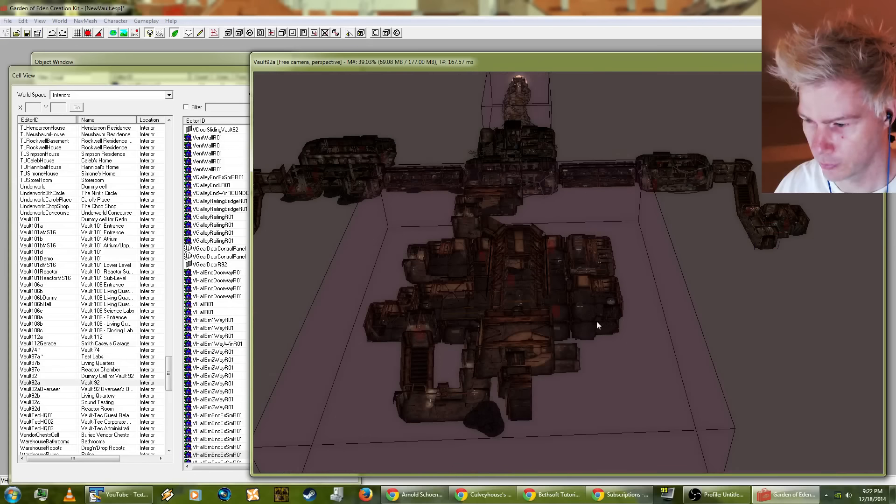
Step: Examine Vault92a's opposite wing, the central hall between both wings, and the entrance cave leading into it
{"action": "middle_click_drag", "start_coordinate": [596, 320], "coordinate": [641, 312]}
{"action": "mouse_move", "coordinate": [507, 309]}
{"action": "middle_mouse_down"}
{"action": "mouse_move", "coordinate": [565, 319]}
{"action": "mouse_move", "coordinate": [588, 347]}
{"action": "middle_mouse_up"}
{"action": "scroll", "coordinate": [455, 270], "scroll_direction": "up", "scroll_amount": 4}
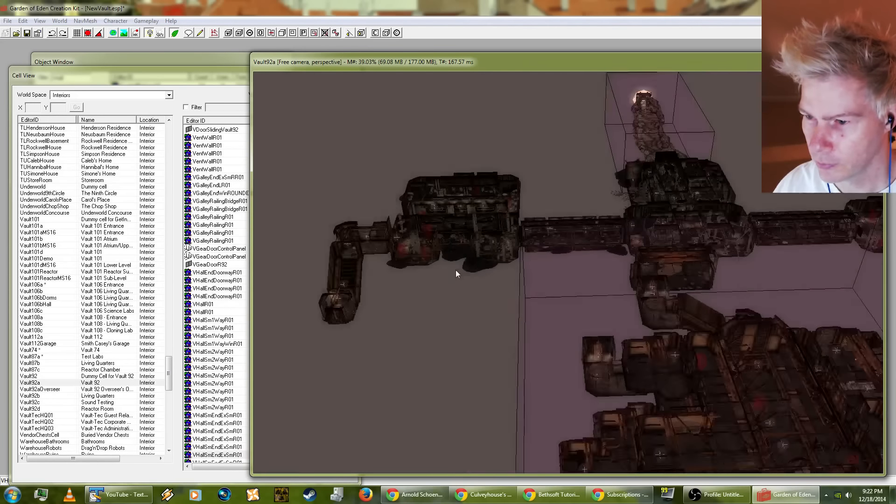
{"action": "middle_click_drag", "start_coordinate": [359, 315], "coordinate": [488, 365]}
{"action": "middle_click_drag", "start_coordinate": [683, 264], "coordinate": [597, 298]}
{"action": "mouse_move", "coordinate": [657, 289]}
{"action": "middle_mouse_down"}
{"action": "mouse_move", "coordinate": [530, 335]}
{"action": "mouse_move", "coordinate": [553, 396]}
{"action": "middle_mouse_up"}
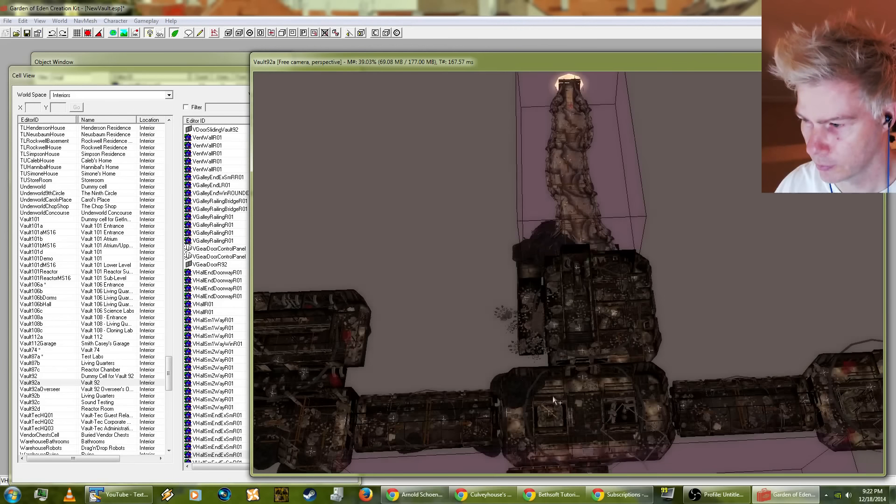
{"action": "scroll", "coordinate": [554, 396], "scroll_direction": "down", "scroll_amount": 3}
{"action": "middle_click_drag", "start_coordinate": [583, 355], "coordinate": [564, 329]}
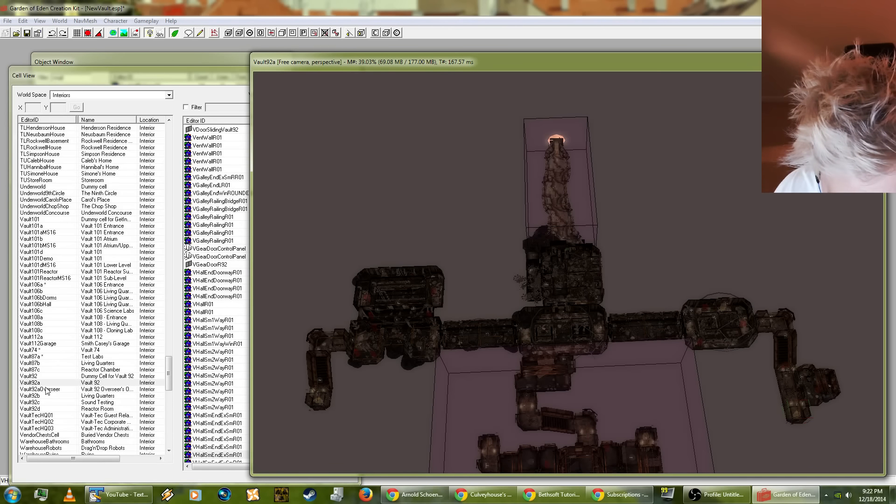
Step: Browse the object lists of Vault87b and Vault92c, and load Vault92b in the render view
{"action": "left_click", "coordinate": [35, 357]}
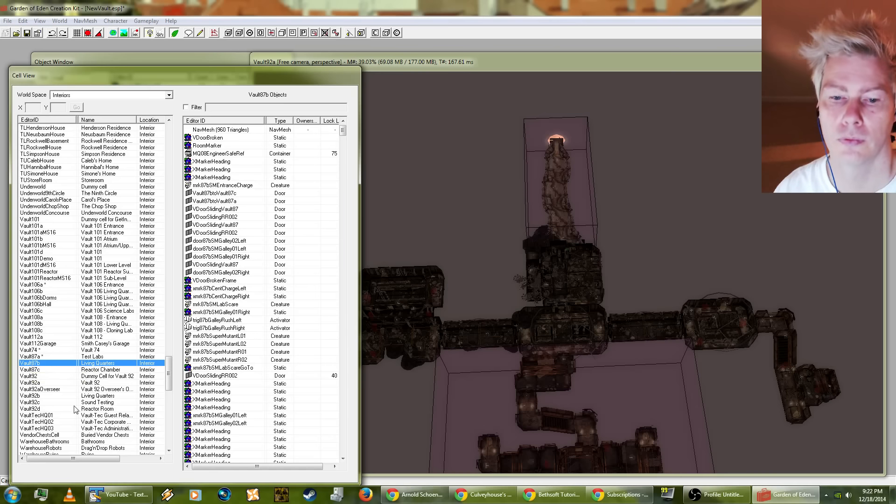
{"action": "left_click", "coordinate": [35, 401]}
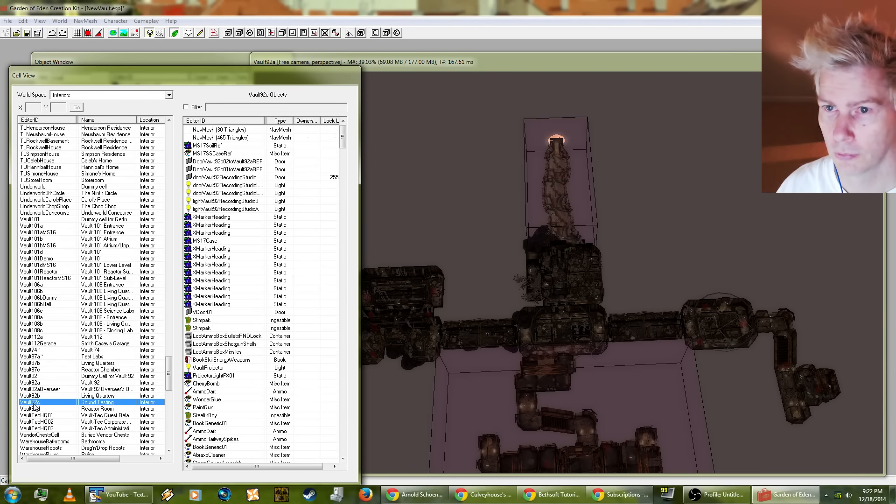
{"action": "left_click", "coordinate": [33, 396]}
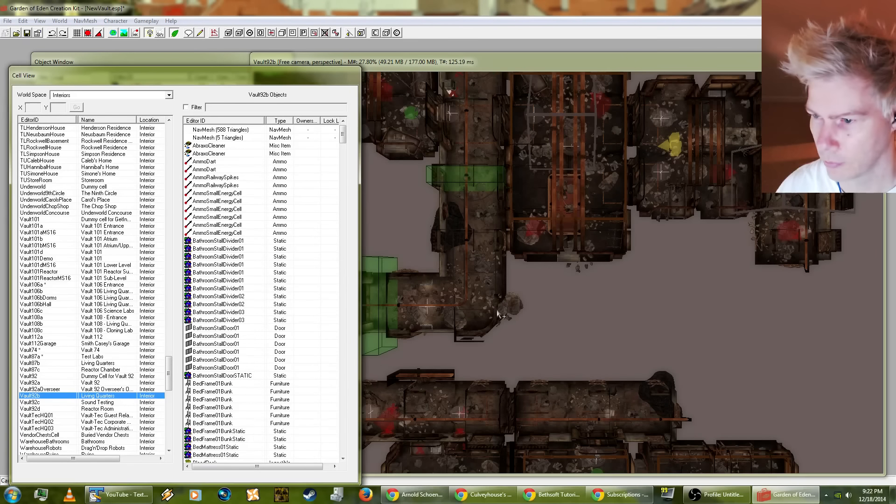
{"action": "left_click", "coordinate": [498, 310]}
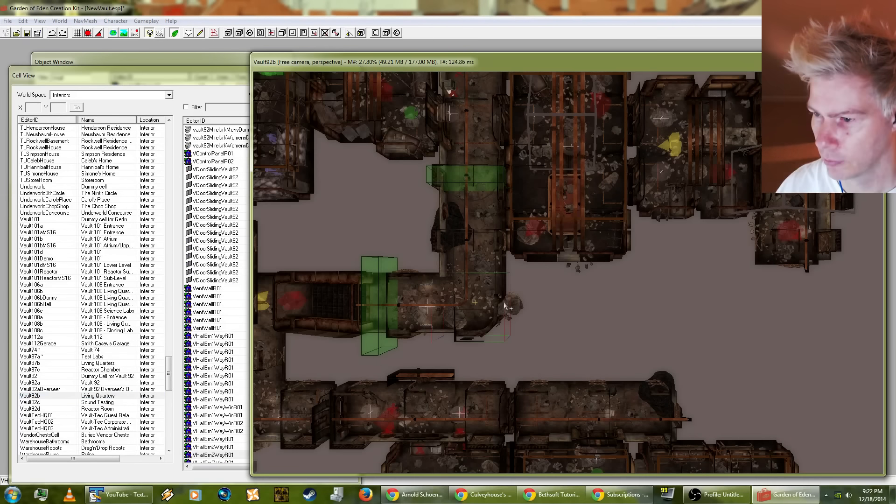
Step: Examine Vault92b's living quarters layout, from the hallway junctions to the outer room with its short dead-end hall
{"action": "middle_click_drag", "start_coordinate": [499, 306], "coordinate": [553, 78], "text": "shift"}
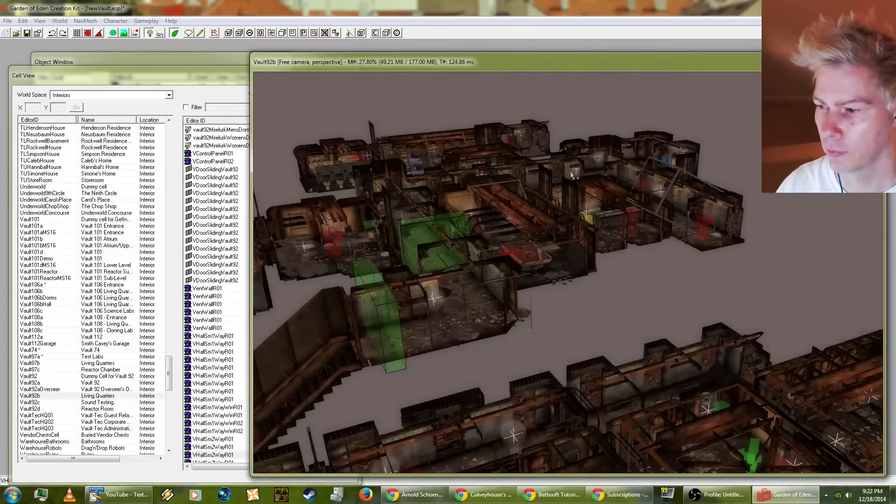
{"action": "middle_click_drag", "start_coordinate": [575, 184], "coordinate": [495, 209], "text": "shift"}
{"action": "scroll", "coordinate": [447, 85], "scroll_direction": "up", "scroll_amount": 5}
{"action": "scroll", "coordinate": [446, 84], "scroll_direction": "down", "scroll_amount": 5}
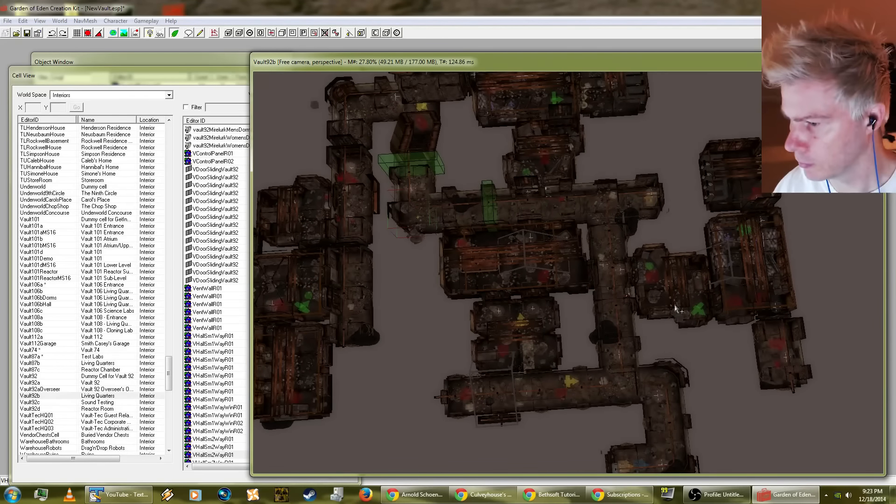
{"action": "scroll", "coordinate": [679, 309], "scroll_direction": "up", "scroll_amount": 3}
{"action": "middle_click_drag", "start_coordinate": [801, 354], "coordinate": [664, 345]}
{"action": "middle_click_drag", "start_coordinate": [788, 378], "coordinate": [461, 220]}
{"action": "left_click", "coordinate": [688, 345]}
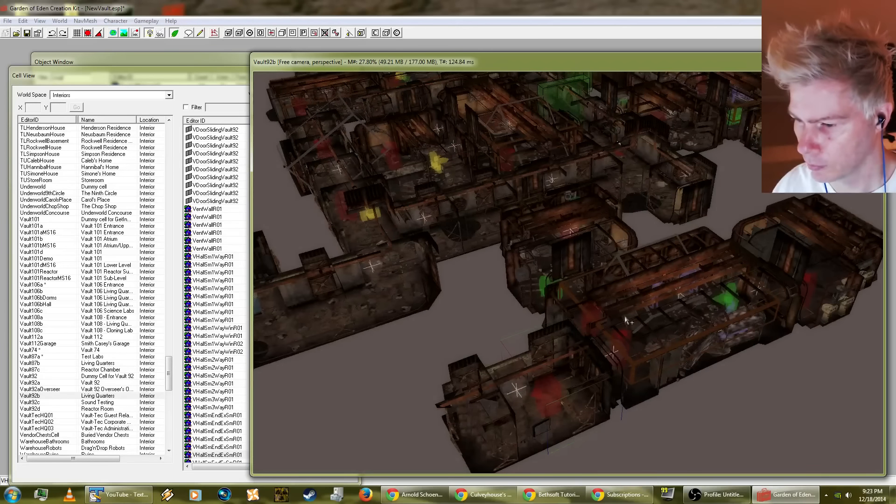
Step: Check the reference data of the room corner piece where the short hall joins Vault92b's outer room, without changing it
{"action": "mouse_move", "coordinate": [625, 316]}
{"action": "middle_mouse_down", "text": "shift"}
{"action": "mouse_move", "coordinate": [539, 357]}
{"action": "mouse_move", "coordinate": [494, 356]}
{"action": "mouse_move", "coordinate": [720, 374]}
{"action": "mouse_move", "coordinate": [750, 399]}
{"action": "mouse_move", "coordinate": [593, 388]}
{"action": "mouse_move", "coordinate": [679, 334]}
{"action": "mouse_move", "coordinate": [696, 335]}
{"action": "mouse_move", "coordinate": [653, 245]}
{"action": "mouse_move", "coordinate": [630, 221]}
{"action": "mouse_move", "coordinate": [579, 246]}
{"action": "mouse_move", "coordinate": [406, 148]}
{"action": "mouse_move", "coordinate": [498, 218]}
{"action": "mouse_move", "coordinate": [472, 232]}
{"action": "mouse_move", "coordinate": [512, 386]}
{"action": "mouse_move", "coordinate": [576, 279]}
{"action": "mouse_move", "coordinate": [546, 426]}
{"action": "mouse_move", "coordinate": [552, 316]}
{"action": "mouse_move", "coordinate": [498, 118]}
{"action": "mouse_move", "coordinate": [500, 80]}
{"action": "mouse_move", "coordinate": [422, 65]}
{"action": "mouse_move", "coordinate": [402, 95]}
{"action": "mouse_move", "coordinate": [425, 142]}
{"action": "mouse_move", "coordinate": [578, 346]}
{"action": "middle_mouse_up", "text": "shift"}
{"action": "left_click", "coordinate": [525, 428]}
{"action": "left_click", "coordinate": [542, 429]}
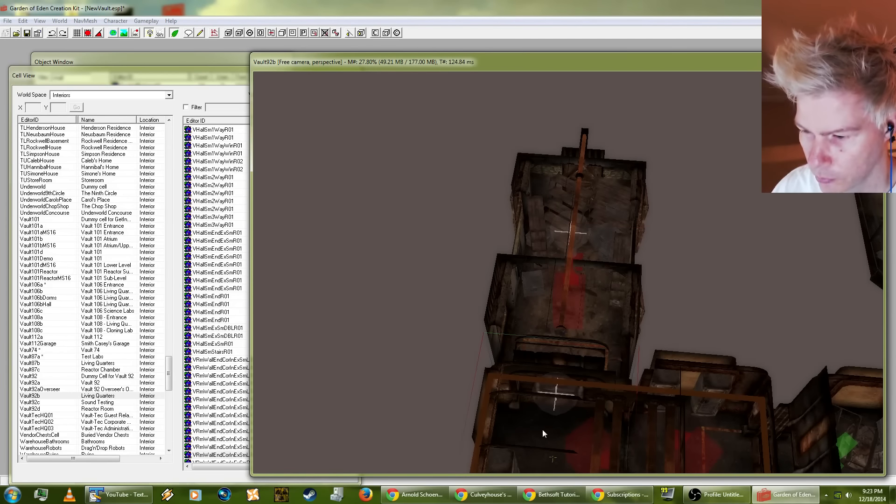
{"action": "middle_click_drag", "start_coordinate": [542, 429], "coordinate": [498, 399], "text": "shift"}
{"action": "double_click", "coordinate": [498, 399]}
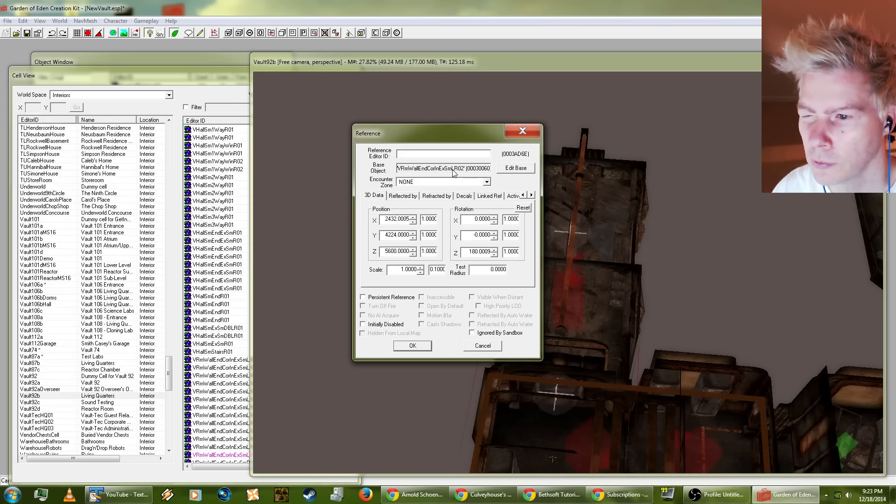
{"action": "left_click", "coordinate": [483, 346]}
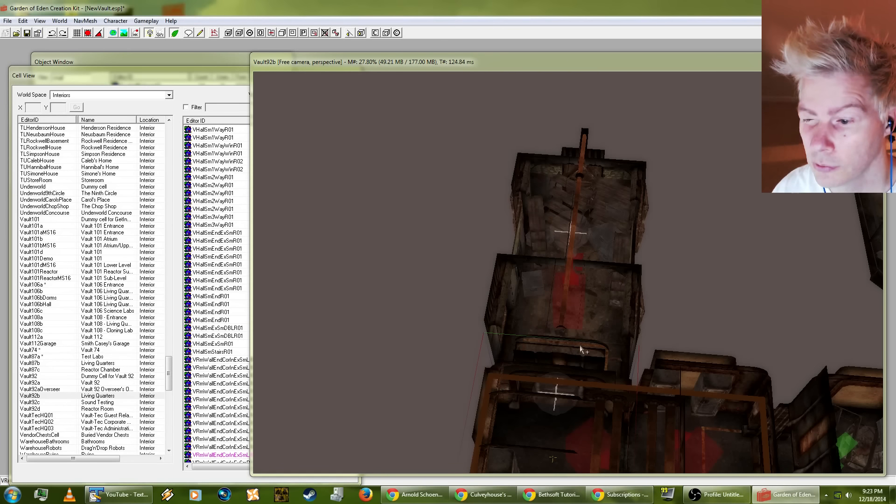
Step: Check the reference data of the VHallSmEndExSmR01 hall piece and the adjoining room corner piece without changing either
{"action": "left_click", "coordinate": [534, 426]}
{"action": "middle_click_drag", "start_coordinate": [534, 427], "coordinate": [548, 472], "text": "shift"}
{"action": "middle_click_drag", "start_coordinate": [572, 350], "coordinate": [474, 314], "text": "shift"}
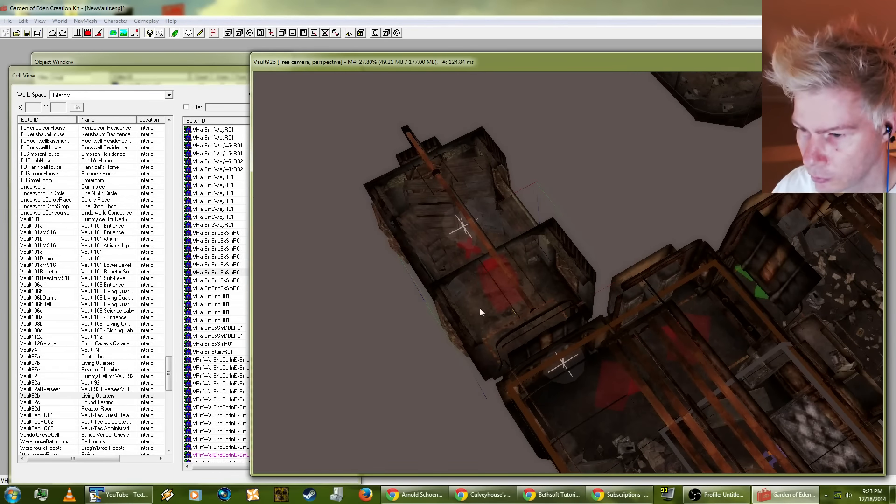
{"action": "double_click", "coordinate": [479, 308]}
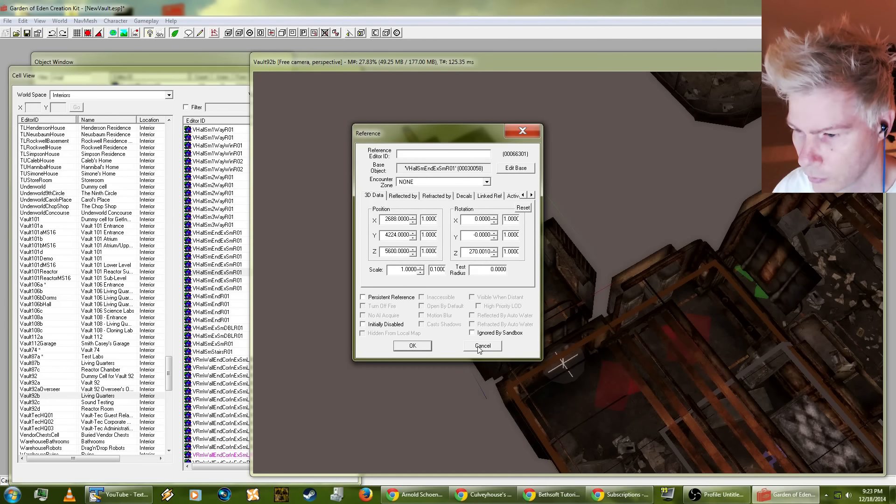
{"action": "left_click", "coordinate": [481, 346]}
{"action": "double_click", "coordinate": [563, 410]}
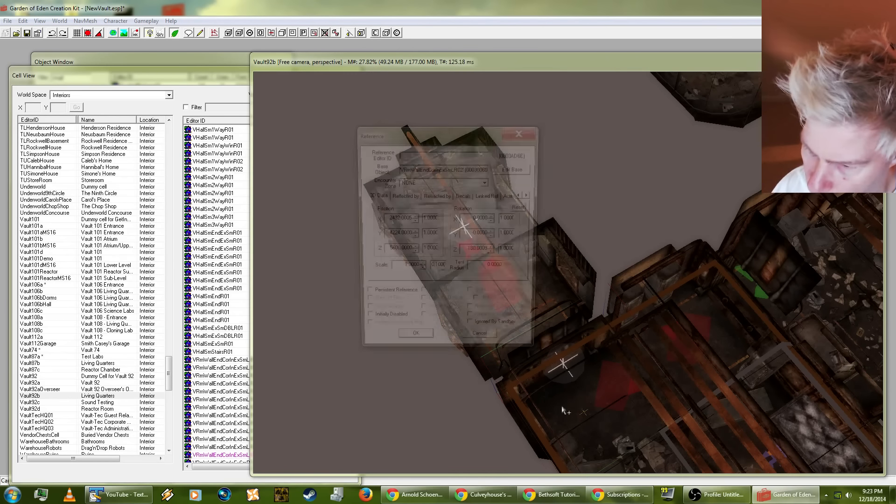
{"action": "left_click", "coordinate": [483, 346]}
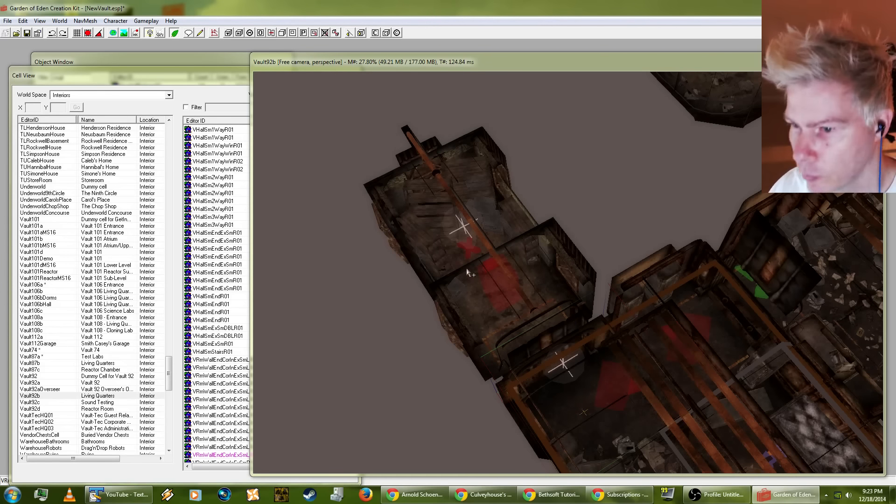
Step: Check the reference data of the VHallSmEndR01 piece at the far end of the short hall without changing it
{"action": "left_click", "coordinate": [441, 249]}
{"action": "middle_click_drag", "start_coordinate": [441, 249], "coordinate": [556, 282], "text": "shift"}
{"action": "double_click", "coordinate": [442, 200]}
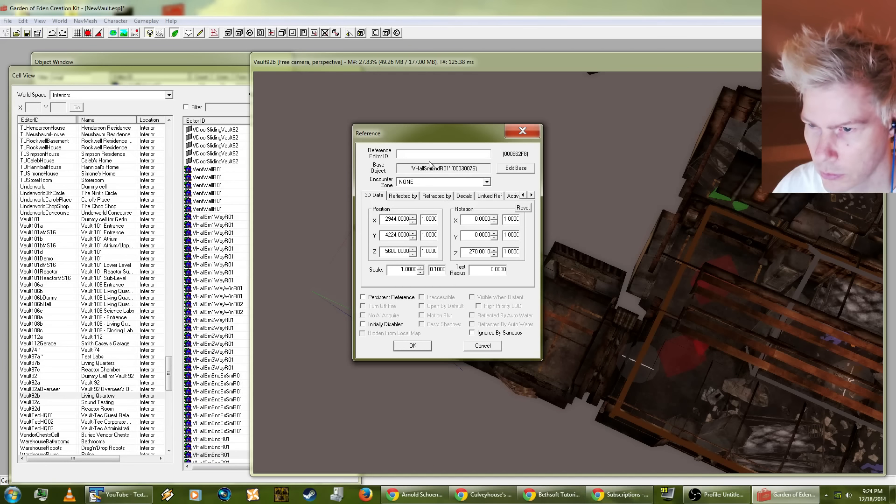
{"action": "left_click", "coordinate": [484, 345]}
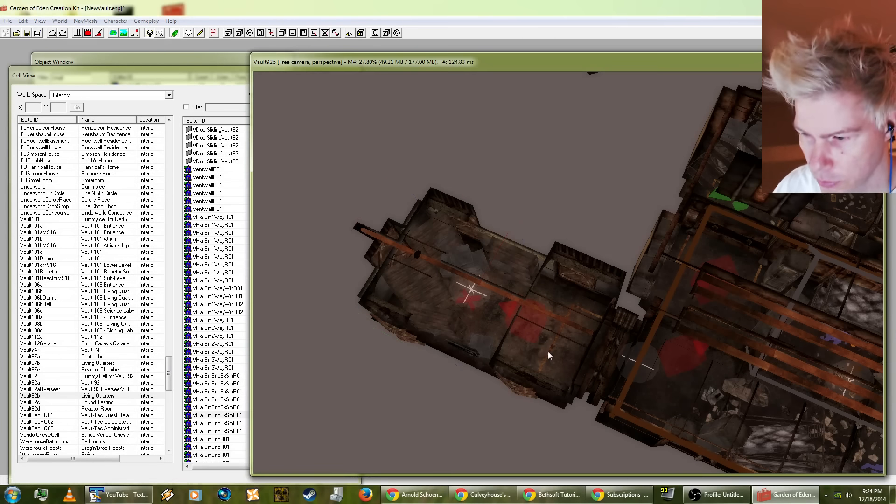
Step: Open the reference data of the VRmWallEndCorInExSmLR02 room corner and arrange its window beside the render view
{"action": "middle_click_drag", "start_coordinate": [541, 377], "coordinate": [379, 226], "text": "shift"}
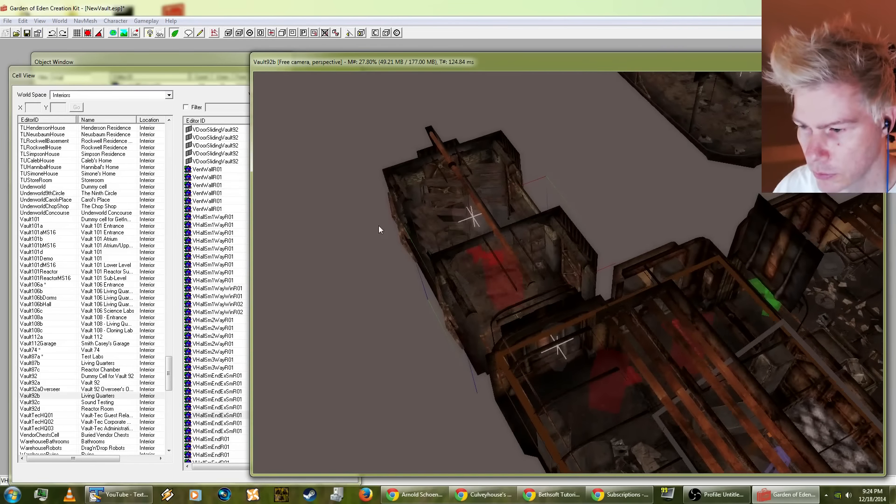
{"action": "double_click", "coordinate": [555, 385]}
{"action": "key", "text": "Escape"}
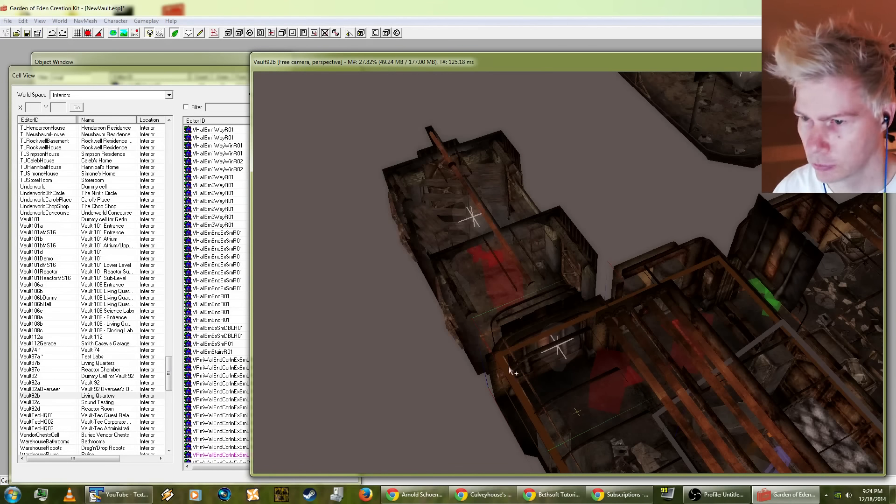
{"action": "left_click_drag", "start_coordinate": [404, 61], "coordinate": [638, 80]}
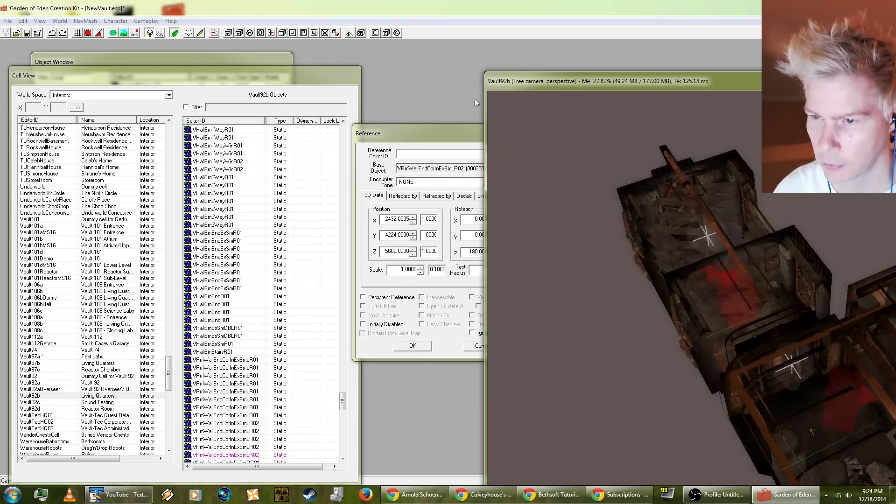
{"action": "left_click_drag", "start_coordinate": [442, 137], "coordinate": [233, 154]}
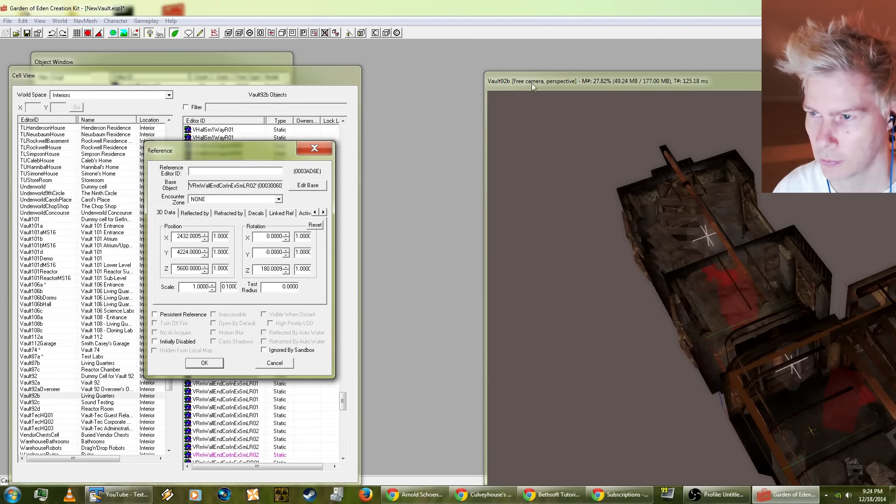
{"action": "left_click_drag", "start_coordinate": [533, 81], "coordinate": [342, 57]}
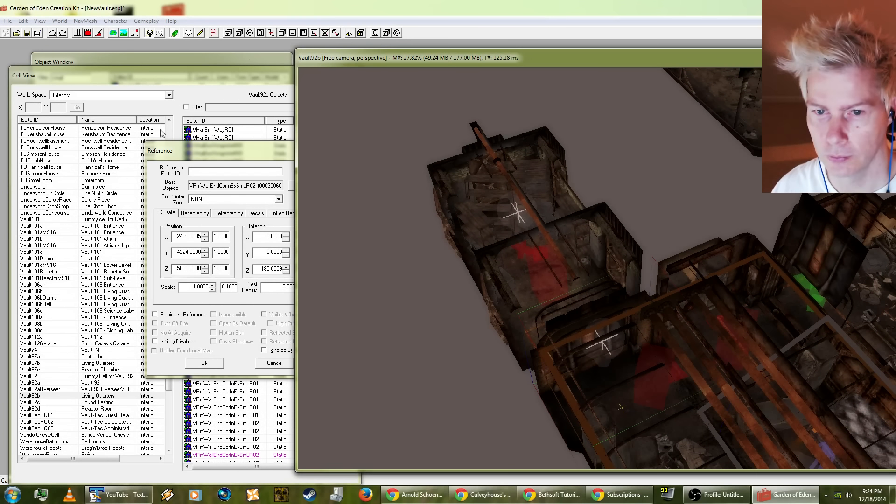
{"action": "left_click_drag", "start_coordinate": [195, 153], "coordinate": [152, 240]}
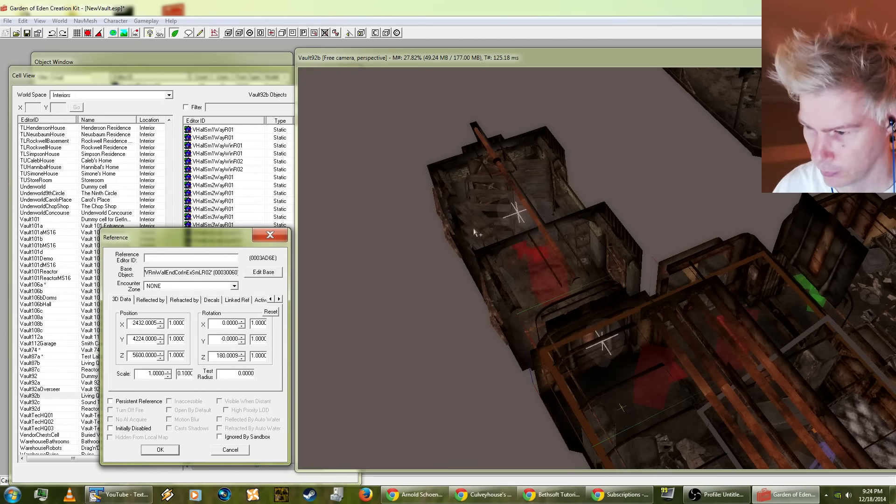
Step: Compare the room corner's reference data with that of the adjoining VHallSmEndExSmR01 hall piece, and close both unchanged
{"action": "left_click", "coordinate": [589, 376]}
{"action": "middle_click_drag", "start_coordinate": [590, 377], "coordinate": [650, 371], "text": "shift"}
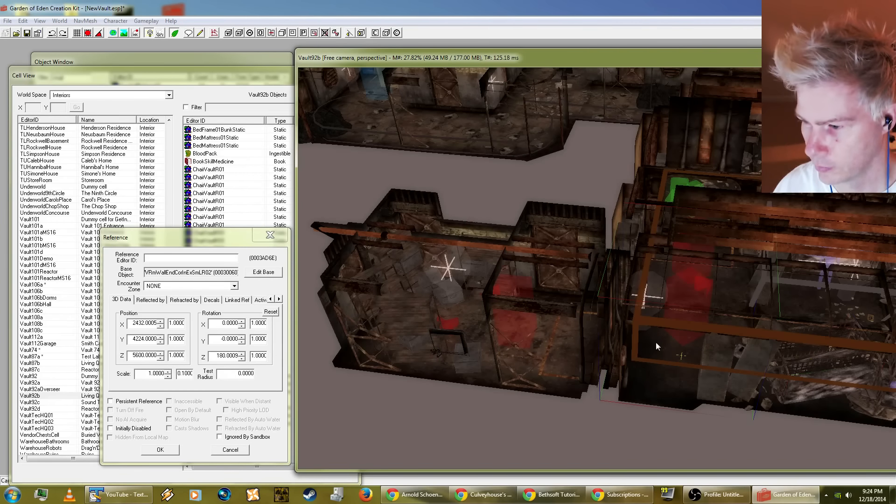
{"action": "left_click", "coordinate": [561, 348]}
{"action": "middle_click_drag", "start_coordinate": [562, 347], "coordinate": [574, 360], "text": "shift"}
{"action": "double_click", "coordinate": [551, 357]}
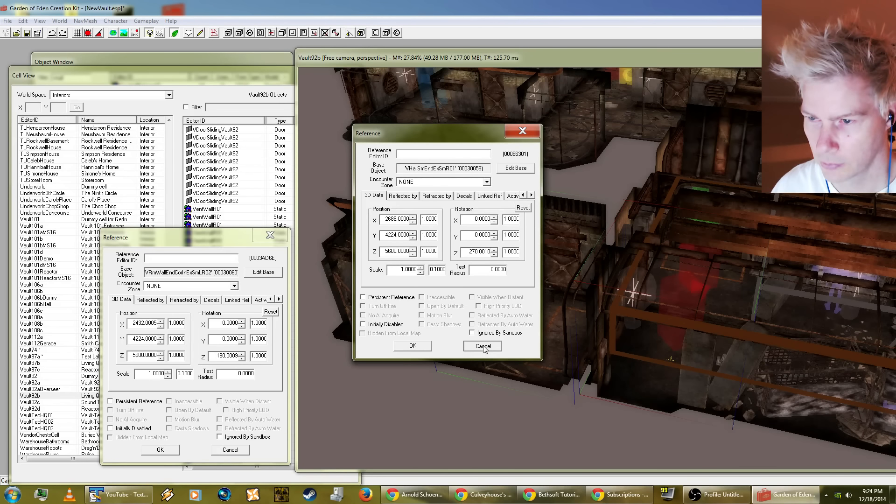
{"action": "left_click", "coordinate": [483, 346]}
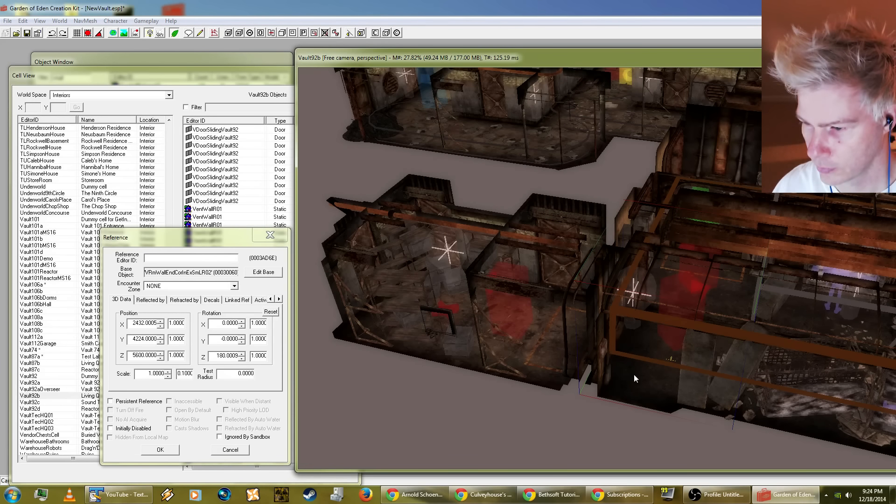
{"action": "left_click", "coordinate": [229, 451]}
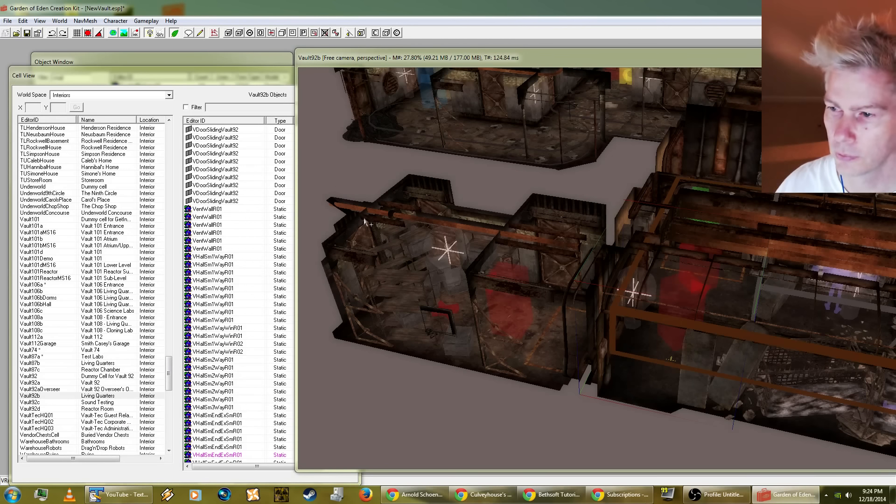
Step: Load the Vault74 cell in the render view from one of its AssortedPapers01 references and view it from the top
{"action": "left_click", "coordinate": [55, 332]}
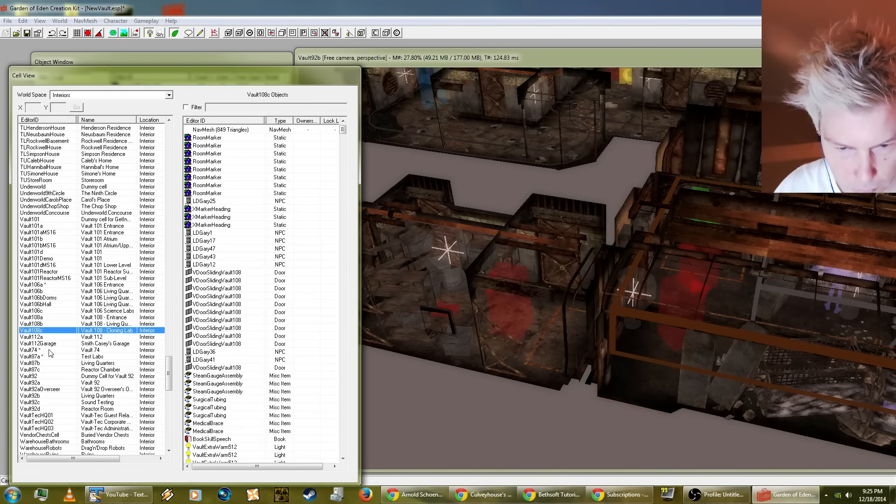
{"action": "left_click", "coordinate": [44, 349]}
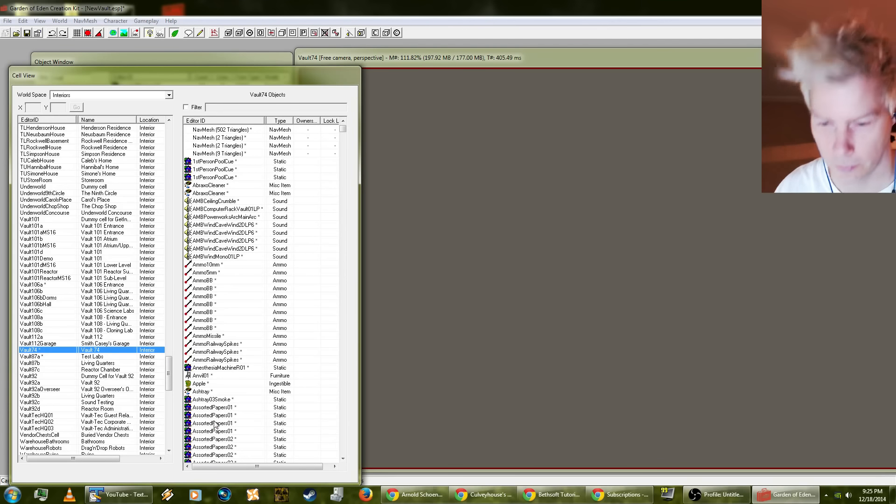
{"action": "double_click", "coordinate": [215, 423]}
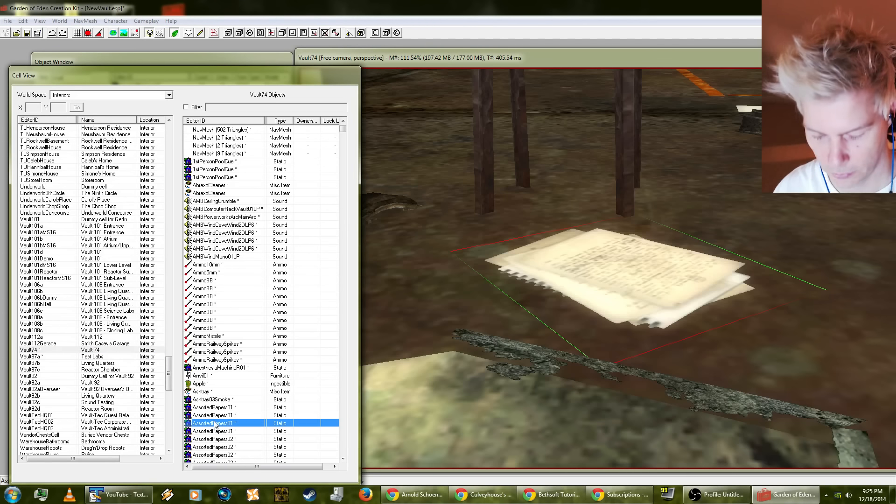
{"action": "left_click", "coordinate": [606, 190]}
{"action": "key", "text": "t"}
{"action": "scroll", "coordinate": [543, 302], "scroll_direction": "down", "scroll_amount": 8}
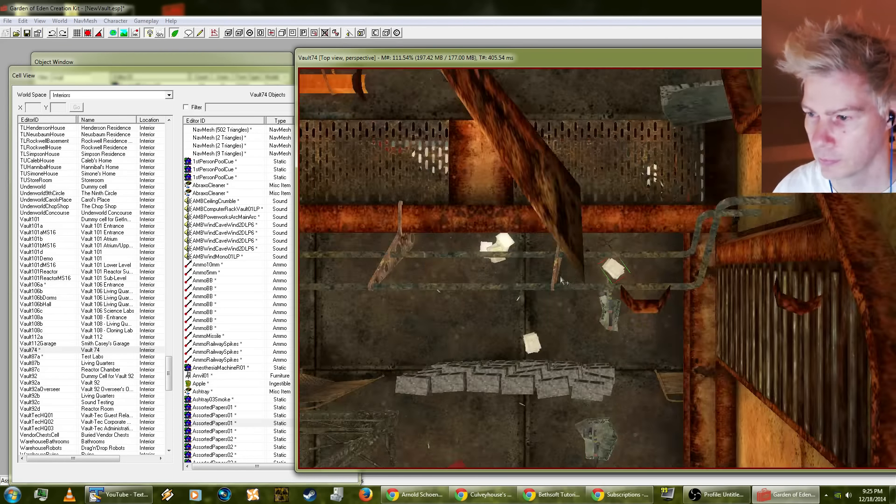
Step: Examine the Vault74 layout from above, following its halls and stairs to the room beside the cave rocks
{"action": "scroll", "coordinate": [543, 302], "scroll_direction": "down", "scroll_amount": 3}
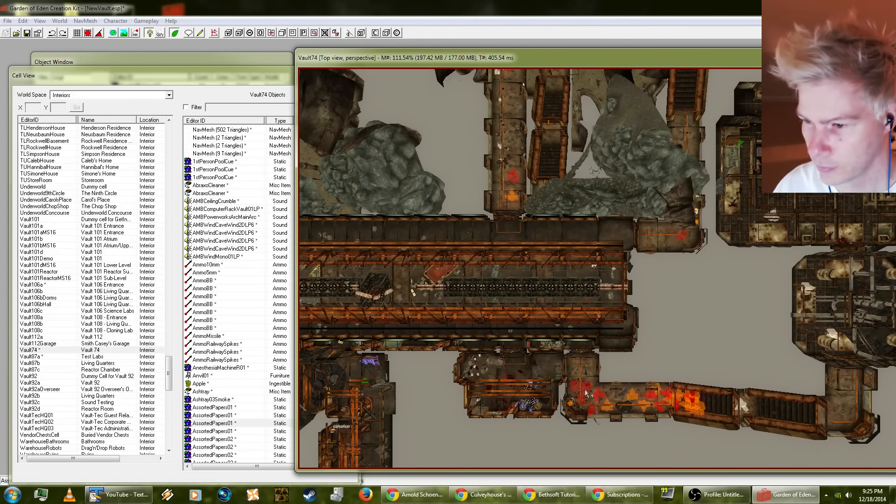
{"action": "middle_click_drag", "start_coordinate": [558, 370], "coordinate": [603, 256]}
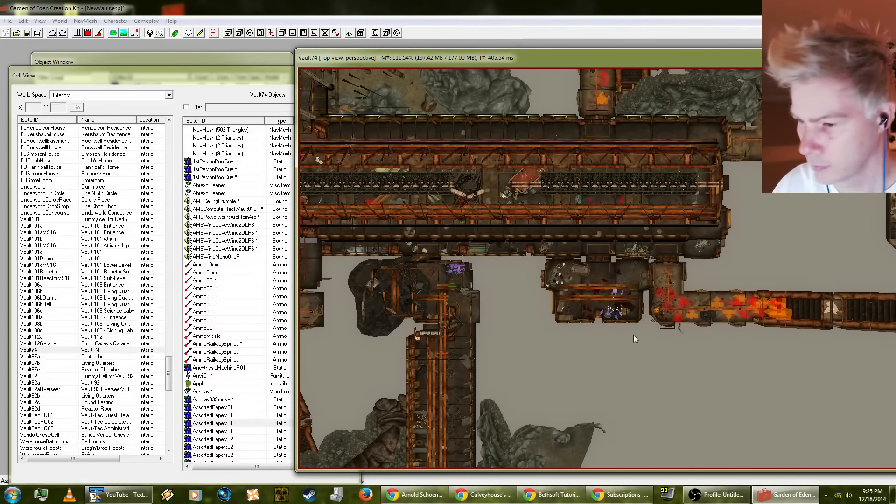
{"action": "mouse_move", "coordinate": [634, 335]}
{"action": "middle_mouse_down"}
{"action": "mouse_move", "coordinate": [528, 368]}
{"action": "mouse_move", "coordinate": [520, 342]}
{"action": "mouse_move", "coordinate": [583, 236]}
{"action": "middle_mouse_up"}
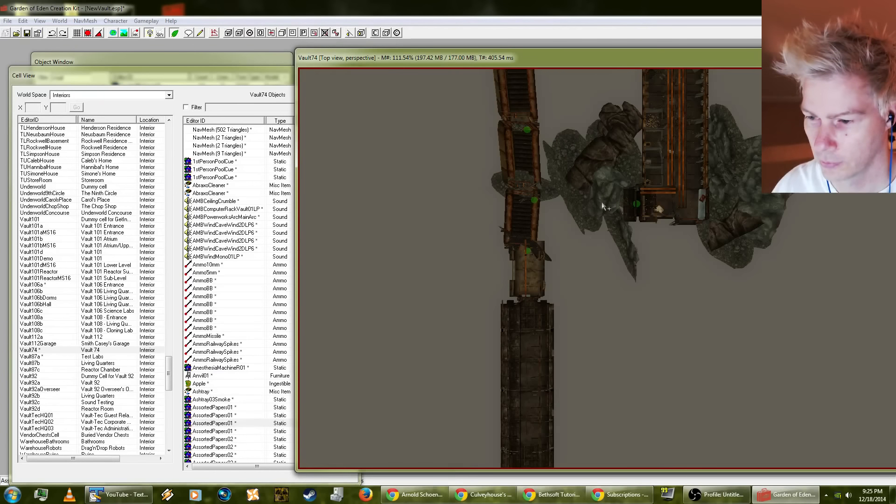
{"action": "mouse_move", "coordinate": [510, 350]}
{"action": "middle_mouse_down"}
{"action": "mouse_move", "coordinate": [516, 275]}
{"action": "mouse_move", "coordinate": [447, 482]}
{"action": "middle_mouse_up"}
{"action": "middle_click_drag", "start_coordinate": [550, 267], "coordinate": [533, 367]}
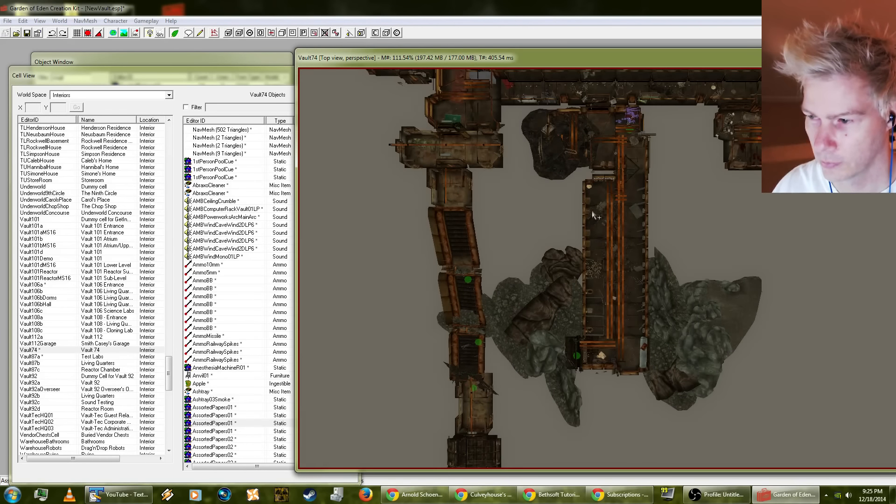
{"action": "middle_click_drag", "start_coordinate": [594, 215], "coordinate": [593, 327]}
{"action": "mouse_move", "coordinate": [550, 269]}
{"action": "middle_mouse_down"}
{"action": "mouse_move", "coordinate": [560, 316]}
{"action": "mouse_move", "coordinate": [611, 367]}
{"action": "middle_mouse_up"}
{"action": "mouse_move", "coordinate": [496, 280]}
{"action": "middle_mouse_down"}
{"action": "mouse_move", "coordinate": [572, 340]}
{"action": "mouse_move", "coordinate": [545, 334]}
{"action": "mouse_move", "coordinate": [594, 211]}
{"action": "mouse_move", "coordinate": [623, 280]}
{"action": "mouse_move", "coordinate": [714, 238]}
{"action": "mouse_move", "coordinate": [656, 234]}
{"action": "mouse_move", "coordinate": [639, 243]}
{"action": "mouse_move", "coordinate": [751, 221]}
{"action": "middle_mouse_up"}
{"action": "scroll", "coordinate": [593, 211], "scroll_direction": "up", "scroll_amount": 3}
{"action": "left_click", "coordinate": [572, 206]}
{"action": "scroll", "coordinate": [573, 214], "scroll_direction": "up", "scroll_amount": 3}
{"action": "scroll", "coordinate": [575, 219], "scroll_direction": "down", "scroll_amount": 3}
{"action": "scroll", "coordinate": [653, 261], "scroll_direction": "down", "scroll_amount": 1}
{"action": "scroll", "coordinate": [742, 215], "scroll_direction": "down", "scroll_amount": 1}
{"action": "left_click", "coordinate": [584, 241]}
{"action": "scroll", "coordinate": [585, 242], "scroll_direction": "down", "scroll_amount": 3}
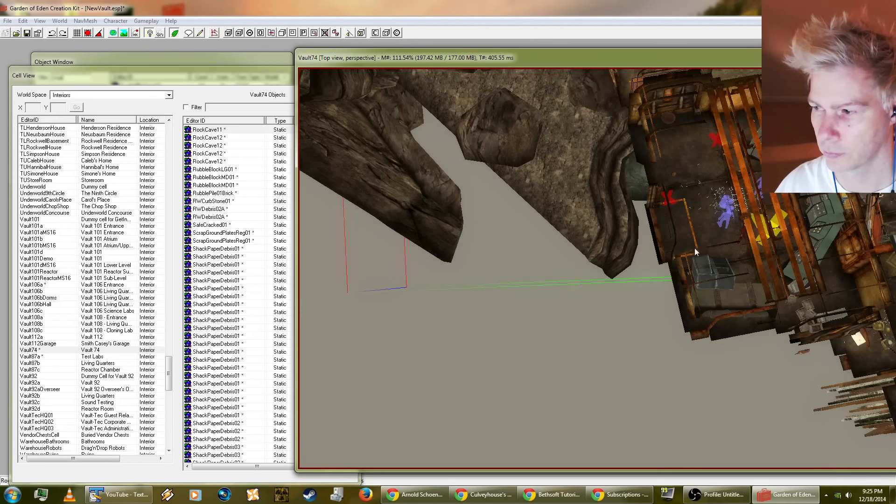
{"action": "middle_click_drag", "start_coordinate": [694, 248], "coordinate": [549, 242], "text": "shift"}
Step: Undo the accidental placement of the small block objects beside the cave rocks
{"action": "left_click", "coordinate": [518, 293]}
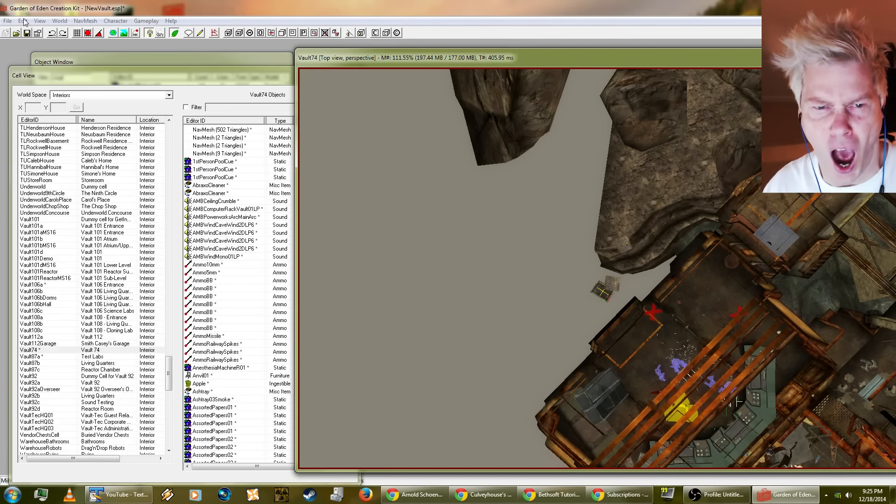
{"action": "middle_click_drag", "start_coordinate": [578, 268], "coordinate": [449, 159]}
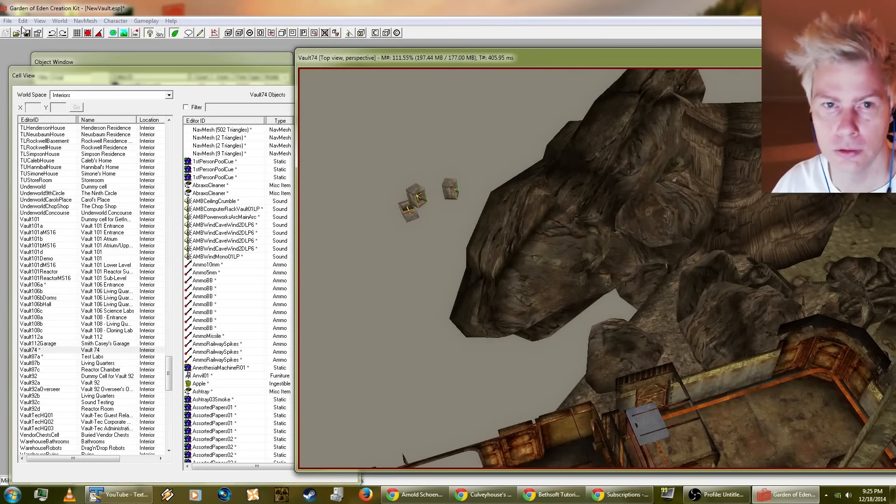
{"action": "left_click", "coordinate": [22, 20]}
{"action": "left_click", "coordinate": [27, 33]}
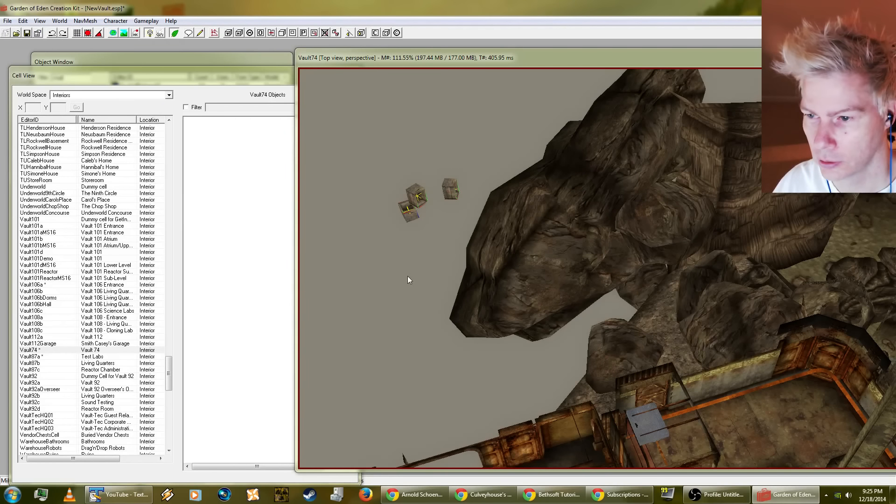
Step: Select the VRmWallExSmR01 wall piece on the cave side of the room and turn on grid and angle snapping
{"action": "middle_click_drag", "start_coordinate": [494, 384], "coordinate": [589, 265], "text": "shift"}
{"action": "left_click", "coordinate": [553, 374]}
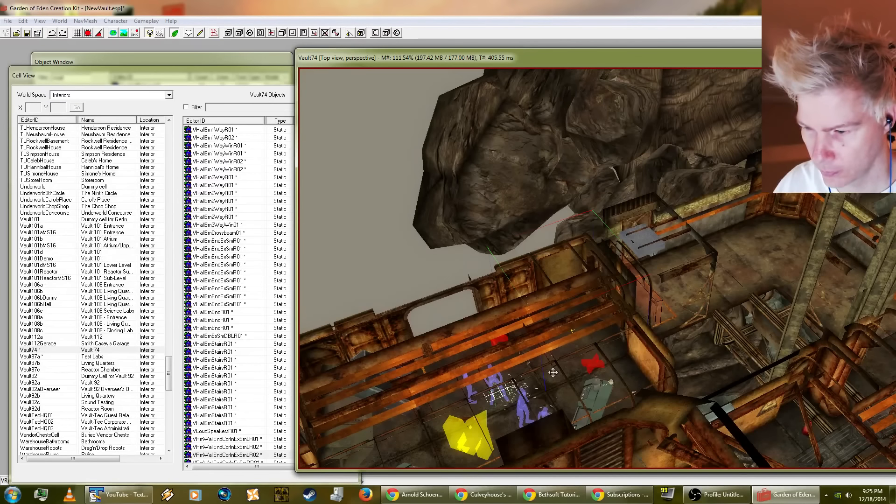
{"action": "middle_click_drag", "start_coordinate": [552, 373], "coordinate": [690, 337], "text": "shift"}
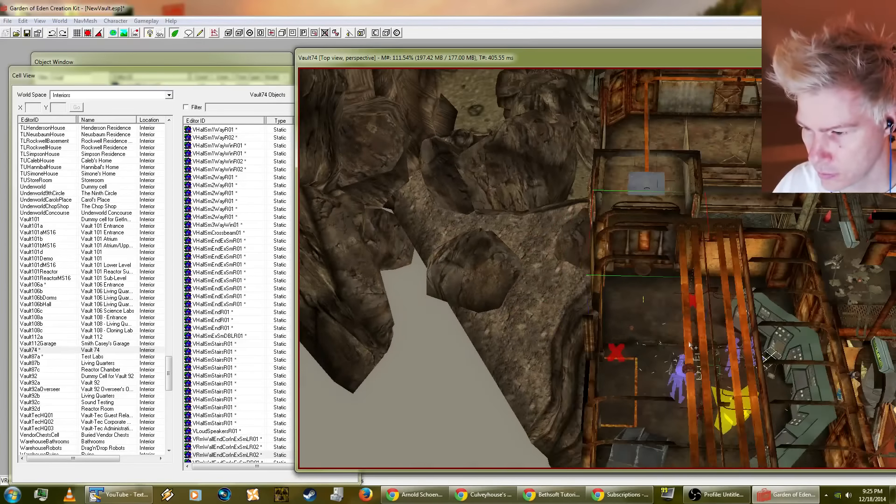
{"action": "left_click", "coordinate": [610, 374]}
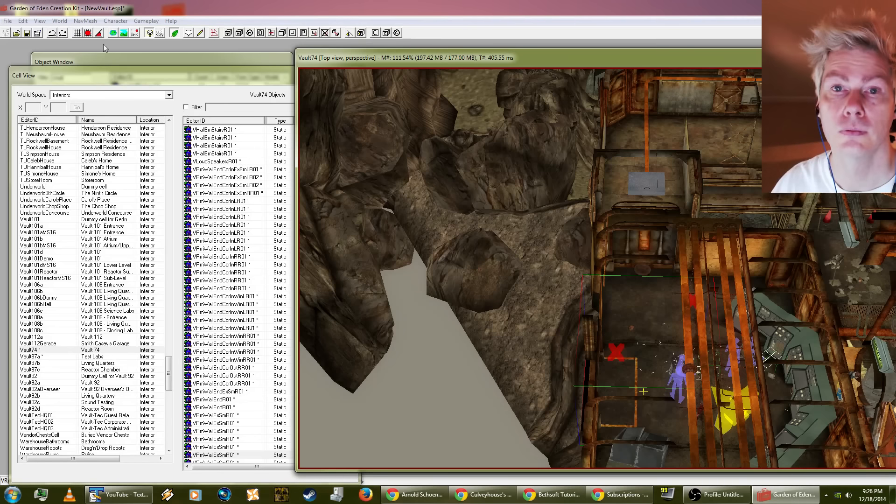
{"action": "left_click", "coordinate": [91, 29]}
{"action": "left_click", "coordinate": [98, 34]}
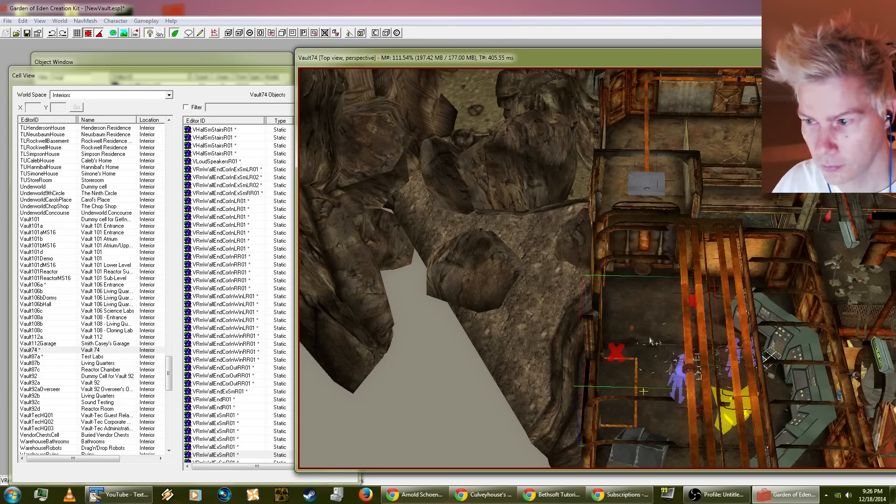
Step: Duplicate the VRmWallExSmR01 piece, move the copy outside the room on the cave side, and turn it to back onto the original
{"action": "key", "text": "ctrl+d"}
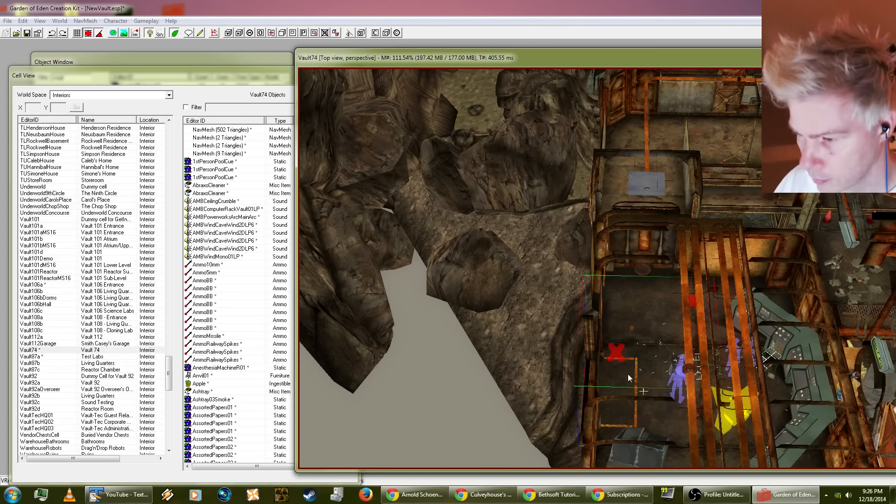
{"action": "left_click_drag", "start_coordinate": [628, 374], "coordinate": [555, 371]}
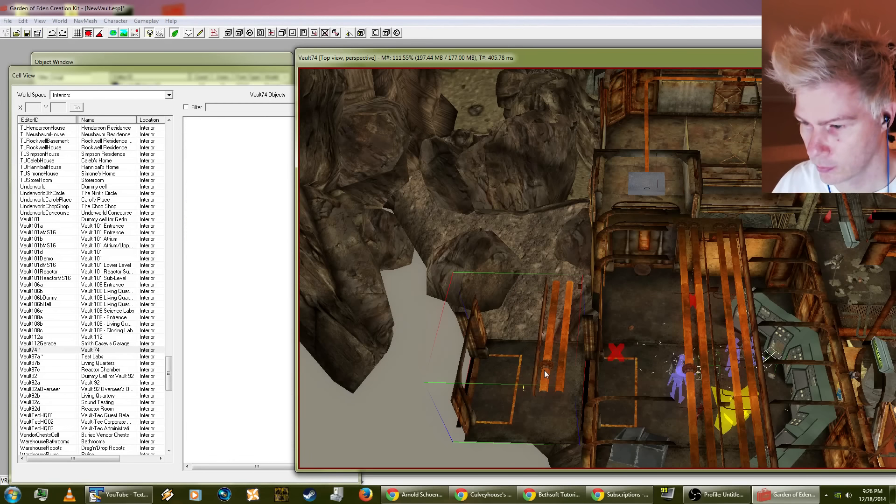
{"action": "right_click_drag", "start_coordinate": [494, 369], "coordinate": [588, 376]}
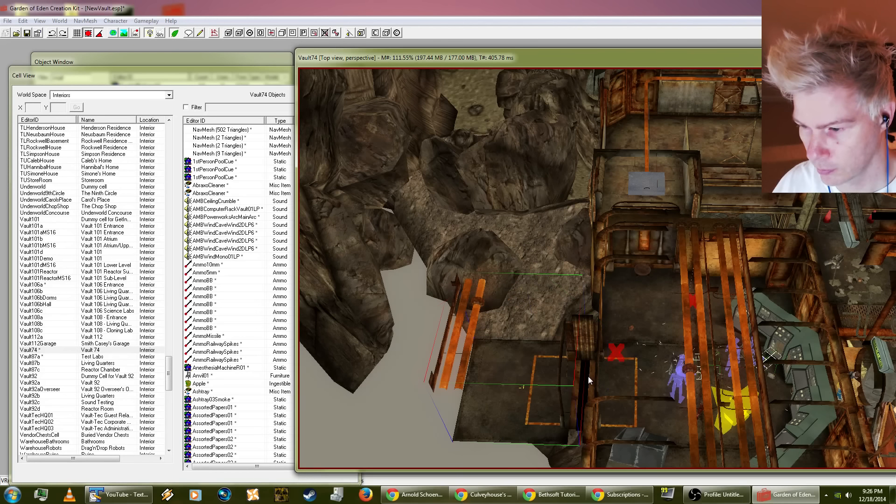
Step: Replace the selected duplicate wall piece with VHallR01 using search and replace limited to the selection
{"action": "middle_click_drag", "start_coordinate": [523, 374], "coordinate": [461, 317], "text": "shift"}
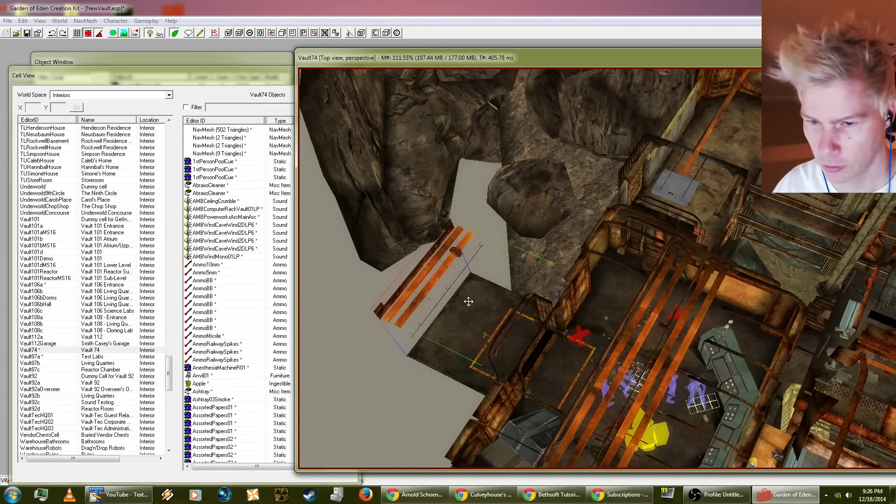
{"action": "key", "text": "ctrl+f"}
{"action": "left_click", "coordinate": [80, 65]}
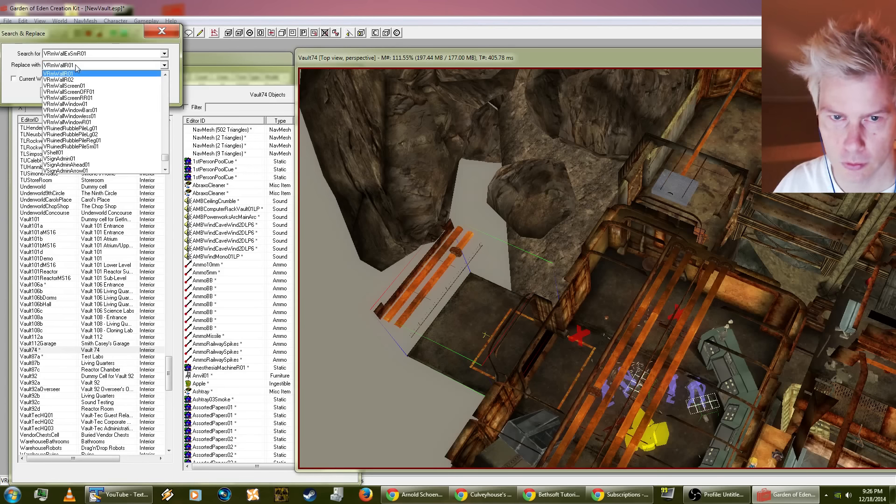
{"action": "left_click", "coordinate": [80, 64]}
{"action": "left_click", "coordinate": [80, 64]}
{"action": "left_click", "coordinate": [80, 64]}
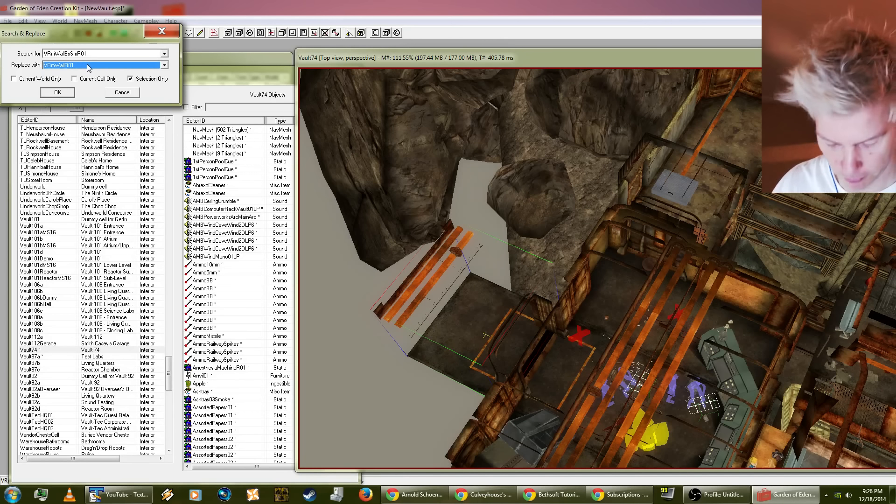
{"action": "type", "text": "vh"}
{"action": "left_click", "coordinate": [87, 64]}
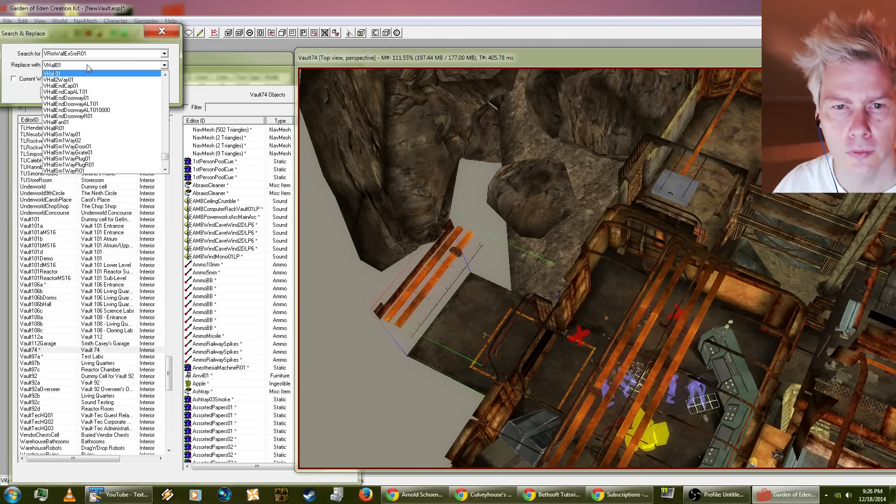
{"action": "scroll", "coordinate": [88, 94], "scroll_direction": "up", "scroll_amount": 1}
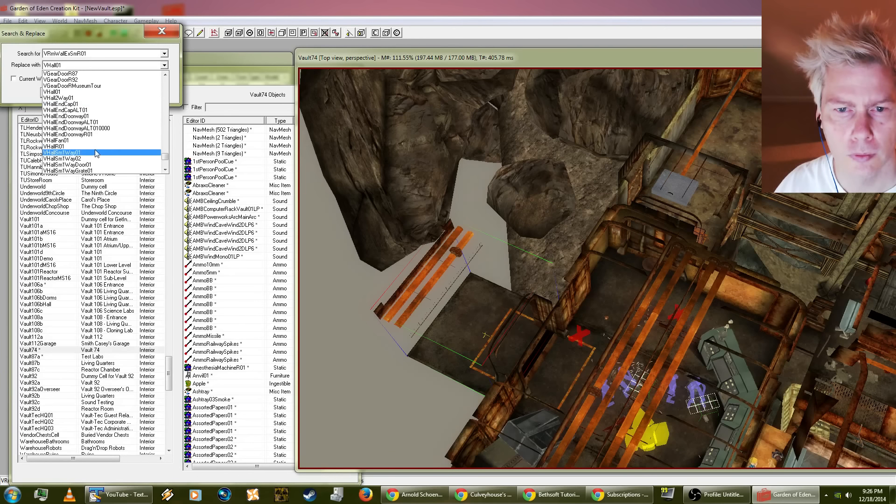
{"action": "left_click", "coordinate": [95, 148]}
{"action": "left_click", "coordinate": [67, 92]}
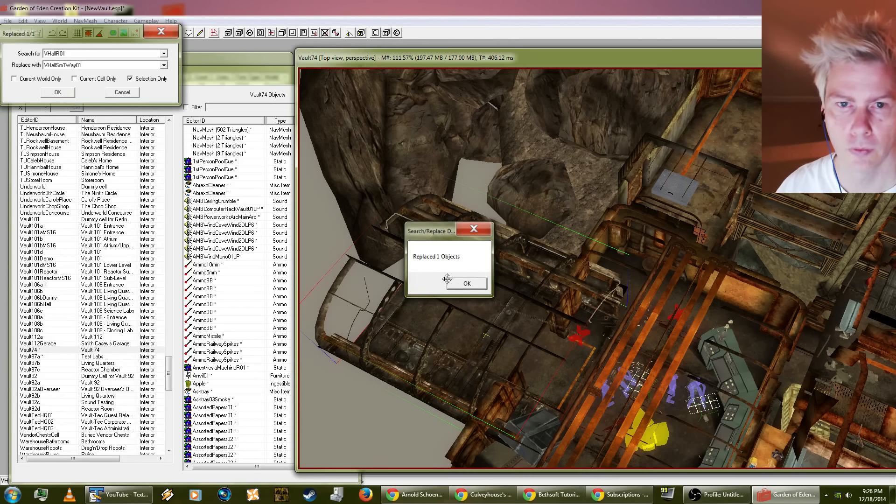
{"action": "left_click", "coordinate": [466, 283]}
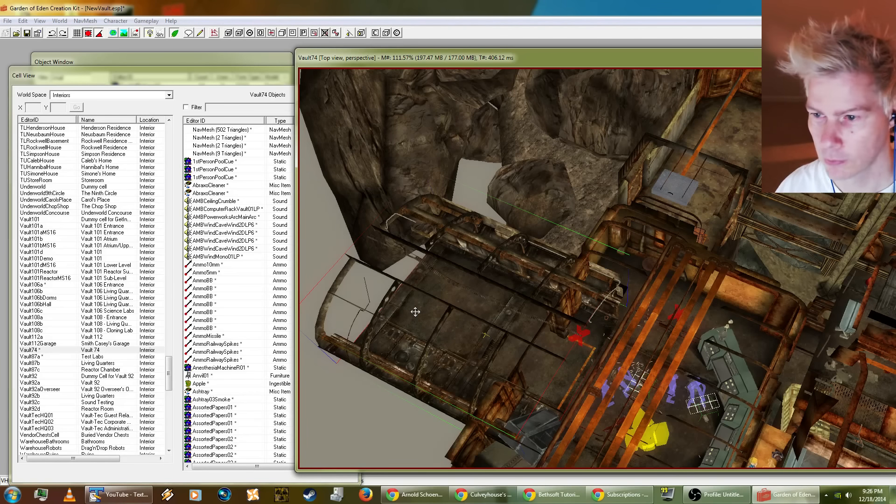
Step: Replace the selected VHallR01 hall piece outside the room with VHallSm1Way02
{"action": "key", "text": "ctrl+f"}
{"action": "left_click", "coordinate": [88, 66]}
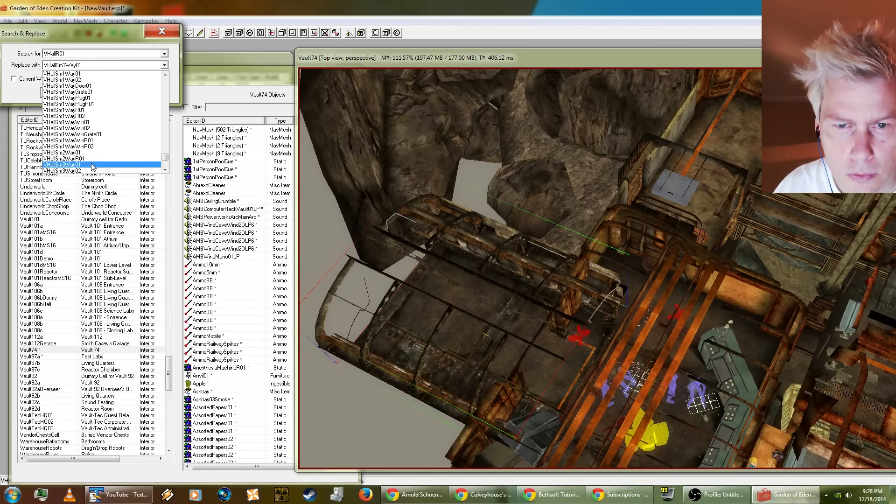
{"action": "scroll", "coordinate": [93, 166], "scroll_direction": "up", "scroll_amount": 3}
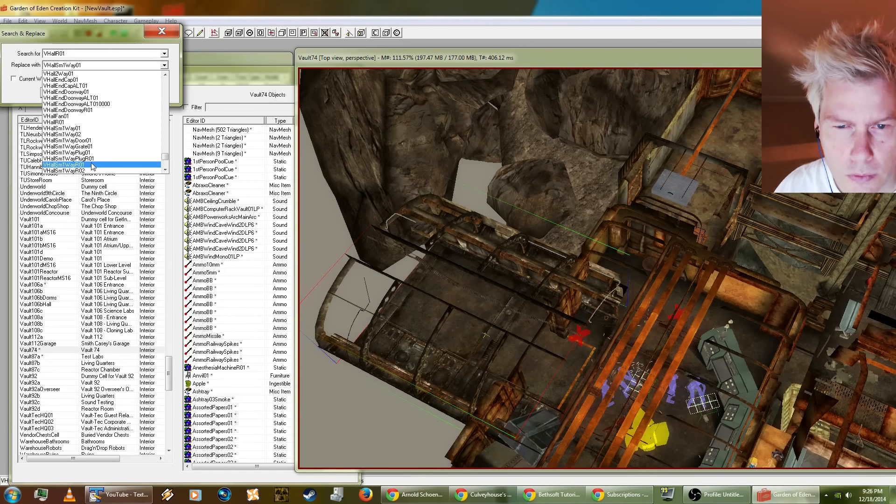
{"action": "left_click", "coordinate": [84, 134]}
{"action": "key", "text": "Return"}
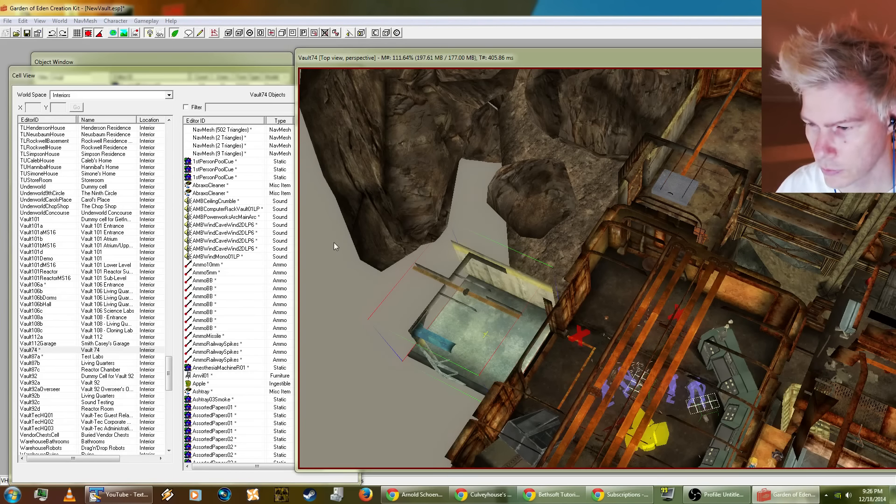
{"action": "key", "text": "ctrl+f"}
{"action": "left_click", "coordinate": [124, 96]}
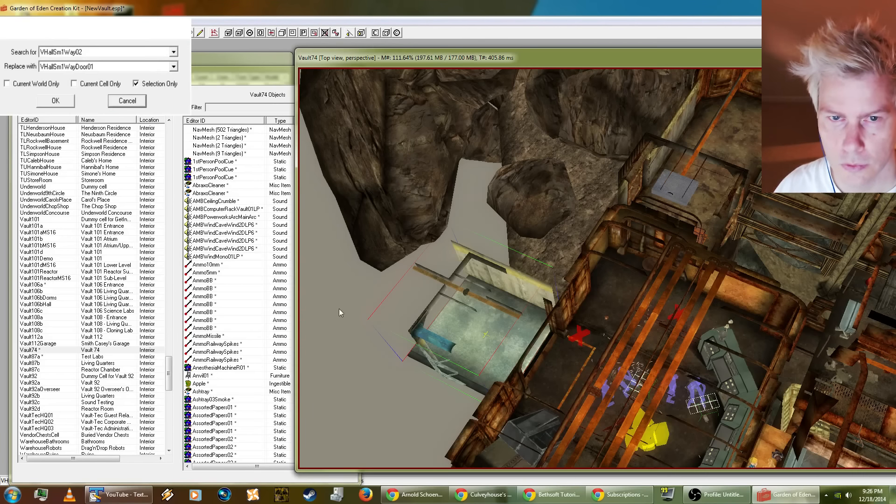
{"action": "middle_click_drag", "start_coordinate": [467, 345], "coordinate": [500, 362], "text": "shift"}
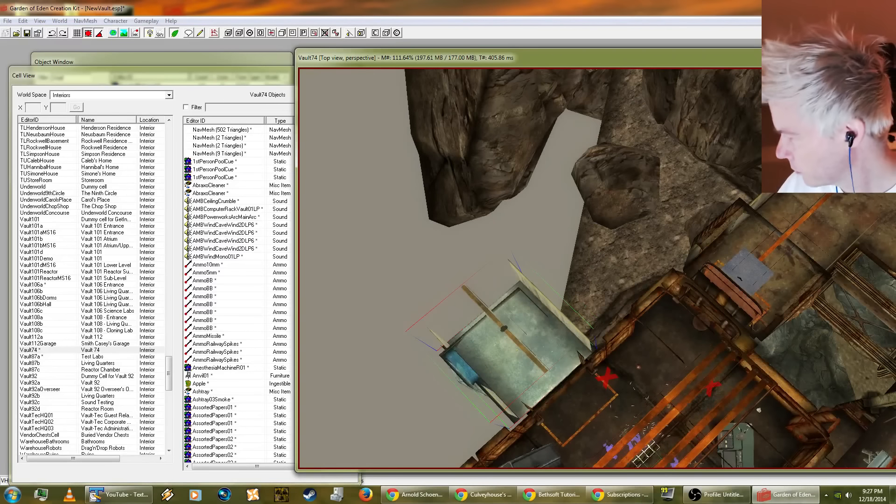
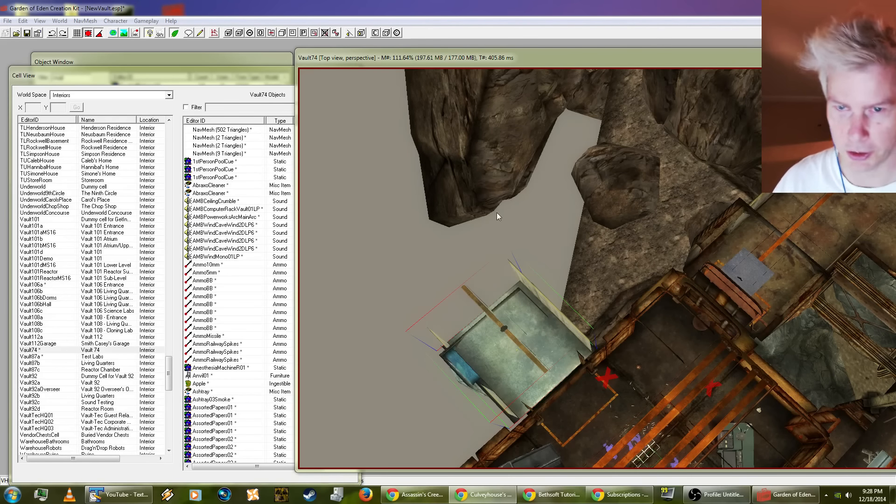
Step: Preview the VHallEndDoorway01 and VHallSm1Way01 hall pieces, rotating each model to examine its openings
{"action": "left_click_drag", "start_coordinate": [203, 74], "coordinate": [204, 55]}
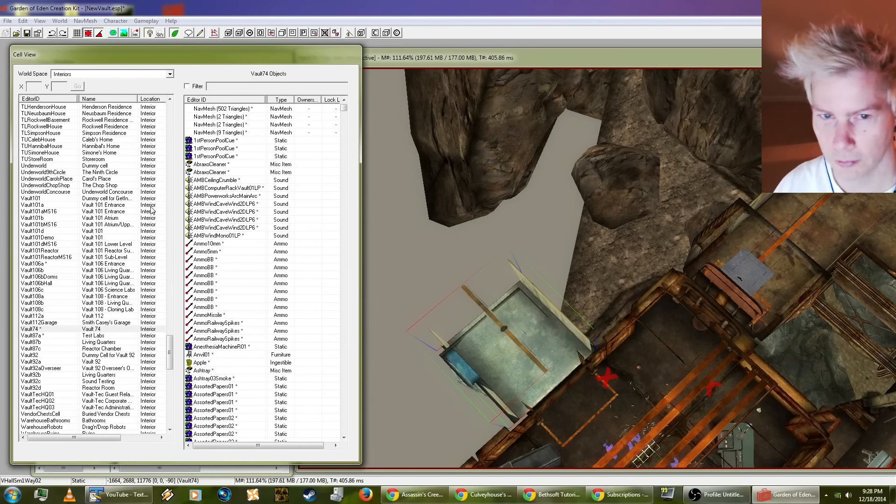
{"action": "mouse_move", "coordinate": [65, 53]}
{"action": "left_mouse_down"}
{"action": "mouse_move", "coordinate": [280, 127]}
{"action": "mouse_move", "coordinate": [211, 69]}
{"action": "mouse_move", "coordinate": [54, 63]}
{"action": "left_mouse_up"}
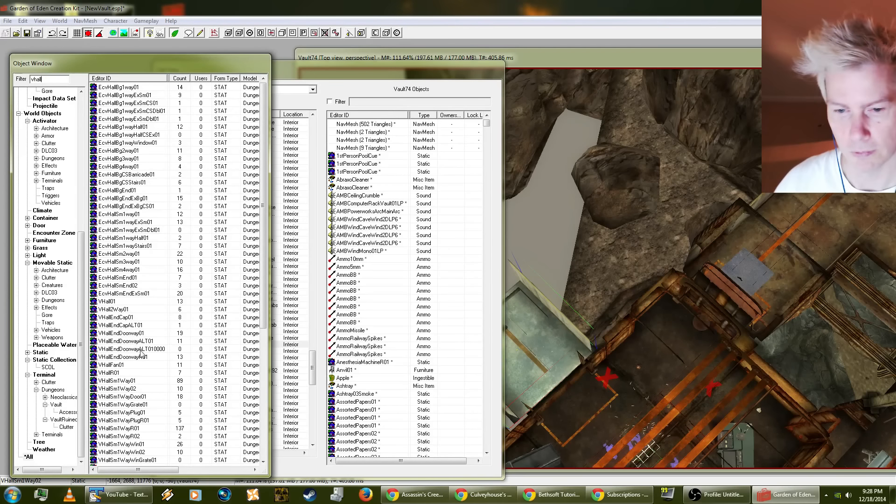
{"action": "left_click", "coordinate": [138, 333]}
{"action": "right_click", "coordinate": [138, 333]}
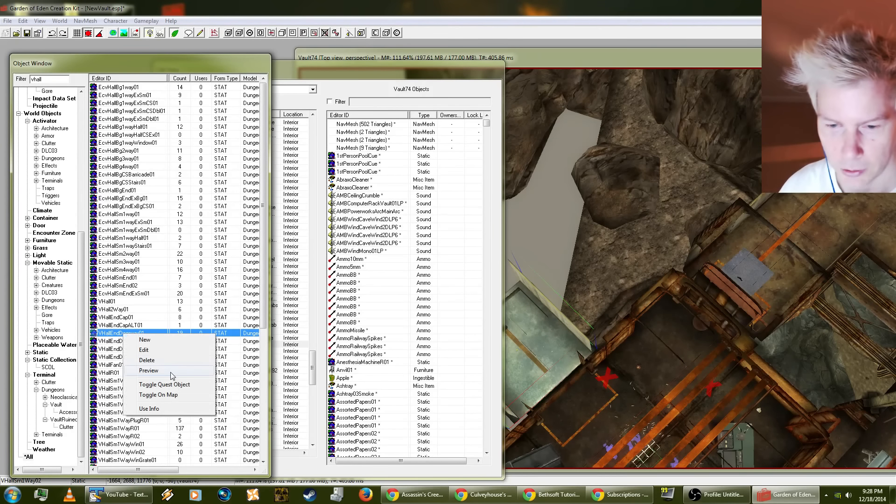
{"action": "left_click", "coordinate": [142, 368]}
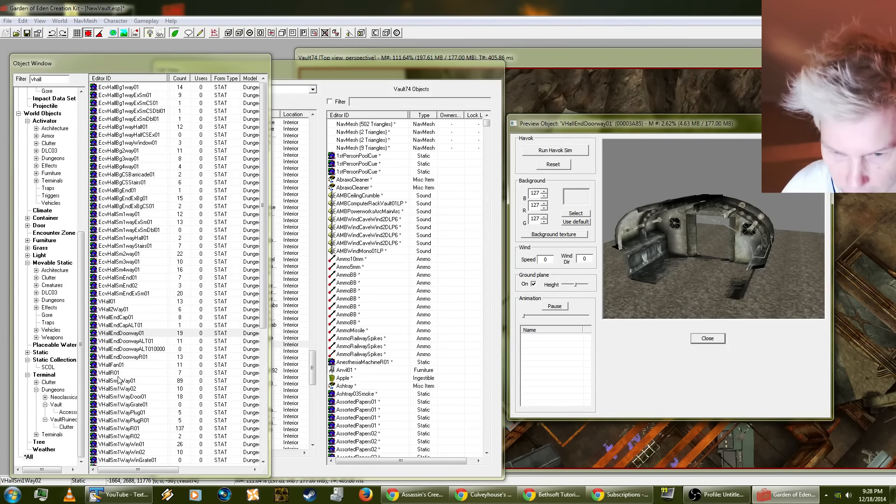
{"action": "left_click", "coordinate": [120, 389]}
{"action": "left_click_drag", "start_coordinate": [751, 241], "coordinate": [606, 254]}
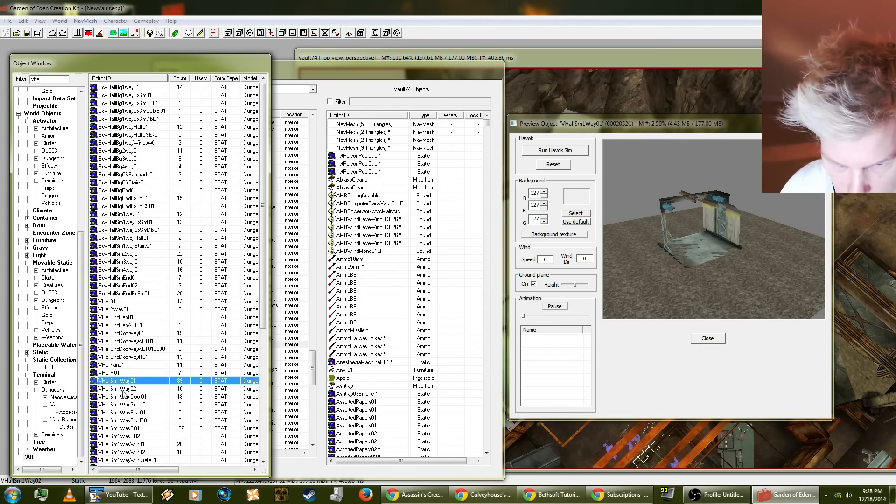
{"action": "left_click", "coordinate": [122, 381]}
{"action": "left_click_drag", "start_coordinate": [747, 247], "coordinate": [656, 243]}
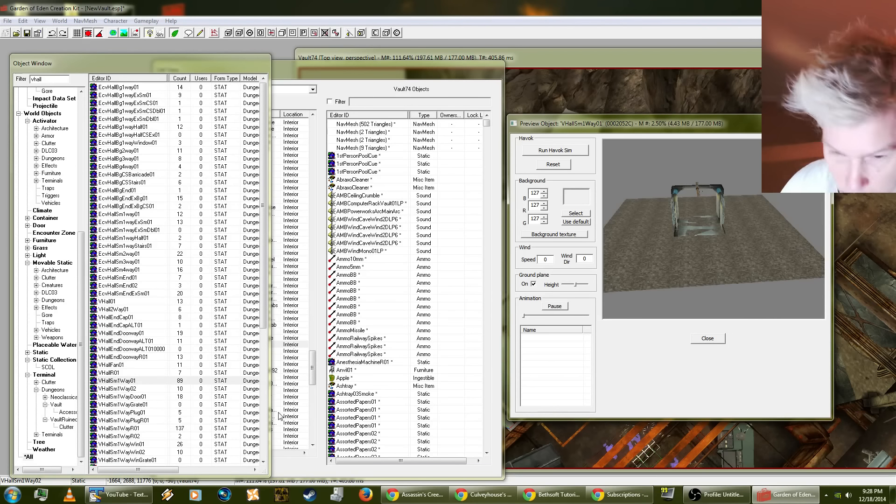
Step: Preview the VHallSm1WayGrate01, VHallSmEndExSm01 and VHallSmEndExSmR01 hall pieces to compare their walls and exits
{"action": "left_click", "coordinate": [123, 404]}
{"action": "scroll", "coordinate": [150, 396], "scroll_direction": "down", "scroll_amount": 8}
{"action": "scroll", "coordinate": [147, 396], "scroll_direction": "down", "scroll_amount": 1}
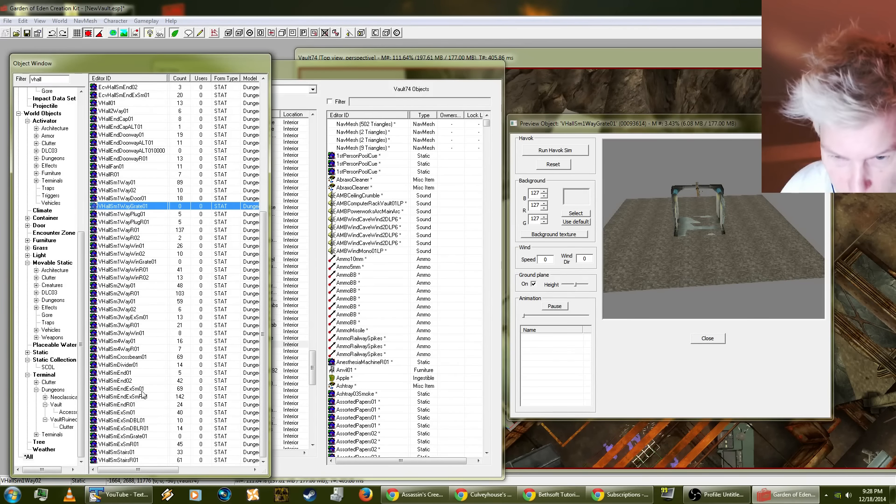
{"action": "left_click", "coordinate": [131, 389]}
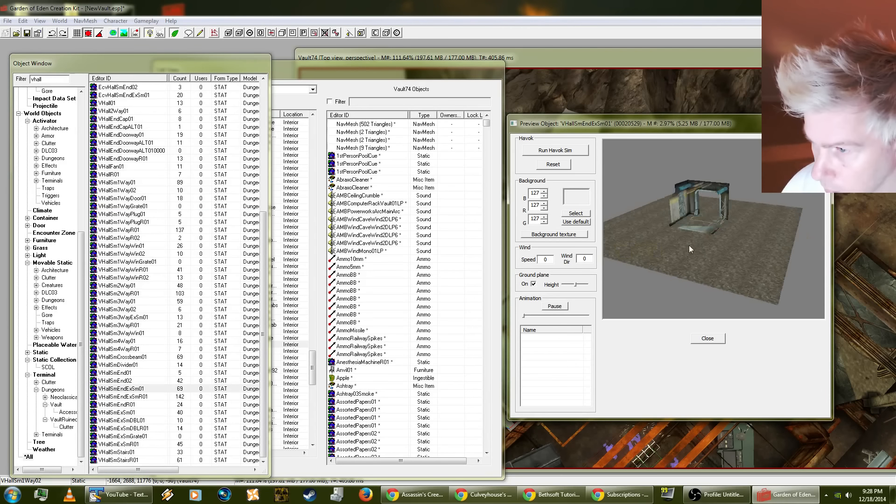
{"action": "left_click", "coordinate": [136, 397]}
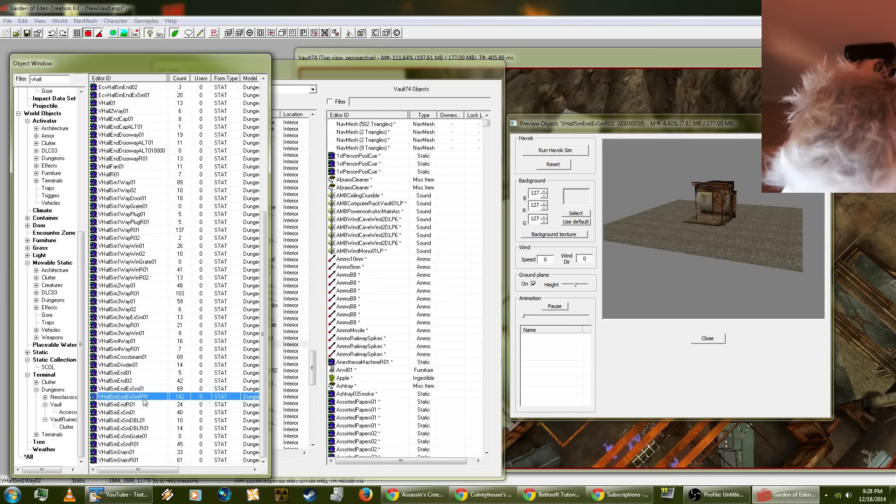
{"action": "left_click_drag", "start_coordinate": [747, 220], "coordinate": [681, 271]}
{"action": "left_click", "coordinate": [708, 339]}
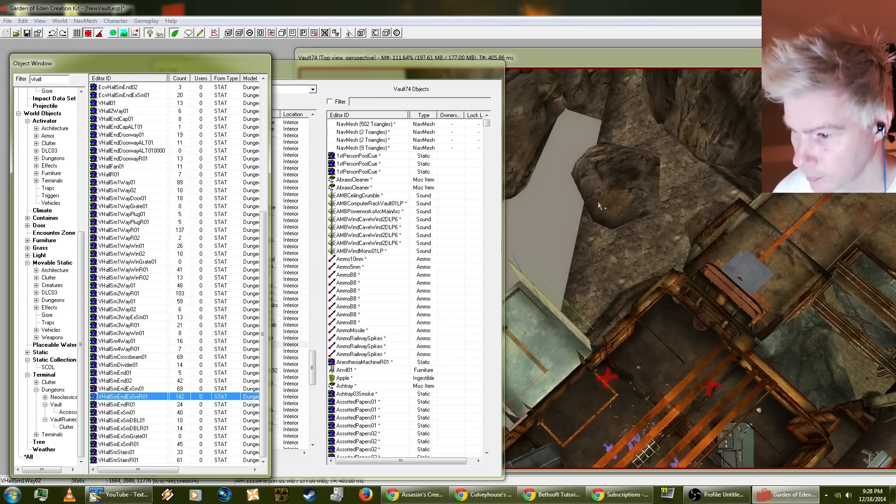
Step: Replace the selected VHallSm1Way02 with VHallSmEndExSmR01 in the selection only, and turn the piece around so its doorway faces the room
{"action": "left_click", "coordinate": [549, 61]}
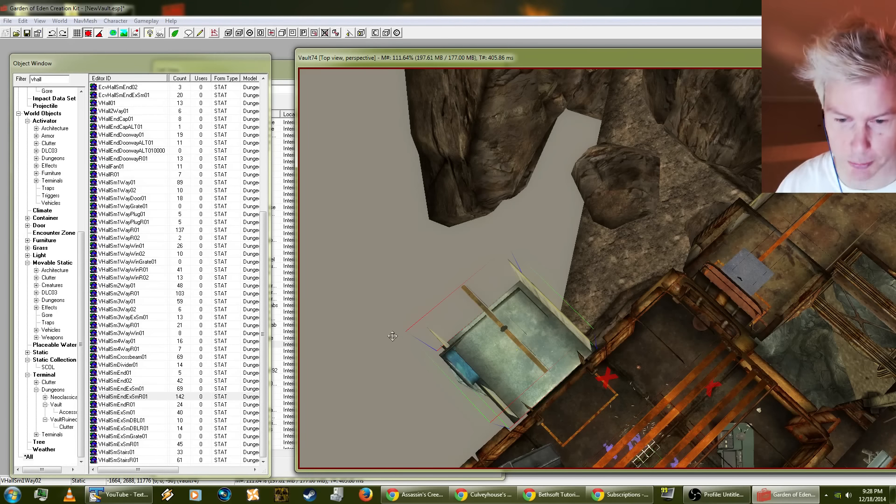
{"action": "key", "text": "ctrl+f"}
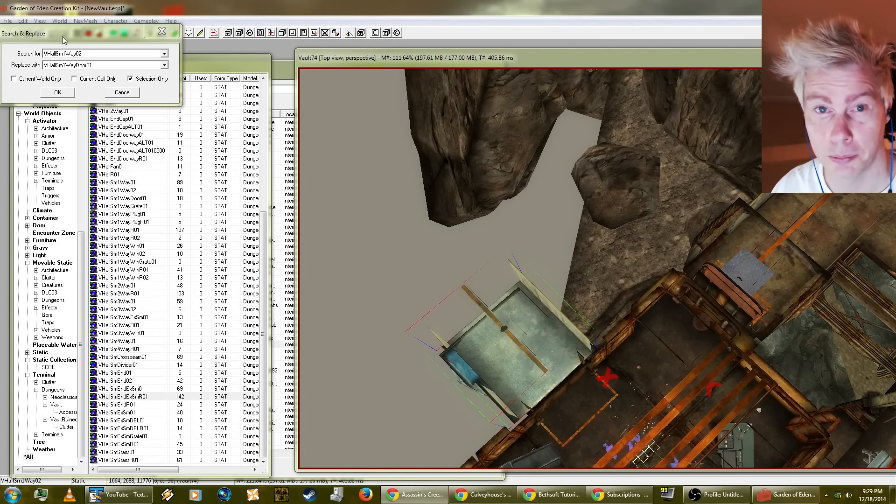
{"action": "left_click_drag", "start_coordinate": [62, 37], "coordinate": [111, 163]}
{"action": "left_click", "coordinate": [127, 193]}
{"action": "left_click", "coordinate": [131, 193]}
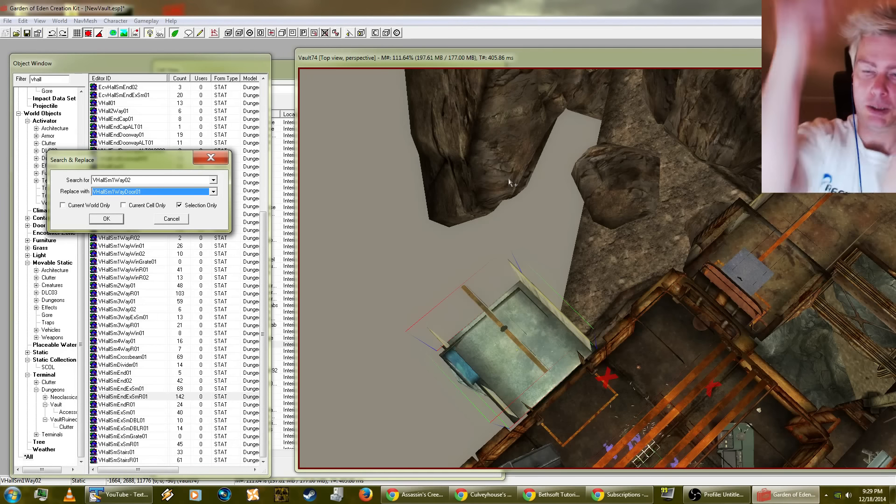
{"action": "left_click", "coordinate": [123, 190]}
{"action": "left_click", "coordinate": [123, 191]}
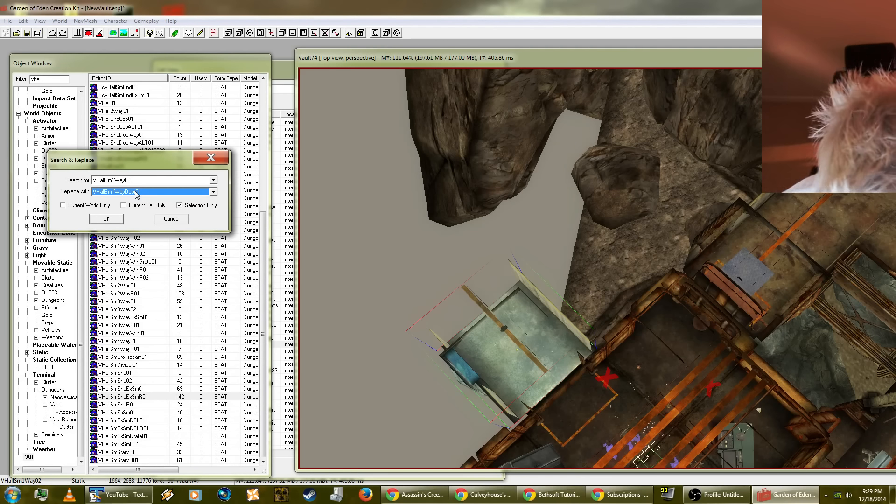
{"action": "type", "text": "vh"}
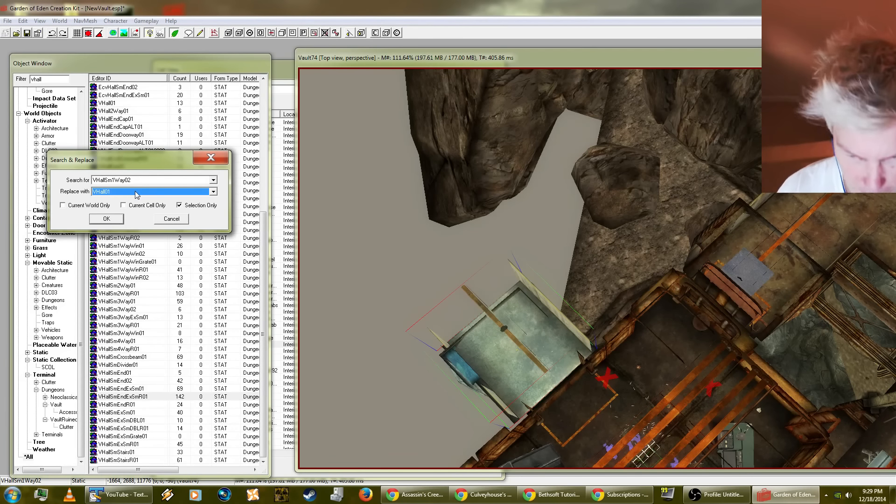
{"action": "type", "text": "s"}
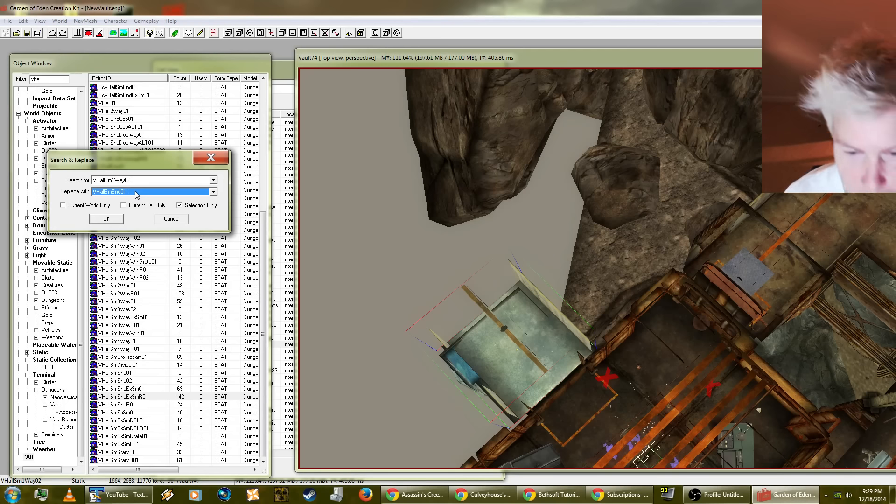
{"action": "type", "text": "exsmr"}
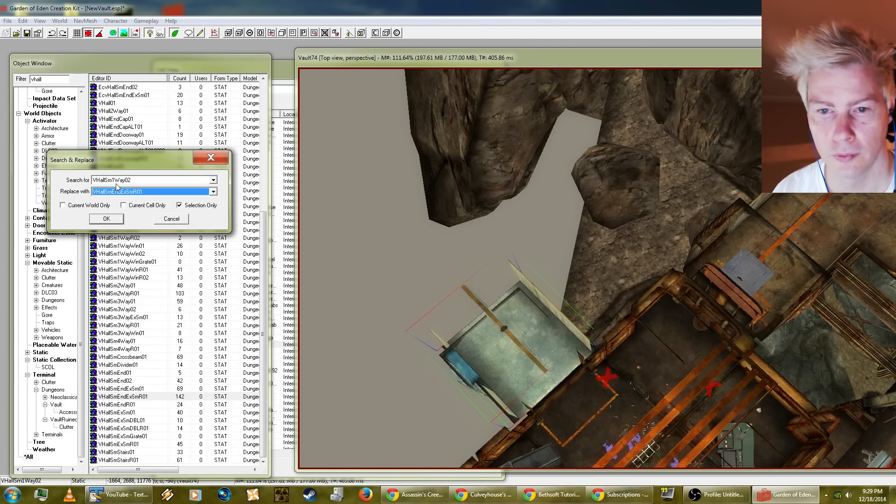
{"action": "left_click", "coordinate": [118, 221]}
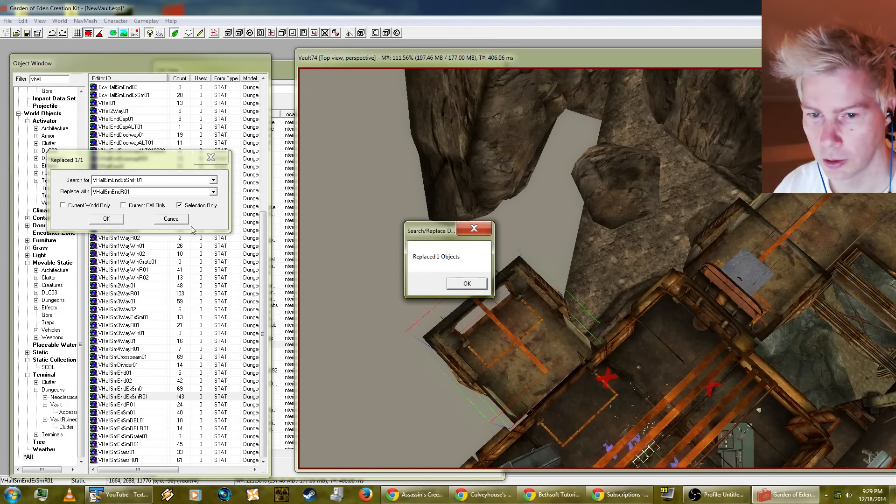
{"action": "left_click", "coordinate": [467, 283]}
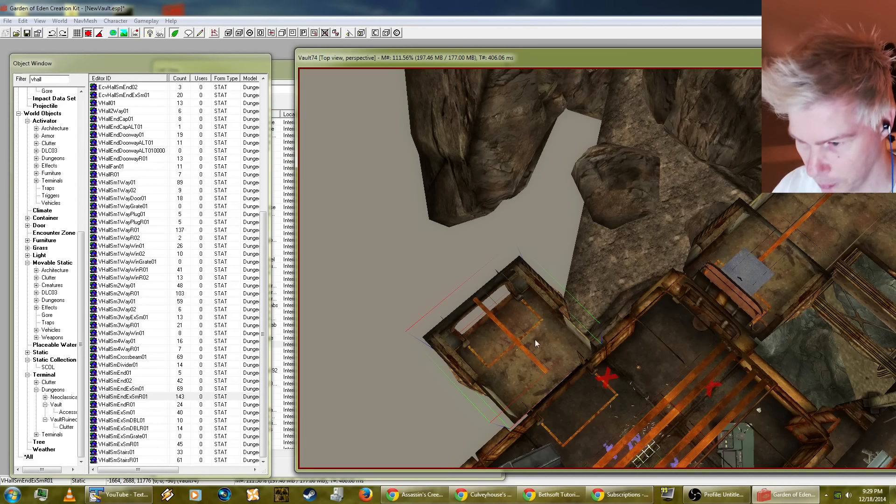
{"action": "left_click_drag", "start_coordinate": [536, 343], "coordinate": [586, 342]}
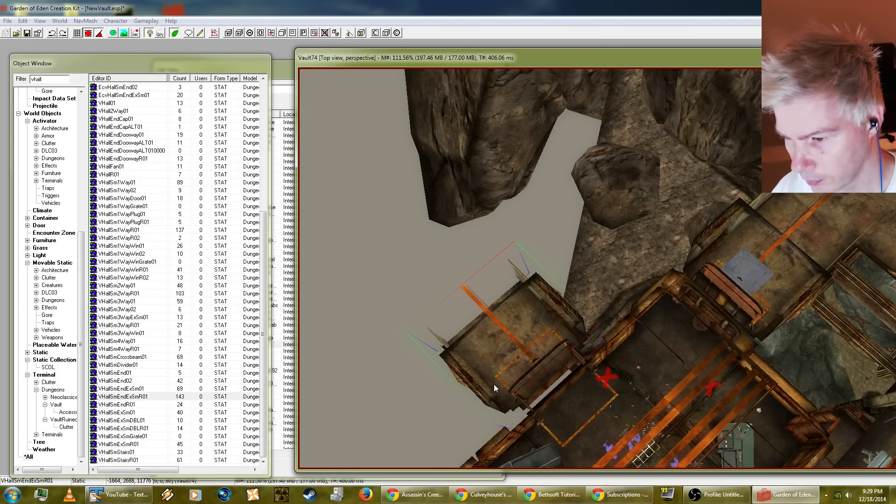
Step: Duplicate the VDoorSlidingRR001 sliding door and fit the copy into the doorway between the room and the new hall piece
{"action": "left_click", "coordinate": [591, 393]}
{"action": "middle_click_drag", "start_coordinate": [568, 401], "coordinate": [555, 345], "text": "shift"}
{"action": "scroll", "coordinate": [575, 352], "scroll_direction": "down", "scroll_amount": 3}
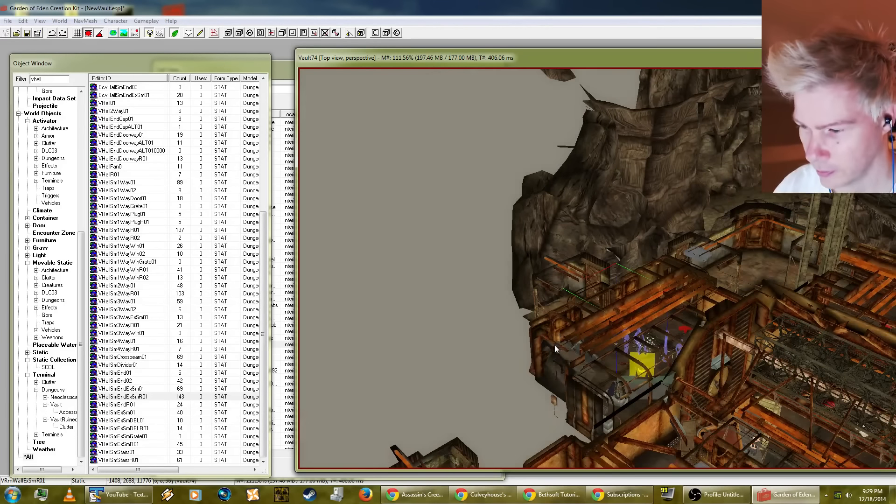
{"action": "left_click", "coordinate": [574, 404]}
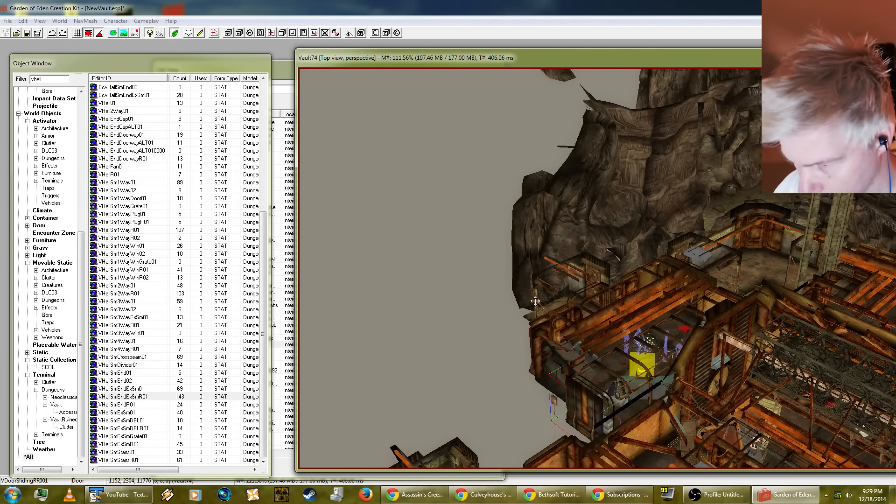
{"action": "left_click_drag", "start_coordinate": [535, 301], "coordinate": [529, 266]}
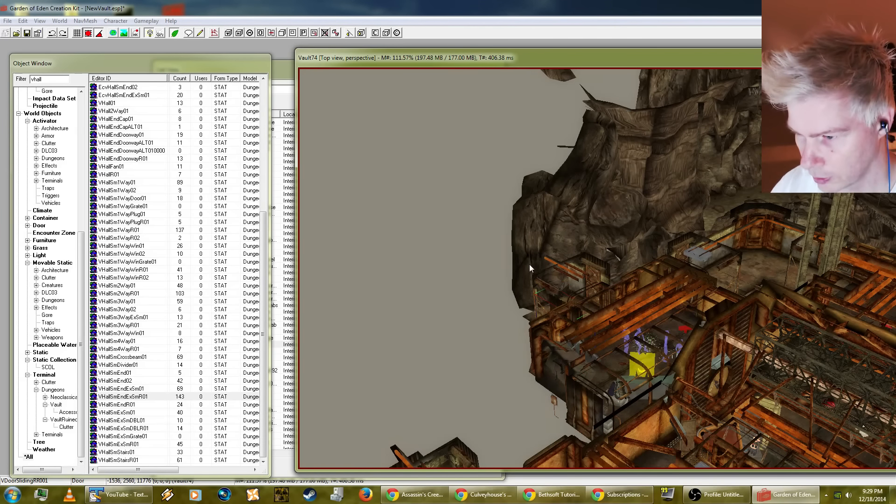
{"action": "scroll", "coordinate": [568, 264], "scroll_direction": "up", "scroll_amount": 3}
{"action": "middle_click_drag", "start_coordinate": [567, 281], "coordinate": [477, 396], "text": "shift"}
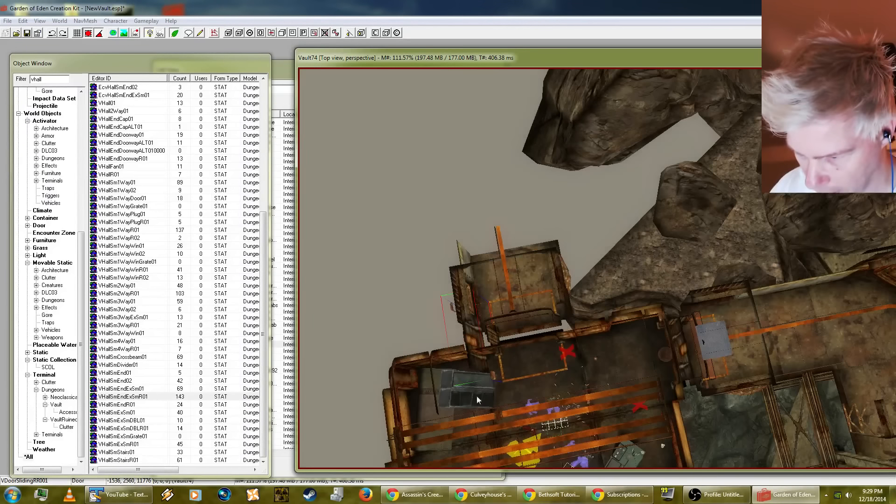
{"action": "right_click_drag", "start_coordinate": [473, 345], "coordinate": [498, 340]}
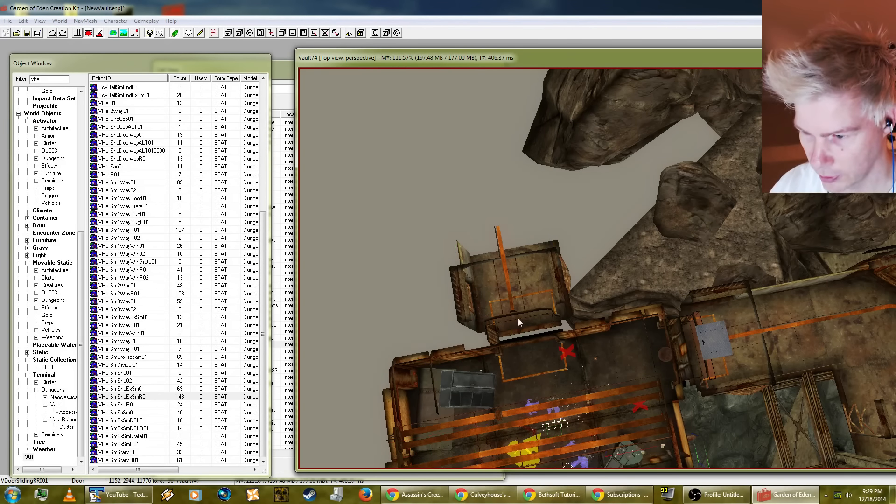
{"action": "left_click_drag", "start_coordinate": [462, 275], "coordinate": [473, 274]}
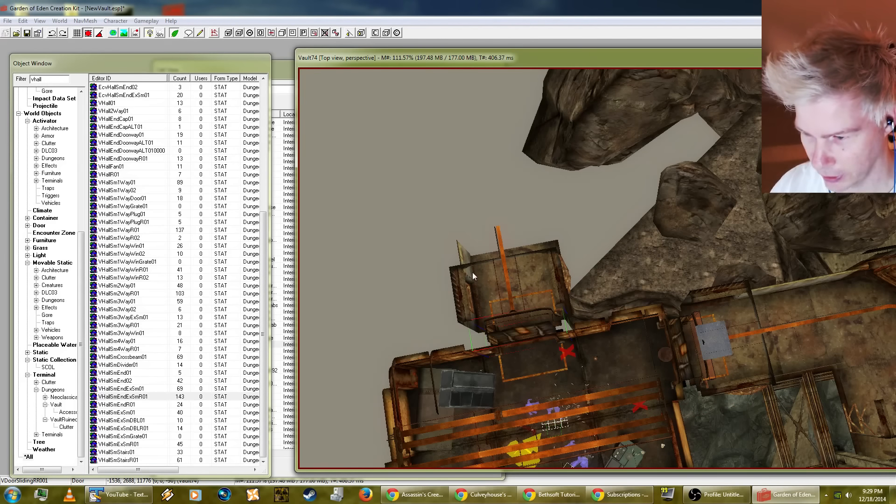
{"action": "left_click", "coordinate": [16, 21]}
{"action": "left_click", "coordinate": [19, 40]}
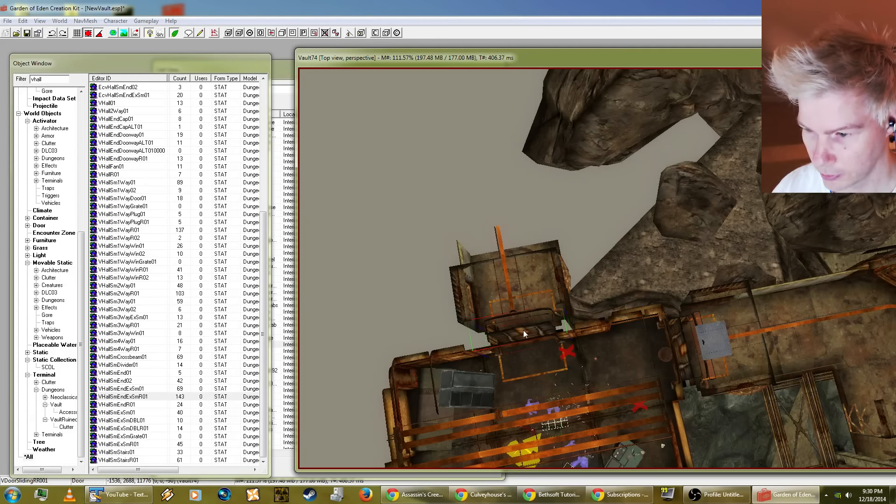
Step: Select the new hall piece outside the room, and preview VHallSmDivider01 and VHallSmEndExSmR01 for comparison
{"action": "middle_click_drag", "start_coordinate": [523, 330], "coordinate": [539, 379], "text": "shift"}
{"action": "scroll", "coordinate": [502, 337], "scroll_direction": "up", "scroll_amount": 4}
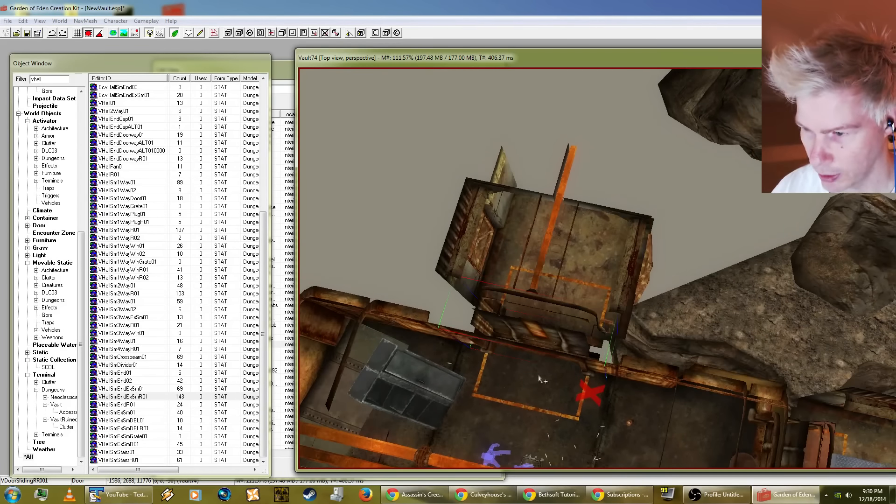
{"action": "left_click", "coordinate": [589, 261]}
{"action": "middle_click_drag", "start_coordinate": [590, 260], "coordinate": [613, 267], "text": "shift"}
{"action": "left_click", "coordinate": [160, 388]}
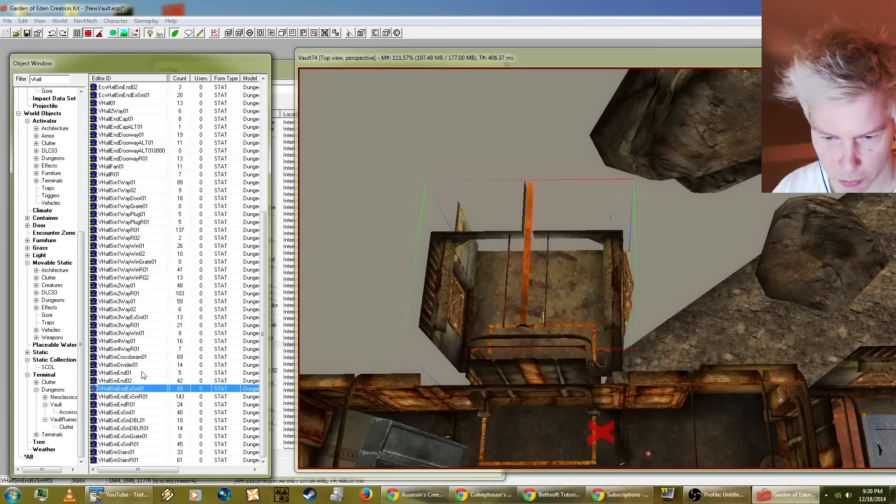
{"action": "left_click", "coordinate": [126, 373]}
{"action": "left_click", "coordinate": [125, 363]}
{"action": "right_click", "coordinate": [125, 363]}
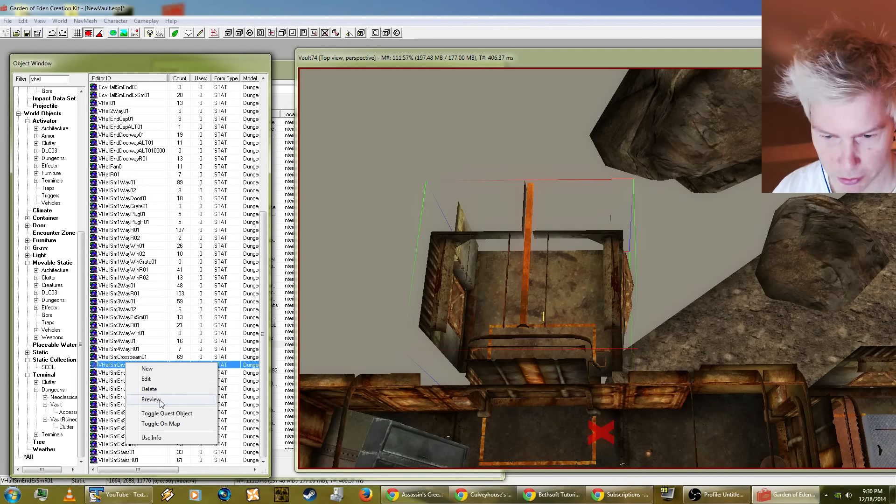
{"action": "left_click", "coordinate": [189, 398]}
{"action": "left_click", "coordinate": [119, 397]}
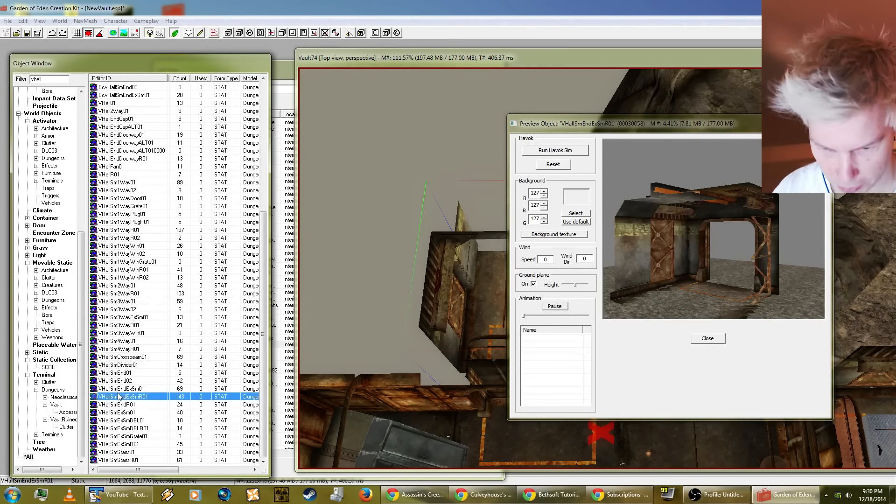
{"action": "left_click_drag", "start_coordinate": [747, 265], "coordinate": [685, 274]}
Step: Preview VHallSmExSmDBL01, VHallSmExSmDBLR01, VHallSmExSmR01, the two VHallSmStairs pieces and VHallSmEndExSmR01 to compare their openings
{"action": "left_click", "coordinate": [132, 420]}
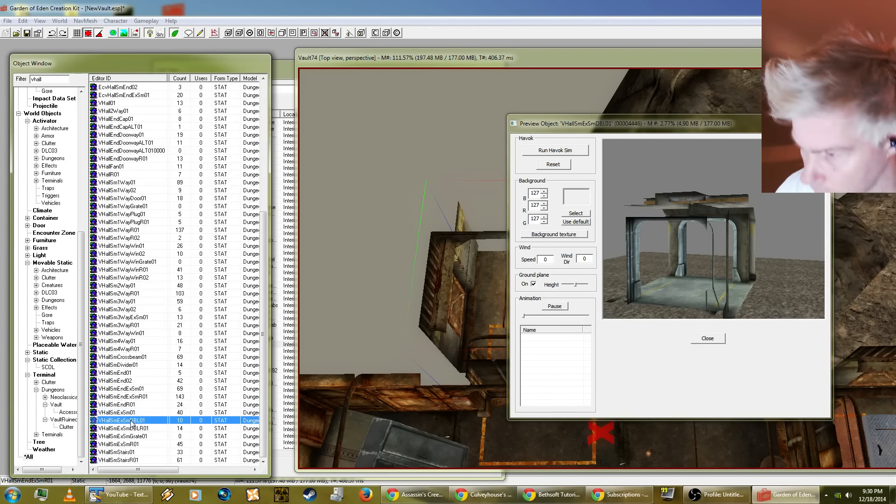
{"action": "left_click", "coordinate": [131, 428]}
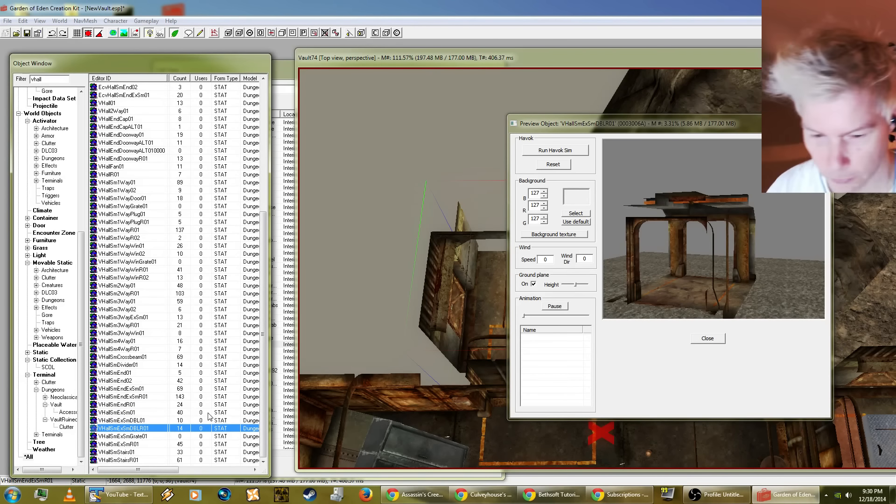
{"action": "left_click", "coordinate": [134, 444]}
{"action": "left_click", "coordinate": [743, 252]}
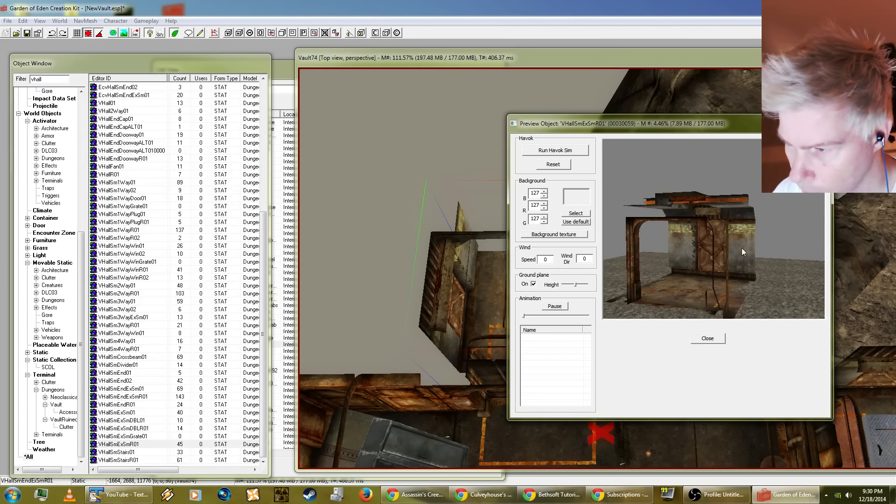
{"action": "left_click", "coordinate": [123, 460]}
{"action": "left_click", "coordinate": [125, 452]}
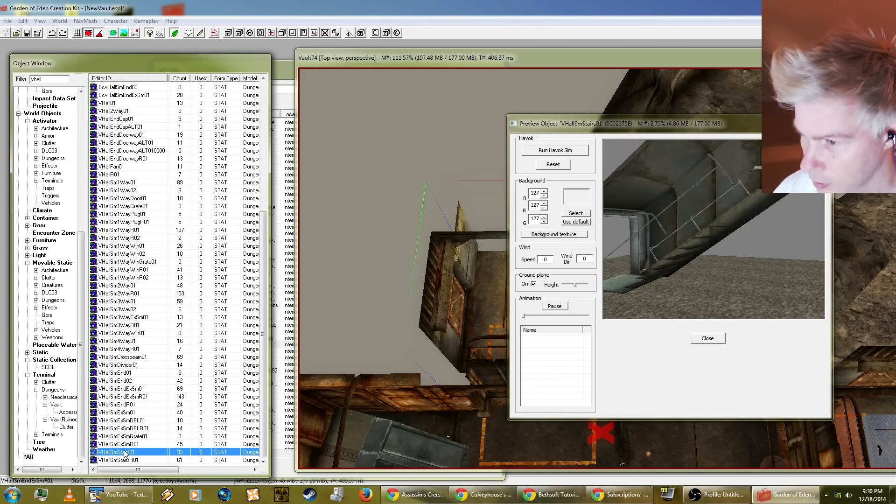
{"action": "left_click", "coordinate": [117, 460]}
{"action": "left_click", "coordinate": [127, 396]}
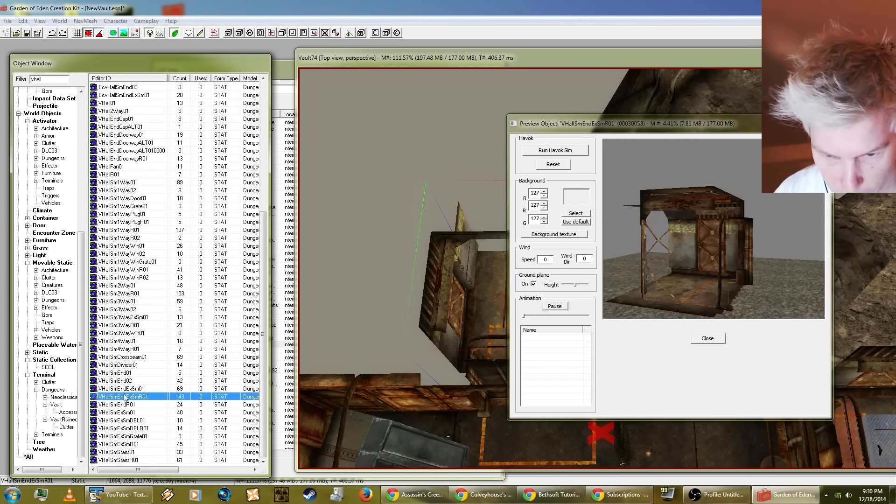
Step: Preview the VHallSmEnd01, VHallSmEnd02, VHallSmEndR01 and VHallSmExSm01 pieces, and examine VHallSmEnd02 from another angle
{"action": "left_click", "coordinate": [127, 380]}
{"action": "left_click", "coordinate": [128, 372]}
{"action": "left_click", "coordinate": [130, 380]}
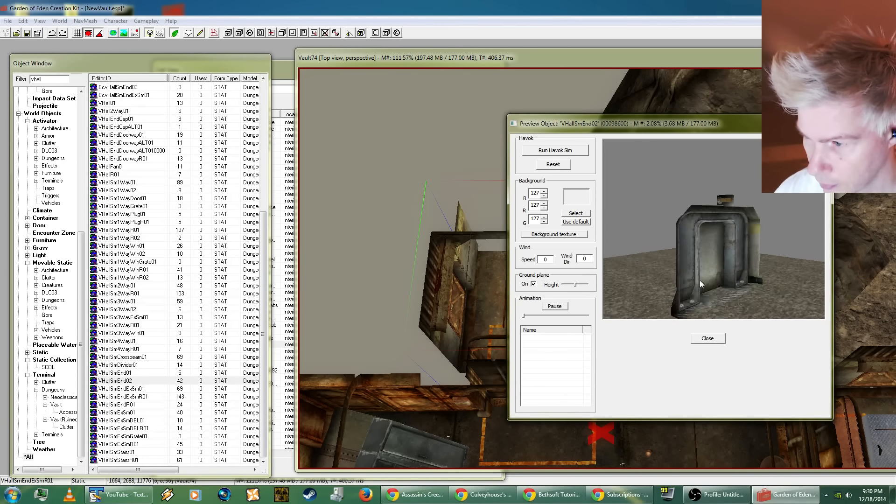
{"action": "left_click", "coordinate": [127, 405]}
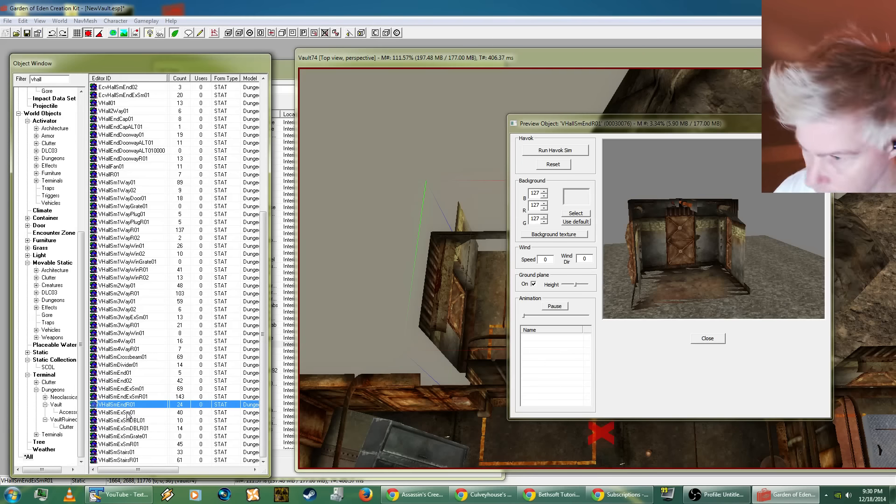
{"action": "left_click", "coordinate": [127, 413]}
{"action": "left_click", "coordinate": [127, 407]}
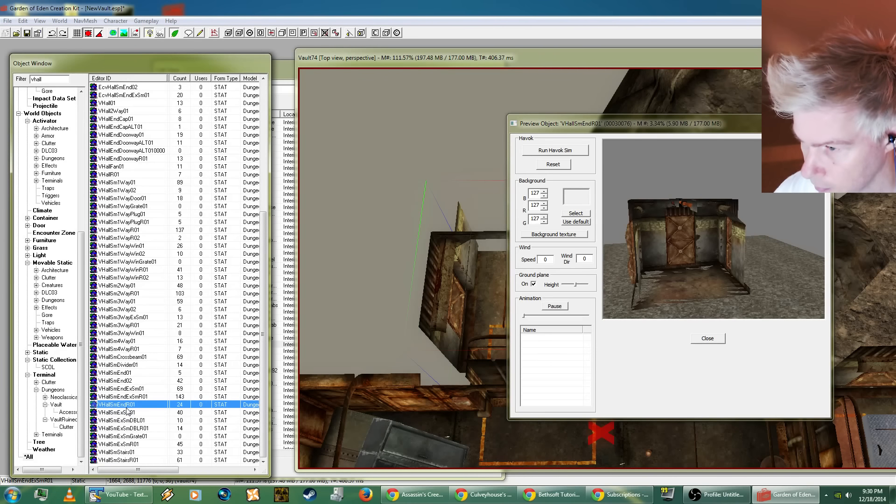
{"action": "left_click", "coordinate": [125, 380]}
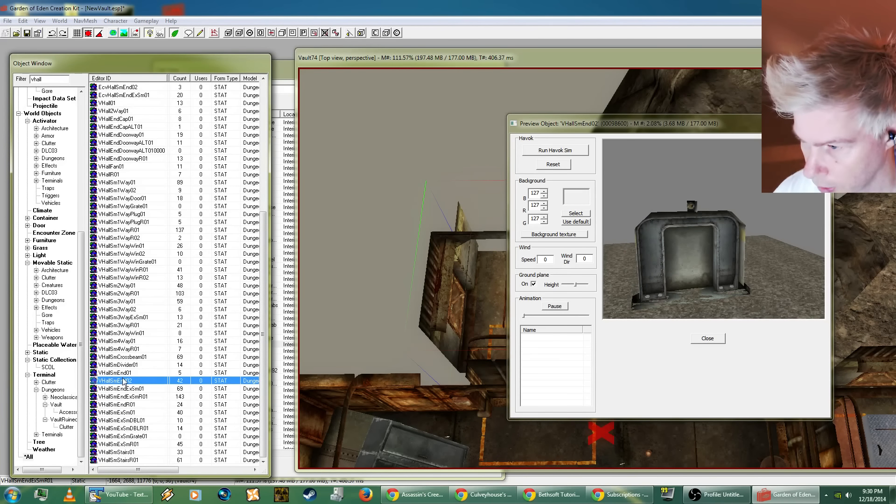
{"action": "left_click_drag", "start_coordinate": [663, 298], "coordinate": [776, 310]}
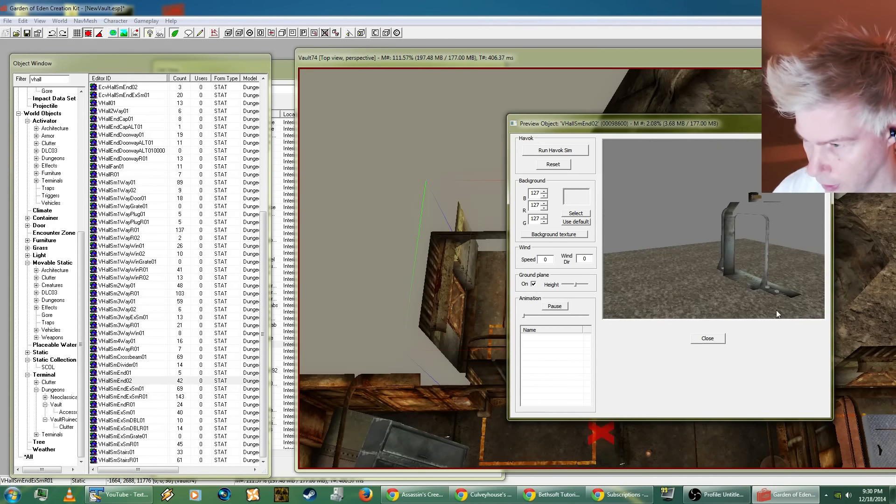
Step: Compare VHallSmEndR01 with VHallSmEnd02 once more from the front, and close the object preview
{"action": "left_click", "coordinate": [126, 382]}
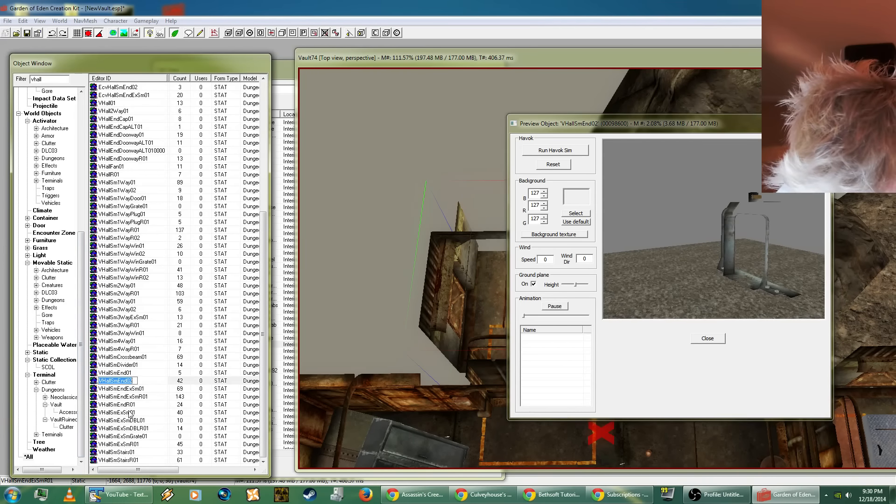
{"action": "left_click", "coordinate": [131, 405]}
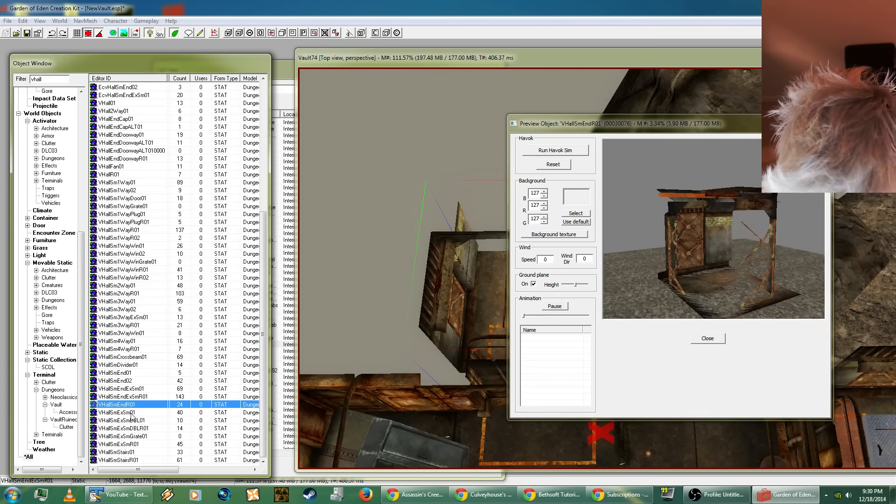
{"action": "left_click", "coordinate": [132, 413]}
{"action": "left_click", "coordinate": [132, 405]}
{"action": "left_click", "coordinate": [120, 381]}
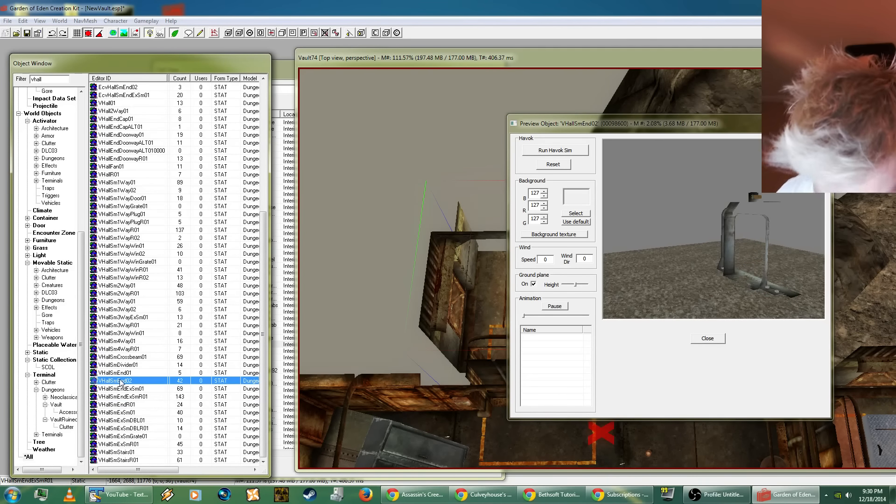
{"action": "mouse_move", "coordinate": [681, 280]}
{"action": "left_mouse_down"}
{"action": "mouse_move", "coordinate": [645, 259]}
{"action": "mouse_move", "coordinate": [624, 307]}
{"action": "mouse_move", "coordinate": [631, 361]}
{"action": "mouse_move", "coordinate": [667, 278]}
{"action": "left_mouse_up"}
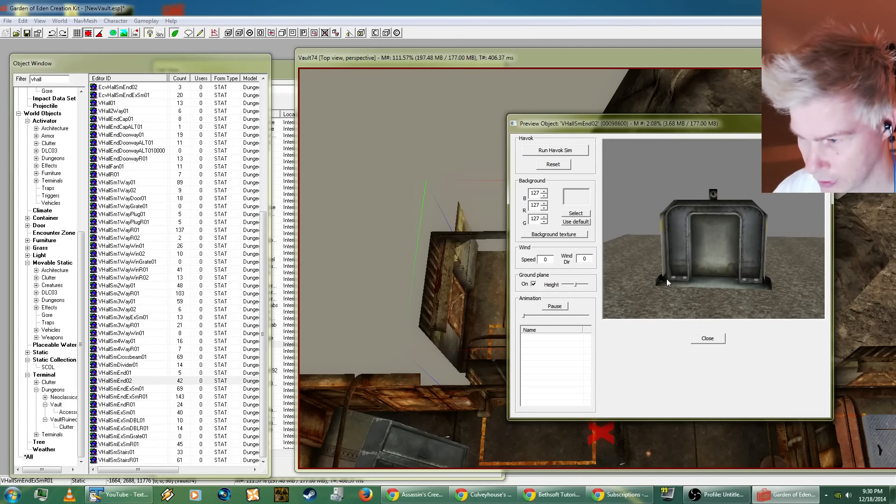
{"action": "left_click", "coordinate": [703, 344]}
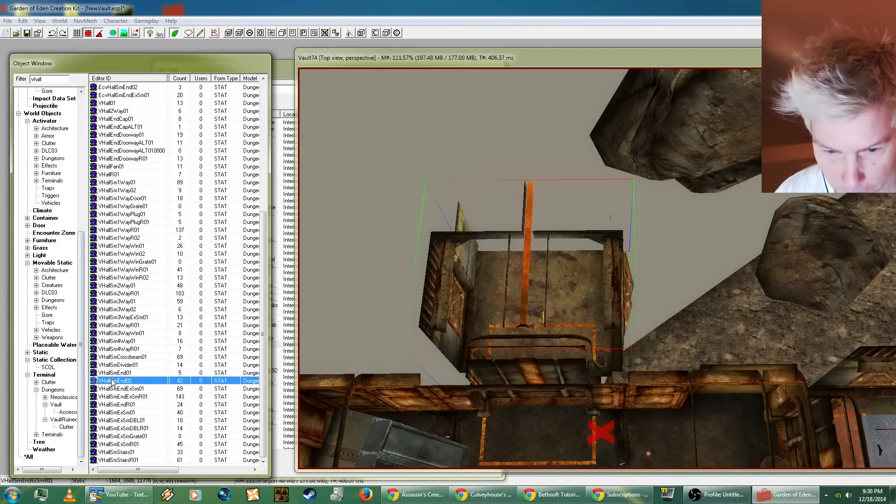
Step: Place a VHallSmEnd02 piece in the cell and fit it against the open far end of the new small hall piece
{"action": "left_click_drag", "start_coordinate": [111, 379], "coordinate": [534, 162]}
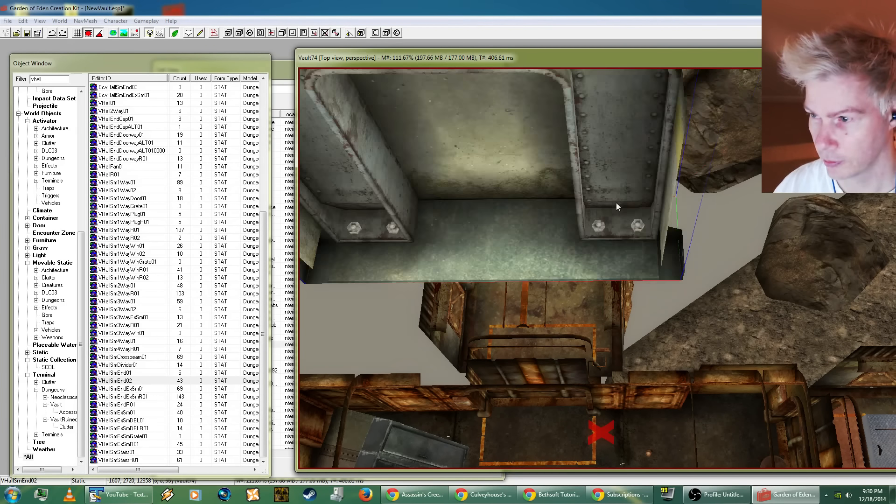
{"action": "right_click_drag", "start_coordinate": [603, 208], "coordinate": [615, 208]}
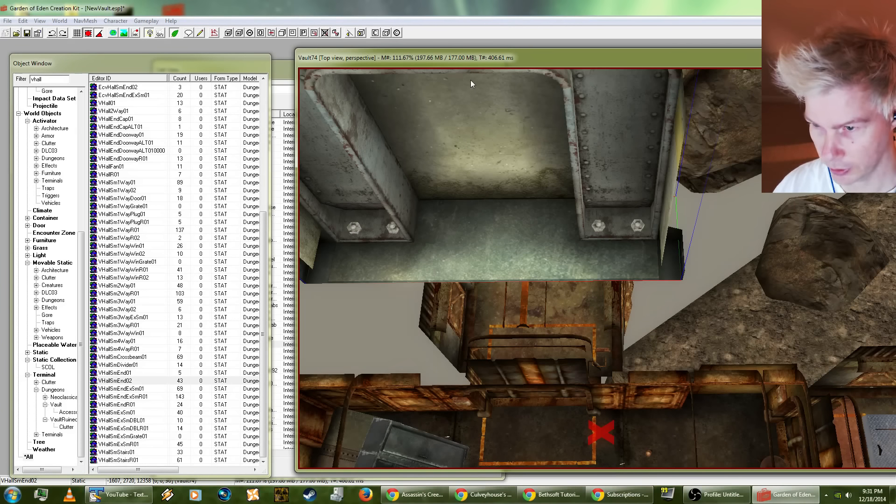
{"action": "left_click_drag", "start_coordinate": [468, 95], "coordinate": [488, 183]}
{"action": "middle_click_drag", "start_coordinate": [488, 180], "coordinate": [380, 208], "text": "shift"}
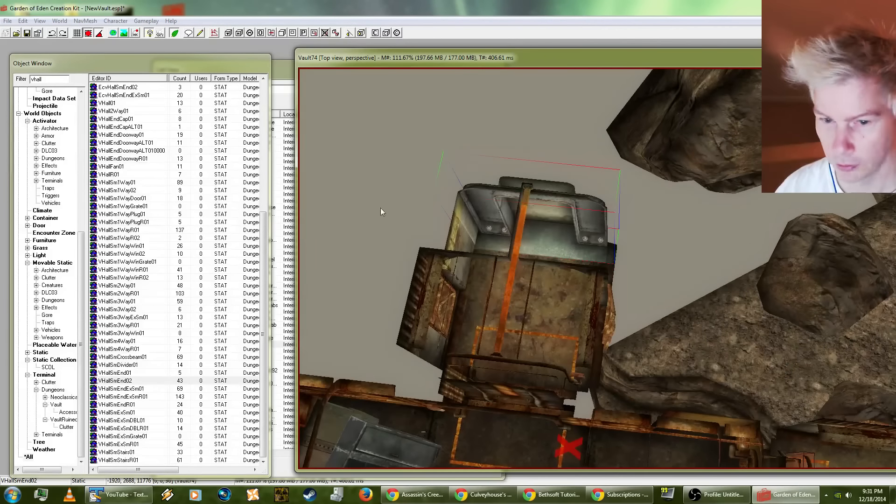
Step: Preview the large hall pieces VHallR01, VHall2Way01 and VHallEndCap01 to compare their shapes
{"action": "right_click", "coordinate": [119, 175]}
{"action": "left_click", "coordinate": [141, 212]}
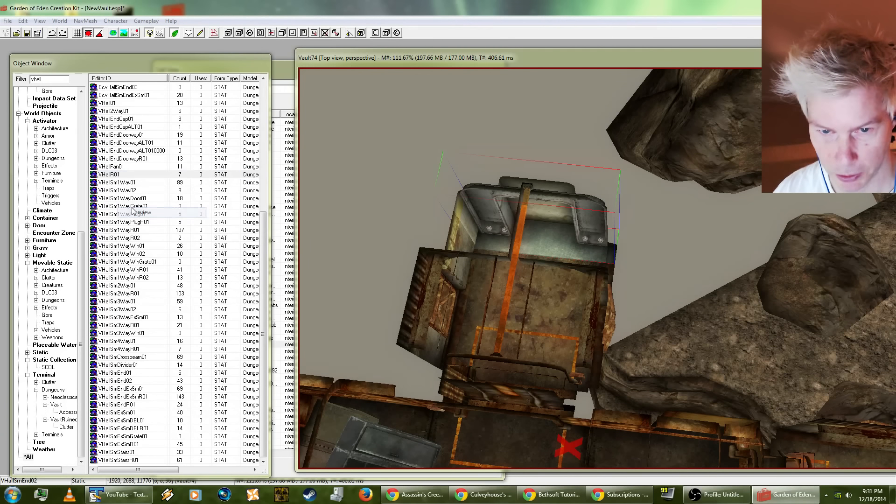
{"action": "left_click_drag", "start_coordinate": [684, 264], "coordinate": [671, 240]}
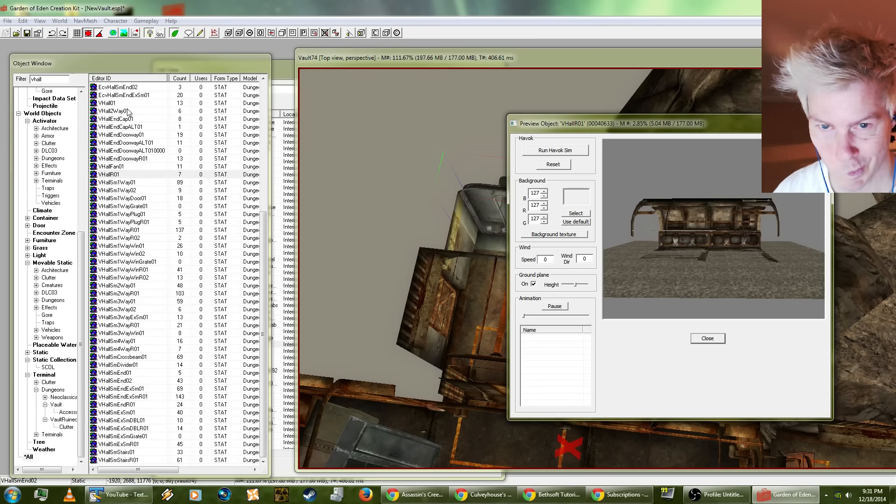
{"action": "left_click", "coordinate": [121, 111]}
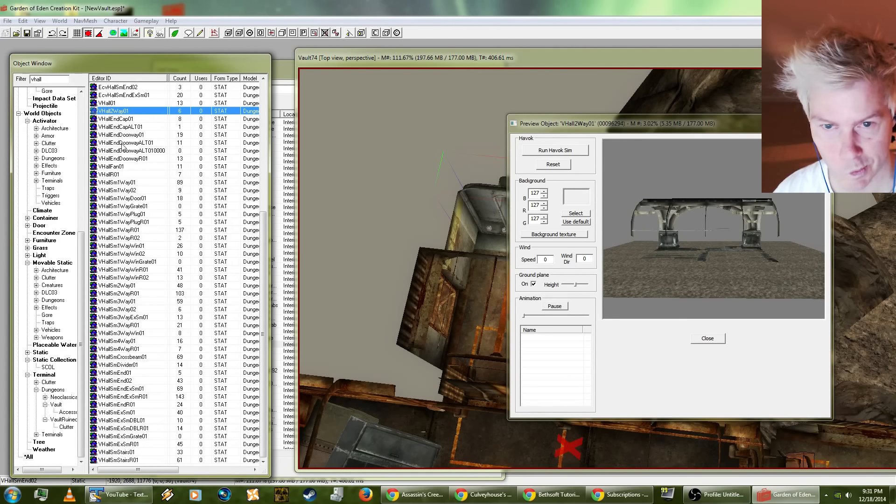
{"action": "left_click", "coordinate": [125, 119]}
{"action": "left_click", "coordinate": [692, 262]}
{"action": "left_click_drag", "start_coordinate": [693, 262], "coordinate": [644, 243]}
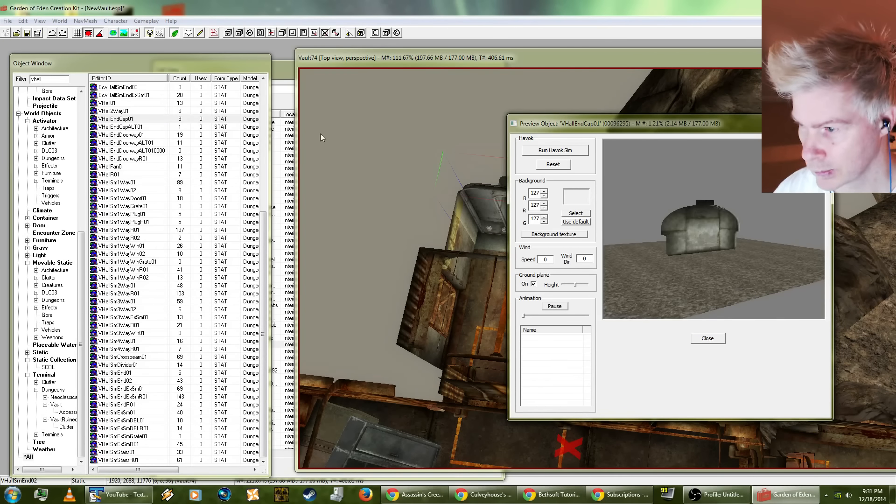
Step: Preview VHallEndDoorway01, VHallEndDoorwayR01 and VHallR01 to examine their doorways and interior, and close the preview
{"action": "left_click", "coordinate": [132, 135]}
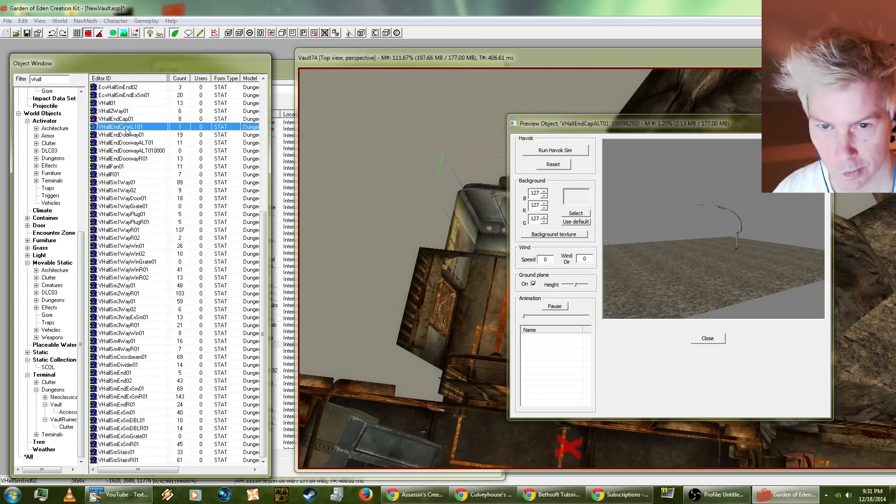
{"action": "left_click", "coordinate": [132, 151]}
{"action": "left_click", "coordinate": [134, 160]}
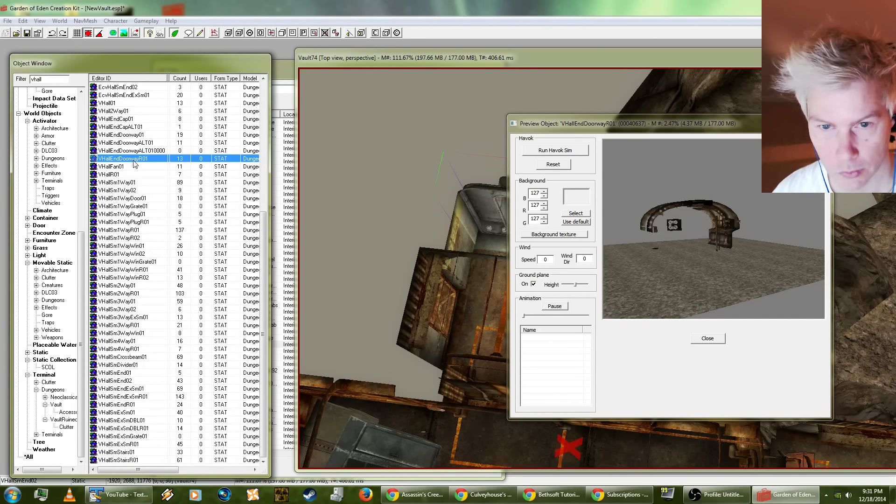
{"action": "left_click_drag", "start_coordinate": [677, 216], "coordinate": [710, 246]}
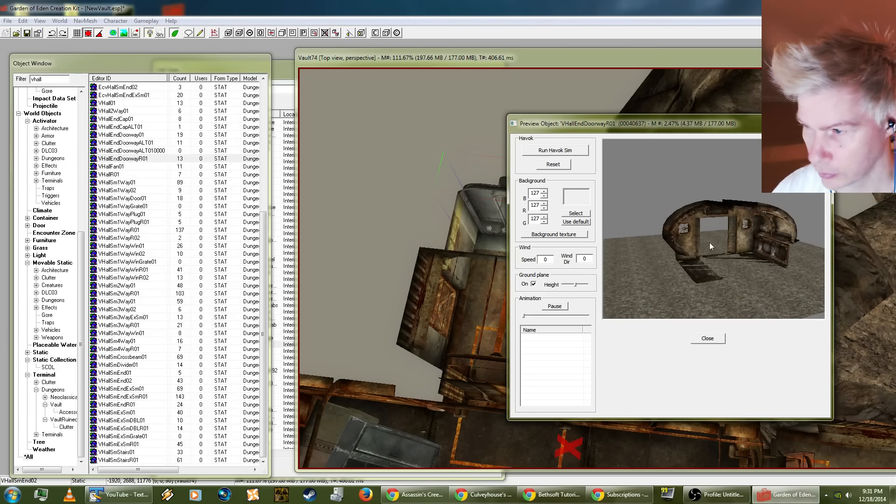
{"action": "left_click", "coordinate": [113, 174]}
{"action": "left_click_drag", "start_coordinate": [747, 252], "coordinate": [687, 254]}
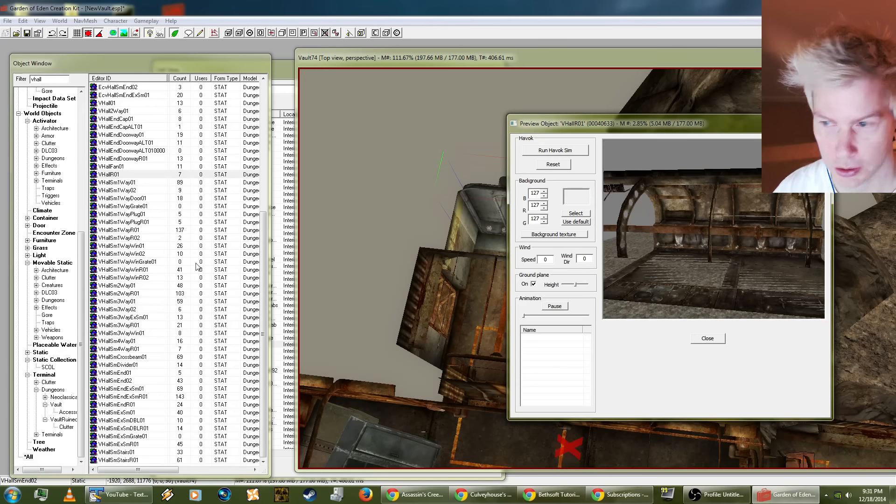
{"action": "left_click", "coordinate": [697, 339]}
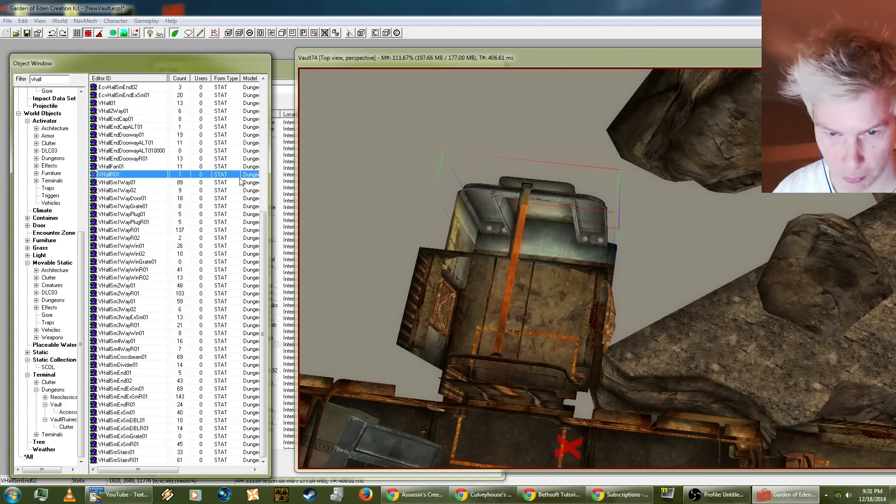
Step: Try placing a VHallR01 large hall beside the VHallSmEnd02 end piece, and delete it again
{"action": "left_click", "coordinate": [483, 133]}
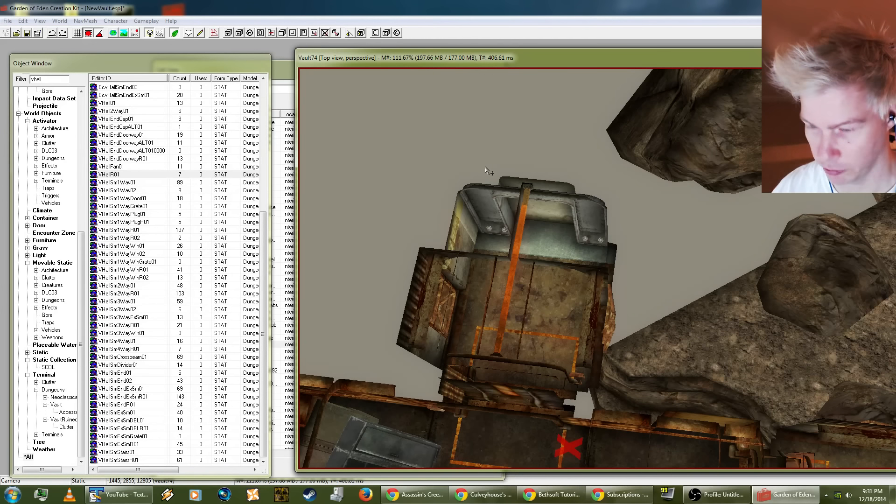
{"action": "left_click_drag", "start_coordinate": [487, 171], "coordinate": [497, 176]}
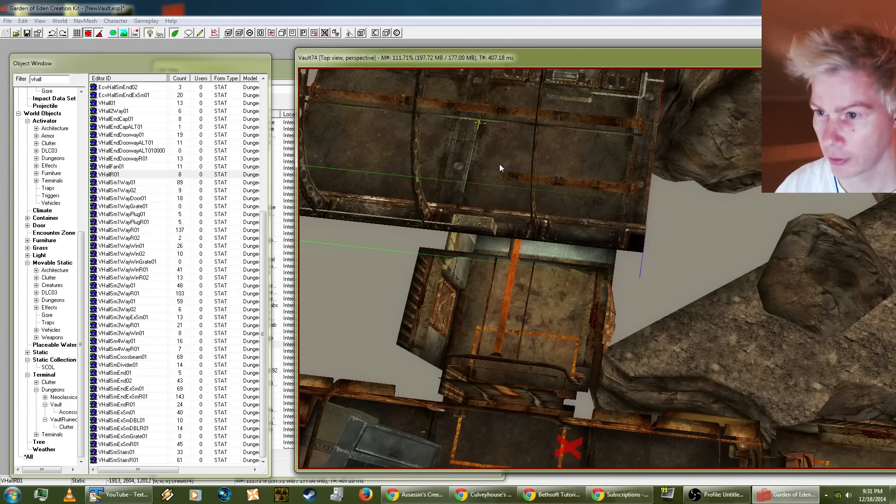
{"action": "left_click_drag", "start_coordinate": [499, 165], "coordinate": [490, 175]}
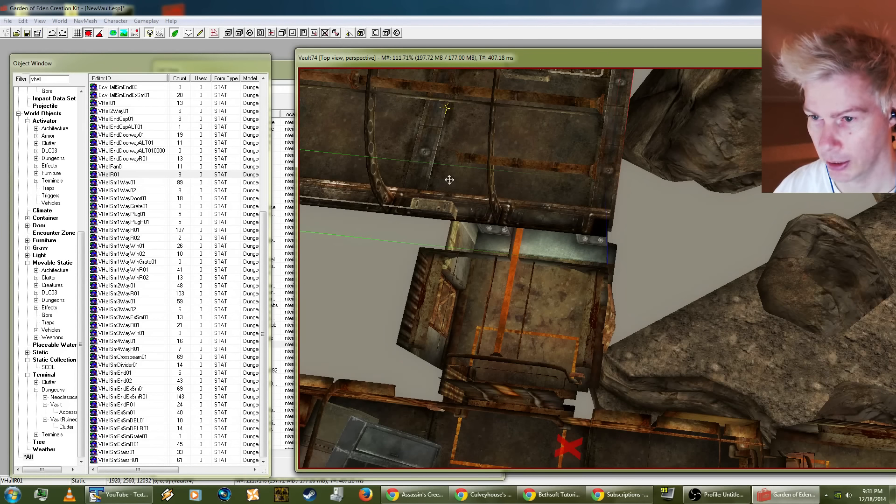
{"action": "left_click_drag", "start_coordinate": [497, 192], "coordinate": [457, 193]}
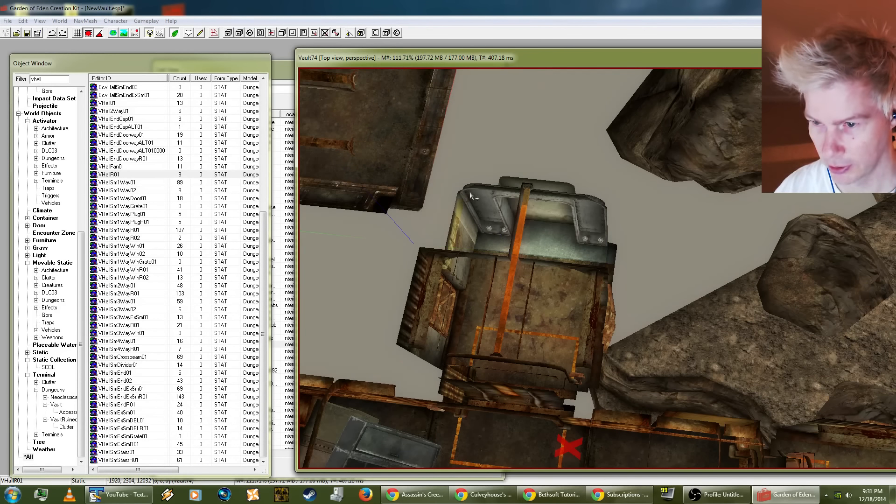
{"action": "scroll", "coordinate": [471, 196], "scroll_direction": "down", "scroll_amount": 3}
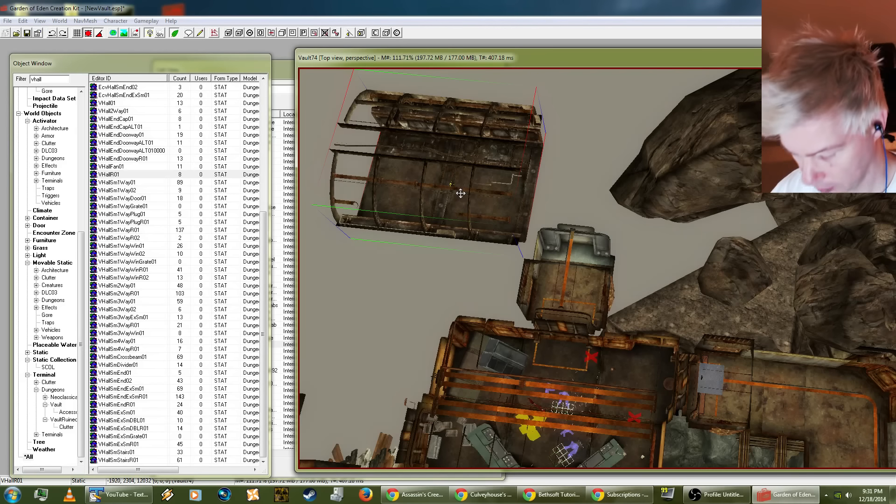
{"action": "key", "text": "Delete"}
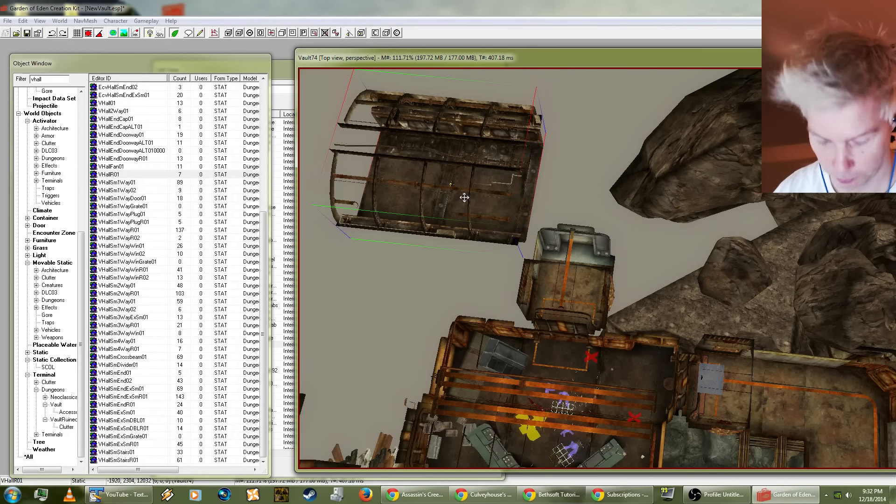
Step: Open the reference data of the VHallSmEnd02 end piece and set its position increments to 0.1
{"action": "scroll", "coordinate": [591, 261], "scroll_direction": "up", "scroll_amount": 6}
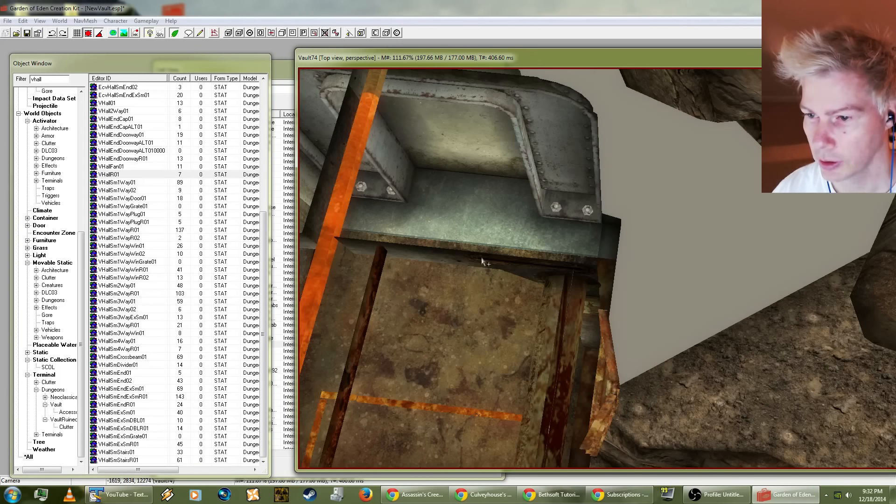
{"action": "left_click", "coordinate": [426, 304]}
{"action": "middle_click_drag", "start_coordinate": [428, 306], "coordinate": [552, 264], "text": "shift"}
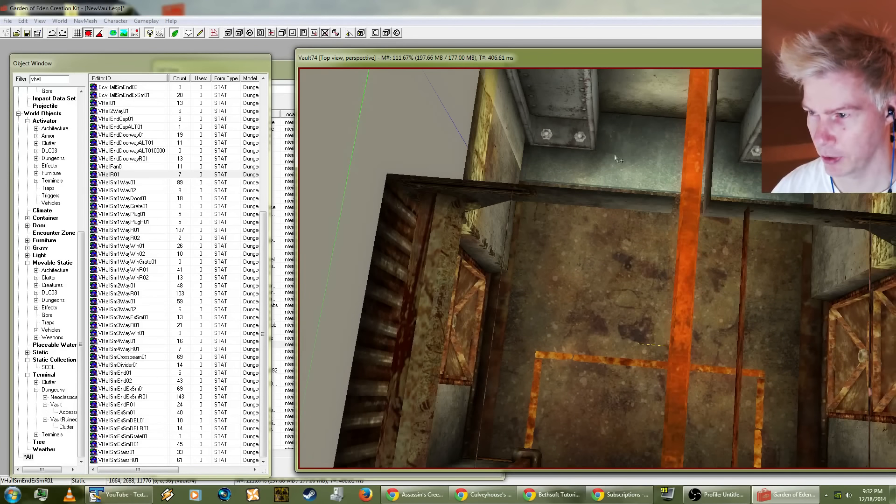
{"action": "left_click", "coordinate": [627, 140]}
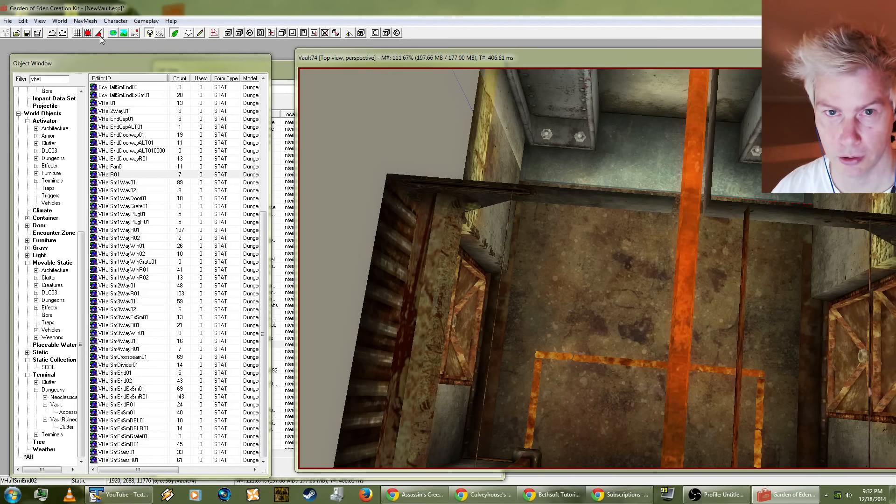
{"action": "left_click", "coordinate": [629, 162]}
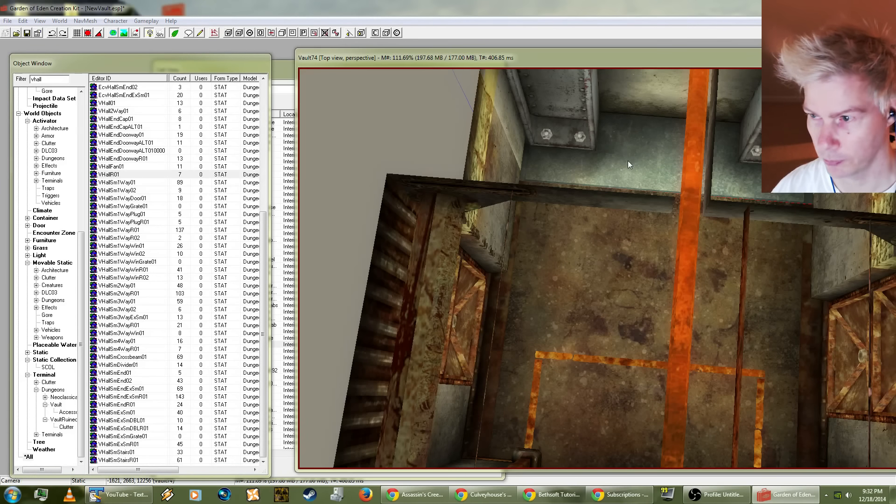
{"action": "double_click", "coordinate": [628, 160]}
{"action": "left_click_drag", "start_coordinate": [459, 139], "coordinate": [189, 143]}
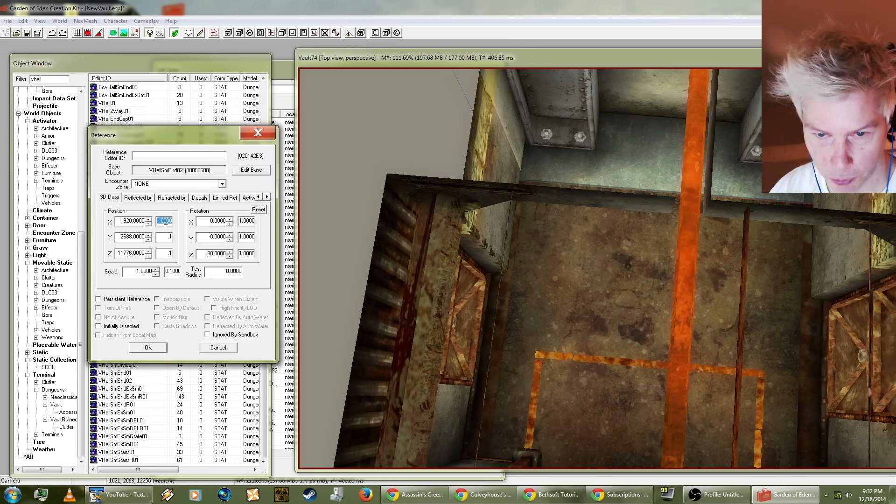
Step: Nudge the VHallSmEnd02 reference to Y 2688.8 and Z 11775.8, check the seam against the hall, and apply the position
{"action": "left_click", "coordinate": [148, 256]}
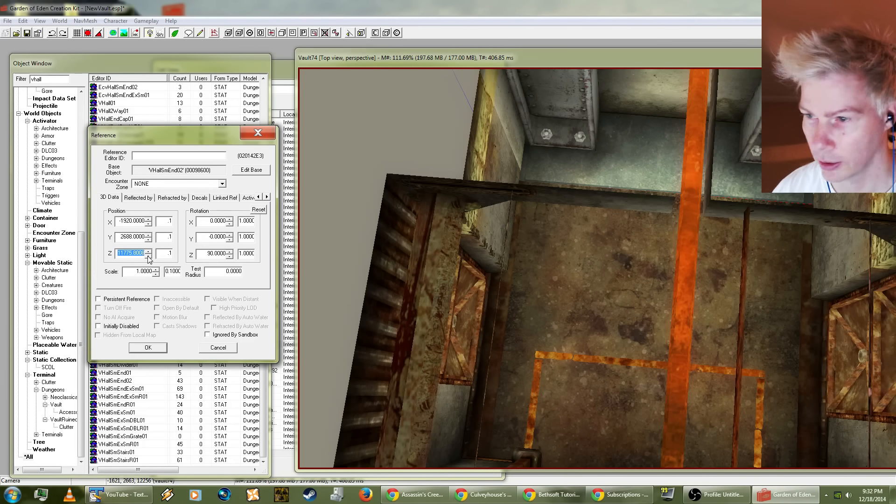
{"action": "left_click", "coordinate": [149, 235]}
{"action": "left_click", "coordinate": [149, 235]}
{"action": "left_click", "coordinate": [149, 235]}
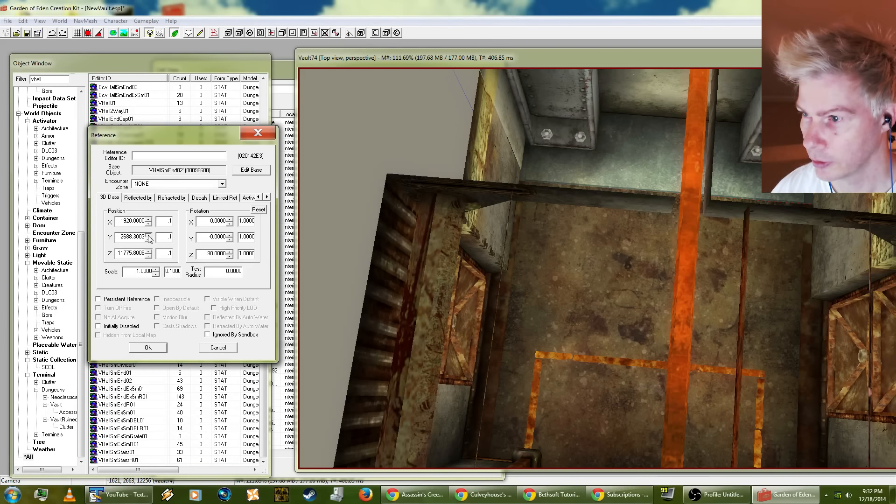
{"action": "left_click", "coordinate": [149, 239]}
{"action": "left_click", "coordinate": [21, 23]}
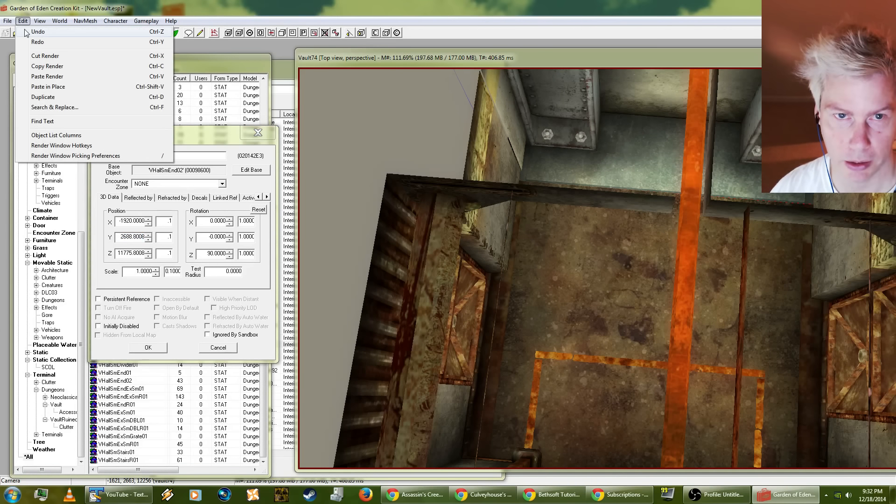
{"action": "left_click", "coordinate": [22, 22]}
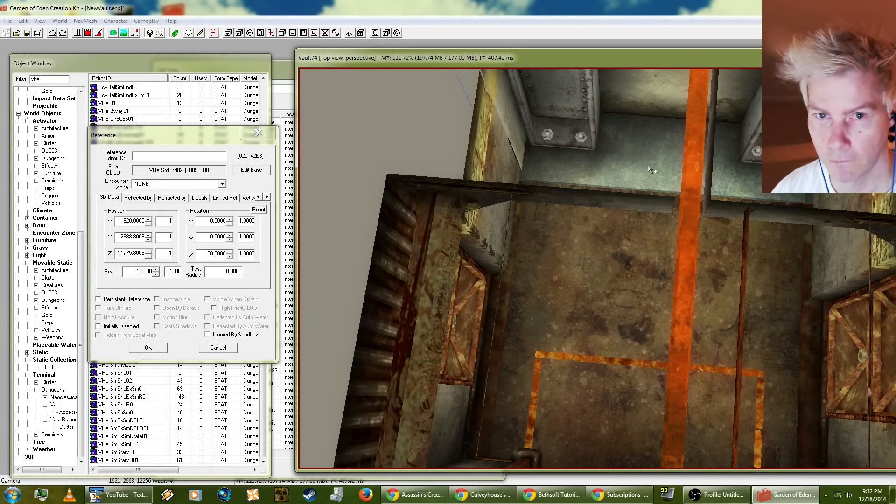
{"action": "middle_click_drag", "start_coordinate": [644, 142], "coordinate": [634, 170]}
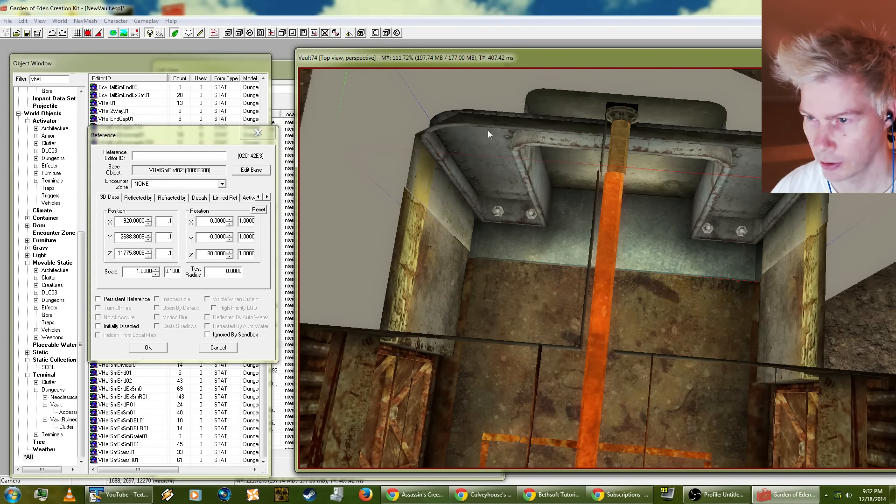
{"action": "middle_click_drag", "start_coordinate": [500, 115], "coordinate": [738, 161], "text": "shift"}
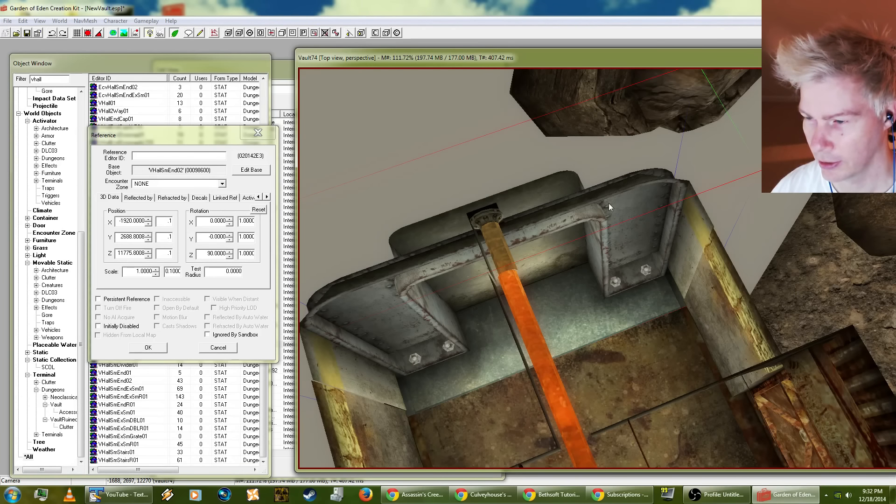
{"action": "middle_click_drag", "start_coordinate": [609, 203], "coordinate": [637, 154]}
{"action": "scroll", "coordinate": [637, 155], "scroll_direction": "up", "scroll_amount": 2}
{"action": "scroll", "coordinate": [579, 203], "scroll_direction": "down", "scroll_amount": 2}
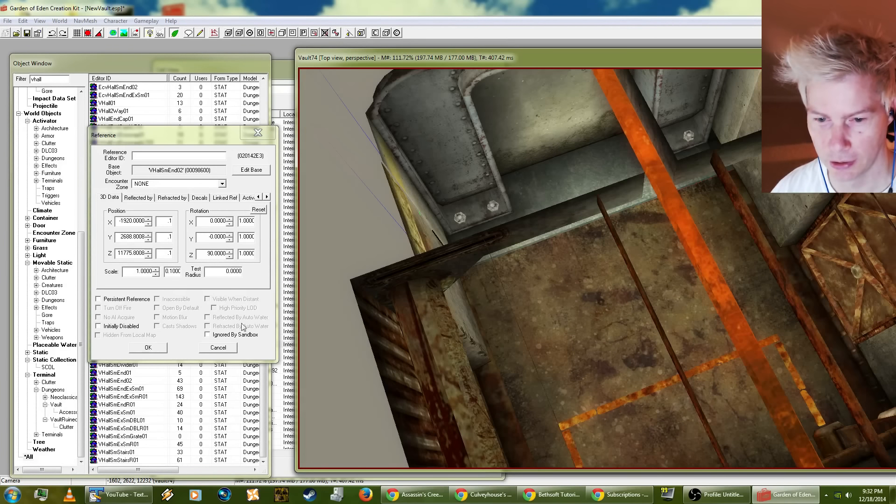
{"action": "left_click", "coordinate": [155, 351]}
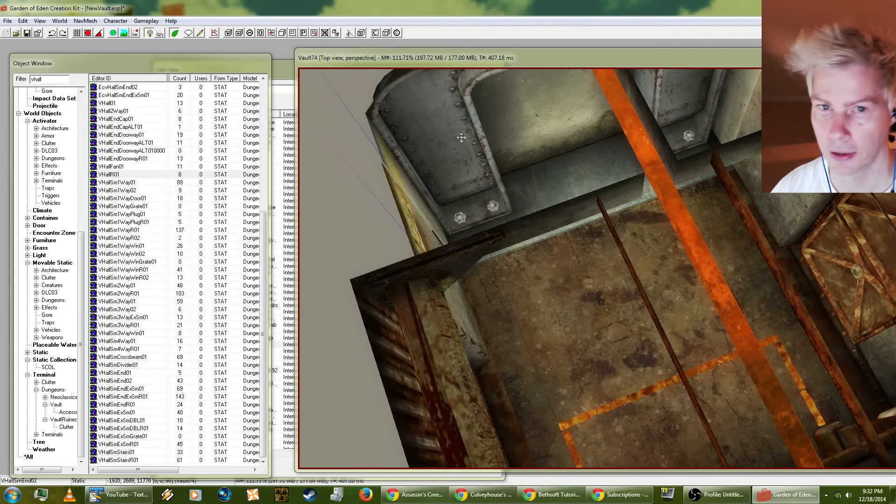
Step: Slide the VHallSmEnd02 end piece into the small hall and lower it slightly, to about X -1849, Y 2689, Z 11773
{"action": "left_click_drag", "start_coordinate": [441, 138], "coordinate": [444, 156]}
{"action": "middle_click_drag", "start_coordinate": [445, 156], "coordinate": [401, 169], "text": "shift"}
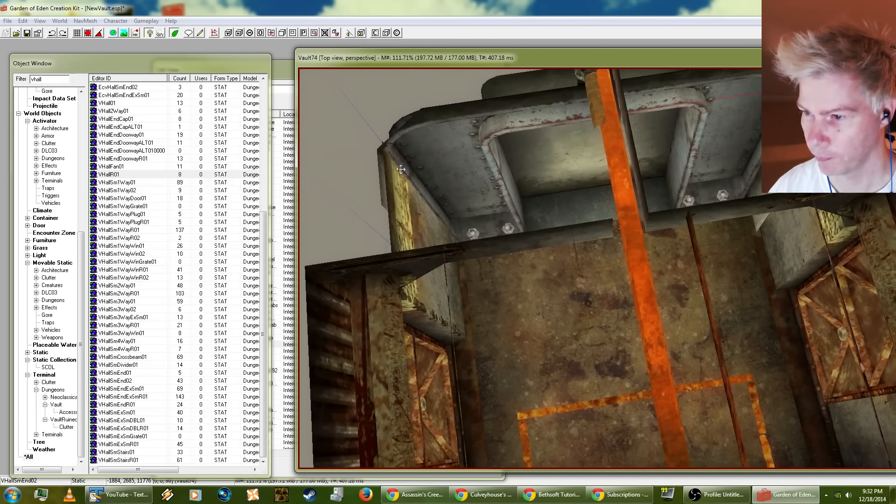
{"action": "left_click_drag", "start_coordinate": [535, 183], "coordinate": [547, 232]}
{"action": "middle_click_drag", "start_coordinate": [547, 231], "coordinate": [523, 201], "text": "shift"}
{"action": "left_click_drag", "start_coordinate": [500, 204], "coordinate": [500, 181]}
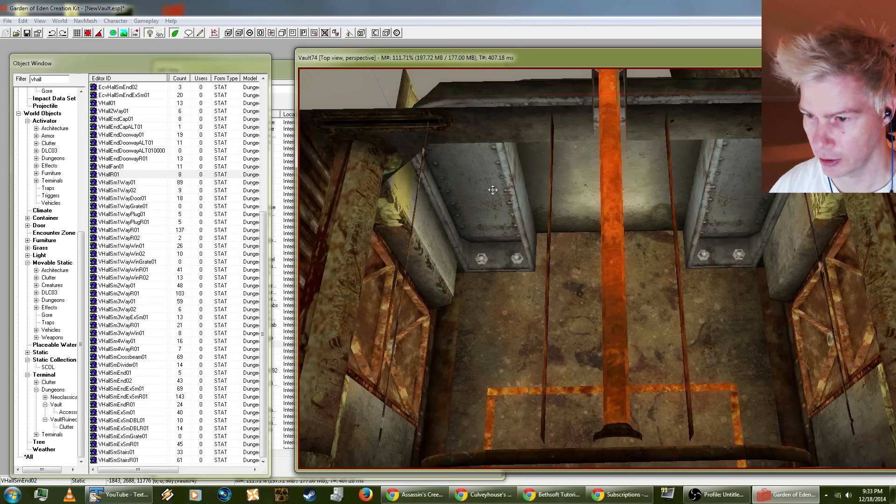
{"action": "left_click_drag", "start_coordinate": [493, 189], "coordinate": [488, 228]}
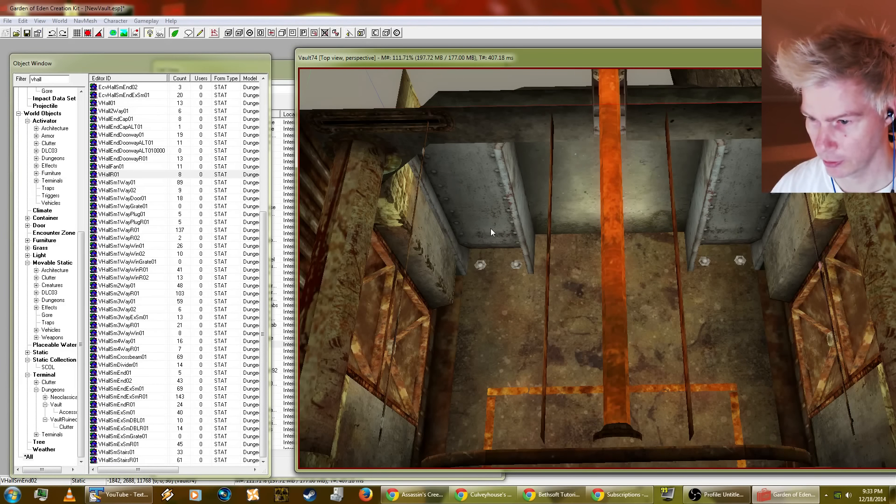
{"action": "left_click_drag", "start_coordinate": [491, 228], "coordinate": [489, 225]}
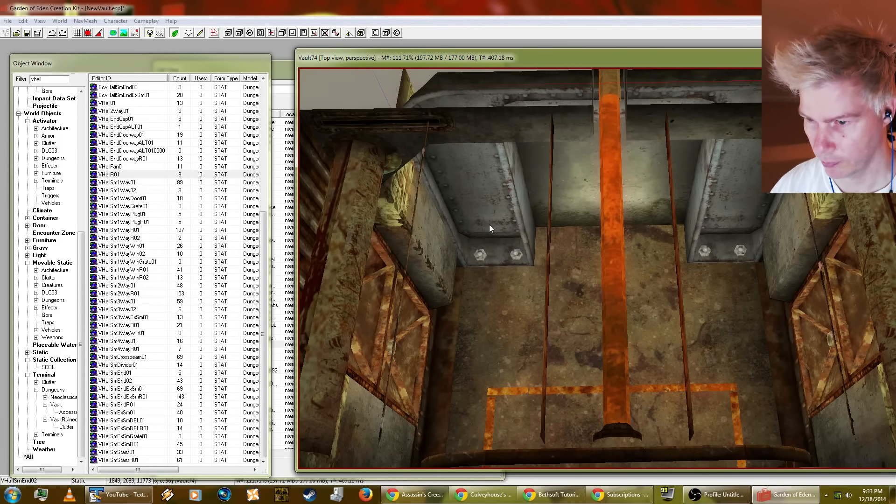
{"action": "middle_click_drag", "start_coordinate": [489, 225], "coordinate": [509, 212], "text": "shift"}
Step: Check the fitted end wall from close up and from a distance, and save the NewVault.esp plugin
{"action": "mouse_move", "coordinate": [539, 168]}
{"action": "middle_mouse_down", "text": "shift"}
{"action": "mouse_move", "coordinate": [480, 206]}
{"action": "mouse_move", "coordinate": [510, 186]}
{"action": "mouse_move", "coordinate": [454, 163]}
{"action": "mouse_move", "coordinate": [436, 134]}
{"action": "mouse_move", "coordinate": [492, 120]}
{"action": "mouse_move", "coordinate": [733, 153]}
{"action": "mouse_move", "coordinate": [690, 174]}
{"action": "mouse_move", "coordinate": [691, 244]}
{"action": "mouse_move", "coordinate": [663, 246]}
{"action": "mouse_move", "coordinate": [673, 210]}
{"action": "mouse_move", "coordinate": [674, 259]}
{"action": "mouse_move", "coordinate": [679, 178]}
{"action": "mouse_move", "coordinate": [688, 197]}
{"action": "mouse_move", "coordinate": [681, 158]}
{"action": "mouse_move", "coordinate": [690, 184]}
{"action": "middle_mouse_up", "text": "shift"}
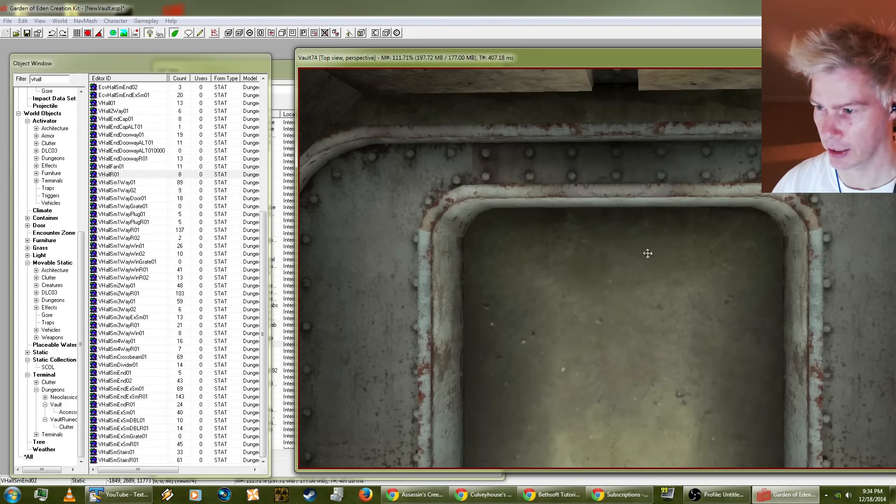
{"action": "middle_click_drag", "start_coordinate": [648, 255], "coordinate": [625, 403]}
{"action": "scroll", "coordinate": [636, 343], "scroll_direction": "down", "scroll_amount": 3}
{"action": "scroll", "coordinate": [627, 368], "scroll_direction": "down", "scroll_amount": 2}
{"action": "left_click", "coordinate": [7, 24]}
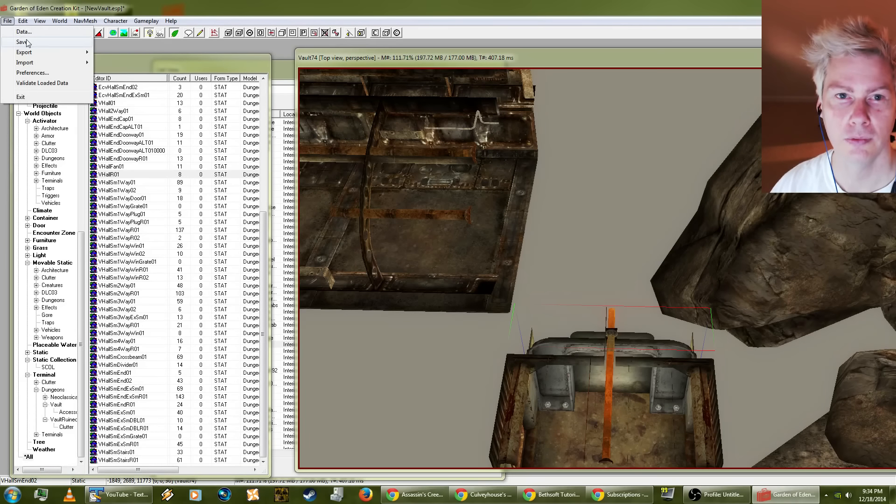
{"action": "left_click", "coordinate": [25, 41]}
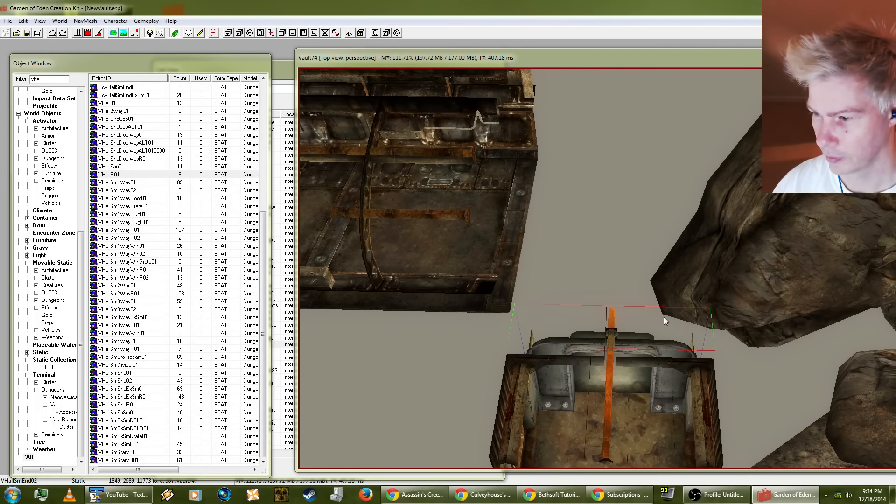
{"action": "middle_click_drag", "start_coordinate": [664, 317], "coordinate": [646, 248], "text": "shift"}
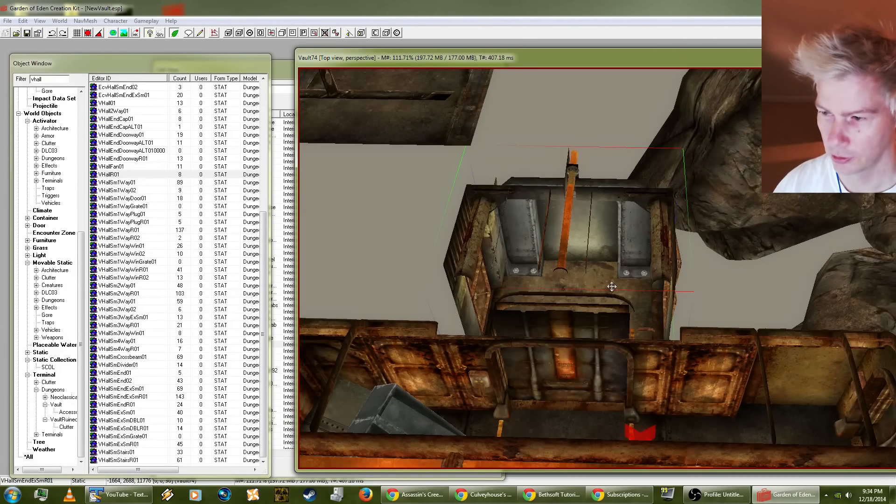
{"action": "scroll", "coordinate": [598, 292], "scroll_direction": "up", "scroll_amount": 4}
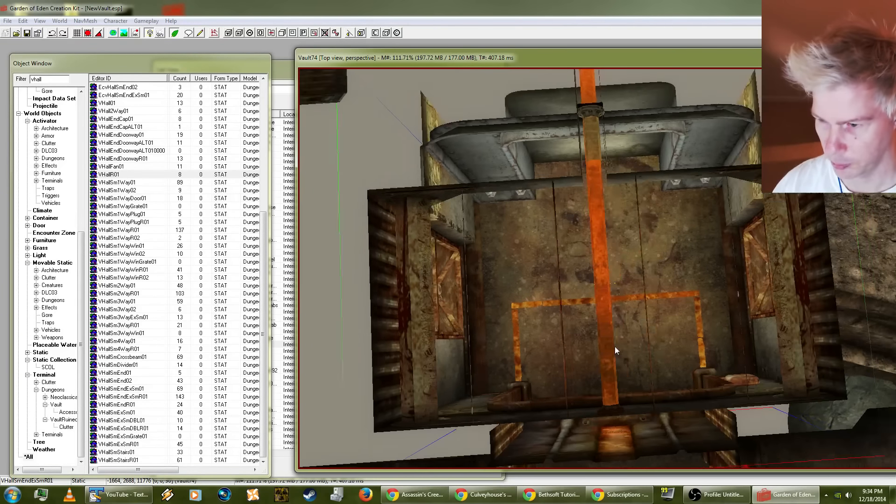
{"action": "middle_click_drag", "start_coordinate": [614, 346], "coordinate": [626, 287], "text": "shift"}
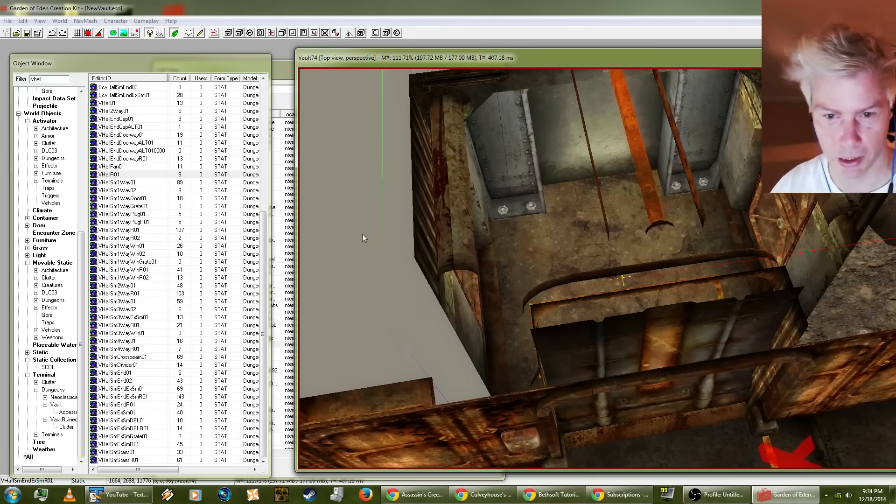
{"action": "middle_click_drag", "start_coordinate": [362, 234], "coordinate": [466, 249], "text": "shift"}
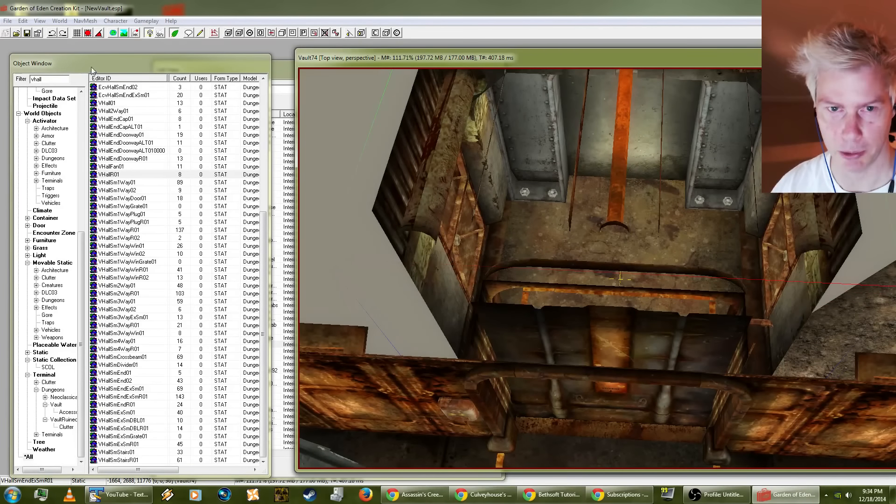
Step: Filter the object list by "gun" and browse down to the DLC03 laser gun entries
{"action": "mouse_move", "coordinate": [91, 66]}
{"action": "left_mouse_down"}
{"action": "mouse_move", "coordinate": [108, 93]}
{"action": "mouse_move", "coordinate": [88, 63]}
{"action": "left_mouse_up"}
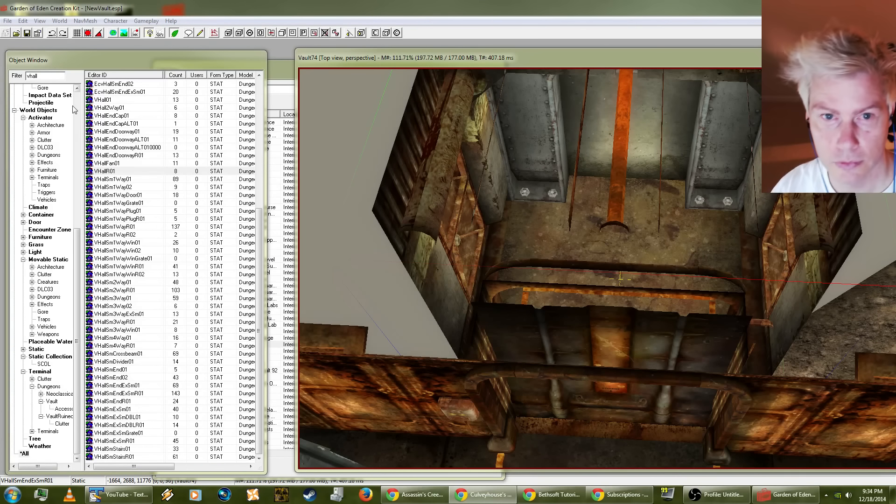
{"action": "double_click", "coordinate": [30, 74]}
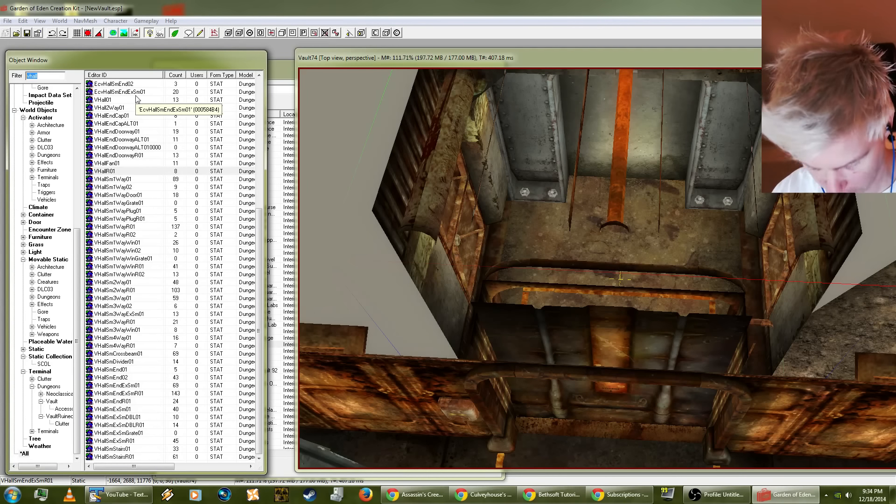
{"action": "type", "text": "gun"}
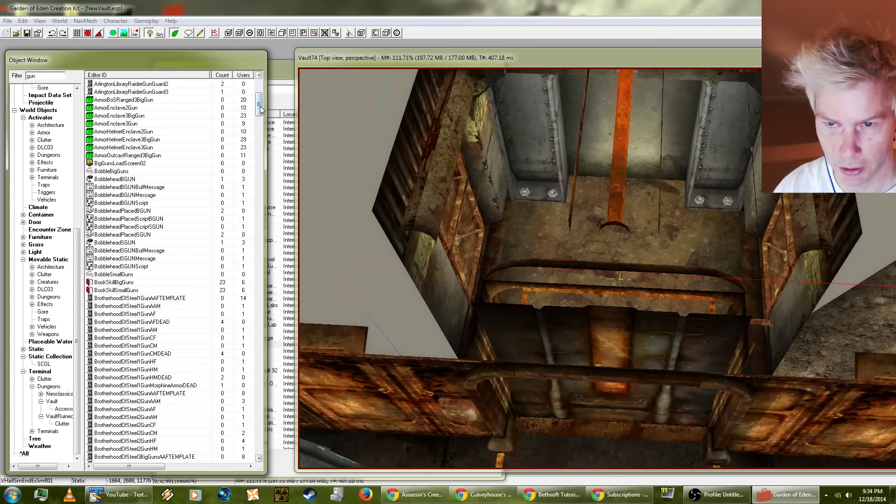
{"action": "left_click_drag", "start_coordinate": [260, 110], "coordinate": [252, 195]}
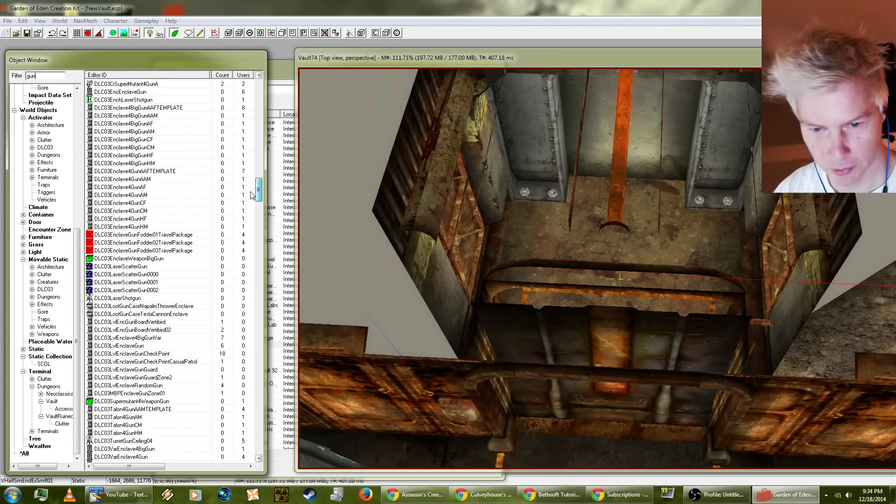
Step: Preview DLC03LaserScatterGun0001, DLC03LaserScatterGun0000, DLC03LaserScatterGun and DLC03EnclaveWeaponBigGun in turn
{"action": "right_click", "coordinate": [117, 283]}
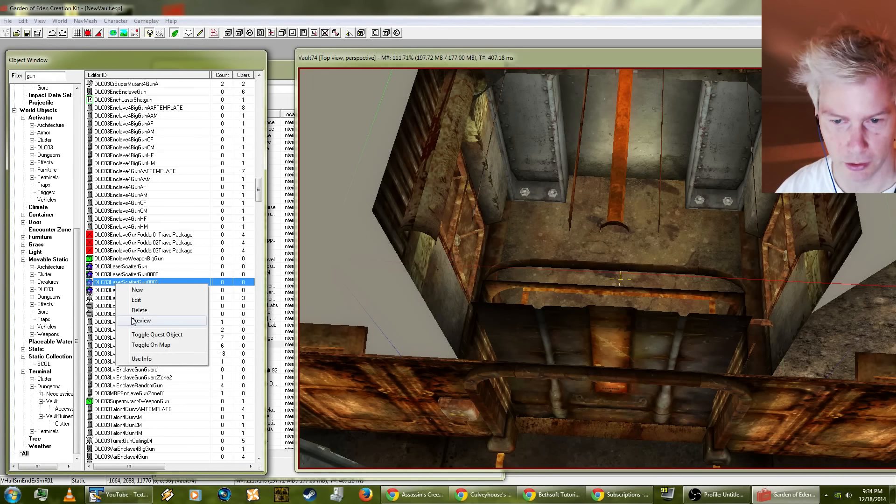
{"action": "left_click", "coordinate": [141, 321]}
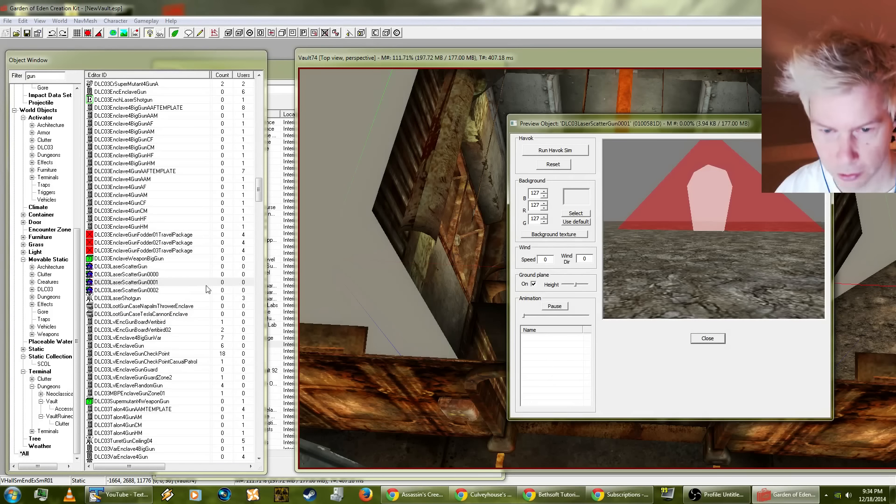
{"action": "left_click", "coordinate": [152, 276]}
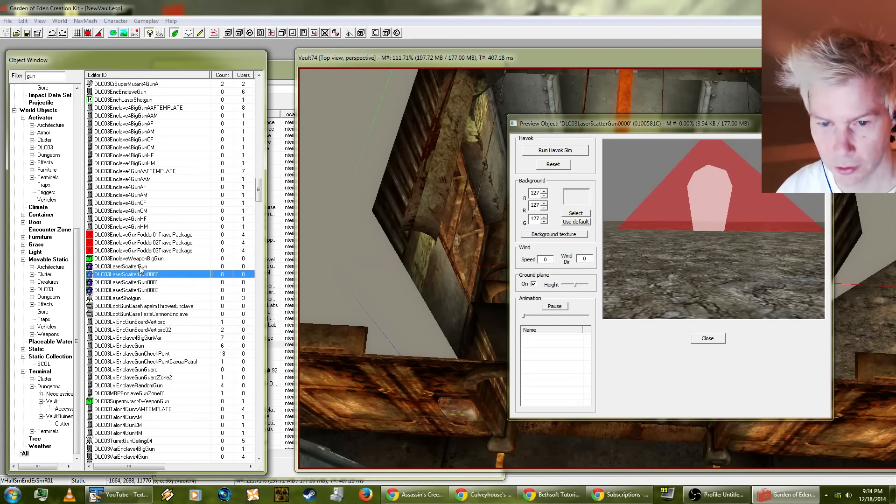
{"action": "left_click", "coordinate": [141, 267]}
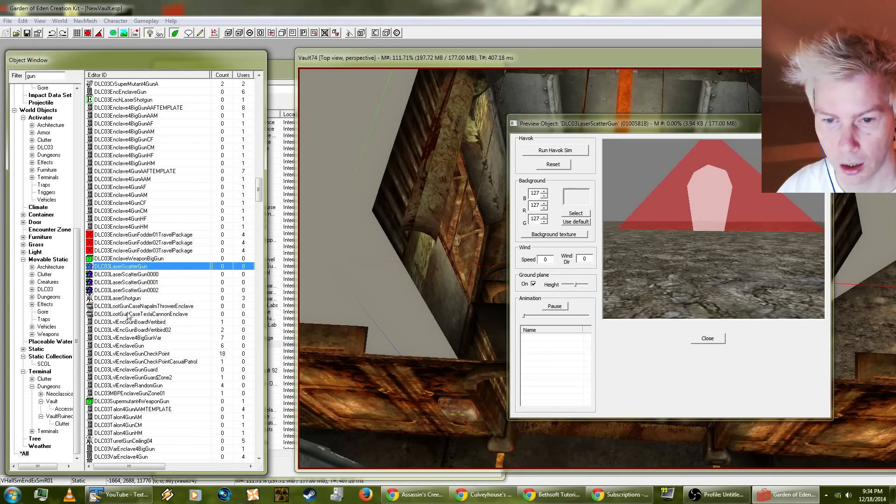
{"action": "left_click", "coordinate": [150, 259]}
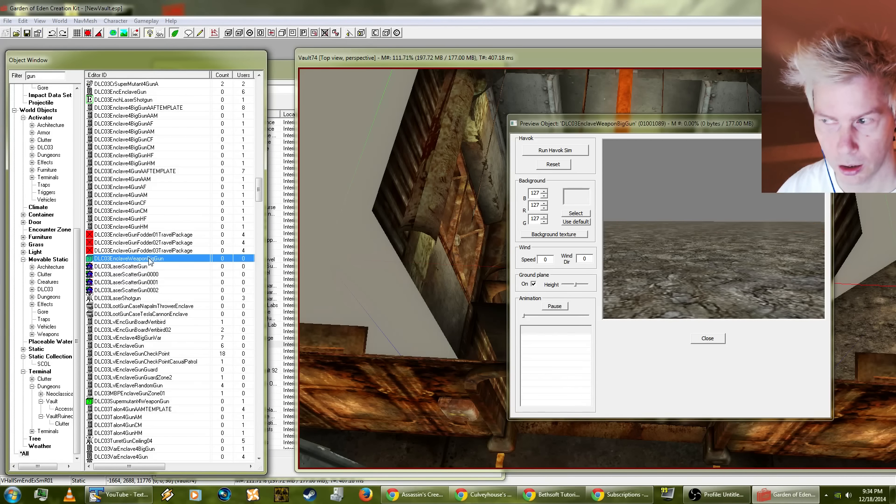
Step: Turn off the ground plane in the preview and examine the DLC03LaserShotgun model up close
{"action": "left_click", "coordinate": [533, 284]}
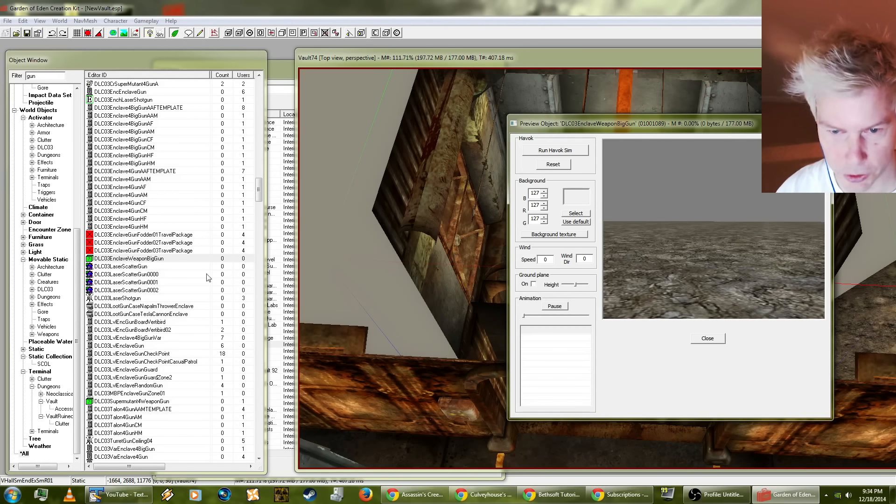
{"action": "left_click", "coordinate": [140, 298]}
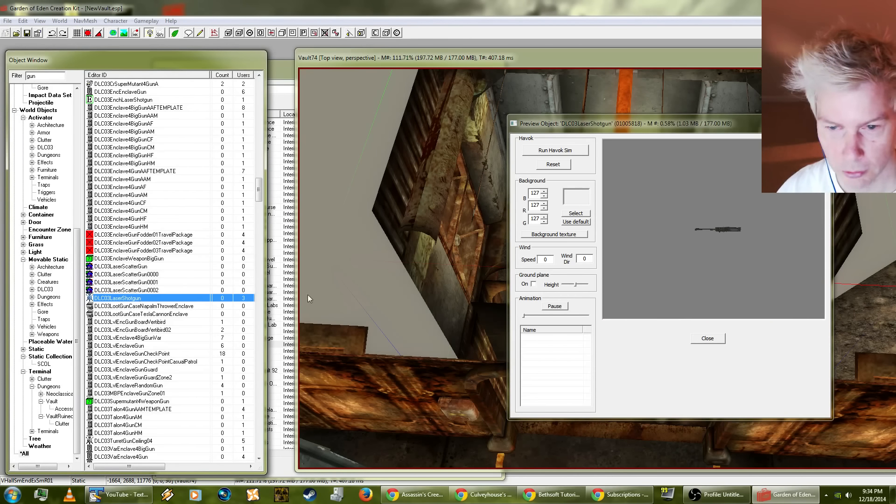
{"action": "left_click_drag", "start_coordinate": [715, 268], "coordinate": [687, 214]}
{"action": "right_click", "coordinate": [687, 214]}
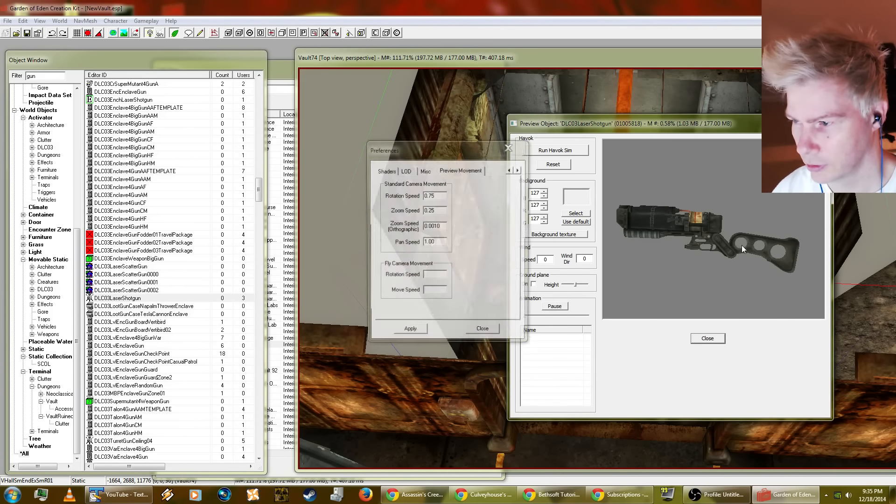
Step: Dismiss the Preferences dialog, examine the DLC03LaserShotgun preview from another angle and close the preview
{"action": "left_click", "coordinate": [490, 332]}
{"action": "left_click_drag", "start_coordinate": [740, 281], "coordinate": [768, 276]}
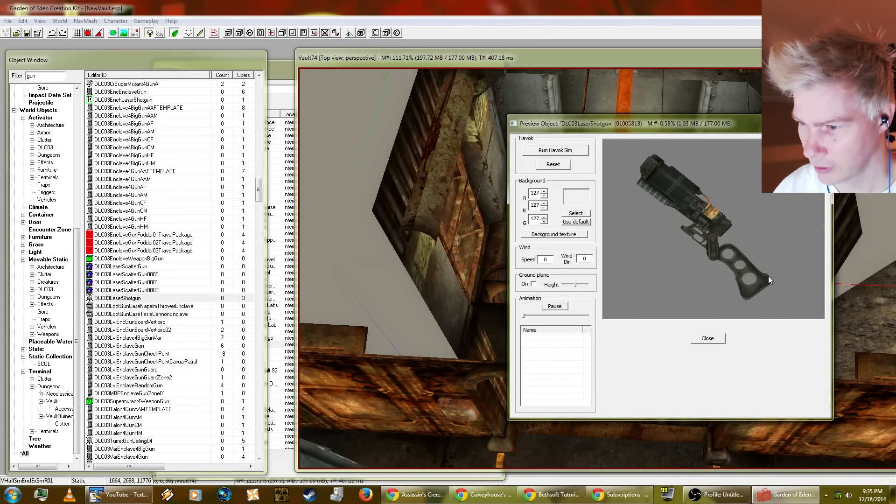
{"action": "left_click", "coordinate": [707, 338]}
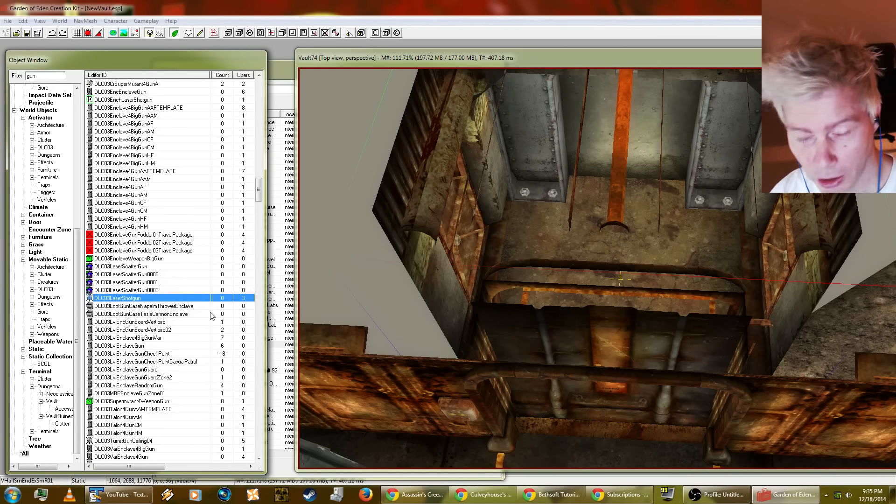
Step: Place a DLC03LaserShotgun on the floor near the hallway's end wall and settle it with the Havok simulation
{"action": "left_click_drag", "start_coordinate": [125, 300], "coordinate": [560, 149]}
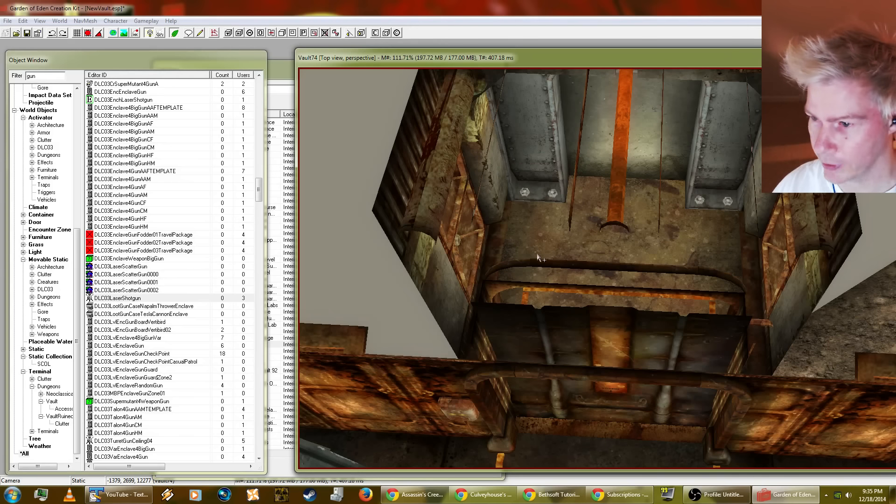
{"action": "mouse_move", "coordinate": [554, 264]}
{"action": "left_mouse_down"}
{"action": "mouse_move", "coordinate": [576, 151]}
{"action": "mouse_move", "coordinate": [560, 359]}
{"action": "mouse_move", "coordinate": [550, 252]}
{"action": "mouse_move", "coordinate": [549, 337]}
{"action": "mouse_move", "coordinate": [558, 260]}
{"action": "left_mouse_up"}
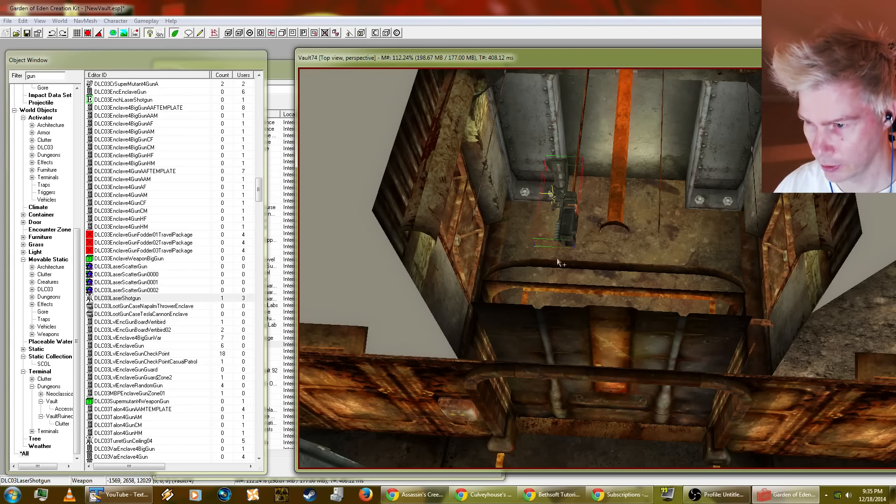
{"action": "left_click_drag", "start_coordinate": [569, 222], "coordinate": [533, 246]}
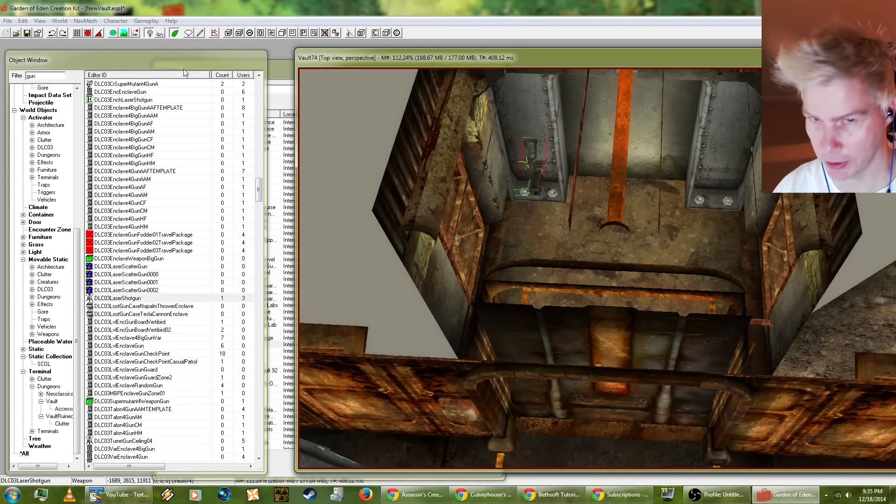
{"action": "left_click", "coordinate": [135, 34]}
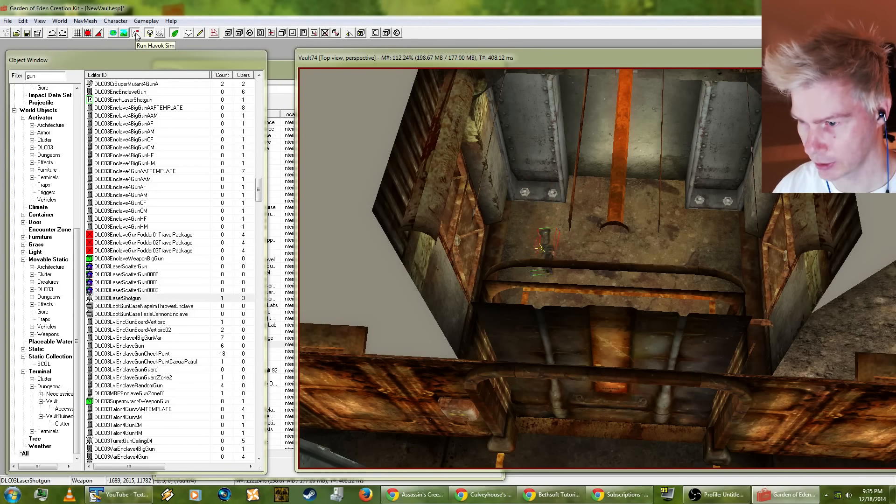
{"action": "left_click", "coordinate": [134, 35]}
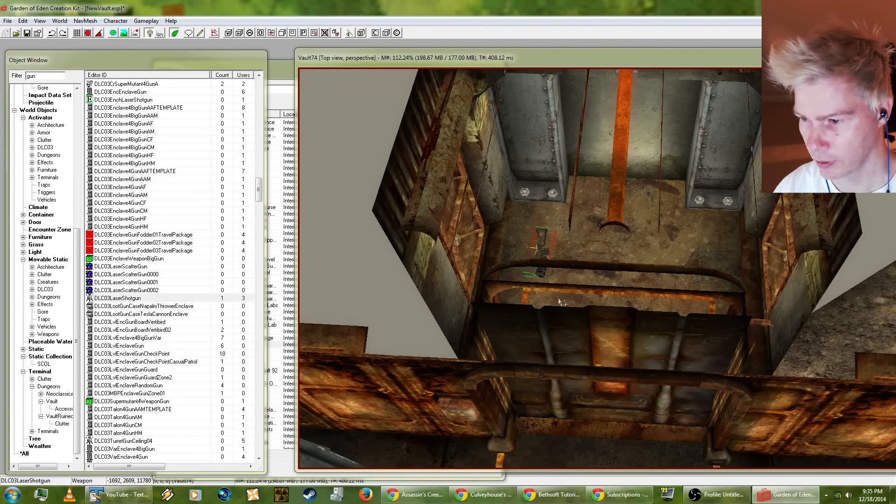
Step: Browse further through the gun entries, and filter the object list by "cabinet"
{"action": "left_click", "coordinate": [152, 331]}
{"action": "scroll", "coordinate": [150, 336], "scroll_direction": "down", "scroll_amount": 6}
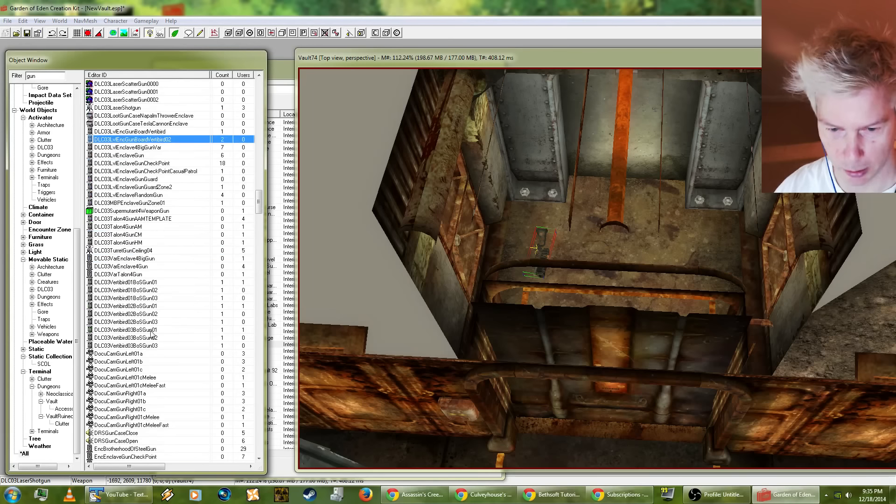
{"action": "left_click_drag", "start_coordinate": [254, 213], "coordinate": [255, 264]}
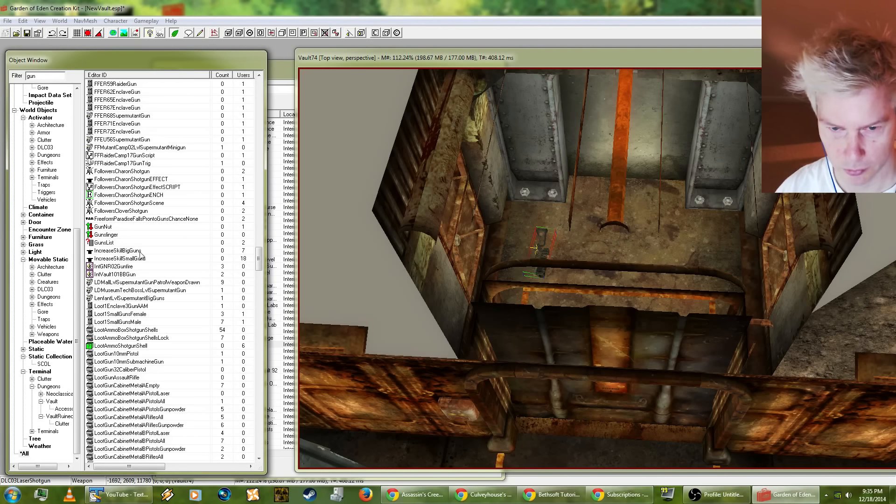
{"action": "scroll", "coordinate": [170, 323], "scroll_direction": "up", "scroll_amount": 4}
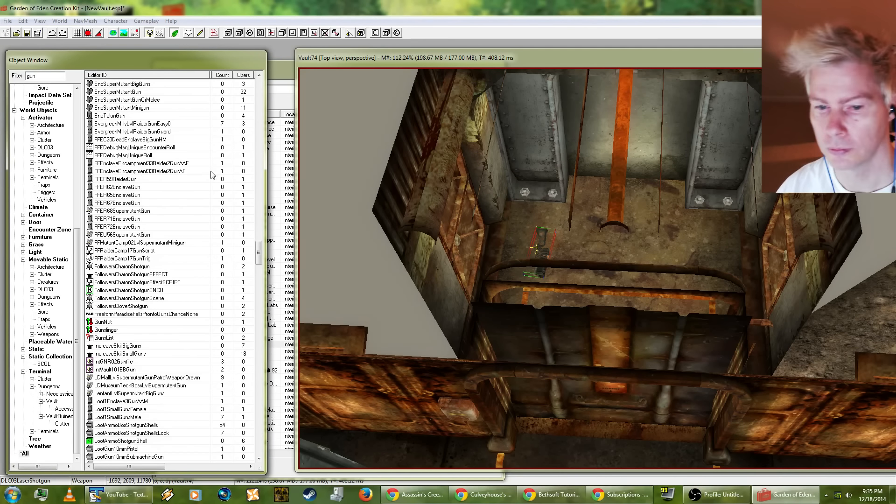
{"action": "type", "text": "ca"}
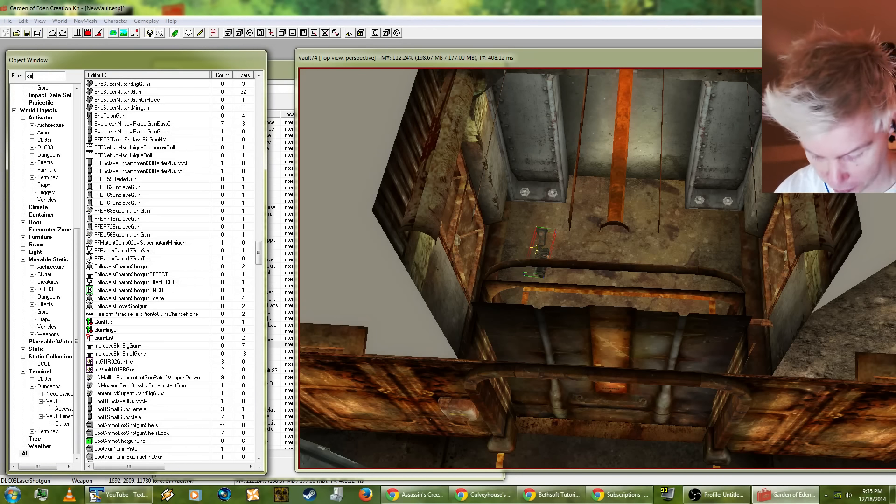
{"action": "type", "text": "binet"}
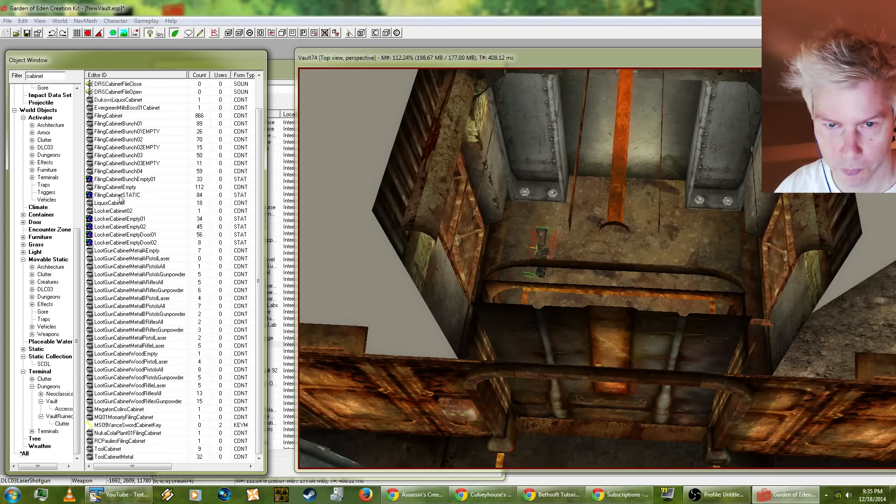
Step: Look through the locker and gun cabinet entries and preview LootGunCabinetMetalARiflesGunpowder
{"action": "left_click", "coordinate": [128, 243]}
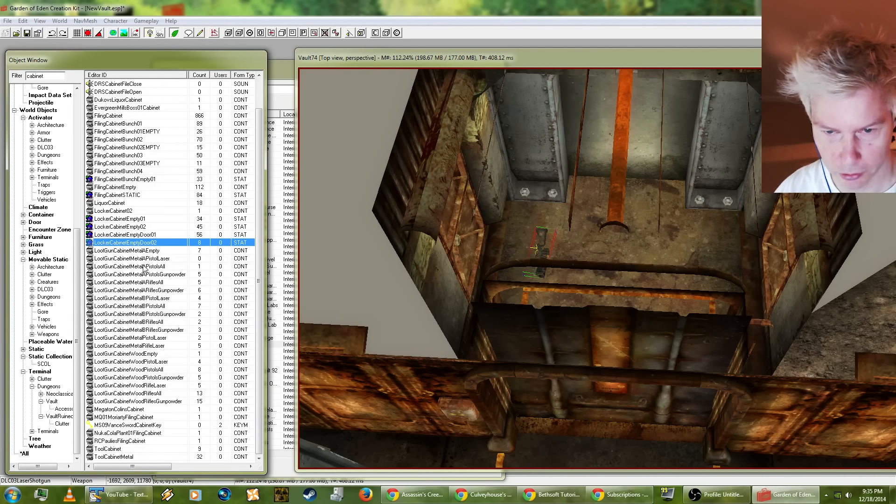
{"action": "left_click", "coordinate": [144, 259]}
{"action": "left_click", "coordinate": [132, 251]}
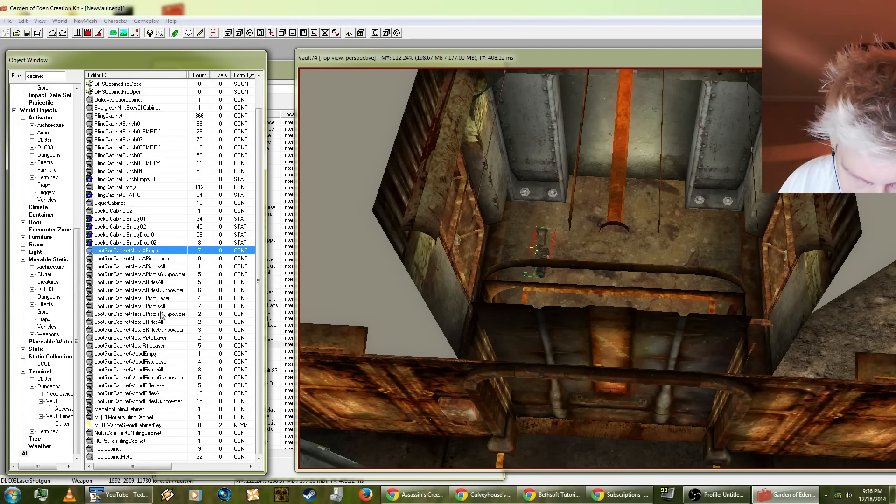
{"action": "left_click", "coordinate": [148, 290]}
{"action": "right_click", "coordinate": [148, 294]}
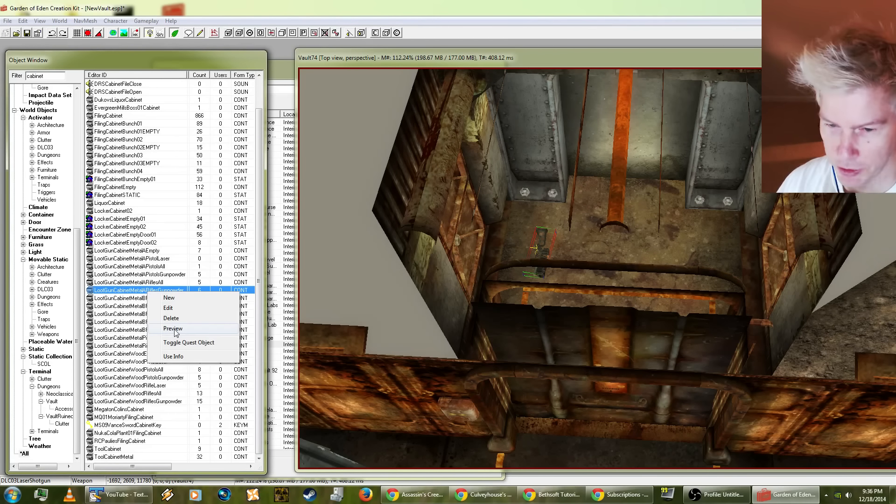
{"action": "left_click", "coordinate": [164, 329]}
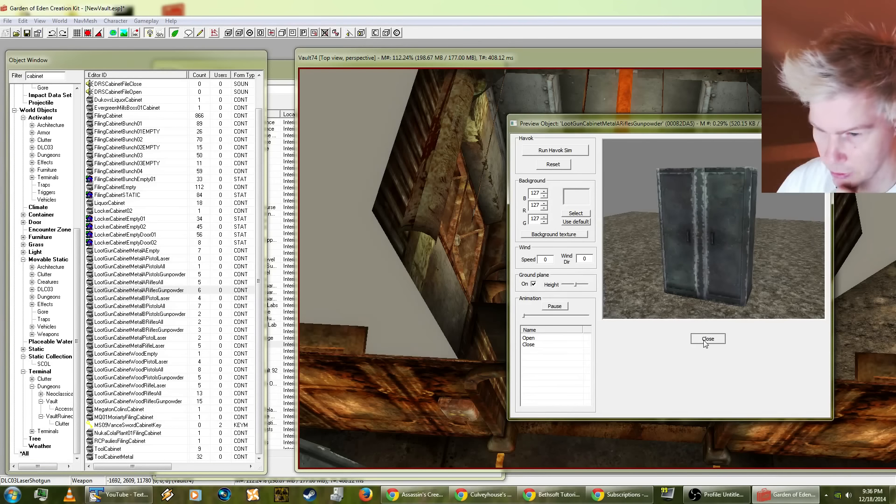
{"action": "left_click", "coordinate": [707, 338]}
Step: Place a LootGunCabinetMetalARiflesGunpowder in the hallway end and rotate it so its doors face into the hallway
{"action": "left_click_drag", "start_coordinate": [144, 293], "coordinate": [564, 189]}
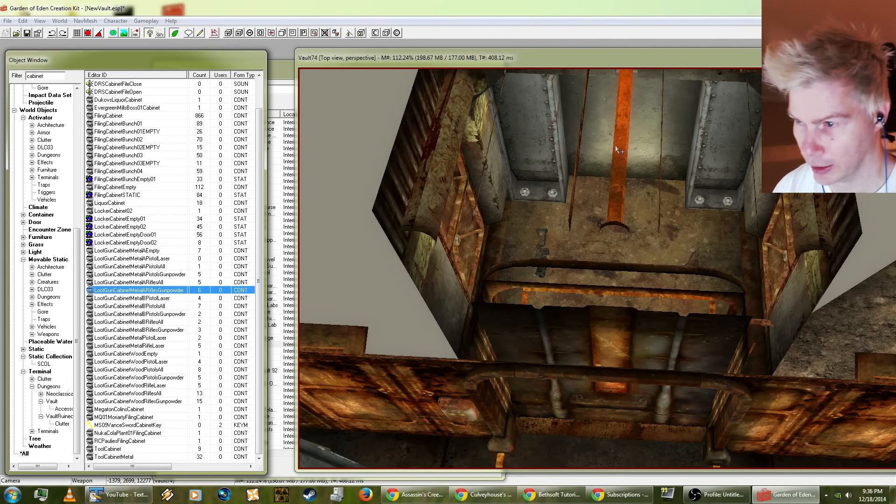
{"action": "left_click_drag", "start_coordinate": [616, 149], "coordinate": [623, 136]}
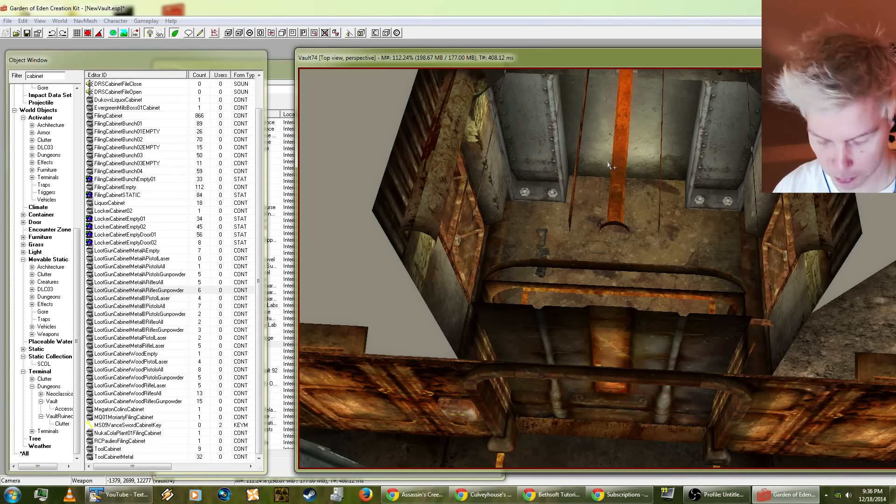
{"action": "left_click_drag", "start_coordinate": [608, 166], "coordinate": [593, 171]}
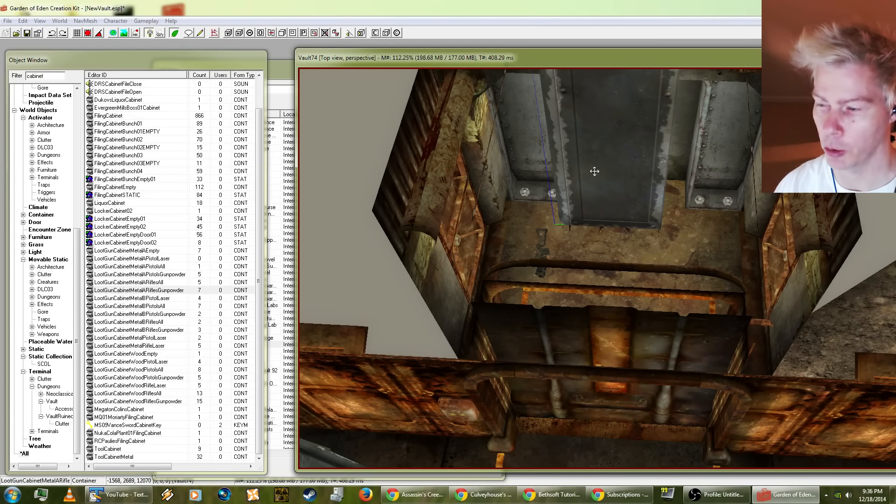
{"action": "middle_click_drag", "start_coordinate": [594, 171], "coordinate": [597, 197]}
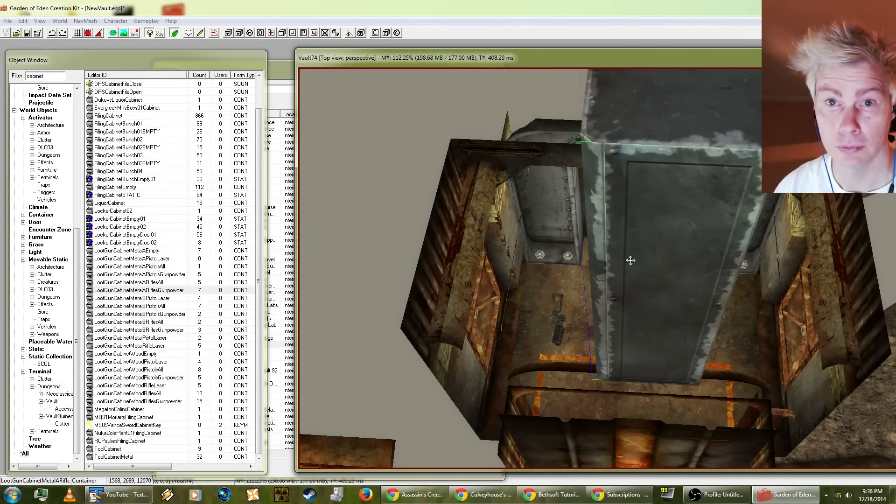
{"action": "right_click_drag", "start_coordinate": [630, 260], "coordinate": [653, 264]}
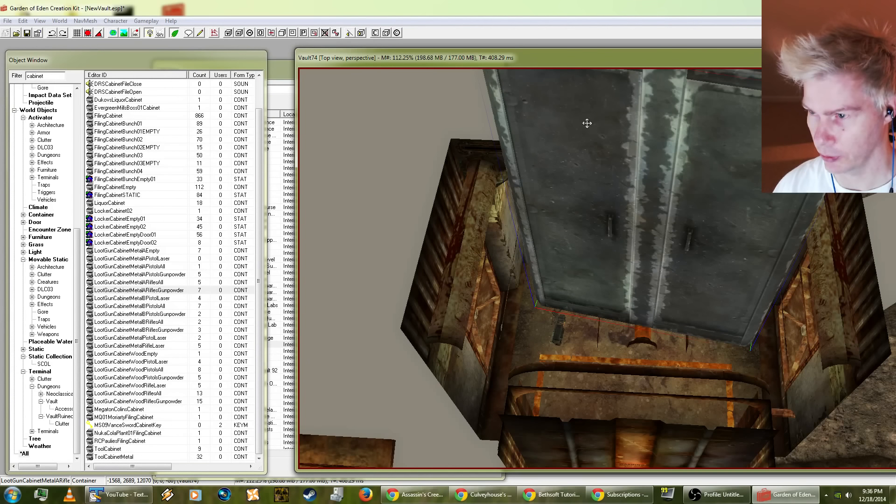
Step: Stand the metal gun cabinet on the floor against the end wall, between the two riveted wall frames
{"action": "left_click_drag", "start_coordinate": [578, 131], "coordinate": [572, 226]}
{"action": "middle_click_drag", "start_coordinate": [604, 249], "coordinate": [618, 235], "text": "shift"}
{"action": "scroll", "coordinate": [625, 223], "scroll_direction": "up", "scroll_amount": 4}
{"action": "right_click_drag", "start_coordinate": [587, 260], "coordinate": [588, 261]}
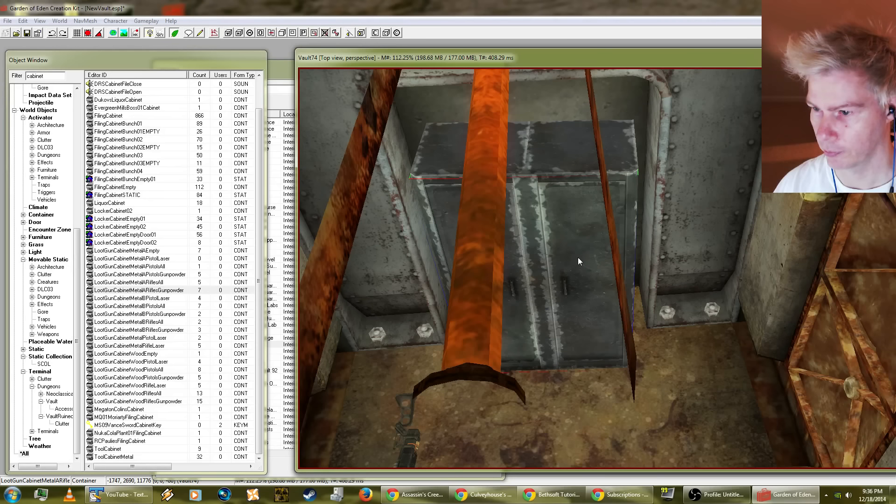
{"action": "mouse_move", "coordinate": [552, 193]}
{"action": "left_mouse_down"}
{"action": "mouse_move", "coordinate": [549, 148]}
{"action": "mouse_move", "coordinate": [550, 168]}
{"action": "left_mouse_up"}
{"action": "mouse_move", "coordinate": [550, 168]}
{"action": "middle_mouse_down", "text": "shift"}
{"action": "mouse_move", "coordinate": [563, 121]}
{"action": "mouse_move", "coordinate": [545, 111]}
{"action": "mouse_move", "coordinate": [567, 158]}
{"action": "mouse_move", "coordinate": [640, 168]}
{"action": "mouse_move", "coordinate": [575, 180]}
{"action": "middle_mouse_up", "text": "shift"}
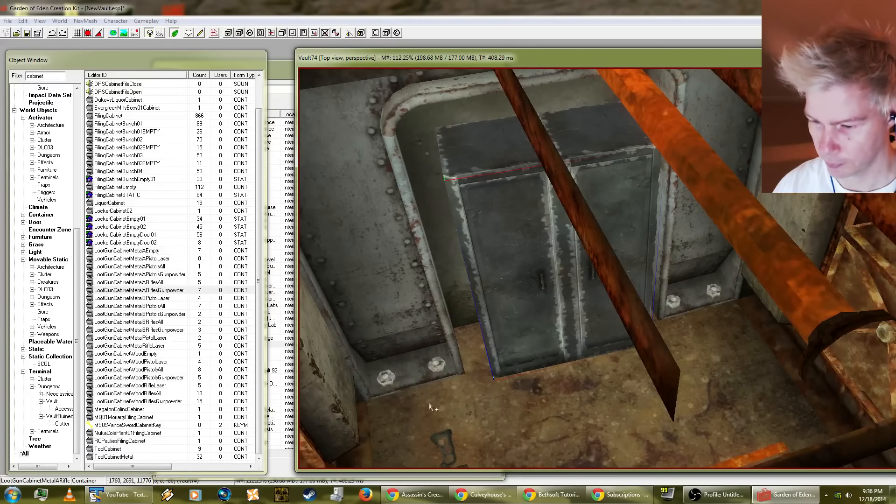
Step: Deselect the cabinet, and move the laser shotgun from the floor to beside the cabinet's side edge
{"action": "key", "text": "d"}
{"action": "left_click", "coordinate": [434, 448]}
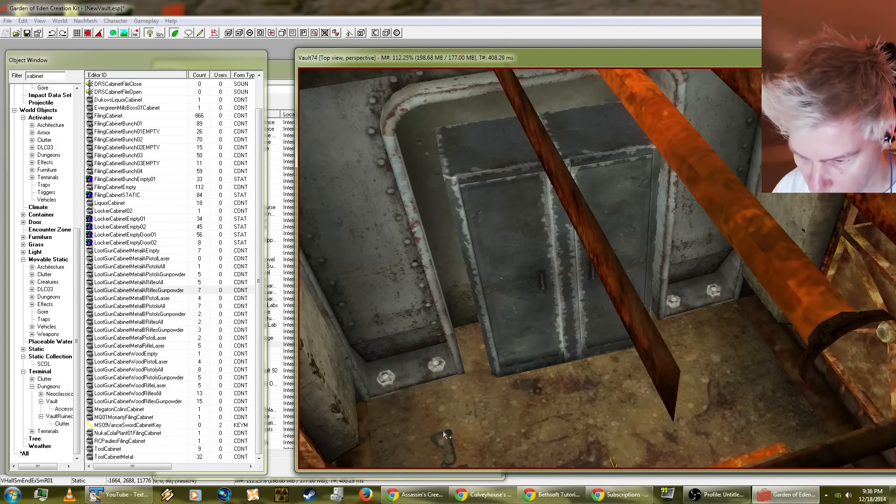
{"action": "mouse_move", "coordinate": [434, 448]}
{"action": "middle_mouse_down", "text": "shift"}
{"action": "mouse_move", "coordinate": [419, 457]}
{"action": "mouse_move", "coordinate": [440, 453]}
{"action": "middle_mouse_up", "text": "shift"}
{"action": "left_click", "coordinate": [438, 453]}
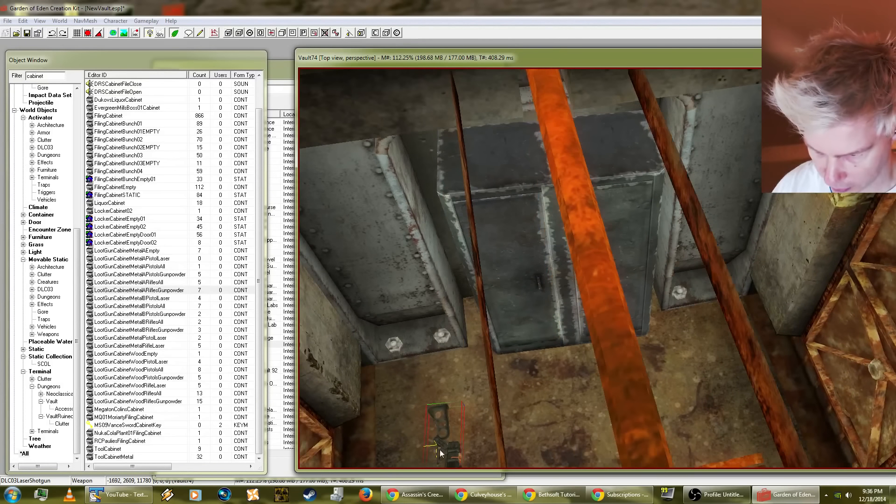
{"action": "left_click_drag", "start_coordinate": [437, 445], "coordinate": [456, 347]}
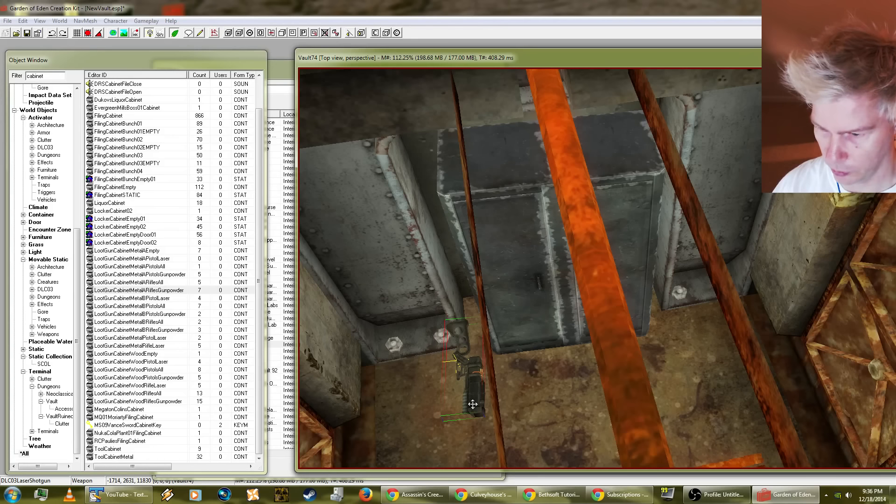
Step: Rotate the laser shotgun upright, stock down and barrel up, next to the gun cabinet
{"action": "right_click_drag", "start_coordinate": [473, 404], "coordinate": [480, 305]}
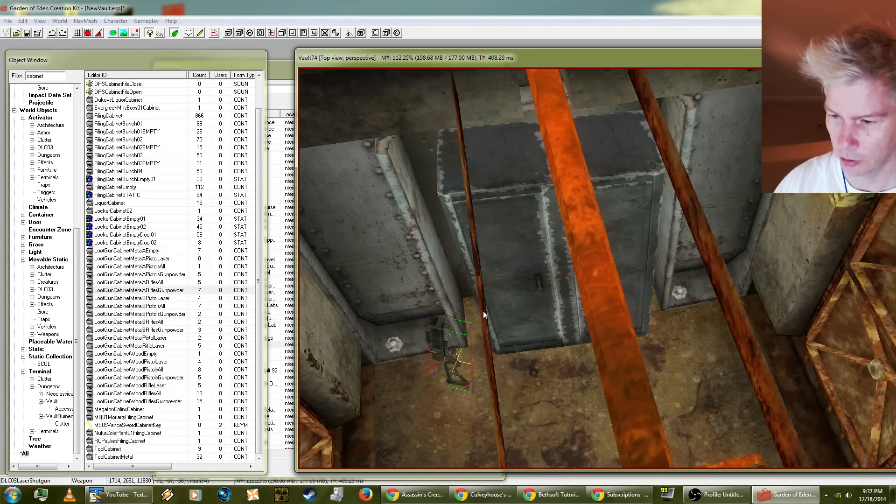
{"action": "scroll", "coordinate": [494, 304], "scroll_direction": "up", "scroll_amount": 3}
{"action": "middle_click_drag", "start_coordinate": [505, 346], "coordinate": [525, 328]}
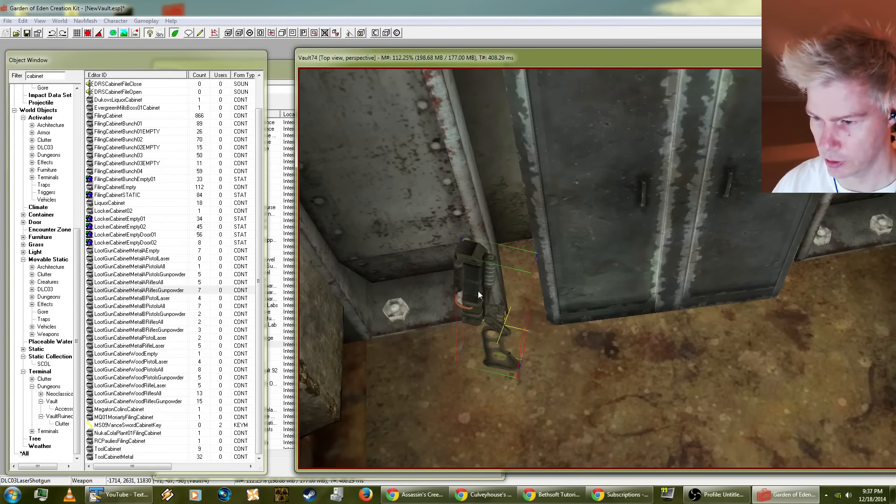
{"action": "left_click_drag", "start_coordinate": [475, 288], "coordinate": [496, 320]}
{"action": "right_click_drag", "start_coordinate": [530, 308], "coordinate": [594, 228]}
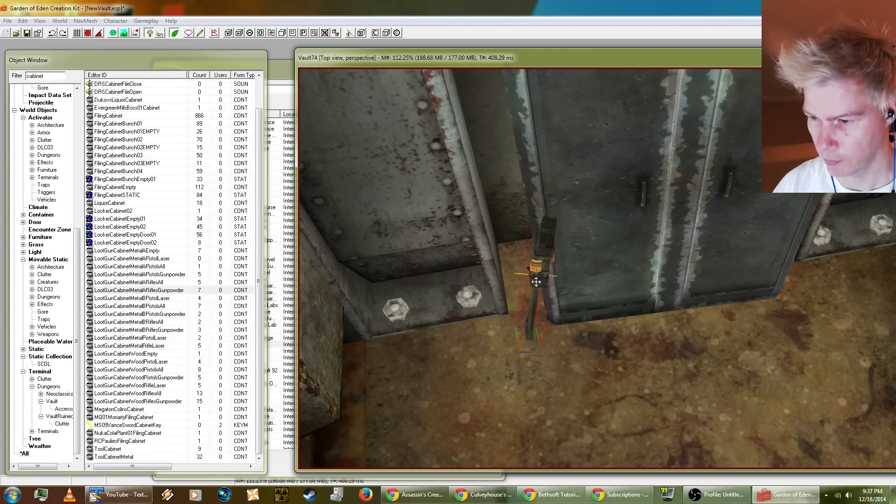
Step: Nudge the upright laser shotgun into the gap between the gun cabinet and the neighbouring wall frame
{"action": "mouse_move", "coordinate": [534, 279]}
{"action": "left_mouse_down"}
{"action": "mouse_move", "coordinate": [520, 270]}
{"action": "mouse_move", "coordinate": [523, 289]}
{"action": "left_mouse_up"}
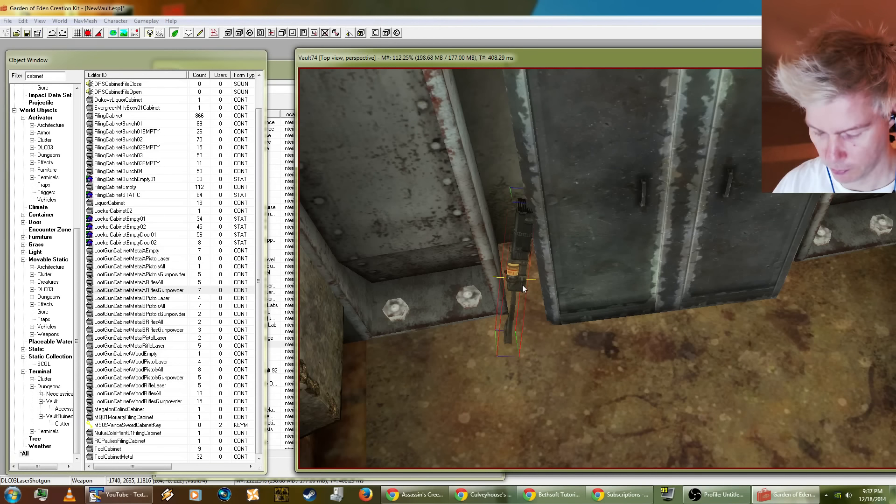
{"action": "right_click_drag", "start_coordinate": [522, 285], "coordinate": [521, 281]}
{"action": "key", "text": "shift"}
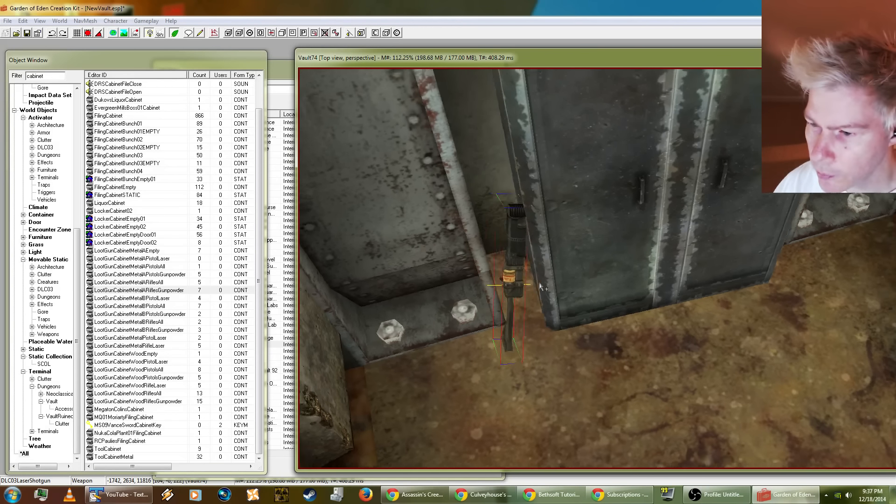
{"action": "key", "text": "shift"}
{"action": "left_click_drag", "start_coordinate": [520, 256], "coordinate": [508, 242]}
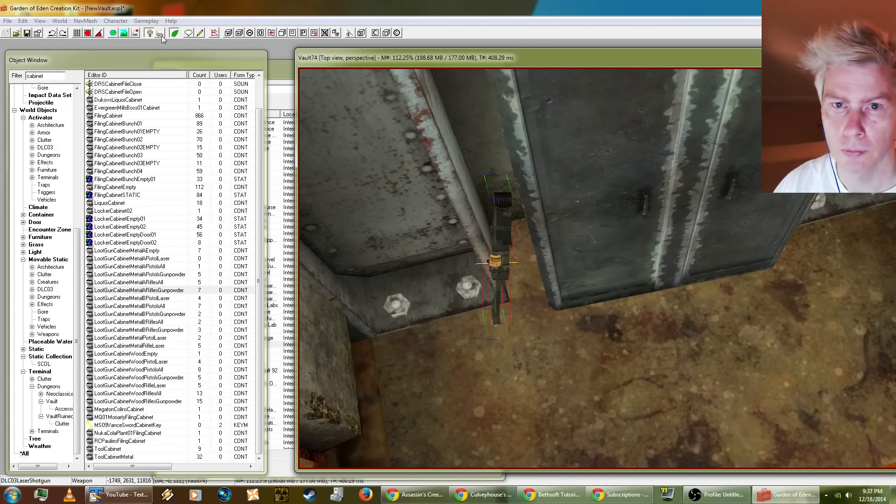
Step: Run the Havok simulation to settle the laser shotgun, and check from close up how it leans beside the cabinet
{"action": "left_click", "coordinate": [136, 34]}
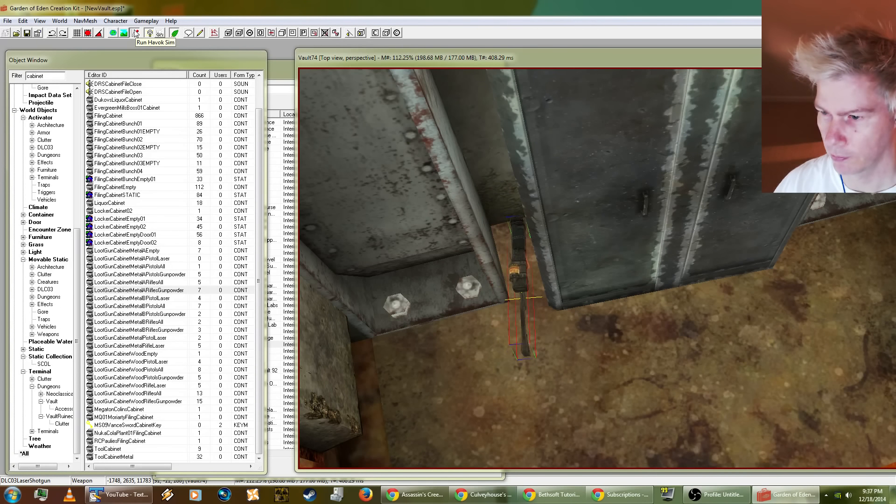
{"action": "left_click", "coordinate": [591, 334]}
{"action": "middle_click_drag", "start_coordinate": [591, 335], "coordinate": [516, 183], "text": "shift"}
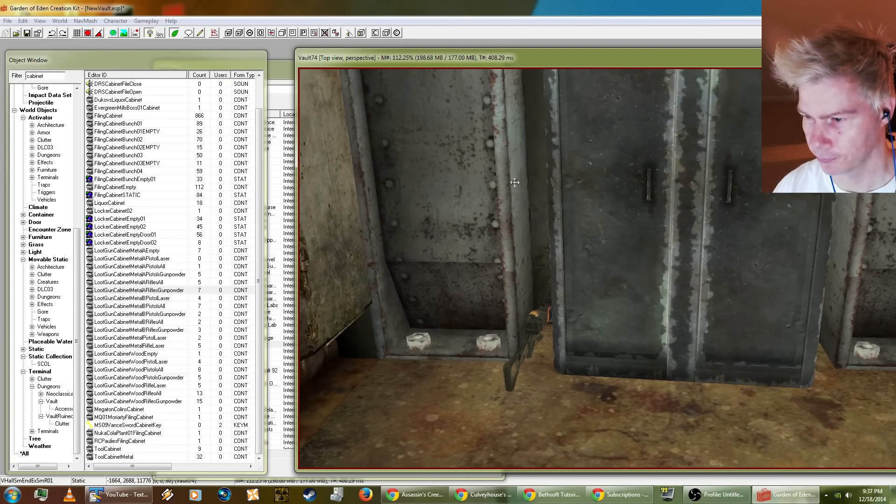
{"action": "scroll", "coordinate": [542, 320], "scroll_direction": "up", "scroll_amount": 4}
{"action": "scroll", "coordinate": [546, 317], "scroll_direction": "down", "scroll_amount": 3}
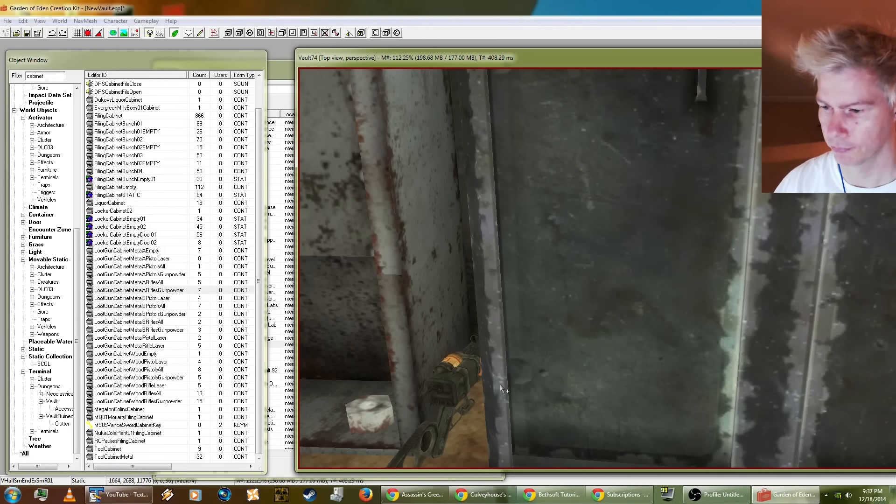
Step: Rotate the laser shotgun stock down, lift it into the gap beside the gun cabinet, and settle it with the Havok simulation
{"action": "left_click", "coordinate": [455, 396]}
{"action": "mouse_move", "coordinate": [454, 393]}
{"action": "right_mouse_down"}
{"action": "mouse_move", "coordinate": [435, 387]}
{"action": "mouse_move", "coordinate": [483, 401]}
{"action": "mouse_move", "coordinate": [488, 393]}
{"action": "mouse_move", "coordinate": [481, 407]}
{"action": "mouse_move", "coordinate": [486, 394]}
{"action": "mouse_move", "coordinate": [473, 409]}
{"action": "mouse_move", "coordinate": [495, 382]}
{"action": "mouse_move", "coordinate": [457, 376]}
{"action": "mouse_move", "coordinate": [450, 385]}
{"action": "right_mouse_up"}
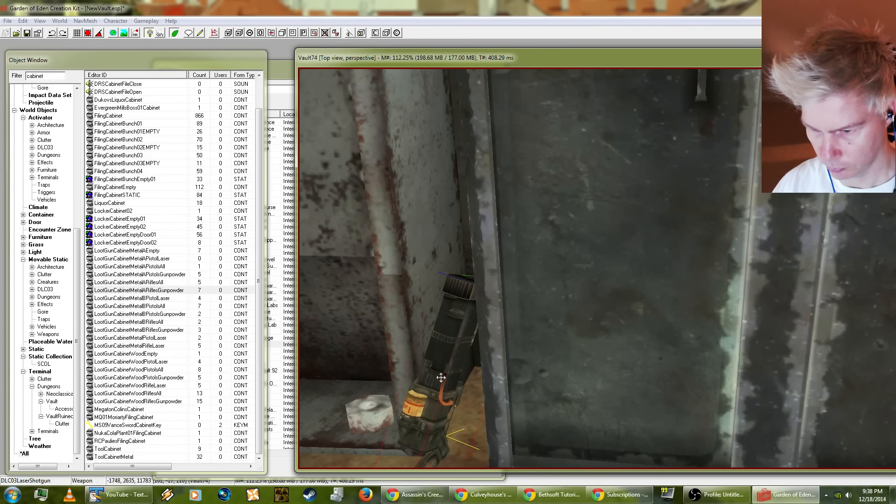
{"action": "left_click_drag", "start_coordinate": [434, 374], "coordinate": [481, 249]}
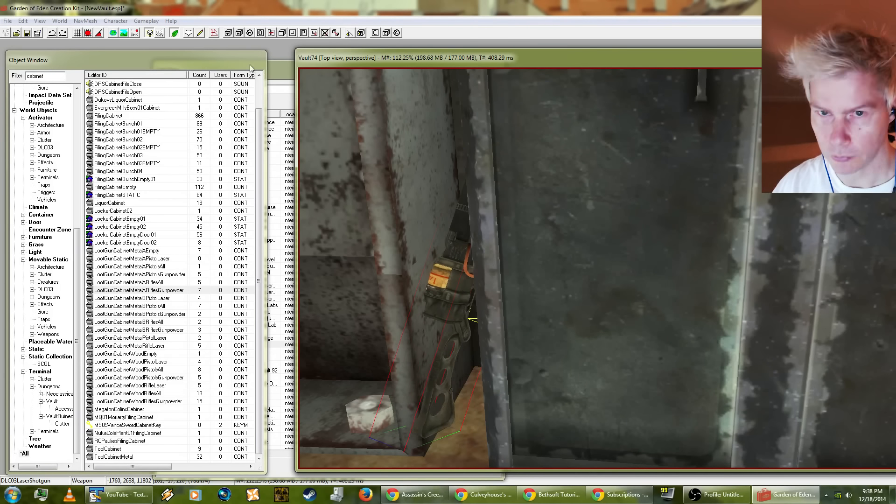
{"action": "left_click", "coordinate": [135, 34]}
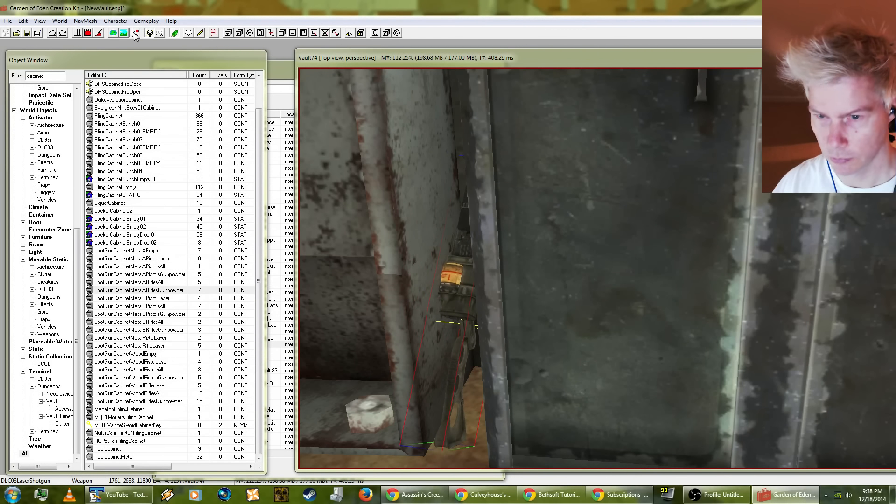
{"action": "left_click", "coordinate": [135, 34]}
Step: Examine the laser shotgun beside the gun cabinet and the free floor space along the side wall of the hallway end
{"action": "left_click", "coordinate": [583, 328]}
{"action": "scroll", "coordinate": [581, 332], "scroll_direction": "up", "scroll_amount": 2}
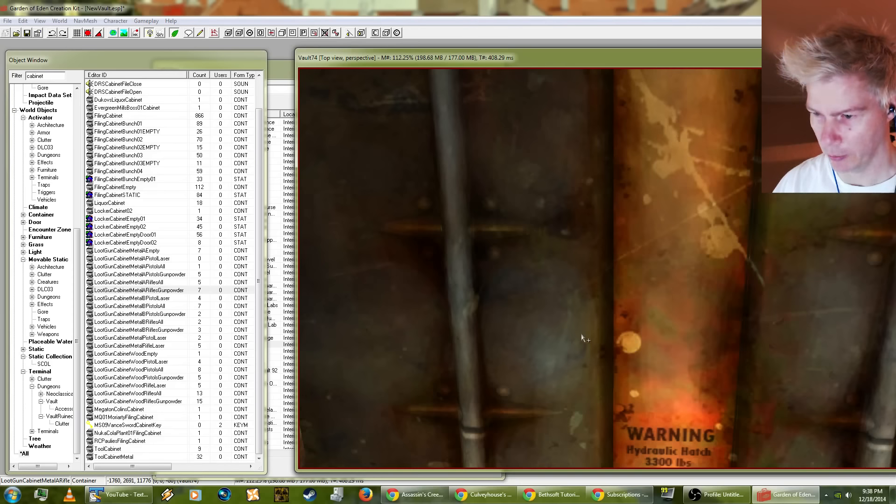
{"action": "scroll", "coordinate": [582, 334], "scroll_direction": "down", "scroll_amount": 3}
{"action": "middle_click_drag", "start_coordinate": [588, 338], "coordinate": [594, 332]}
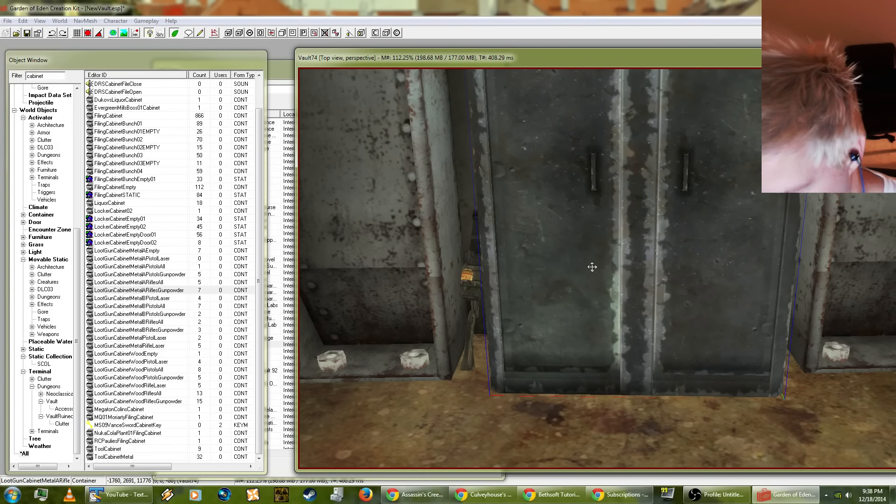
{"action": "middle_click_drag", "start_coordinate": [626, 288], "coordinate": [599, 307]}
{"action": "scroll", "coordinate": [584, 318], "scroll_direction": "up", "scroll_amount": 2}
{"action": "scroll", "coordinate": [584, 316], "scroll_direction": "down", "scroll_amount": 2}
{"action": "left_click", "coordinate": [558, 391]}
{"action": "middle_click_drag", "start_coordinate": [558, 391], "coordinate": [782, 372], "text": "shift"}
{"action": "scroll", "coordinate": [701, 349], "scroll_direction": "down", "scroll_amount": 2}
{"action": "mouse_move", "coordinate": [700, 350]}
{"action": "middle_mouse_down", "text": "shift"}
{"action": "mouse_move", "coordinate": [762, 351]}
{"action": "mouse_move", "coordinate": [713, 349]}
{"action": "middle_mouse_up", "text": "shift"}
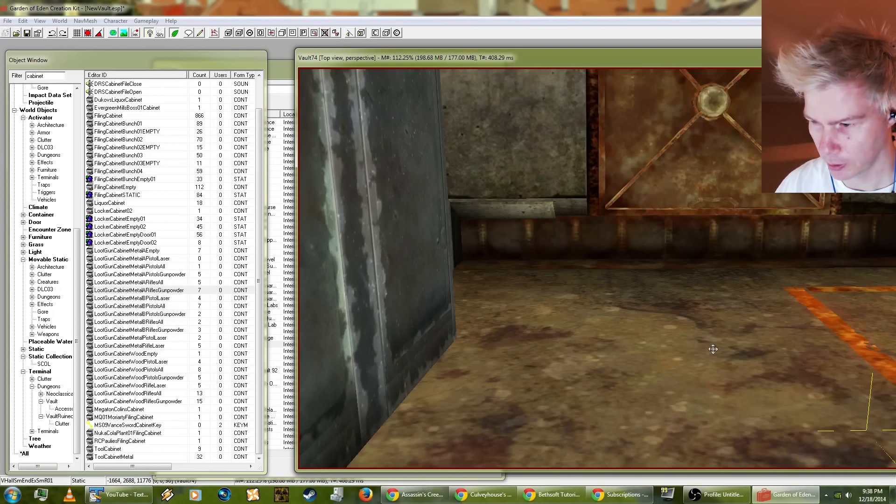
{"action": "scroll", "coordinate": [688, 312], "scroll_direction": "down", "scroll_amount": 2}
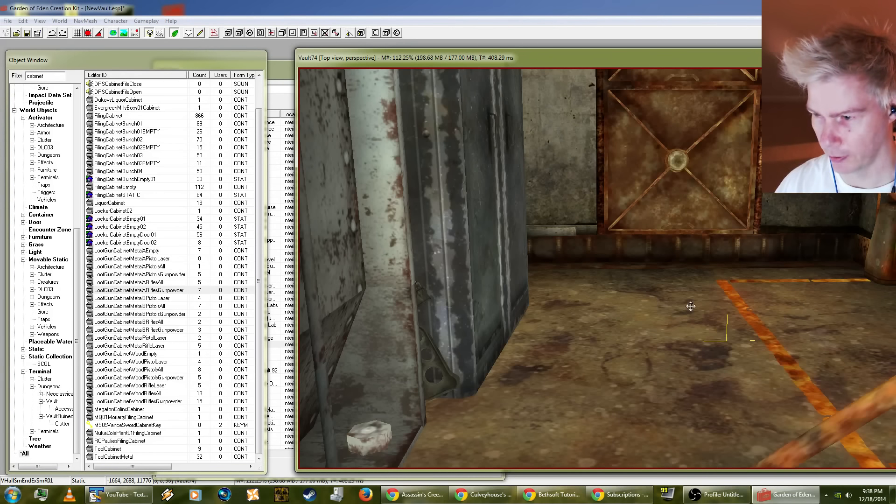
{"action": "mouse_move", "coordinate": [690, 307]}
{"action": "middle_mouse_down", "text": "shift"}
{"action": "mouse_move", "coordinate": [687, 334]}
{"action": "mouse_move", "coordinate": [670, 324]}
{"action": "middle_mouse_up", "text": "shift"}
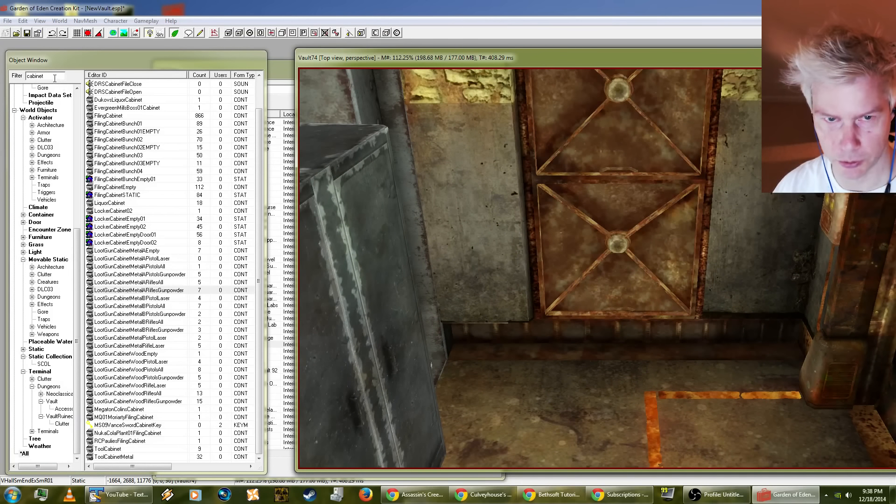
Step: Filter the object list for "dresse" and preview the DresserAbandoned container
{"action": "left_click_drag", "start_coordinate": [54, 78], "coordinate": [27, 73]}
{"action": "type", "text": "dresse"}
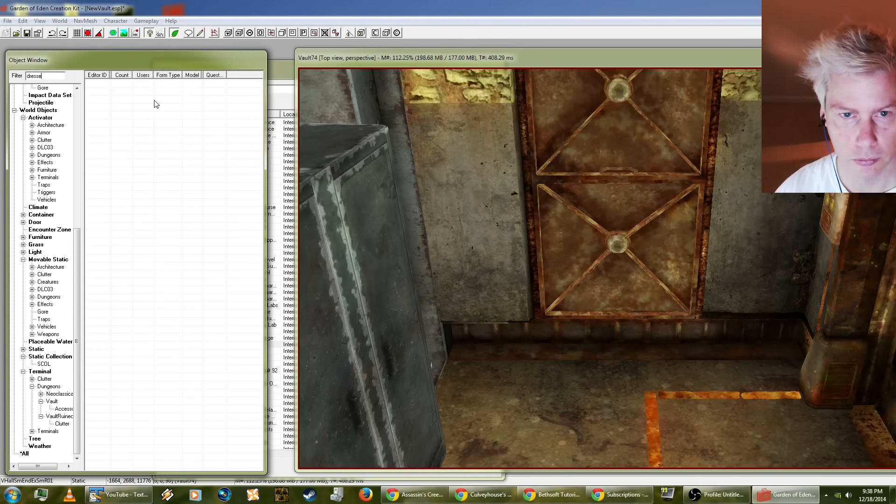
{"action": "right_click", "coordinate": [116, 110]}
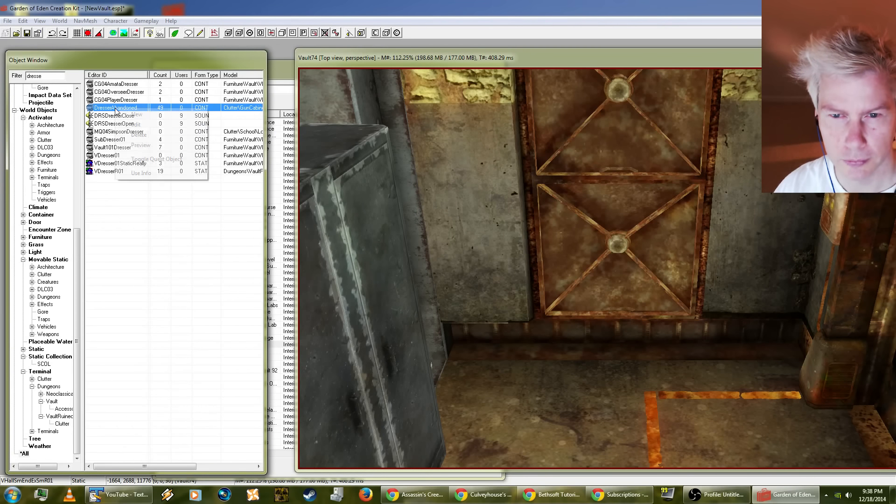
{"action": "left_click", "coordinate": [136, 145]}
{"action": "left_click_drag", "start_coordinate": [682, 244], "coordinate": [716, 334]}
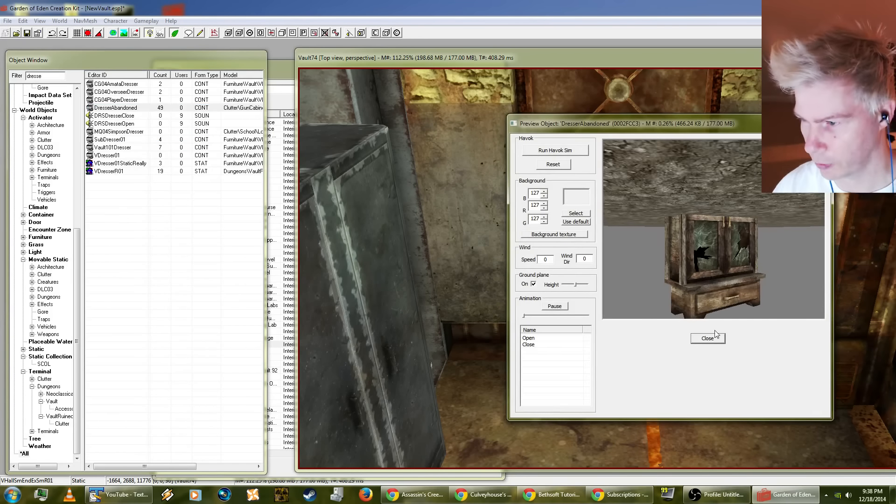
{"action": "left_click", "coordinate": [707, 338]}
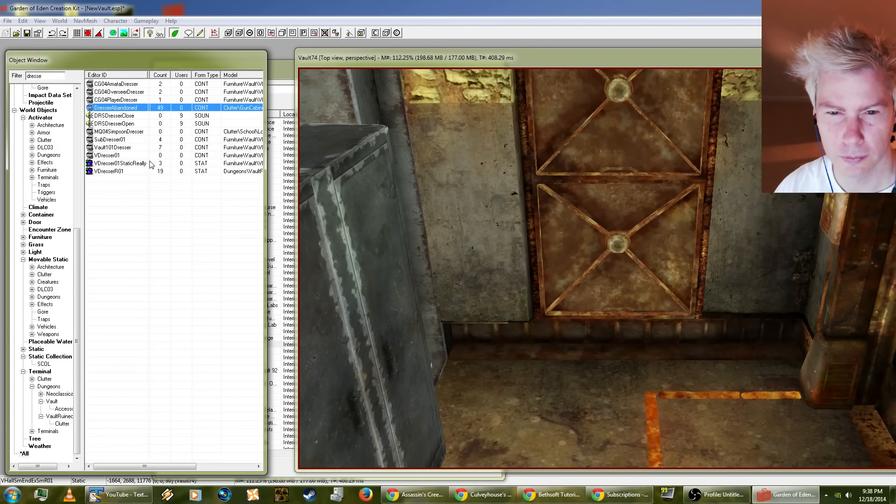
Step: Preview the Vault101Dresser container and the VDresserR01 static to compare the dresser models
{"action": "right_click", "coordinate": [112, 147]}
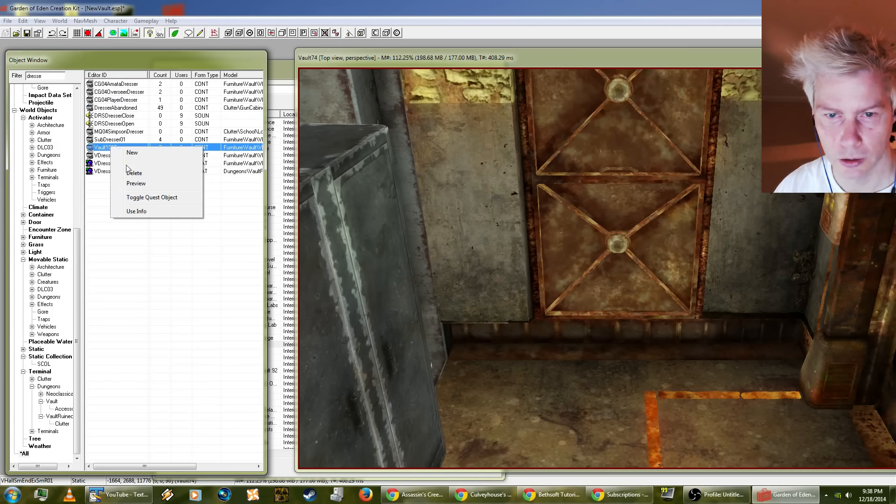
{"action": "left_click", "coordinate": [135, 186]}
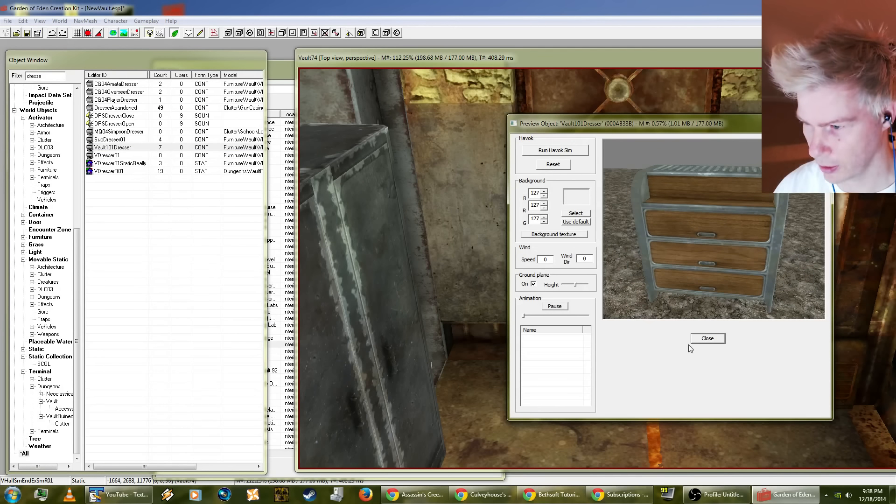
{"action": "left_click", "coordinate": [707, 338]}
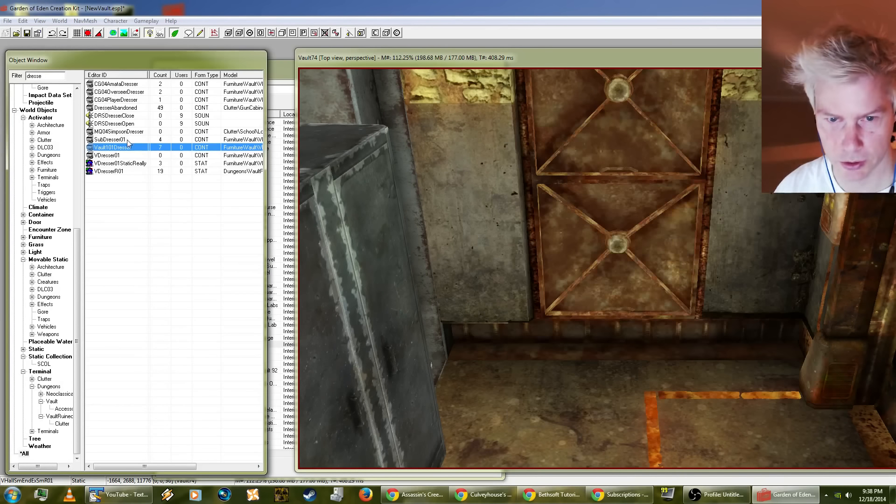
{"action": "right_click", "coordinate": [119, 173]}
{"action": "left_click", "coordinate": [164, 211]}
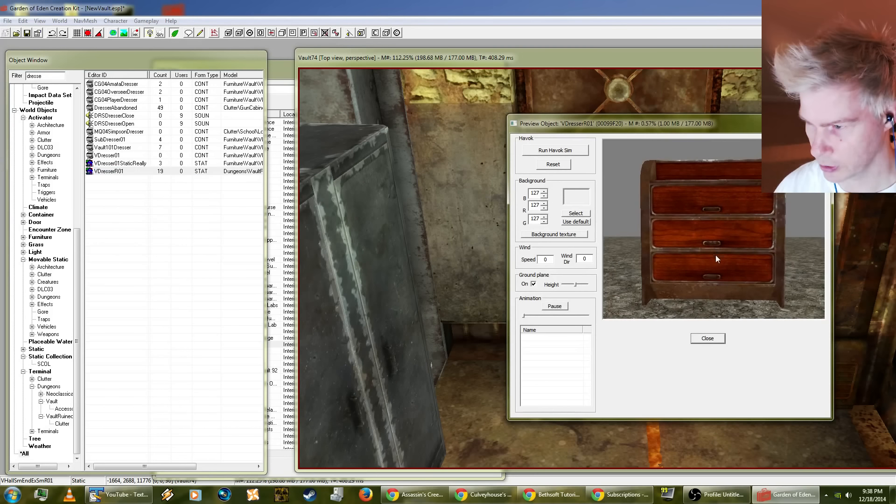
{"action": "left_click", "coordinate": [707, 339]}
Step: Place a VDresserR01 dresser in the hallway end, drop it to the floor, and push it back against the side wall
{"action": "left_click_drag", "start_coordinate": [115, 176], "coordinate": [581, 216]}
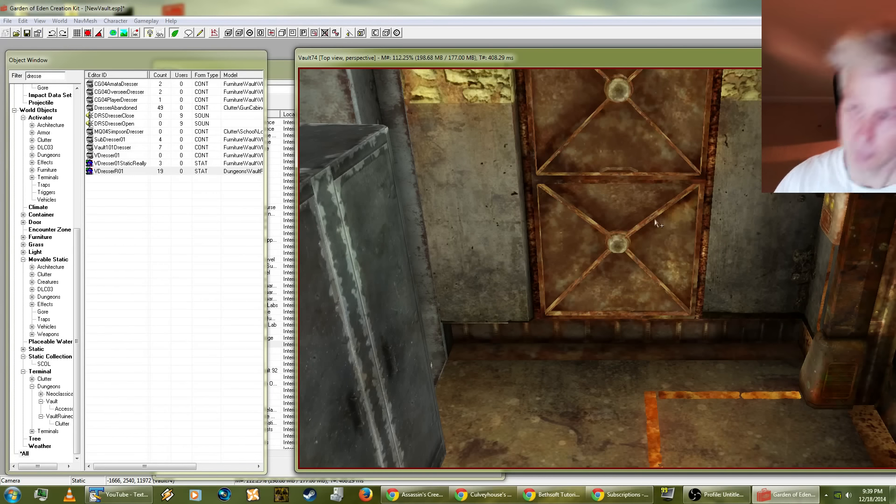
{"action": "key", "text": "f"}
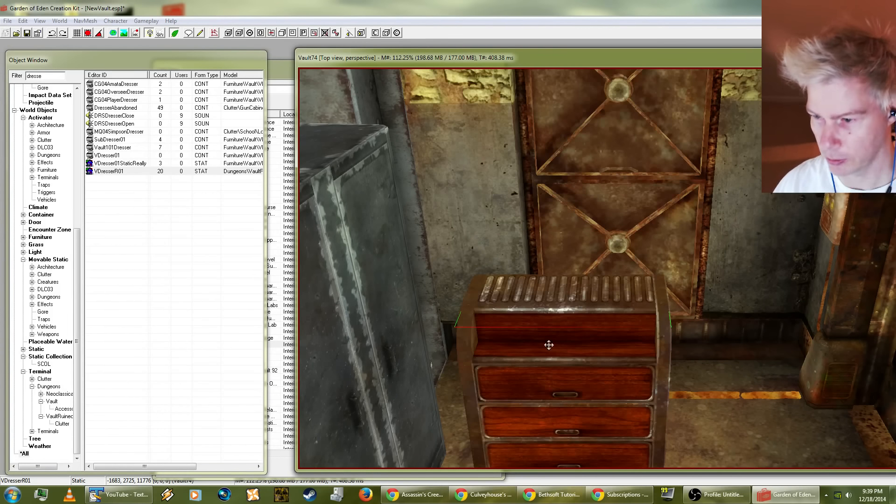
{"action": "left_click_drag", "start_coordinate": [547, 346], "coordinate": [584, 277]}
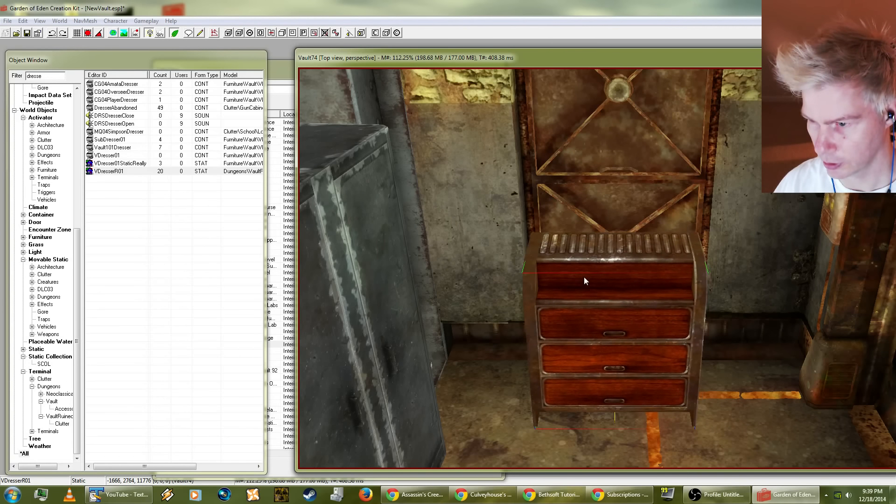
{"action": "middle_click_drag", "start_coordinate": [584, 277], "coordinate": [480, 341], "text": "shift"}
{"action": "left_click_drag", "start_coordinate": [773, 330], "coordinate": [821, 333]}
{"action": "middle_click_drag", "start_coordinate": [821, 333], "coordinate": [819, 334], "text": "shift"}
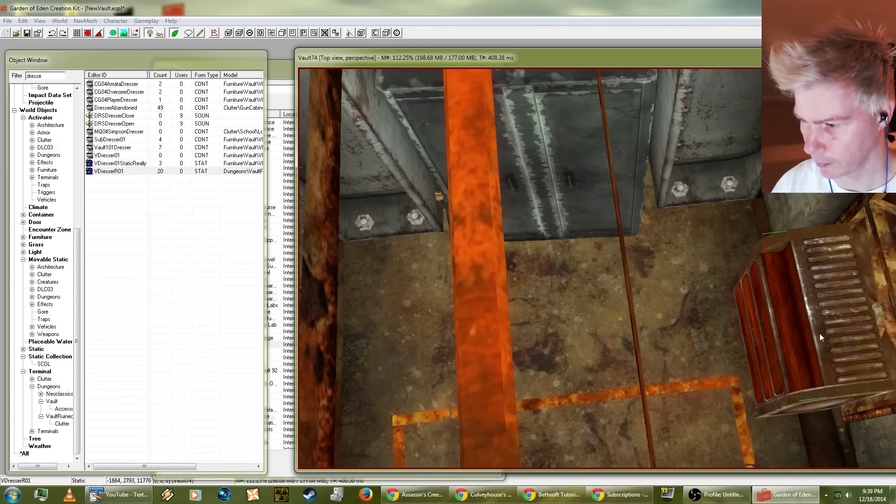
Step: Duplicate the dresser, move the copy to the opposite side wall, and rotate it to face into the hallway
{"action": "key", "text": "ctrl+d"}
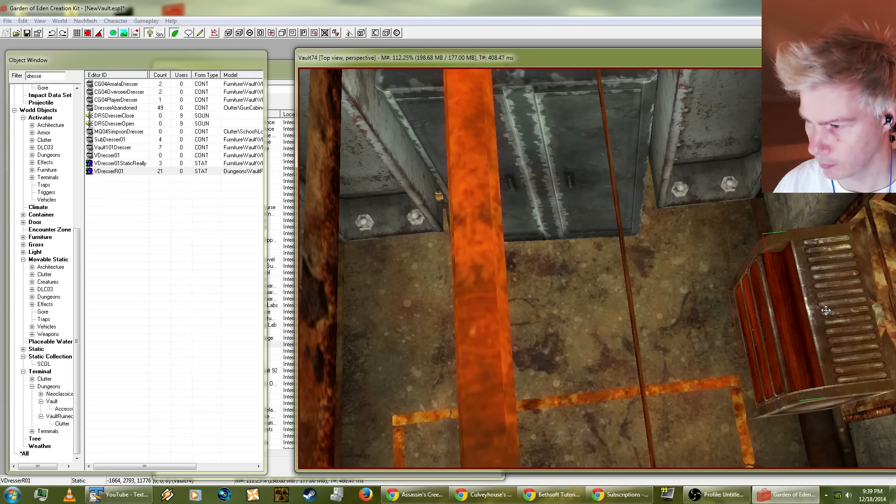
{"action": "left_click_drag", "start_coordinate": [827, 319], "coordinate": [396, 373]}
{"action": "right_click_drag", "start_coordinate": [397, 377], "coordinate": [457, 332]}
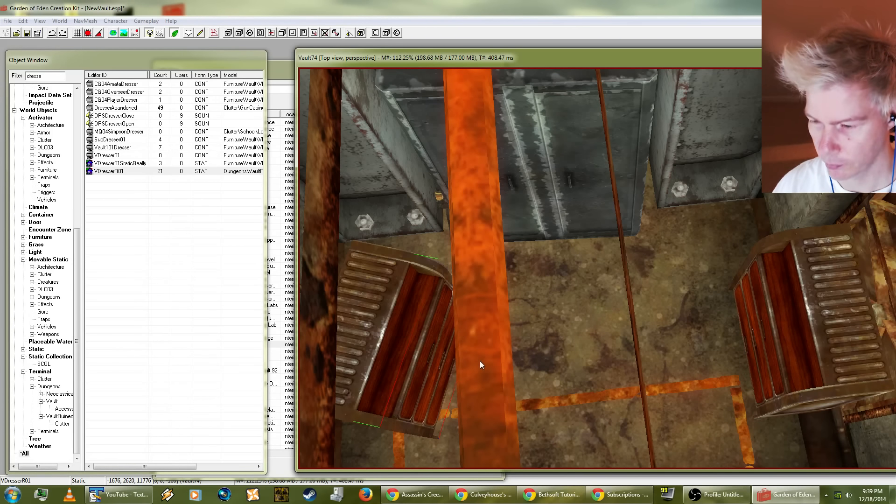
{"action": "middle_click_drag", "start_coordinate": [402, 323], "coordinate": [360, 280], "text": "shift"}
{"action": "middle_click_drag", "start_coordinate": [496, 269], "coordinate": [466, 298], "text": "shift"}
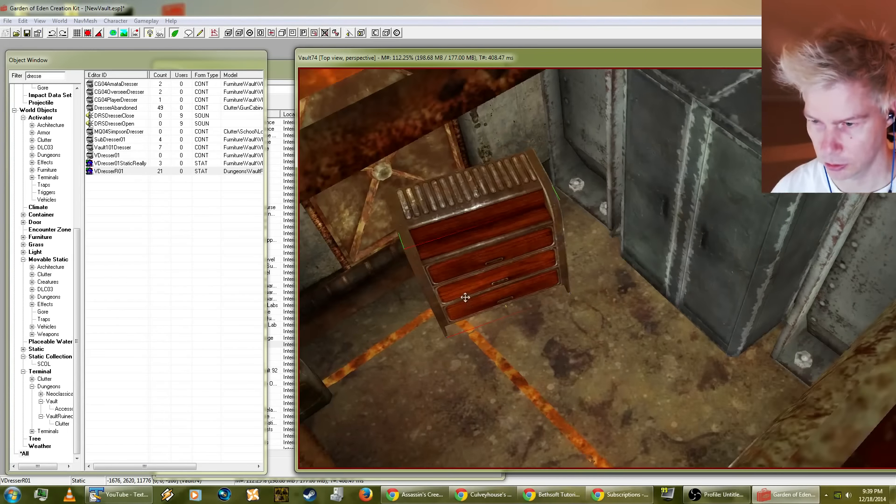
Step: Tilt the duplicated dresser backwards and move it out from the wall towards the orange floor line
{"action": "left_click_drag", "start_coordinate": [494, 265], "coordinate": [489, 246]}
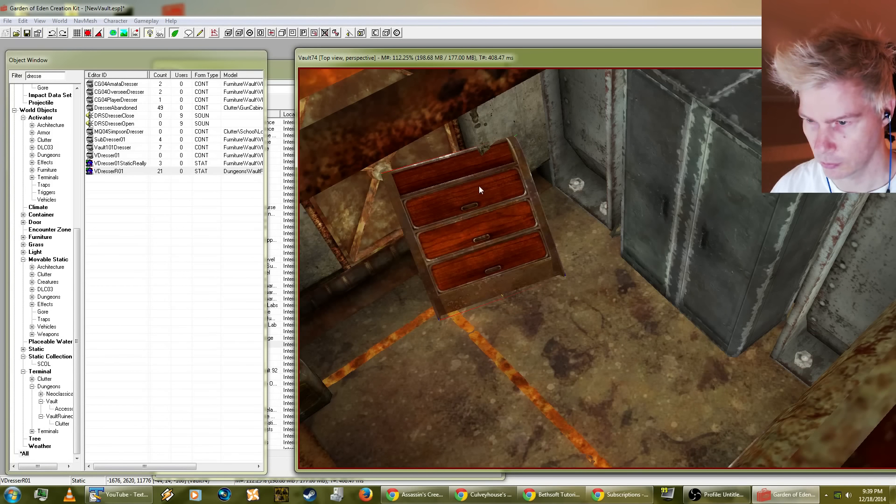
{"action": "left_click_drag", "start_coordinate": [455, 200], "coordinate": [431, 239]}
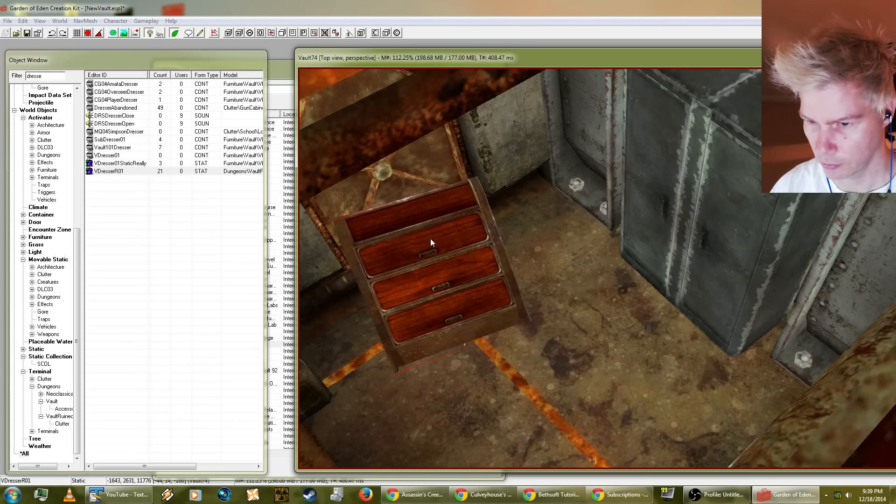
{"action": "mouse_move", "coordinate": [430, 239]}
{"action": "middle_mouse_down", "text": "shift"}
{"action": "mouse_move", "coordinate": [499, 200]}
{"action": "mouse_move", "coordinate": [483, 222]}
{"action": "mouse_move", "coordinate": [437, 239]}
{"action": "middle_mouse_up", "text": "shift"}
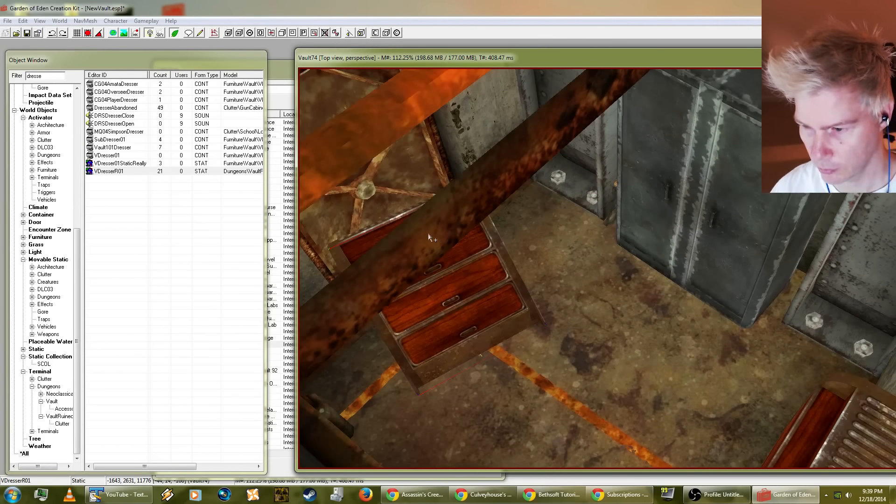
Step: Adjust the height of the tilted dresser so that its lower front edge meets the floor
{"action": "middle_click_drag", "start_coordinate": [487, 300], "coordinate": [679, 302], "text": "shift"}
{"action": "scroll", "coordinate": [451, 252], "scroll_direction": "up", "scroll_amount": 3}
{"action": "scroll", "coordinate": [494, 255], "scroll_direction": "up", "scroll_amount": 3}
{"action": "scroll", "coordinate": [487, 241], "scroll_direction": "down", "scroll_amount": 4}
{"action": "middle_click_drag", "start_coordinate": [636, 230], "coordinate": [701, 235], "text": "shift"}
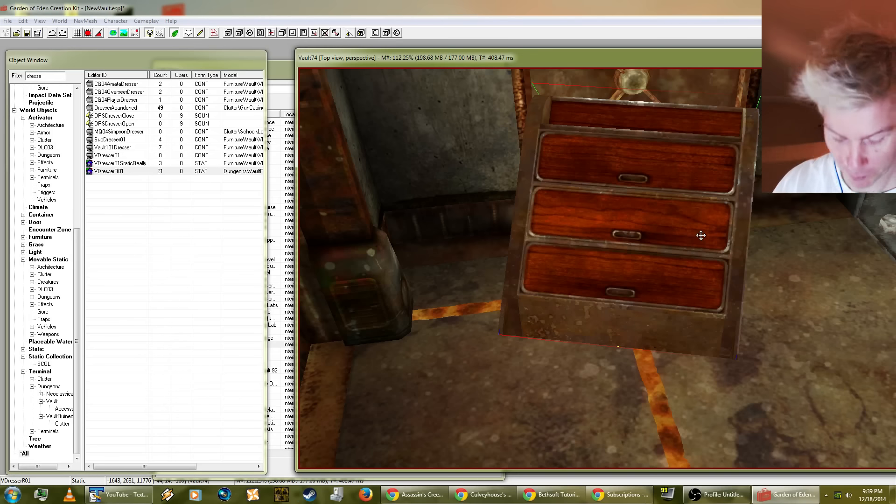
{"action": "left_click_drag", "start_coordinate": [660, 272], "coordinate": [658, 263]}
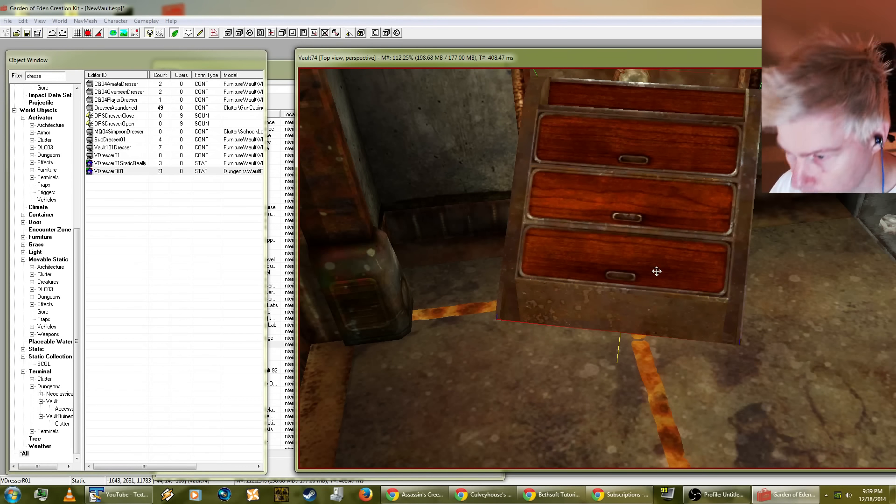
{"action": "left_click_drag", "start_coordinate": [656, 271], "coordinate": [654, 290]}
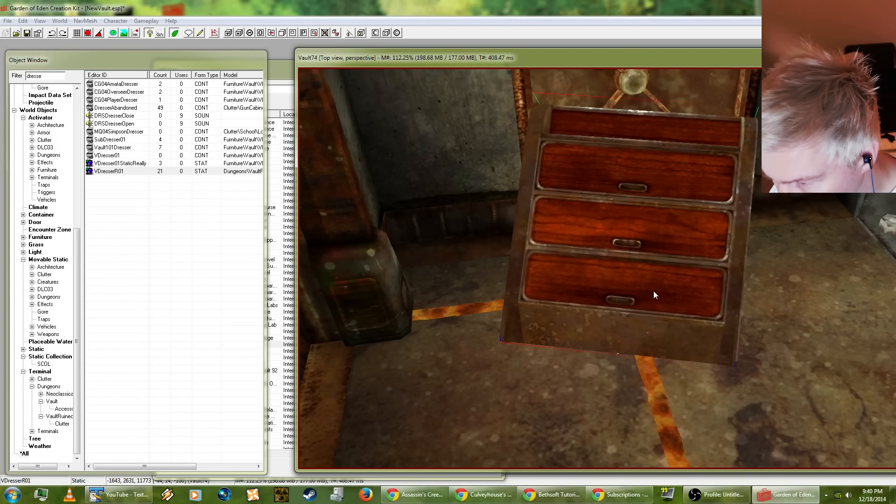
Step: Examine how the tilted dresser sits against the wall and floor from close up and from farther away
{"action": "middle_click_drag", "start_coordinate": [653, 291], "coordinate": [671, 401], "text": "shift"}
{"action": "scroll", "coordinate": [687, 293], "scroll_direction": "up", "scroll_amount": 5}
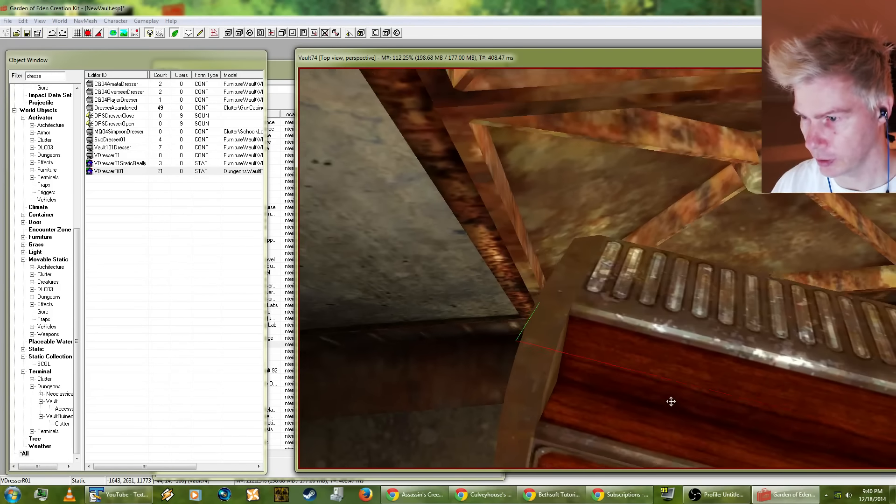
{"action": "scroll", "coordinate": [671, 402], "scroll_direction": "down", "scroll_amount": 5}
{"action": "scroll", "coordinate": [691, 336], "scroll_direction": "down", "scroll_amount": 3}
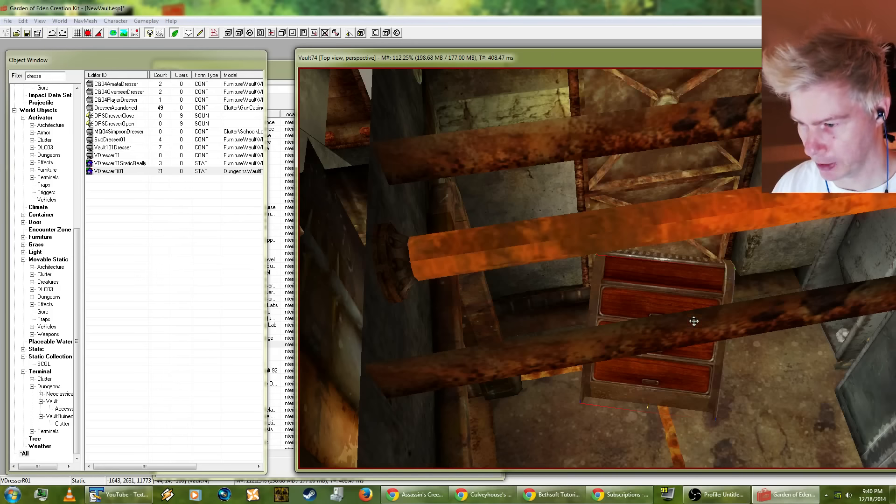
{"action": "middle_click_drag", "start_coordinate": [693, 321], "coordinate": [623, 287], "text": "shift"}
{"action": "scroll", "coordinate": [638, 290], "scroll_direction": "up", "scroll_amount": 3}
{"action": "scroll", "coordinate": [658, 301], "scroll_direction": "up", "scroll_amount": 4}
Step: Search the object list for "sleepwear", and widen the filter to "sleep"
{"action": "left_click_drag", "start_coordinate": [49, 77], "coordinate": [3, 68]}
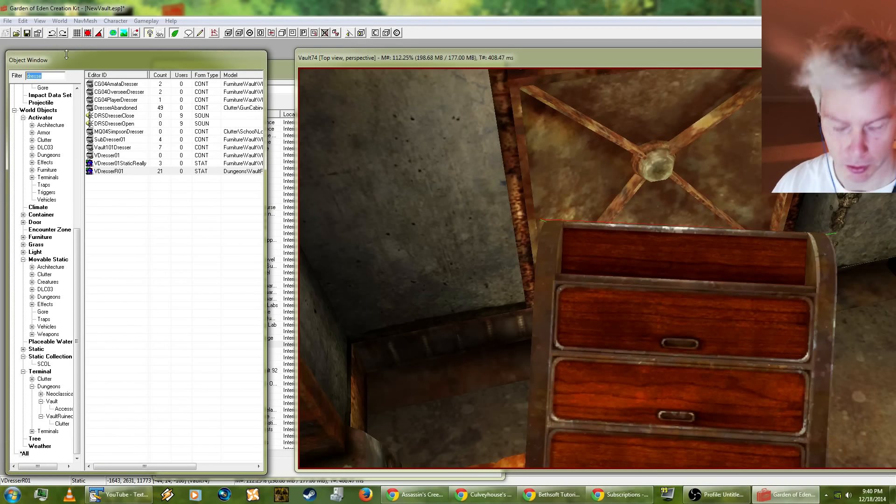
{"action": "type", "text": "sleep"}
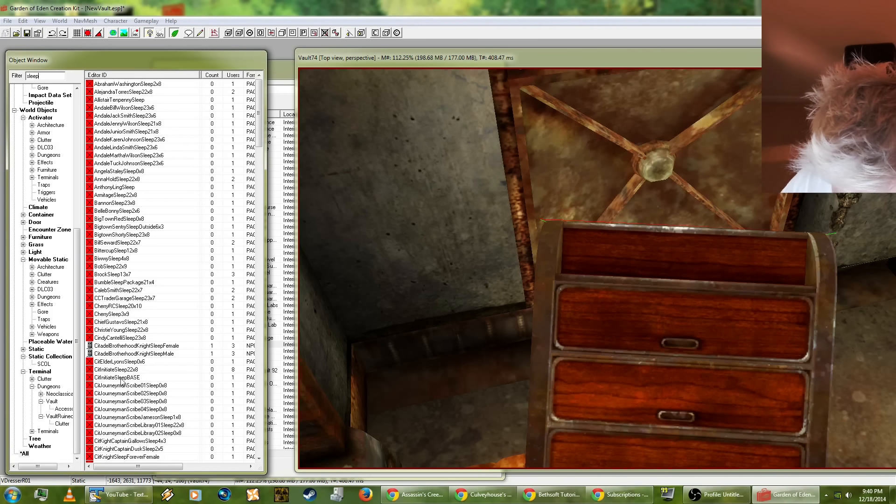
{"action": "type", "text": "wea"}
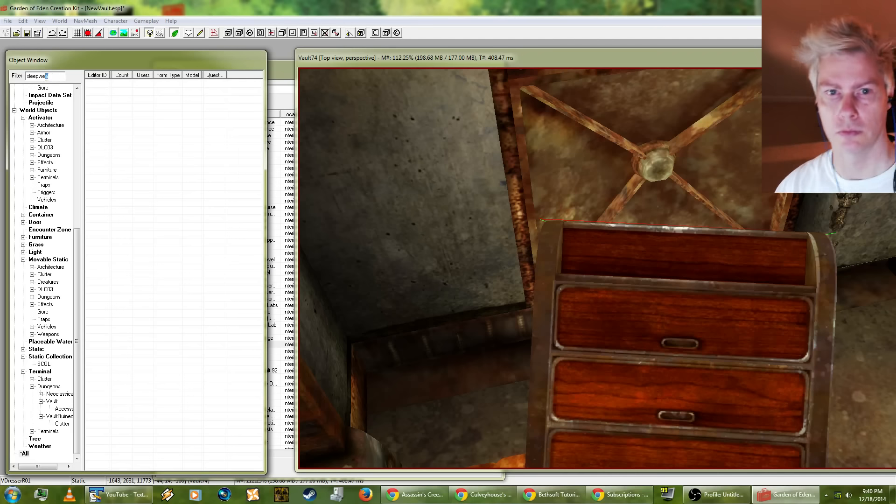
{"action": "key", "text": "BackSpace"}
{"action": "key", "text": "BackSpace"}
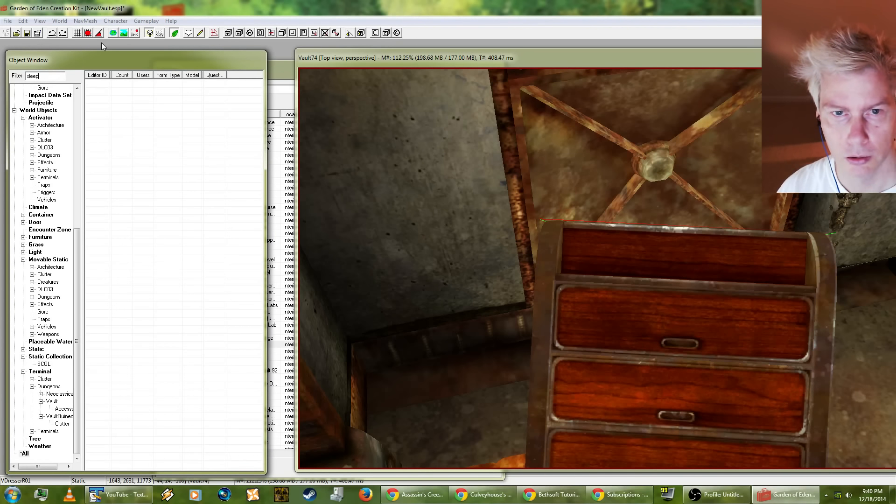
Step: Look through the objects matching "sleep" for sleepwear clothing, and search for "paj" instead
{"action": "left_click_drag", "start_coordinate": [259, 106], "coordinate": [252, 396]}
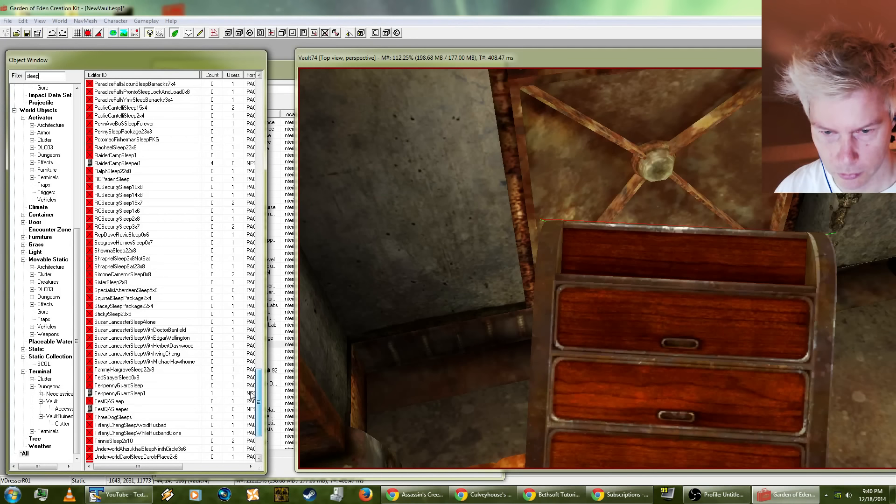
{"action": "left_click", "coordinate": [117, 307]}
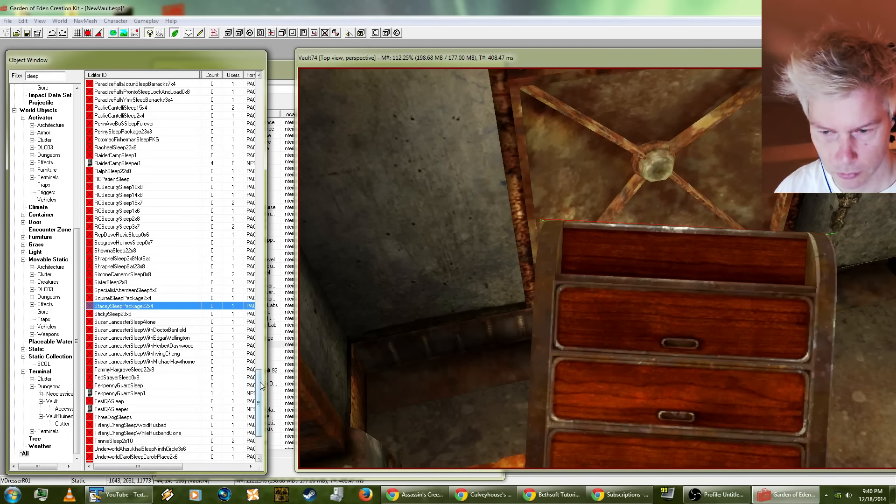
{"action": "left_click_drag", "start_coordinate": [260, 393], "coordinate": [255, 415]}
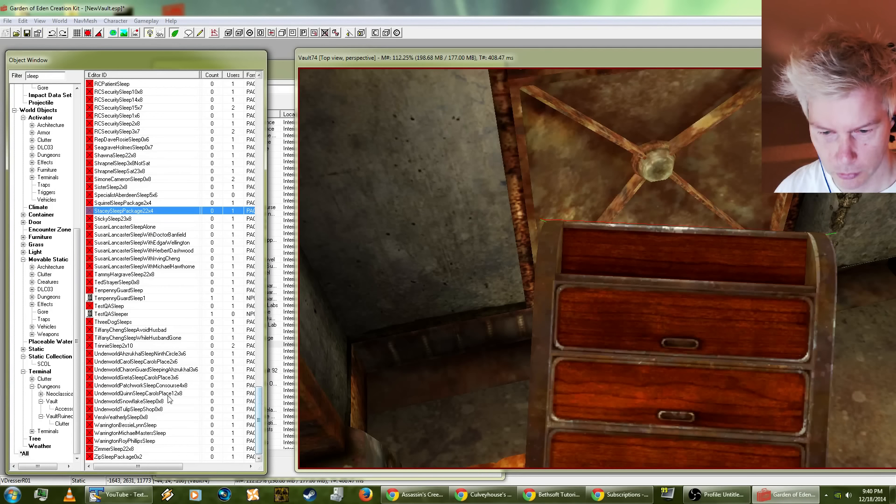
{"action": "right_click", "coordinate": [134, 427]}
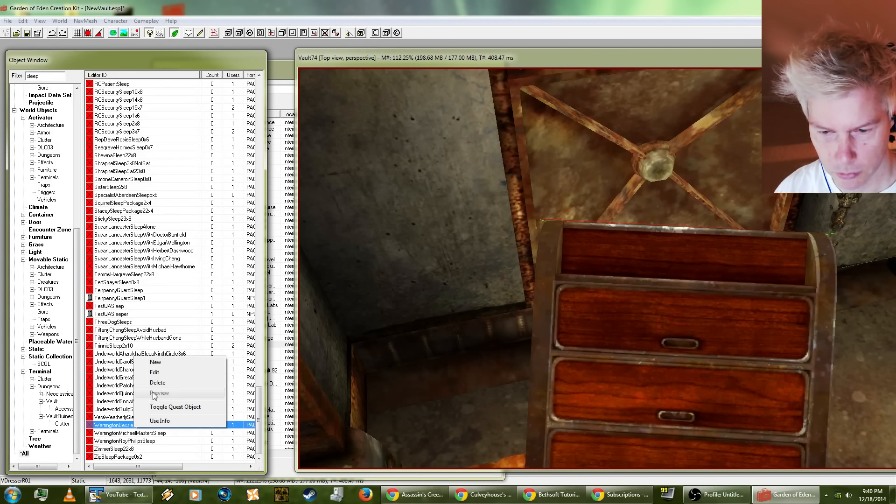
{"action": "left_click", "coordinate": [111, 402]}
{"action": "scroll", "coordinate": [123, 401], "scroll_direction": "up", "scroll_amount": 4}
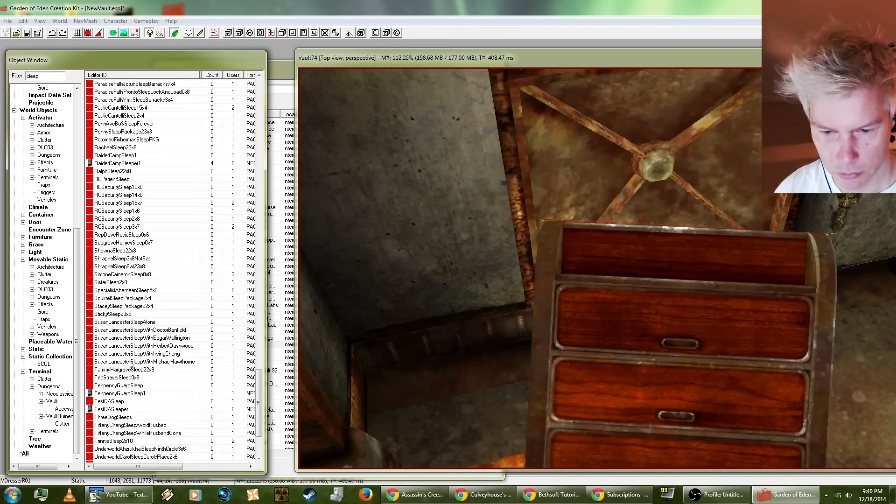
{"action": "scroll", "coordinate": [165, 346], "scroll_direction": "up", "scroll_amount": 15}
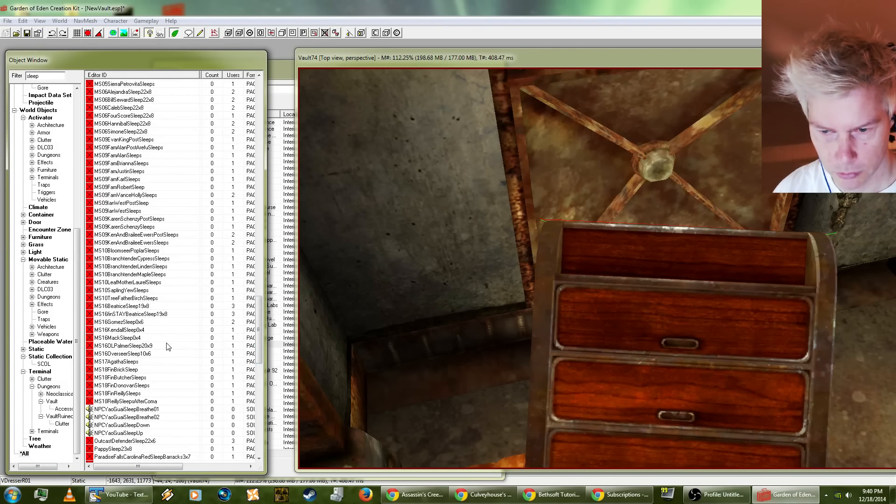
{"action": "left_click_drag", "start_coordinate": [265, 325], "coordinate": [301, 329]}
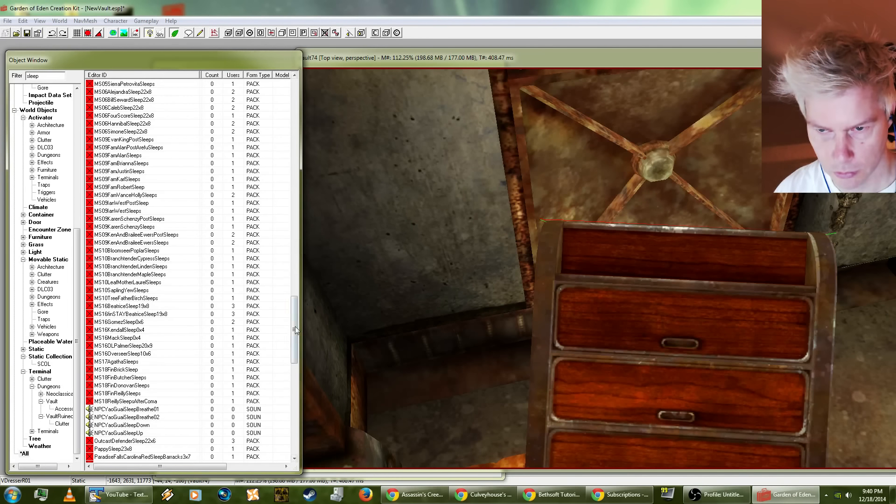
{"action": "scroll", "coordinate": [266, 344], "scroll_direction": "up", "scroll_amount": 10}
{"action": "scroll", "coordinate": [234, 355], "scroll_direction": "up", "scroll_amount": 16}
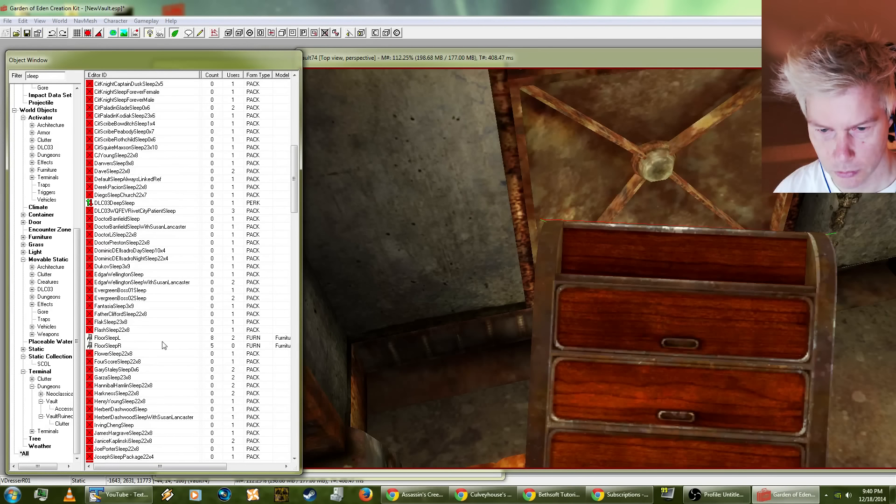
{"action": "scroll", "coordinate": [132, 348], "scroll_direction": "up", "scroll_amount": 13}
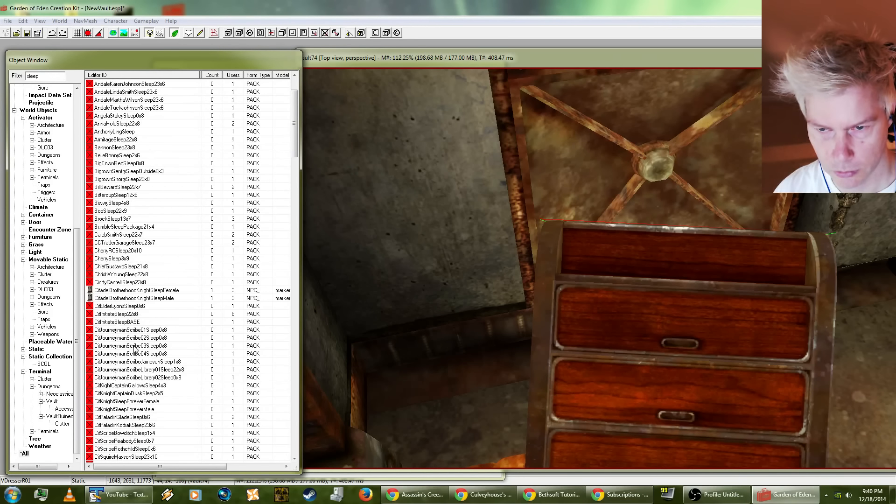
{"action": "scroll", "coordinate": [134, 348], "scroll_direction": "up", "scroll_amount": 2}
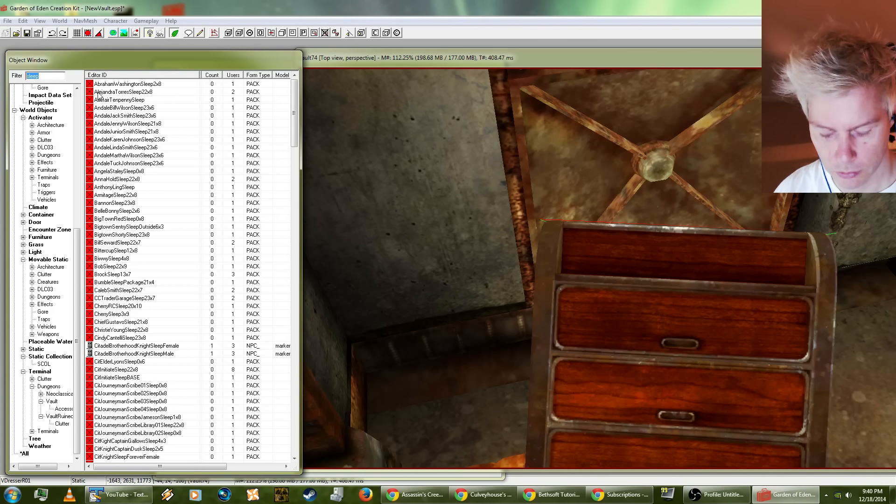
{"action": "type", "text": "paj"}
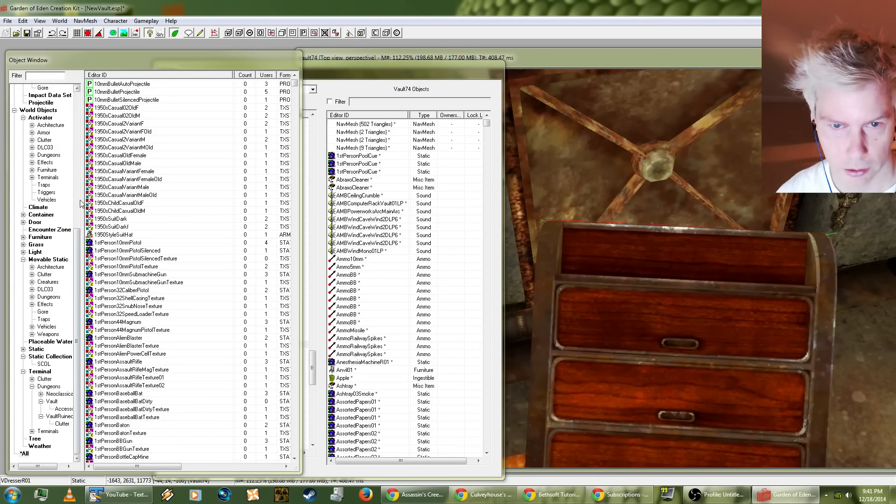
Step: Save the NewVault.esp plugin
{"action": "left_click", "coordinate": [7, 21]}
{"action": "left_click", "coordinate": [16, 42]}
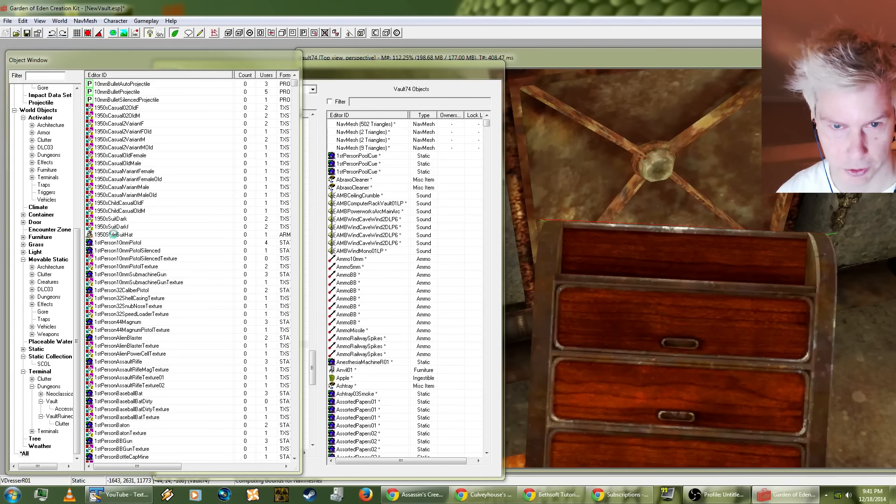
Step: List the wearable objects of the Armor category under Items instead of the Armor activators
{"action": "double_click", "coordinate": [44, 133]}
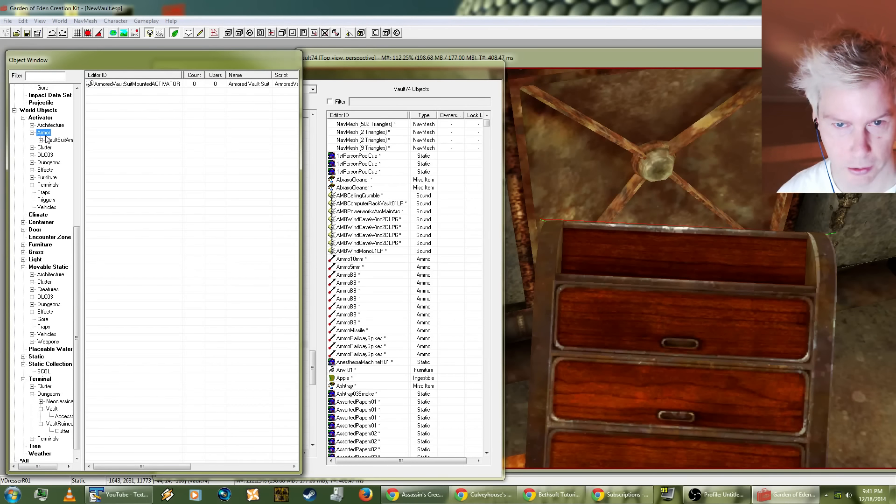
{"action": "left_click", "coordinate": [44, 76]}
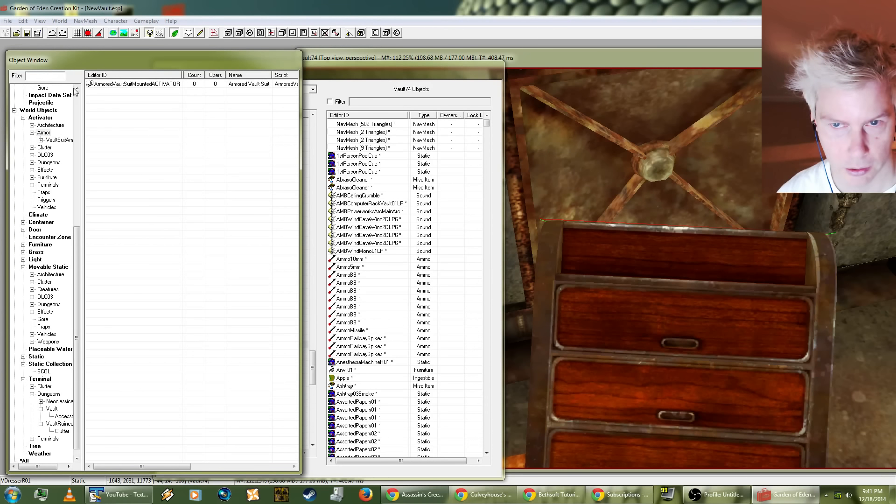
{"action": "left_click", "coordinate": [41, 134]}
{"action": "scroll", "coordinate": [67, 257], "scroll_direction": "up", "scroll_amount": 5}
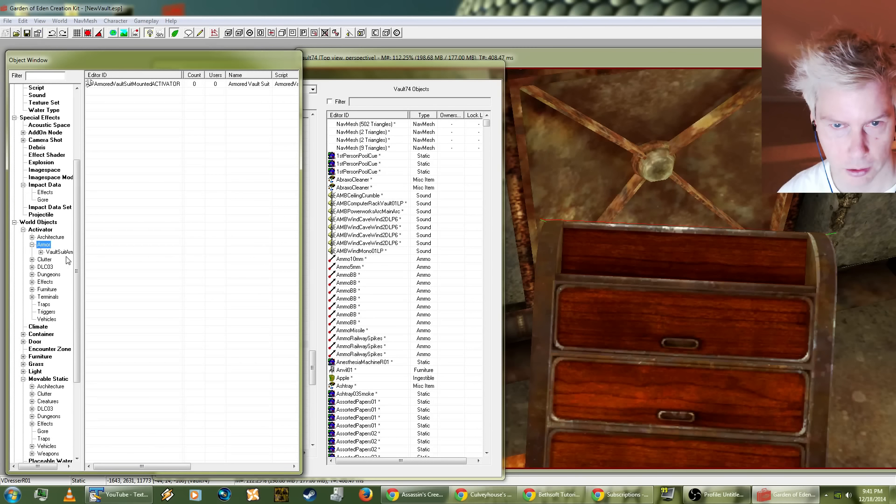
{"action": "scroll", "coordinate": [66, 260], "scroll_direction": "up", "scroll_amount": 5}
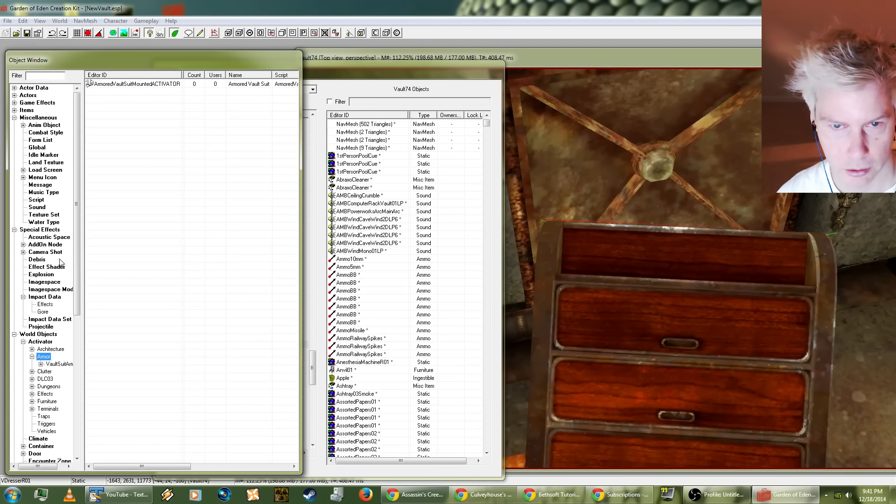
{"action": "left_click", "coordinate": [14, 110]}
{"action": "double_click", "coordinate": [30, 125]}
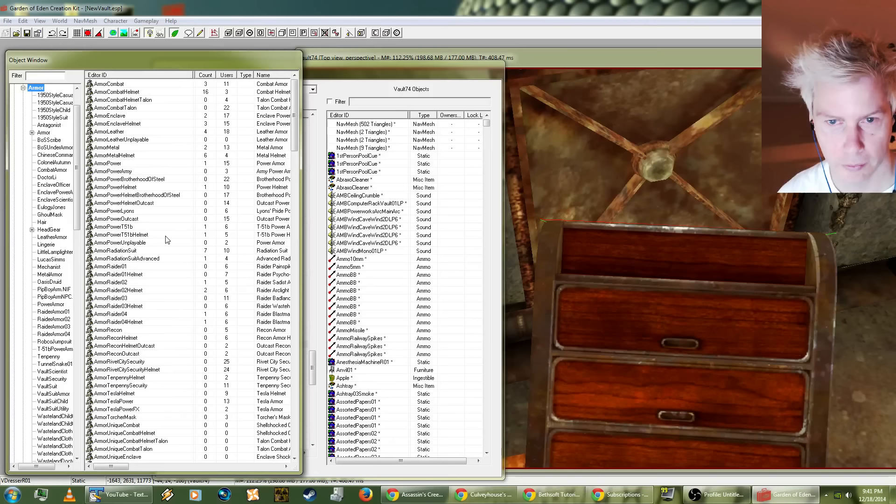
Step: Place the Underwear, RegulatorDuster and OutfitWastelandHat02 armor items around the top of the tilted dresser
{"action": "left_click", "coordinate": [120, 211]}
{"action": "left_click_drag", "start_coordinate": [293, 115], "coordinate": [284, 247]}
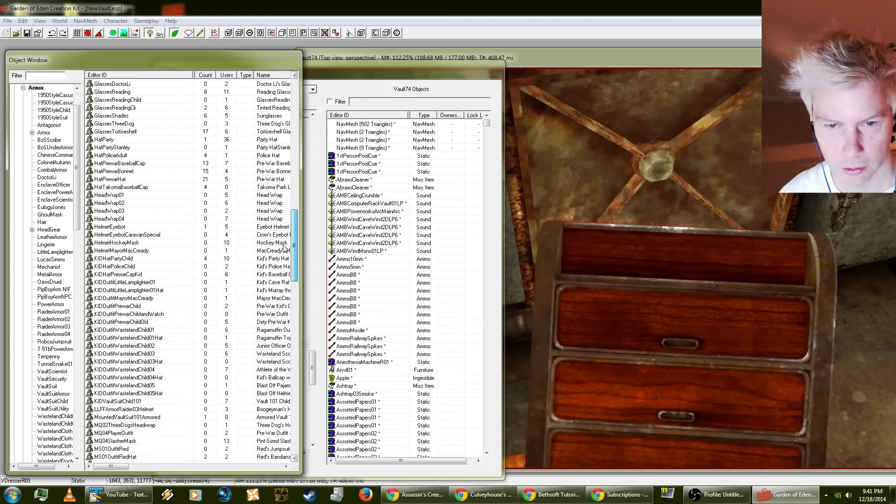
{"action": "left_click_drag", "start_coordinate": [284, 247], "coordinate": [273, 447]}
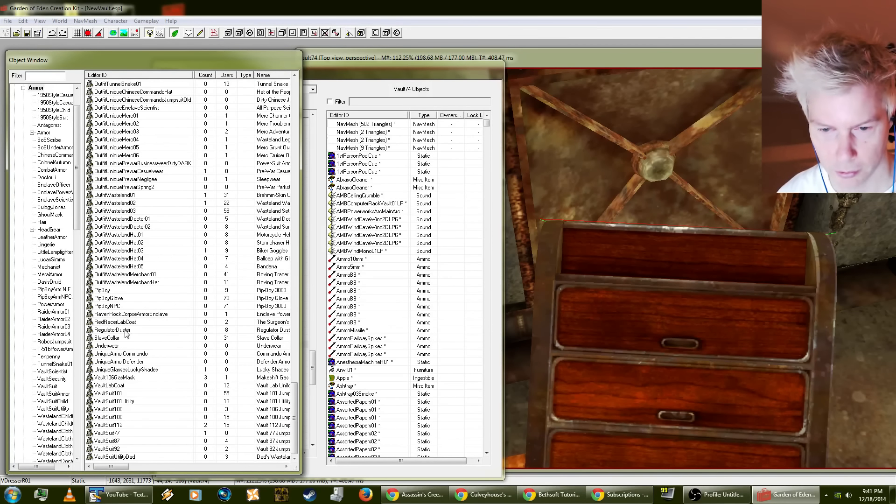
{"action": "left_click_drag", "start_coordinate": [109, 345], "coordinate": [585, 356]}
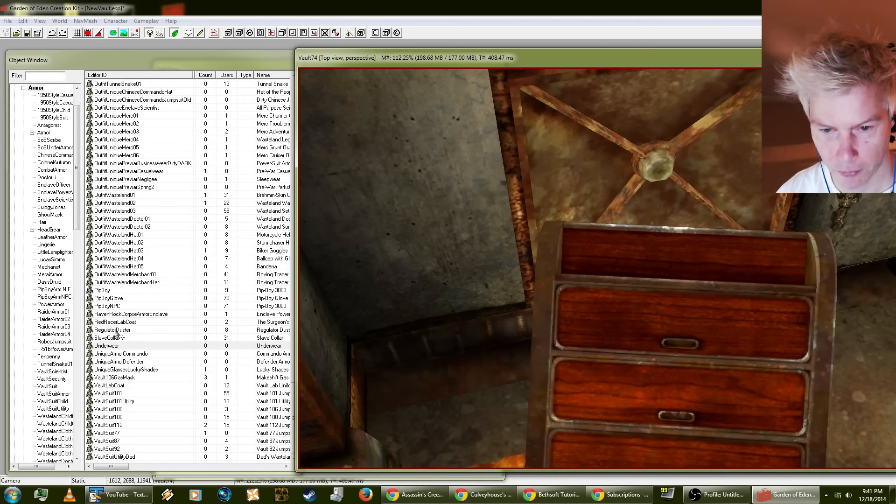
{"action": "left_click_drag", "start_coordinate": [116, 332], "coordinate": [606, 158]}
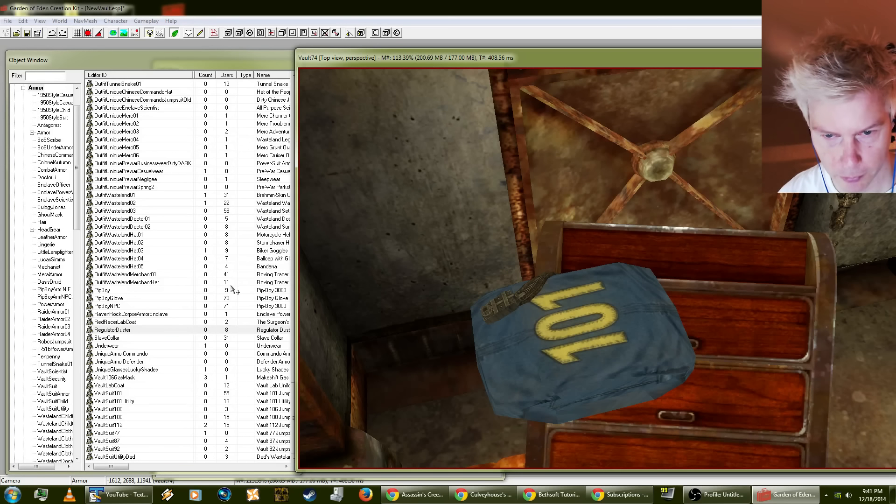
{"action": "left_click", "coordinate": [125, 243]}
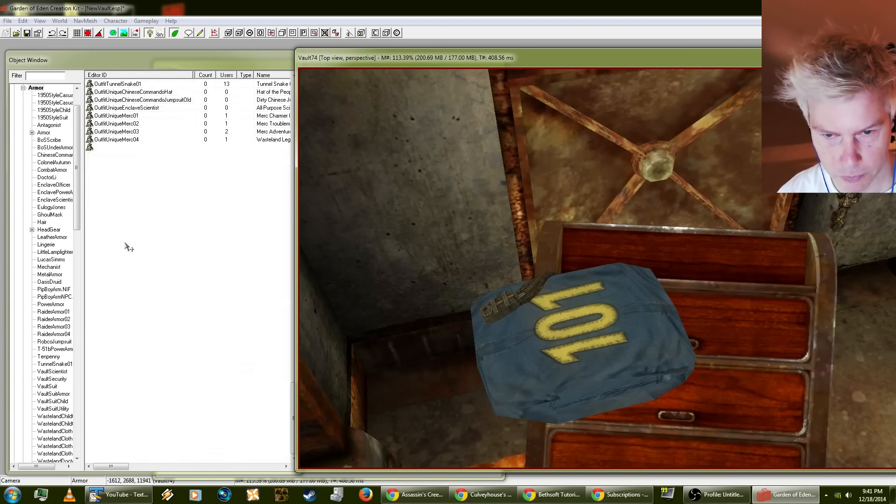
{"action": "left_click_drag", "start_coordinate": [125, 242], "coordinate": [326, 93]}
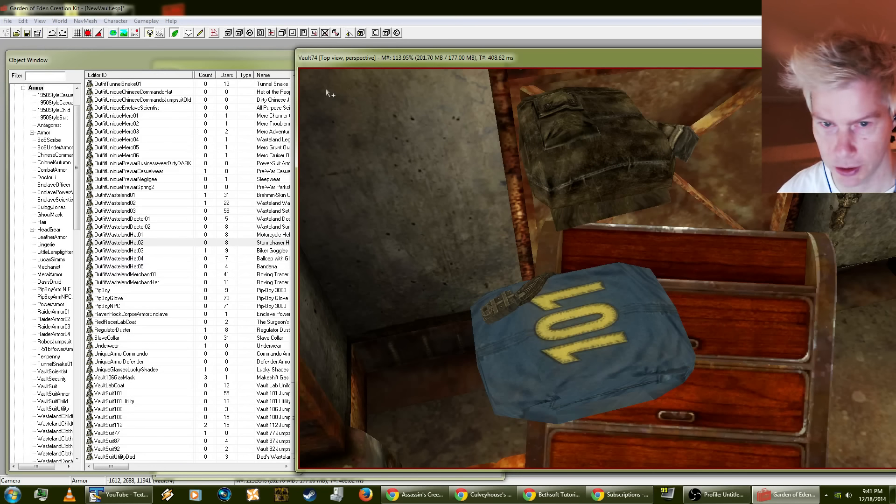
Step: Place the HeadWrap02 armor item by the concrete wall beside the dresser, and select HatPoliceAdult in the armor list
{"action": "left_click", "coordinate": [130, 139]}
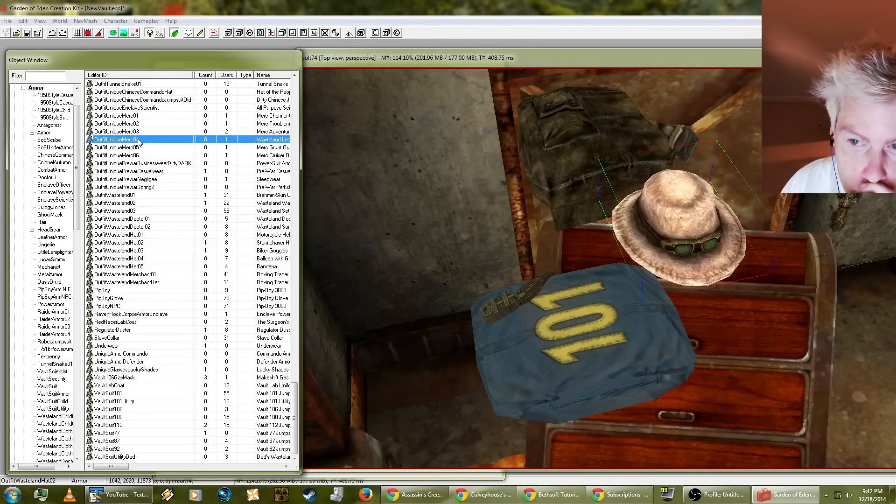
{"action": "scroll", "coordinate": [189, 217], "scroll_direction": "up", "scroll_amount": 5}
{"action": "scroll", "coordinate": [188, 219], "scroll_direction": "up", "scroll_amount": 13}
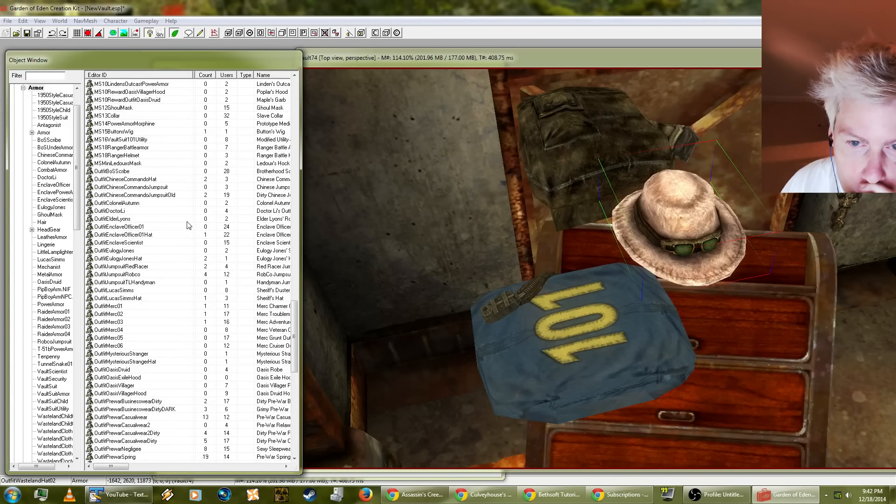
{"action": "scroll", "coordinate": [188, 226], "scroll_direction": "up", "scroll_amount": 5}
{"action": "scroll", "coordinate": [188, 226], "scroll_direction": "up", "scroll_amount": 11}
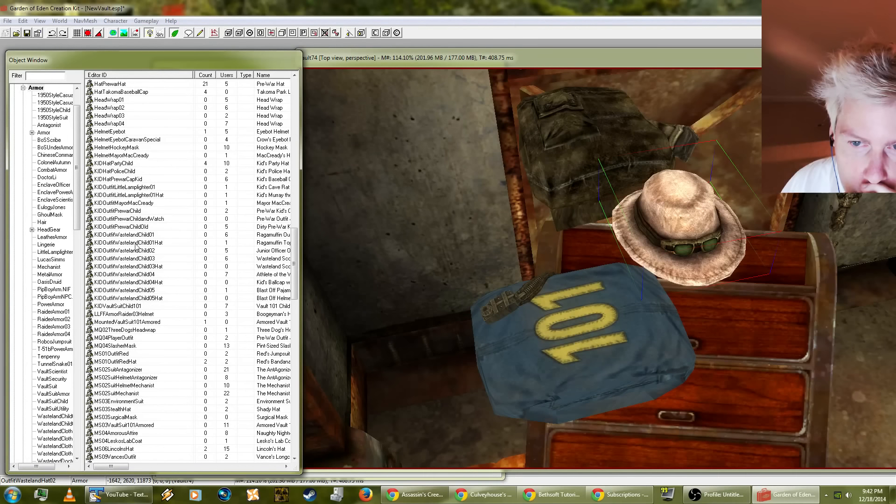
{"action": "left_click", "coordinate": [133, 211]}
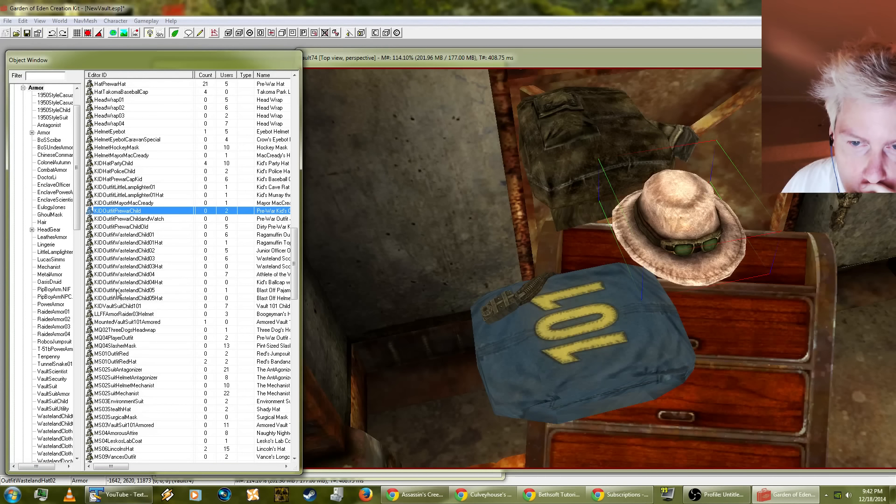
{"action": "scroll", "coordinate": [132, 215], "scroll_direction": "up", "scroll_amount": 1}
{"action": "left_click", "coordinate": [131, 211]}
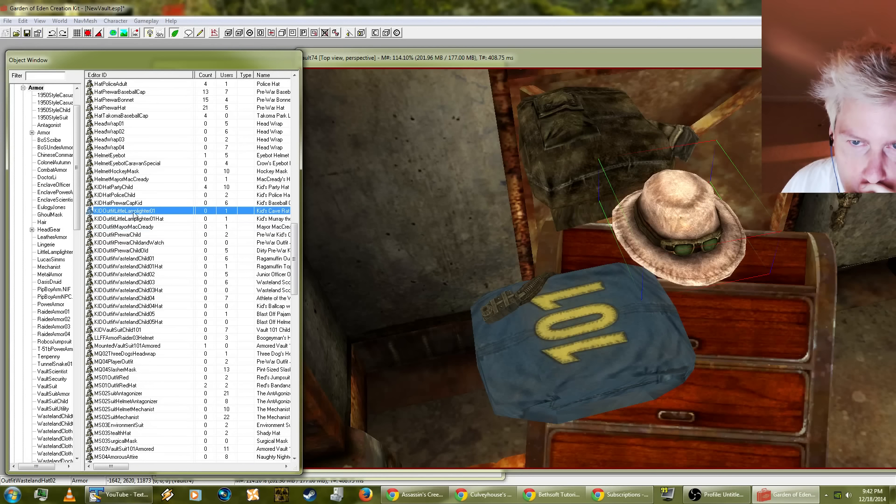
{"action": "scroll", "coordinate": [131, 214], "scroll_direction": "up", "scroll_amount": 3}
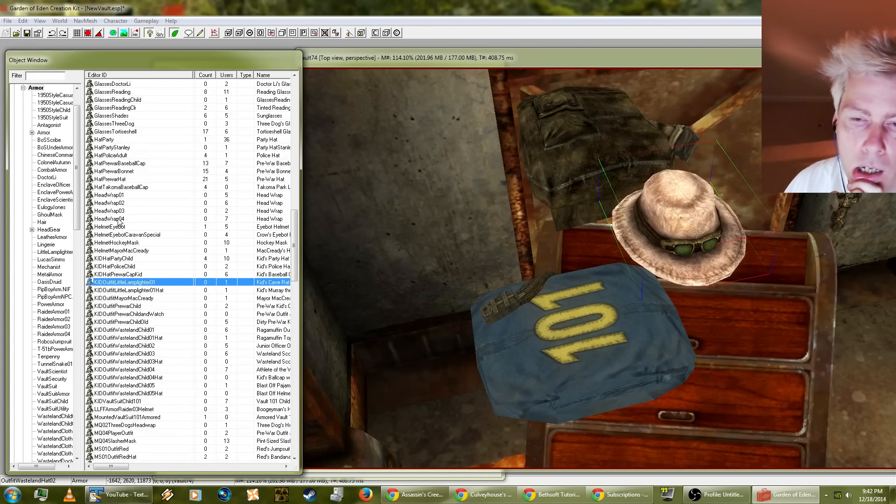
{"action": "left_click", "coordinate": [117, 212]}
{"action": "left_click_drag", "start_coordinate": [110, 204], "coordinate": [115, 207]}
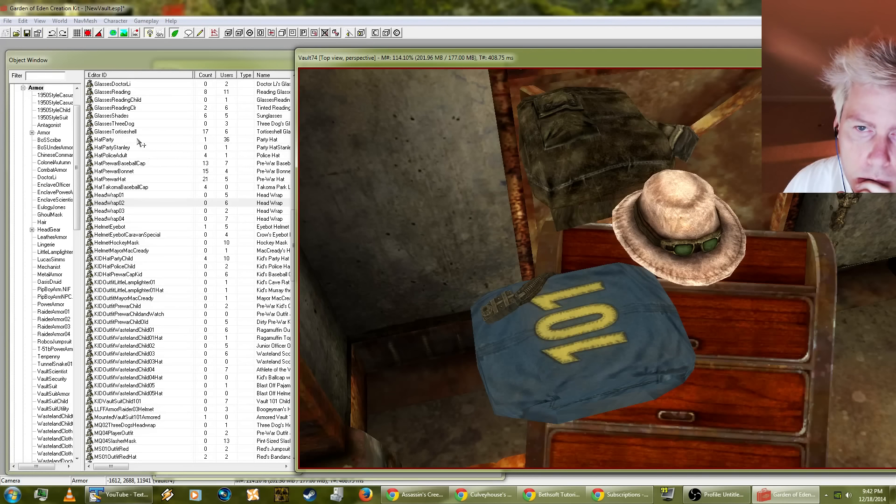
{"action": "left_click", "coordinate": [122, 157]}
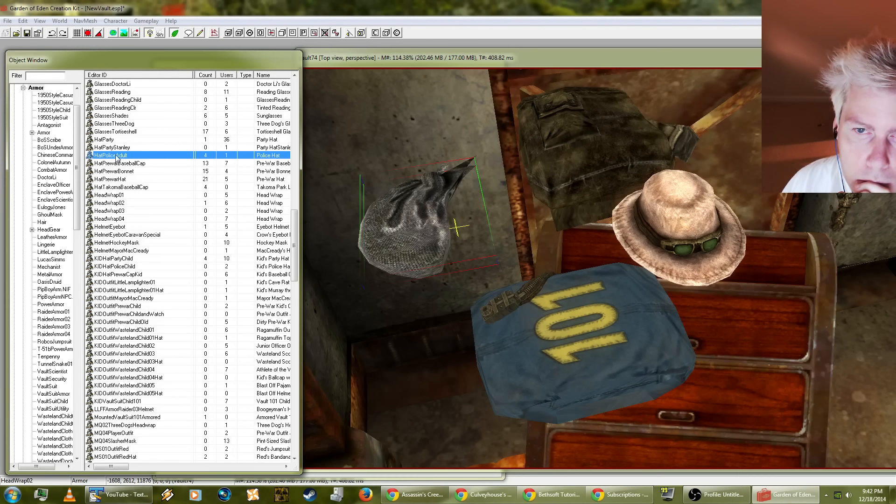
Step: Place the HatPoliceAdult item by the concrete wall above the head wrap and the GlassesShades item over the duster
{"action": "left_click", "coordinate": [464, 186]}
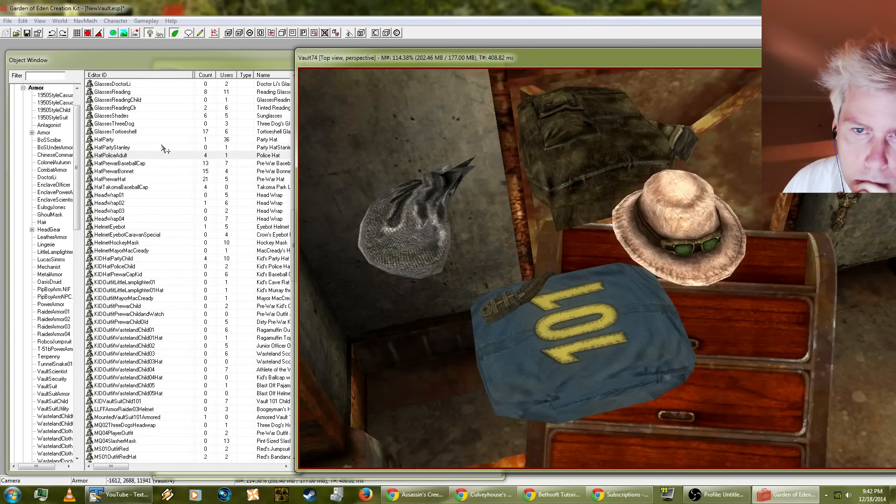
{"action": "left_click", "coordinate": [124, 116]}
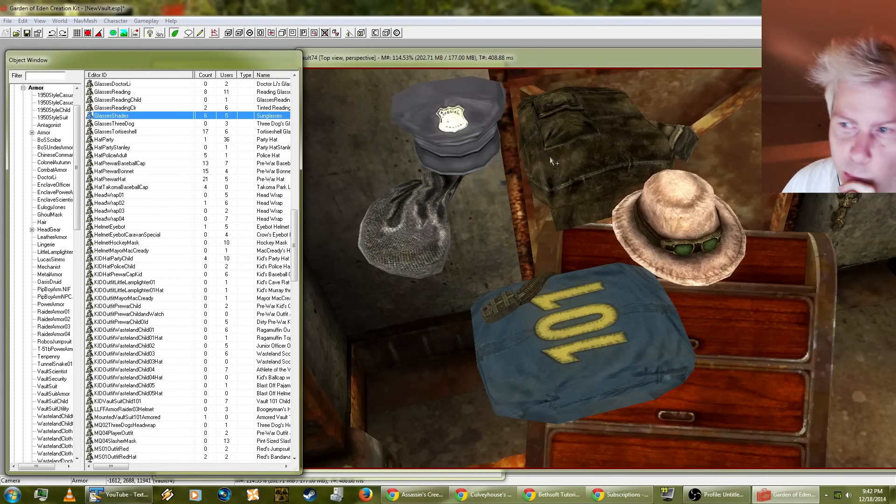
{"action": "left_click", "coordinate": [562, 161]}
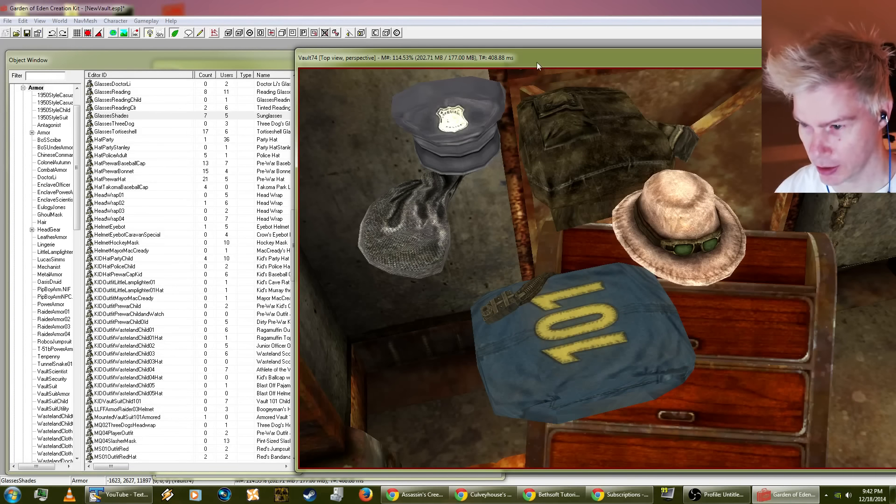
Step: Run the Havok simulation so the placed clothing, hats and sunglasses drop onto the dresser and floor
{"action": "mouse_move", "coordinate": [591, 250]}
{"action": "middle_mouse_down"}
{"action": "mouse_move", "coordinate": [580, 250]}
{"action": "mouse_move", "coordinate": [589, 257]}
{"action": "middle_mouse_up"}
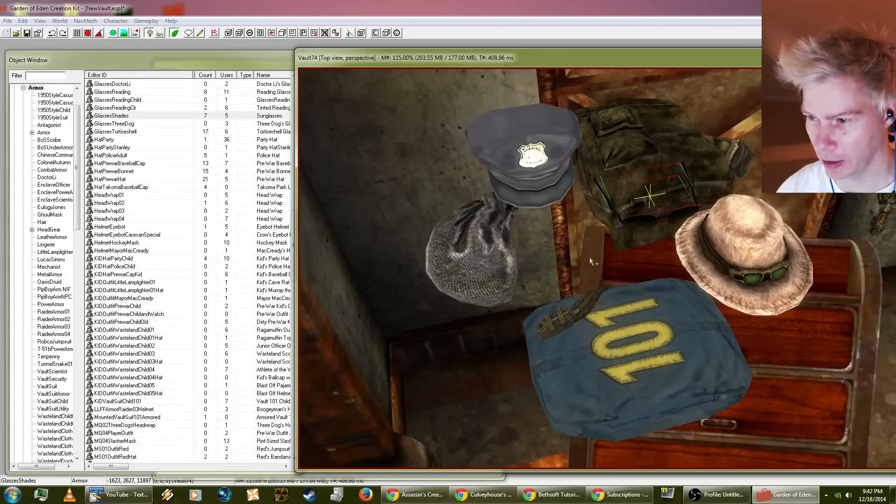
{"action": "scroll", "coordinate": [589, 257], "scroll_direction": "up", "scroll_amount": 5}
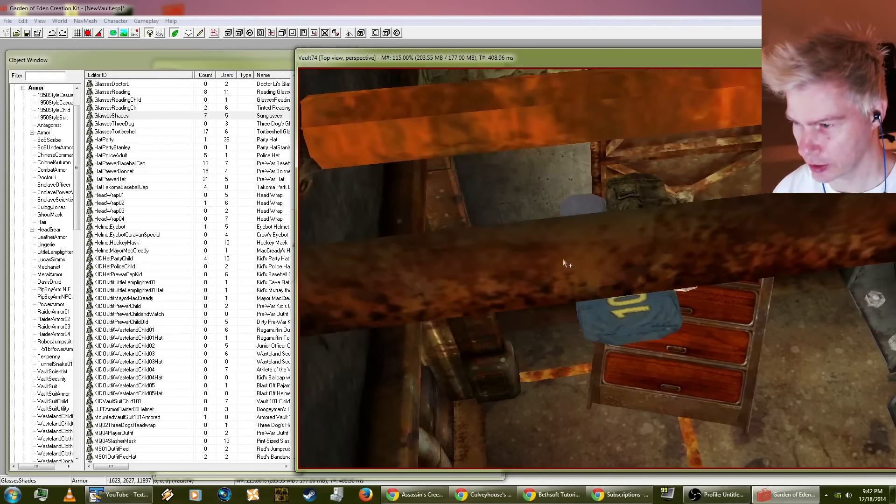
{"action": "scroll", "coordinate": [563, 264], "scroll_direction": "down", "scroll_amount": 5}
{"action": "left_click_drag", "start_coordinate": [542, 172], "coordinate": [730, 350]}
{"action": "left_click_drag", "start_coordinate": [651, 348], "coordinate": [684, 289]}
{"action": "left_click", "coordinate": [136, 33]}
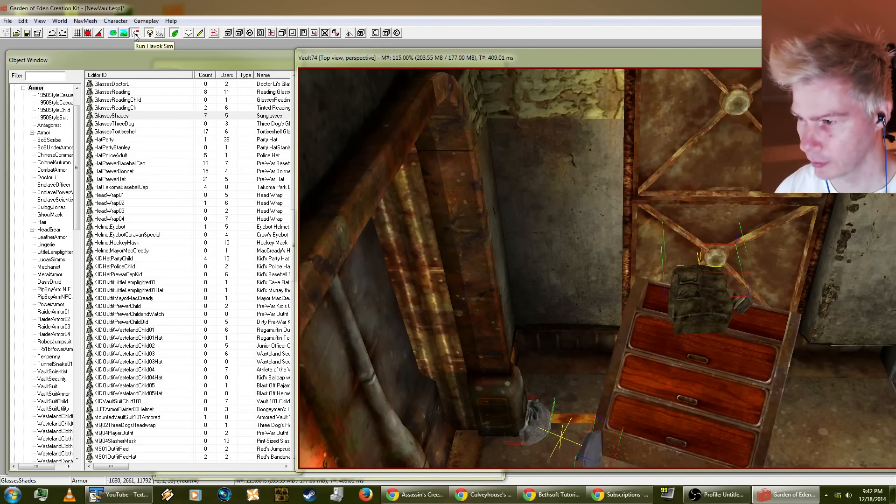
{"action": "left_click", "coordinate": [522, 276]}
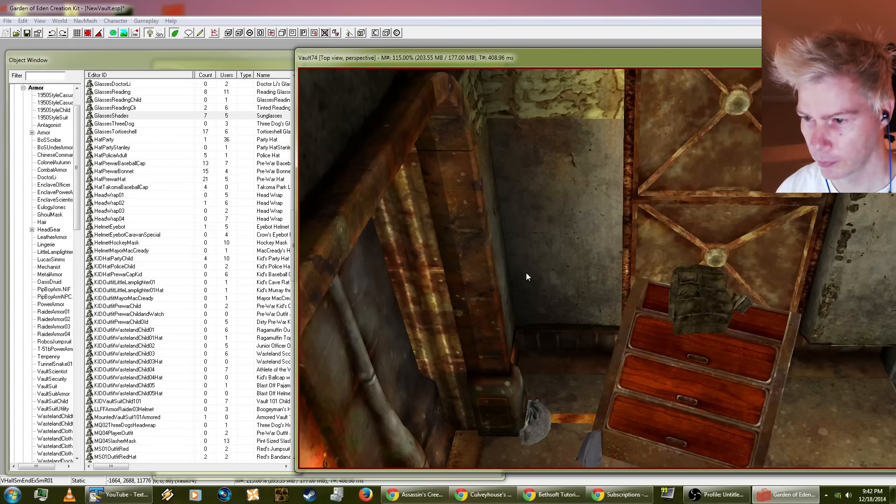
Step: Check the reference properties of the laser shotgun wedged beside the gun cabinet and close them
{"action": "middle_click_drag", "start_coordinate": [526, 274], "coordinate": [691, 267], "text": "shift"}
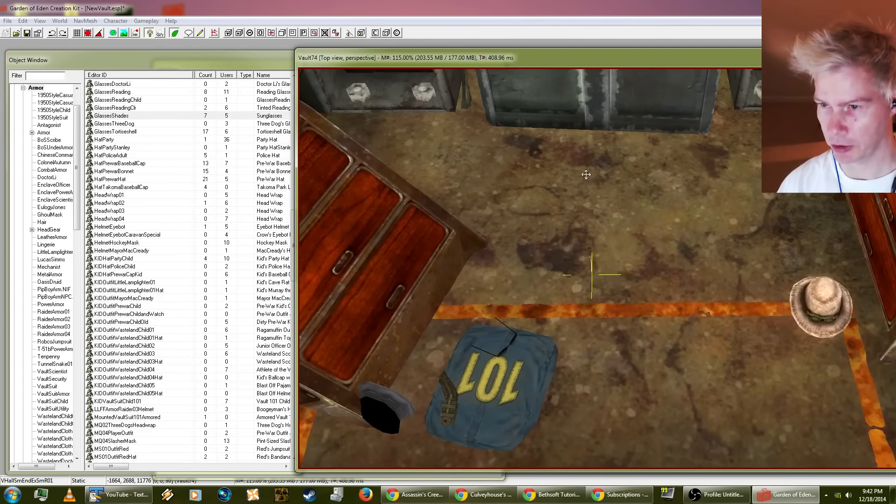
{"action": "middle_click_drag", "start_coordinate": [586, 175], "coordinate": [592, 191]}
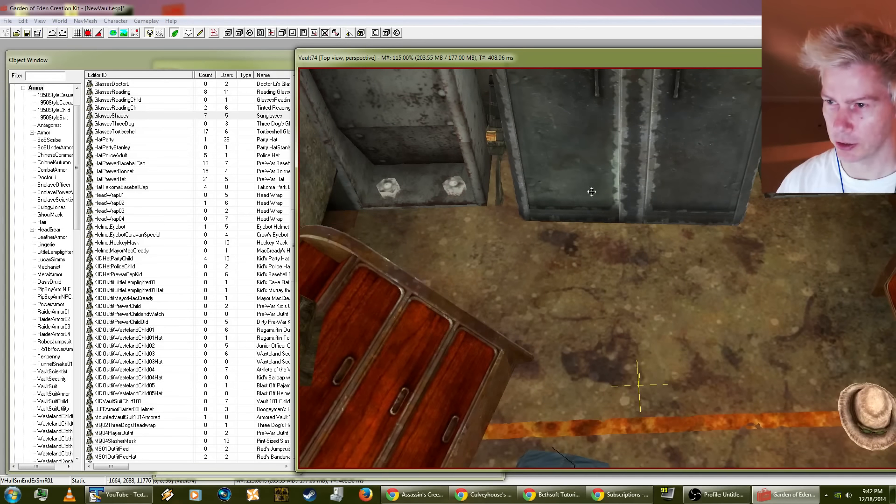
{"action": "left_click", "coordinate": [494, 139]}
{"action": "double_click", "coordinate": [494, 139]}
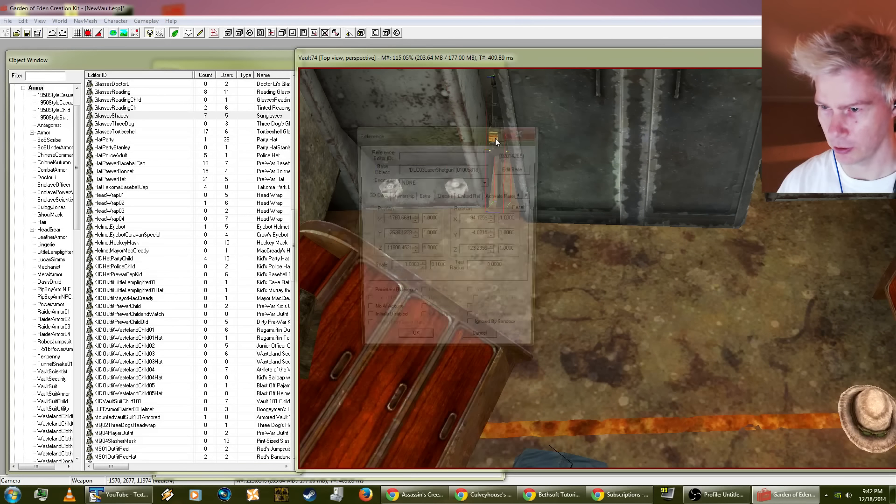
{"action": "left_click", "coordinate": [521, 136]}
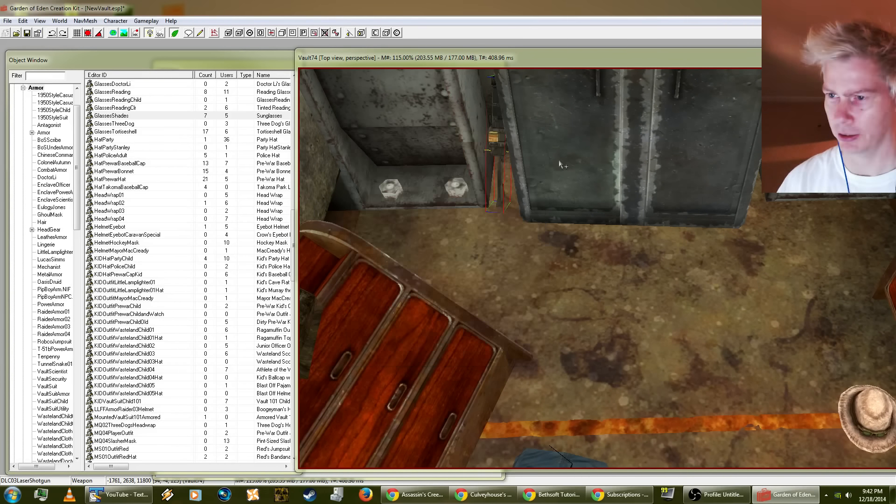
Step: Look through the gun cabinet's reference settings, from the ownership and reflection pages to the NavMesh import options, and close them
{"action": "middle_click_drag", "start_coordinate": [570, 160], "coordinate": [605, 148]}
{"action": "left_click", "coordinate": [440, 171]}
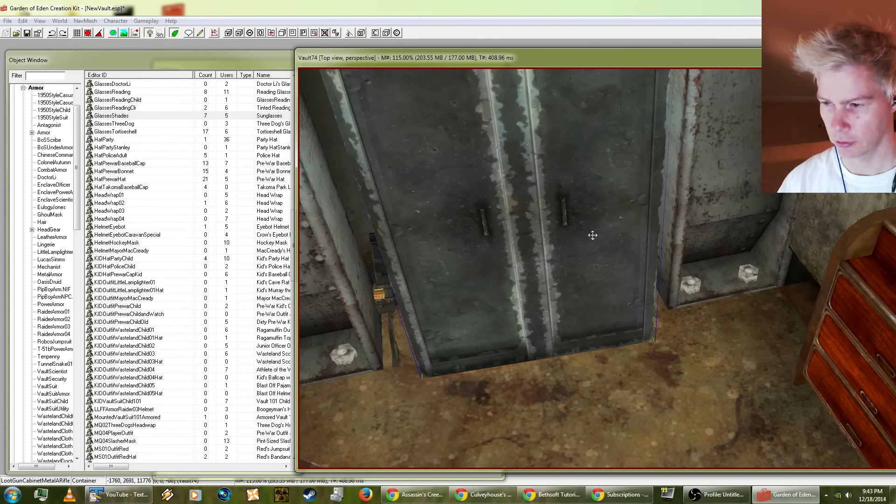
{"action": "double_click", "coordinate": [484, 258]}
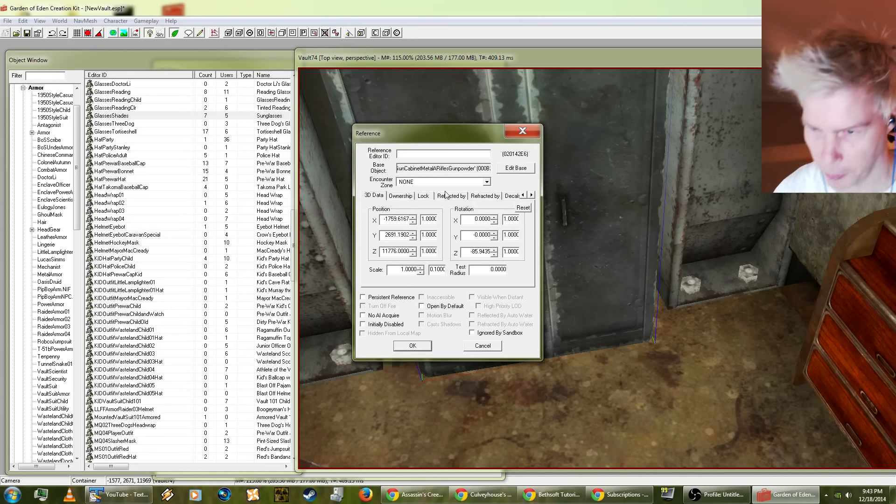
{"action": "left_click", "coordinate": [407, 196]}
{"action": "left_click", "coordinate": [446, 200]}
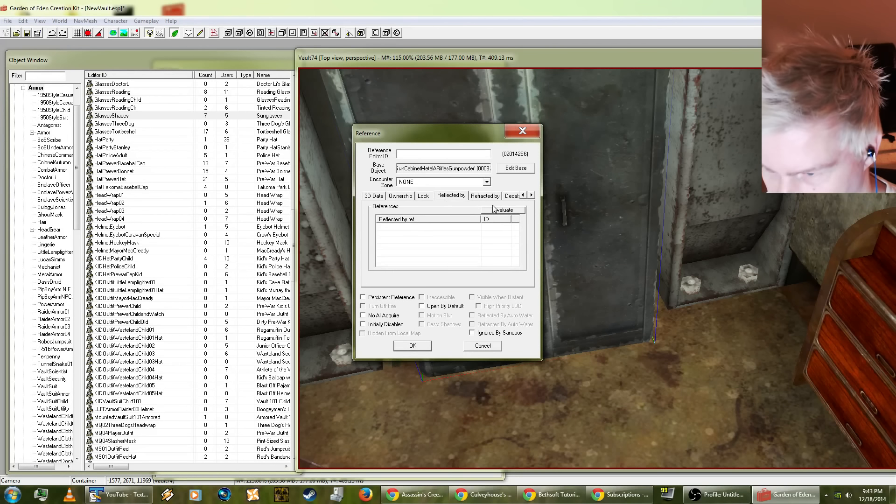
{"action": "left_click", "coordinate": [504, 197]}
{"action": "left_click", "coordinate": [515, 199]}
{"action": "left_click", "coordinate": [507, 198]}
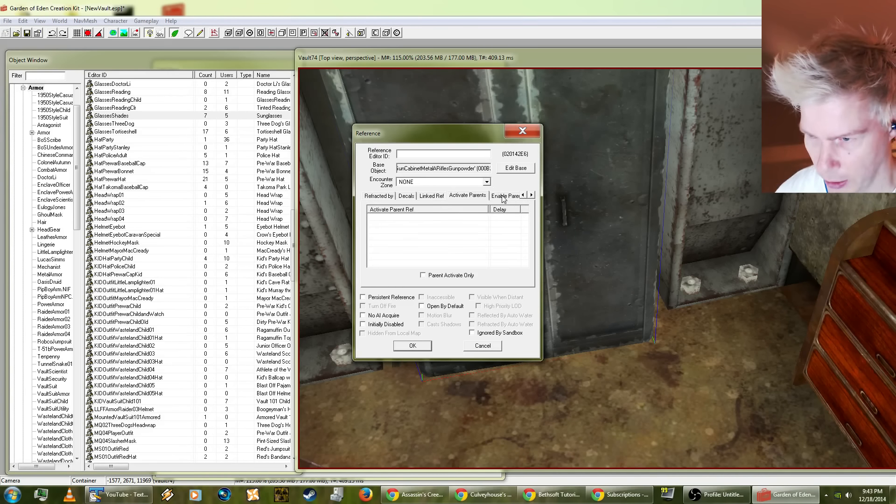
{"action": "left_click", "coordinate": [504, 197]}
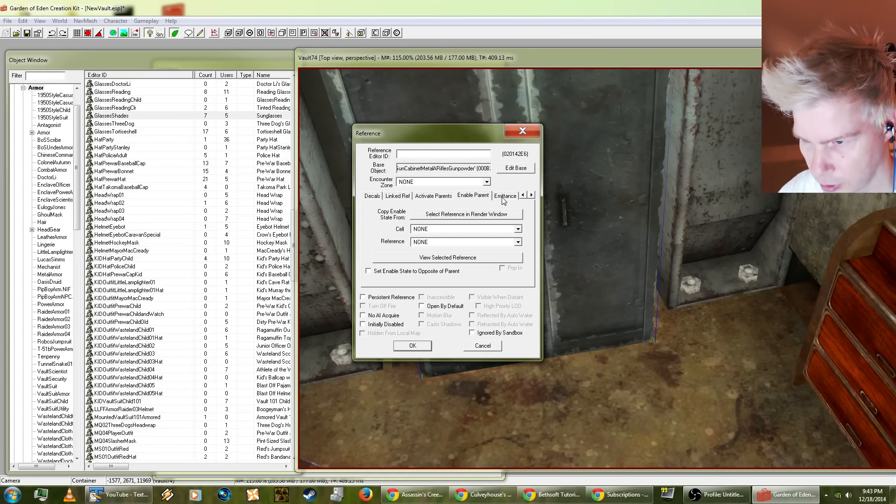
{"action": "left_click", "coordinate": [504, 197]}
{"action": "left_click", "coordinate": [531, 195]}
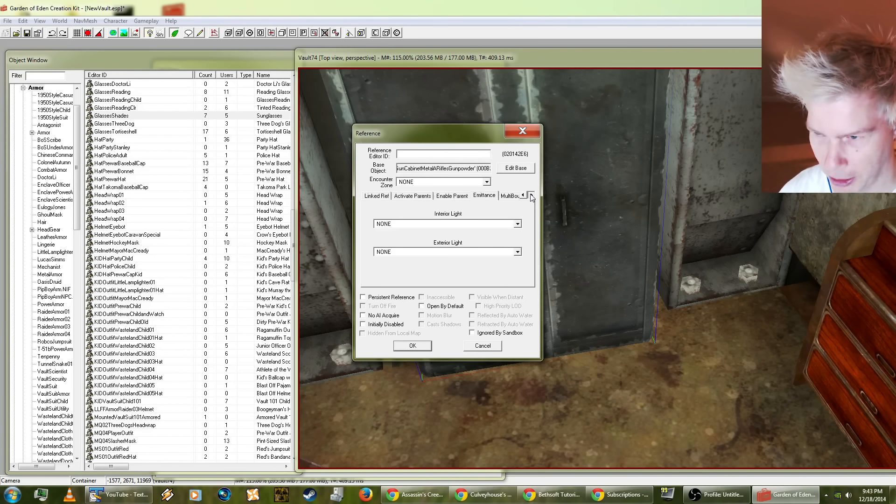
{"action": "left_click", "coordinate": [531, 195]}
{"action": "left_click", "coordinate": [515, 196]}
{"action": "left_click", "coordinate": [533, 195]}
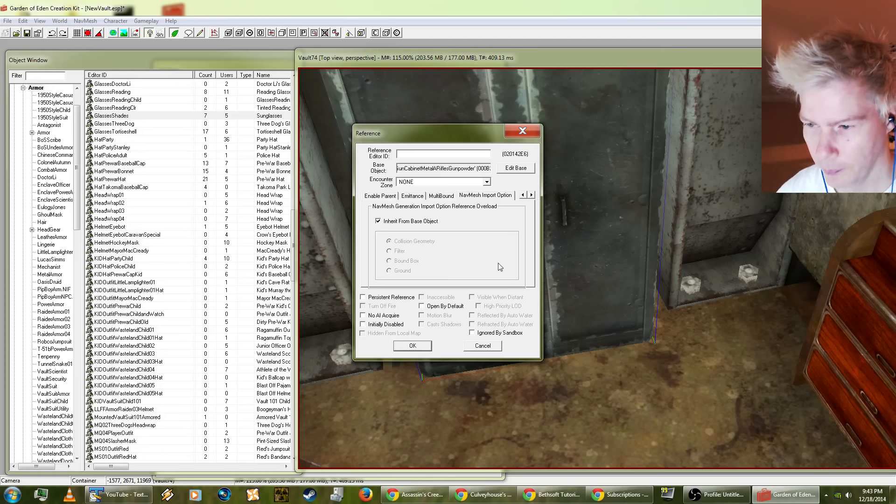
{"action": "left_click", "coordinate": [413, 345]}
Step: Examine the gun cabinet's base container and the entries of its LootGunRiflesGunpowder leveled list, cancelling all the dialogs
{"action": "double_click", "coordinate": [582, 316]}
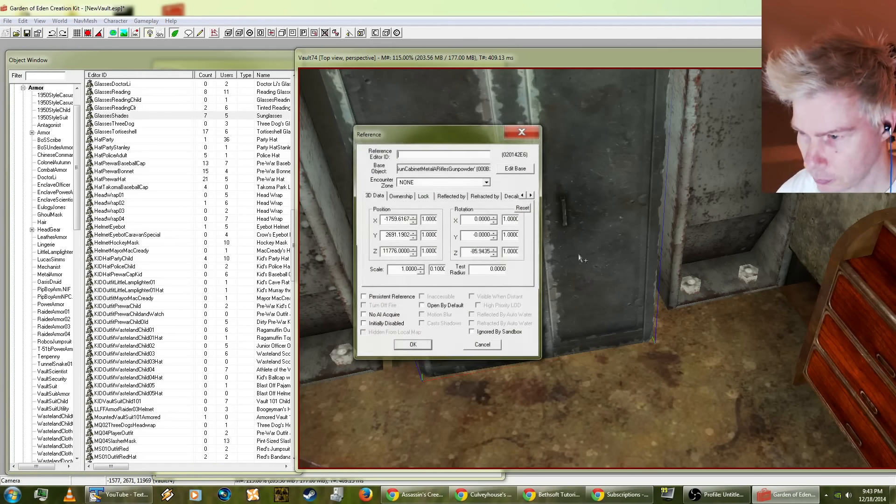
{"action": "left_click", "coordinate": [516, 169]}
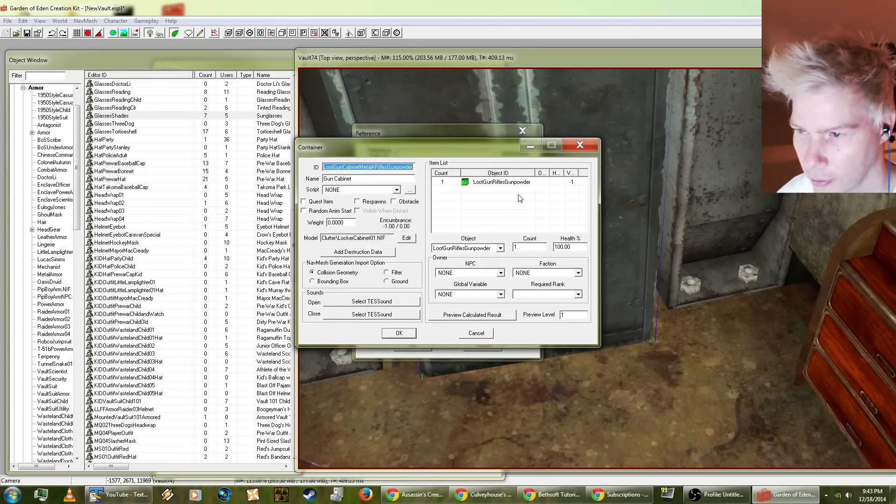
{"action": "left_click", "coordinate": [508, 183]}
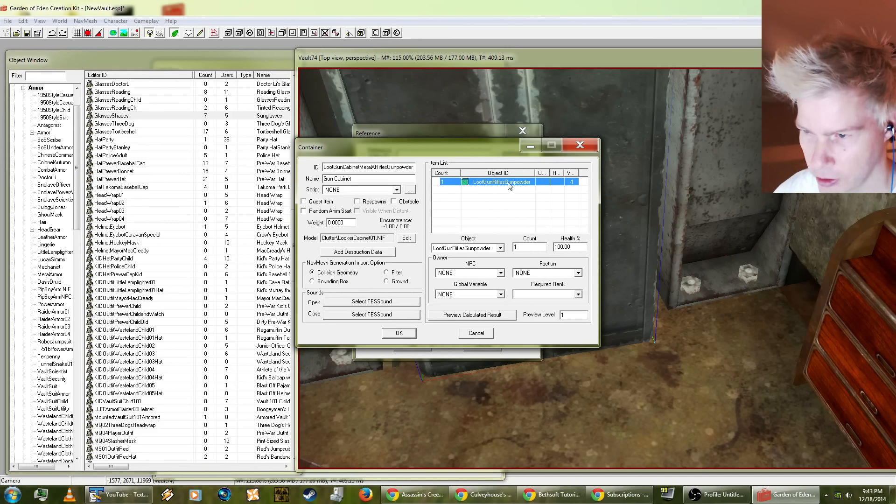
{"action": "right_click", "coordinate": [508, 186]}
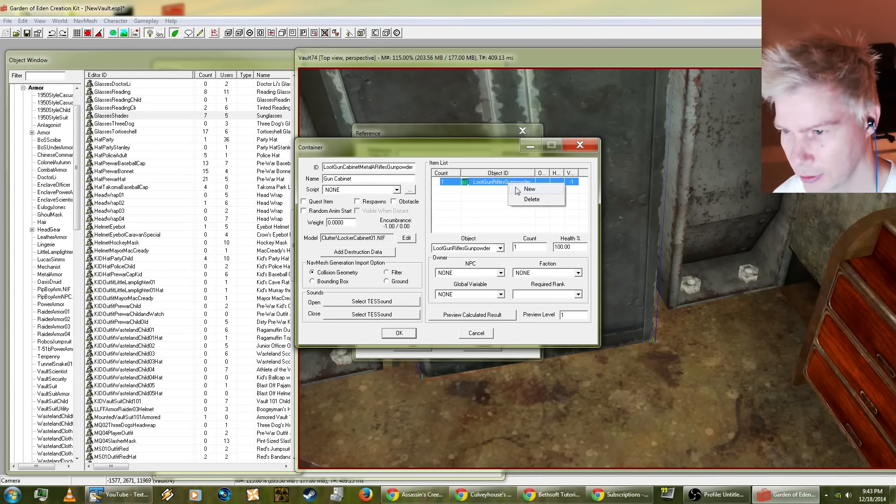
{"action": "left_click", "coordinate": [483, 241]}
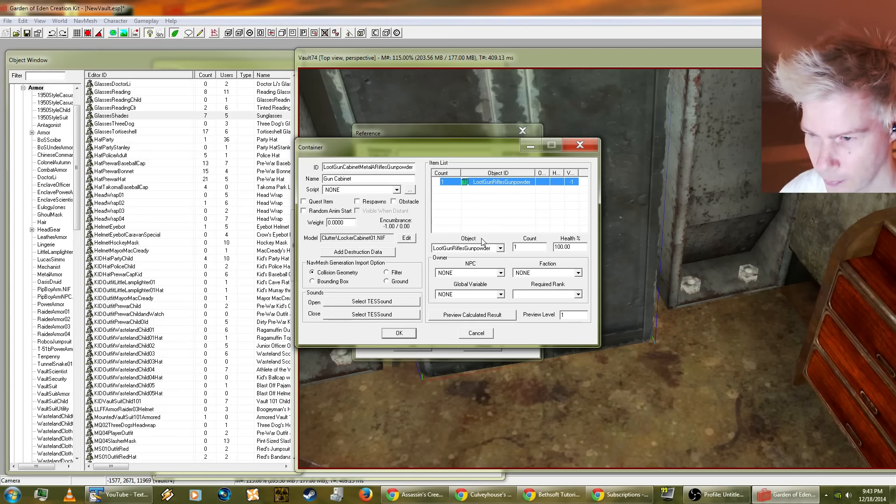
{"action": "double_click", "coordinate": [475, 183]}
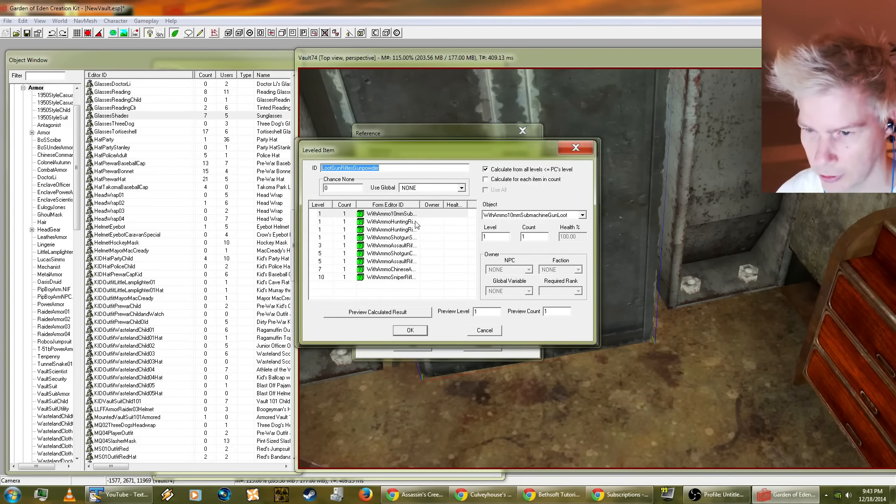
{"action": "mouse_move", "coordinate": [421, 203]}
{"action": "left_mouse_down"}
{"action": "mouse_move", "coordinate": [456, 204]}
{"action": "mouse_move", "coordinate": [429, 204]}
{"action": "left_mouse_up"}
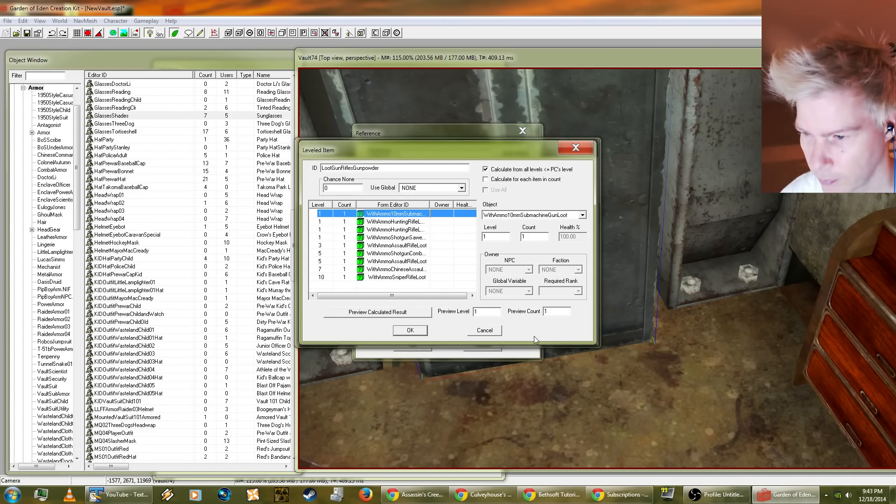
{"action": "left_click", "coordinate": [474, 332]}
{"action": "left_click", "coordinate": [474, 335]}
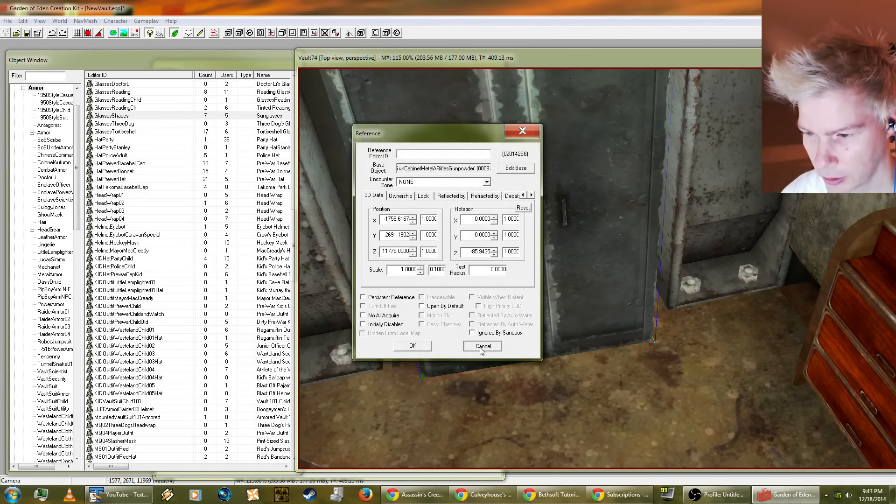
{"action": "left_click", "coordinate": [482, 348]}
Step: Switch to the Bethsoft tutorial in Chrome and enlarge its window to read about unlocking doors and containers with a terminal
{"action": "left_click", "coordinate": [533, 409]}
{"action": "scroll", "coordinate": [538, 396], "scroll_direction": "down", "scroll_amount": 4}
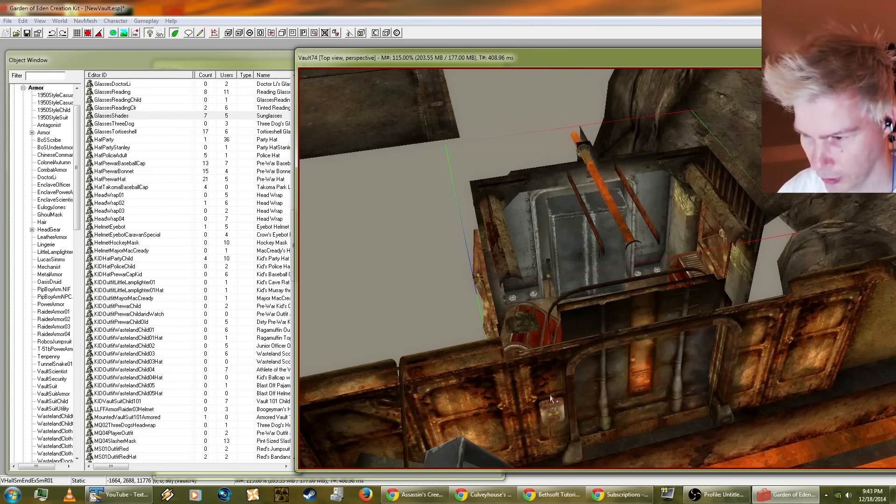
{"action": "middle_click_drag", "start_coordinate": [551, 398], "coordinate": [506, 415], "text": "shift"}
{"action": "scroll", "coordinate": [535, 416], "scroll_direction": "down", "scroll_amount": 2}
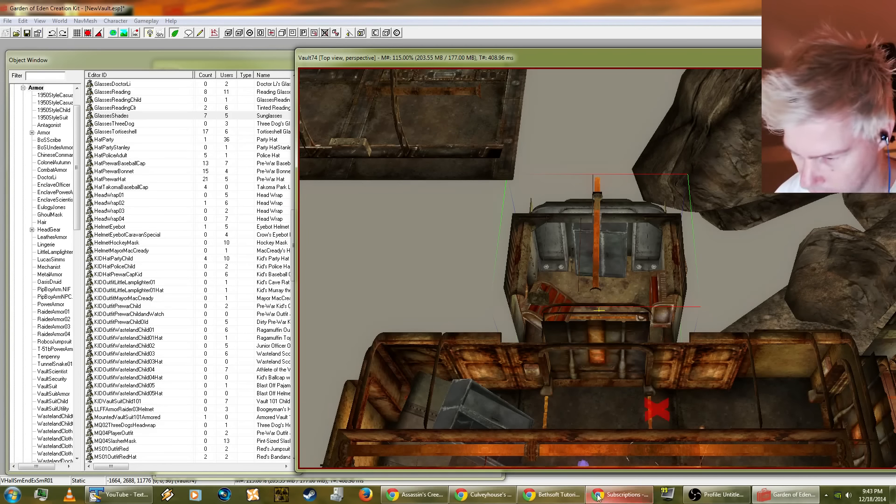
{"action": "left_click", "coordinate": [562, 497]}
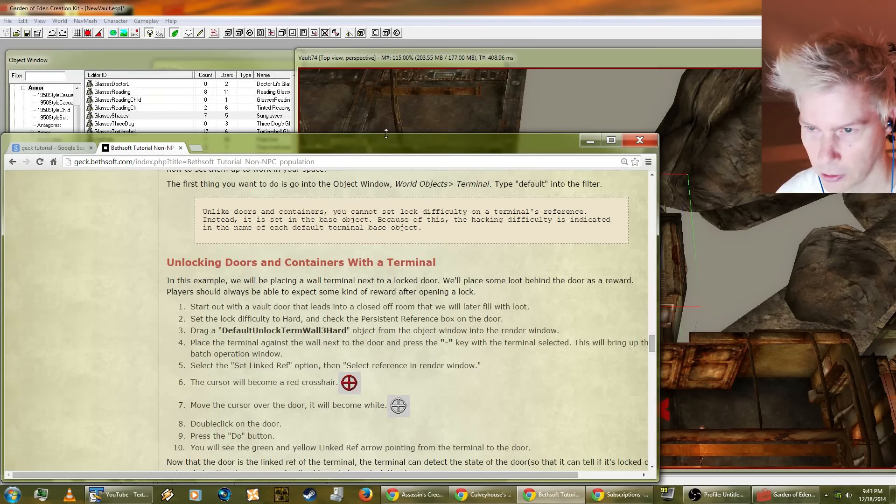
{"action": "left_click_drag", "start_coordinate": [386, 134], "coordinate": [387, 32]}
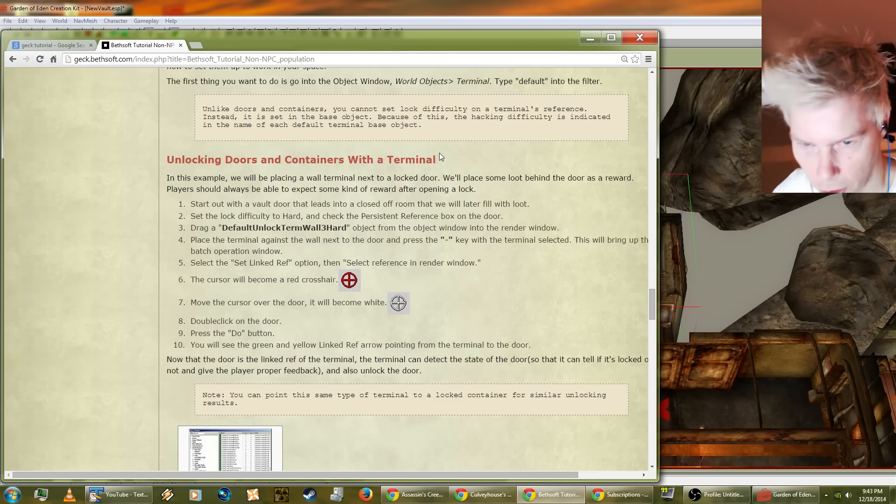
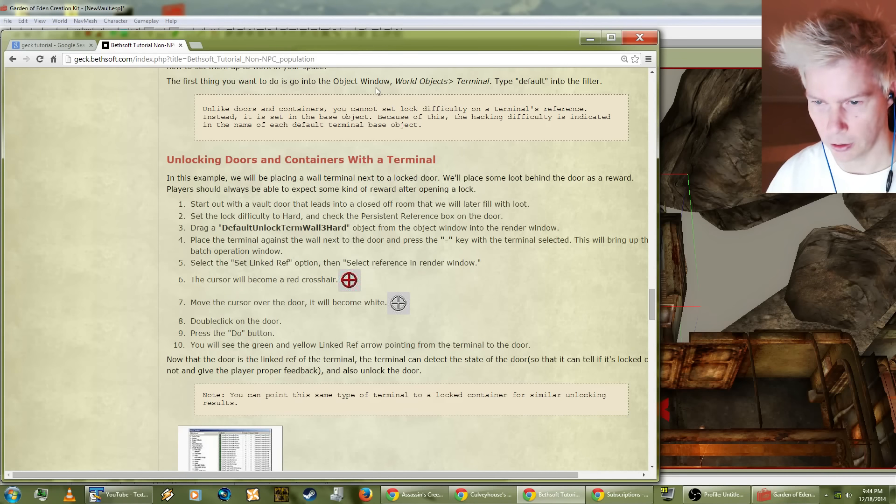
Step: Make the vault sliding door a persistent reference and lock it at the Very Hard level
{"action": "left_click", "coordinate": [666, 281]}
{"action": "scroll", "coordinate": [706, 275], "scroll_direction": "up", "scroll_amount": 5}
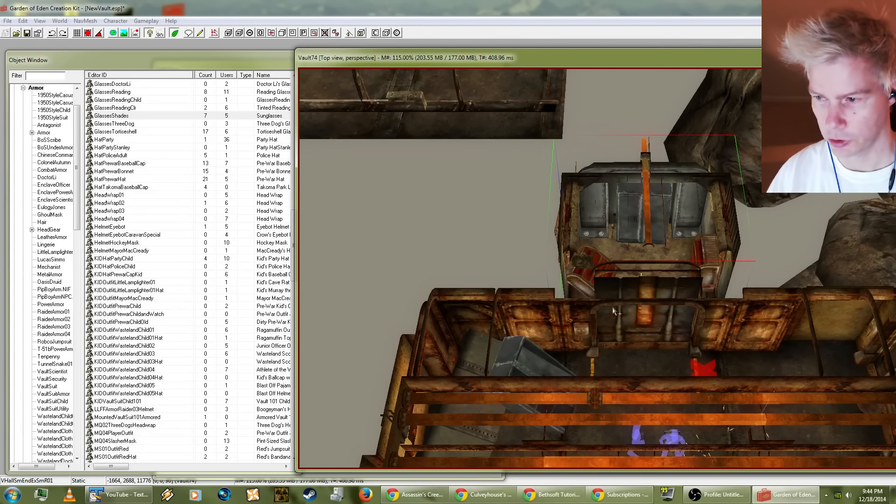
{"action": "double_click", "coordinate": [653, 290]}
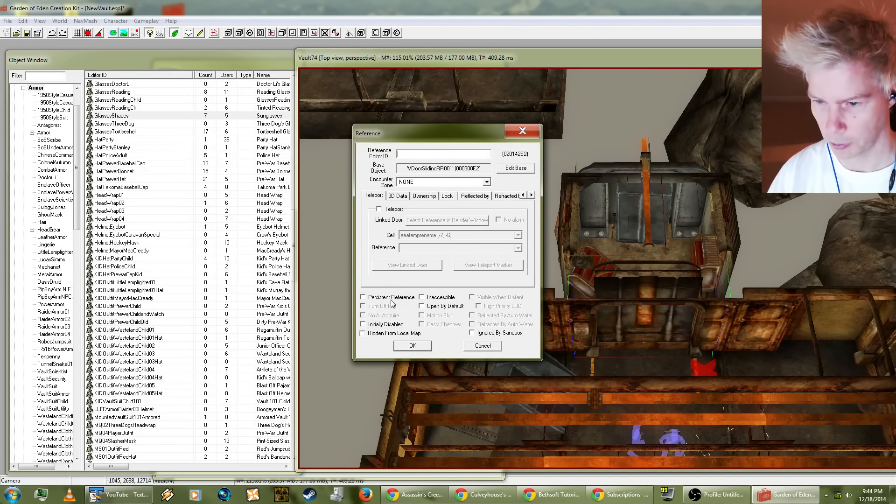
{"action": "left_click", "coordinate": [403, 196]}
{"action": "left_click", "coordinate": [420, 196]}
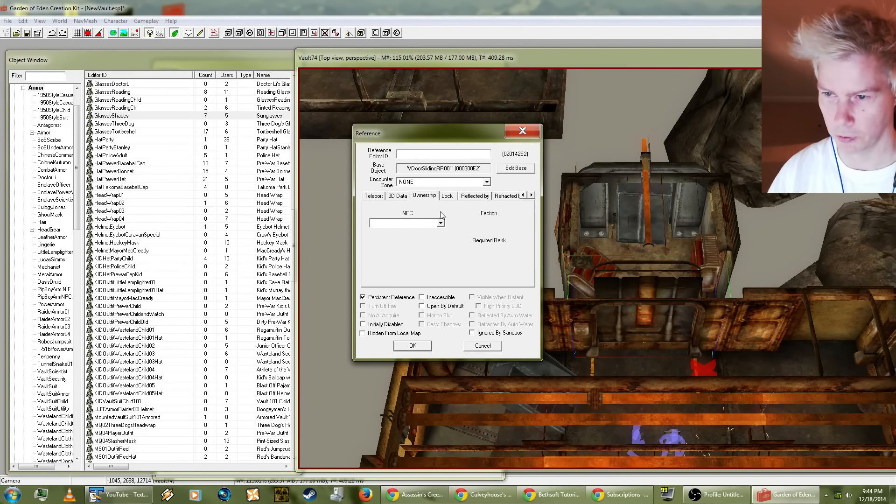
{"action": "left_click", "coordinate": [447, 196]}
{"action": "left_click", "coordinate": [385, 212]}
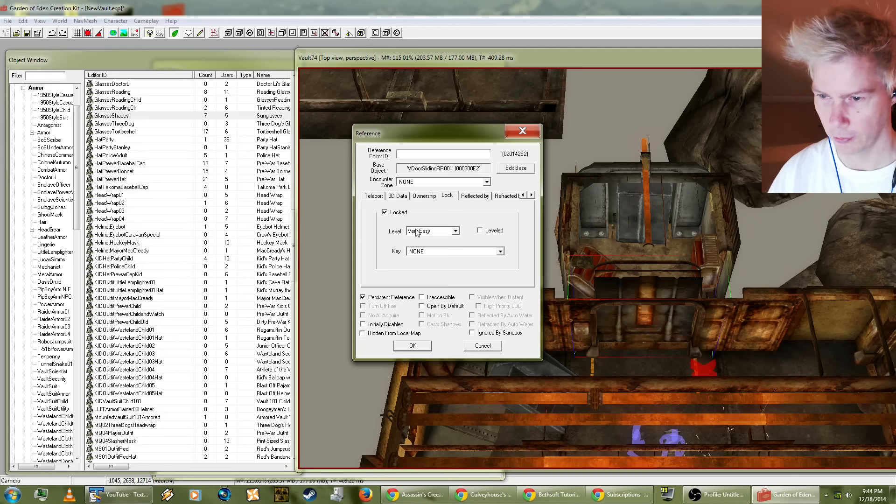
{"action": "left_click", "coordinate": [432, 231]}
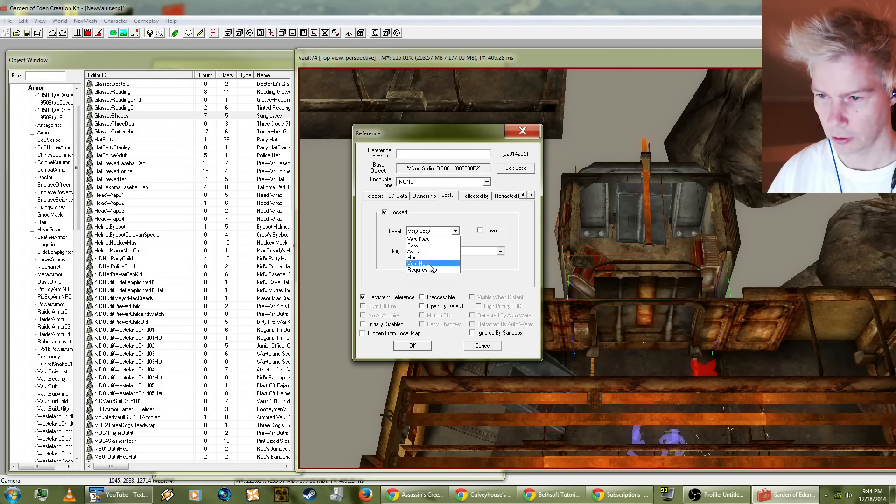
{"action": "left_click", "coordinate": [430, 264]}
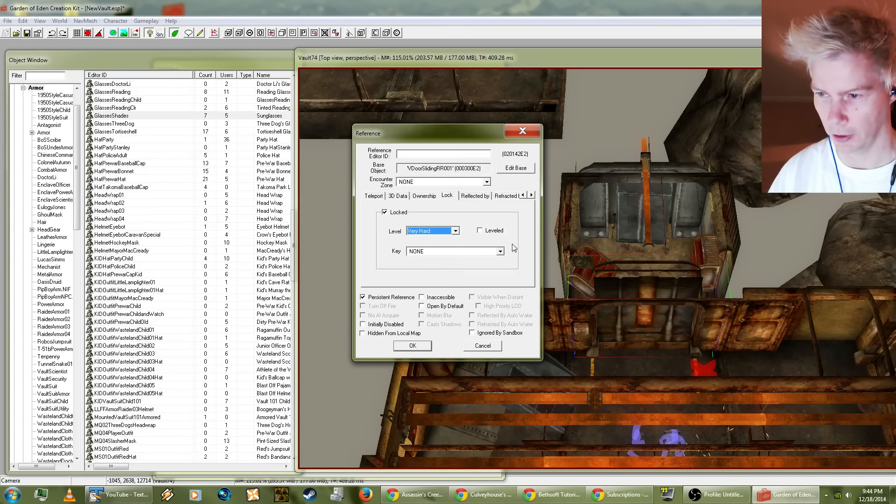
{"action": "left_click", "coordinate": [422, 347]}
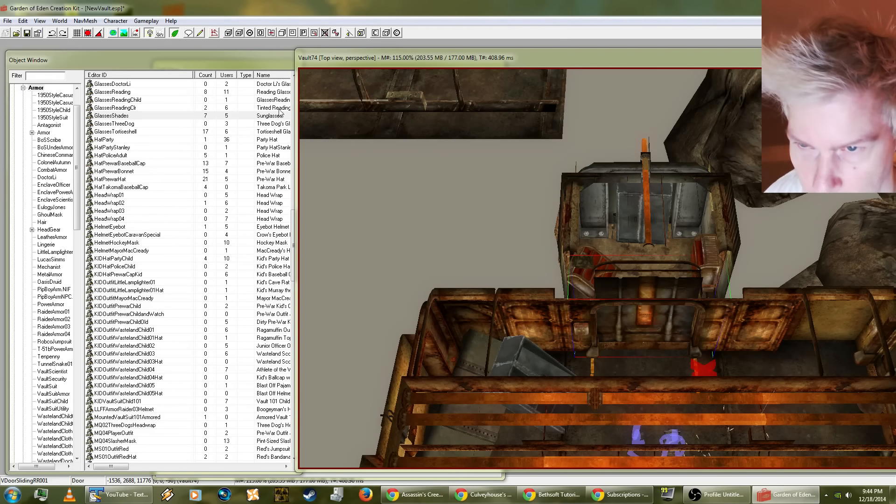
Step: Copy the terminal name DefaultUnlockTermWall3Hard from the browser tutorial and filter all GECK objects by it
{"action": "left_click", "coordinate": [541, 499]}
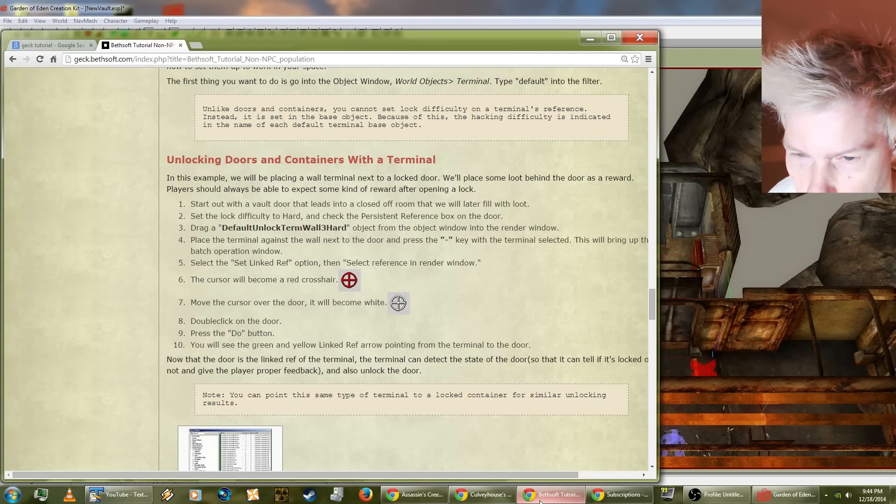
{"action": "double_click", "coordinate": [261, 227]}
{"action": "key", "text": "ctrl+c"}
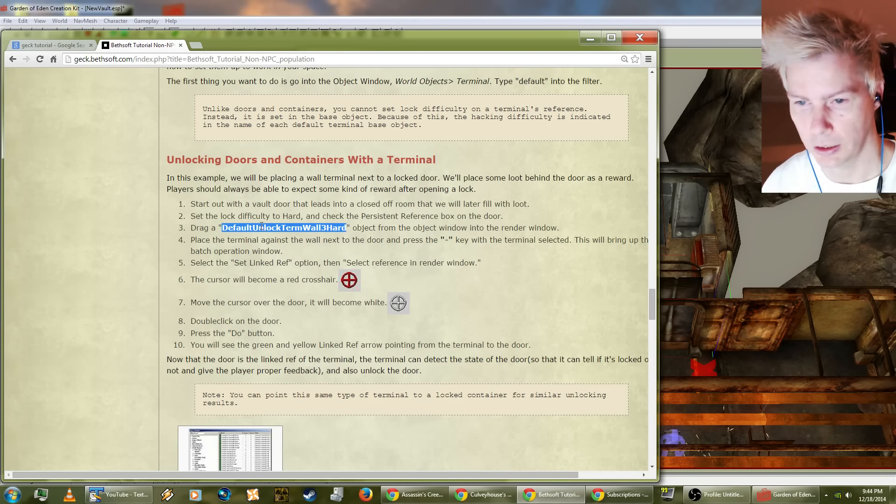
{"action": "left_click", "coordinate": [131, 12]}
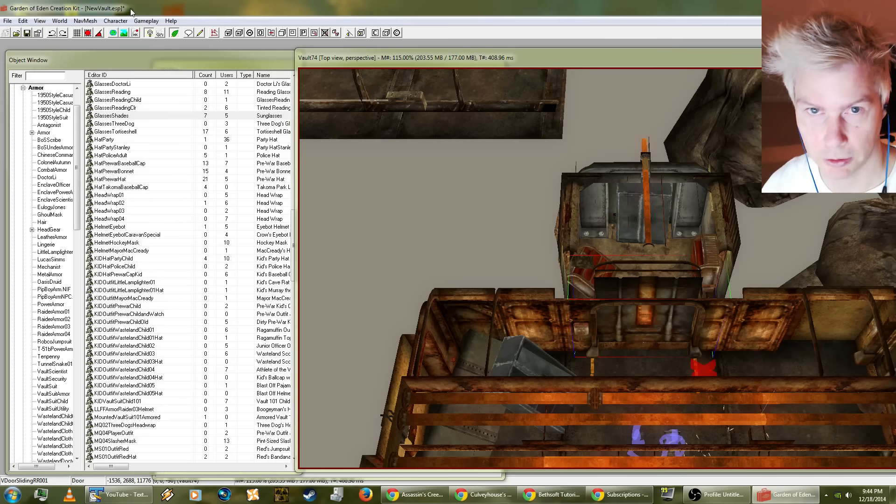
{"action": "left_click", "coordinate": [44, 76]}
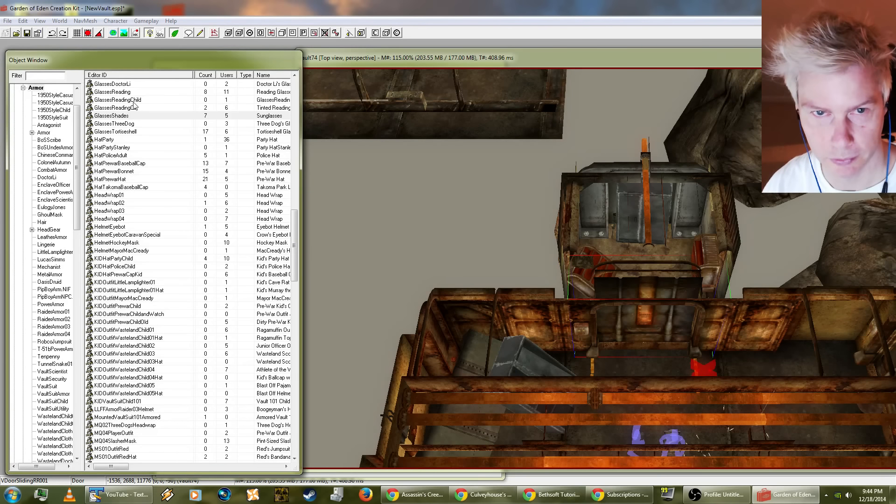
{"action": "key", "text": "ctrl+v"}
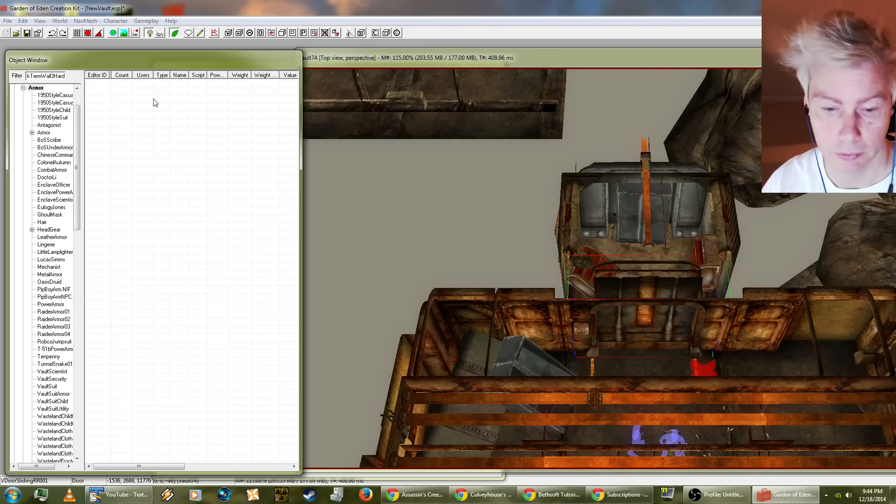
{"action": "left_click_drag", "start_coordinate": [77, 186], "coordinate": [75, 448]}
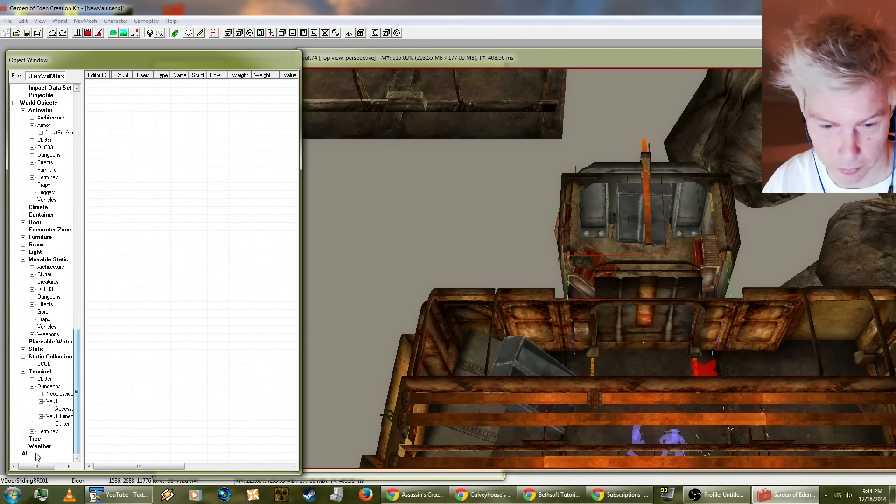
{"action": "left_click", "coordinate": [25, 453]}
{"action": "left_click", "coordinate": [141, 84]}
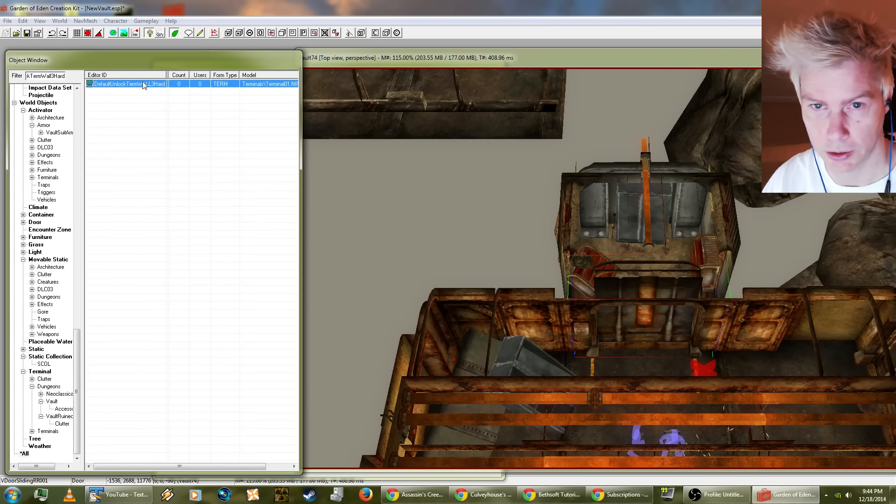
Step: Place the DefaultUnlockTermWALL3Hard terminal in the Vault74 cell and move it to the wall beside the sliding door
{"action": "left_click_drag", "start_coordinate": [136, 84], "coordinate": [561, 237]}
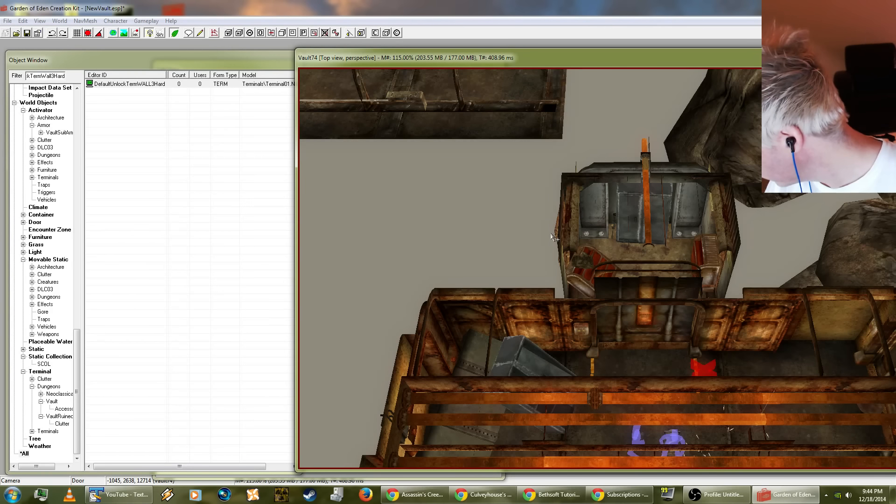
{"action": "left_click_drag", "start_coordinate": [553, 238], "coordinate": [552, 234]}
{"action": "left_click_drag", "start_coordinate": [555, 309], "coordinate": [564, 202]}
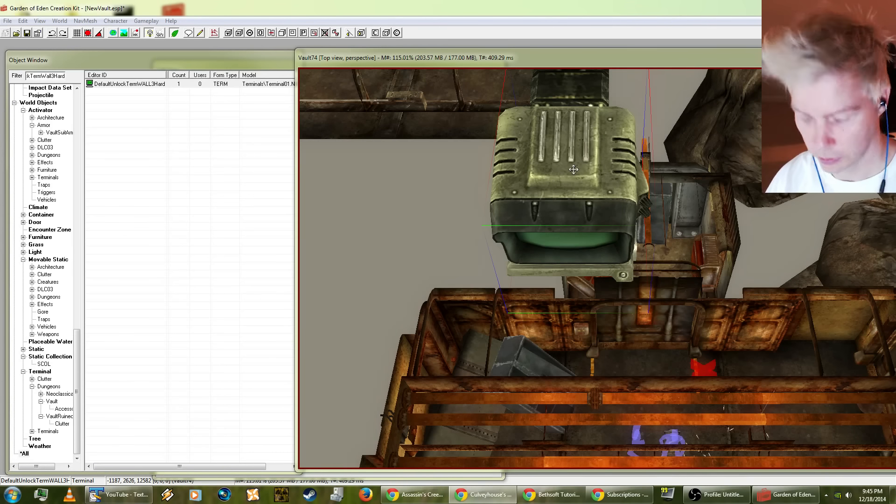
{"action": "left_click_drag", "start_coordinate": [574, 169], "coordinate": [594, 411]}
{"action": "left_click_drag", "start_coordinate": [573, 315], "coordinate": [585, 337]}
Step: Fine-tune the terminal's position against the wall, just above the switch beside the door
{"action": "scroll", "coordinate": [585, 337], "scroll_direction": "up", "scroll_amount": 2}
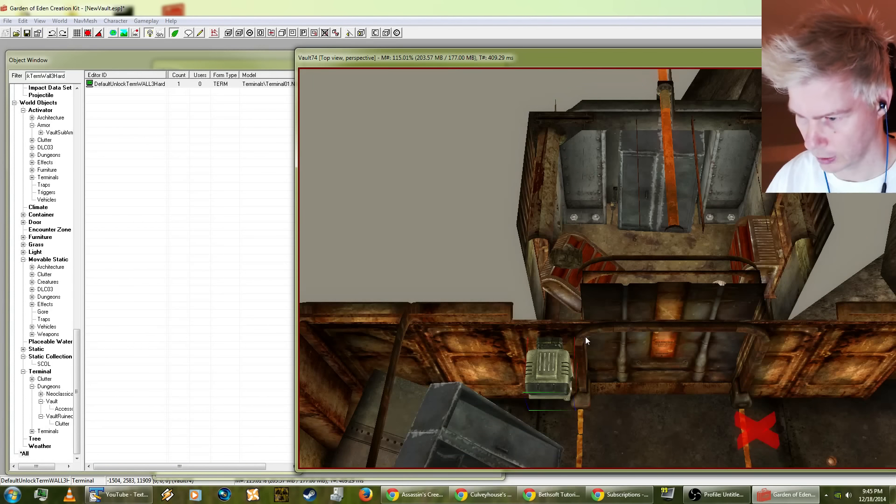
{"action": "scroll", "coordinate": [577, 310], "scroll_direction": "up", "scroll_amount": 2}
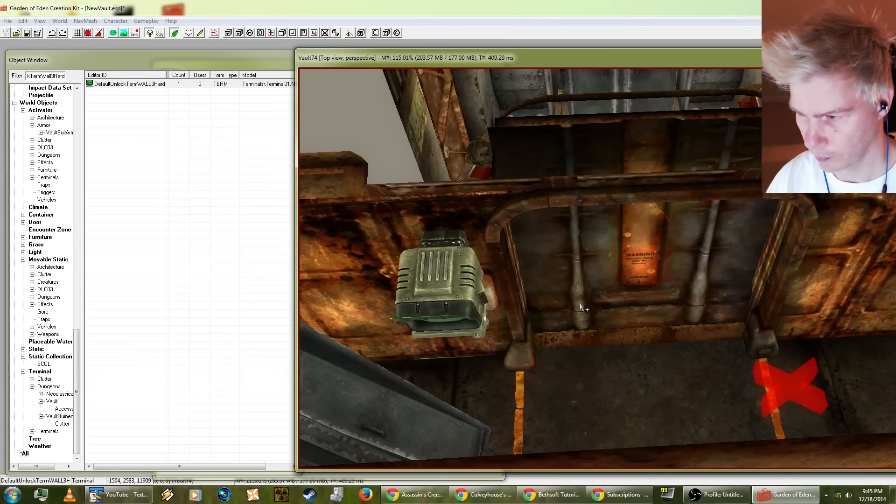
{"action": "mouse_move", "coordinate": [453, 289]}
{"action": "left_mouse_down"}
{"action": "mouse_move", "coordinate": [438, 290]}
{"action": "mouse_move", "coordinate": [441, 307]}
{"action": "mouse_move", "coordinate": [445, 295]}
{"action": "left_mouse_up"}
{"action": "middle_click_drag", "start_coordinate": [444, 294], "coordinate": [306, 273], "text": "shift"}
{"action": "middle_click_drag", "start_coordinate": [274, 211], "coordinate": [469, 208], "text": "shift"}
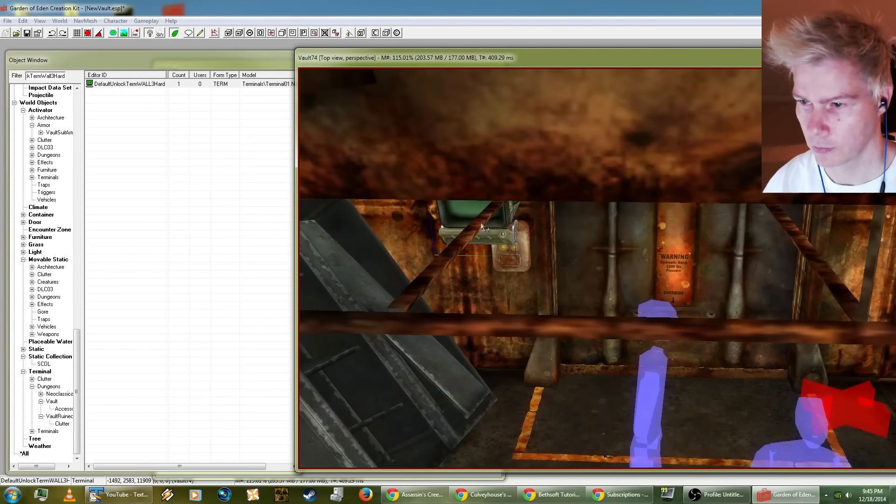
{"action": "scroll", "coordinate": [481, 219], "scroll_direction": "up", "scroll_amount": 5}
{"action": "middle_click_drag", "start_coordinate": [418, 157], "coordinate": [562, 167], "text": "shift"}
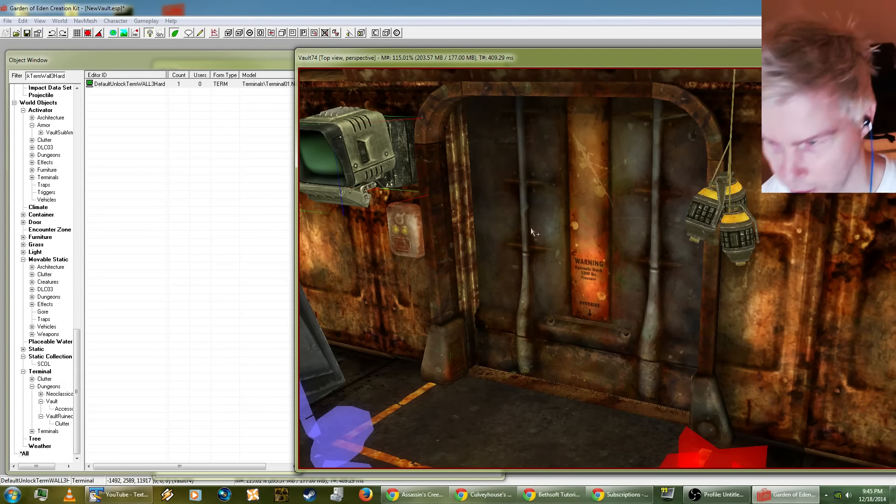
{"action": "middle_click_drag", "start_coordinate": [531, 228], "coordinate": [648, 269], "text": "shift"}
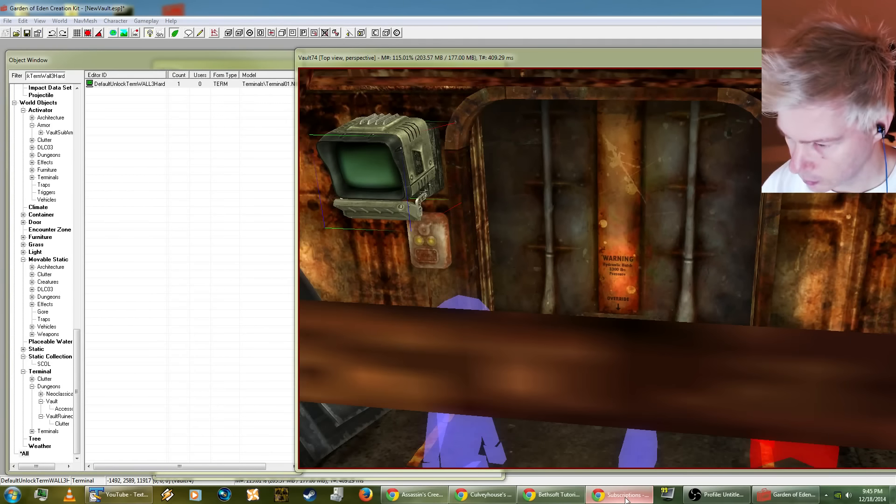
Step: Open the batch reference actions for the wall terminal, consulting the browser tutorial's linking instructions
{"action": "left_click", "coordinate": [552, 495]}
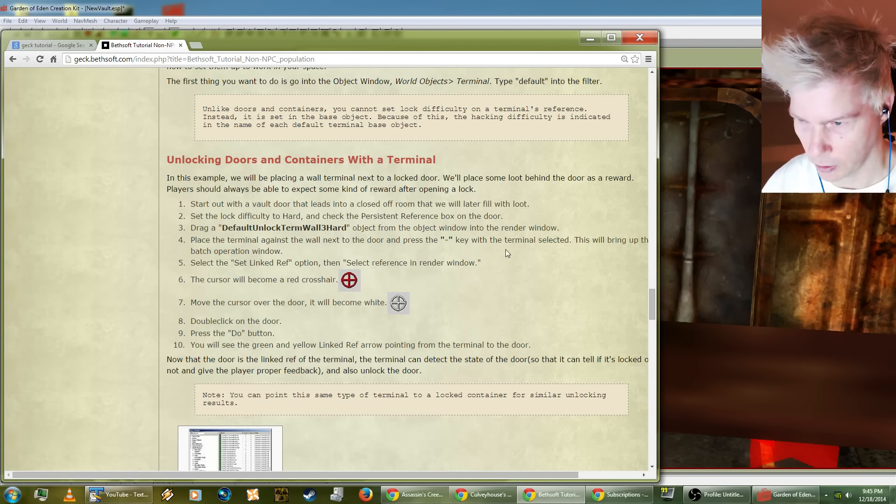
{"action": "left_click", "coordinate": [676, 72]}
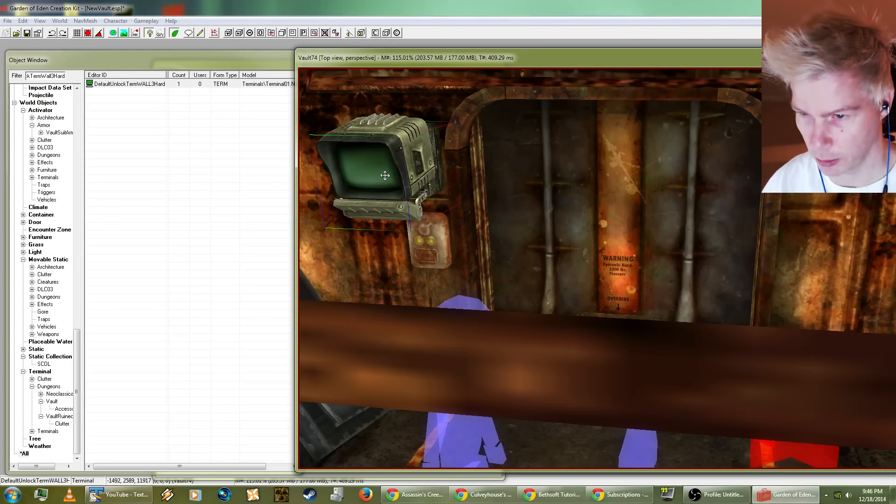
{"action": "key", "text": "equal"}
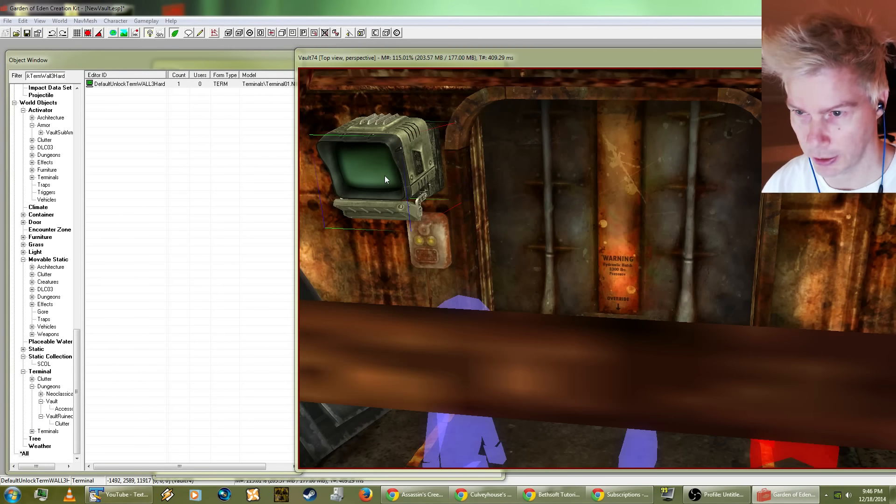
{"action": "key", "text": "alt+Tab"}
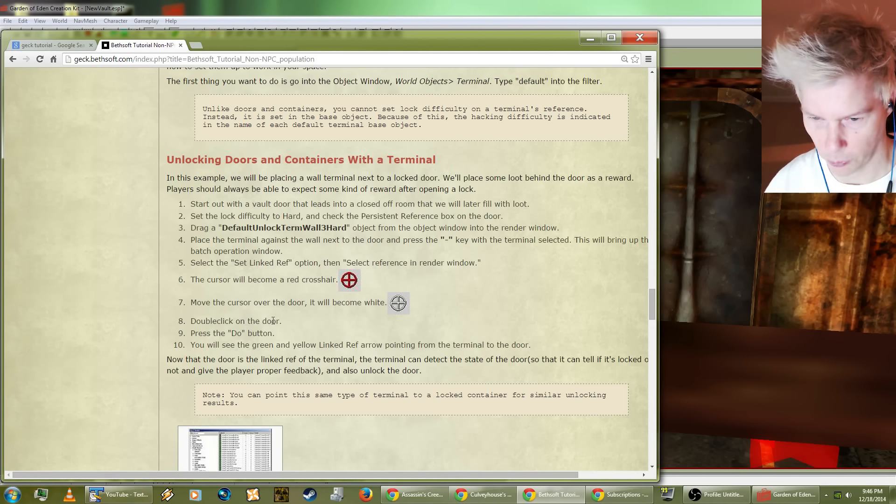
{"action": "key", "text": "alt+Tab"}
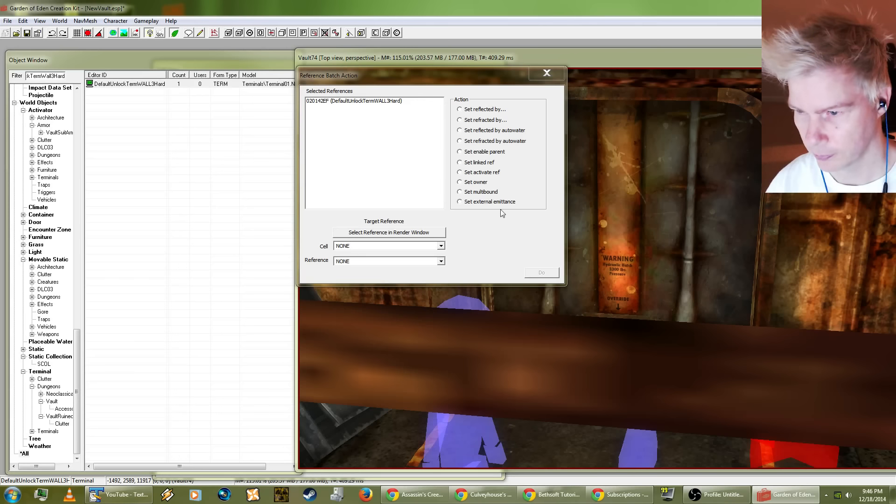
{"action": "key", "text": "alt+Tab"}
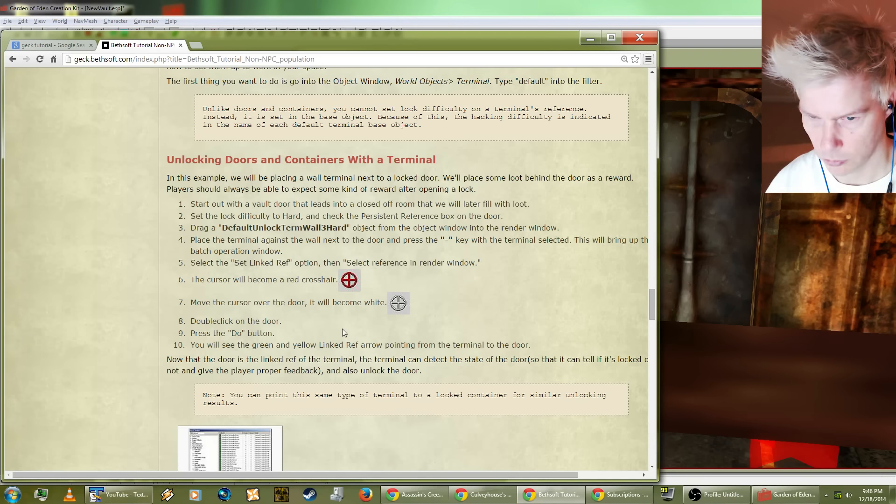
{"action": "key", "text": "alt+Tab"}
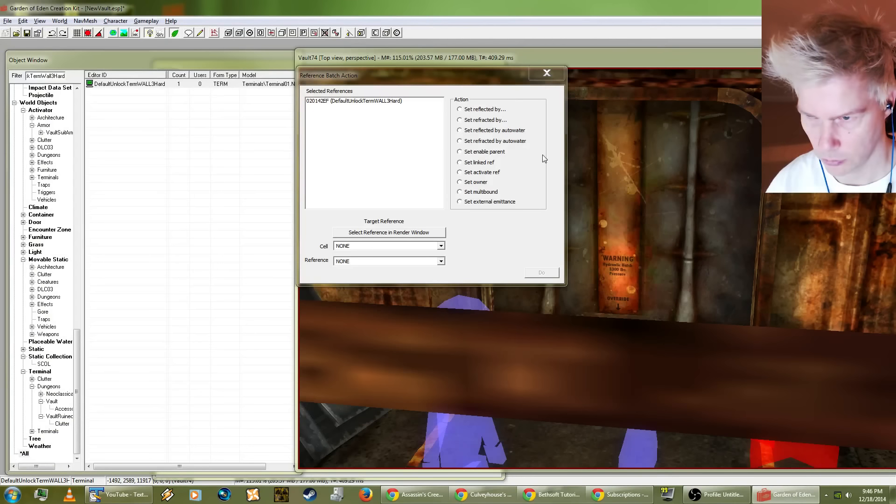
Step: Set the terminal's linked ref to the sliding door VDoorSlidingRR001 in Vault74, picked in the render window
{"action": "left_click", "coordinate": [481, 162]}
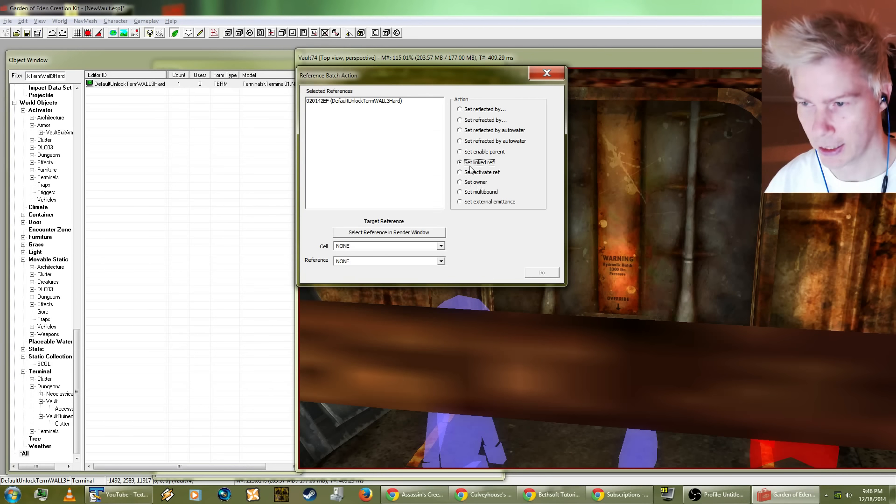
{"action": "left_click", "coordinate": [378, 233]}
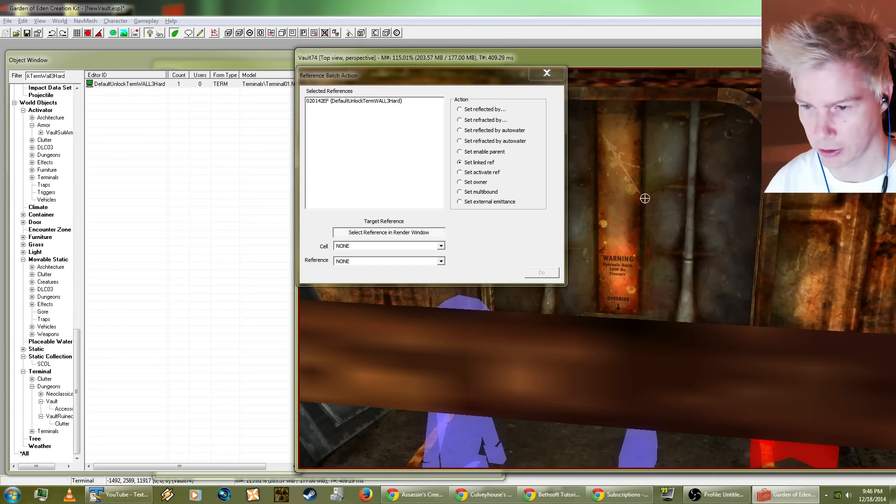
{"action": "left_click", "coordinate": [696, 193]}
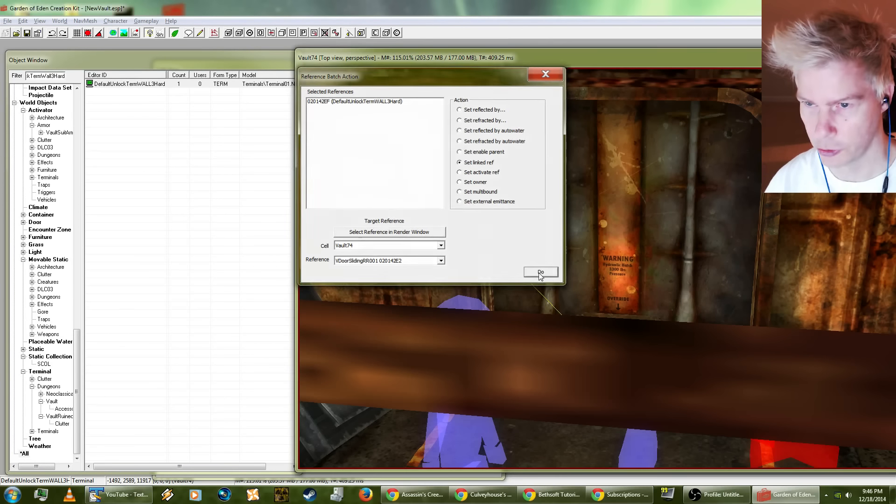
{"action": "left_click", "coordinate": [540, 272]}
{"action": "middle_click_drag", "start_coordinate": [595, 247], "coordinate": [477, 232], "text": "shift"}
Step: Switch to the browser tutorial and read past the terminal linking steps to the notes and figures
{"action": "key", "text": "alt+Tab"}
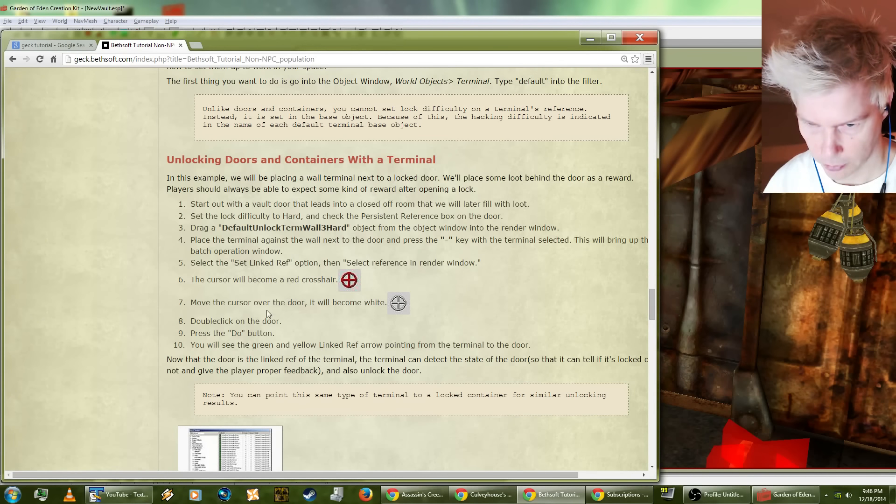
{"action": "scroll", "coordinate": [277, 334], "scroll_direction": "down", "scroll_amount": 2}
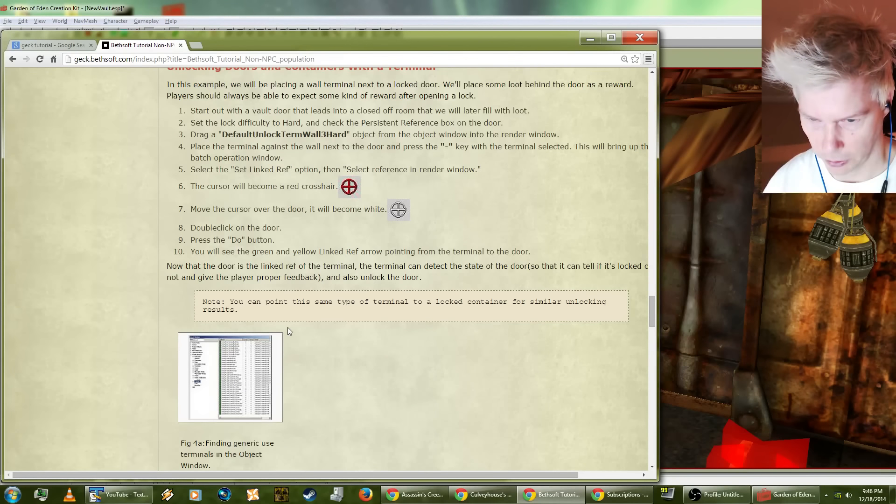
{"action": "scroll", "coordinate": [288, 327], "scroll_direction": "down", "scroll_amount": 2}
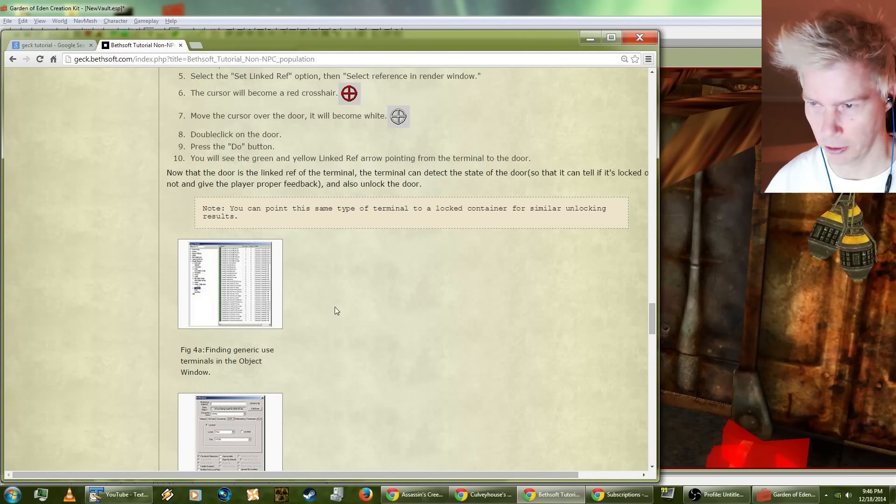
{"action": "scroll", "coordinate": [336, 310], "scroll_direction": "down", "scroll_amount": 1}
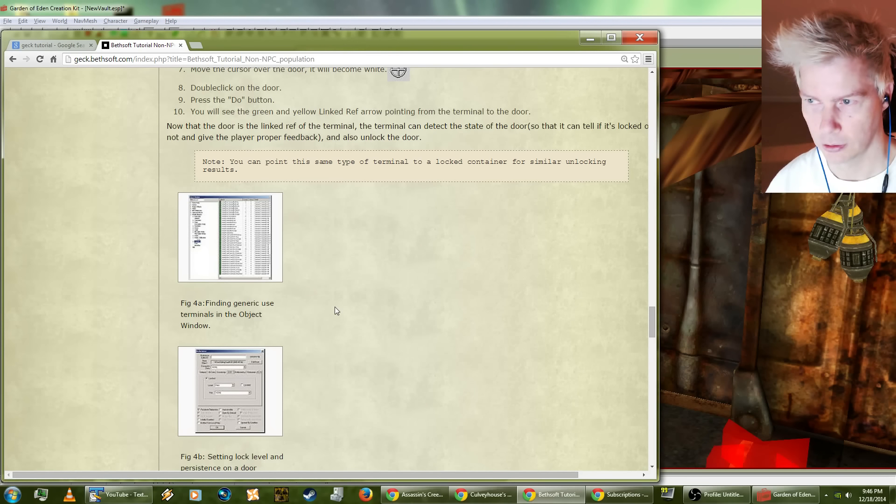
Step: Read the tutorial's section on manipulating turrets with terminals, and go back over the door-unlocking steps and the terminal difficulty note
{"action": "scroll", "coordinate": [336, 311], "scroll_direction": "down", "scroll_amount": 1}
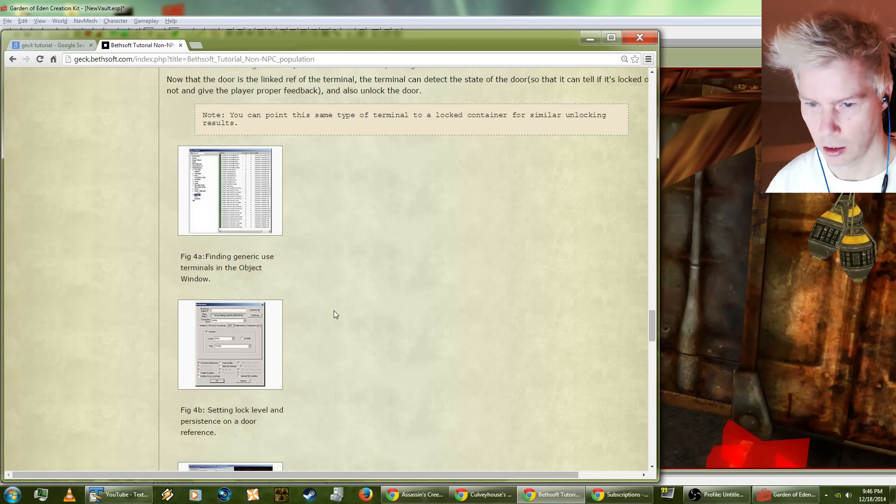
{"action": "scroll", "coordinate": [335, 312], "scroll_direction": "down", "scroll_amount": 3}
{"action": "scroll", "coordinate": [334, 317], "scroll_direction": "up", "scroll_amount": 3}
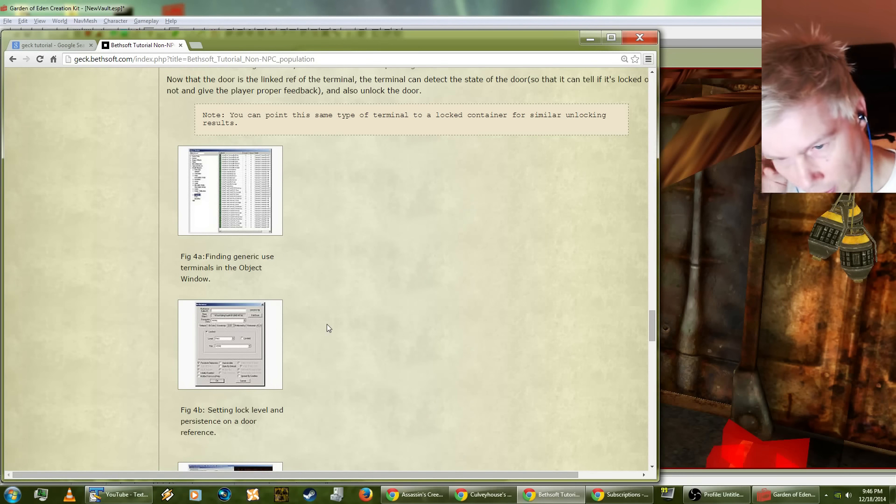
{"action": "scroll", "coordinate": [328, 325], "scroll_direction": "down", "scroll_amount": 5}
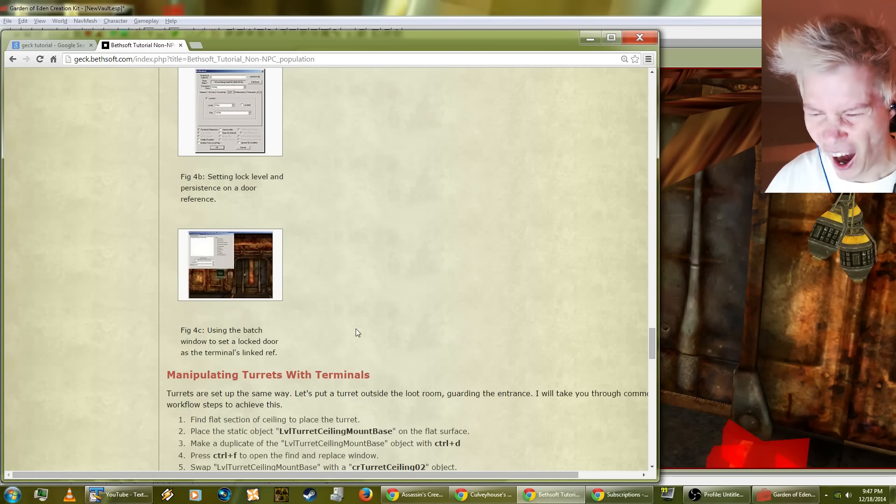
{"action": "scroll", "coordinate": [356, 332], "scroll_direction": "up", "scroll_amount": 4}
{"action": "scroll", "coordinate": [357, 329], "scroll_direction": "up", "scroll_amount": 1}
{"action": "scroll", "coordinate": [355, 330], "scroll_direction": "down", "scroll_amount": 8}
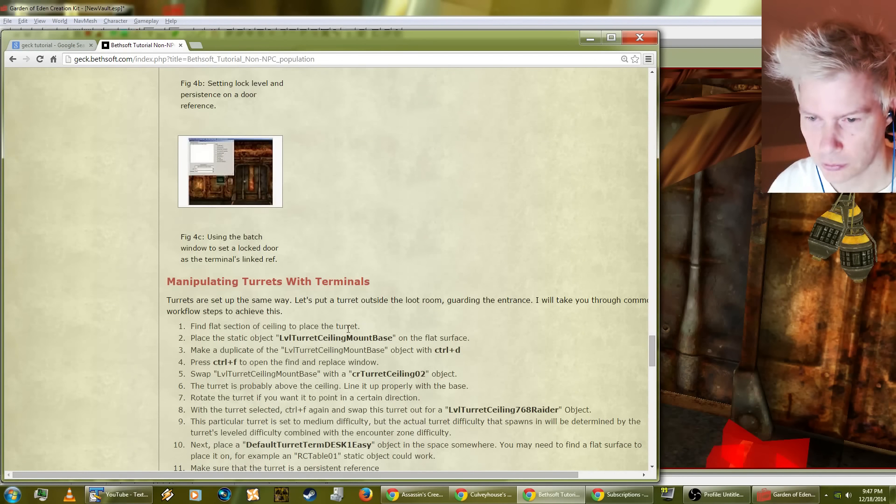
{"action": "scroll", "coordinate": [350, 329], "scroll_direction": "up", "scroll_amount": 2}
{"action": "scroll", "coordinate": [349, 329], "scroll_direction": "down", "scroll_amount": 8}
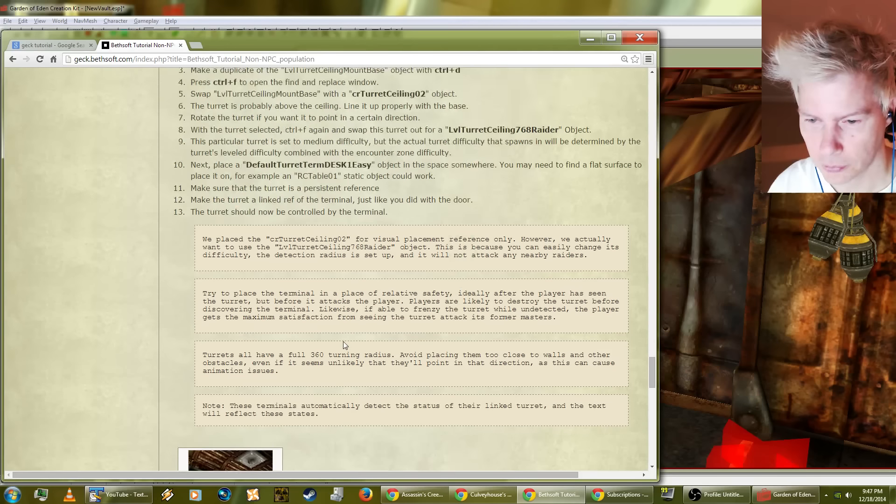
{"action": "scroll", "coordinate": [344, 344], "scroll_direction": "down", "scroll_amount": 5}
{"action": "scroll", "coordinate": [344, 344], "scroll_direction": "up", "scroll_amount": 16}
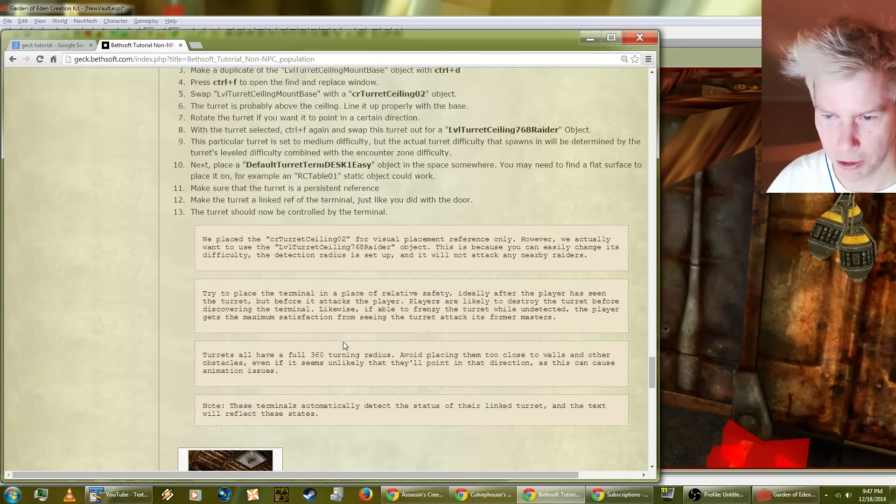
{"action": "scroll", "coordinate": [344, 345], "scroll_direction": "up", "scroll_amount": 11}
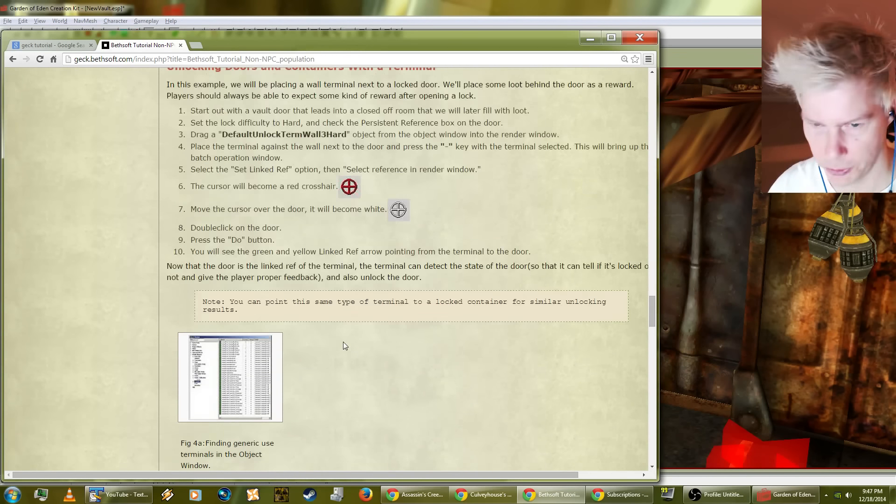
{"action": "scroll", "coordinate": [344, 346], "scroll_direction": "up", "scroll_amount": 2}
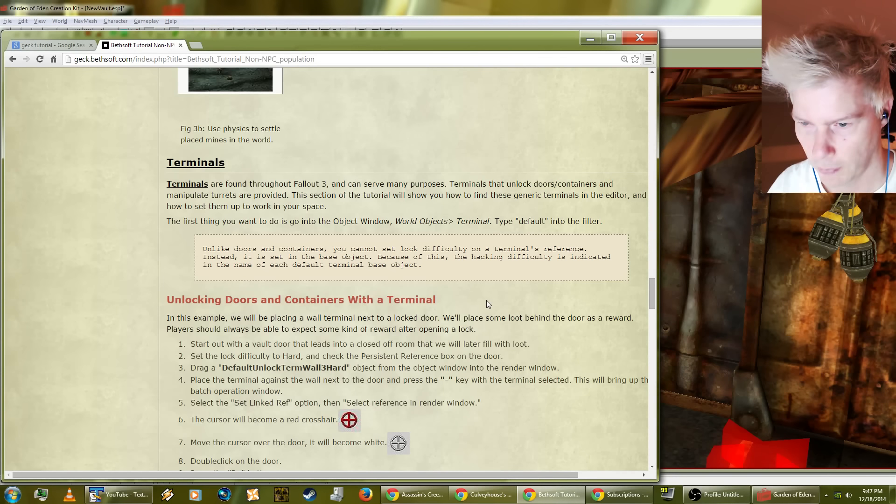
Step: Return to the GECK and replace the selected DefaultUnlockTermWALL3Hard terminal beside the door with DefaultUnlockTermWALL4VeryHard, for the selection only
{"action": "left_click_drag", "start_coordinate": [279, 40], "coordinate": [301, 118]}
{"action": "left_click", "coordinate": [180, 60]}
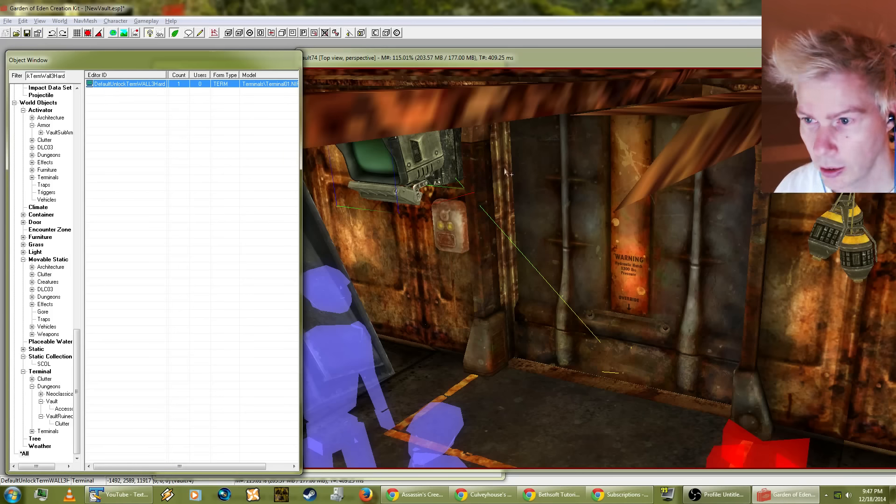
{"action": "left_click", "coordinate": [474, 59]}
{"action": "key", "text": "d"}
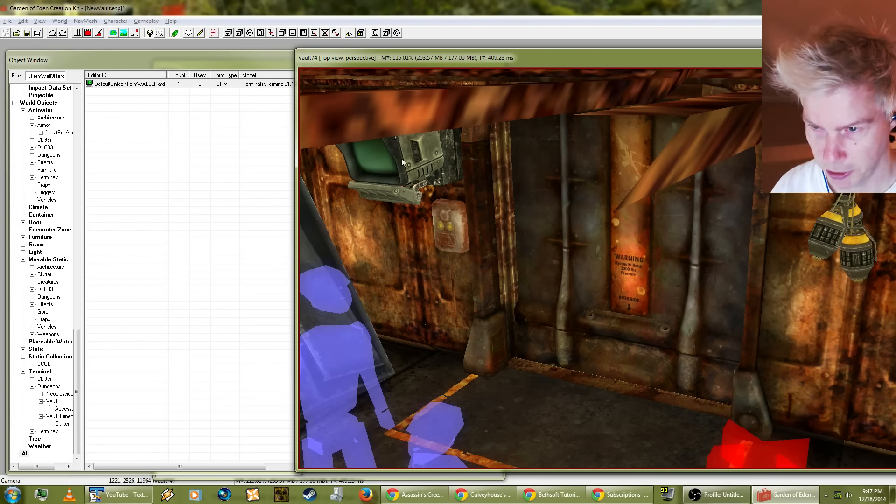
{"action": "middle_click_drag", "start_coordinate": [380, 189], "coordinate": [376, 166], "text": "shift"}
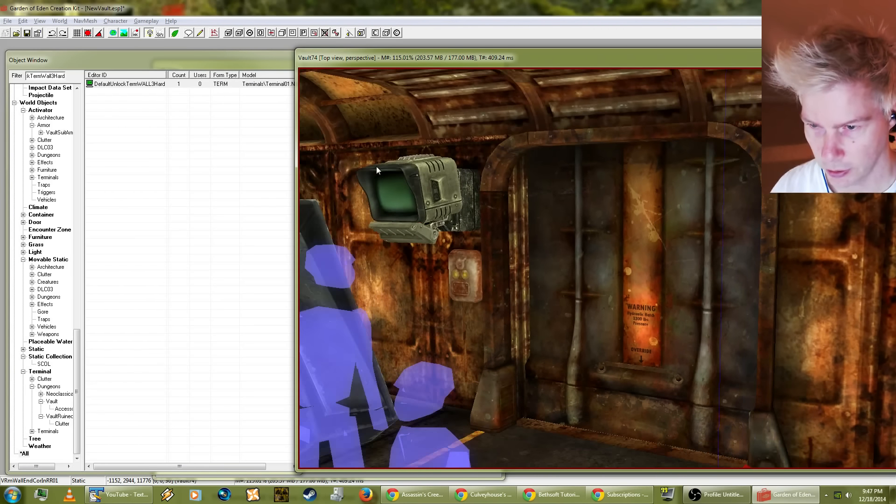
{"action": "left_click", "coordinate": [381, 177]}
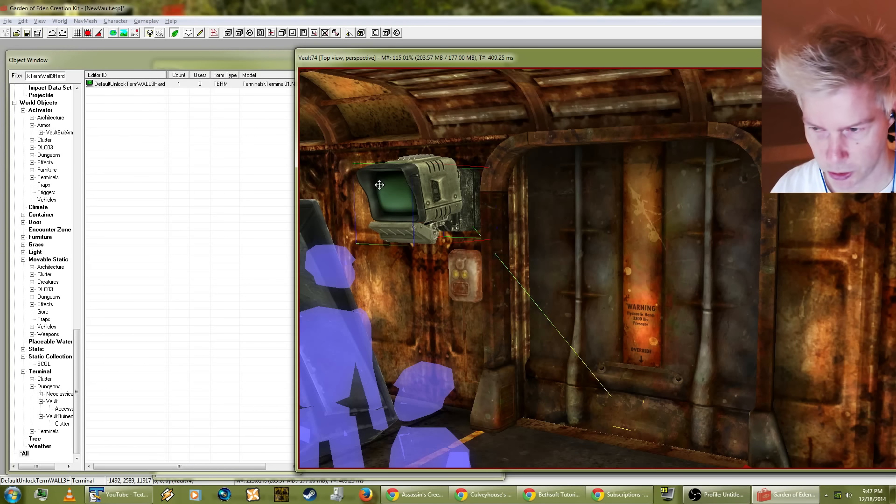
{"action": "key", "text": "ctrl+f"}
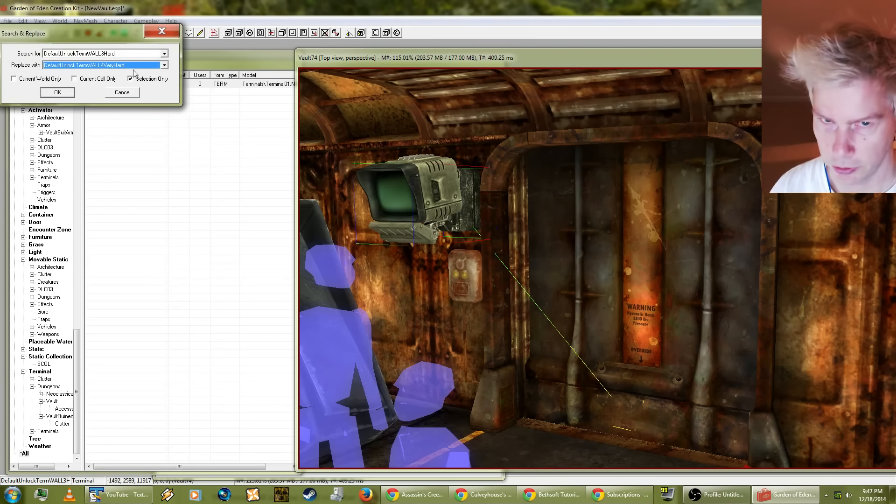
{"action": "left_click", "coordinate": [108, 63]}
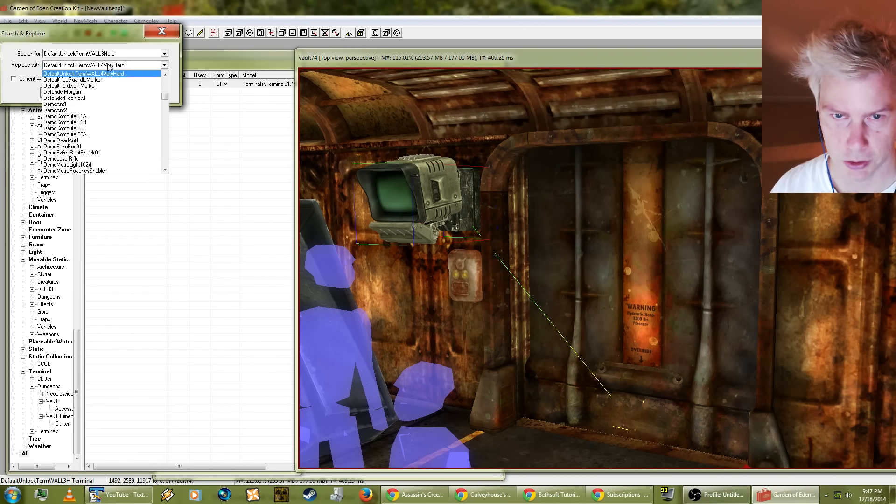
{"action": "left_click", "coordinate": [107, 64]}
{"action": "left_click", "coordinate": [66, 93]}
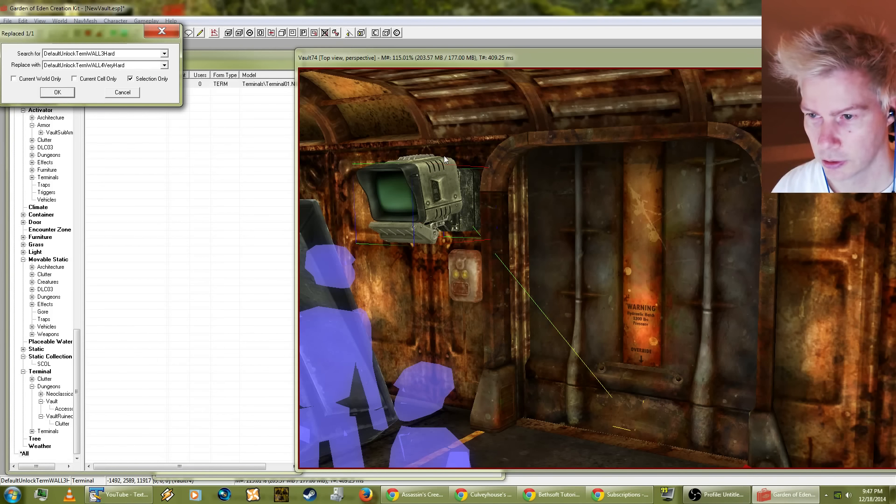
{"action": "left_click", "coordinate": [463, 285]}
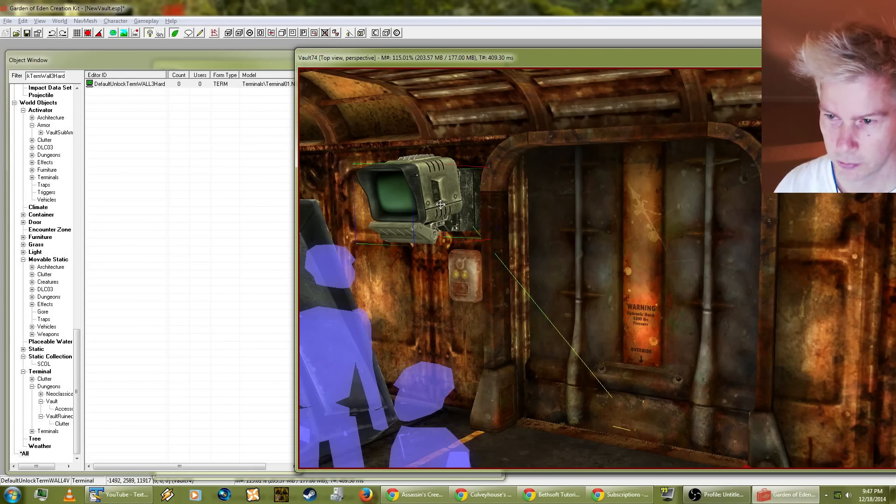
Step: Save the NewVault.esp plugin
{"action": "left_click", "coordinate": [6, 22]}
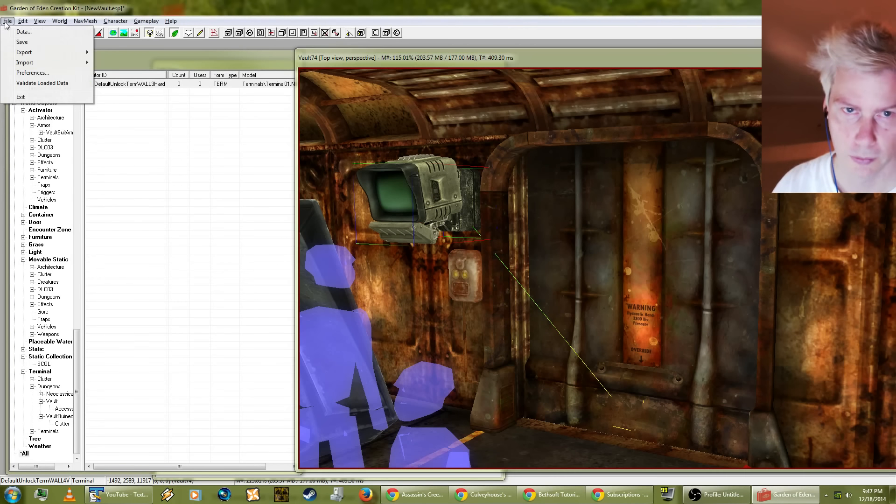
{"action": "left_click", "coordinate": [21, 42]}
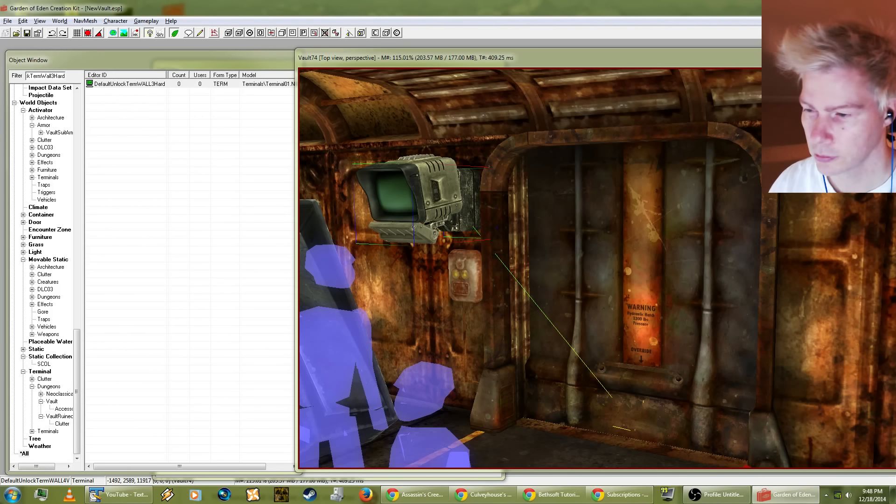
{"action": "left_click", "coordinate": [7, 21]}
{"action": "left_click", "coordinate": [19, 42]}
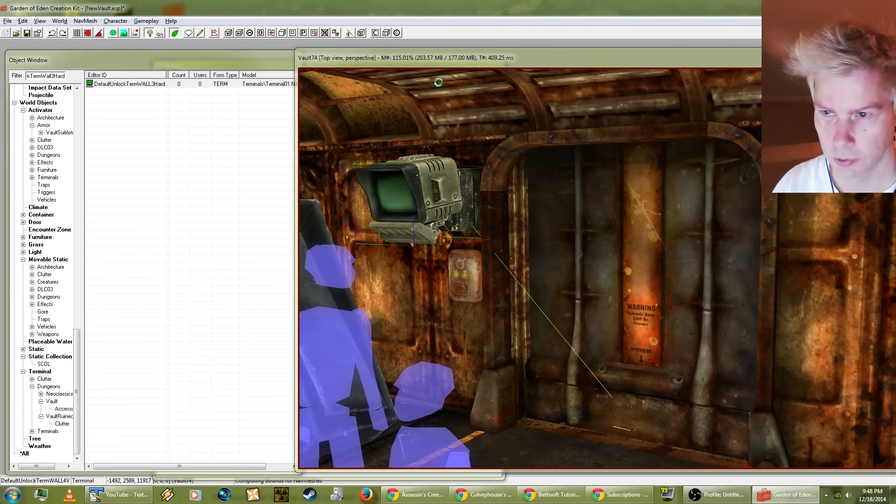
Step: Look over the whole Vault74 cell from outside, including the rock and cave sections around the vault
{"action": "left_click", "coordinate": [499, 60]}
{"action": "scroll", "coordinate": [653, 225], "scroll_direction": "down", "scroll_amount": 4}
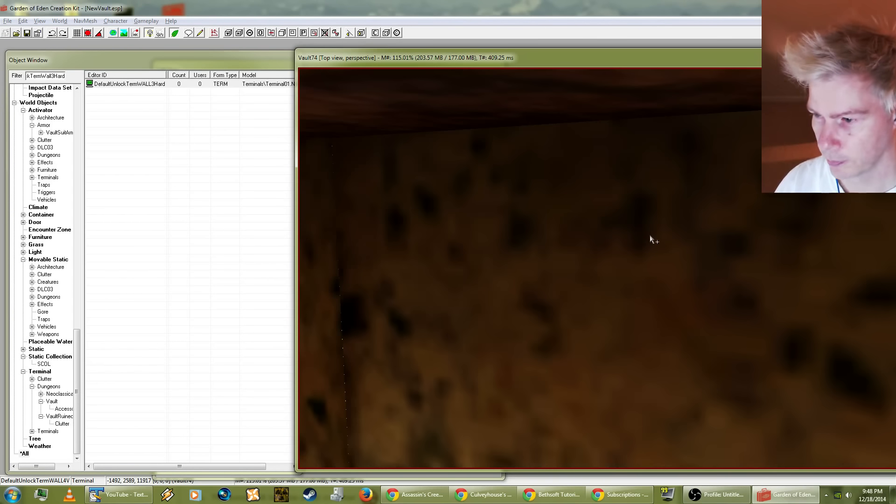
{"action": "scroll", "coordinate": [645, 252], "scroll_direction": "down", "scroll_amount": 3}
{"action": "middle_click_drag", "start_coordinate": [623, 275], "coordinate": [626, 329]}
{"action": "scroll", "coordinate": [697, 266], "scroll_direction": "down", "scroll_amount": 5}
{"action": "scroll", "coordinate": [645, 278], "scroll_direction": "down", "scroll_amount": 4}
{"action": "scroll", "coordinate": [560, 320], "scroll_direction": "down", "scroll_amount": 3}
{"action": "scroll", "coordinate": [560, 320], "scroll_direction": "down", "scroll_amount": 3}
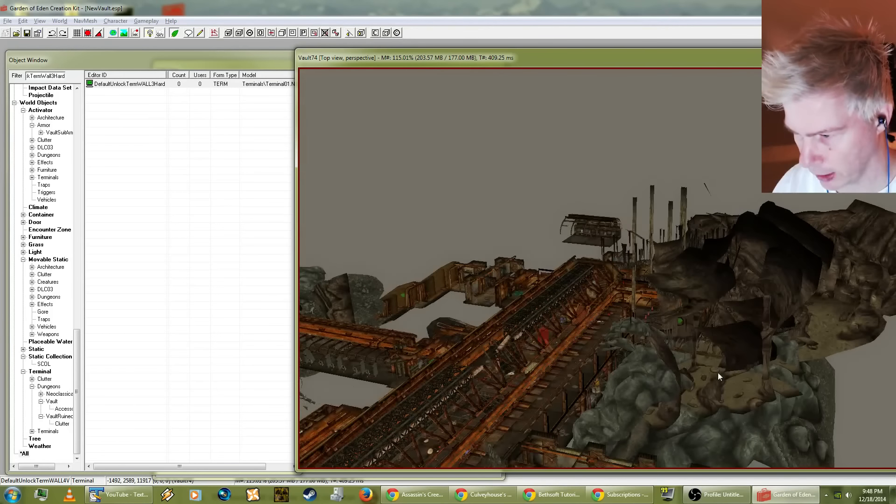
{"action": "middle_click_drag", "start_coordinate": [744, 372], "coordinate": [562, 204], "text": "shift"}
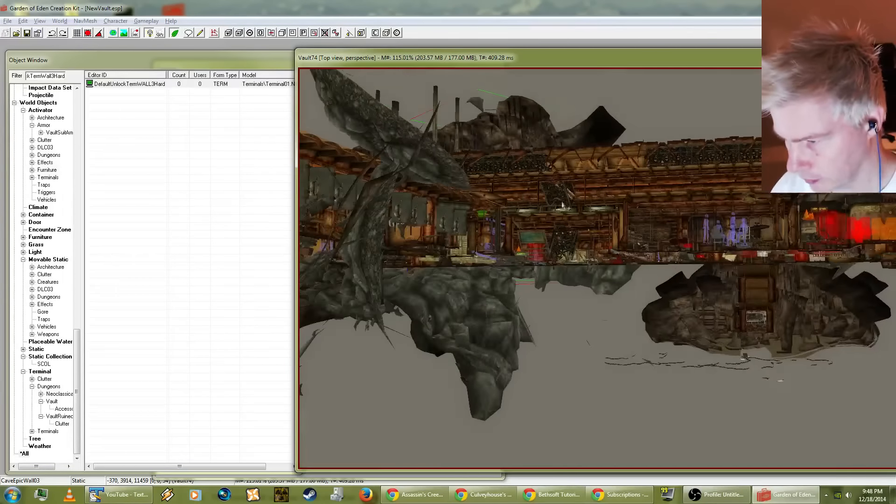
Step: Examine the cave walls behind the vault hallway window for gaps in the rock
{"action": "scroll", "coordinate": [709, 301], "scroll_direction": "up", "scroll_amount": 3}
{"action": "middle_click_drag", "start_coordinate": [771, 320], "coordinate": [638, 283]}
{"action": "scroll", "coordinate": [733, 327], "scroll_direction": "up", "scroll_amount": 4}
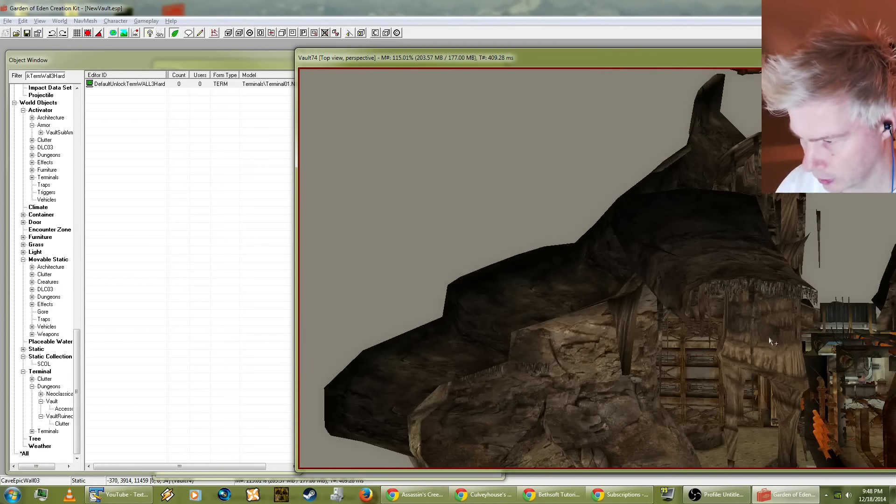
{"action": "scroll", "coordinate": [747, 318], "scroll_direction": "up", "scroll_amount": 10}
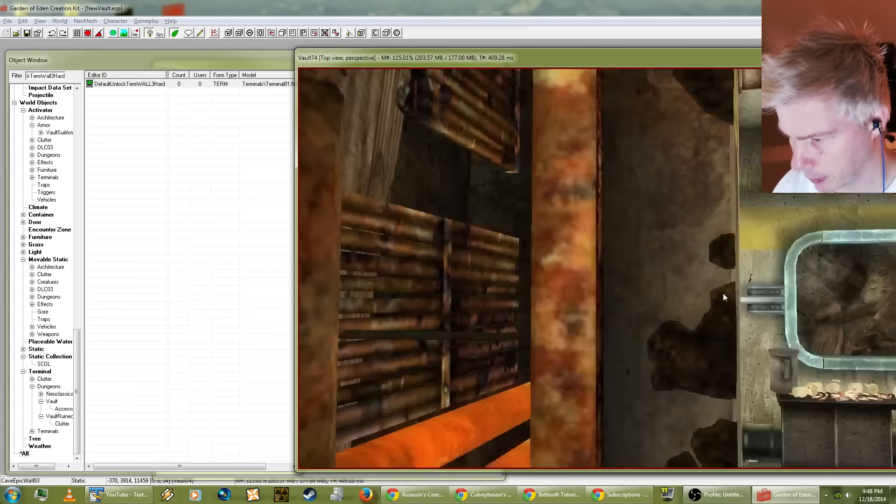
{"action": "scroll", "coordinate": [705, 295], "scroll_direction": "down", "scroll_amount": 5}
{"action": "scroll", "coordinate": [677, 302], "scroll_direction": "up", "scroll_amount": 3}
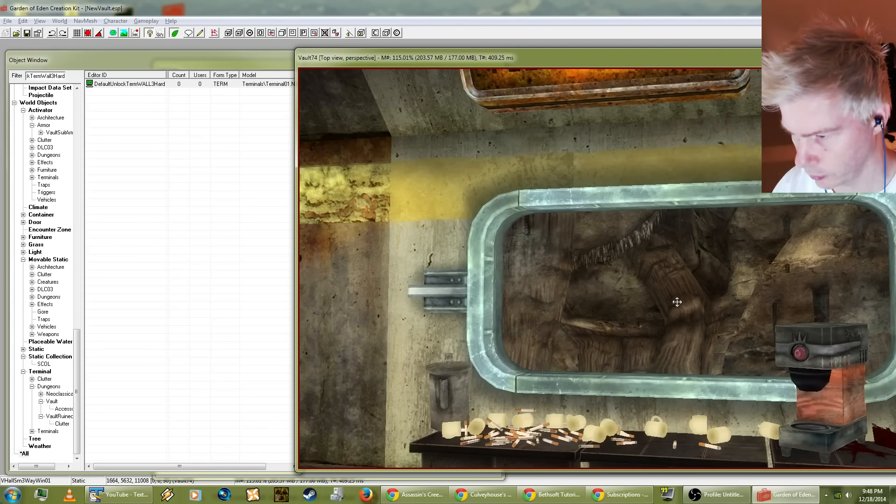
{"action": "scroll", "coordinate": [674, 301], "scroll_direction": "down", "scroll_amount": 3}
{"action": "scroll", "coordinate": [672, 301], "scroll_direction": "up", "scroll_amount": 5}
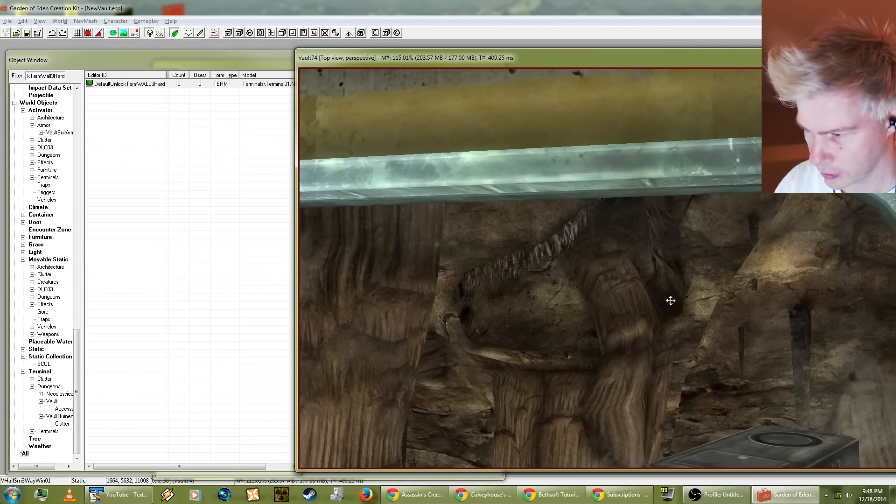
{"action": "middle_click_drag", "start_coordinate": [671, 300], "coordinate": [572, 284], "text": "shift"}
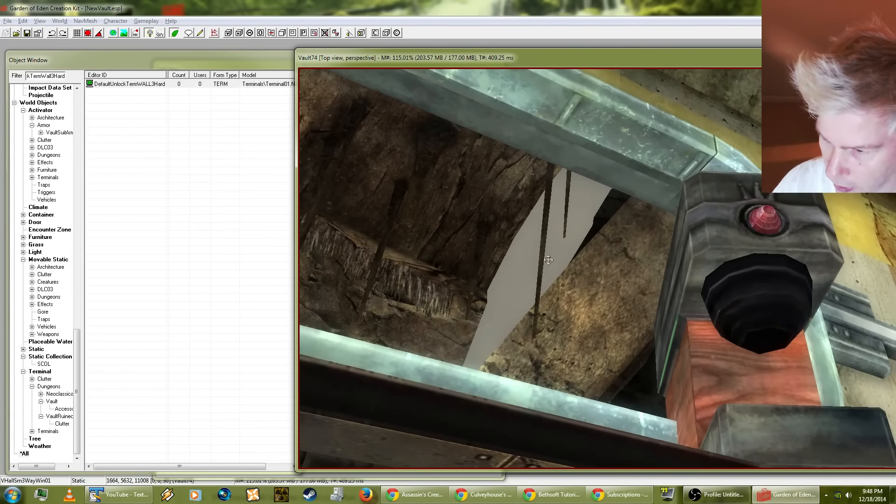
{"action": "scroll", "coordinate": [549, 260], "scroll_direction": "up", "scroll_amount": 3}
{"action": "scroll", "coordinate": [545, 252], "scroll_direction": "down", "scroll_amount": 1}
{"action": "middle_click_drag", "start_coordinate": [545, 252], "coordinate": [656, 245], "text": "shift"}
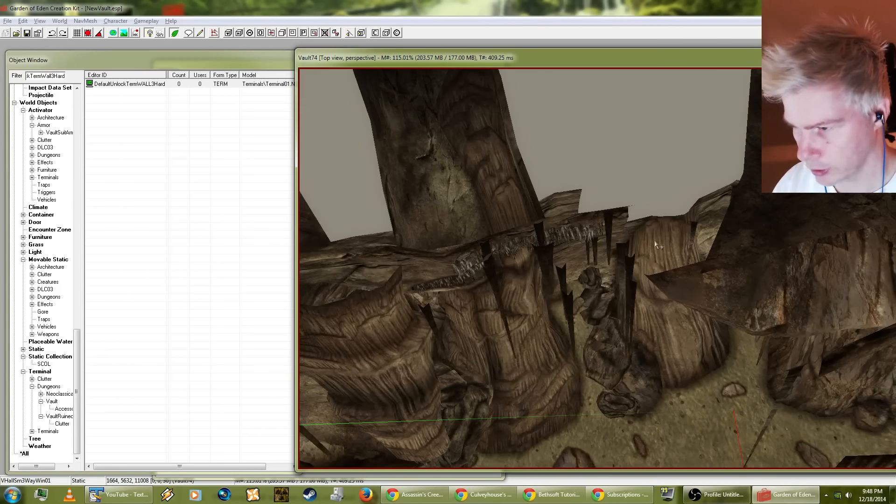
Step: Filter the object list by "rock" and preview the canyon rocks DLC03RockCanyon19rad127 and DLC03RockCanyon09rad210
{"action": "left_click", "coordinate": [95, 91]}
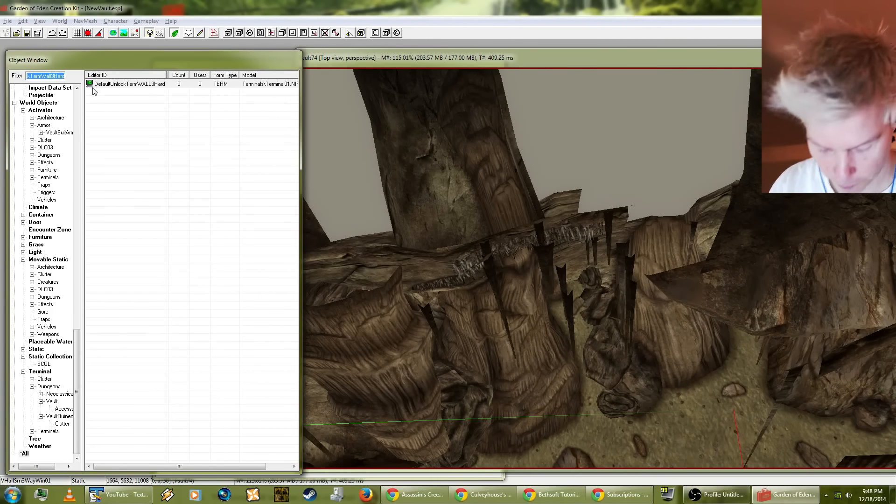
{"action": "type", "text": "rock"}
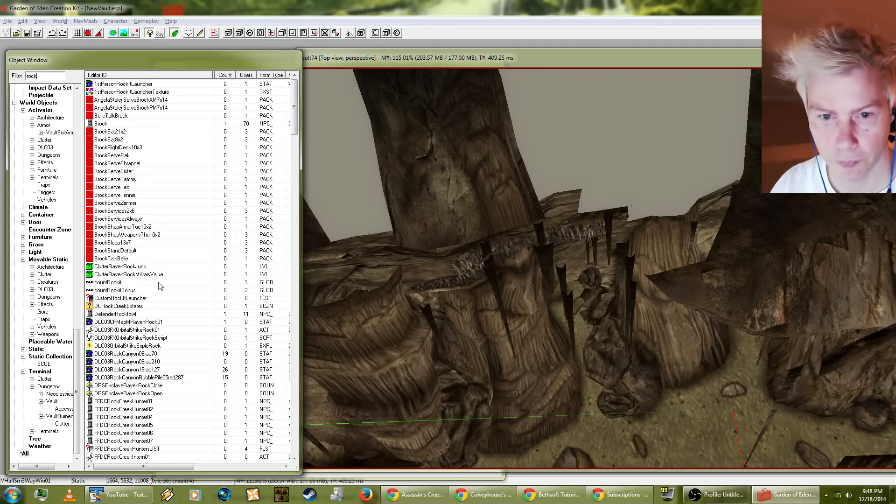
{"action": "right_click", "coordinate": [126, 369]}
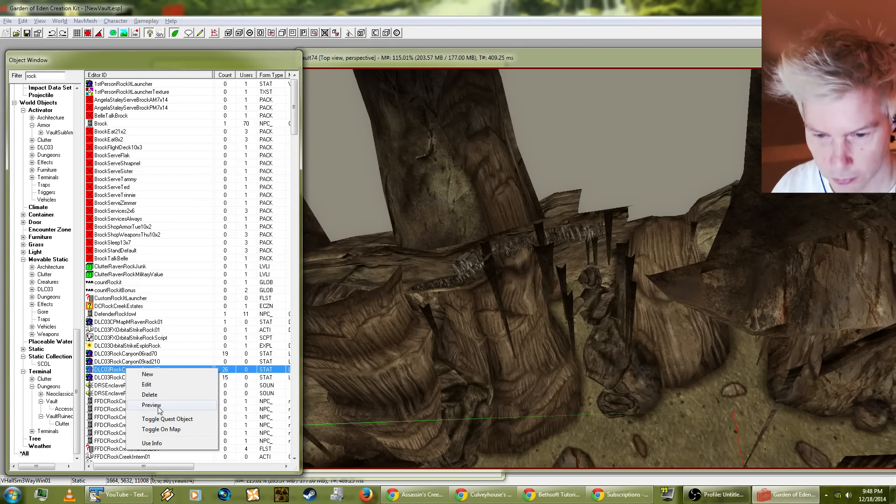
{"action": "left_click", "coordinate": [151, 405]}
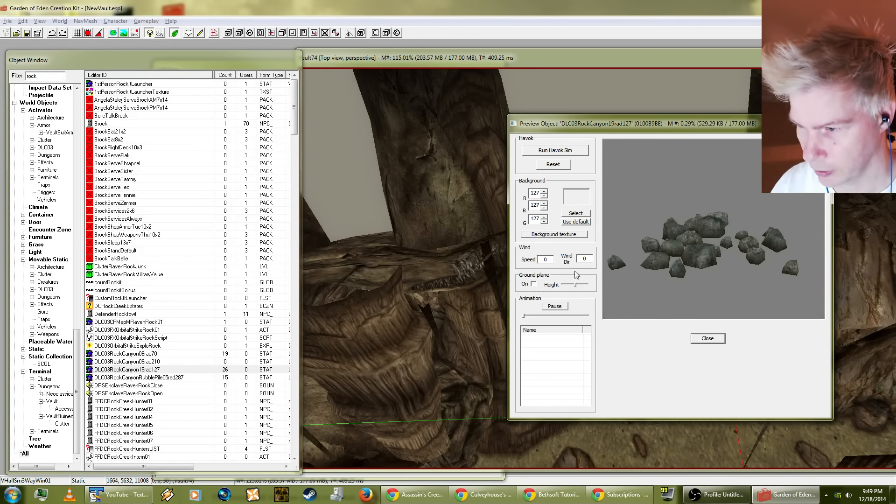
{"action": "left_click", "coordinate": [139, 361]}
{"action": "left_click", "coordinate": [657, 260]}
{"action": "scroll", "coordinate": [658, 261], "scroll_direction": "down", "scroll_amount": 8}
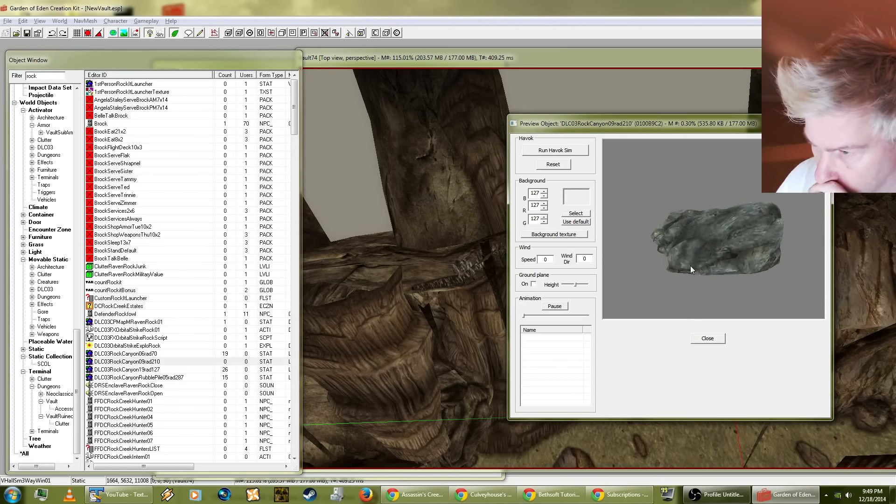
{"action": "left_click_drag", "start_coordinate": [738, 242], "coordinate": [729, 305]}
{"action": "left_click", "coordinate": [707, 338]}
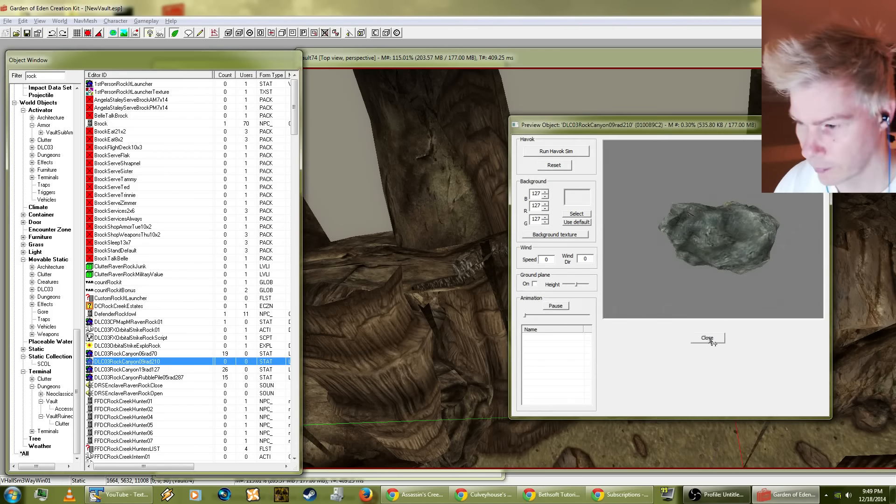
{"action": "left_click", "coordinate": [632, 229]}
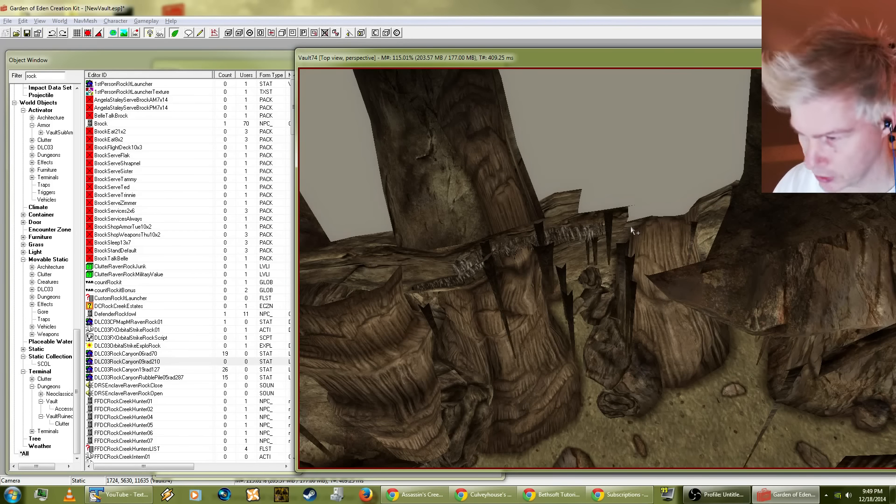
Step: Place DLC03RockCanyon09rad210 in the cave wall gap behind the vault hallway window, rotating and moving it into the opening
{"action": "left_click_drag", "start_coordinate": [653, 238], "coordinate": [660, 233]}
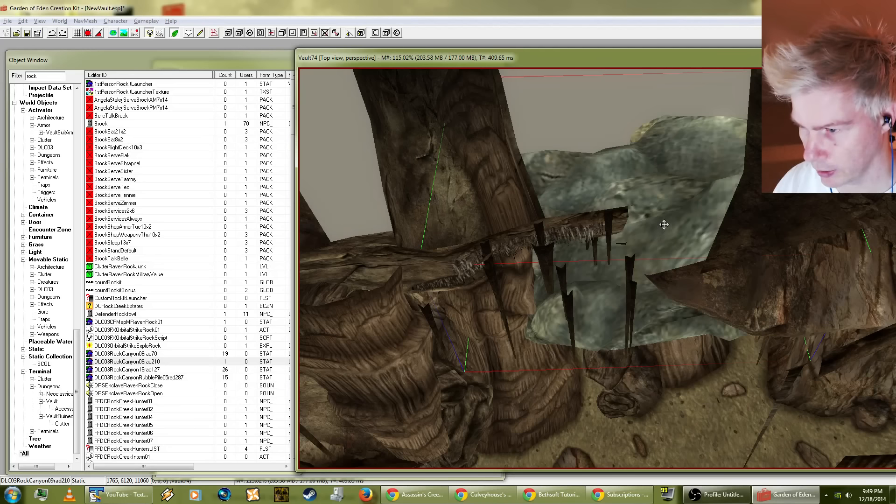
{"action": "left_click_drag", "start_coordinate": [686, 164], "coordinate": [672, 213]}
{"action": "middle_click_drag", "start_coordinate": [675, 230], "coordinate": [643, 225], "text": "shift"}
{"action": "left_click_drag", "start_coordinate": [643, 224], "coordinate": [642, 260]}
{"action": "middle_click_drag", "start_coordinate": [642, 260], "coordinate": [664, 264], "text": "shift"}
{"action": "left_click_drag", "start_coordinate": [656, 243], "coordinate": [622, 208]}
{"action": "middle_click_drag", "start_coordinate": [623, 208], "coordinate": [642, 224], "text": "shift"}
{"action": "right_click_drag", "start_coordinate": [642, 225], "coordinate": [632, 246]}
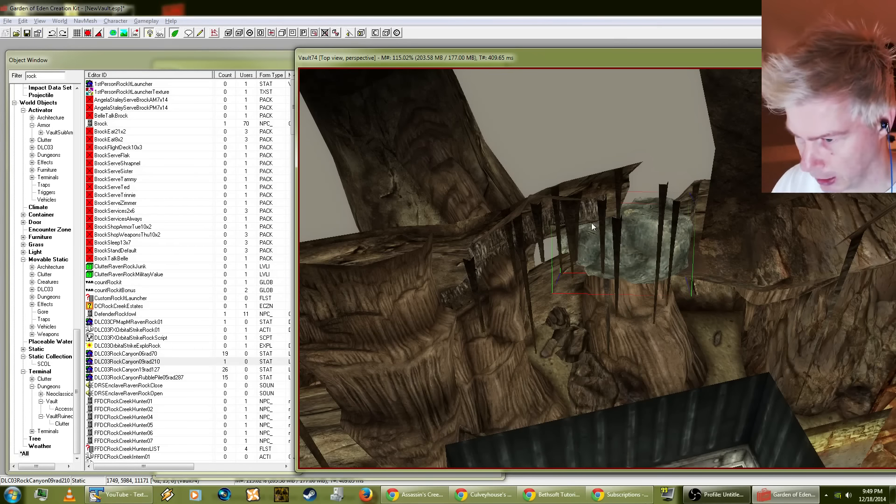
Step: Shift the placed canyon rock deeper into the gap beneath the stalactites and check its fit from several angles
{"action": "left_click_drag", "start_coordinate": [614, 252], "coordinate": [588, 232]}
{"action": "middle_click_drag", "start_coordinate": [589, 228], "coordinate": [614, 224]}
{"action": "left_click_drag", "start_coordinate": [626, 226], "coordinate": [636, 231]}
{"action": "middle_click_drag", "start_coordinate": [635, 231], "coordinate": [660, 194]}
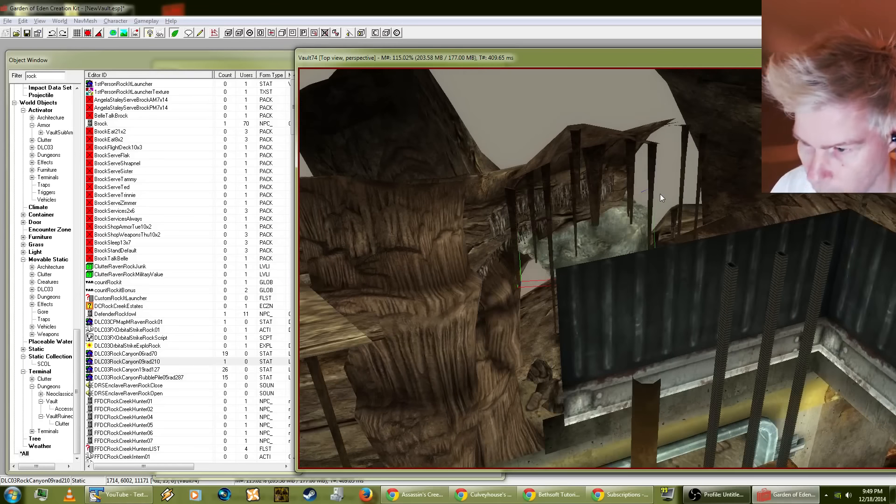
{"action": "middle_click_drag", "start_coordinate": [326, 203], "coordinate": [283, 232]}
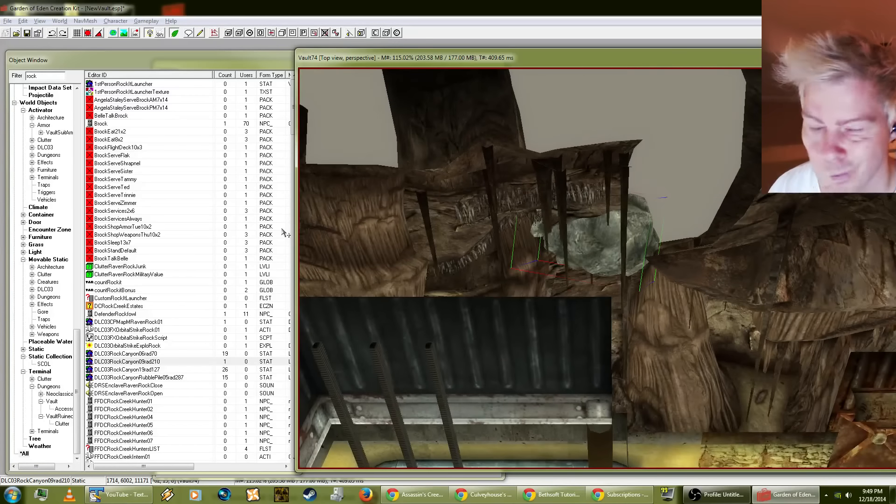
Step: Find the RockCanyon statics in the rock-filtered object list and preview RockCanyon07rad650 without the ground plane
{"action": "left_click", "coordinate": [16, 73]}
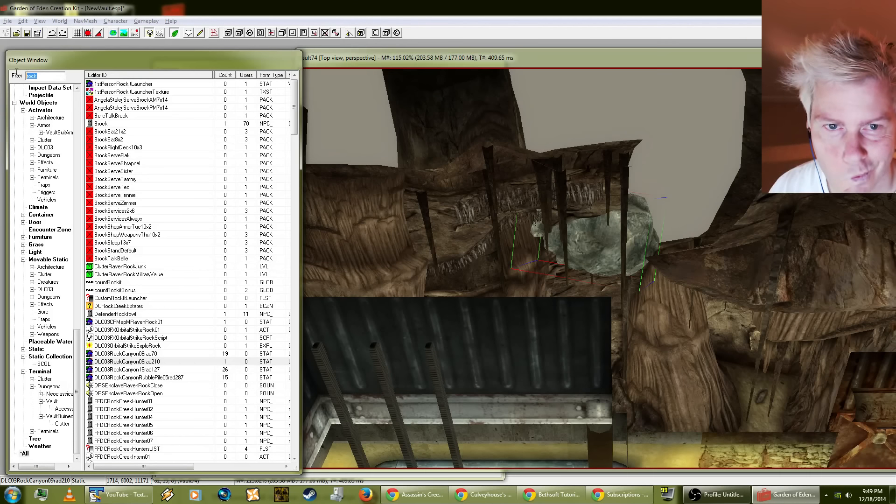
{"action": "left_click", "coordinate": [129, 401]}
{"action": "scroll", "coordinate": [122, 327], "scroll_direction": "down", "scroll_amount": 9}
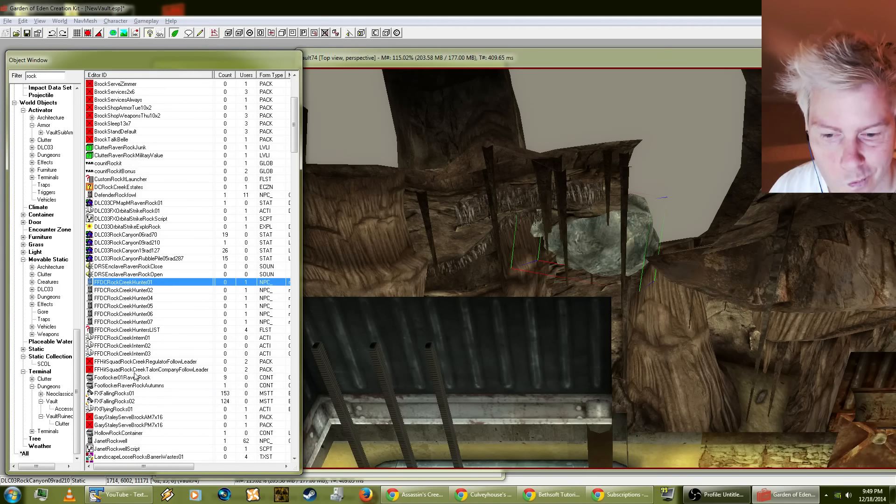
{"action": "scroll", "coordinate": [114, 288], "scroll_direction": "down", "scroll_amount": 12}
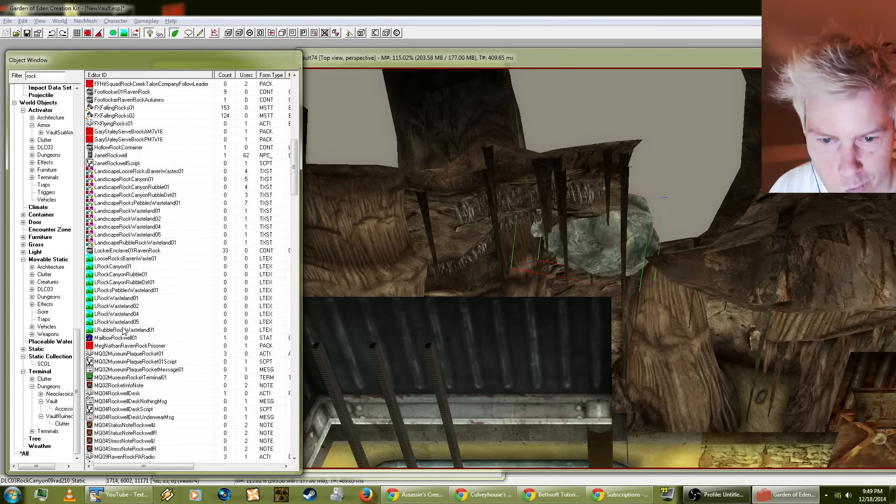
{"action": "scroll", "coordinate": [140, 326], "scroll_direction": "down", "scroll_amount": 20}
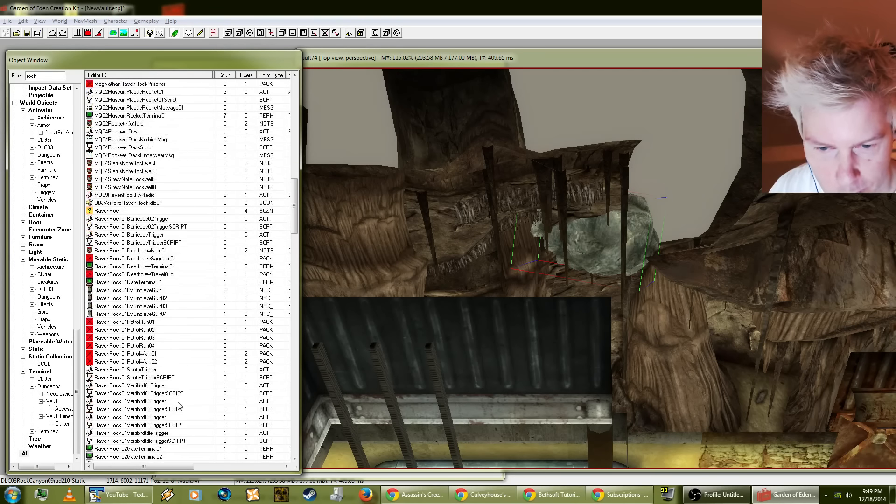
{"action": "scroll", "coordinate": [160, 397], "scroll_direction": "down", "scroll_amount": 6}
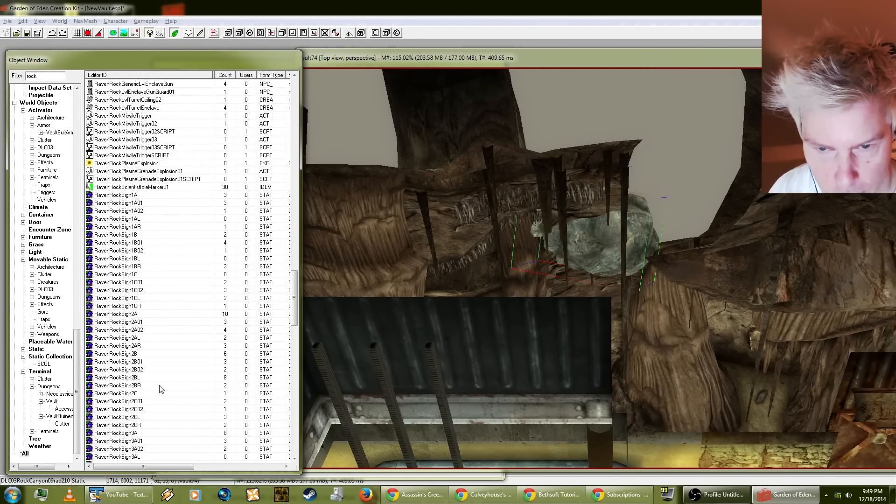
{"action": "scroll", "coordinate": [140, 303], "scroll_direction": "down", "scroll_amount": 20}
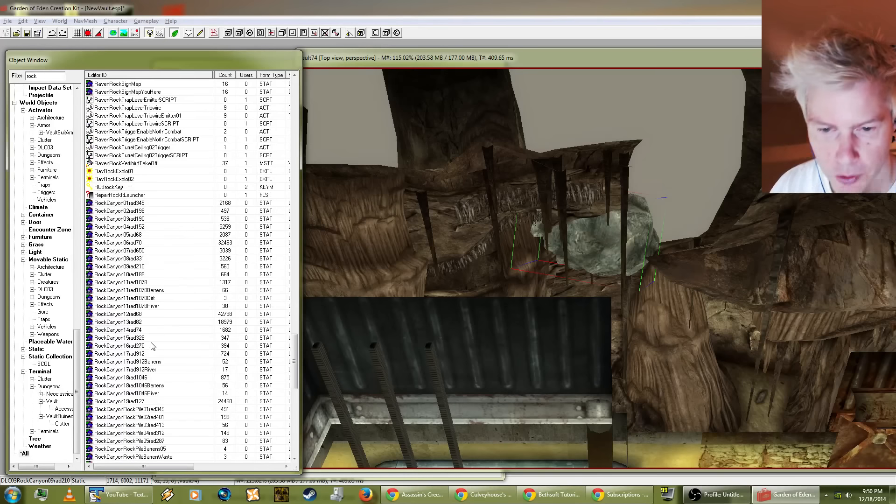
{"action": "right_click", "coordinate": [120, 251]}
{"action": "left_click", "coordinate": [144, 285]}
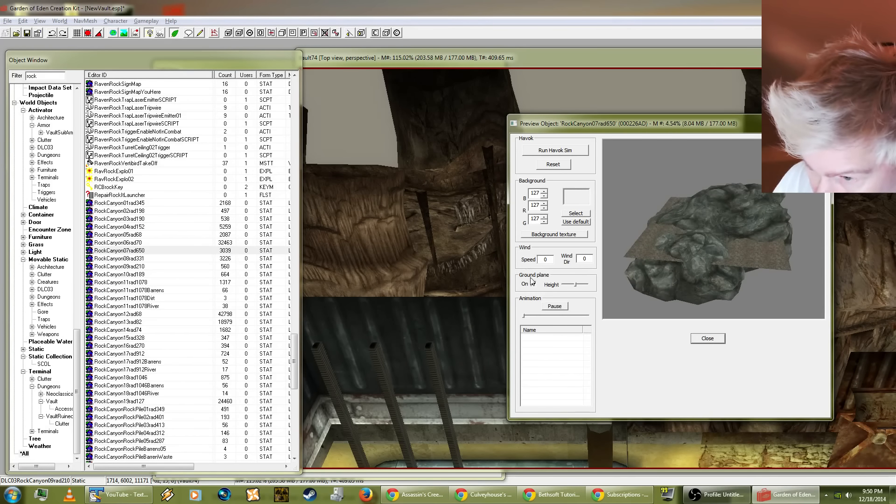
{"action": "left_click", "coordinate": [533, 282]}
Step: Preview RockCanyon14rad74 and RockCave08 as candidate gap fillers, closing the preview at the end
{"action": "left_click", "coordinate": [120, 331]}
{"action": "scroll", "coordinate": [140, 322], "scroll_direction": "down", "scroll_amount": 10}
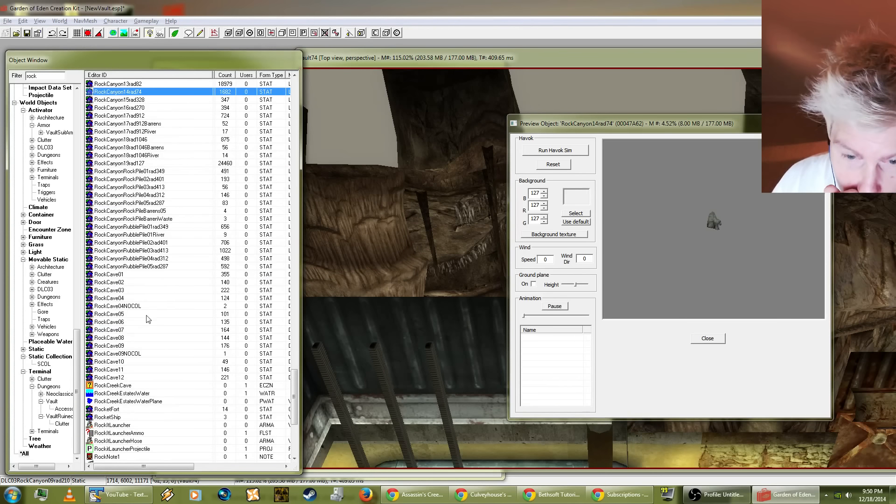
{"action": "left_click", "coordinate": [112, 337]}
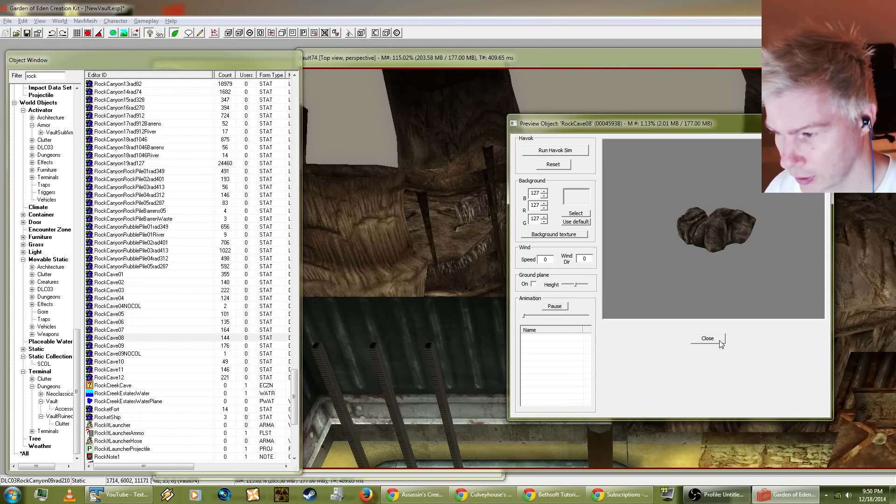
{"action": "left_click", "coordinate": [707, 337]}
Step: Place RockCave09 in the cave and rotate and move it over the open gap beside the grey-green canyon rock
{"action": "left_click_drag", "start_coordinate": [113, 345], "coordinate": [121, 348]}
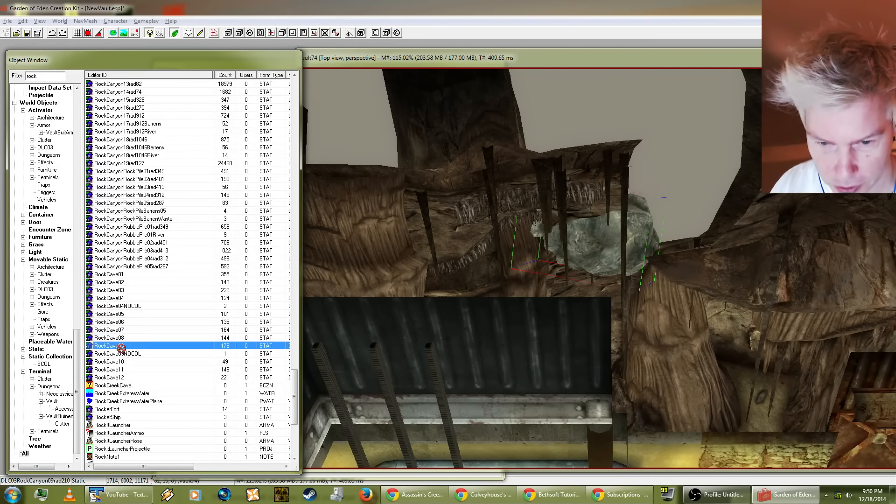
{"action": "left_click_drag", "start_coordinate": [676, 211], "coordinate": [674, 215]}
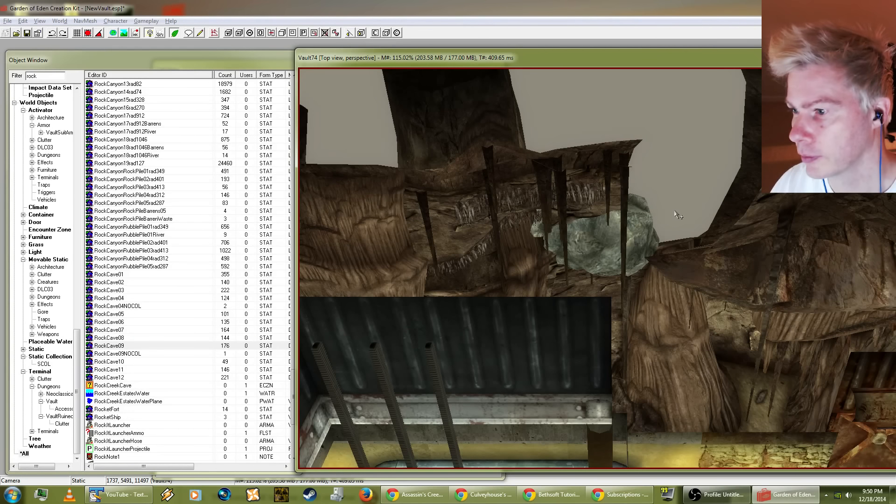
{"action": "left_click_drag", "start_coordinate": [677, 216], "coordinate": [672, 271]}
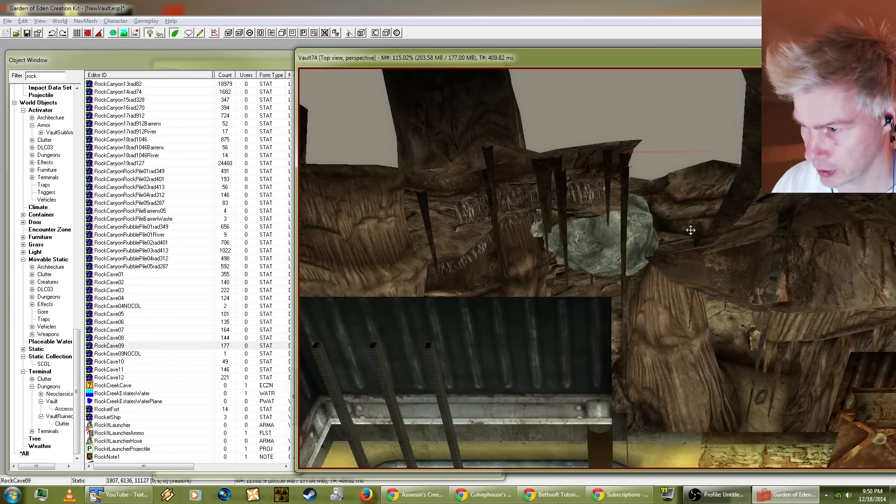
{"action": "left_click_drag", "start_coordinate": [690, 230], "coordinate": [674, 215]}
{"action": "mouse_move", "coordinate": [673, 216]}
{"action": "right_mouse_down"}
{"action": "mouse_move", "coordinate": [649, 233]}
{"action": "mouse_move", "coordinate": [626, 228]}
{"action": "mouse_move", "coordinate": [642, 234]}
{"action": "mouse_move", "coordinate": [659, 203]}
{"action": "mouse_move", "coordinate": [629, 273]}
{"action": "mouse_move", "coordinate": [661, 227]}
{"action": "right_mouse_up"}
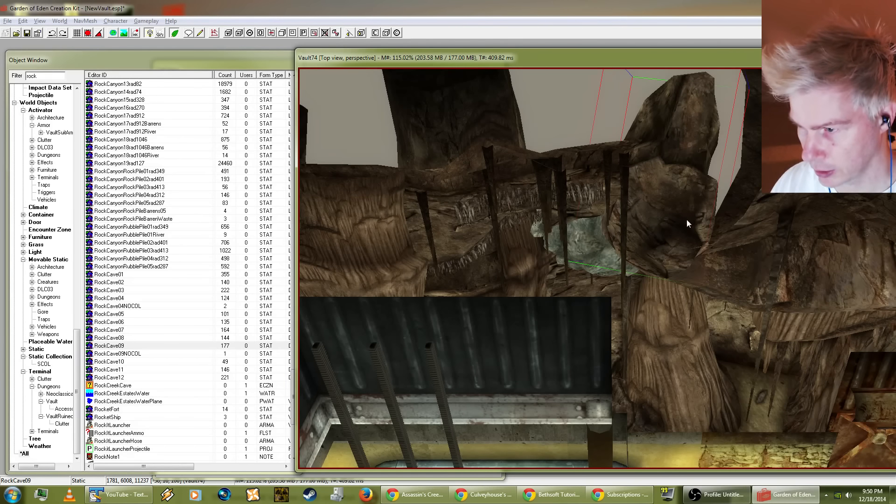
{"action": "left_click_drag", "start_coordinate": [674, 194], "coordinate": [696, 167]}
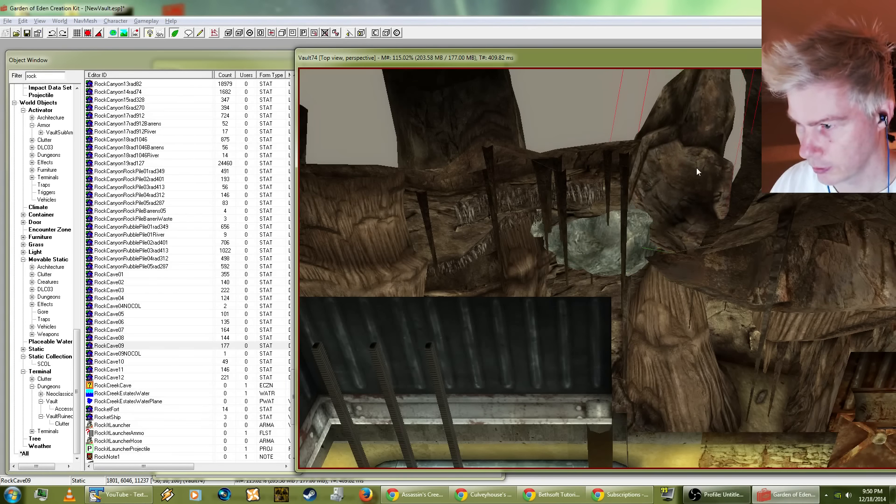
Step: Check how the RockCave09 piece covers the gap, both from outside the cave and through the hallway window
{"action": "key", "text": "shift"}
{"action": "key", "text": "shift"}
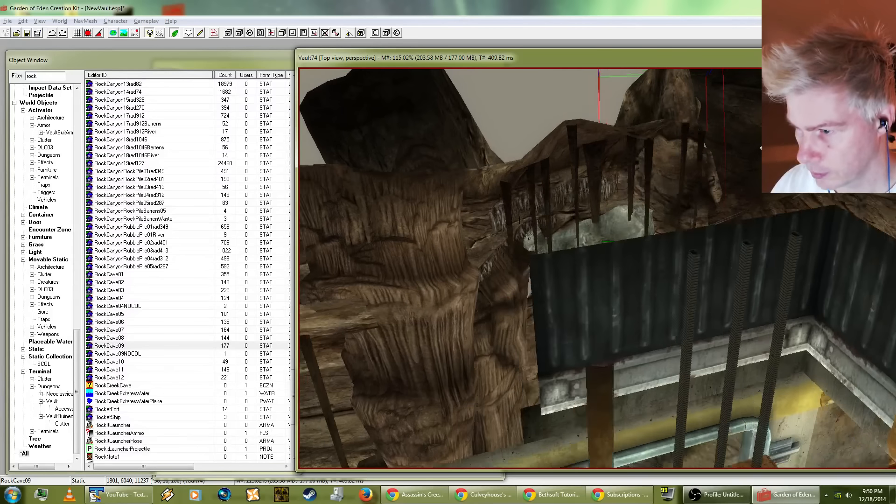
{"action": "key", "text": "shift"}
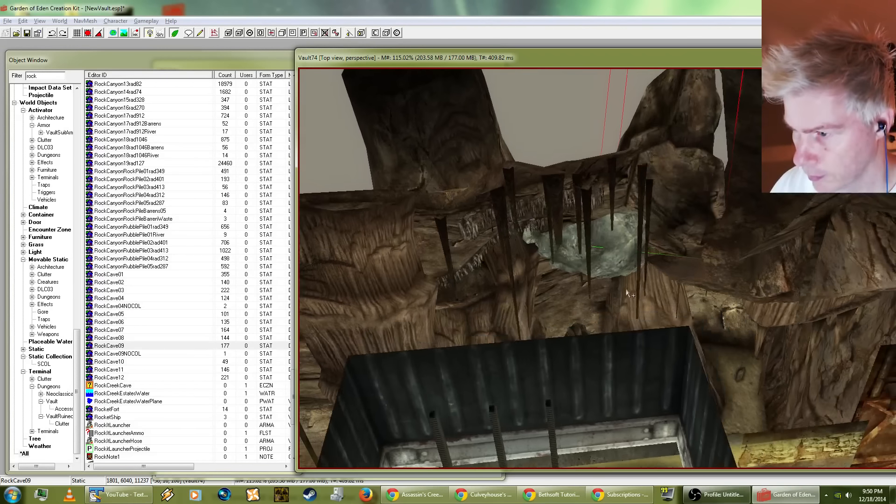
{"action": "key", "text": "shift"}
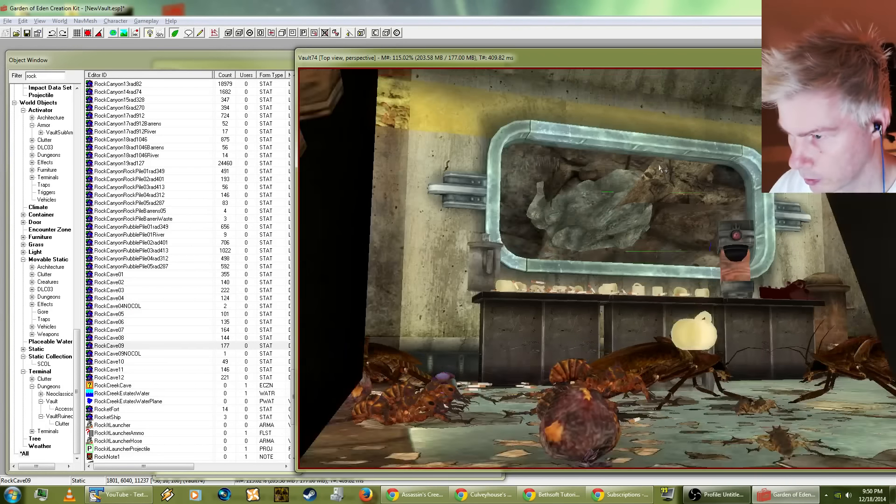
{"action": "key", "text": "shift"}
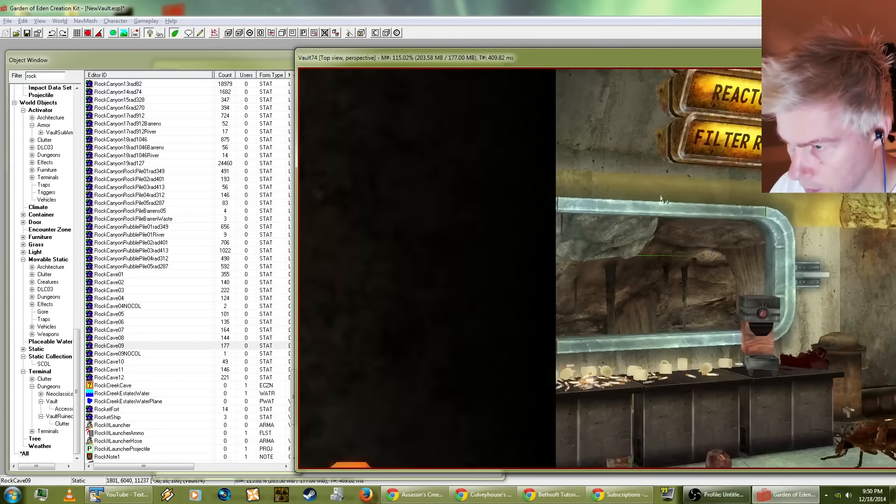
{"action": "key", "text": "shift"}
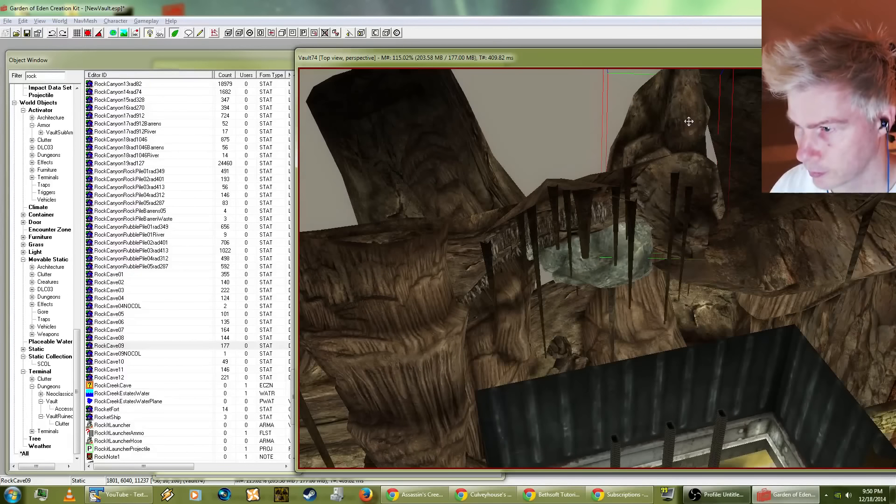
Step: Rotate RockCave09 to a flatter orientation and reposition it across the upper opening above the grey-green canyon rock
{"action": "left_click_drag", "start_coordinate": [688, 122], "coordinate": [693, 136]}
{"action": "mouse_move", "coordinate": [694, 136]}
{"action": "right_mouse_down"}
{"action": "mouse_move", "coordinate": [687, 144]}
{"action": "mouse_move", "coordinate": [700, 140]}
{"action": "mouse_move", "coordinate": [690, 121]}
{"action": "right_mouse_up"}
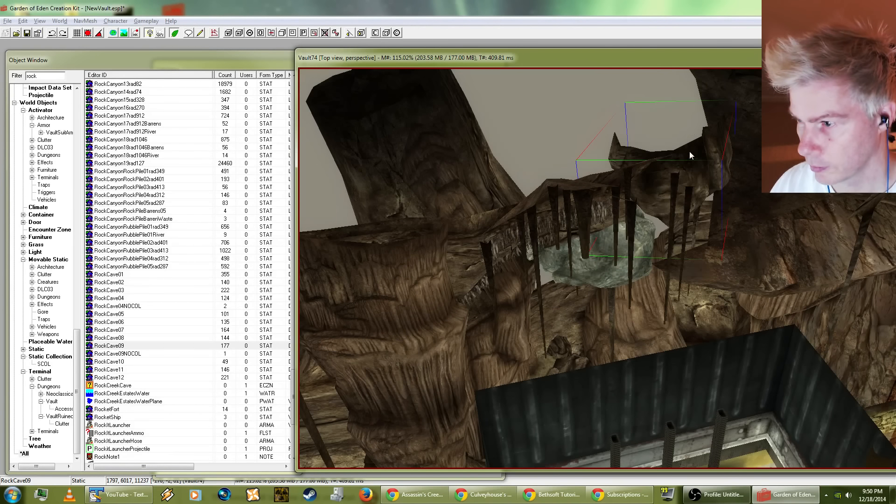
{"action": "middle_click_drag", "start_coordinate": [687, 183], "coordinate": [633, 292], "text": "shift"}
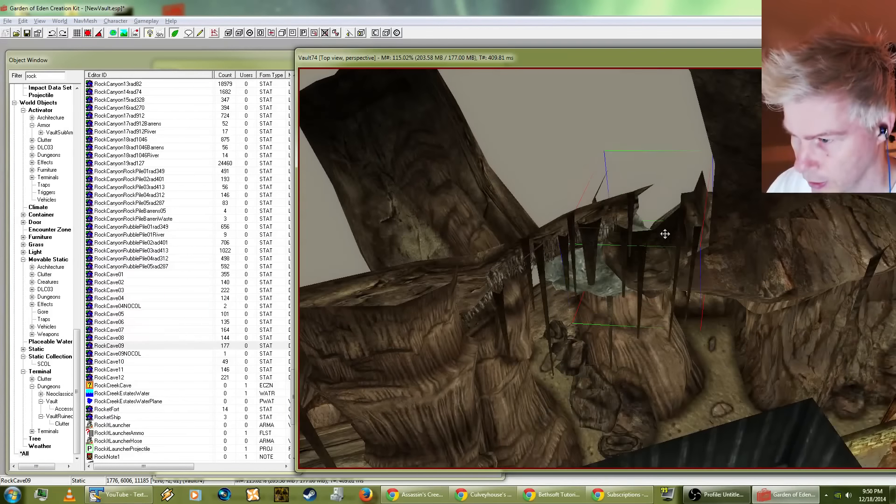
{"action": "mouse_move", "coordinate": [665, 234]}
{"action": "middle_mouse_down", "text": "shift"}
{"action": "mouse_move", "coordinate": [663, 246]}
{"action": "mouse_move", "coordinate": [665, 217]}
{"action": "middle_mouse_up", "text": "shift"}
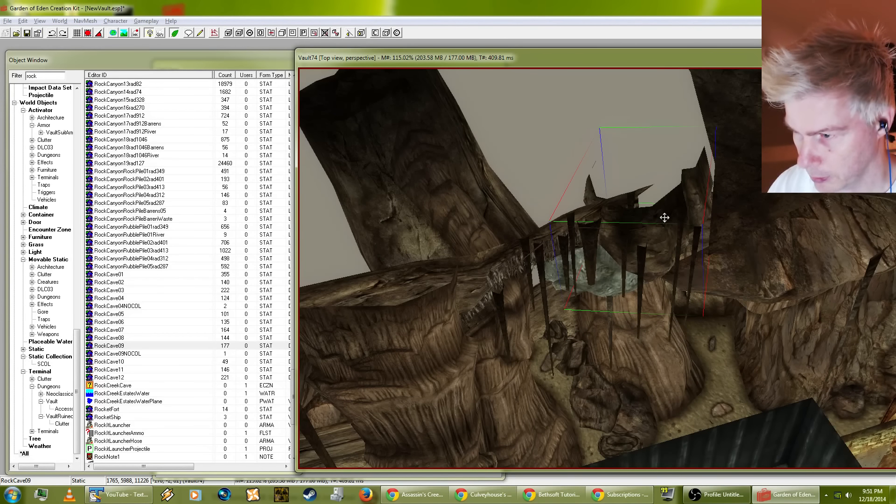
{"action": "mouse_move", "coordinate": [664, 218]}
{"action": "right_mouse_down"}
{"action": "mouse_move", "coordinate": [670, 207]}
{"action": "mouse_move", "coordinate": [661, 211]}
{"action": "right_mouse_up"}
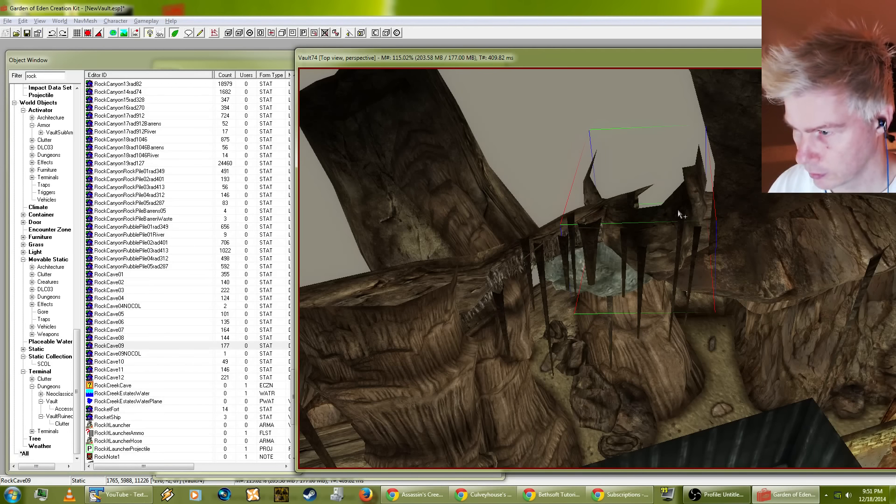
{"action": "left_click_drag", "start_coordinate": [678, 211], "coordinate": [683, 200]}
{"action": "middle_click_drag", "start_coordinate": [683, 200], "coordinate": [662, 184], "text": "shift"}
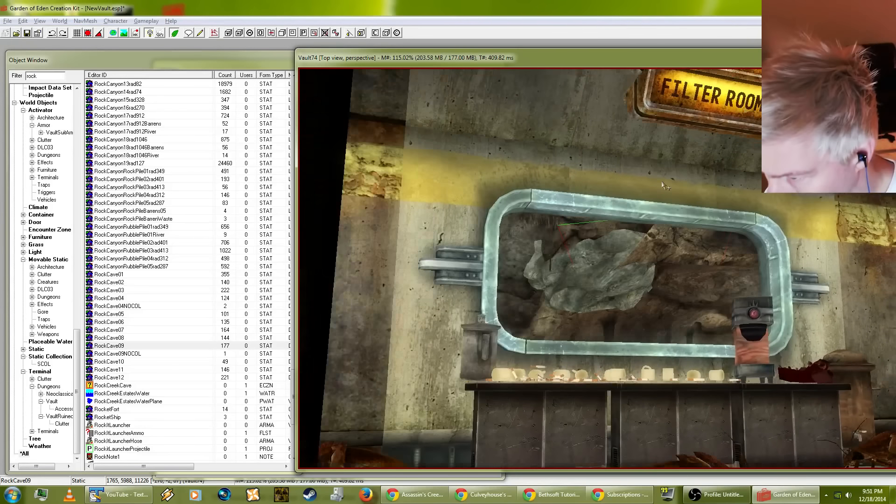
Step: Duplicate the DLC03RockCanyon09rad210 rock and move the rotated copy next to the original along the cave wall
{"action": "scroll", "coordinate": [634, 283], "scroll_direction": "up", "scroll_amount": 4}
{"action": "middle_click_drag", "start_coordinate": [634, 283], "coordinate": [604, 255]}
{"action": "scroll", "coordinate": [635, 276], "scroll_direction": "down", "scroll_amount": 5}
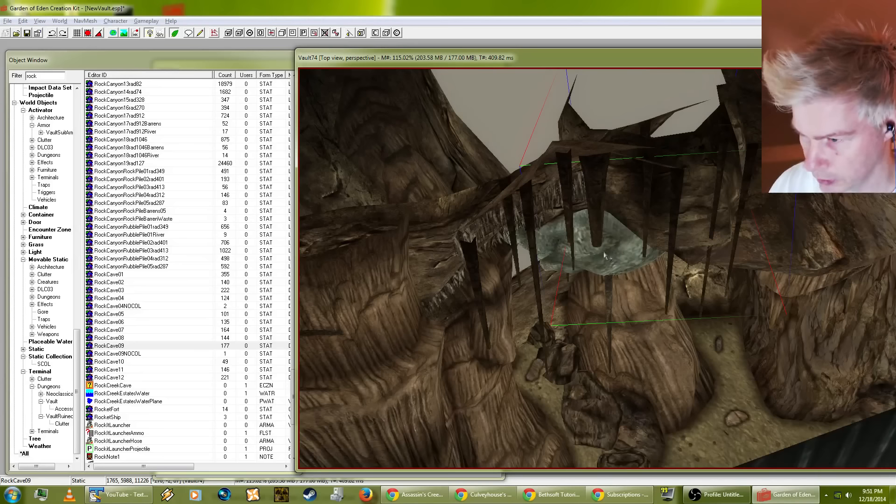
{"action": "left_click", "coordinate": [551, 242]}
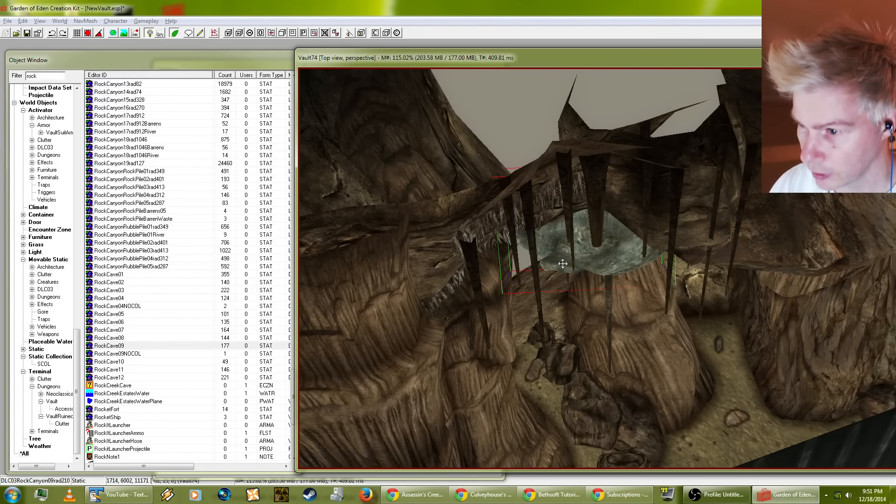
{"action": "left_click_drag", "start_coordinate": [563, 271], "coordinate": [583, 351]}
{"action": "middle_click_drag", "start_coordinate": [583, 351], "coordinate": [608, 254], "text": "shift"}
{"action": "left_click_drag", "start_coordinate": [641, 268], "coordinate": [701, 221]}
{"action": "middle_click_drag", "start_coordinate": [701, 221], "coordinate": [693, 182], "text": "shift"}
{"action": "right_click_drag", "start_coordinate": [676, 240], "coordinate": [723, 230]}
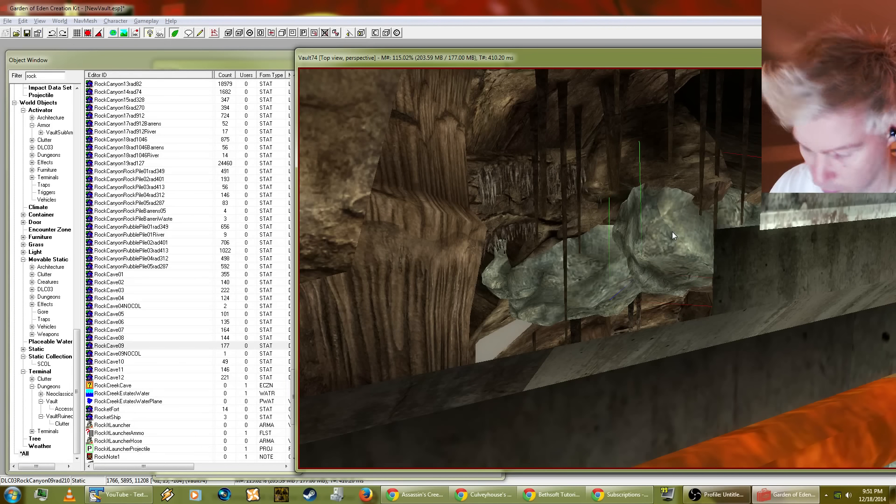
Step: Fine-tune the duplicated canyon rock's rotation and bring it forward against the cave wall beside the original
{"action": "right_click_drag", "start_coordinate": [661, 230], "coordinate": [679, 236]}
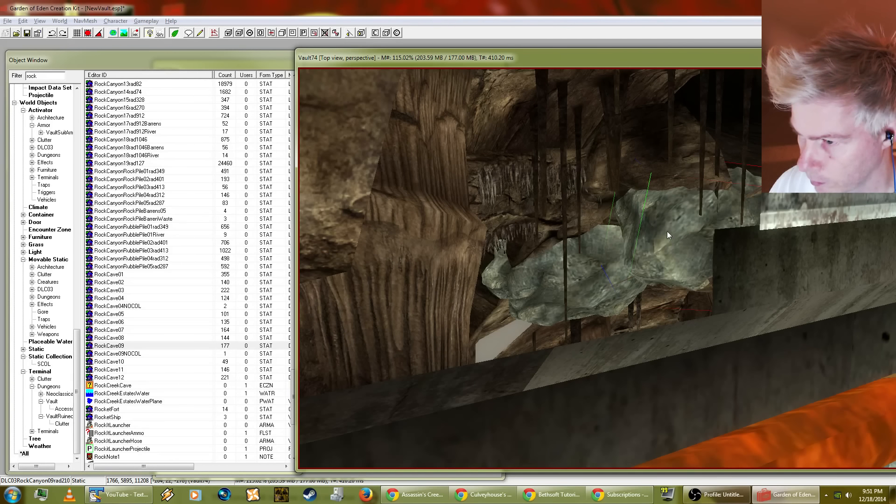
{"action": "left_click_drag", "start_coordinate": [662, 216], "coordinate": [652, 199]}
{"action": "middle_click_drag", "start_coordinate": [652, 199], "coordinate": [690, 208]}
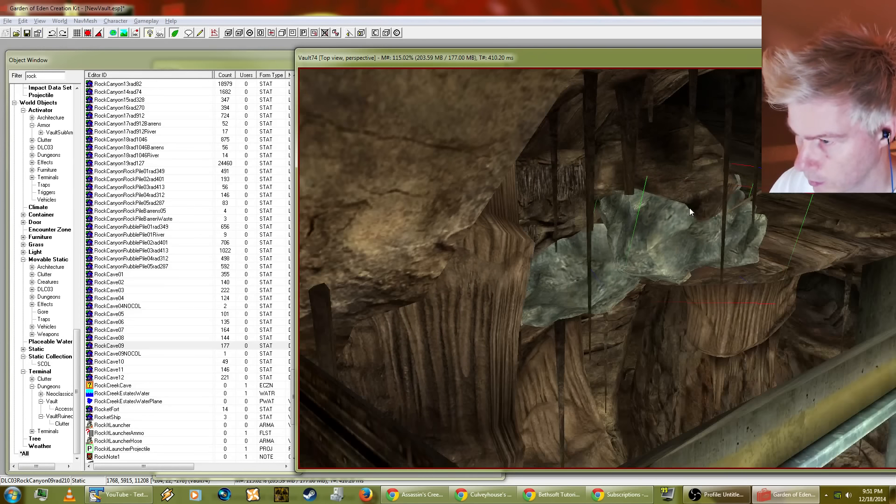
{"action": "left_click_drag", "start_coordinate": [687, 208], "coordinate": [694, 268]}
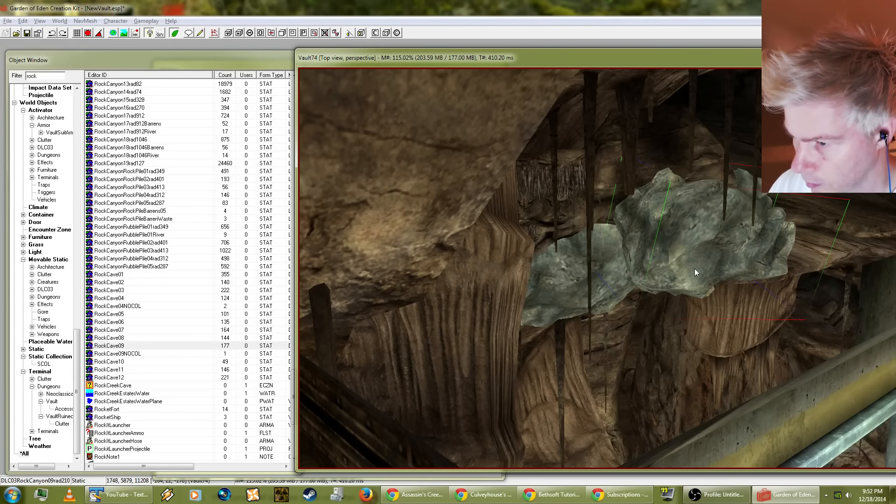
{"action": "middle_click_drag", "start_coordinate": [694, 268], "coordinate": [687, 309]}
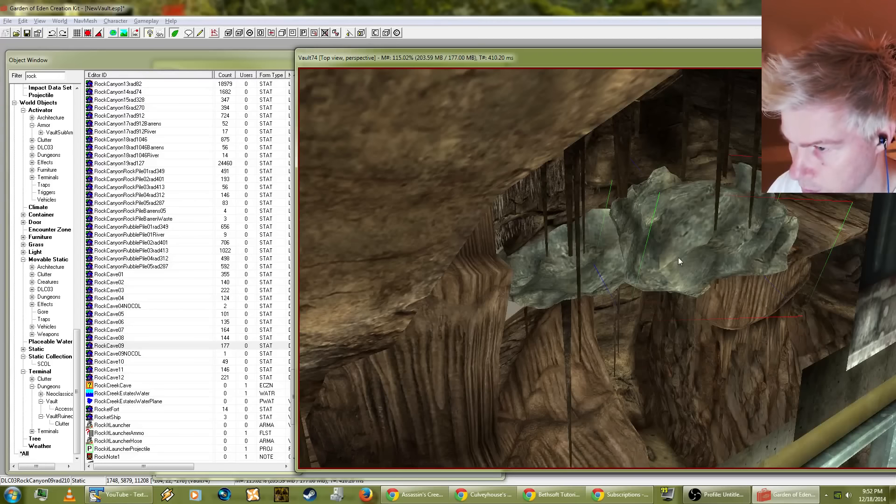
Step: Re-angle the duplicated DLC03RockCanyon09rad210 rock and shift it against the original across the cave wall opening behind the stalactites
{"action": "middle_click_drag", "start_coordinate": [678, 259], "coordinate": [648, 222]}
{"action": "middle_click_drag", "start_coordinate": [609, 174], "coordinate": [639, 287], "text": "shift"}
{"action": "right_click_drag", "start_coordinate": [635, 270], "coordinate": [623, 271]}
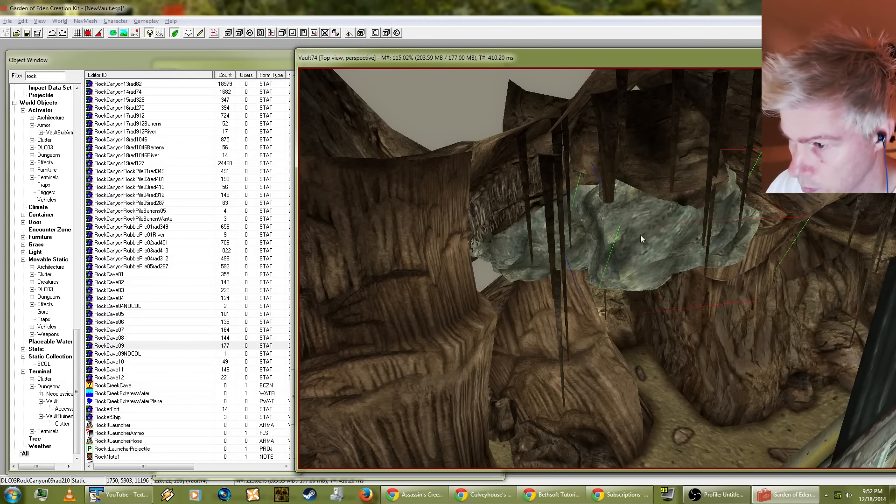
{"action": "right_click_drag", "start_coordinate": [704, 265], "coordinate": [653, 258]}
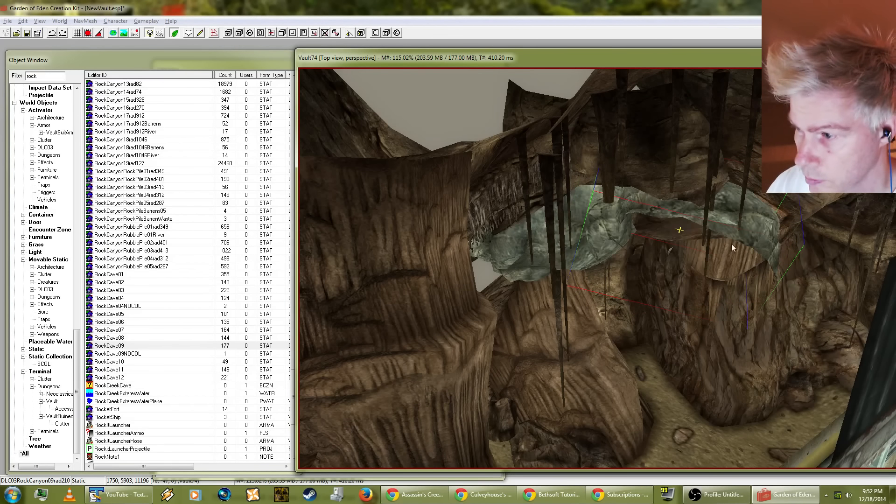
{"action": "right_click_drag", "start_coordinate": [721, 242], "coordinate": [756, 219]}
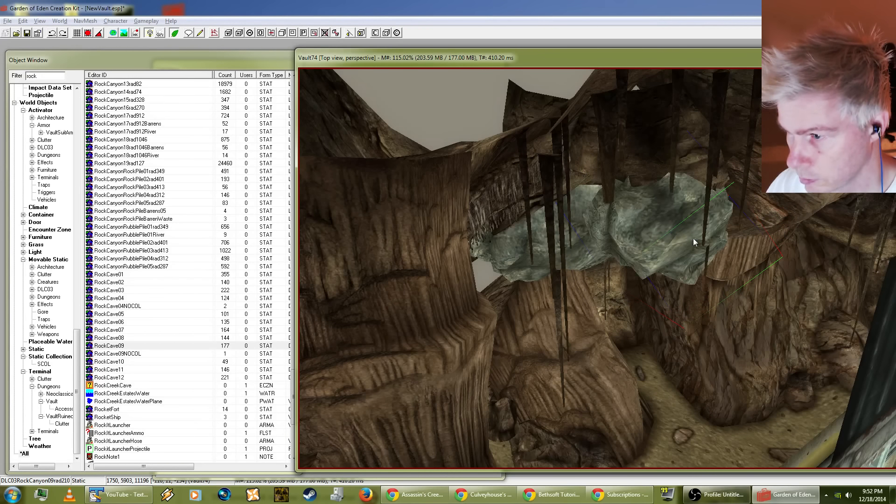
{"action": "mouse_move", "coordinate": [681, 244]}
{"action": "left_mouse_down"}
{"action": "mouse_move", "coordinate": [672, 262]}
{"action": "mouse_move", "coordinate": [671, 236]}
{"action": "mouse_move", "coordinate": [671, 258]}
{"action": "left_mouse_up"}
{"action": "middle_click_drag", "start_coordinate": [671, 258], "coordinate": [604, 320], "text": "shift"}
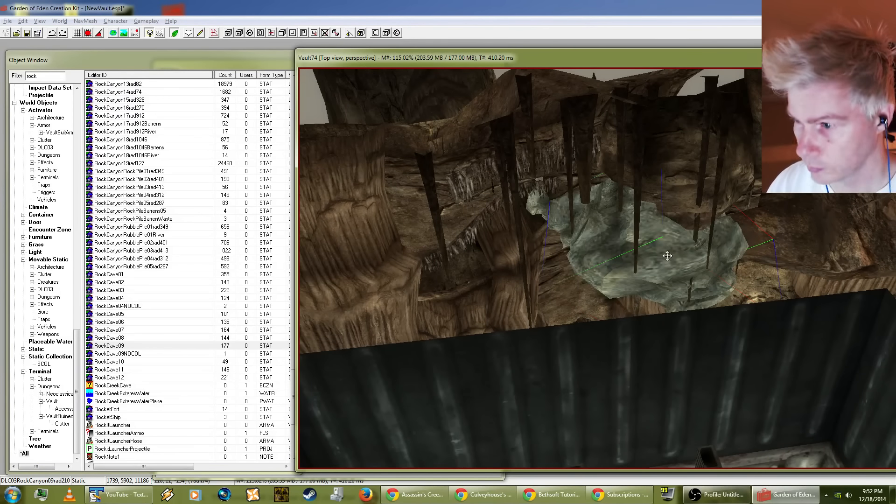
Step: Duplicate the canyon rock again and rotate and position the new copy beside the first two to extend the cave wall cover
{"action": "left_click_drag", "start_coordinate": [668, 257], "coordinate": [796, 266]}
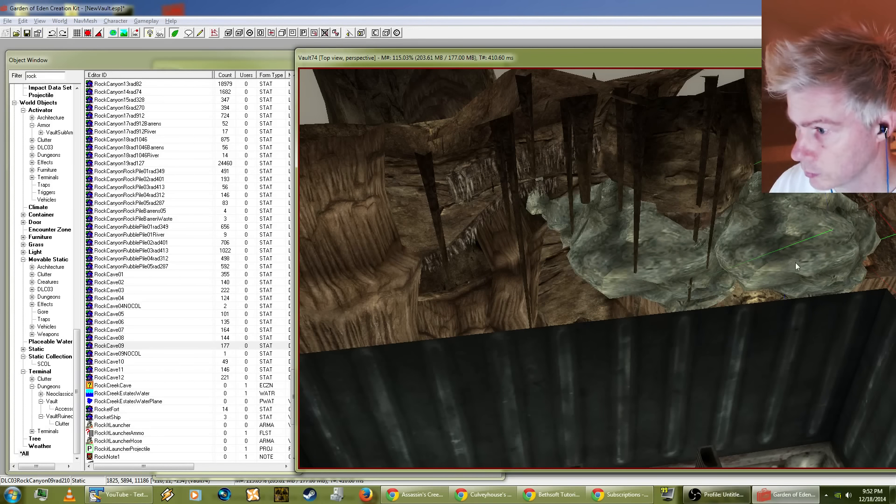
{"action": "right_click_drag", "start_coordinate": [795, 265], "coordinate": [824, 262]}
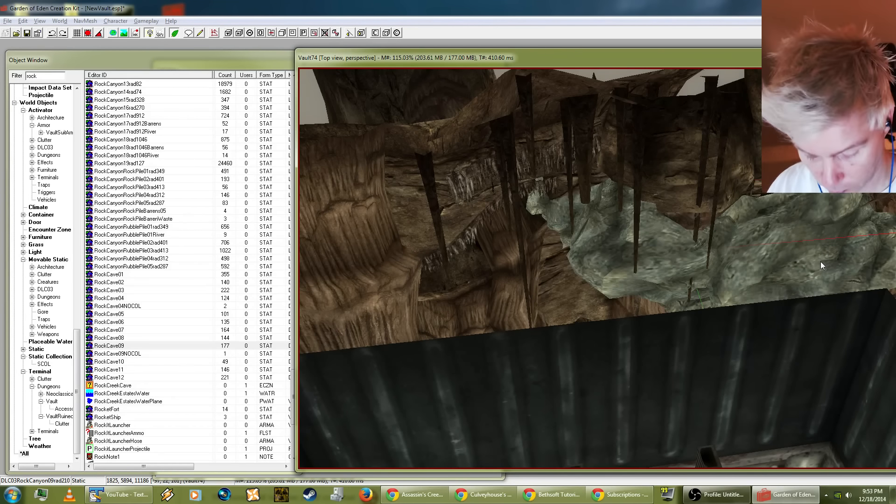
{"action": "left_click_drag", "start_coordinate": [792, 260], "coordinate": [788, 211]}
{"action": "mouse_move", "coordinate": [788, 212]}
{"action": "middle_mouse_down", "text": "shift"}
{"action": "mouse_move", "coordinate": [830, 182]}
{"action": "mouse_move", "coordinate": [849, 154]}
{"action": "mouse_move", "coordinate": [840, 122]}
{"action": "mouse_move", "coordinate": [803, 126]}
{"action": "mouse_move", "coordinate": [817, 140]}
{"action": "mouse_move", "coordinate": [821, 178]}
{"action": "mouse_move", "coordinate": [794, 220]}
{"action": "middle_mouse_up", "text": "shift"}
{"action": "left_click_drag", "start_coordinate": [820, 221], "coordinate": [817, 231]}
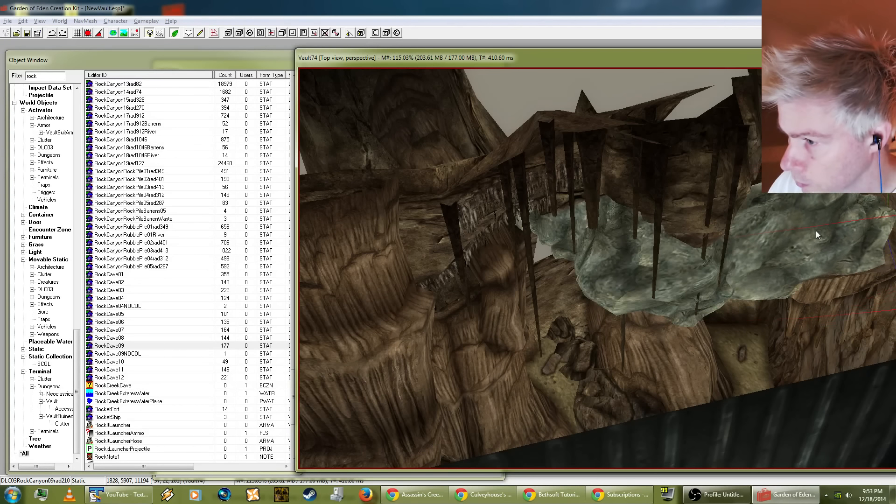
{"action": "right_click_drag", "start_coordinate": [816, 230], "coordinate": [812, 231]}
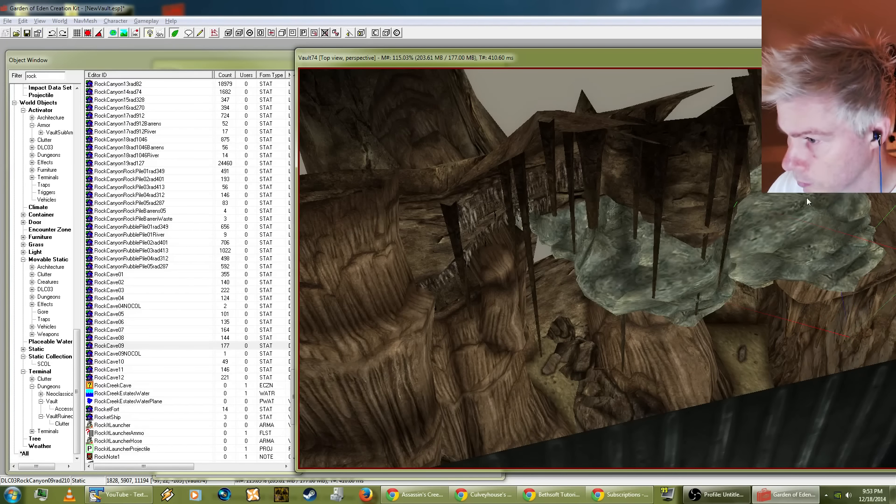
Step: Check the cave rocks through the hallway window below the Filter Room sign and save NewVault.esp
{"action": "left_click", "coordinate": [694, 357]}
{"action": "middle_click_drag", "start_coordinate": [694, 357], "coordinate": [677, 374], "text": "shift"}
{"action": "scroll", "coordinate": [656, 292], "scroll_direction": "down", "scroll_amount": 3}
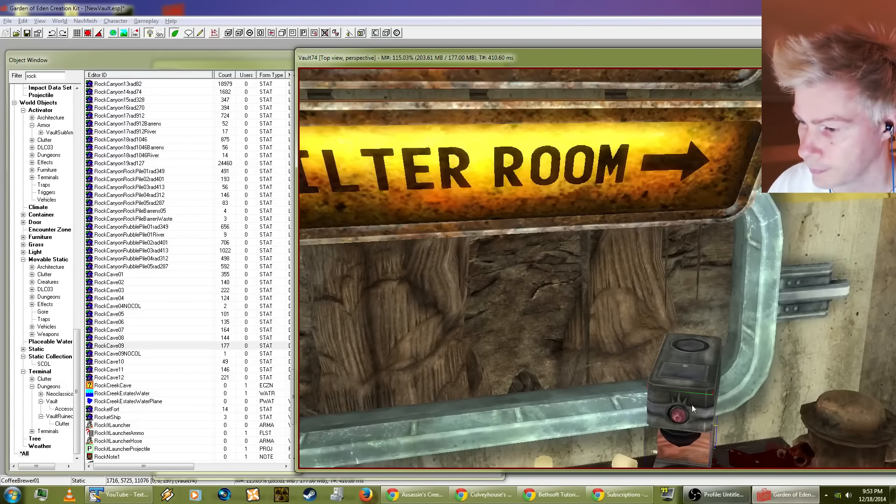
{"action": "middle_click_drag", "start_coordinate": [692, 406], "coordinate": [521, 303], "text": "shift"}
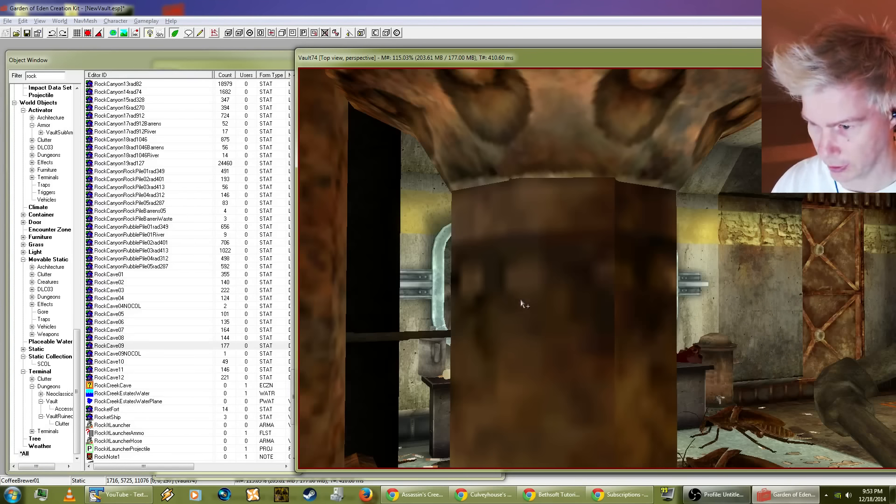
{"action": "left_click", "coordinate": [7, 21]}
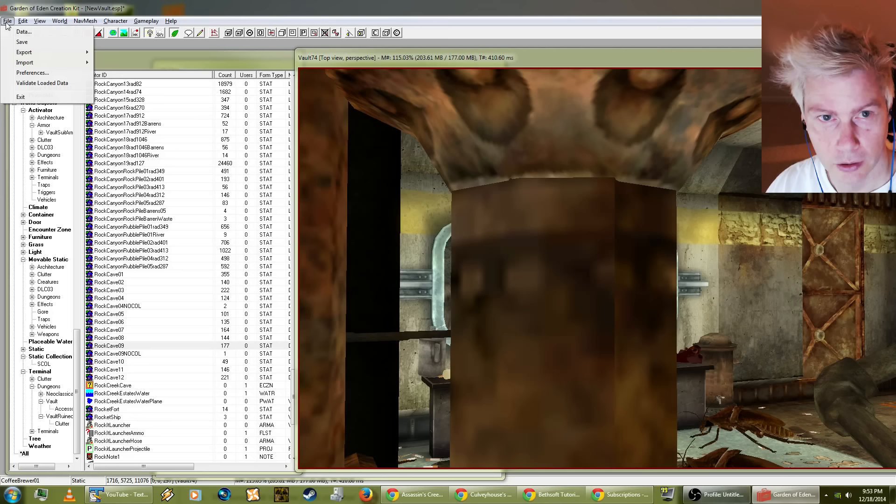
{"action": "left_click", "coordinate": [21, 42]}
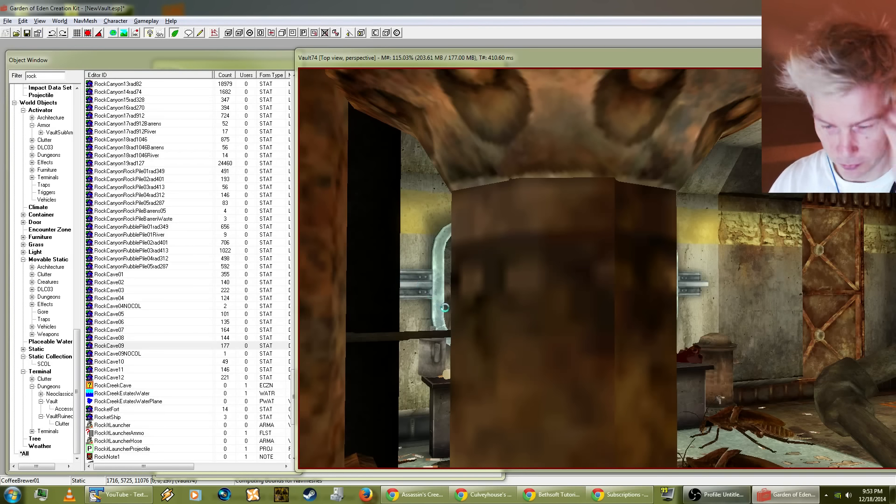
Step: Bring the whole Vault74 cell into view and turn on navmesh editing
{"action": "left_click", "coordinate": [753, 261]}
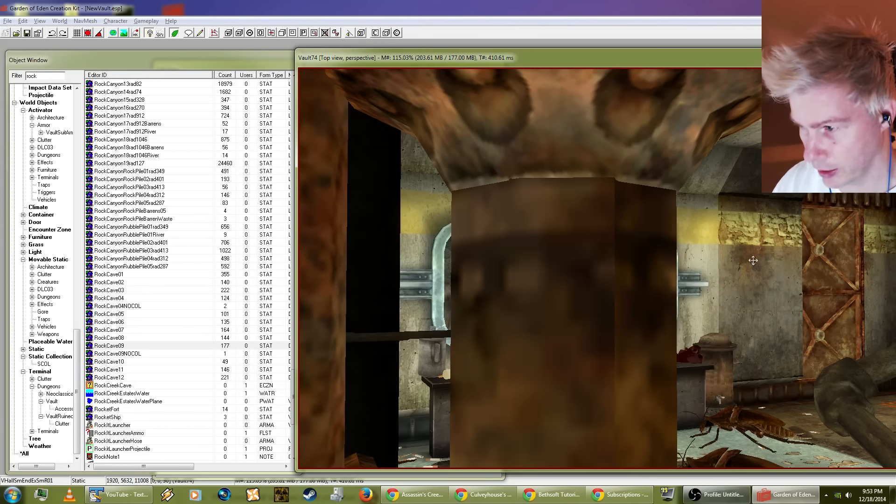
{"action": "middle_click_drag", "start_coordinate": [752, 261], "coordinate": [665, 322], "text": "shift"}
{"action": "scroll", "coordinate": [665, 322], "scroll_direction": "down", "scroll_amount": 4}
{"action": "scroll", "coordinate": [665, 322], "scroll_direction": "down", "scroll_amount": 3}
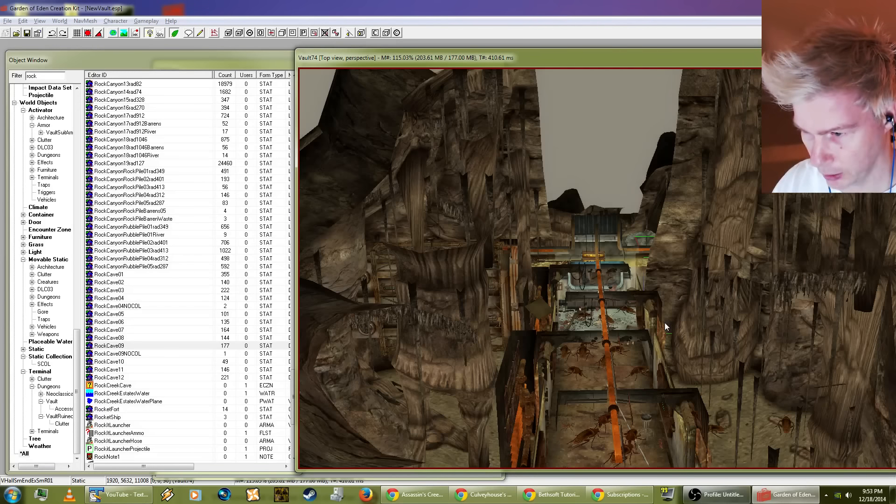
{"action": "scroll", "coordinate": [665, 322], "scroll_direction": "up", "scroll_amount": 8}
{"action": "scroll", "coordinate": [666, 327], "scroll_direction": "down", "scroll_amount": 5}
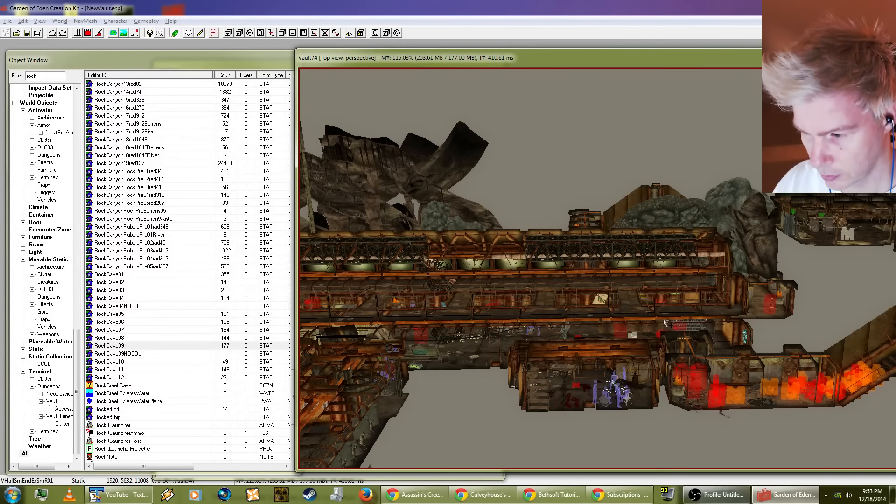
{"action": "left_click", "coordinate": [214, 33]}
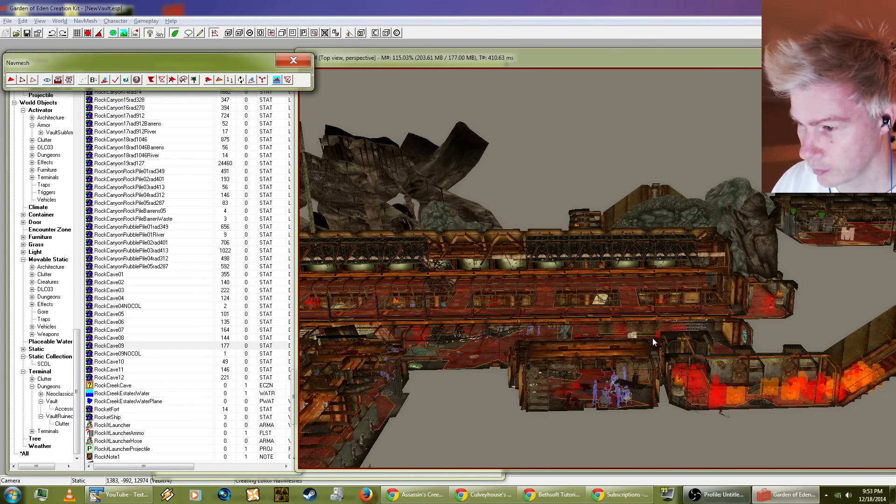
{"action": "left_click", "coordinate": [654, 214]}
{"action": "middle_click_drag", "start_coordinate": [654, 214], "coordinate": [648, 165]}
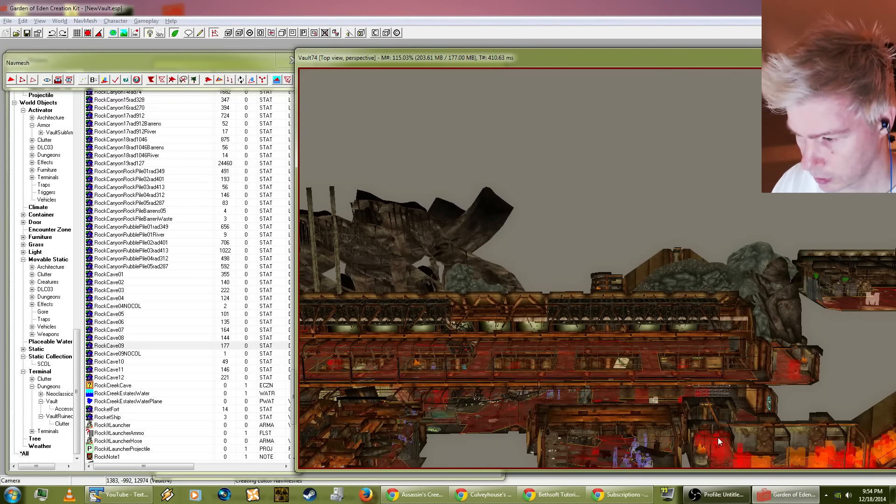
{"action": "middle_click_drag", "start_coordinate": [651, 365], "coordinate": [614, 264]}
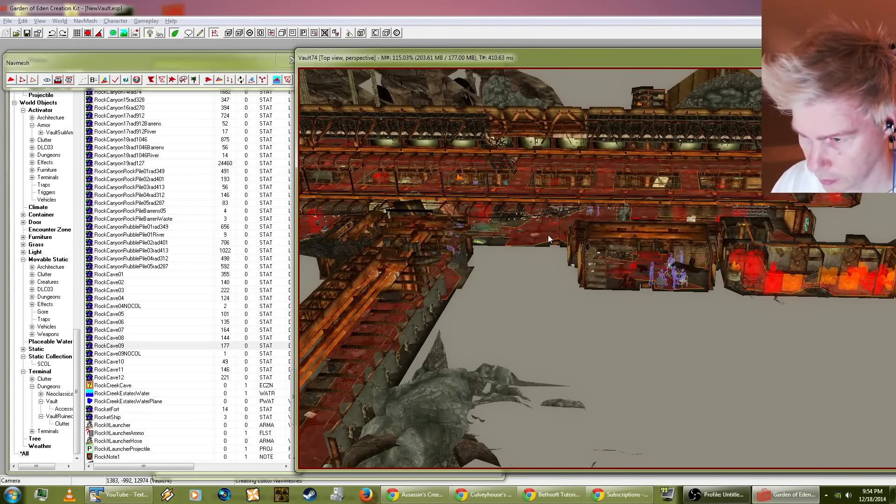
{"action": "left_click", "coordinate": [23, 80]}
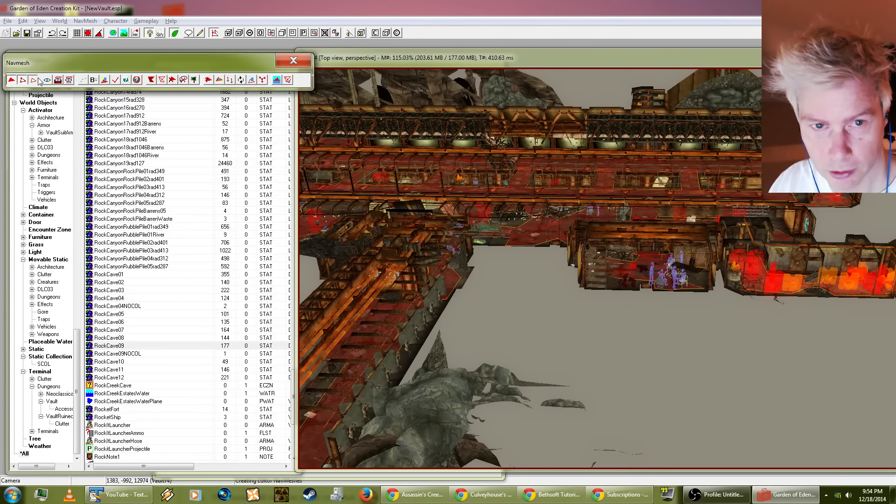
Step: Examine the navmesh coverage across the vault's rooms, hallways and staircases
{"action": "left_click", "coordinate": [557, 233]}
{"action": "middle_click_drag", "start_coordinate": [556, 233], "coordinate": [515, 346], "text": "shift"}
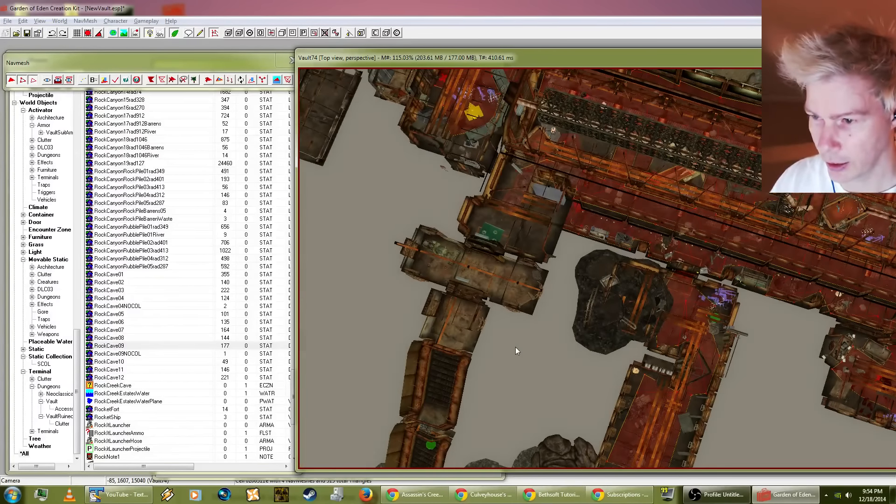
{"action": "middle_click_drag", "start_coordinate": [488, 253], "coordinate": [562, 303]}
{"action": "scroll", "coordinate": [490, 288], "scroll_direction": "up", "scroll_amount": 4}
{"action": "scroll", "coordinate": [473, 308], "scroll_direction": "up", "scroll_amount": 3}
{"action": "middle_click_drag", "start_coordinate": [583, 354], "coordinate": [420, 352]}
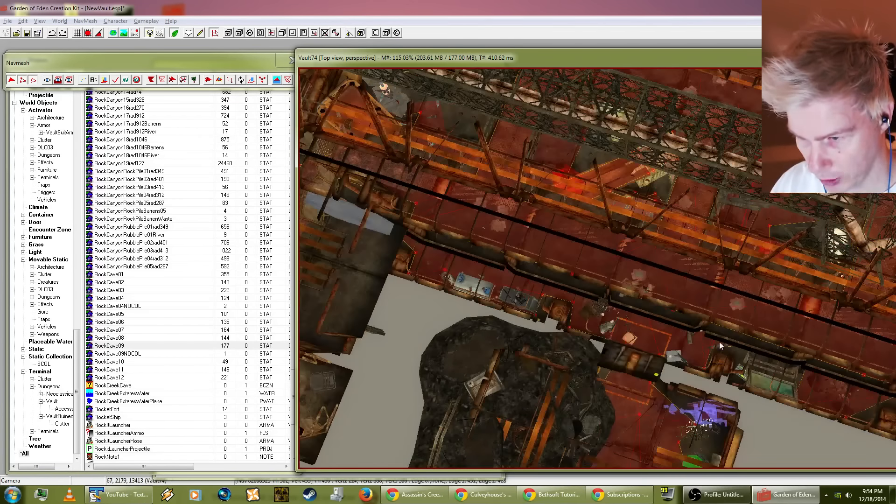
{"action": "mouse_move", "coordinate": [793, 348]}
{"action": "middle_mouse_down"}
{"action": "mouse_move", "coordinate": [678, 343]}
{"action": "mouse_move", "coordinate": [677, 399]}
{"action": "mouse_move", "coordinate": [661, 363]}
{"action": "mouse_move", "coordinate": [675, 360]}
{"action": "mouse_move", "coordinate": [635, 348]}
{"action": "mouse_move", "coordinate": [700, 417]}
{"action": "middle_mouse_up"}
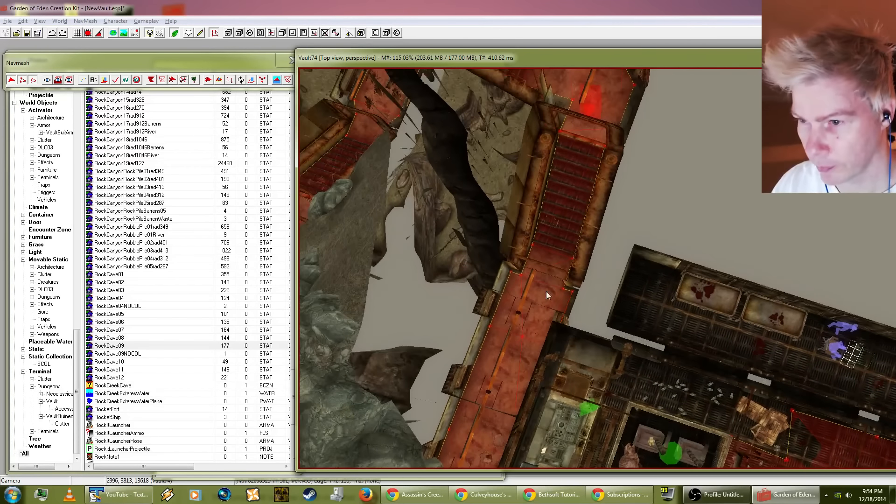
{"action": "middle_click_drag", "start_coordinate": [532, 266], "coordinate": [621, 354]}
{"action": "mouse_move", "coordinate": [587, 269]}
{"action": "middle_mouse_down"}
{"action": "mouse_move", "coordinate": [609, 380]}
{"action": "mouse_move", "coordinate": [740, 302]}
{"action": "middle_mouse_up"}
{"action": "mouse_move", "coordinate": [509, 373]}
{"action": "middle_mouse_down"}
{"action": "mouse_move", "coordinate": [738, 323]}
{"action": "mouse_move", "coordinate": [587, 327]}
{"action": "mouse_move", "coordinate": [729, 286]}
{"action": "mouse_move", "coordinate": [541, 336]}
{"action": "mouse_move", "coordinate": [595, 346]}
{"action": "mouse_move", "coordinate": [598, 305]}
{"action": "mouse_move", "coordinate": [676, 303]}
{"action": "mouse_move", "coordinate": [696, 293]}
{"action": "mouse_move", "coordinate": [673, 279]}
{"action": "mouse_move", "coordinate": [503, 271]}
{"action": "middle_mouse_up"}
Step: Save the NewVault.esp plugin
{"action": "left_click", "coordinate": [7, 21]}
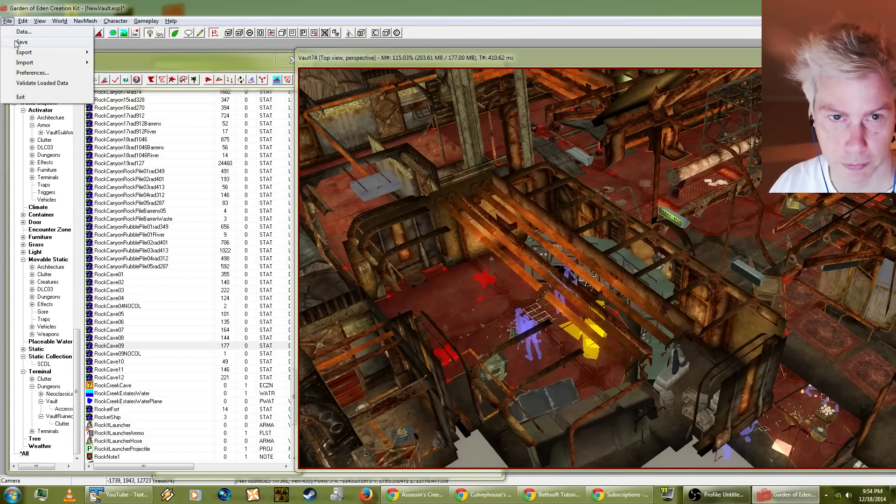
{"action": "left_click", "coordinate": [17, 42]}
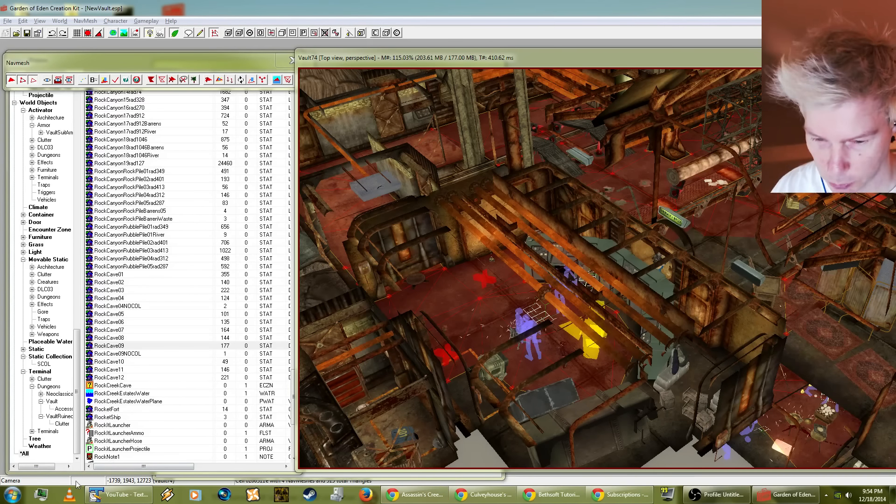
Step: Switch to Windows Task Manager, end the GECK.exe process tree, and close Task Manager
{"action": "key", "text": "ctrl+shift+Escape"}
{"action": "right_click", "coordinate": [100, 381]}
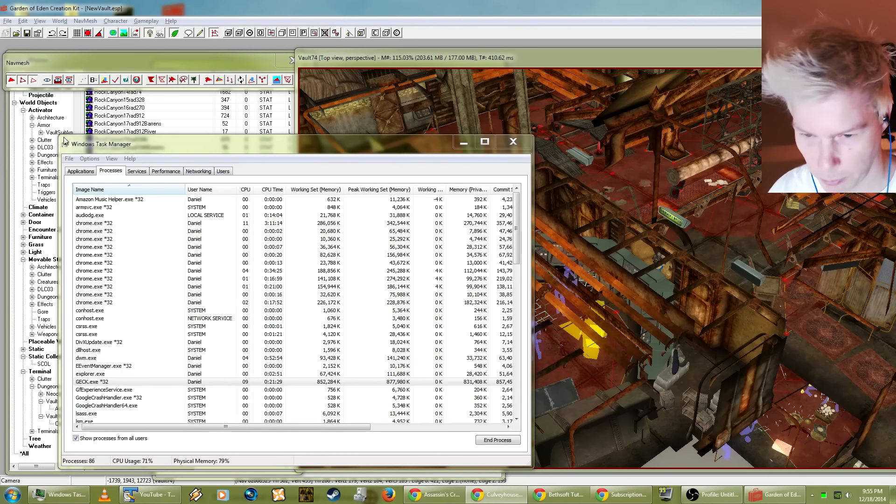
{"action": "left_click", "coordinate": [107, 381]}
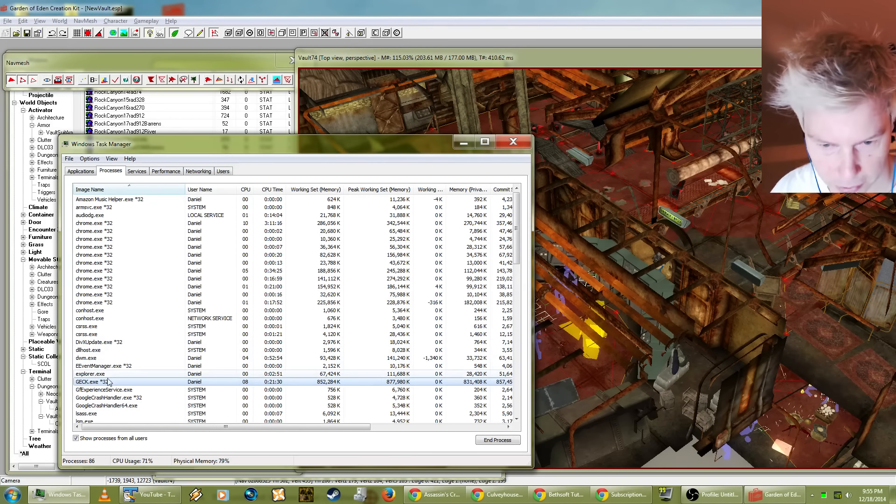
{"action": "scroll", "coordinate": [108, 382], "scroll_direction": "down", "scroll_amount": 3}
{"action": "right_click", "coordinate": [96, 311]}
{"action": "left_click", "coordinate": [139, 341]}
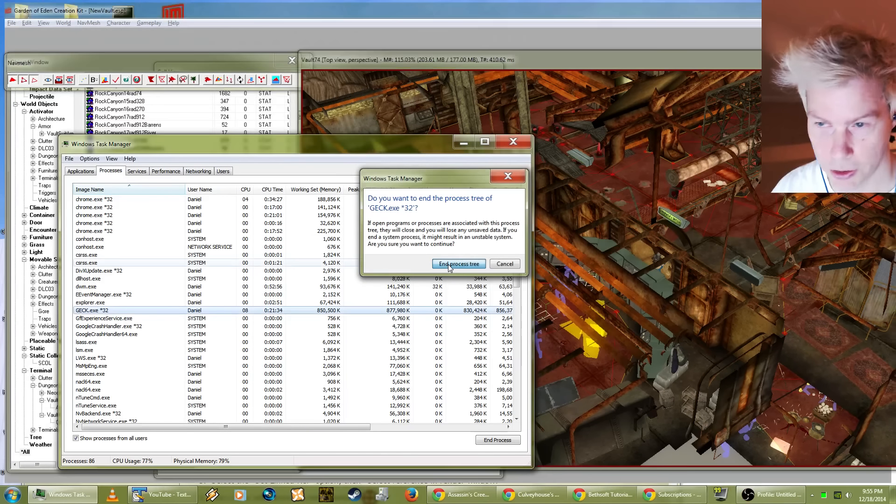
{"action": "left_click", "coordinate": [448, 264]}
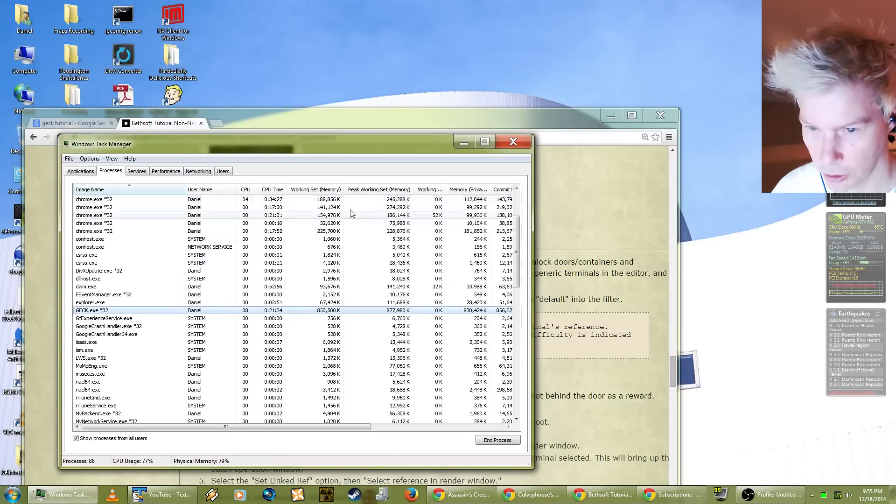
{"action": "left_click", "coordinate": [513, 141]}
Step: Skim the rest of the Bethsoft tutorial page, from the Terminals section through the turret notes to the series links
{"action": "left_click", "coordinate": [658, 111]}
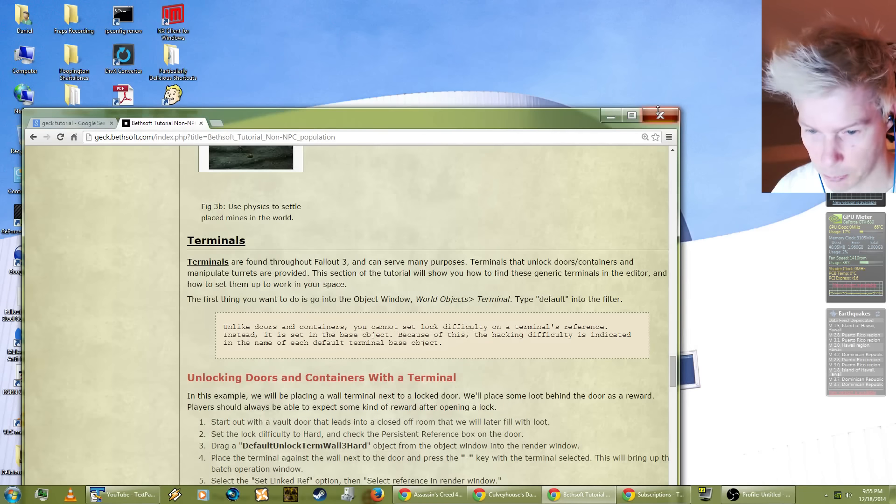
{"action": "scroll", "coordinate": [389, 276], "scroll_direction": "down", "scroll_amount": 15}
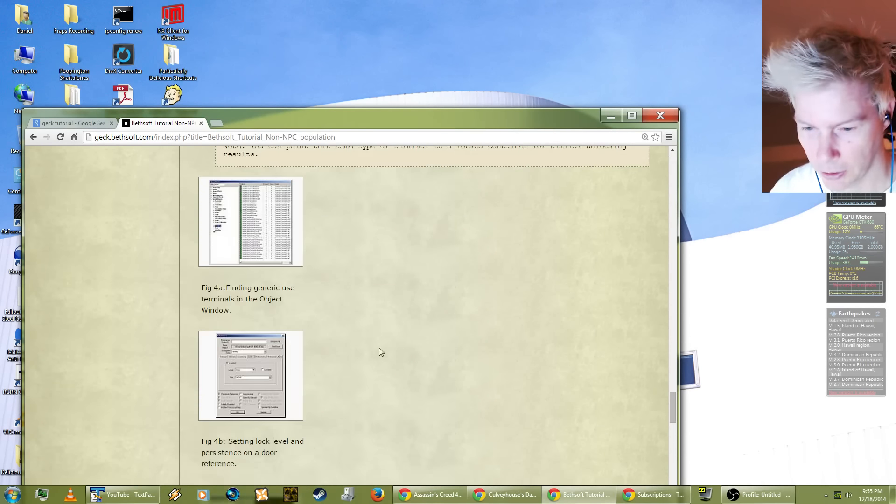
{"action": "scroll", "coordinate": [311, 283], "scroll_direction": "down", "scroll_amount": 15}
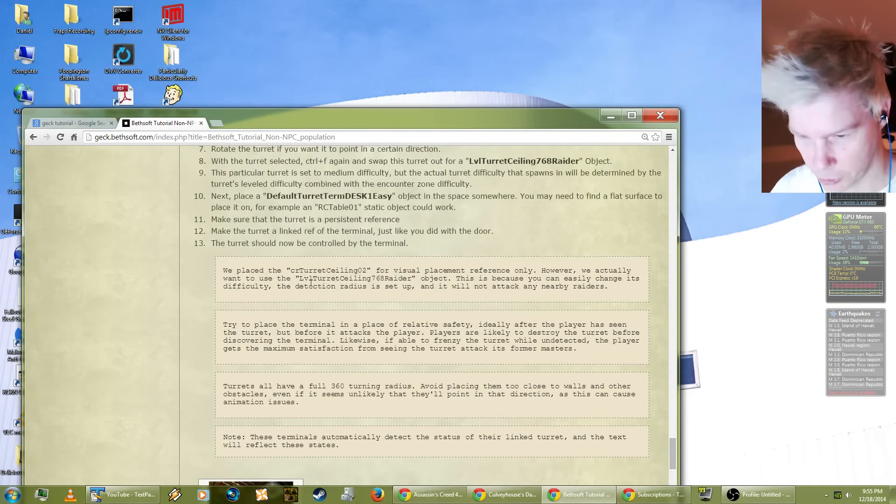
{"action": "scroll", "coordinate": [312, 286], "scroll_direction": "down", "scroll_amount": 7}
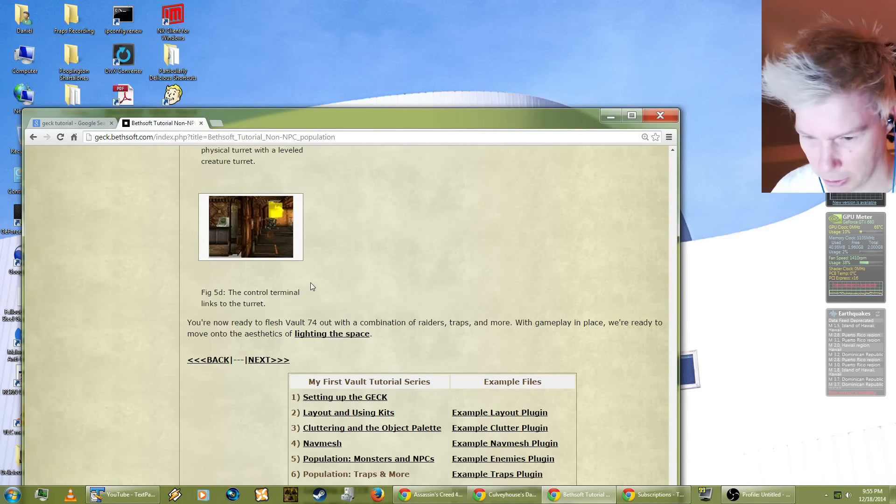
{"action": "scroll", "coordinate": [558, 192], "scroll_direction": "up", "scroll_amount": 3}
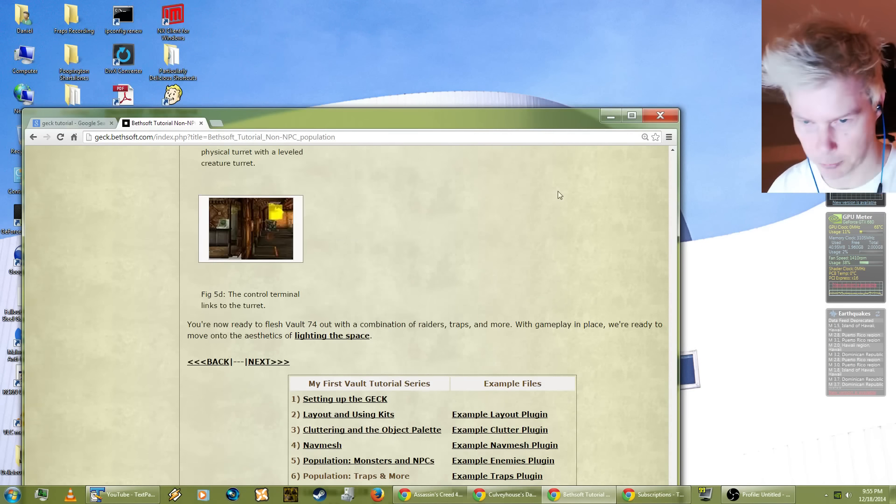
Step: Close the Bethsoft tutorial browser window and the Assassin's Creed 4 browser window
{"action": "left_click", "coordinate": [655, 113]}
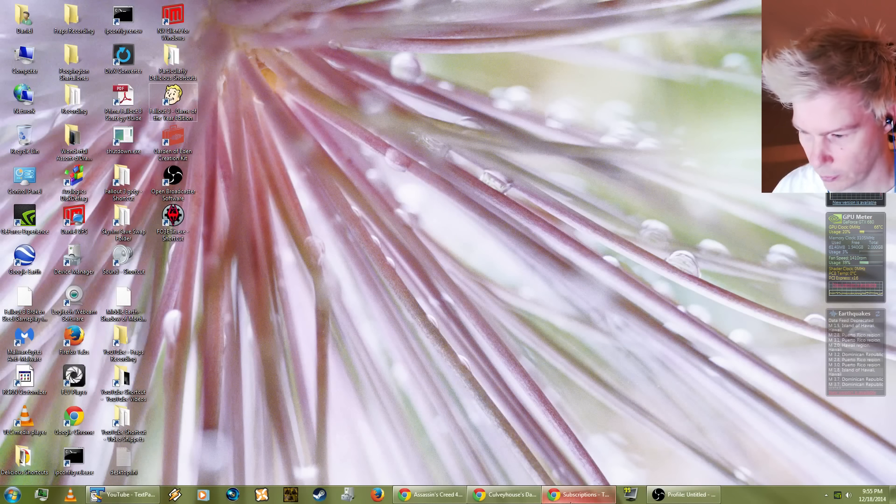
{"action": "right_click", "coordinate": [430, 496]}
{"action": "left_click", "coordinate": [394, 473]}
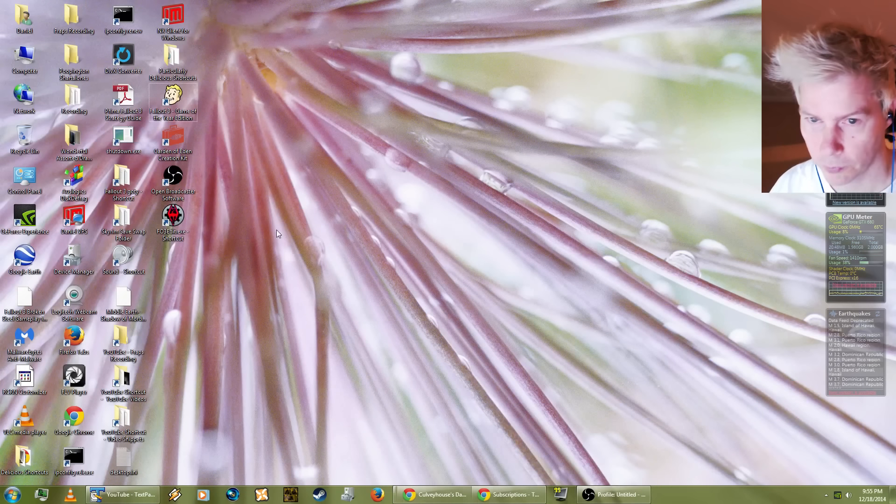
Step: Launch Fallout 3 - Game of the Year Edition, start the game from its launcher, and close the game window
{"action": "left_click", "coordinate": [176, 100]}
{"action": "double_click", "coordinate": [175, 99]}
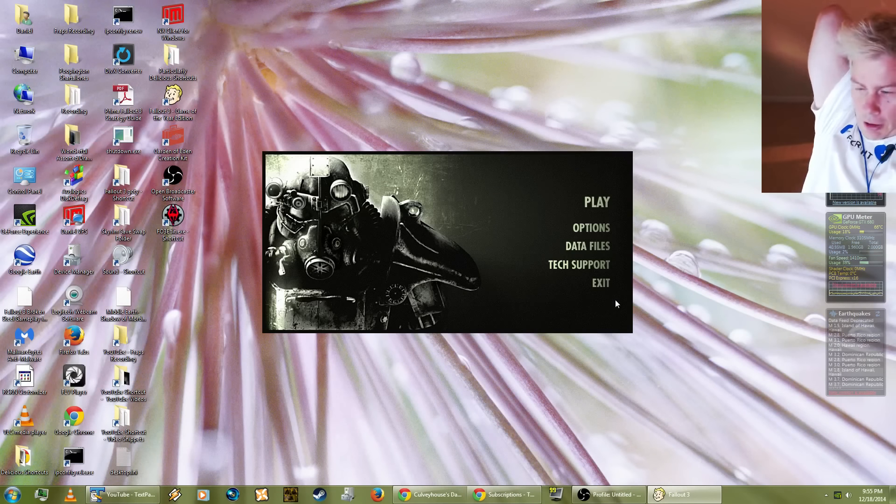
{"action": "left_click", "coordinate": [589, 202]}
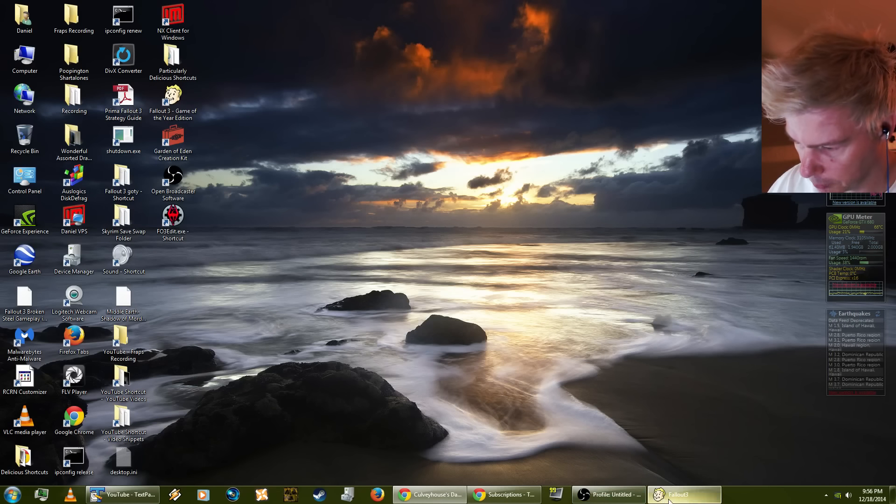
{"action": "right_click", "coordinate": [679, 494]}
{"action": "left_click", "coordinate": [670, 470]}
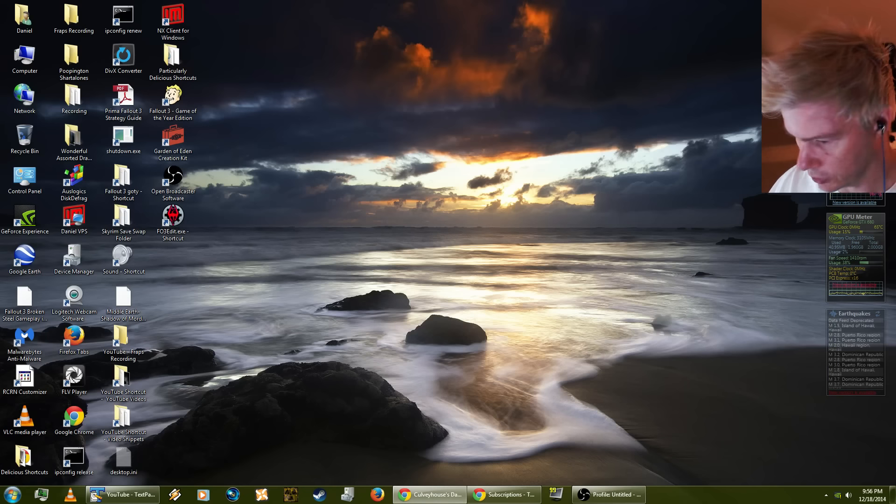
Step: Switch to Open Broadcaster Software and replace the Monitor Capture source with Game Capture, keeping [Fallout3]: Fallout3 as the captured application
{"action": "left_click", "coordinate": [623, 495]}
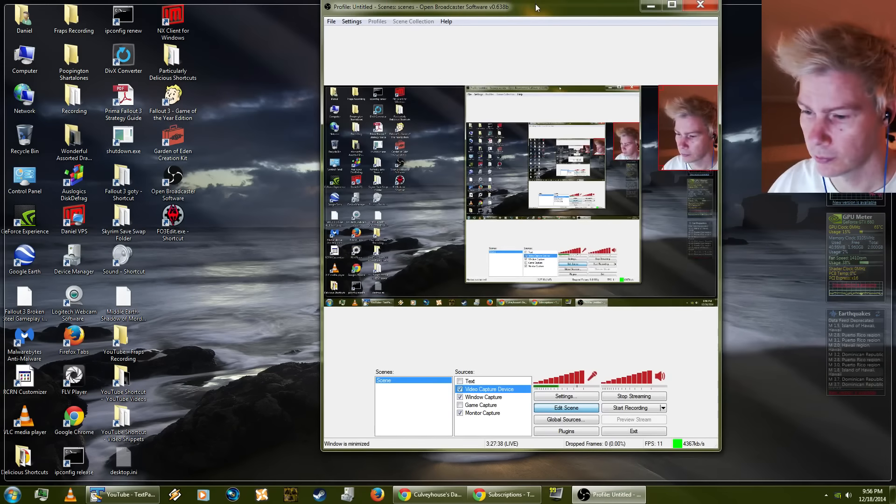
{"action": "double_click", "coordinate": [535, 7]}
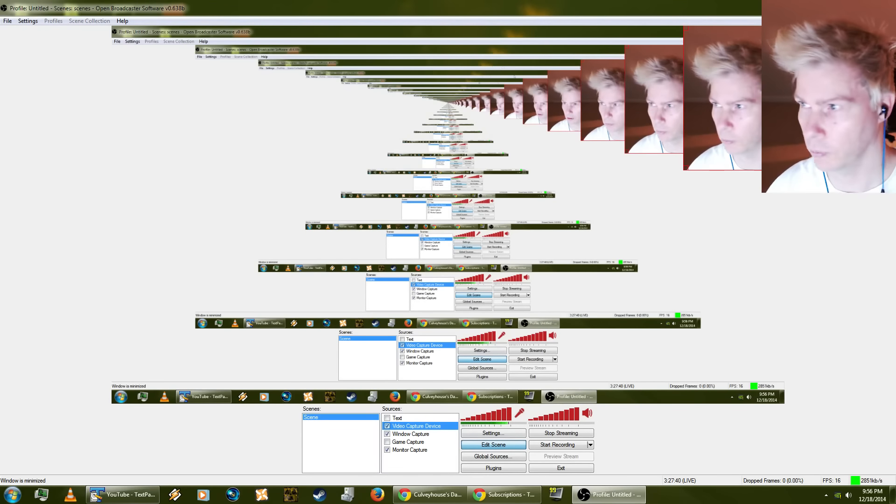
{"action": "left_click_drag", "start_coordinate": [736, 13], "coordinate": [626, 30]}
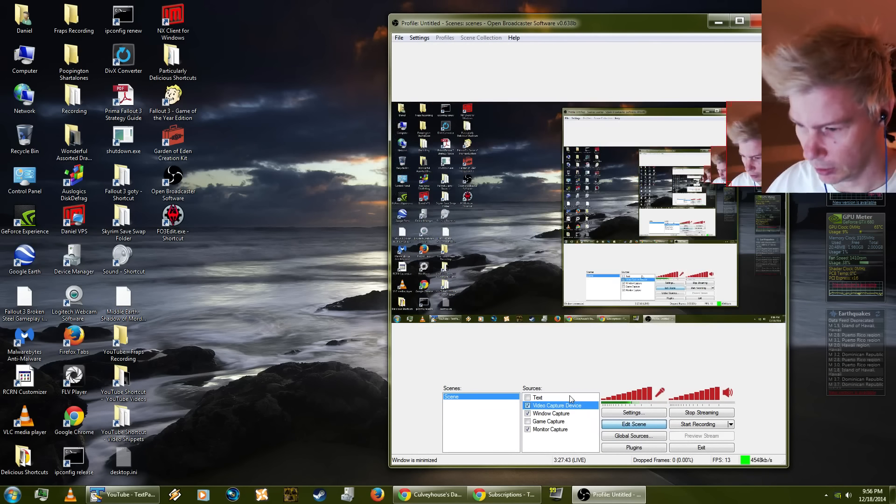
{"action": "left_click", "coordinate": [528, 422]}
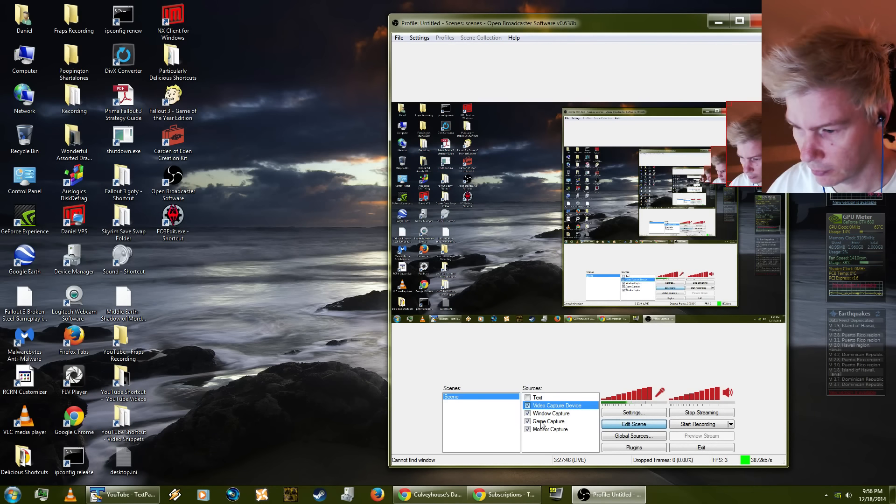
{"action": "right_click", "coordinate": [551, 422]}
{"action": "left_click", "coordinate": [602, 419]}
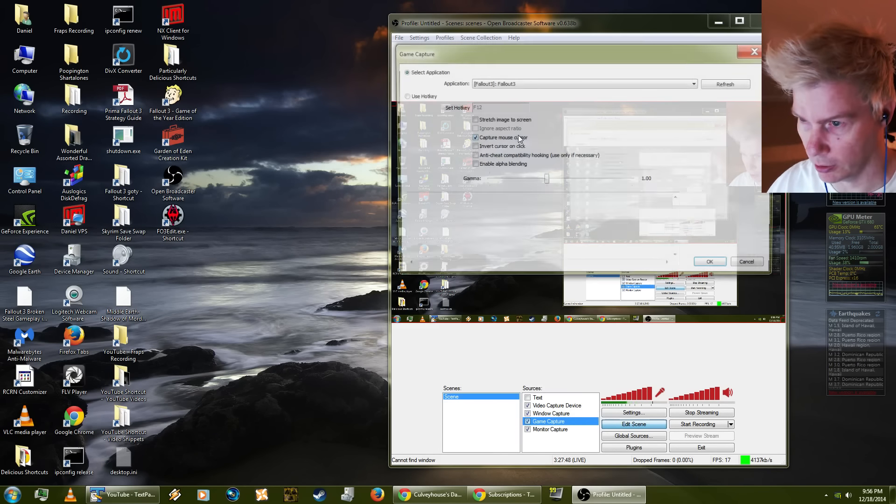
{"action": "left_click", "coordinate": [714, 266]}
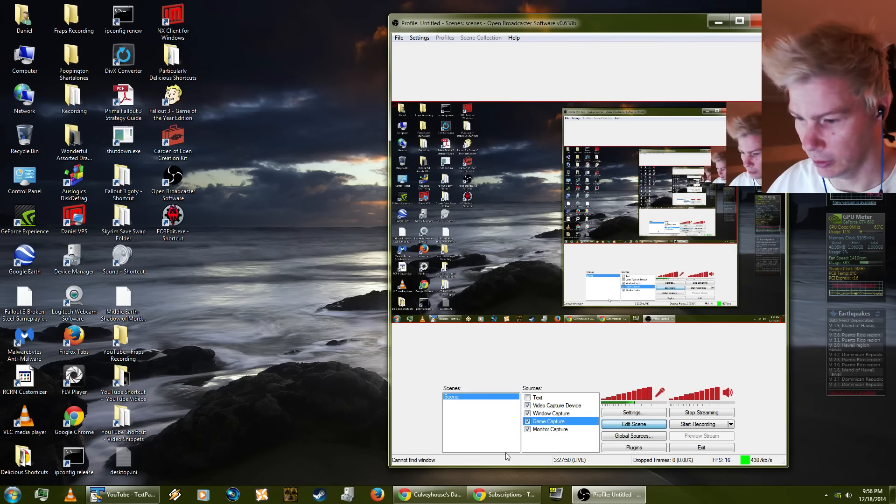
{"action": "left_click", "coordinate": [527, 430]}
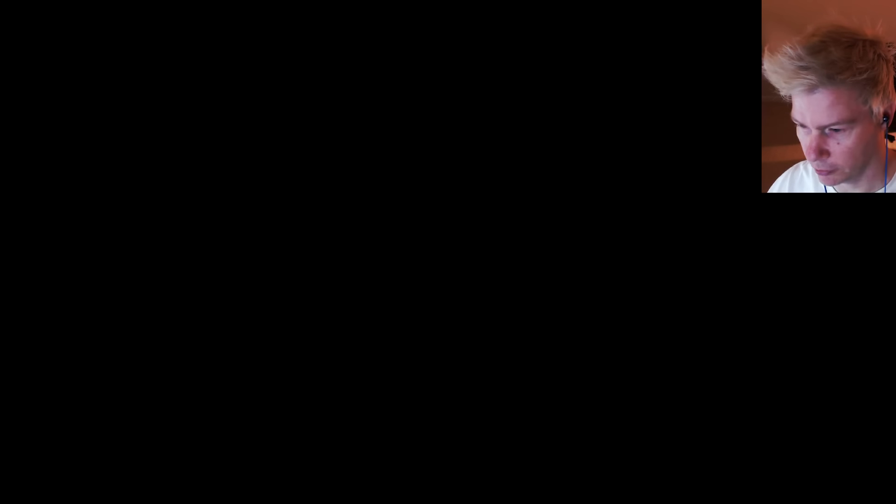